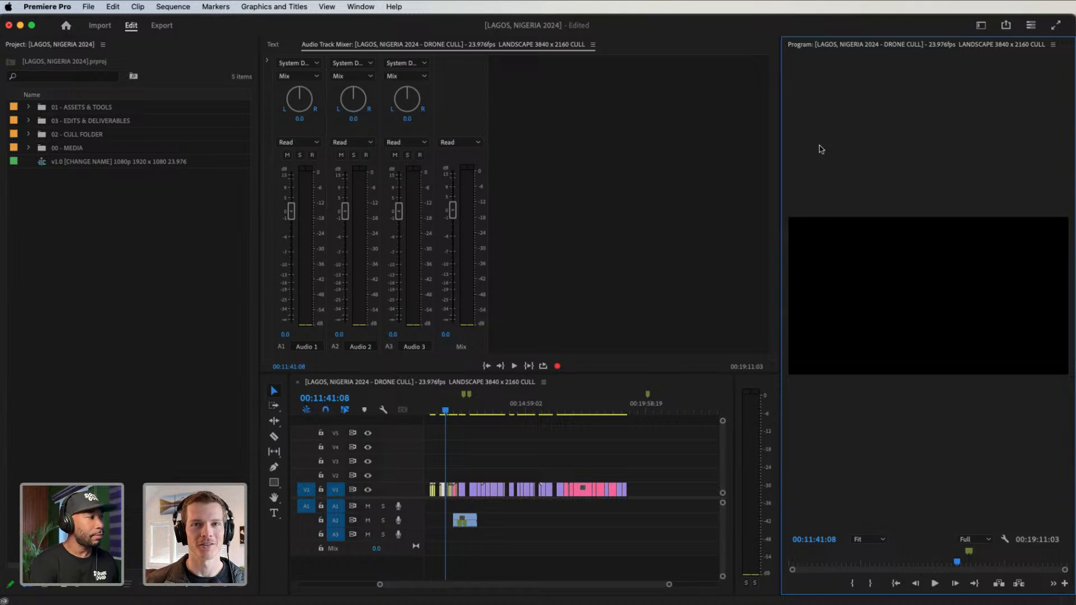
Browse for a project to open in the PERSONAL WORK/2024 folder inside PROJECT FILES on the Extreme SSD drive
key("super+o")
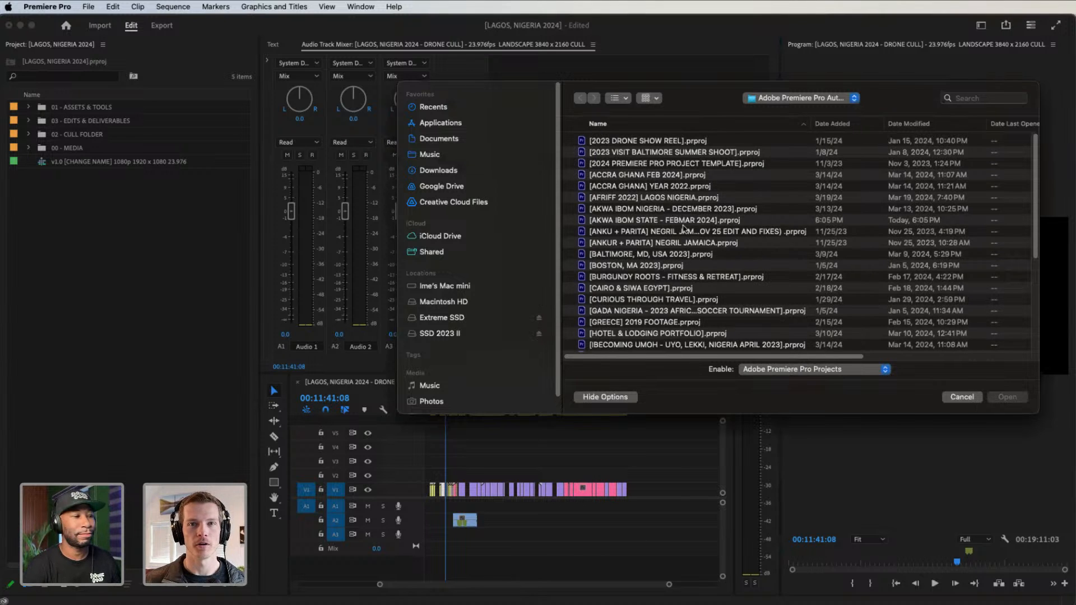
scroll(684, 227, "down", 5)
left_click(838, 100)
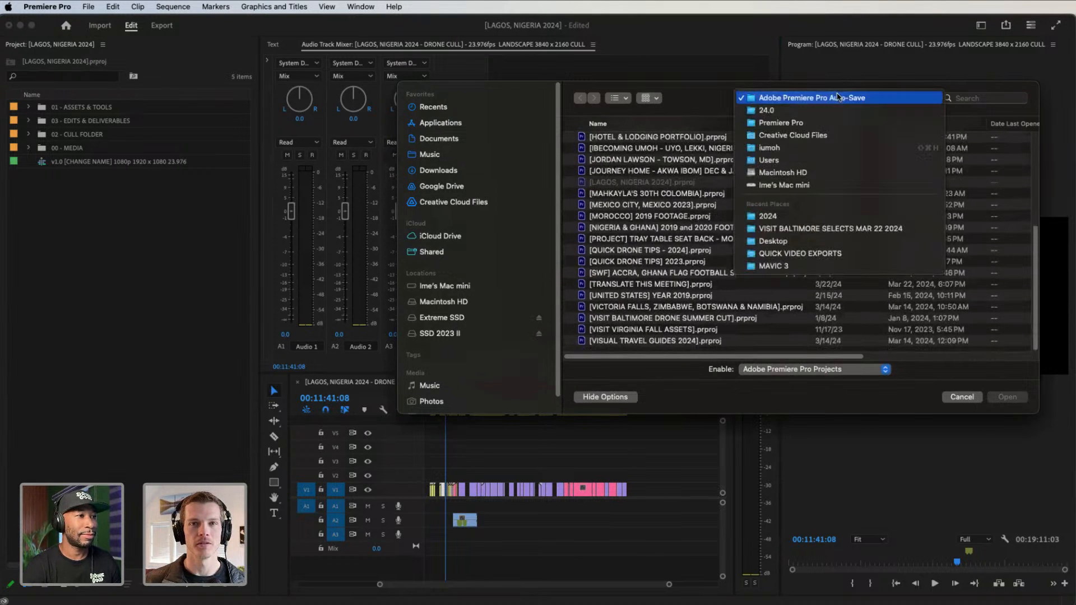
left_click(823, 122)
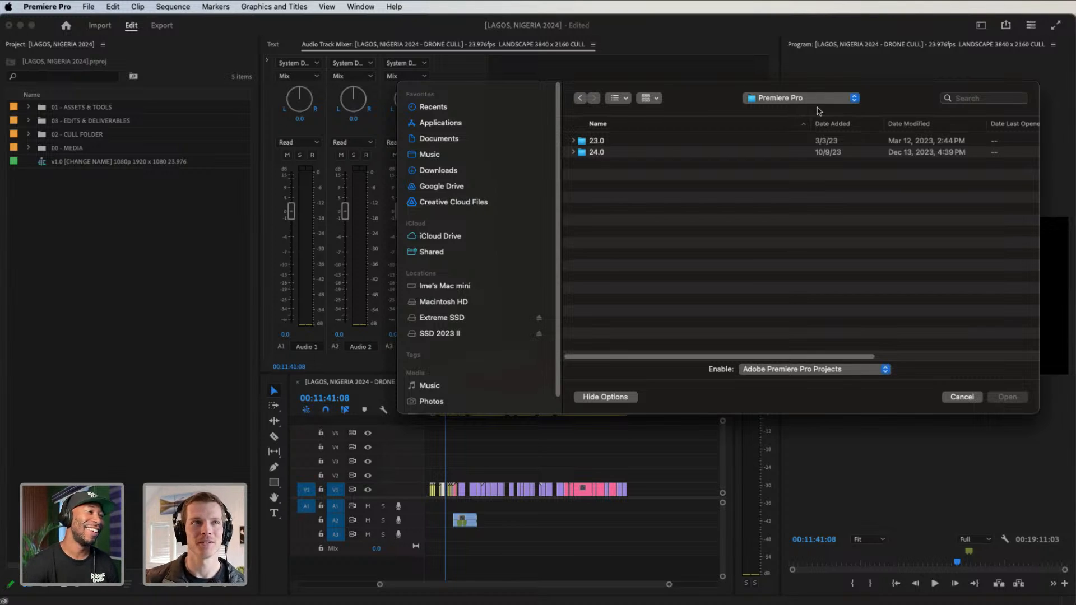
left_click(442, 318)
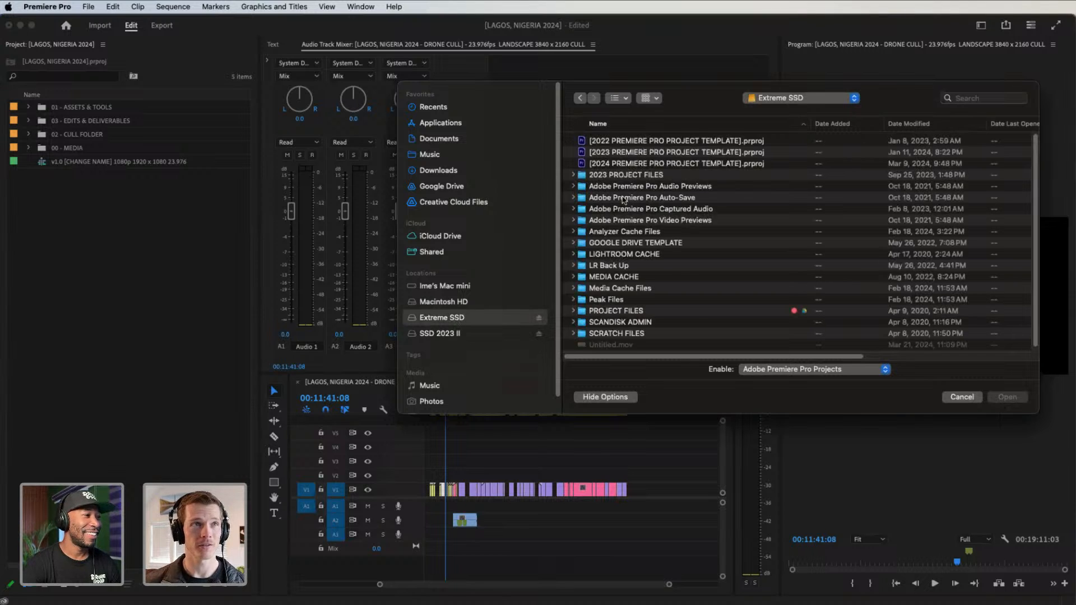
double_click(631, 308)
double_click(632, 141)
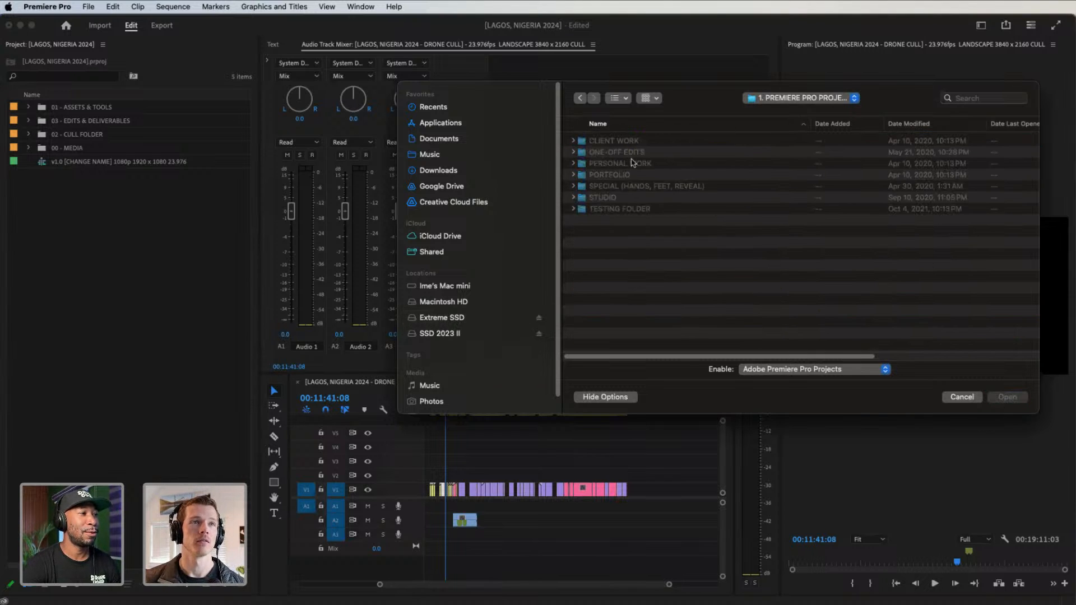
double_click(623, 163)
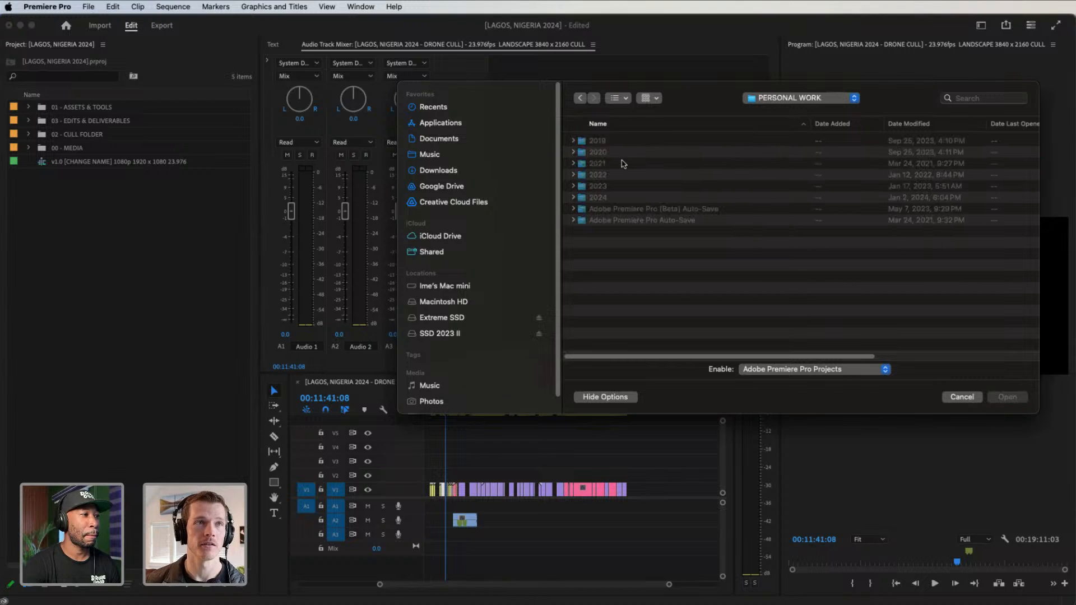
double_click(611, 199)
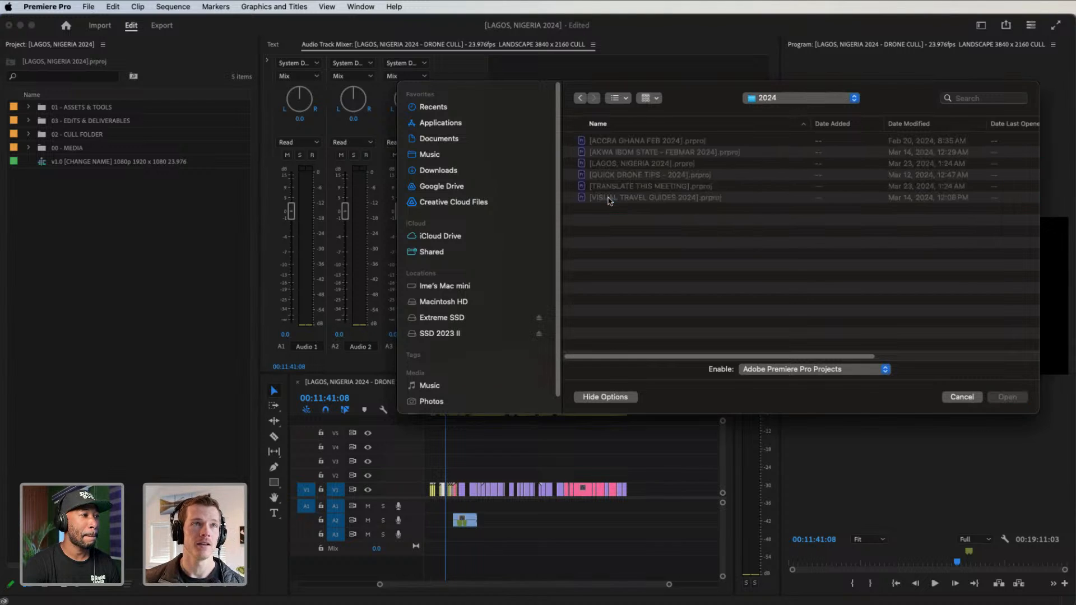
Open the [AKWA IBOM STATE - FEBMAR 2024] project, accepting the missing-filter notice and leaving all missing clips offline
double_click(632, 153)
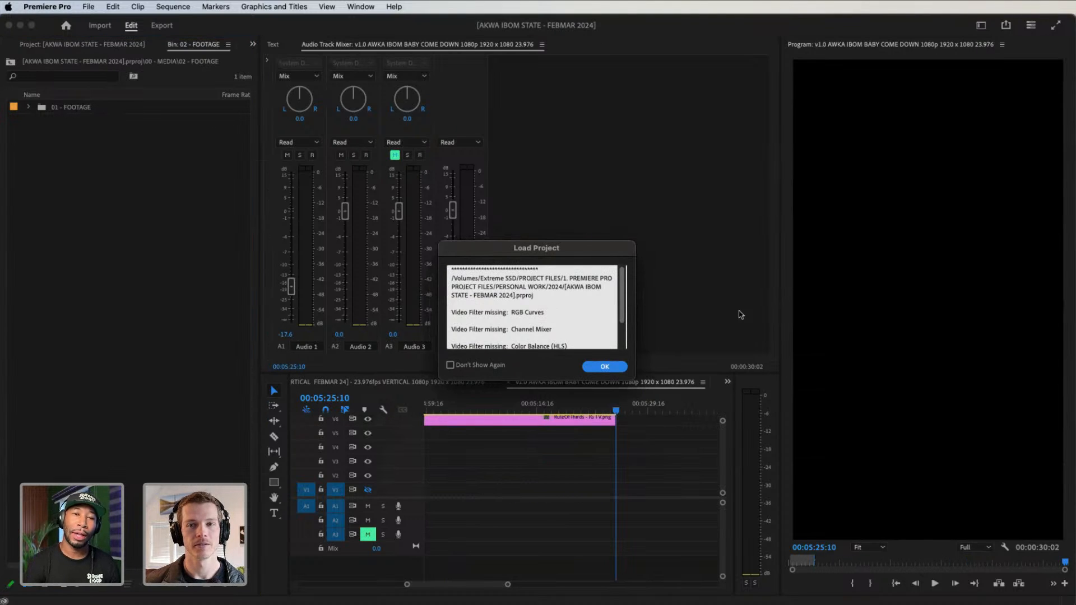
left_click(605, 366)
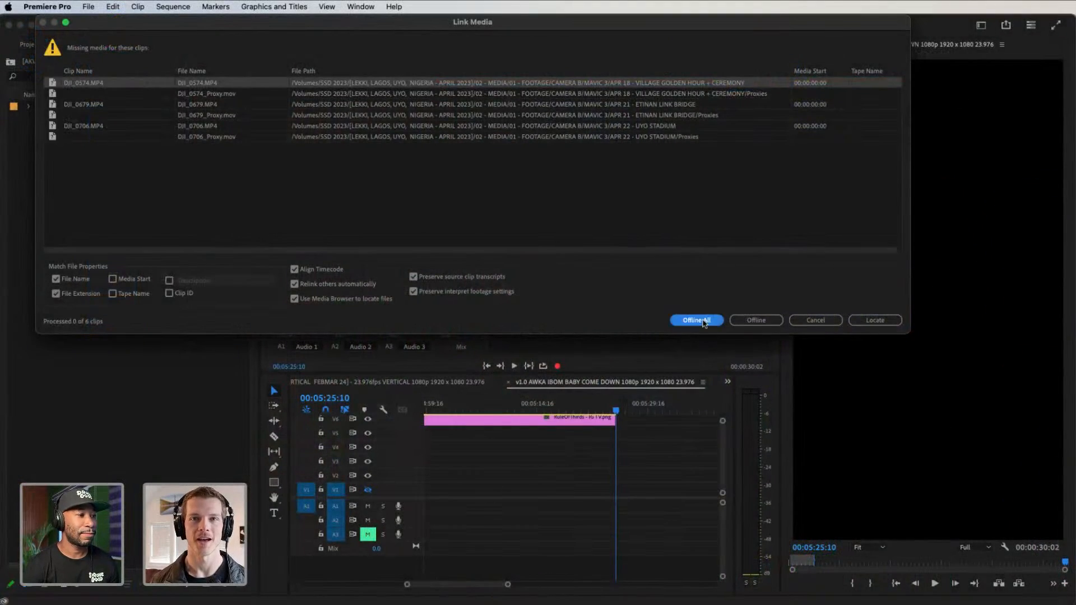
left_click(697, 320)
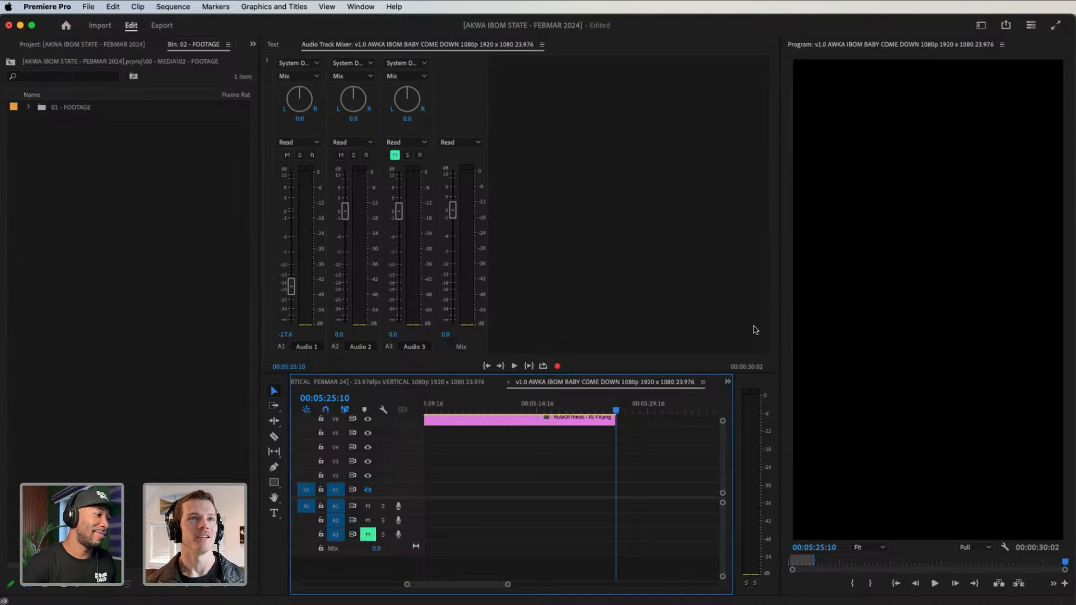
Close the AWKA IBOM BABY COME DOWN and NEW FUN VIDEO sequences and show the AKWA IBOM - DRONE FEBMAR 24 sequence
left_click(510, 384)
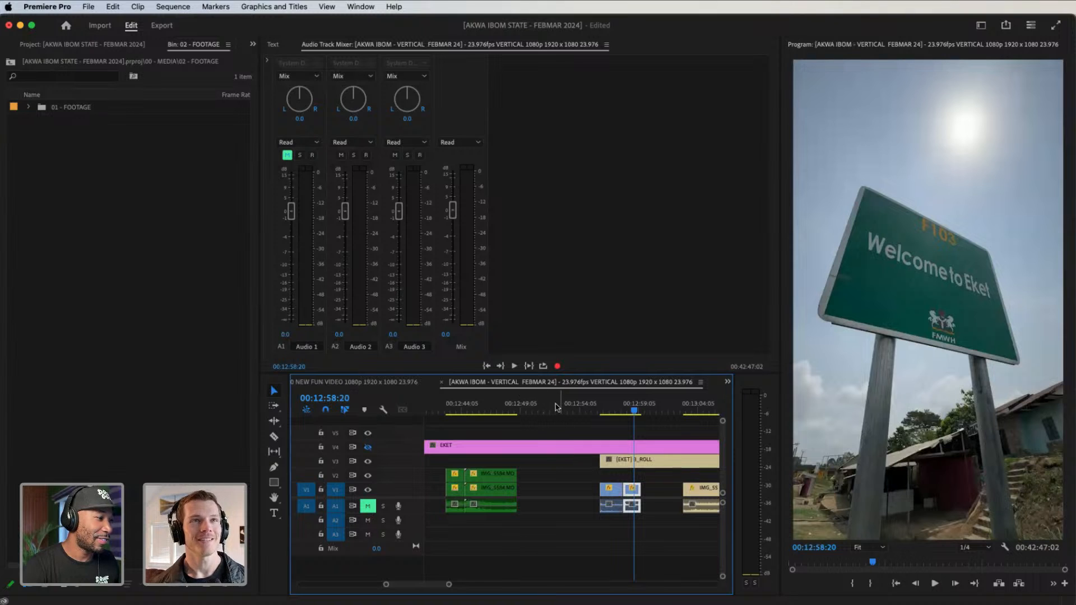
left_click(398, 383)
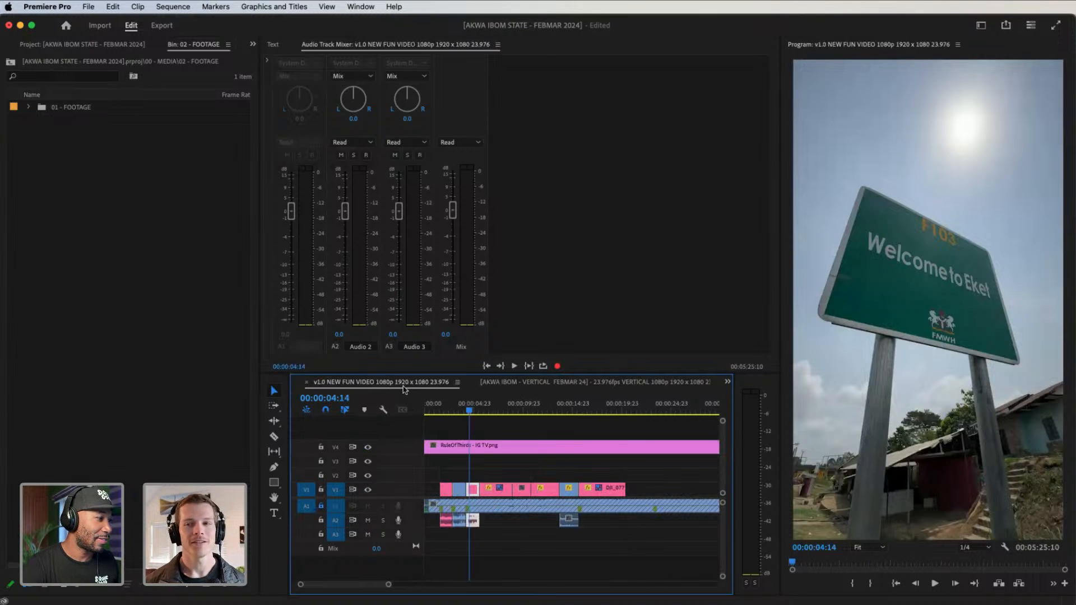
left_click(316, 385)
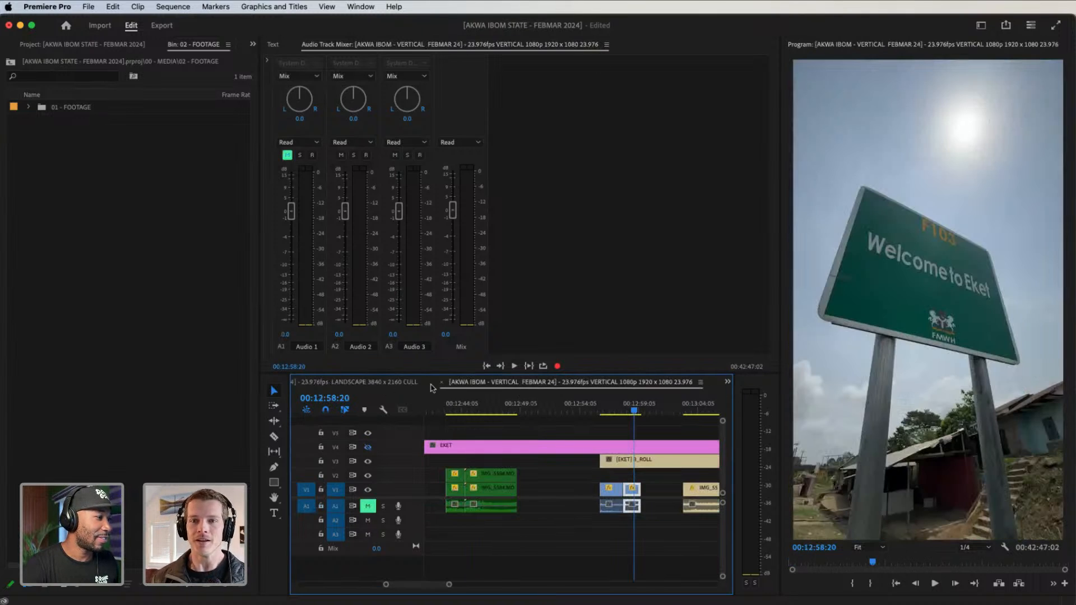
left_click(397, 383)
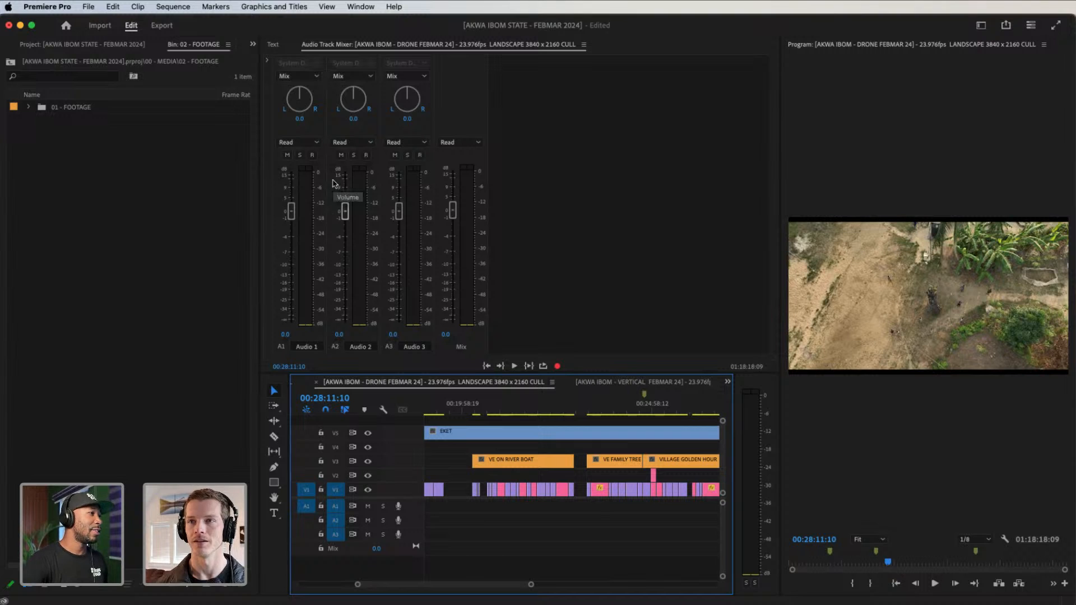
Close the 02 - FOOTAGE bin and widen the project panel until the frame rate and media start columns show
left_click(228, 46)
left_click(232, 59)
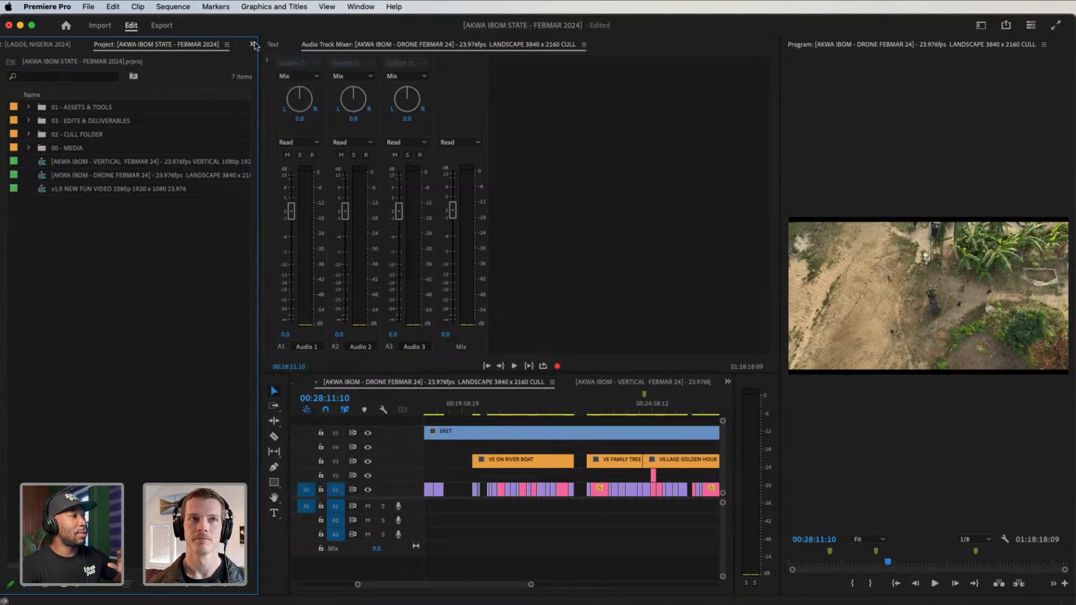
left_click_drag(258, 46, 380, 56)
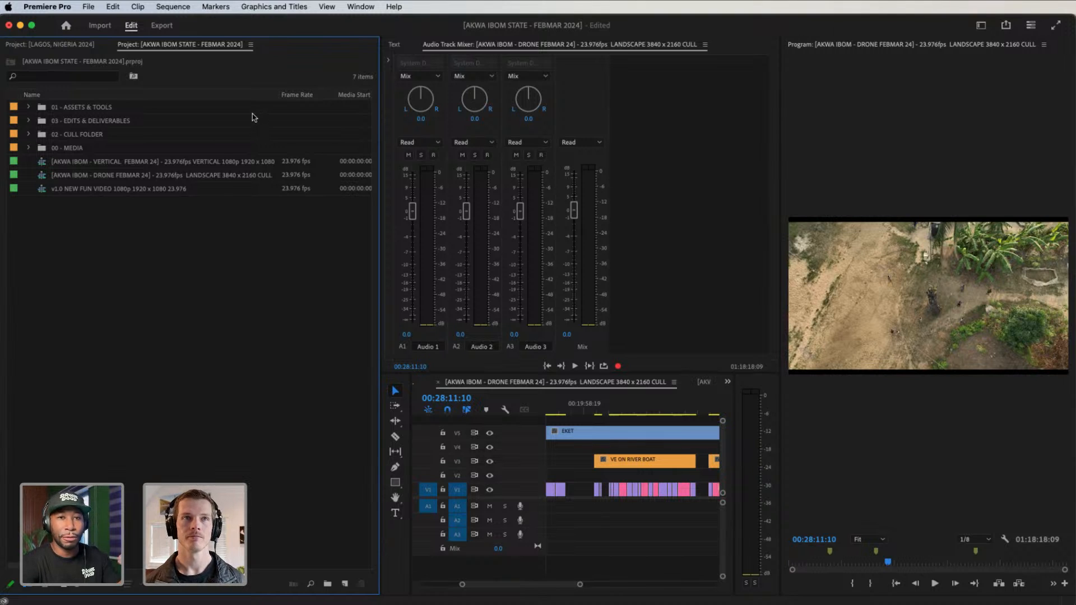
Close the open projects along with the editing window, saving their changes
left_click(8, 26)
left_click(634, 338)
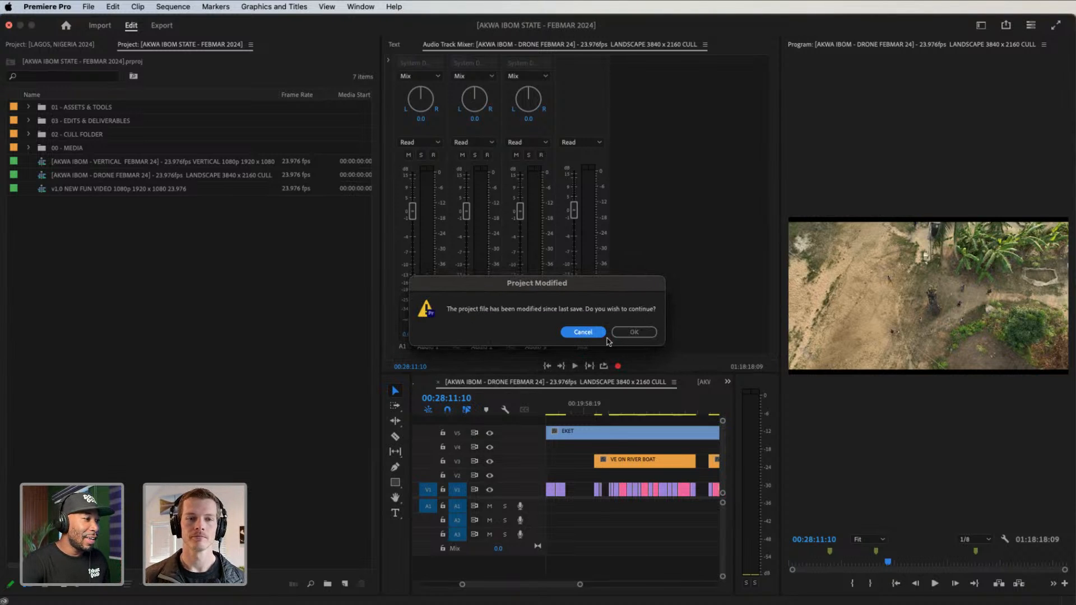
left_click(624, 333)
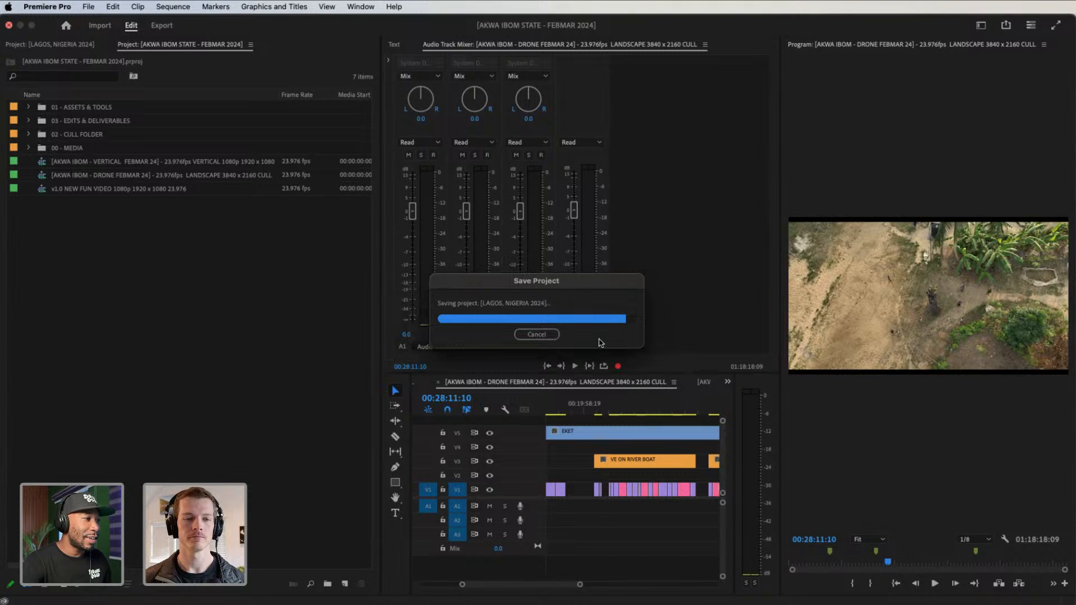
left_click(8, 25)
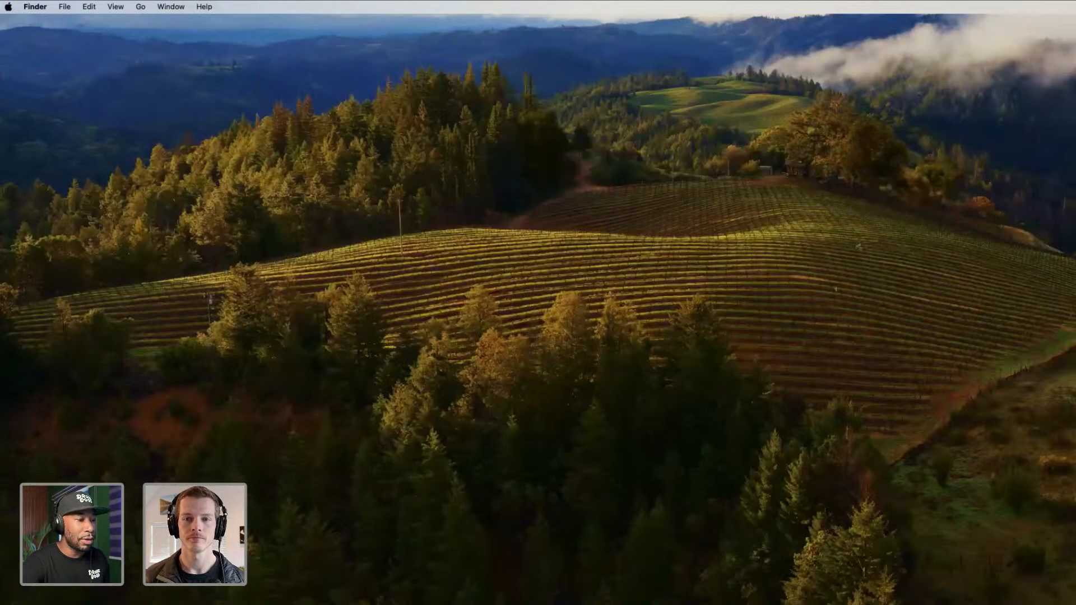
Relaunch Premiere Pro and move its home window up to the upper edge of the desktop
mouse_move(960, 600)
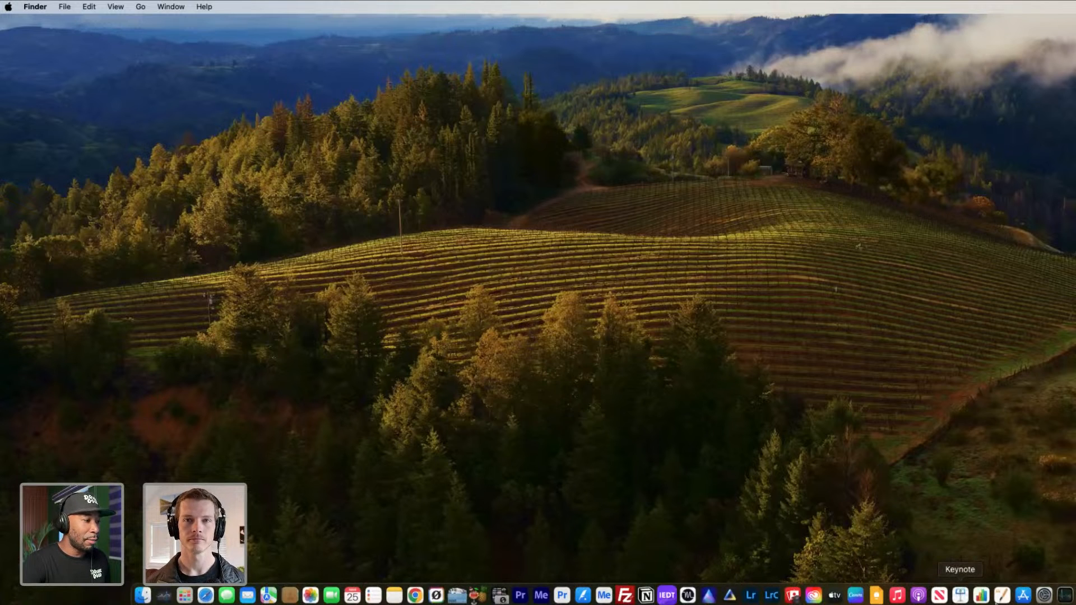
left_click(520, 596)
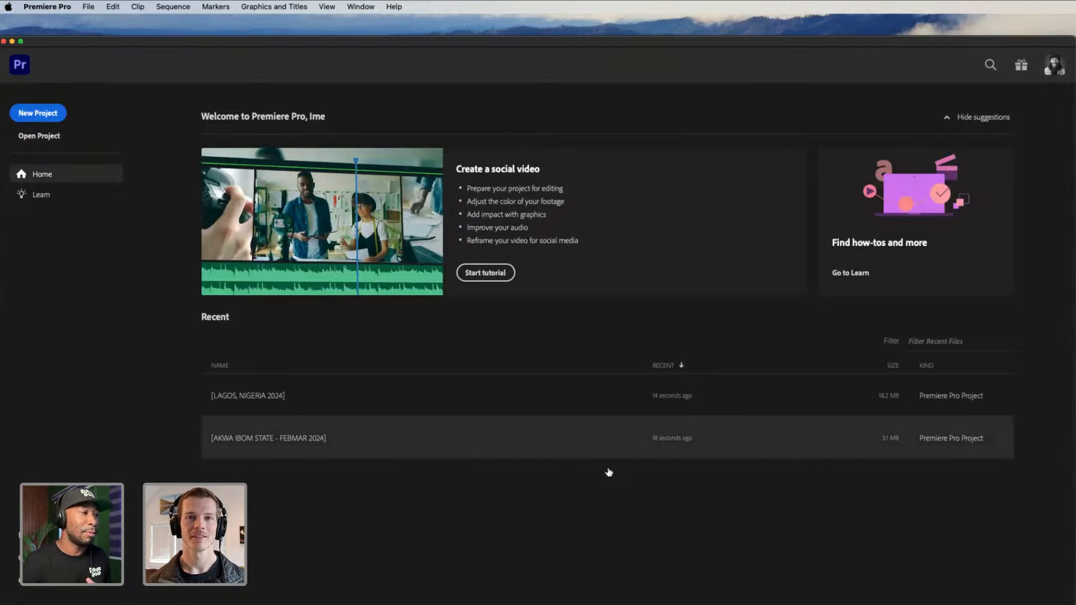
left_click_drag(571, 42, 569, 14)
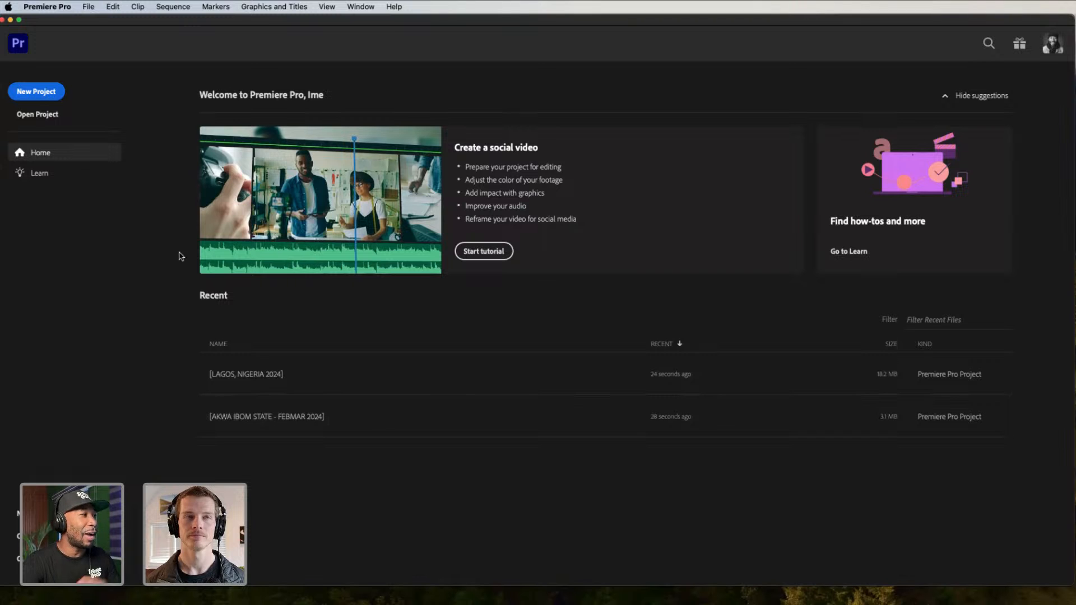
Open [2024 PREMIERE PRO PROJECT TEMPLATE].prproj from the Extreme SSD drive and accept the missing-filter notice
left_click(40, 114)
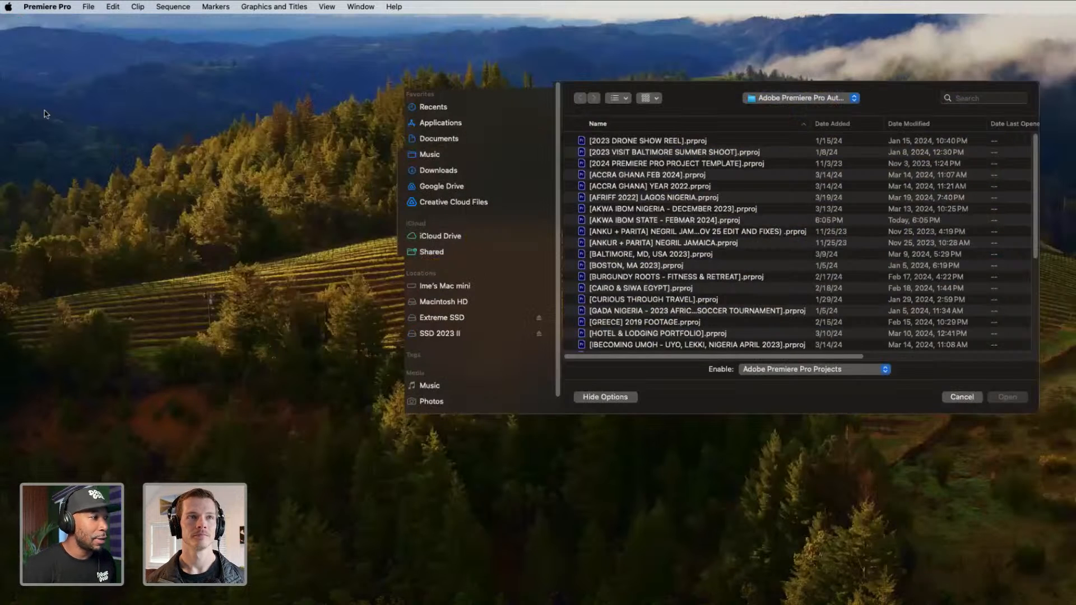
left_click(466, 319)
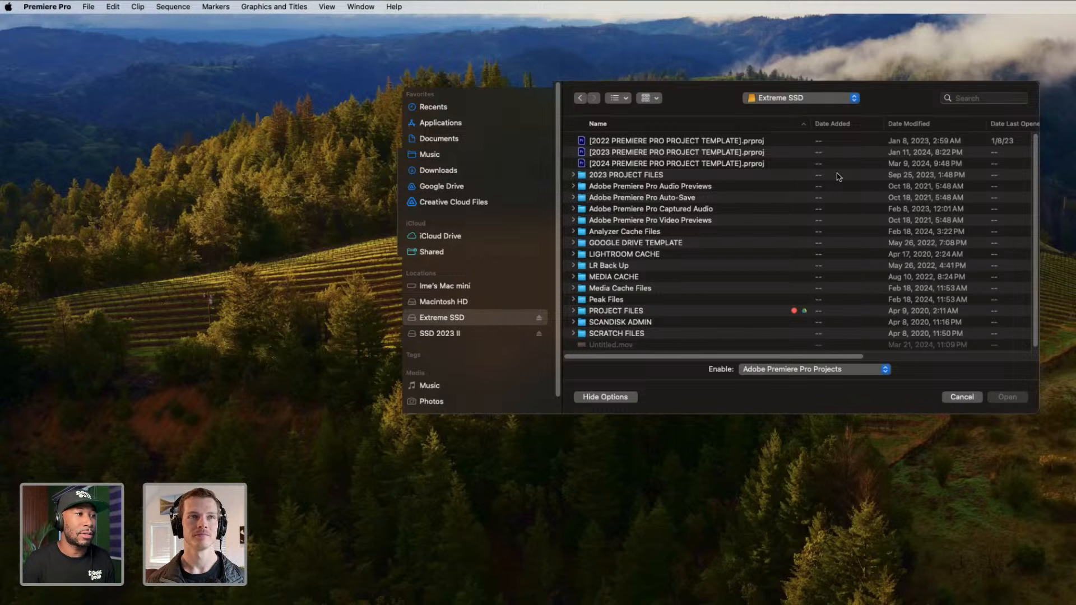
left_click(690, 165)
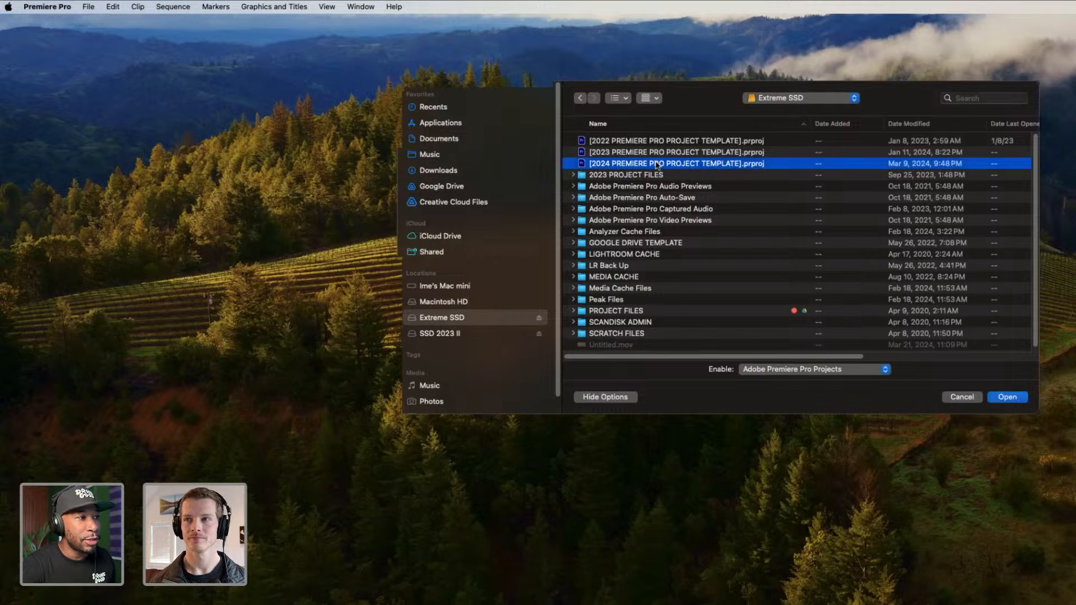
key("Return")
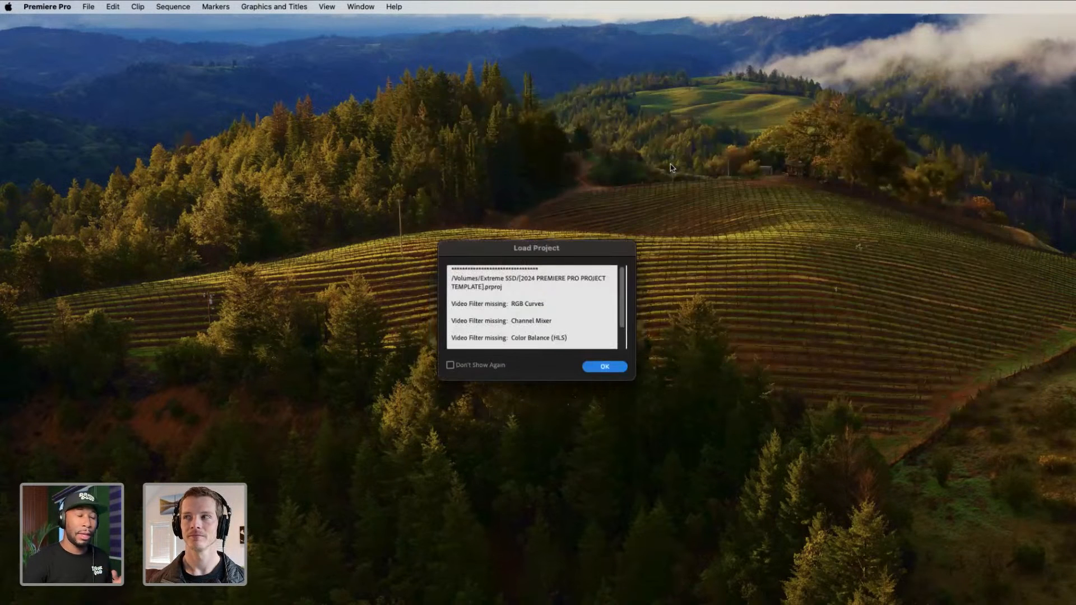
left_click(614, 368)
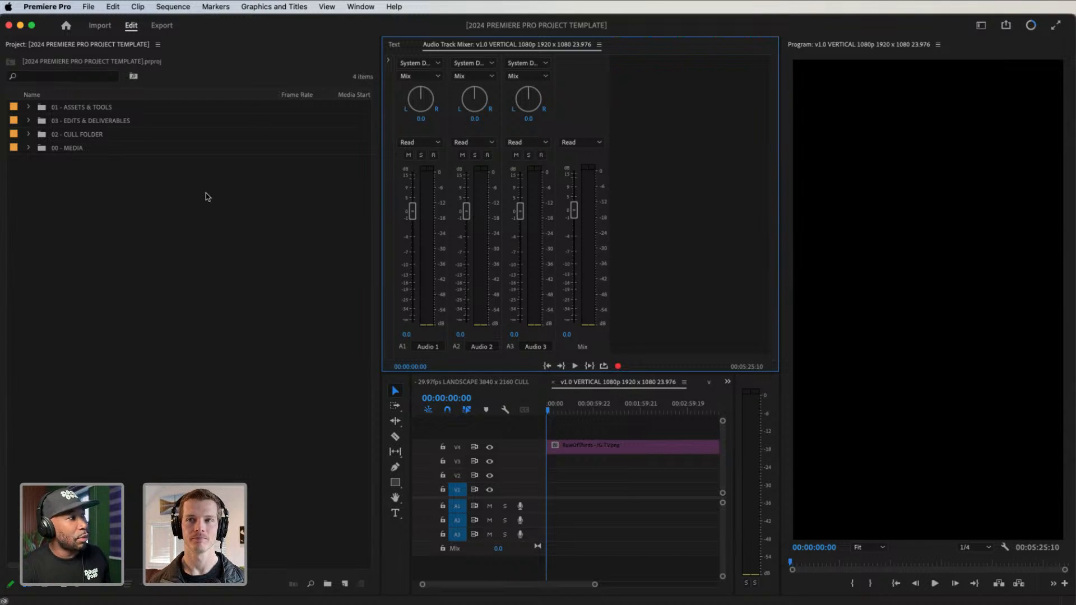
Narrow the project panel and sort the template's bins by name in ascending order
left_click_drag(382, 80, 274, 81)
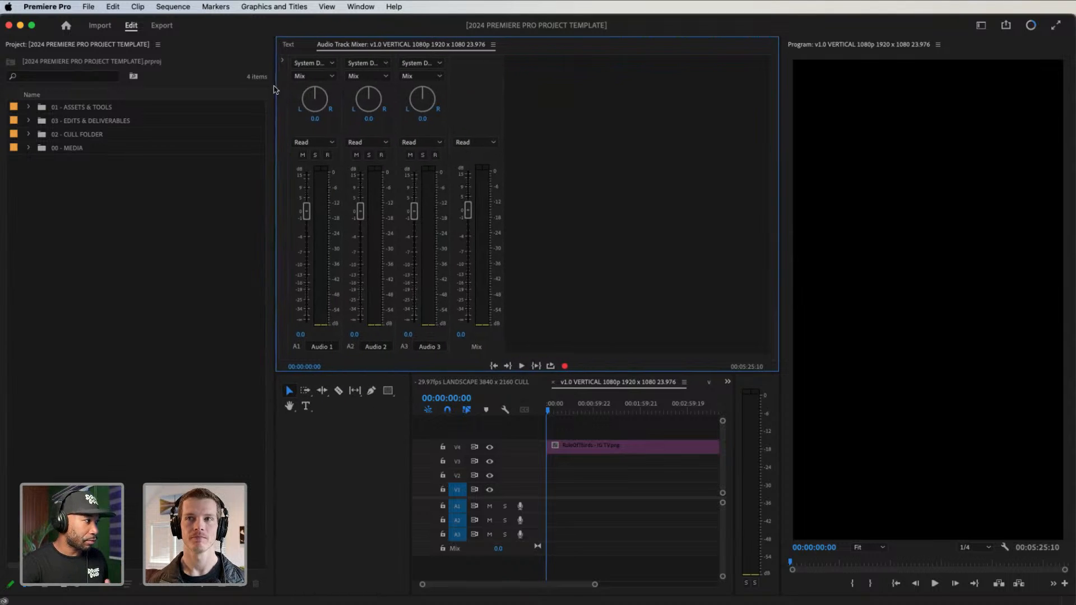
left_click(38, 96)
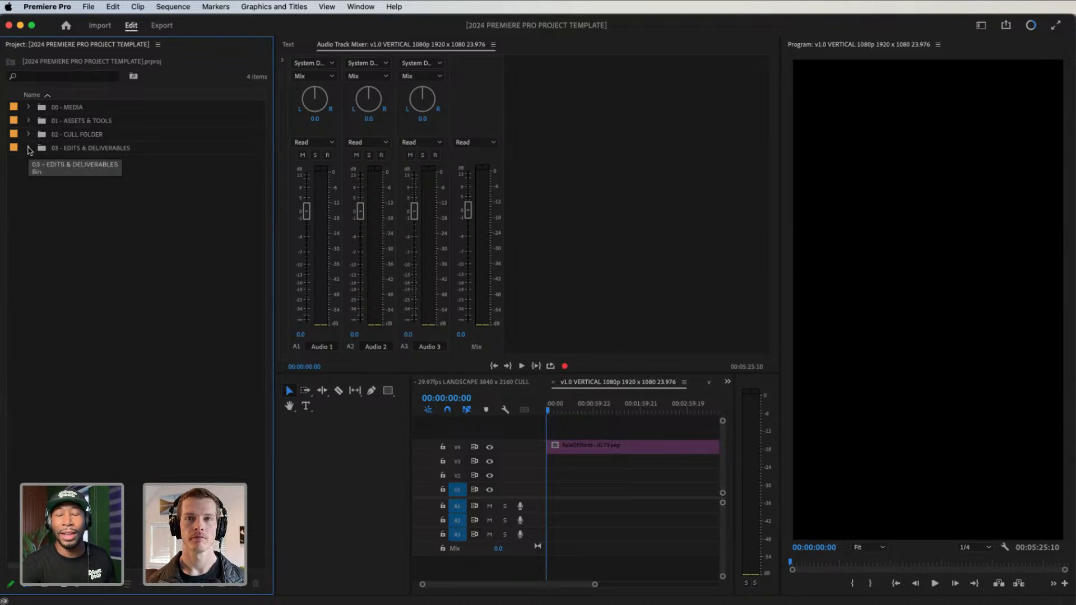
Expand 03 - EDITS & DELIVERABLES through the sequences bin and TEMPLATE FOLDER to the INSTAGRAM bin's IG VERTICAL sequences
left_click(29, 149)
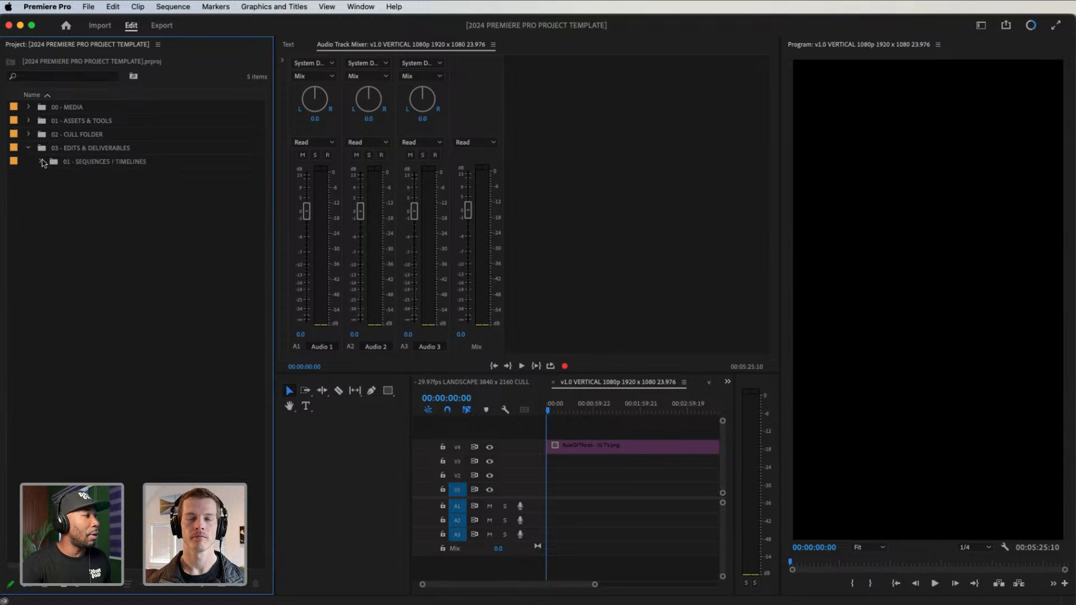
left_click(41, 162)
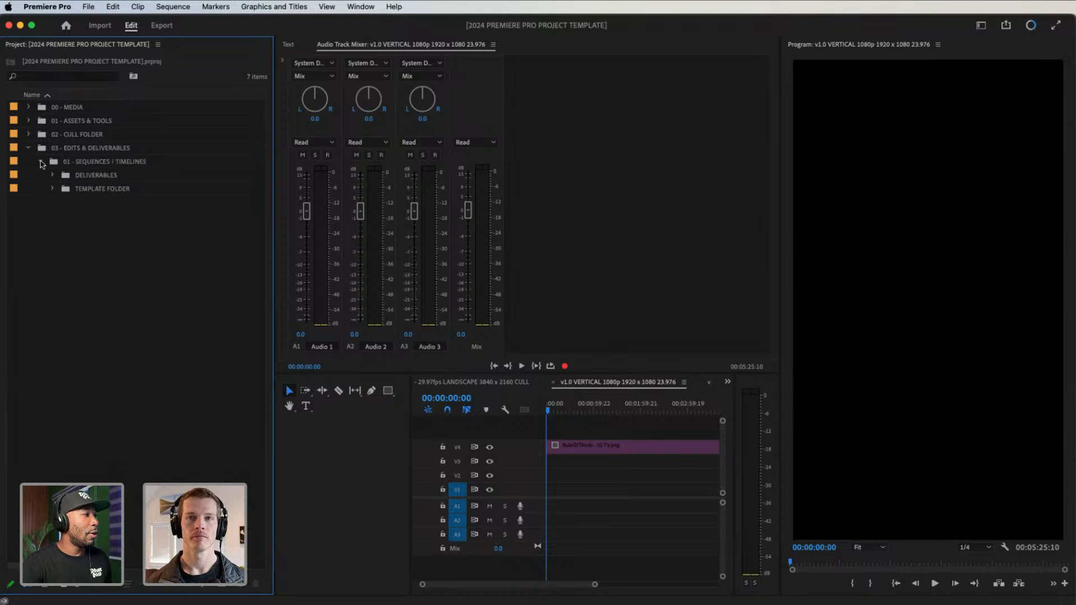
left_click(96, 165)
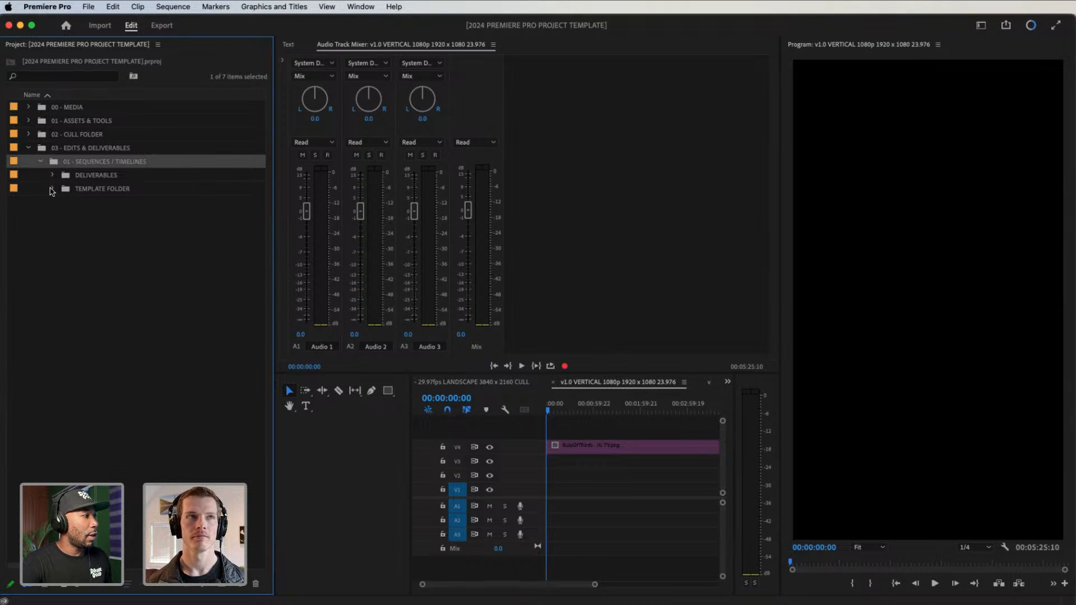
left_click(53, 189)
left_click(64, 230)
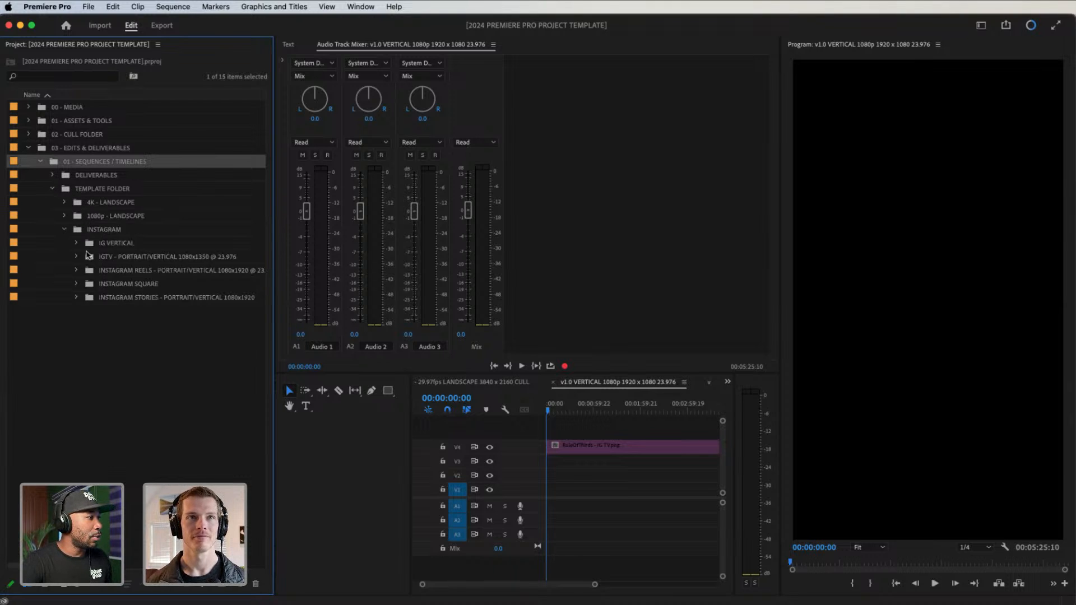
left_click(76, 243)
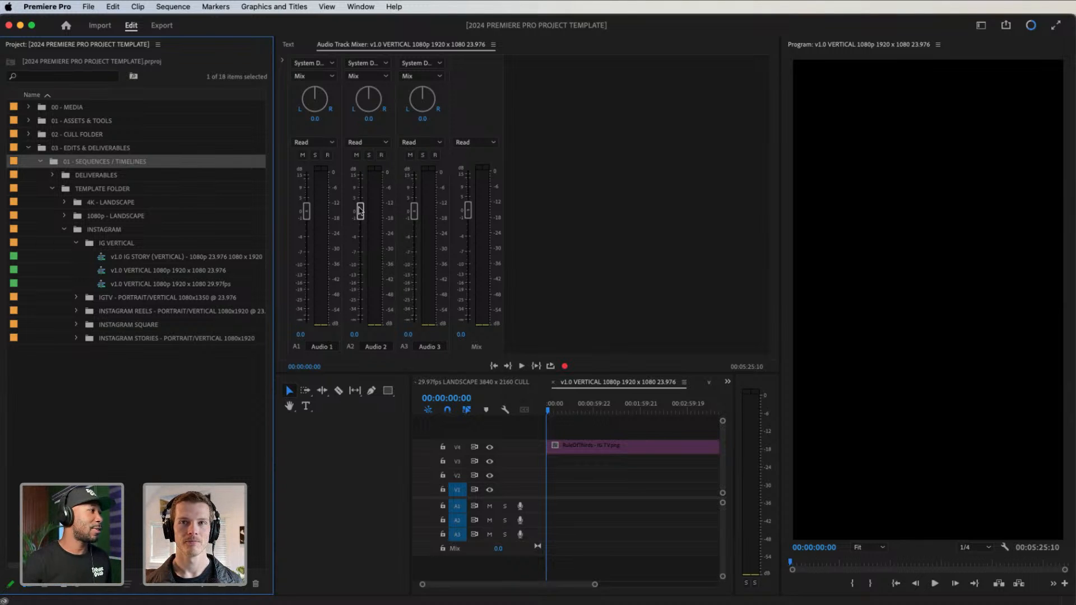
Start a Save As of the template project and choose the Desktop folder on Macintosh HD as the destination
left_click(88, 6)
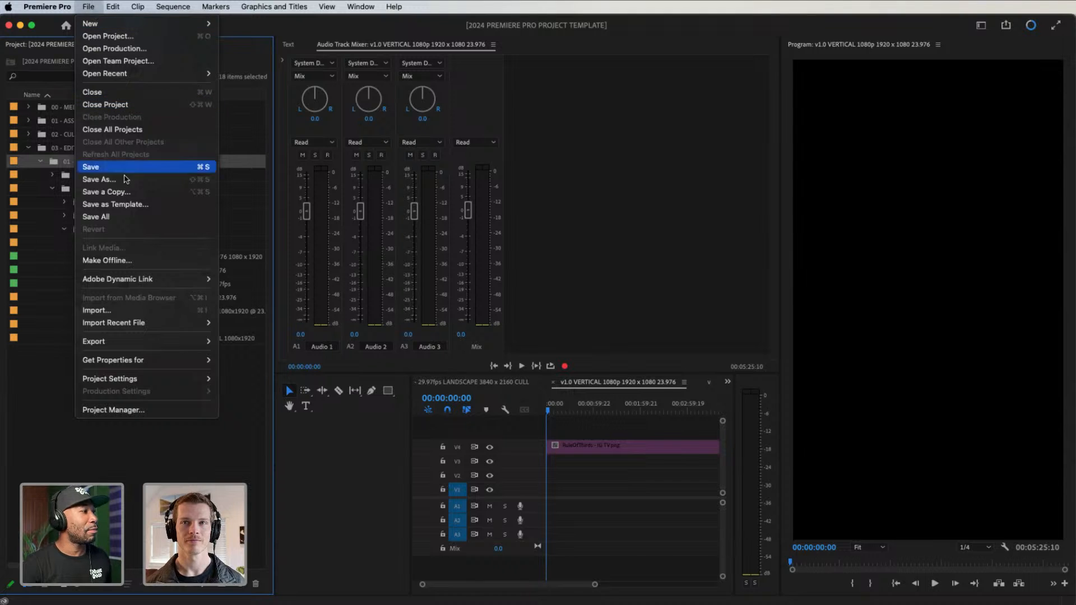
left_click(124, 179)
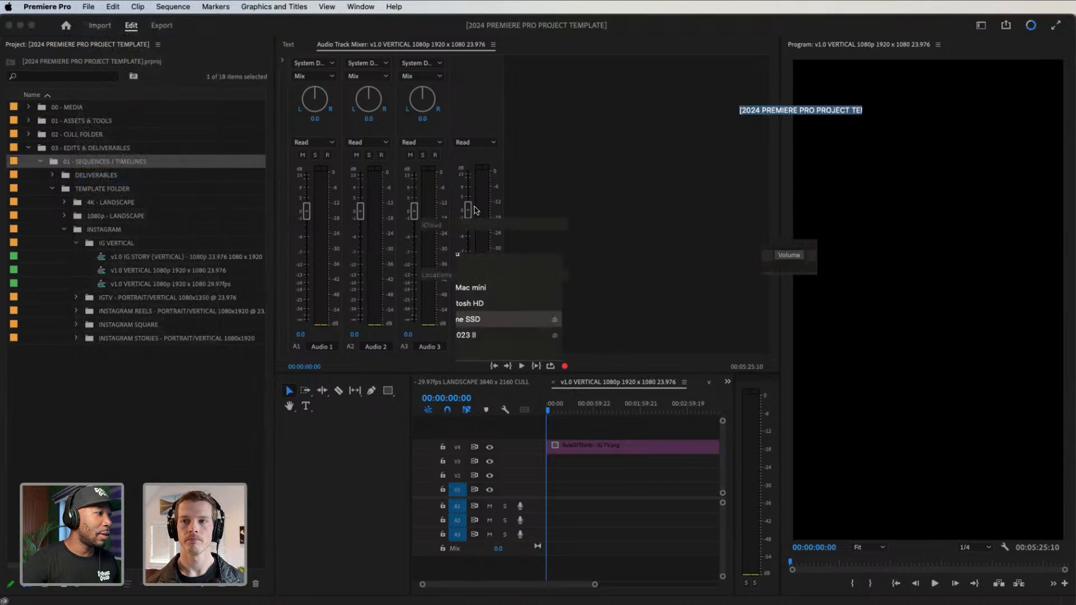
left_click(482, 289)
left_click(475, 305)
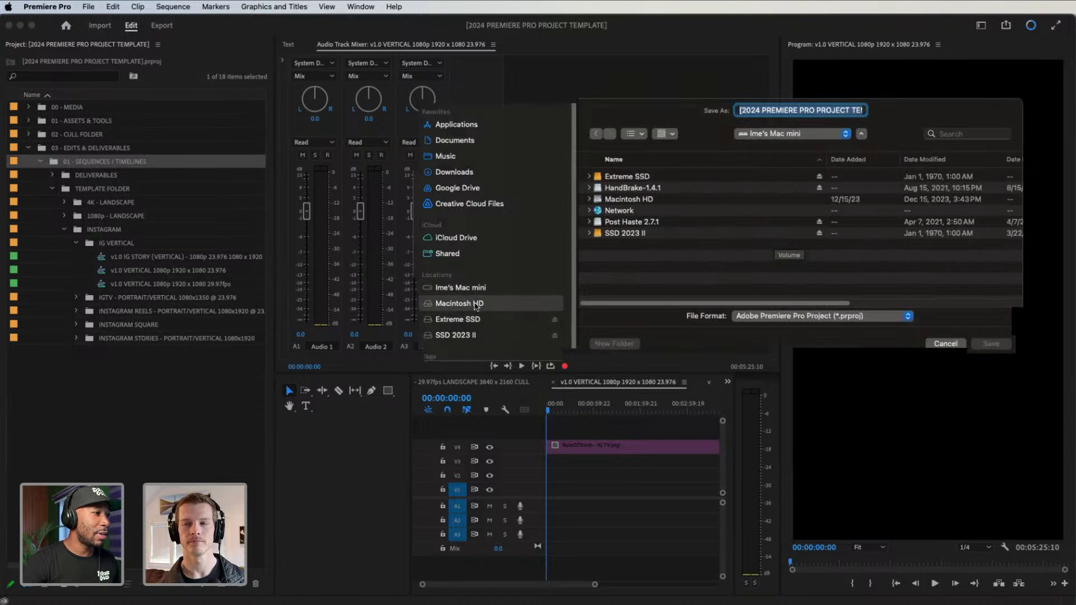
double_click(623, 212)
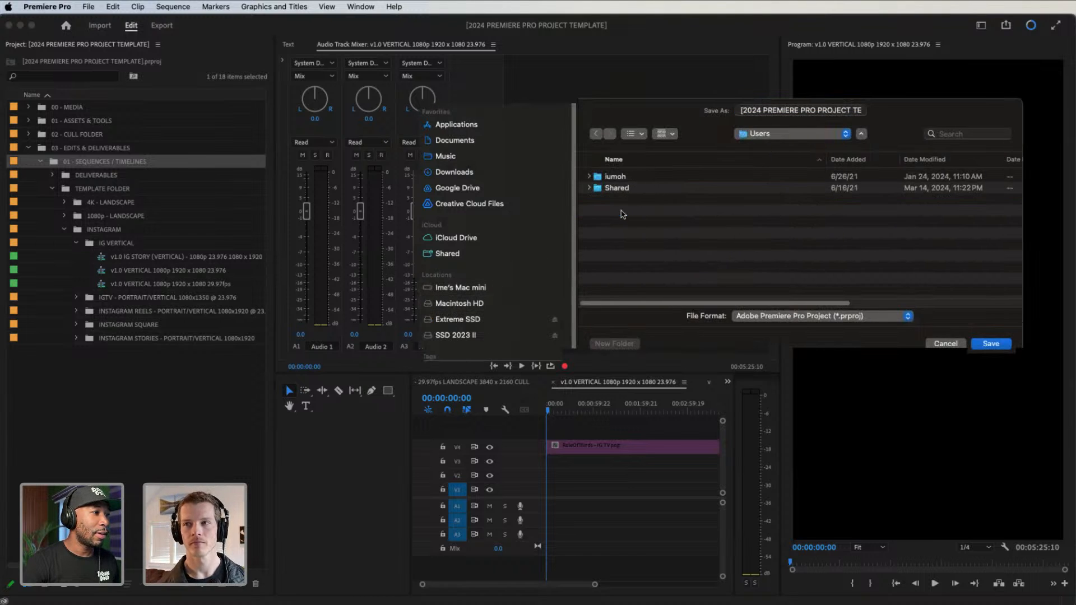
double_click(621, 179)
double_click(629, 201)
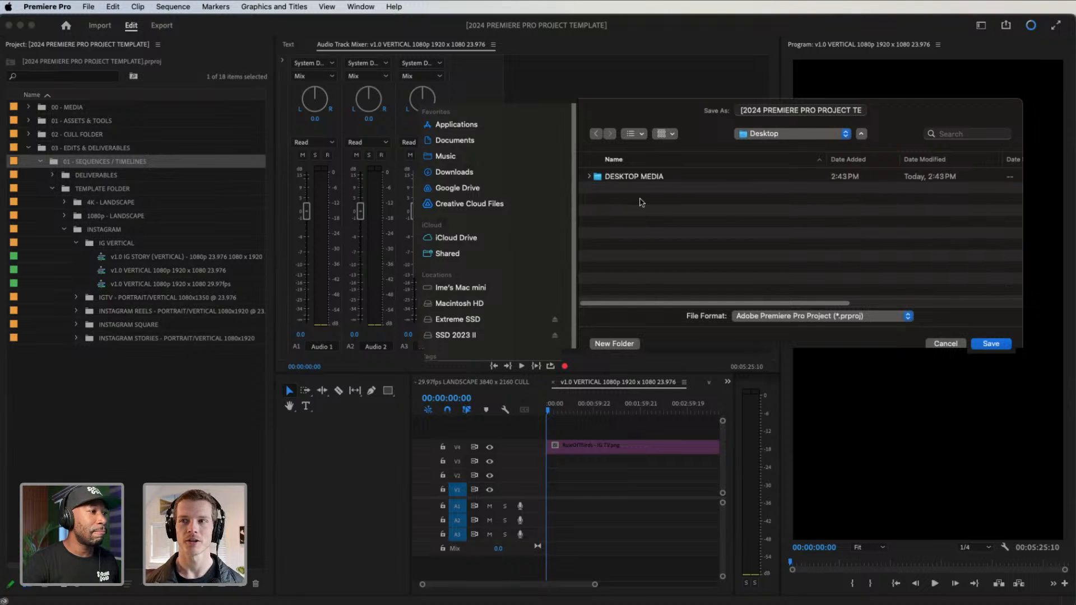
Name the project copy [ADOBE LIVE - 2024].prproj and save it
left_click(764, 109)
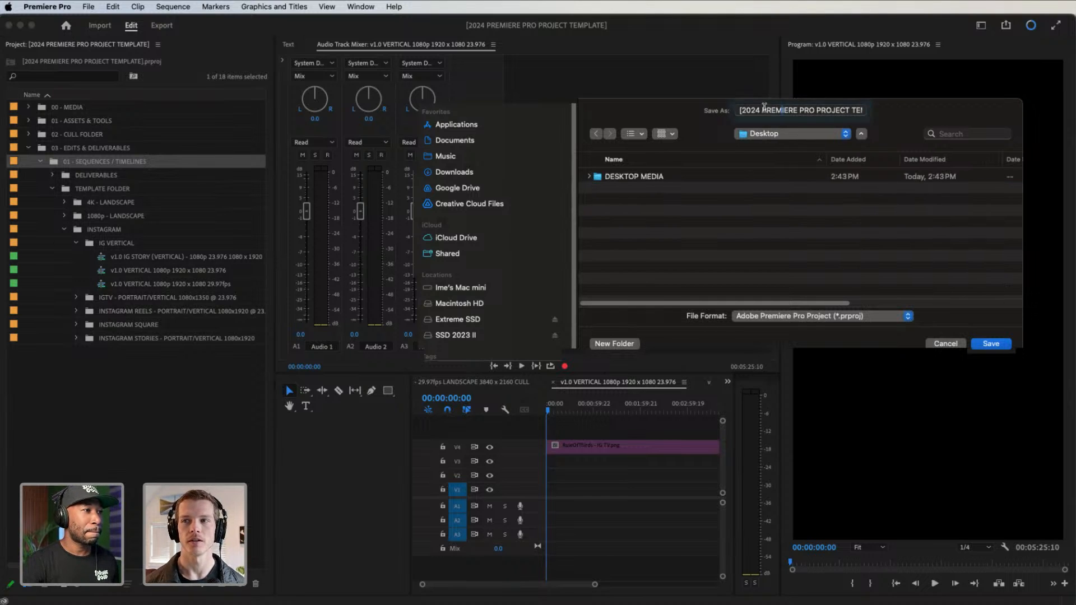
left_click_drag(741, 110, 836, 112)
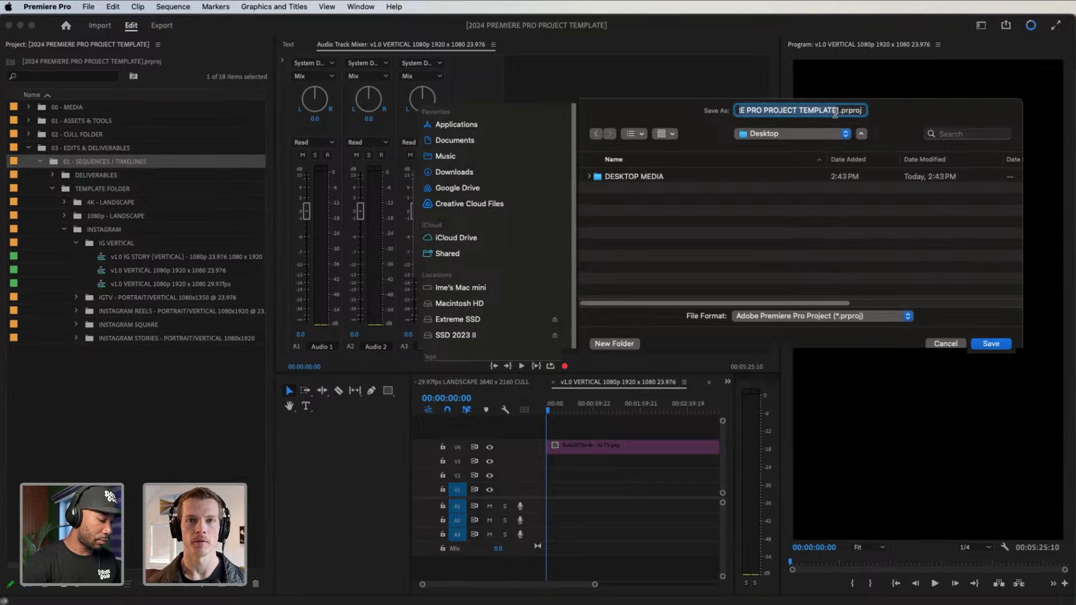
type("[ADOBE LIVE")
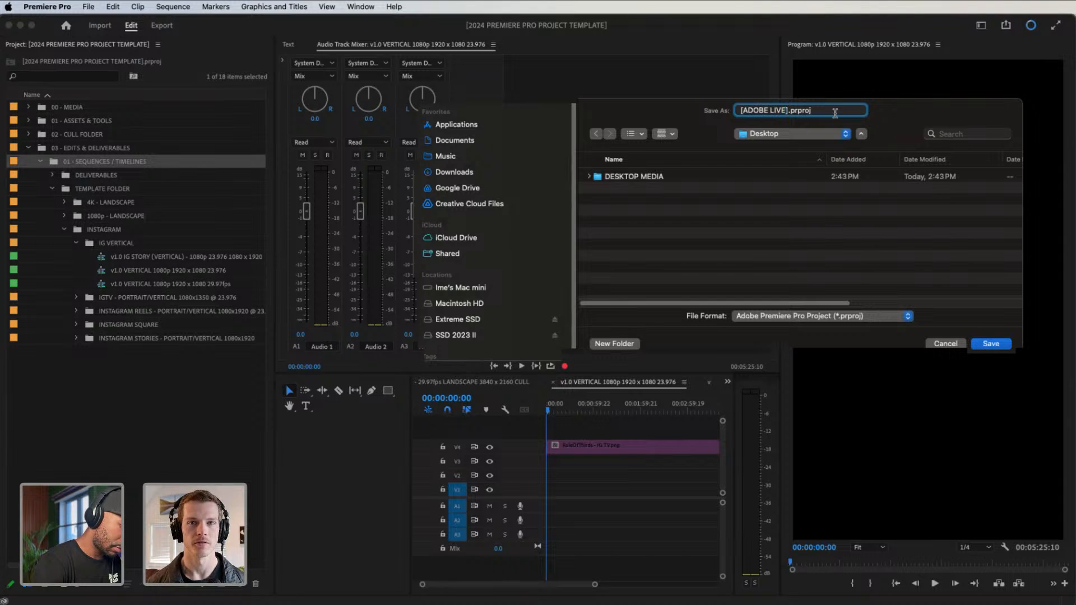
type(" - 2024")
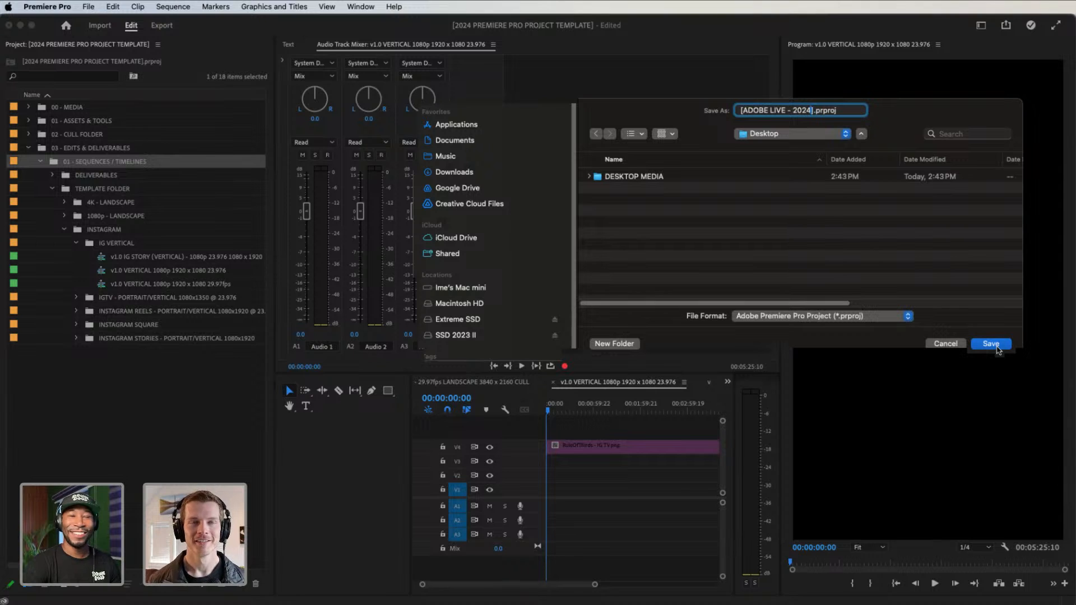
left_click(991, 344)
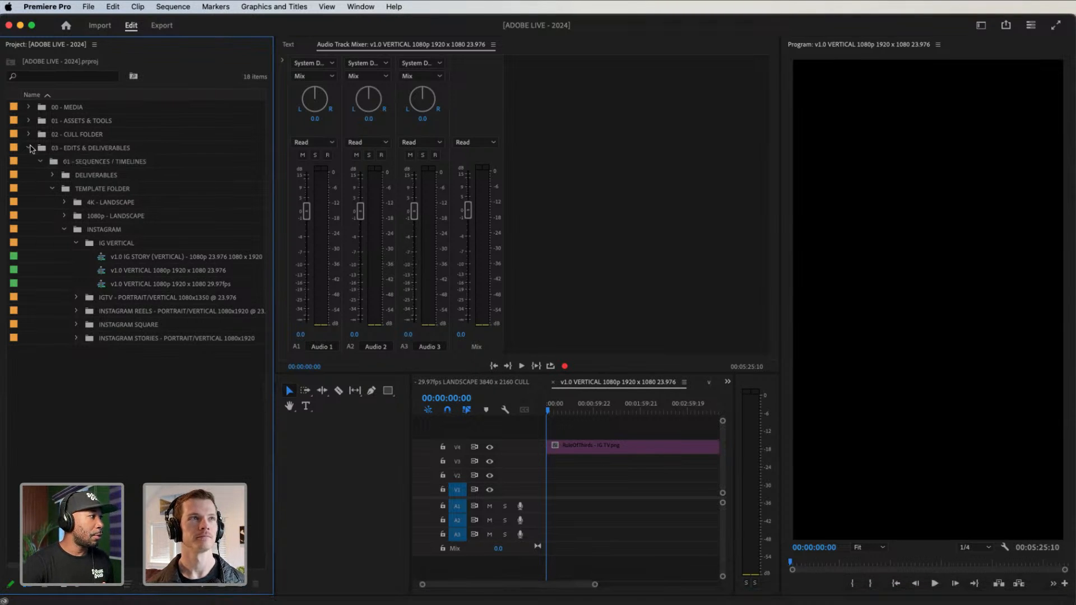
Collapse 03 - EDITS & DELIVERABLES and open the 00 - MEDIA bin
left_click(28, 148)
double_click(73, 108)
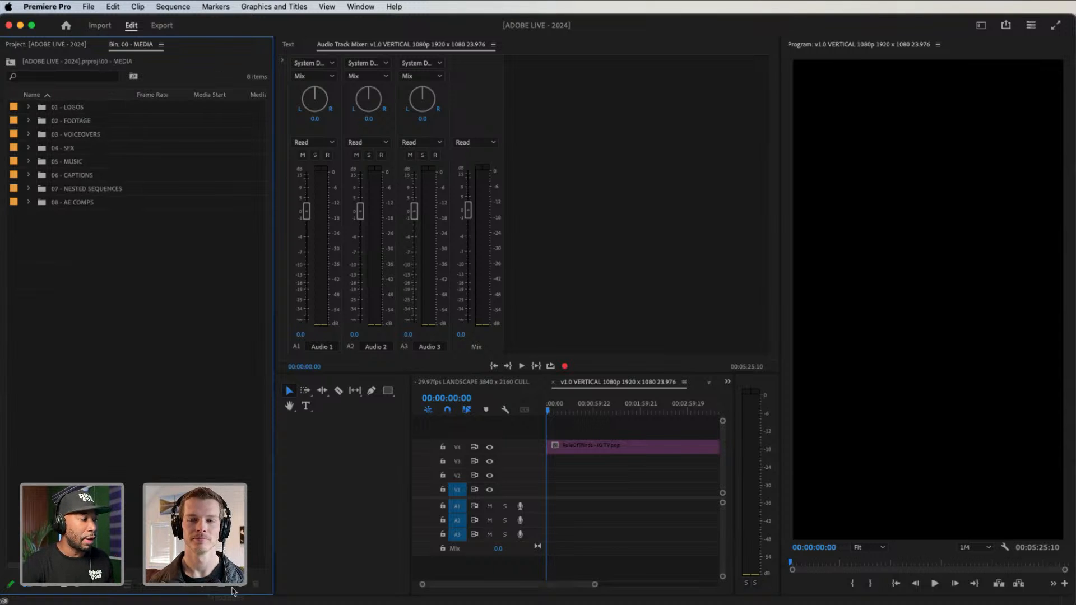
Switch to Finder, open the 2024 folder on SSD 2023 II, and place the window beside the project's bins
left_click(145, 600)
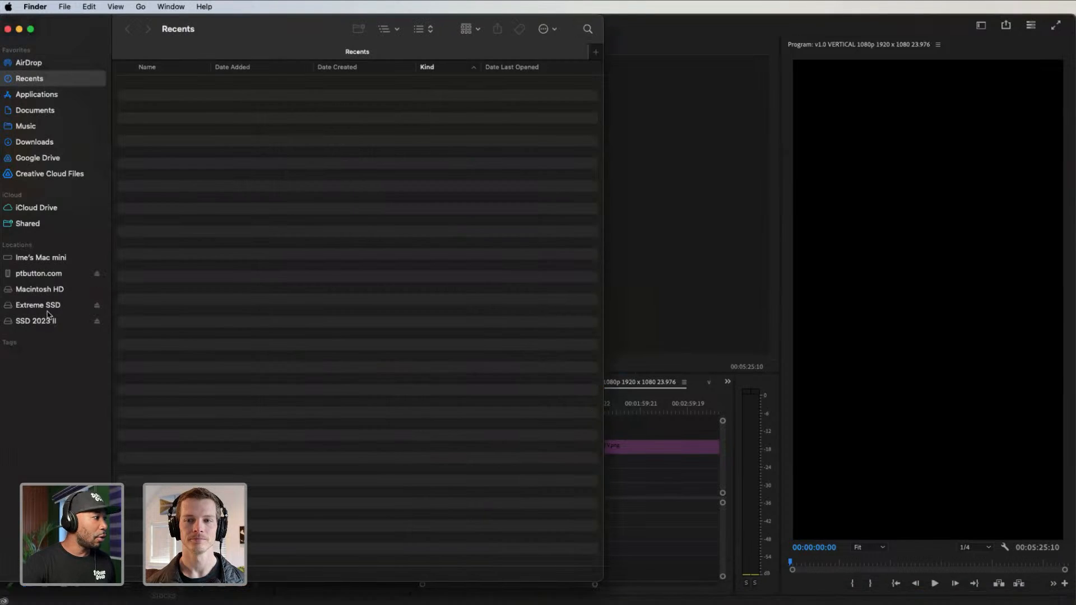
left_click(48, 322)
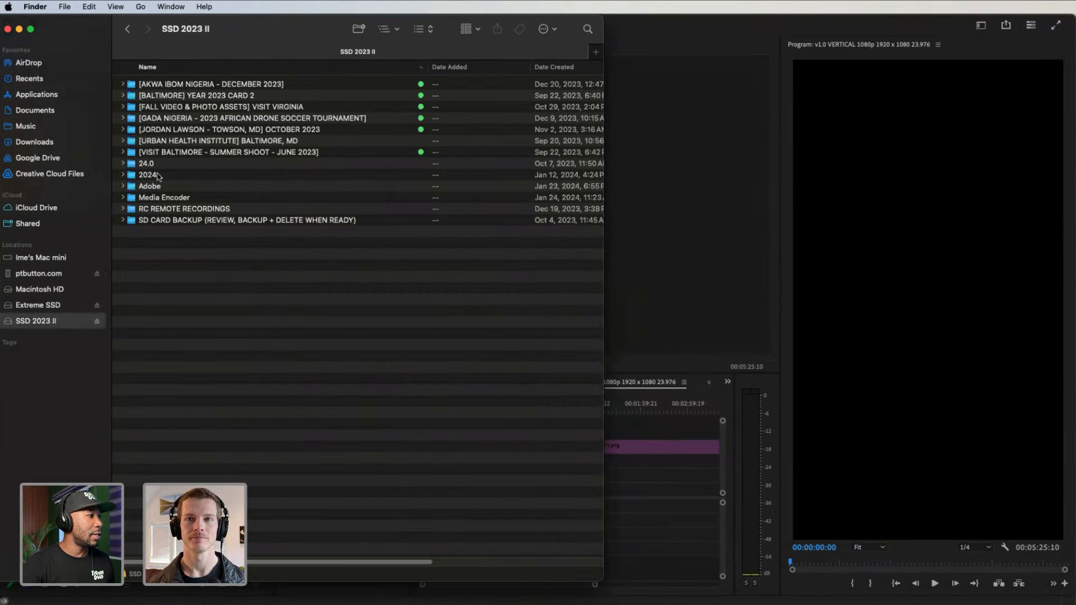
double_click(161, 175)
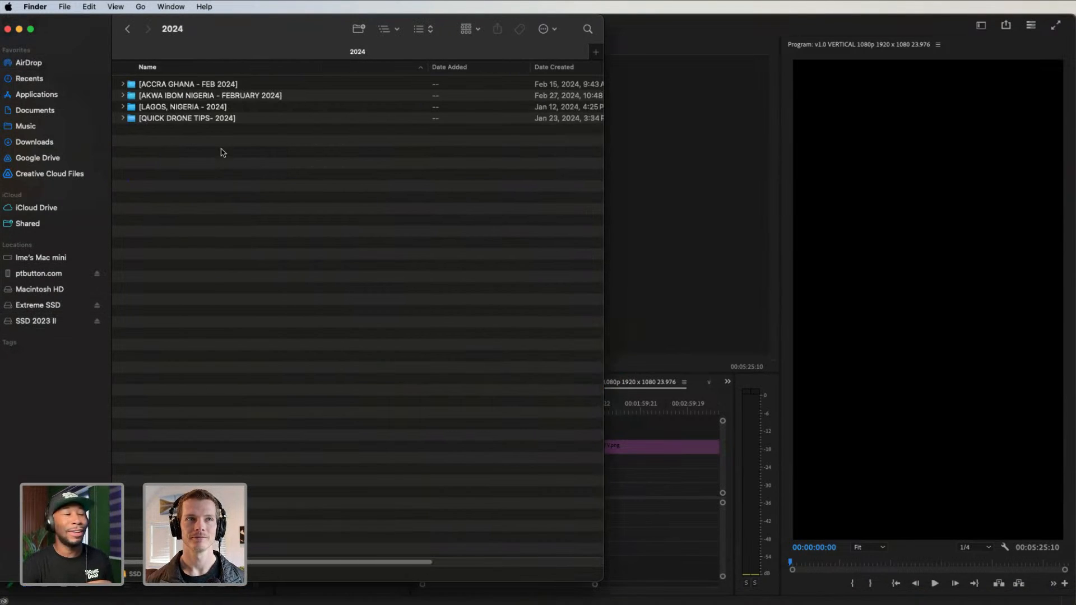
left_click_drag(428, 67, 616, 40)
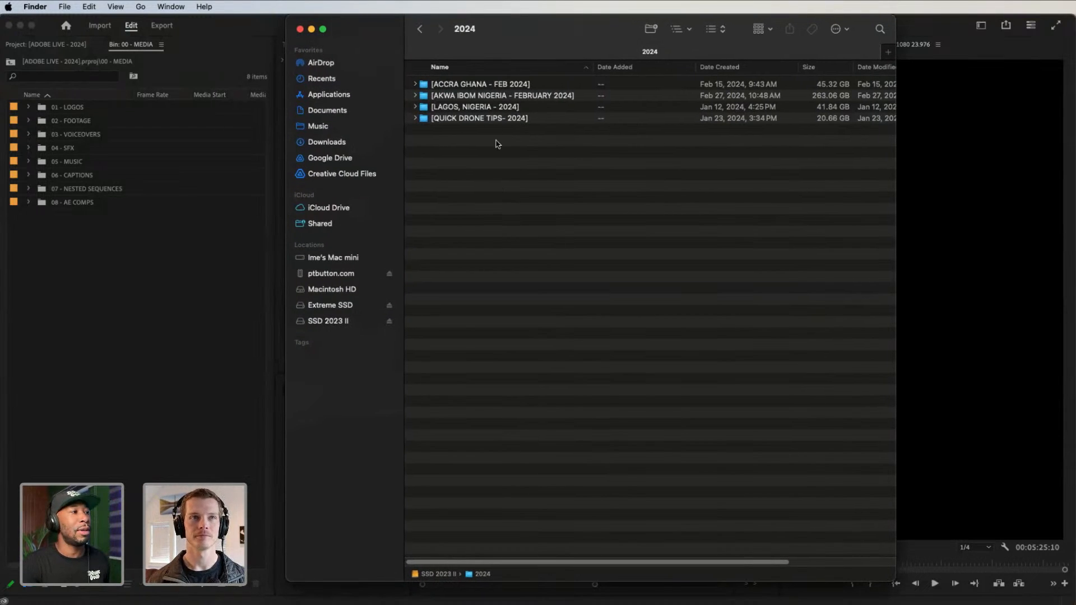
left_click_drag(593, 68, 595, 67)
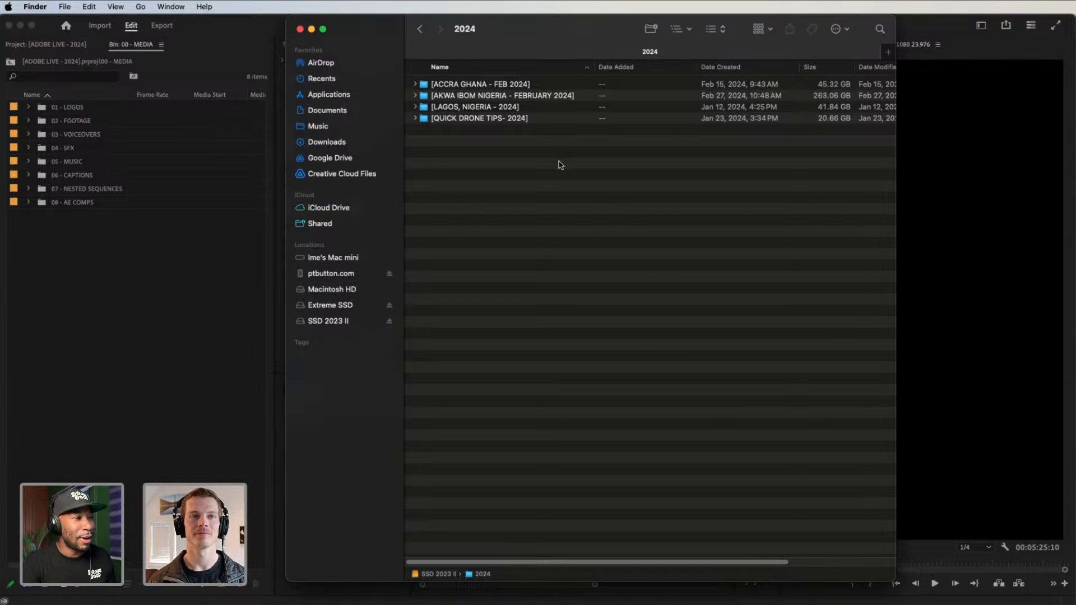
Open the [AKWA IBOM NIGERIA - FEBRUARY 2024] folder and its 02 - MEDIA subfolder
left_click(454, 99)
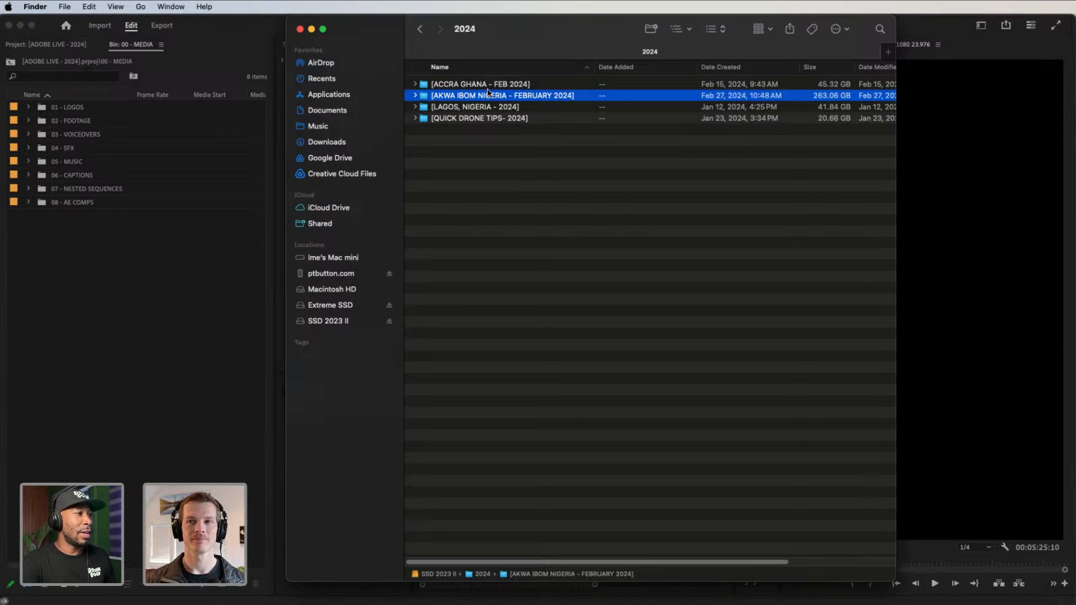
left_click(449, 85)
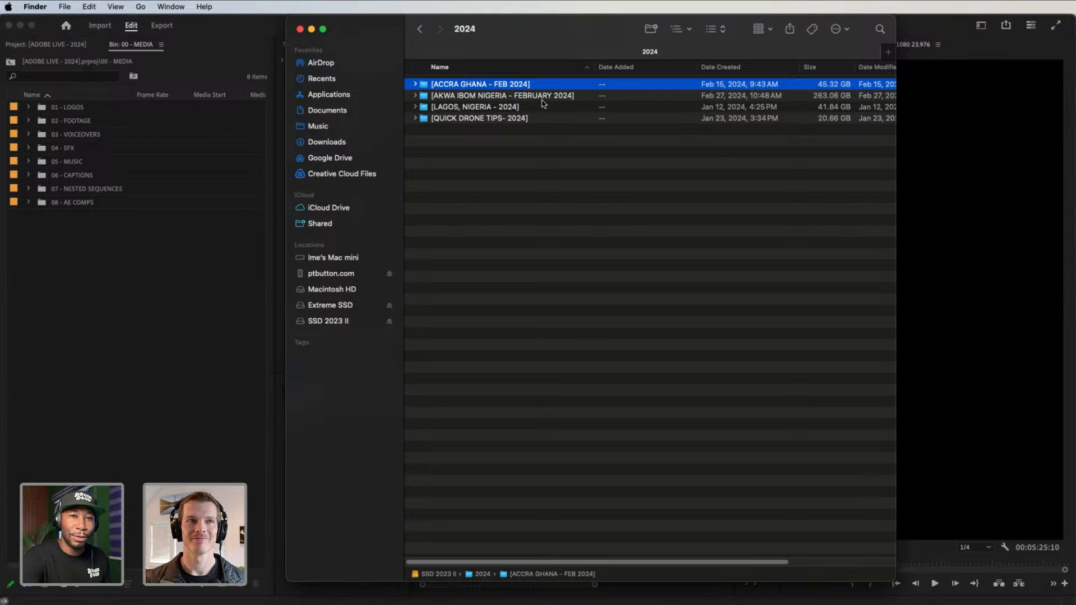
left_click(416, 96)
double_click(466, 95)
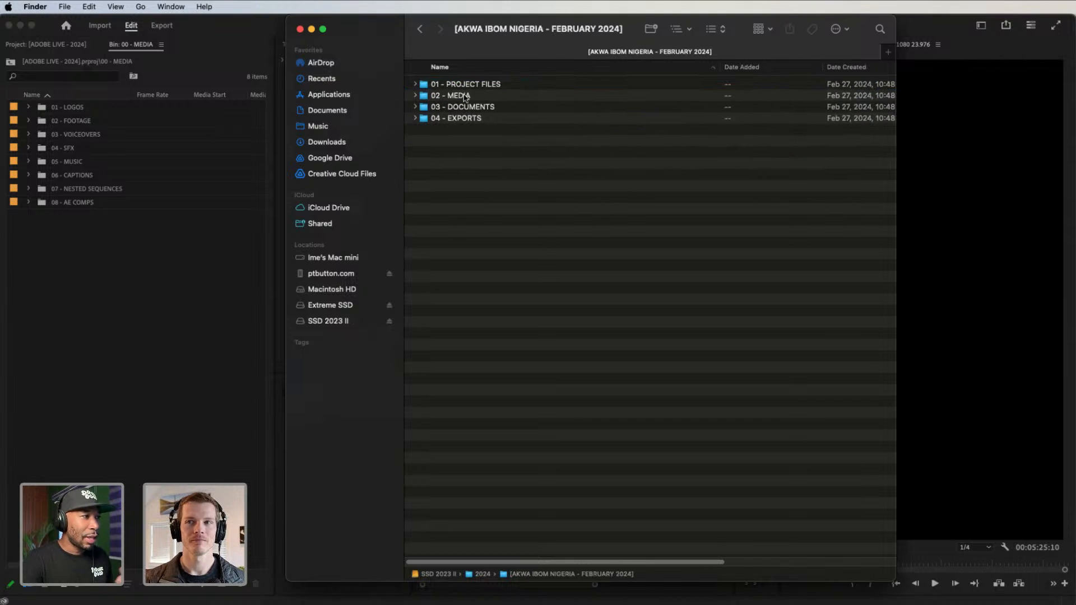
double_click(467, 97)
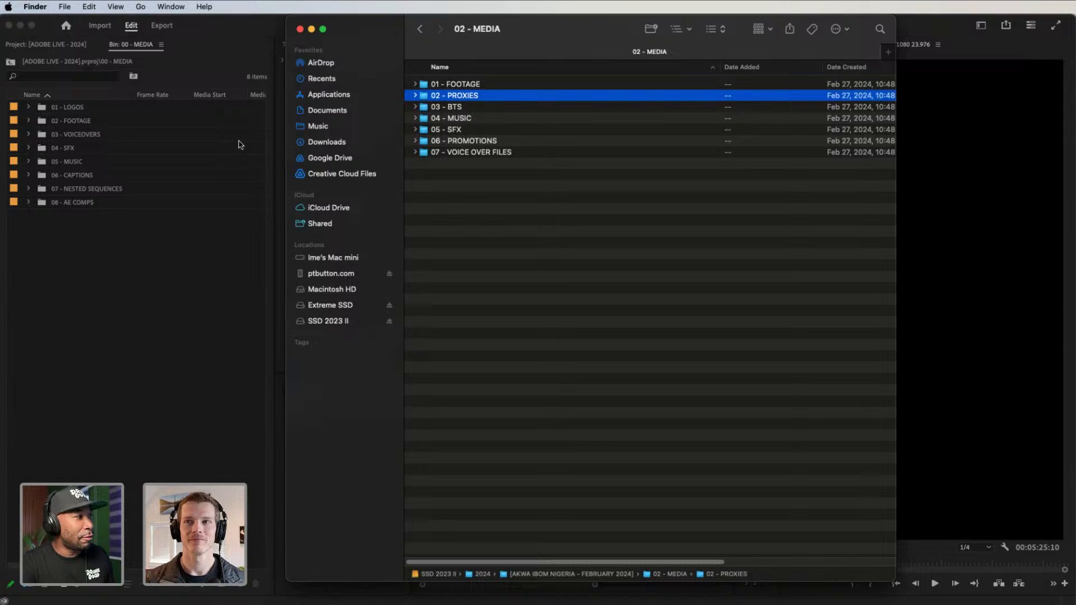
Browse through 01 - FOOTAGE and CAMERA B to MAVIC 3, and select the FEB 25 - UYO - UYO TRACKING AT PARK folder
double_click(470, 85)
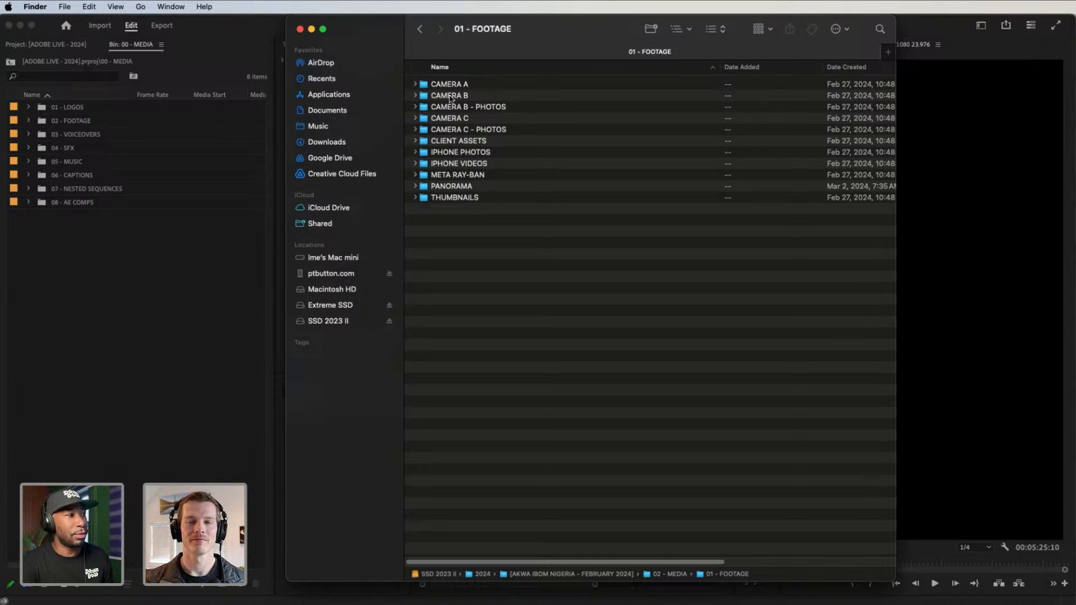
double_click(450, 97)
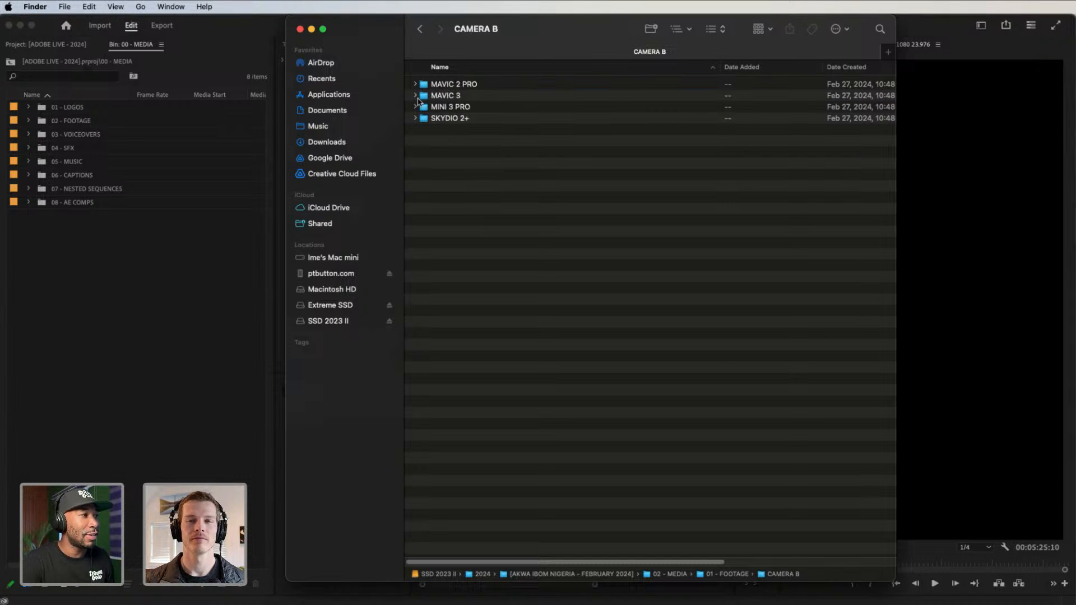
double_click(443, 96)
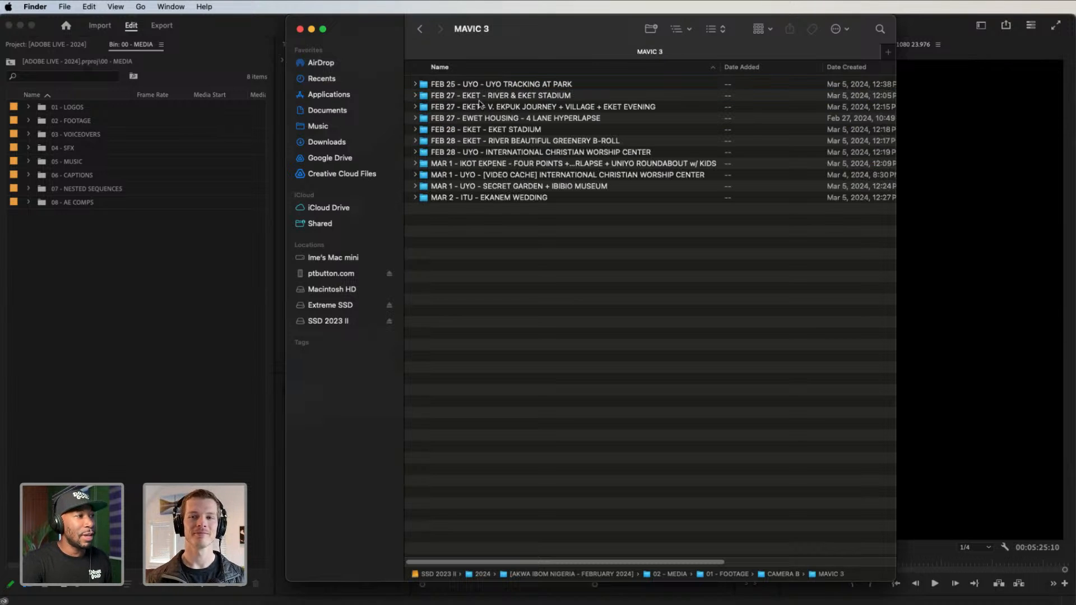
left_click(453, 85)
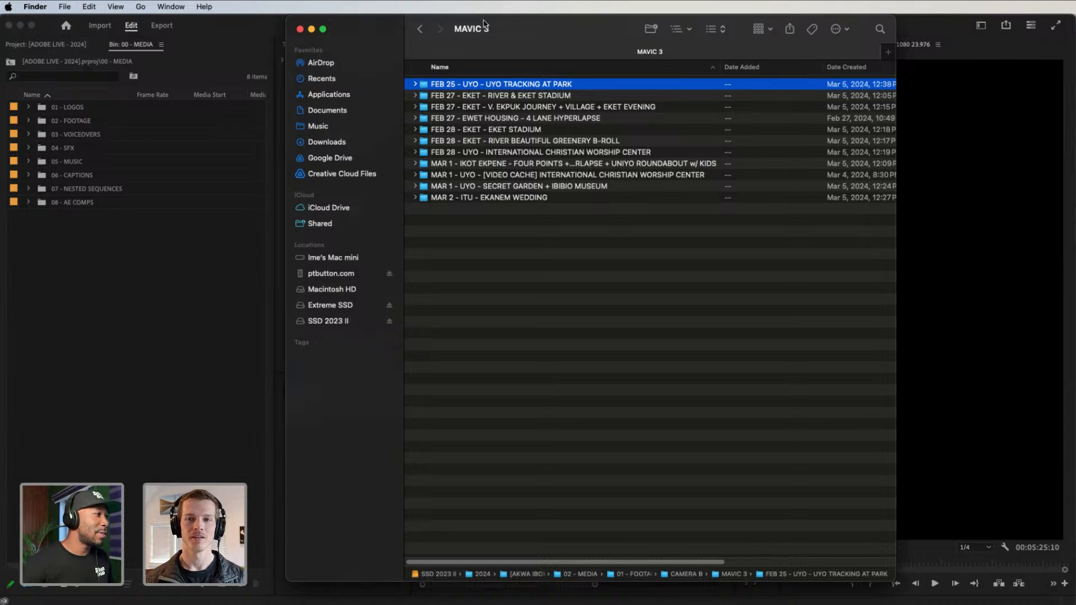
Switch back to Premiere Pro and open the 02 - FOOTAGE bin inside 00 - MEDIA
left_click(233, 264)
left_click(75, 50)
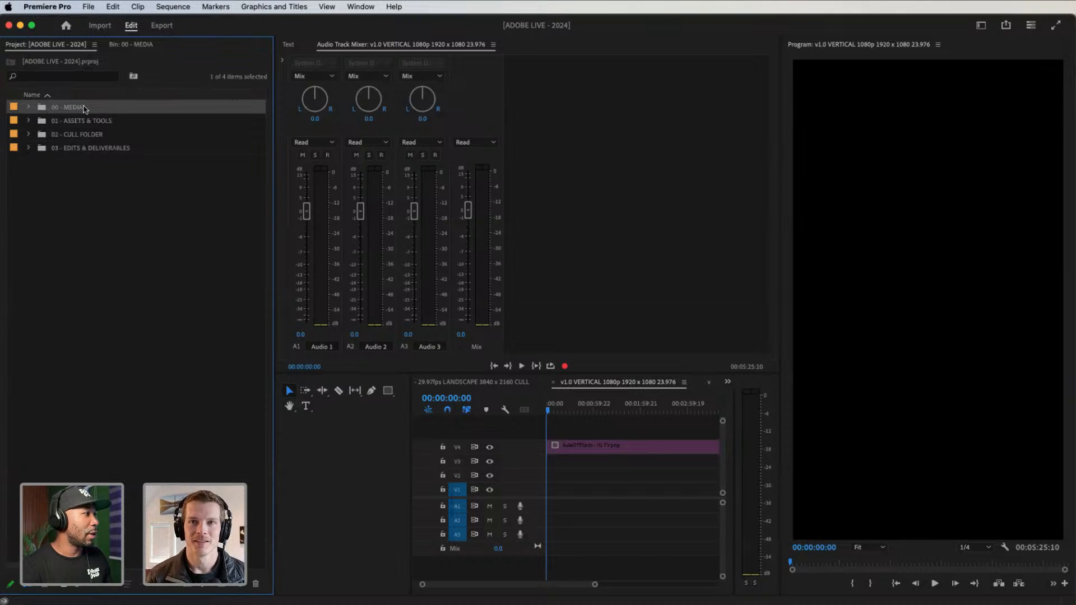
double_click(84, 108)
double_click(78, 121)
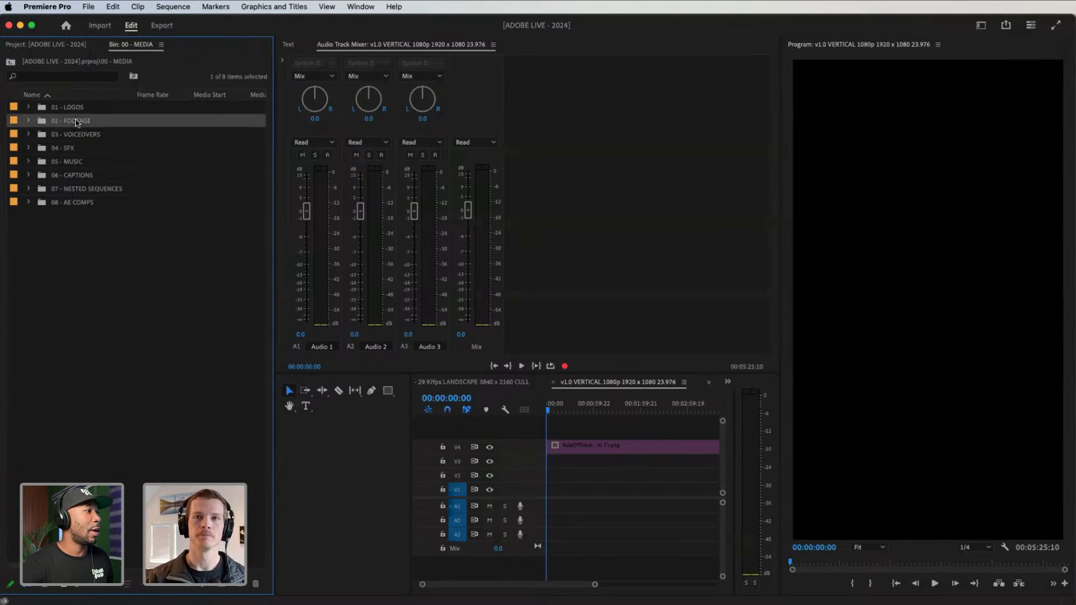
double_click(77, 122)
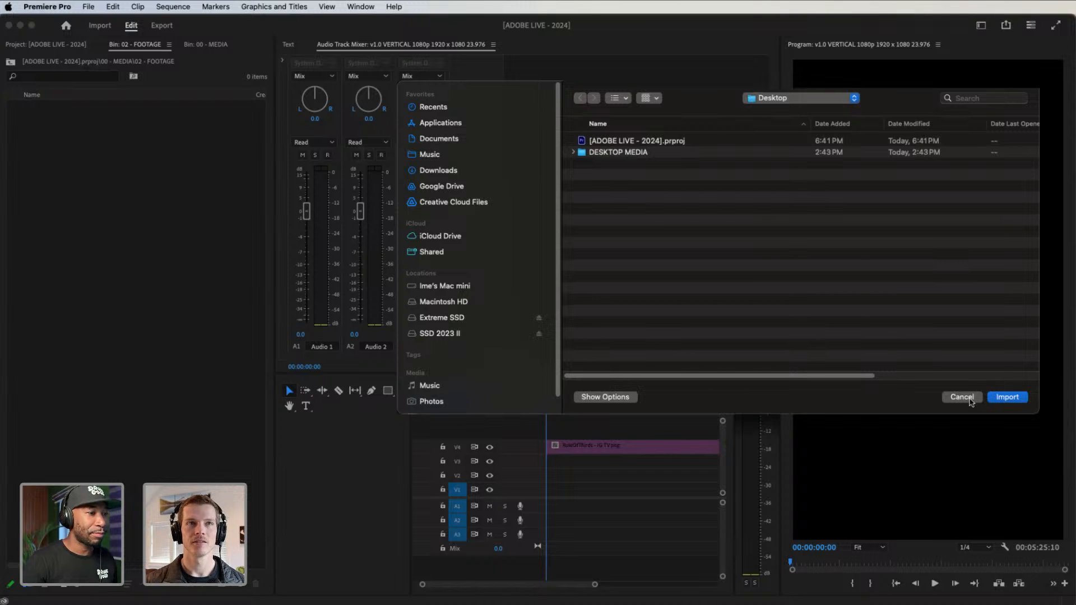
Cancel the media import and close the other bin panels grouped with the project panel
left_click(970, 401)
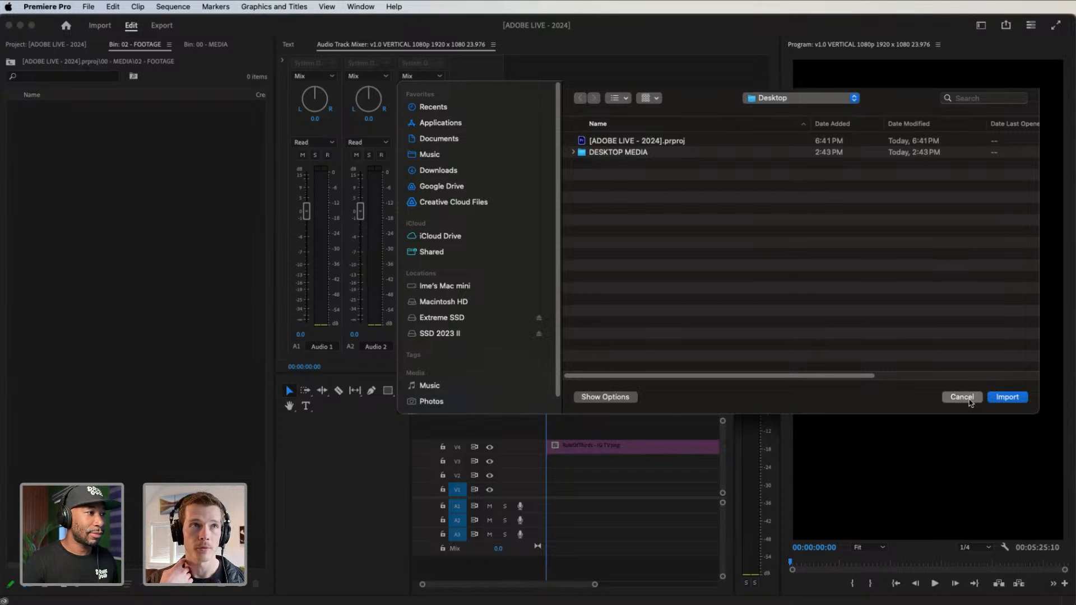
right_click(60, 48)
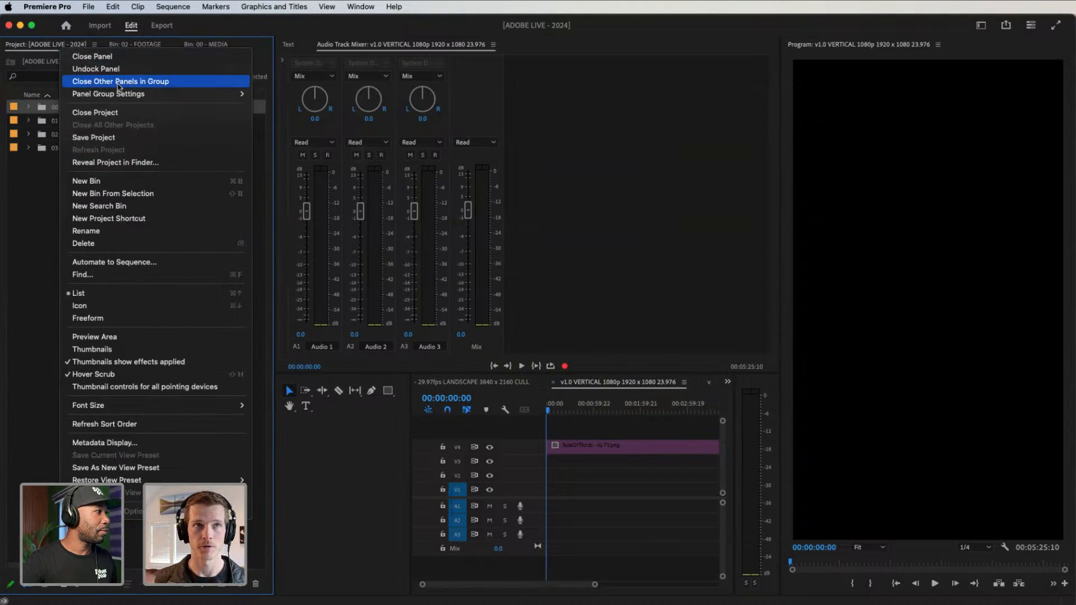
left_click(119, 78)
Browse for a project to open, navigating on Extreme SSD through PROJECT FILES and the Premiere Pro projects folder to PERSONAL WORK, 2024
key("super+i")
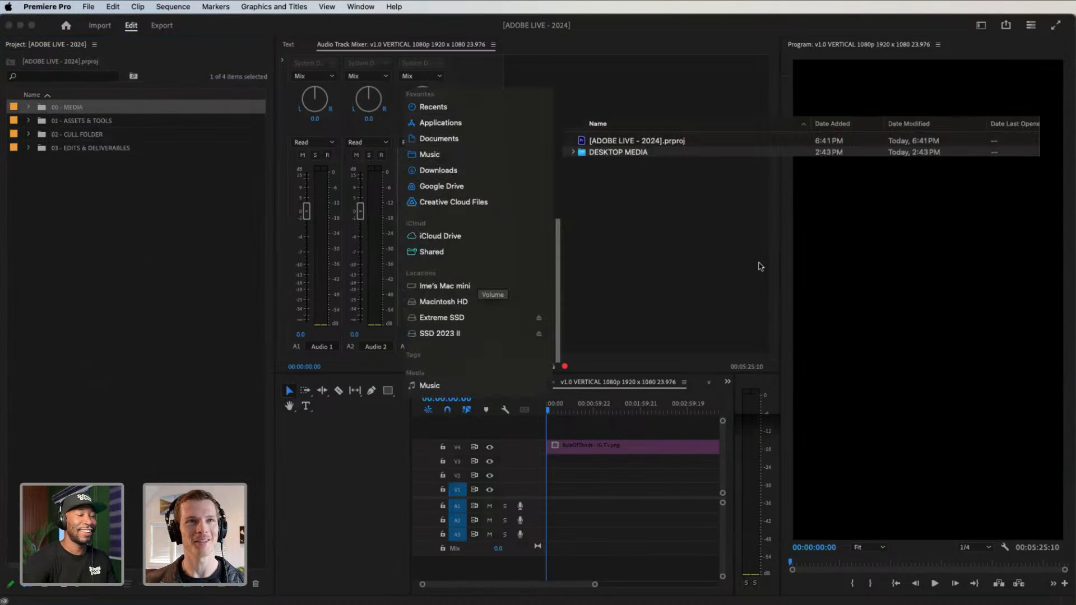
left_click(458, 338)
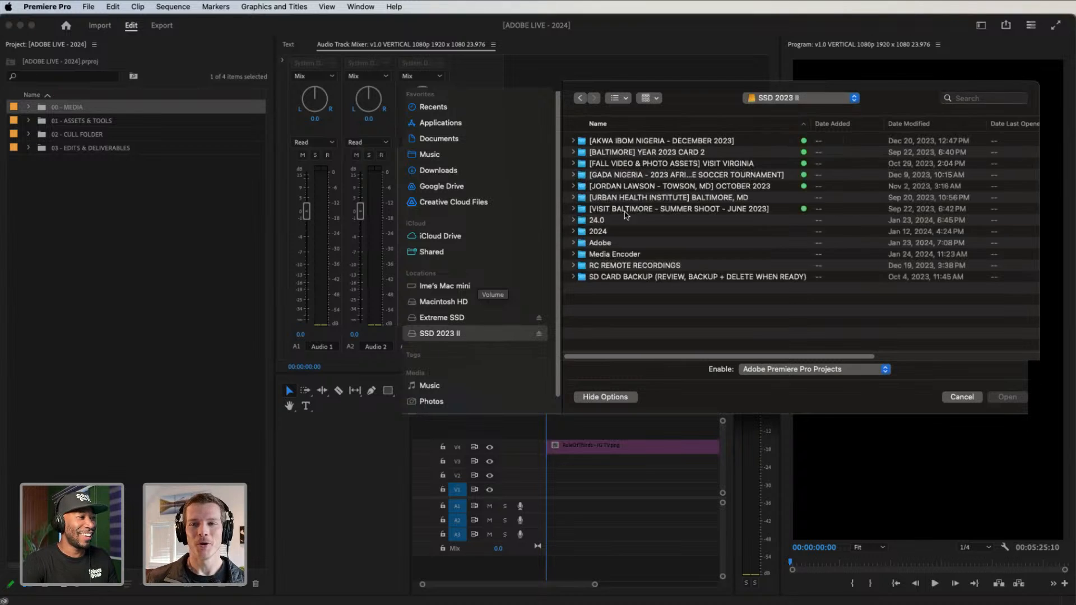
double_click(629, 232)
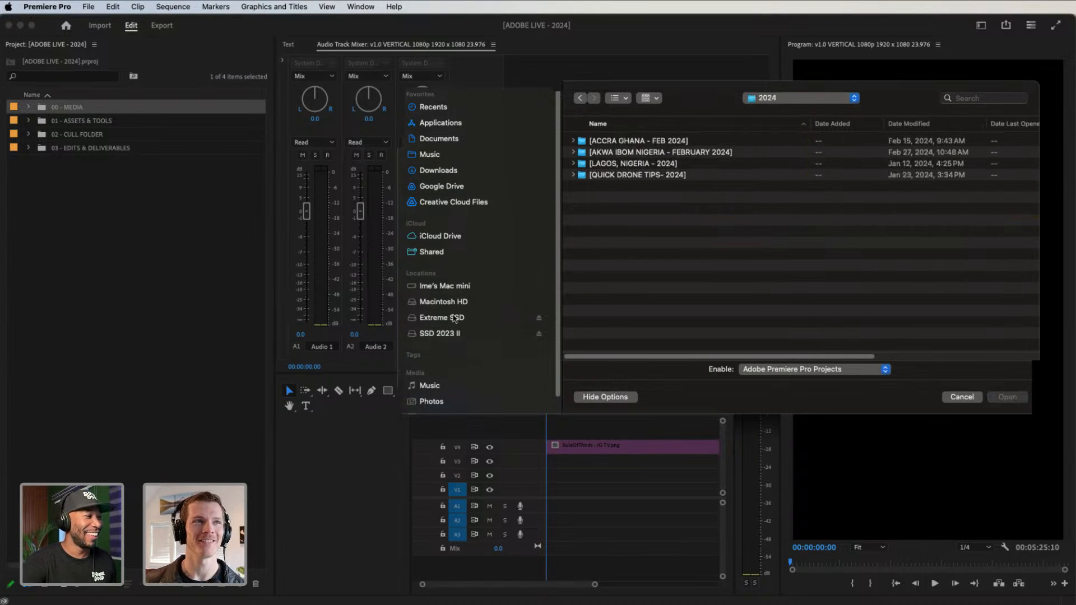
left_click(454, 318)
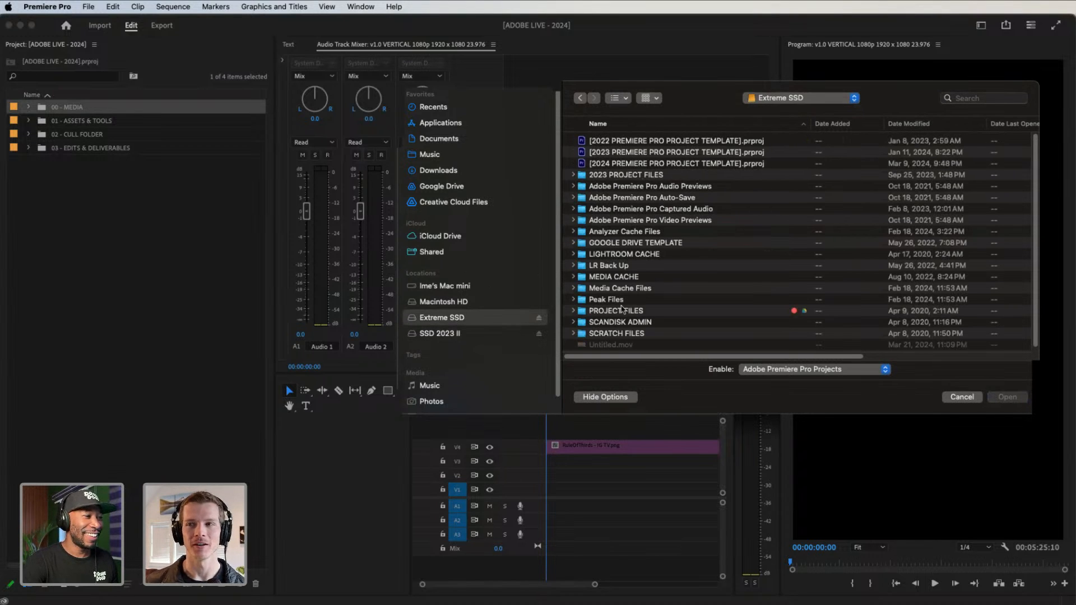
double_click(623, 310)
double_click(637, 143)
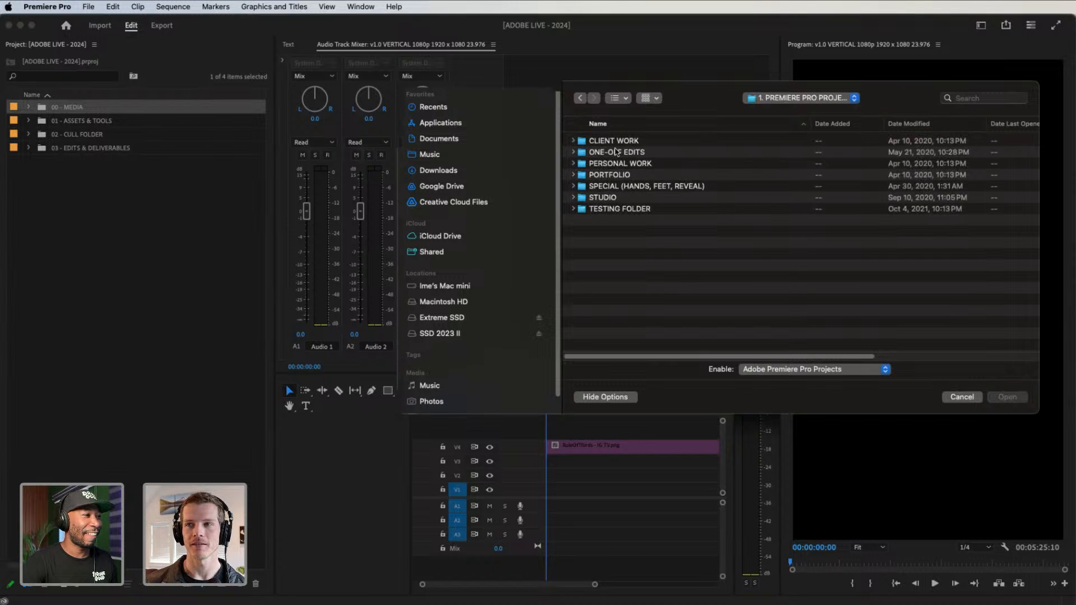
double_click(613, 164)
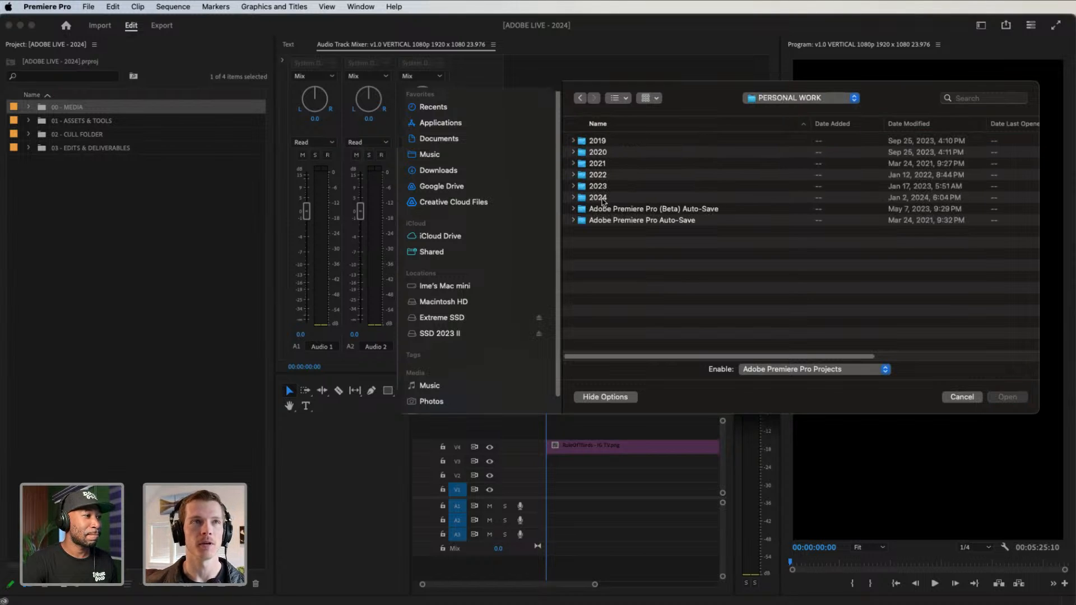
double_click(602, 198)
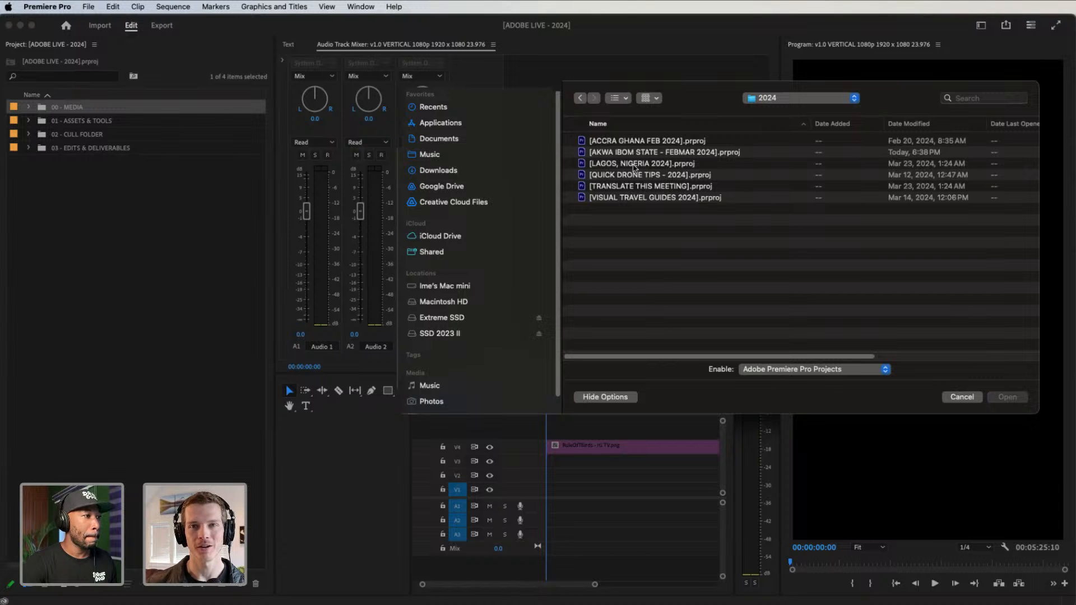
Open the project [AKWA IBOM STATE - FEBMAR 2024].prproj and dismiss the missing-filter notice
left_click(634, 165)
left_click(637, 154)
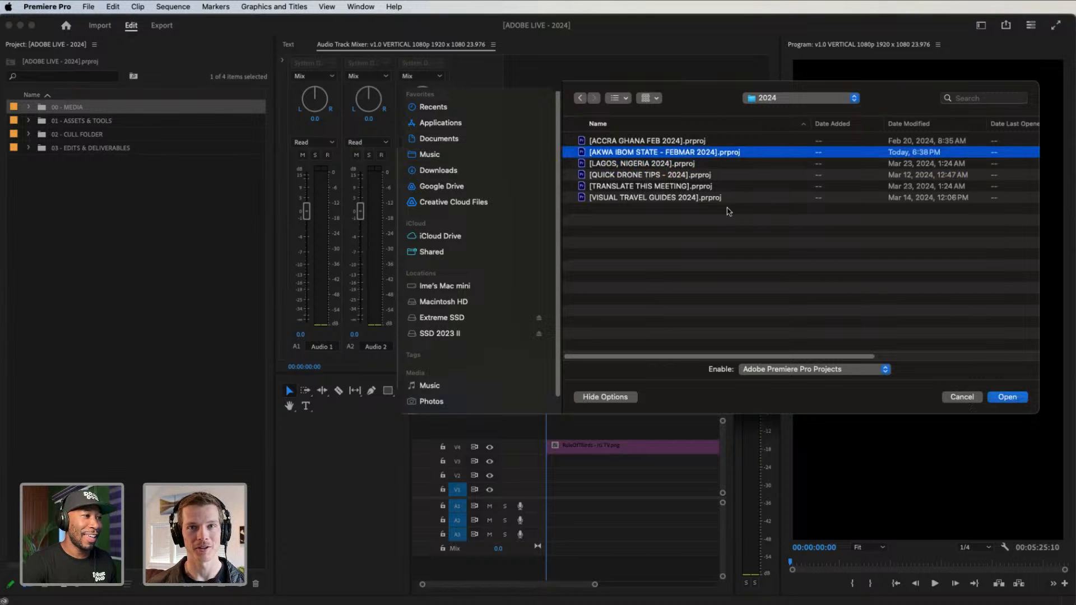
left_click(1009, 397)
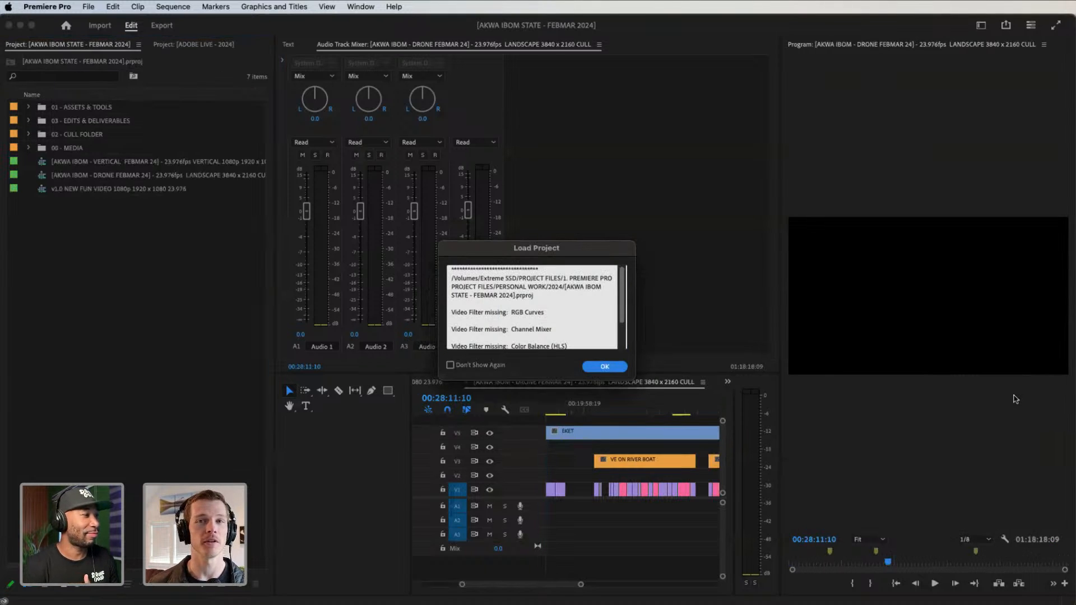
left_click(611, 396)
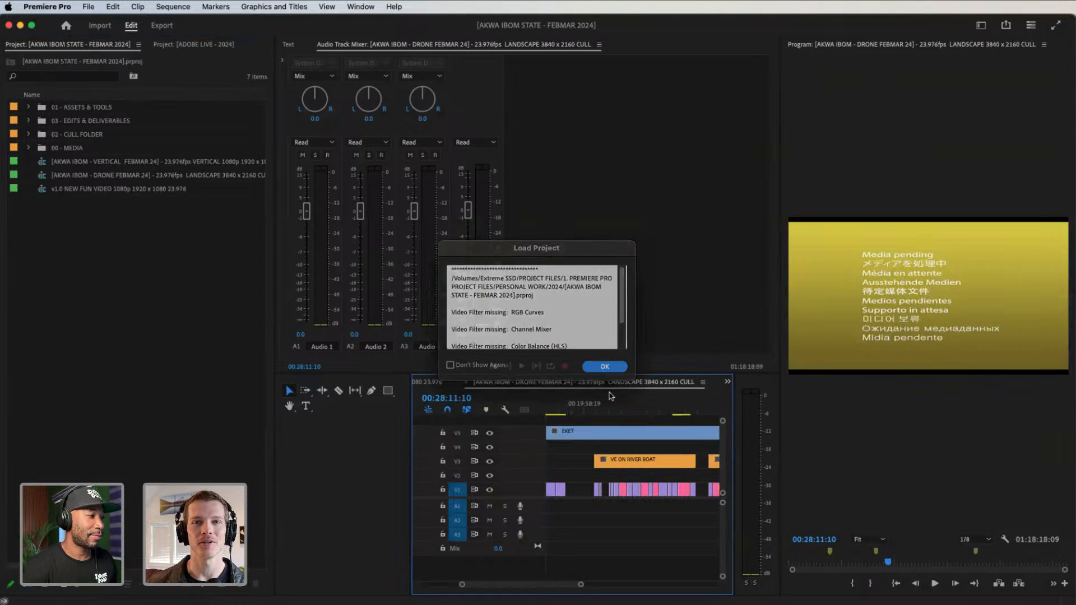
key("Return")
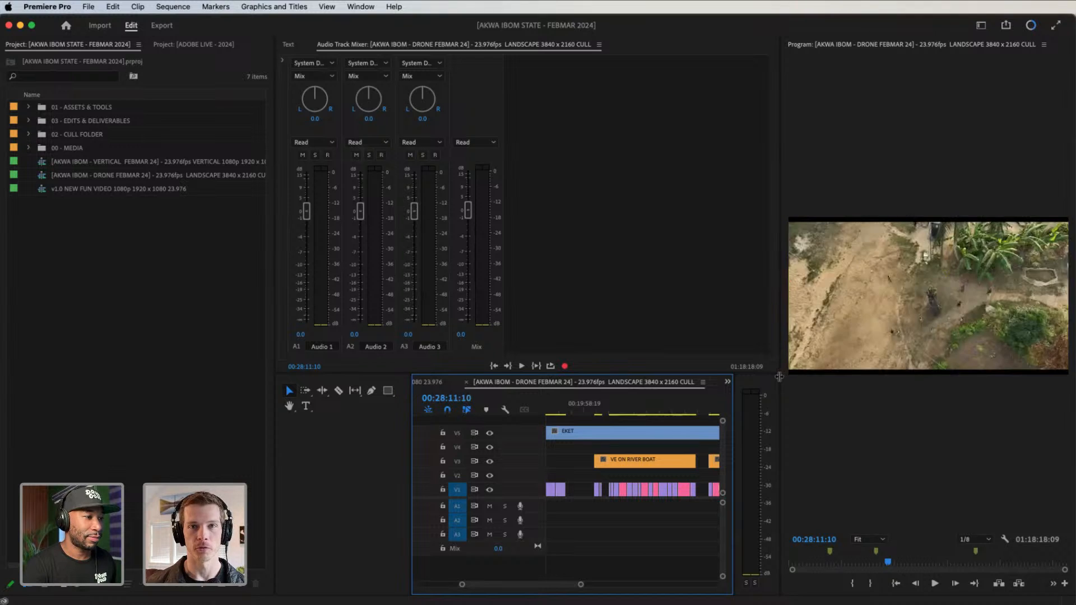
Widen the timeline panel by narrowing the program monitor, audio meters and tools area beside it
left_click_drag(780, 376, 845, 376)
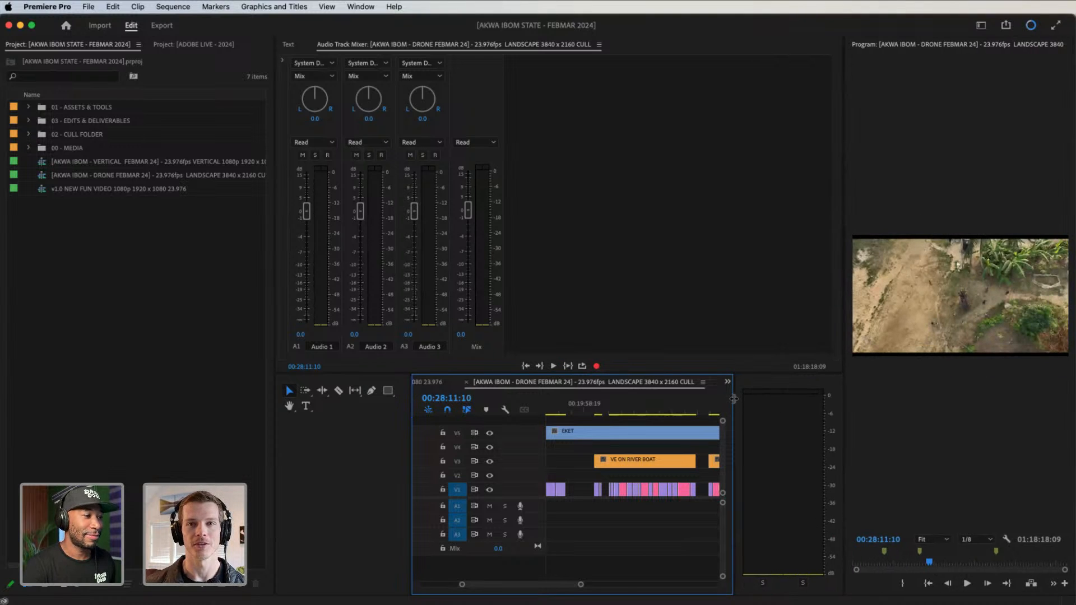
left_click_drag(734, 399, 808, 394)
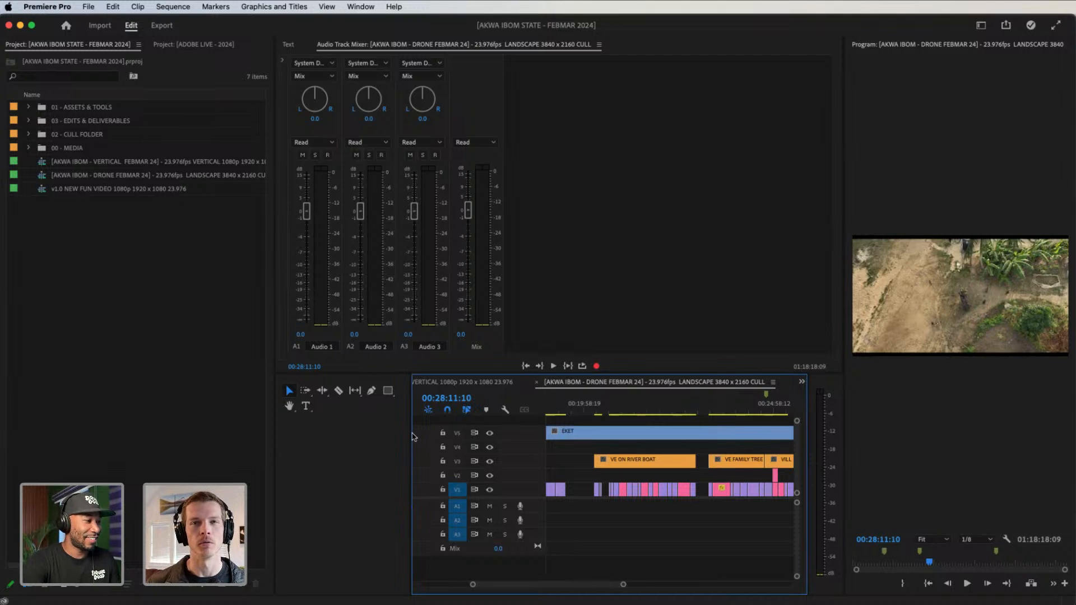
left_click_drag(414, 435, 306, 432)
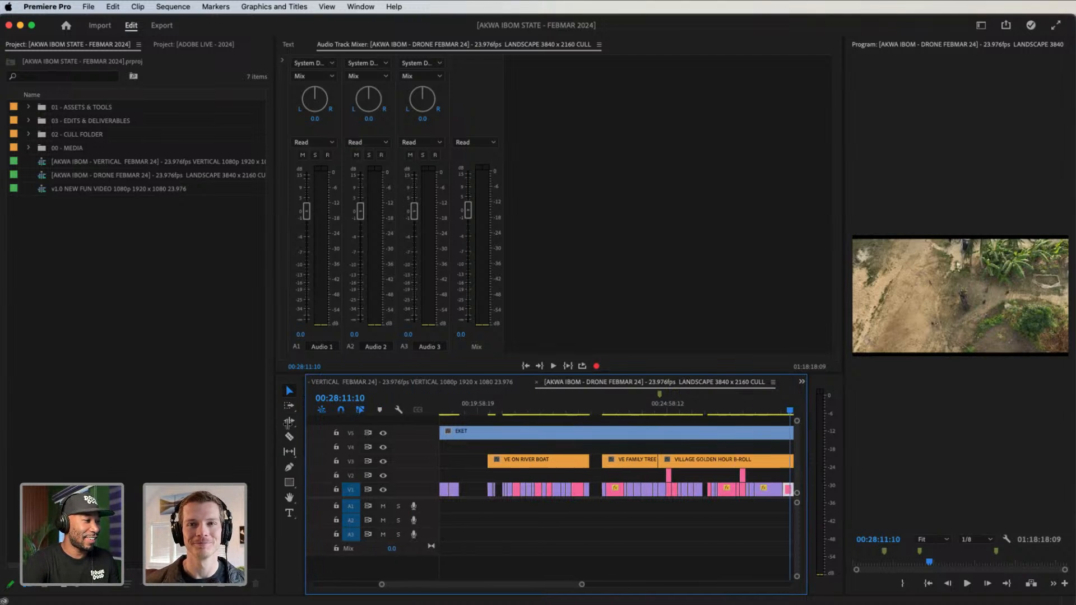
Close the [AKWA IBOM - VERTICAL FEBMAR 24] and [CULL NAME] 23.976fps LANDSCAPE 3840 x 2160 sequences in the timeline
left_click(424, 383)
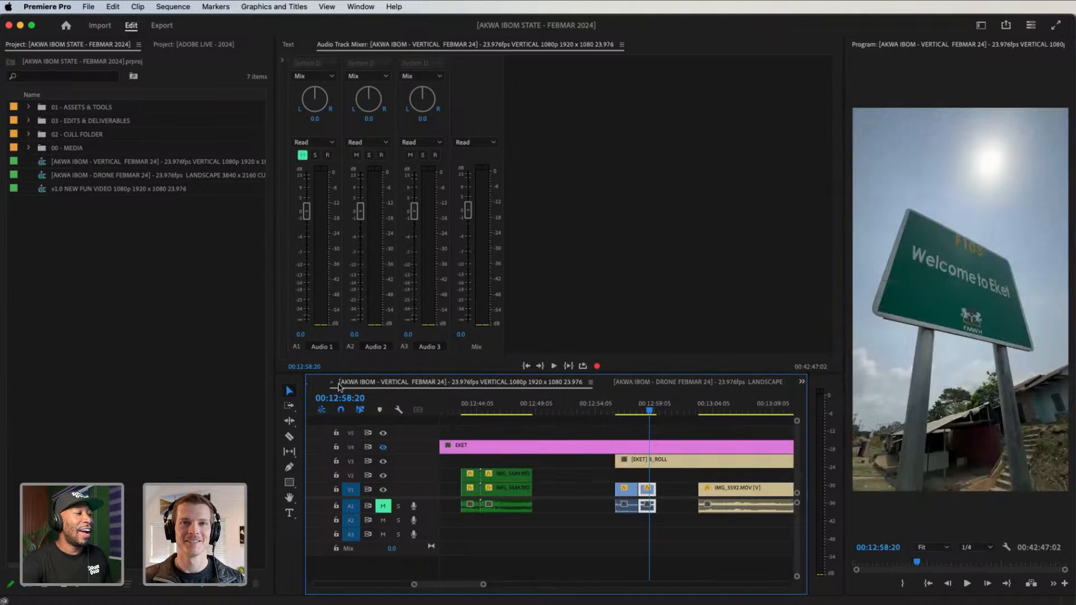
left_click(331, 382)
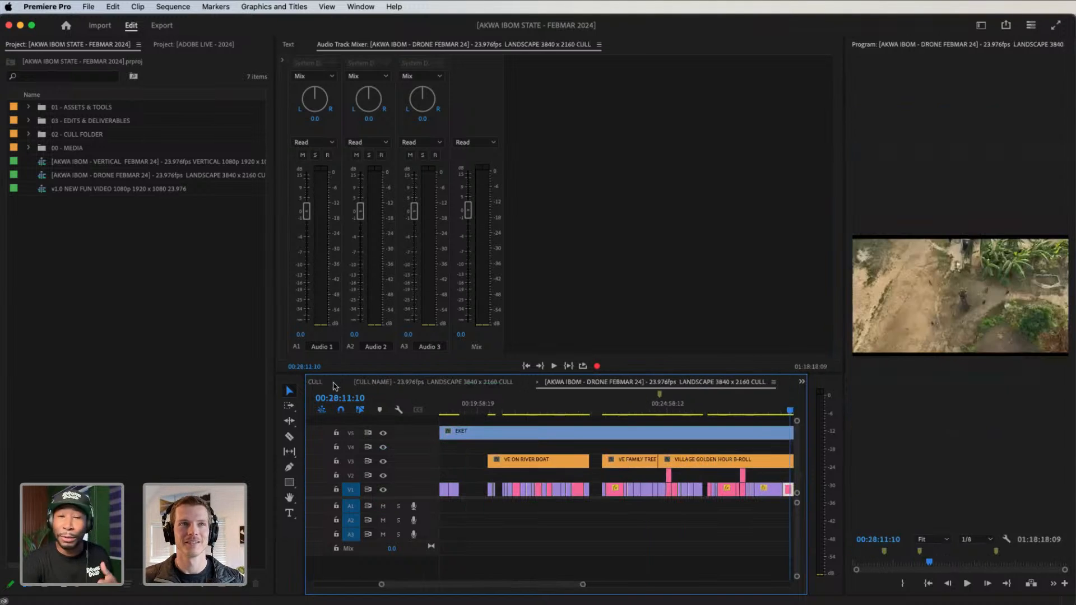
left_click(452, 382)
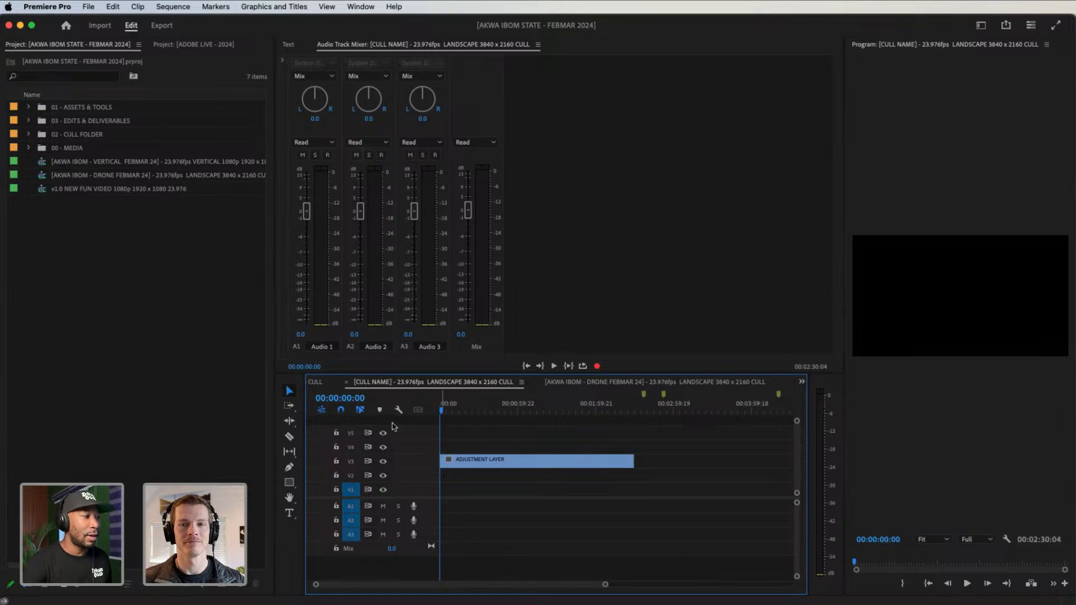
left_click(346, 382)
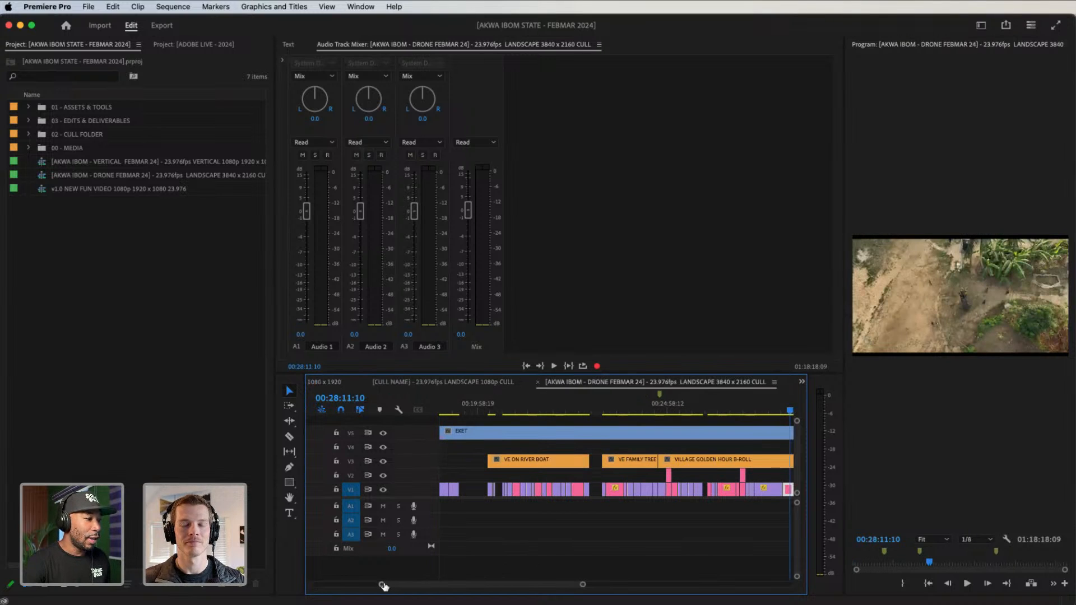
Close the [CULL NAME] 23.976fps LANDSCAPE 1080p and v1.0 IG STORY (VERTICAL) sequences in the timeline
left_click_drag(382, 585, 314, 584)
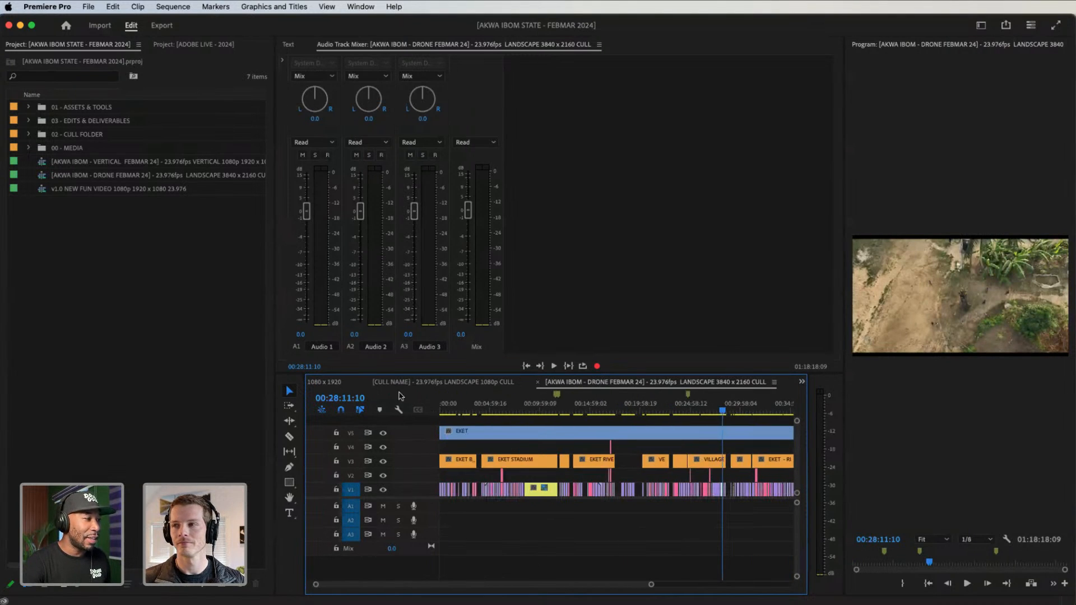
left_click(426, 383)
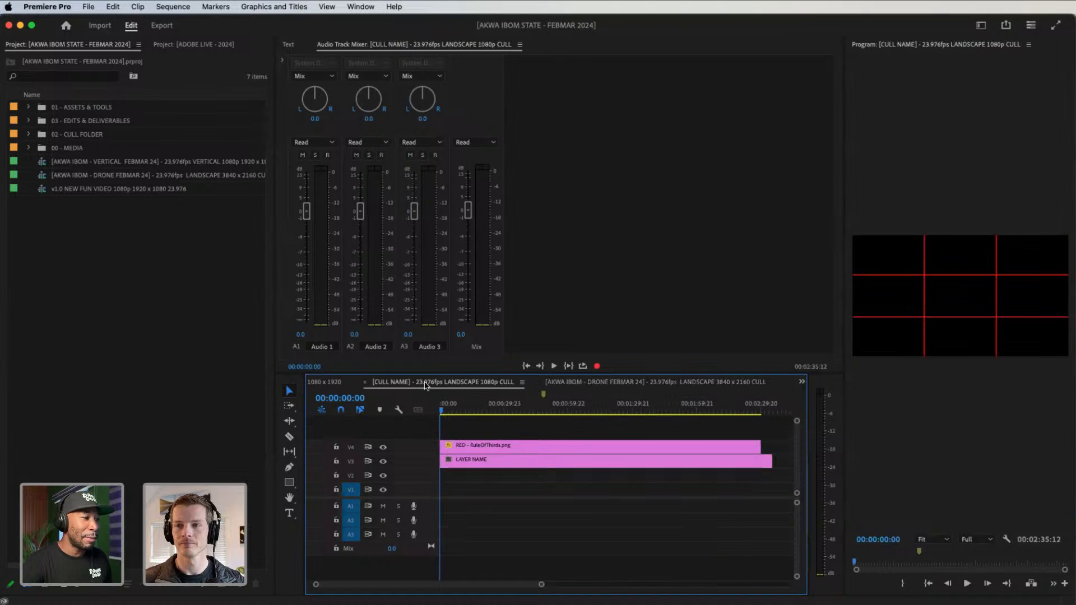
left_click(365, 383)
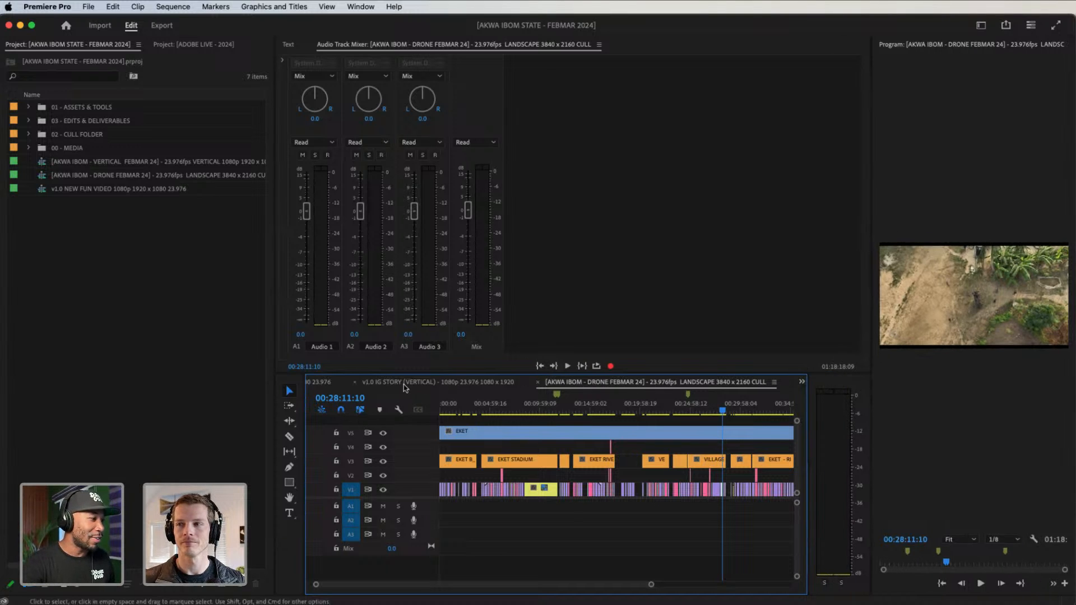
left_click(434, 382)
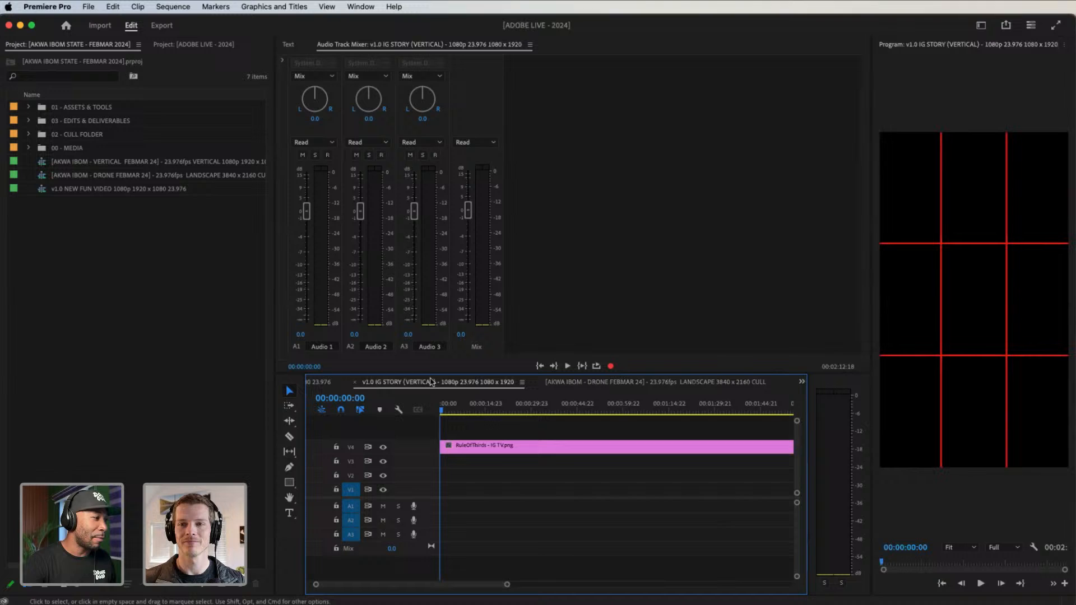
left_click(354, 384)
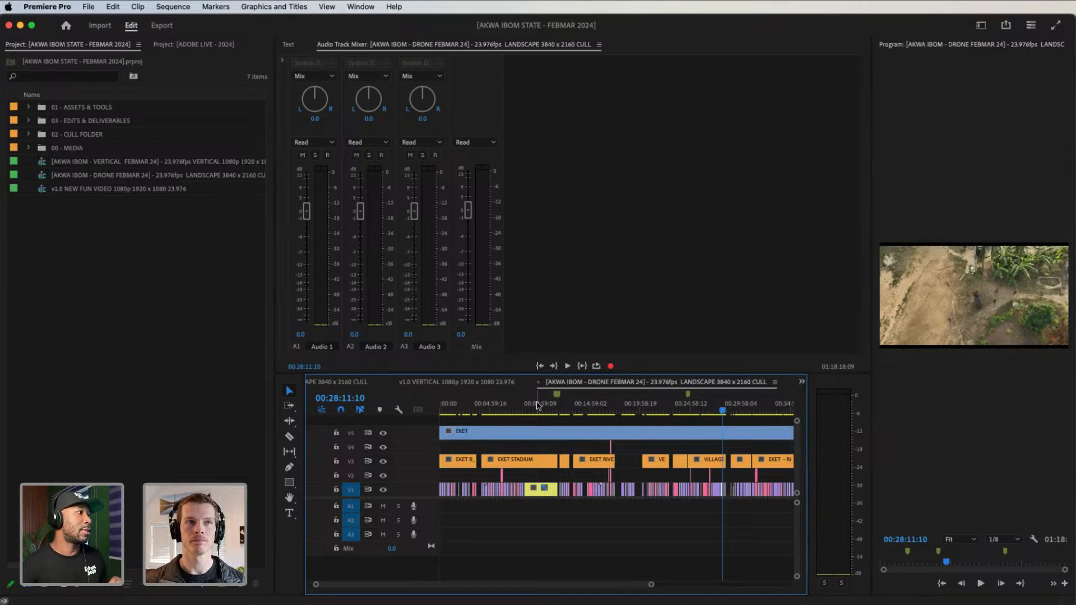
Check the bins of the [ADOBE LIVE - 2024] project, return to [AKWA IBOM STATE - FEBMAR 2024], and widen the timeline panel further
left_click(204, 45)
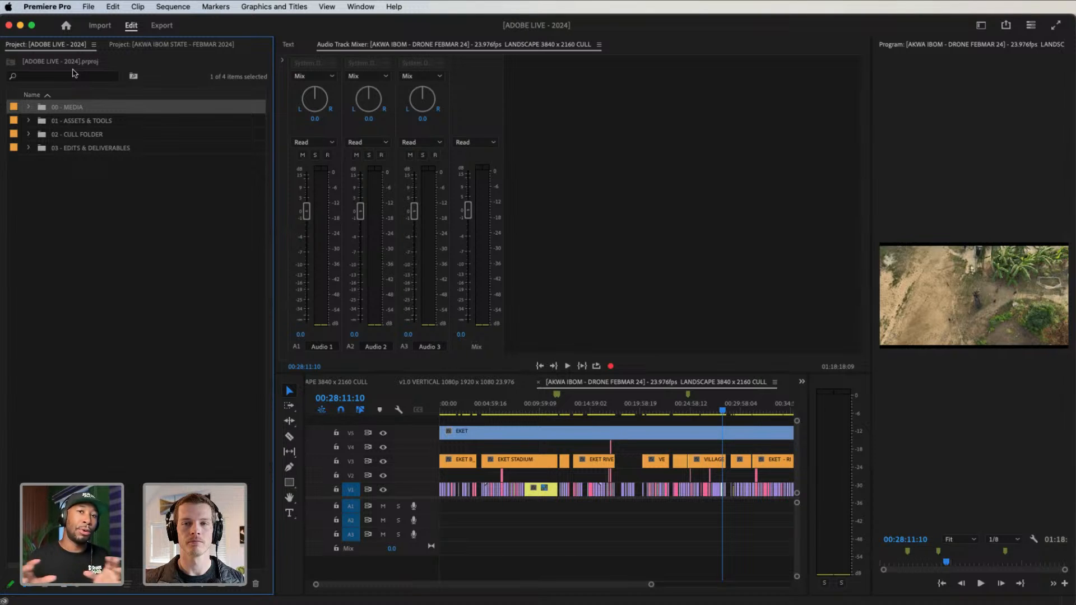
left_click(169, 47)
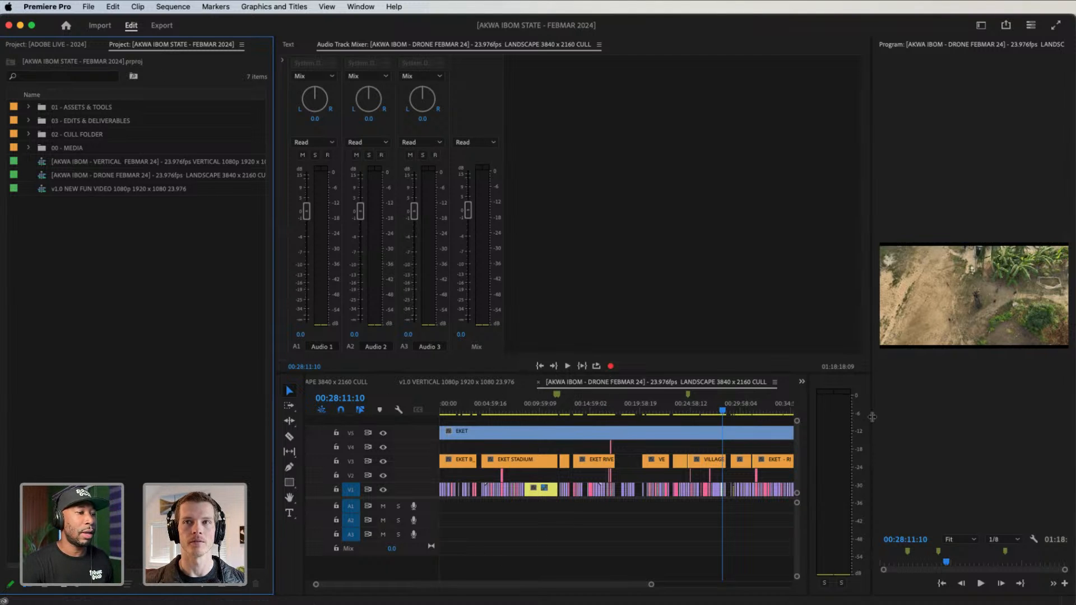
left_click_drag(872, 417, 947, 417)
left_click_drag(812, 443, 919, 443)
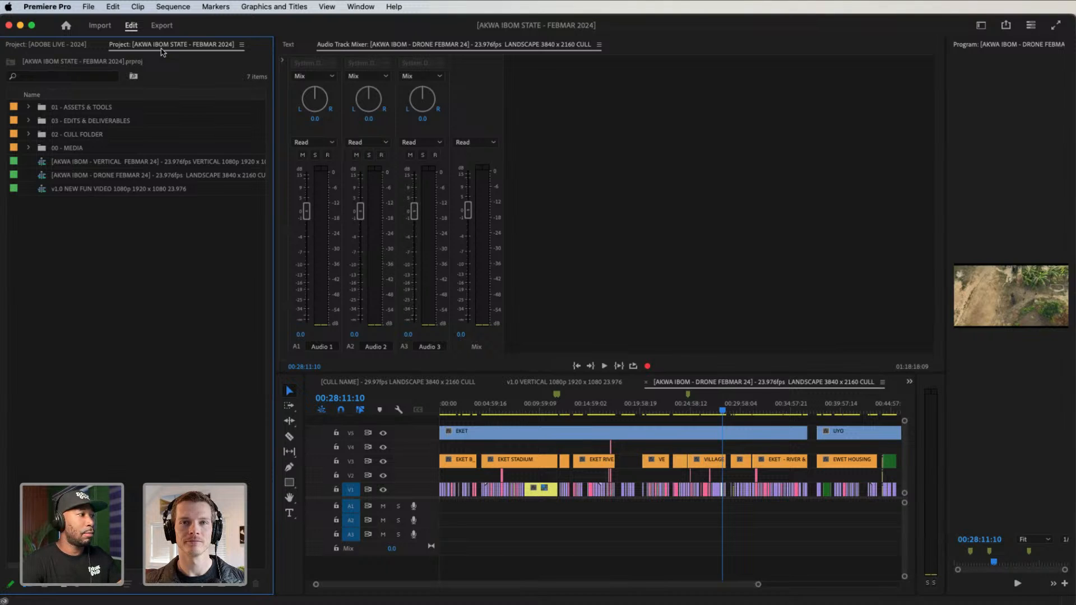
Open the 00 - MEDIA bin and drill through 02 - FOOTAGE, 01 - FOOTAGE and CAMERA B to the MAVIC 3 bin
double_click(72, 149)
double_click(83, 125)
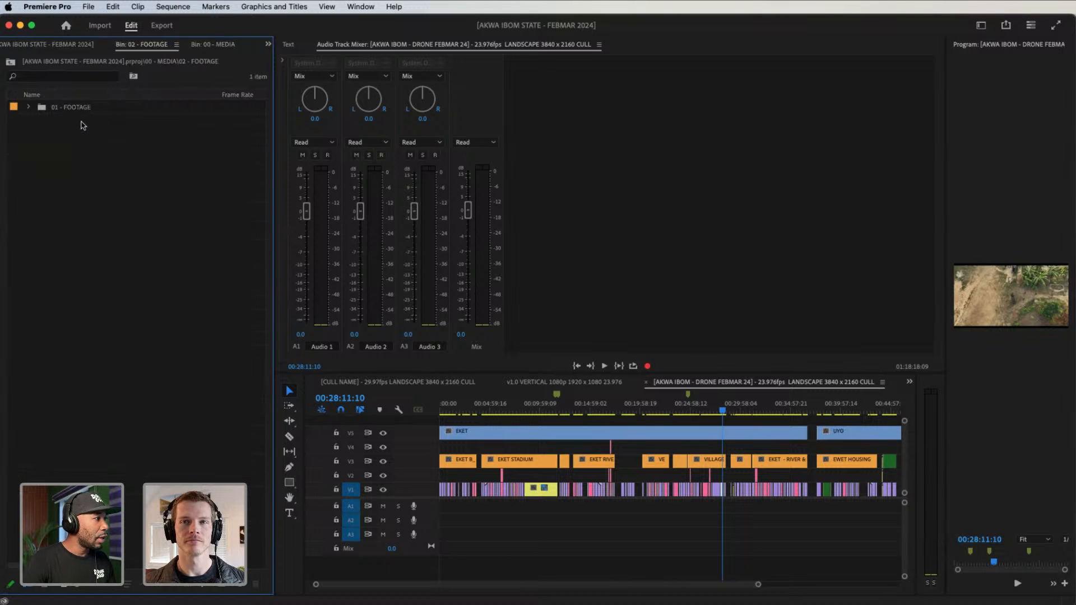
double_click(74, 108)
double_click(72, 120)
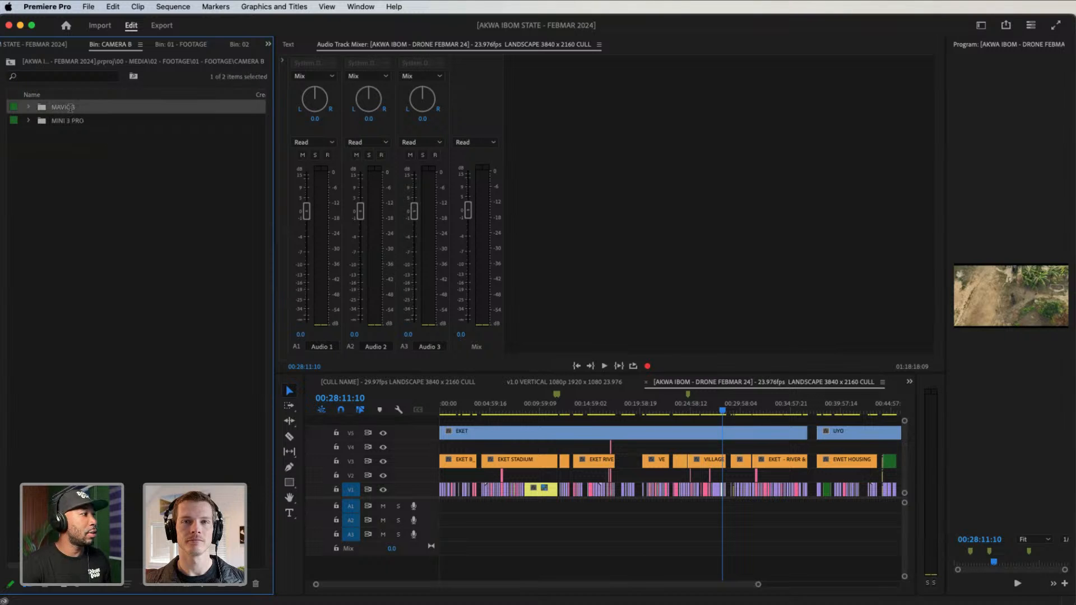
double_click(78, 111)
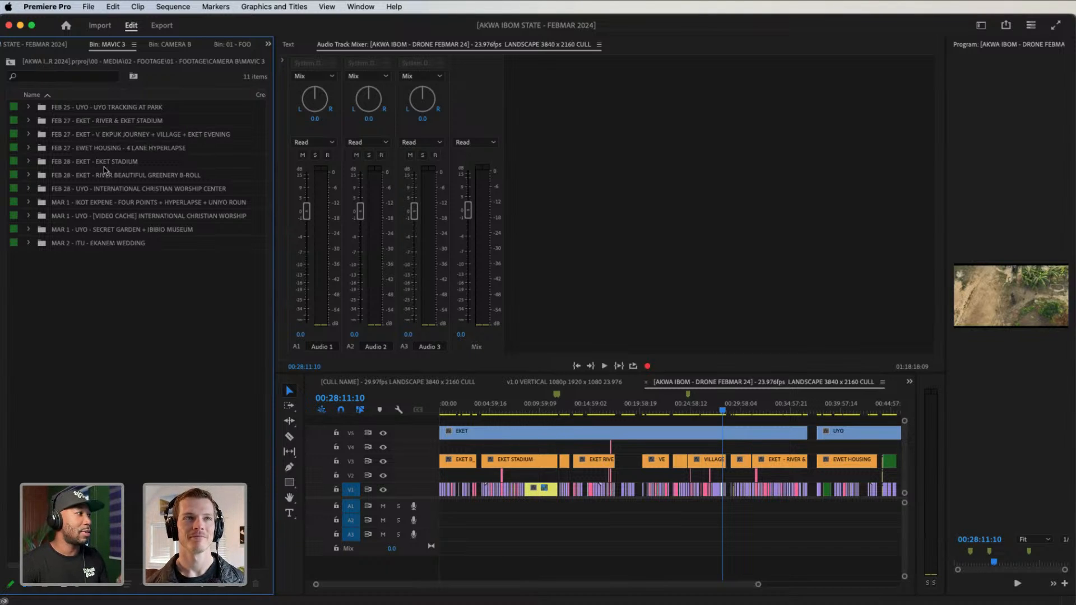
Close the MAVIC 3 bin panel and open the 02 - CULL FOLDER bin from the project's top level
right_click(113, 53)
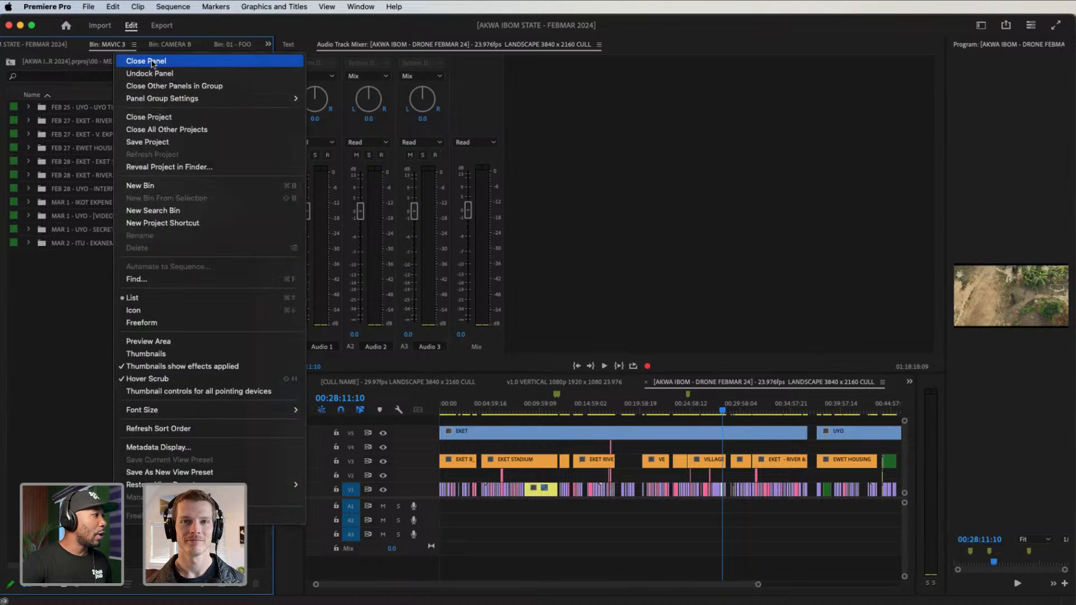
left_click(146, 61)
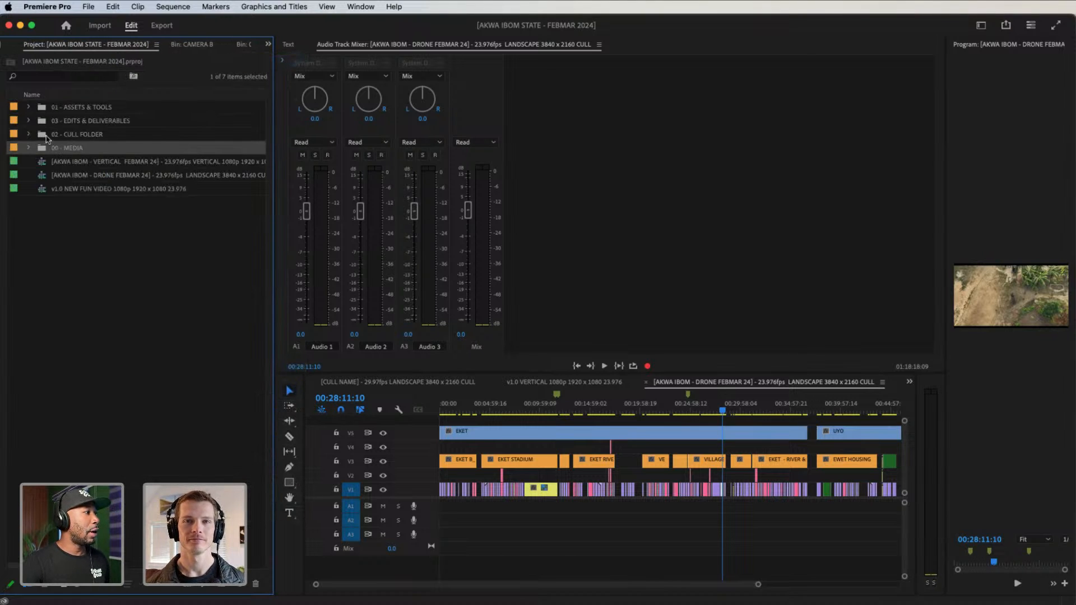
double_click(84, 137)
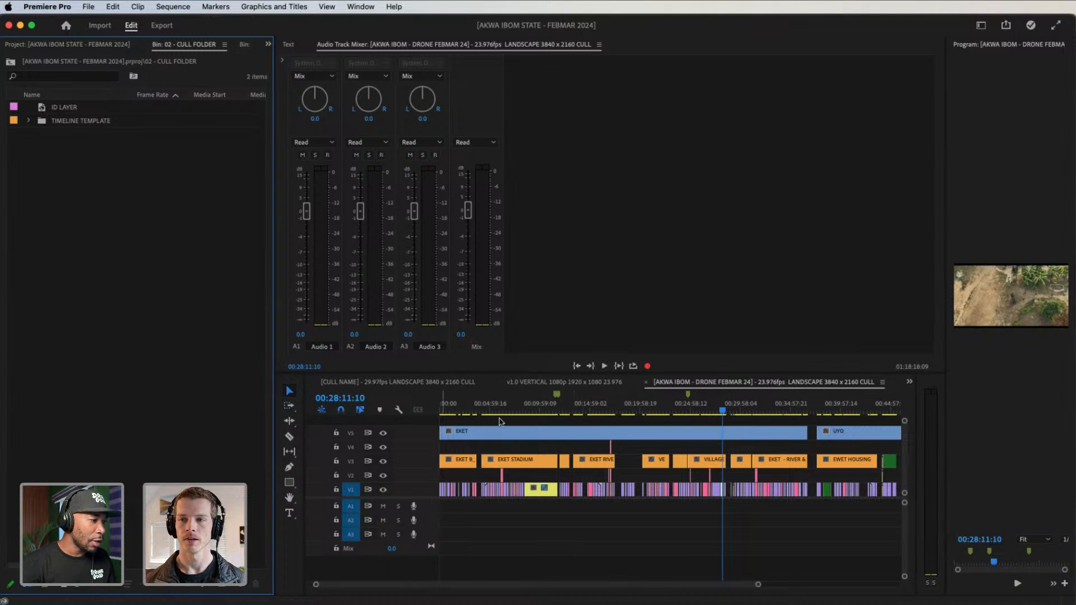
Play the drone cull sequence from 00:04:24:06, at the start of the EKET STADIUM section, in an enlarged program monitor
left_click(483, 411)
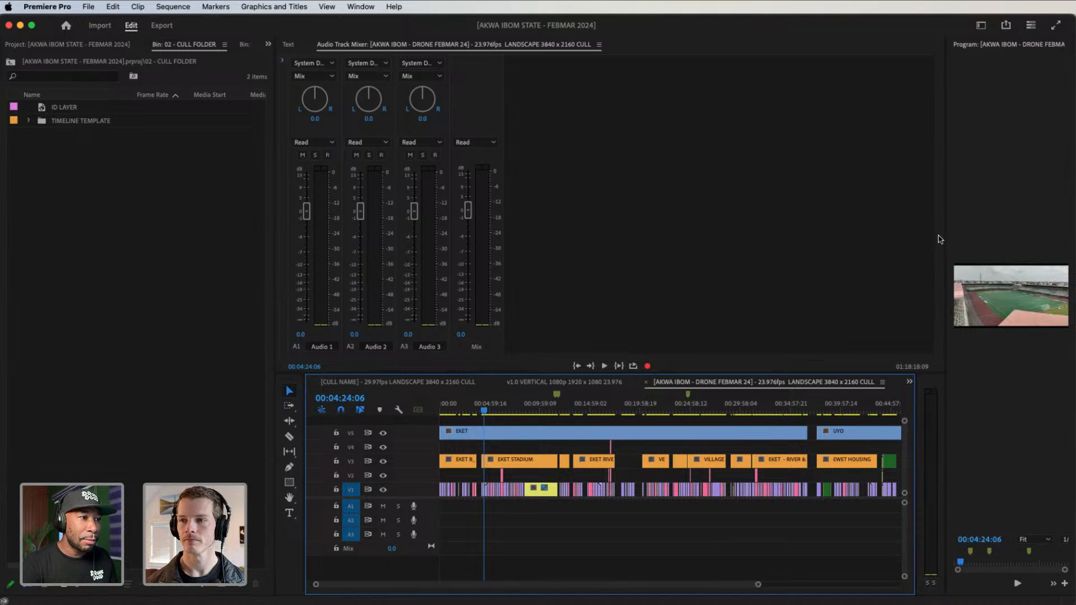
left_click_drag(945, 235, 668, 230)
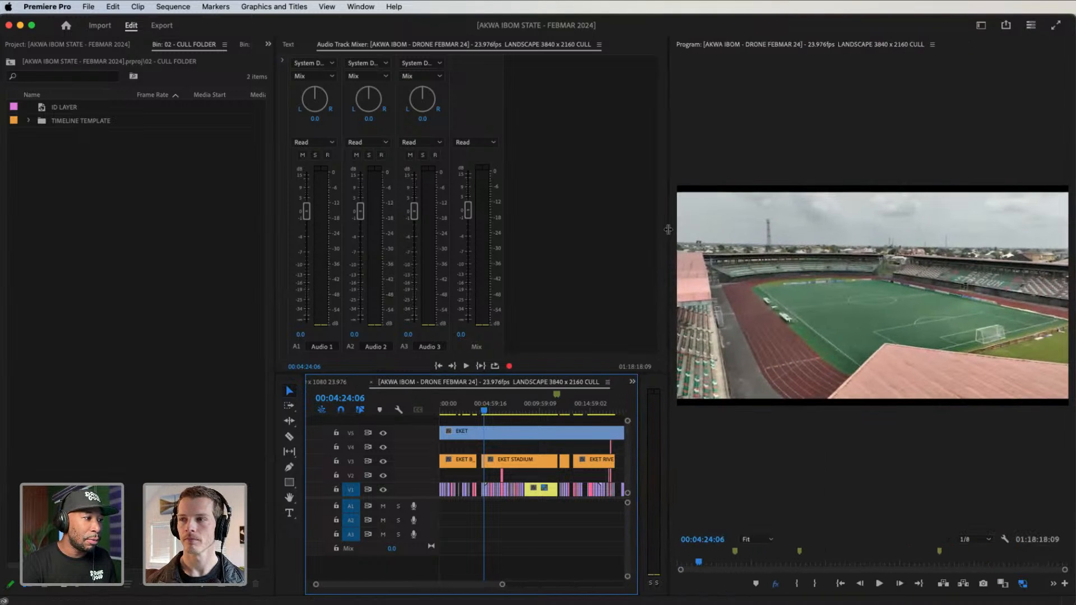
key("space")
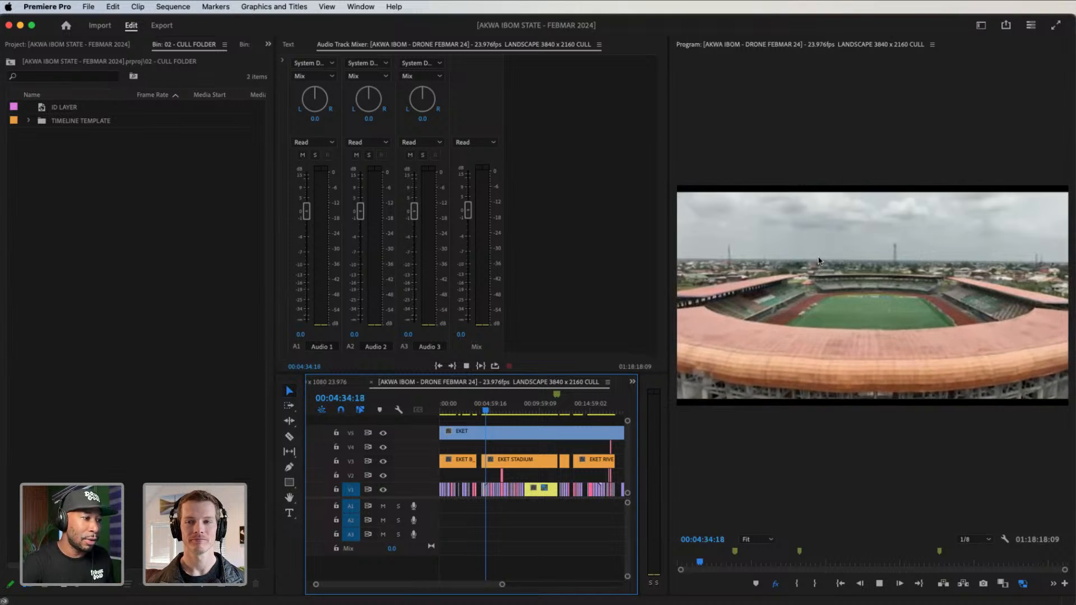
Review the EKET STADIUM section of the drone cull timeline at closer and wider zoom, scrubbing through its stadium clips to about 00:05:20:17
left_click_drag(502, 584, 456, 566)
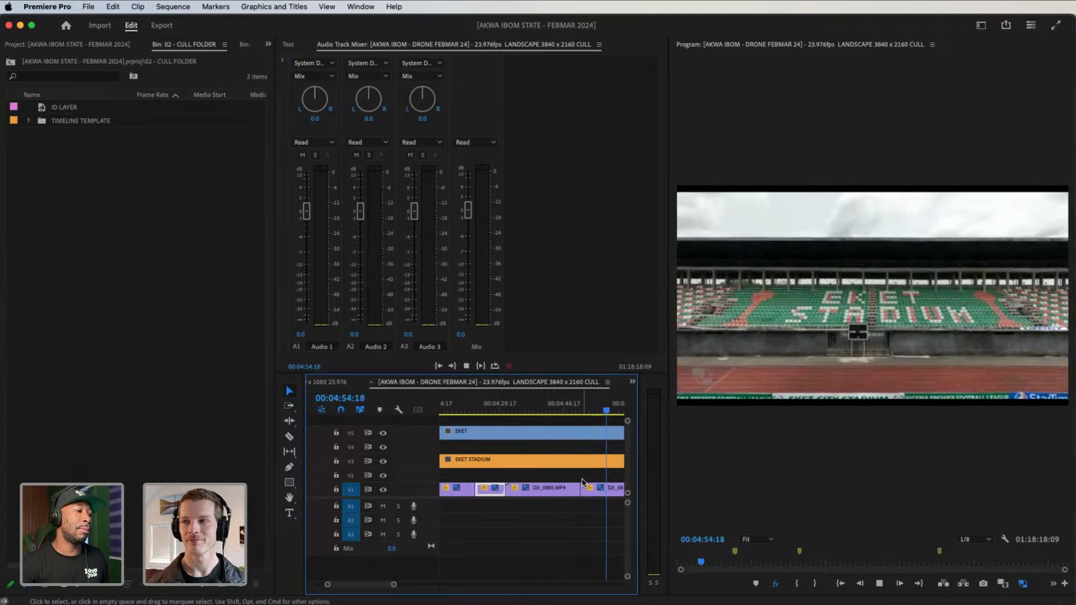
left_click_drag(397, 585, 469, 585)
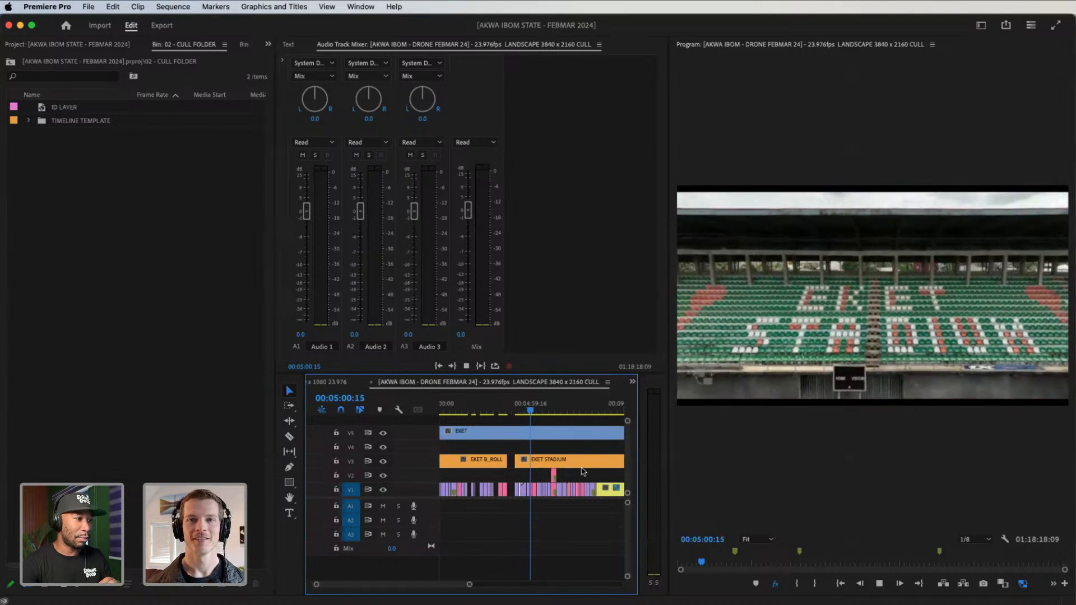
left_click_drag(668, 399, 680, 398)
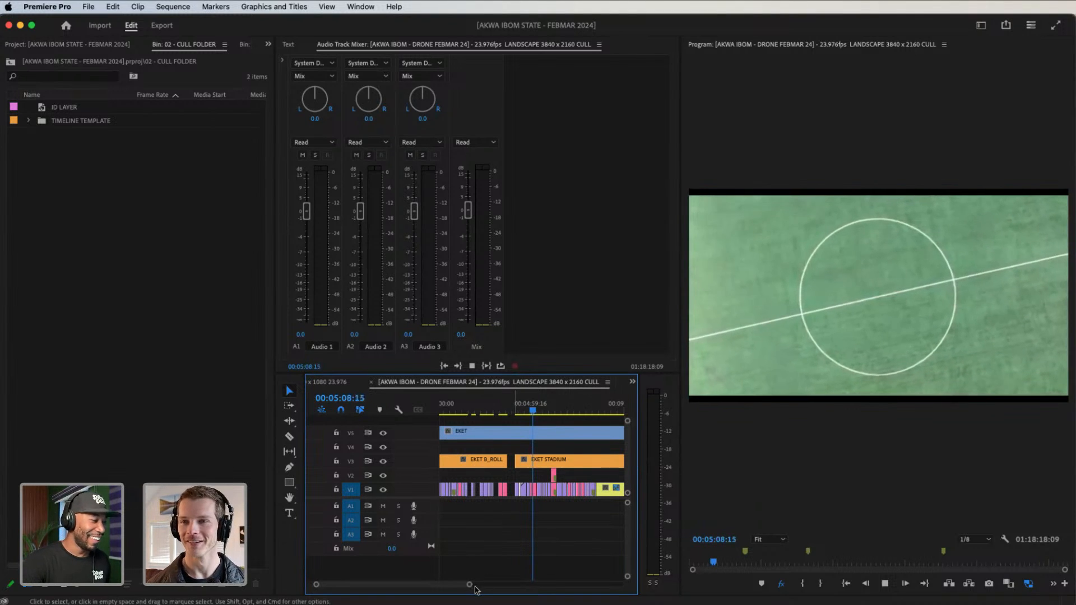
mouse_move(470, 585)
left_mouse_down()
mouse_move(441, 585)
mouse_move(474, 585)
left_mouse_up()
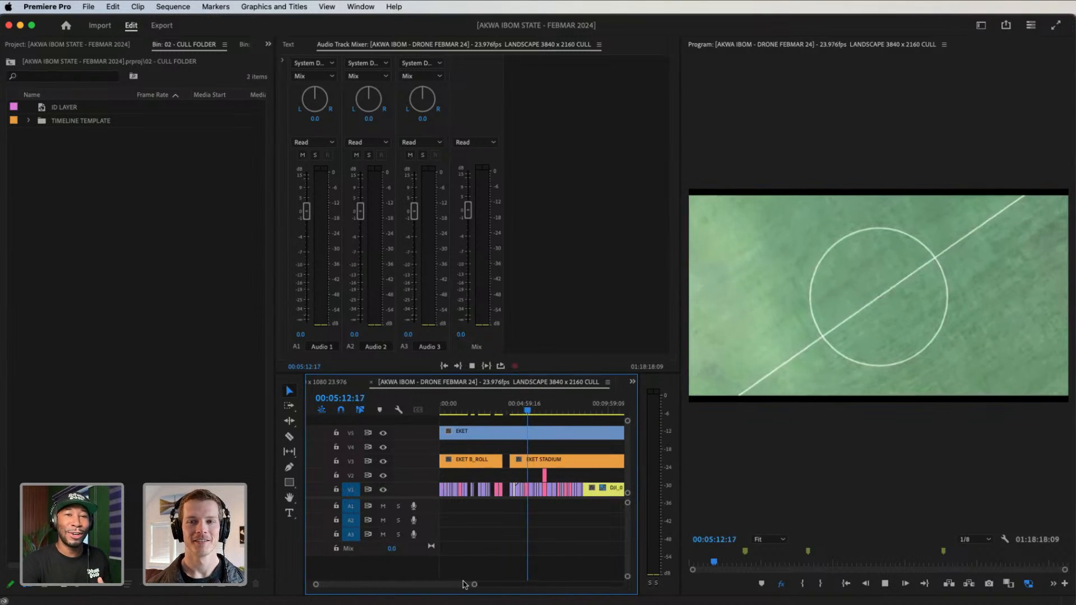
left_click(526, 416)
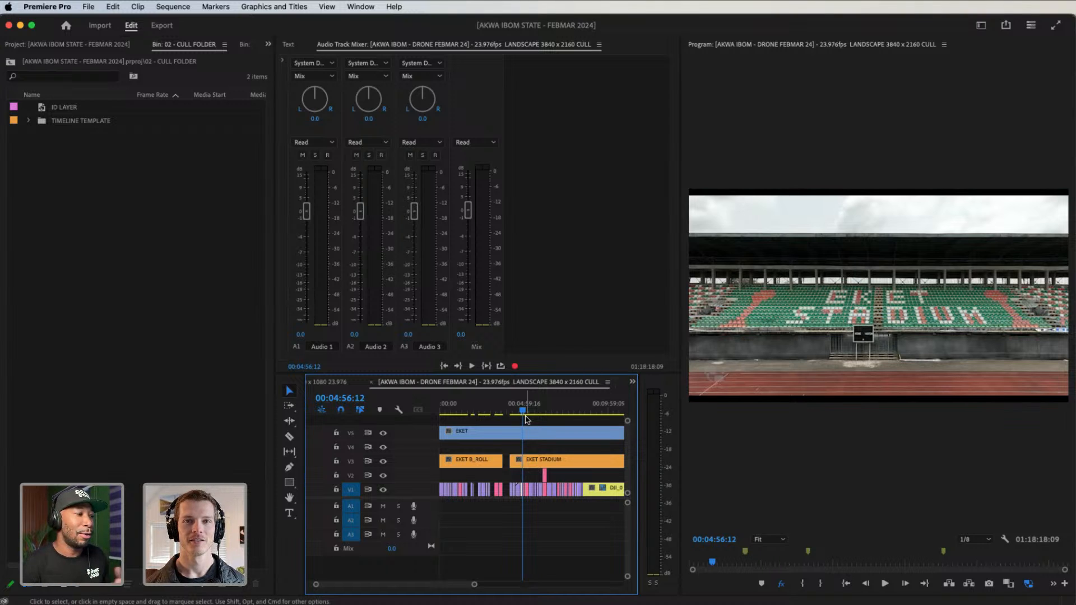
left_click_drag(442, 415, 529, 416)
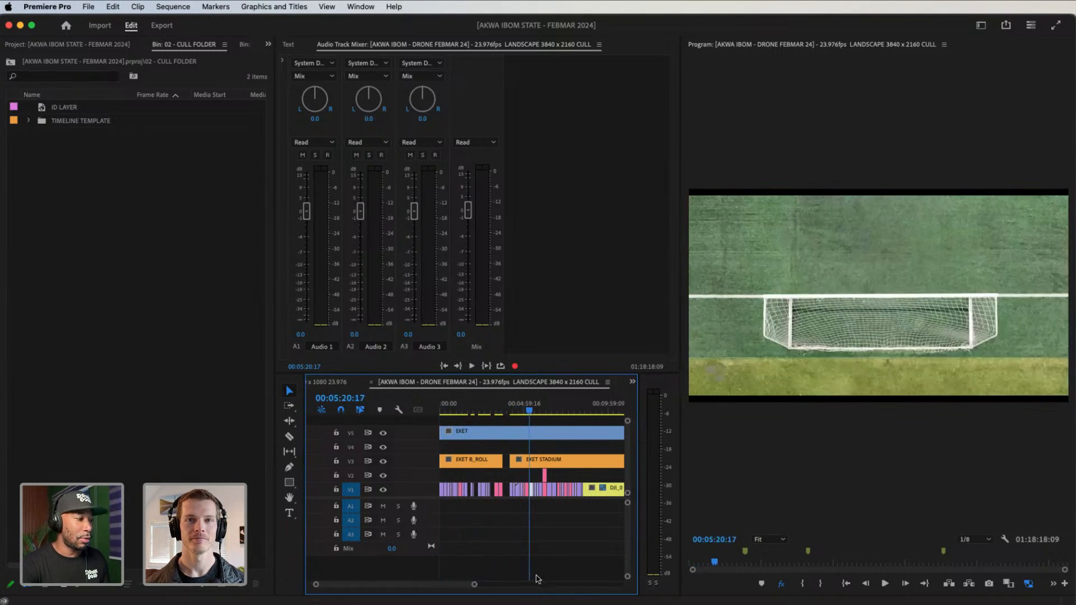
Show more of the drone cull timeline and play the EKET RIVER clips and the clips around 00:18:27:18, returning to the river section
left_click_drag(491, 587, 518, 585)
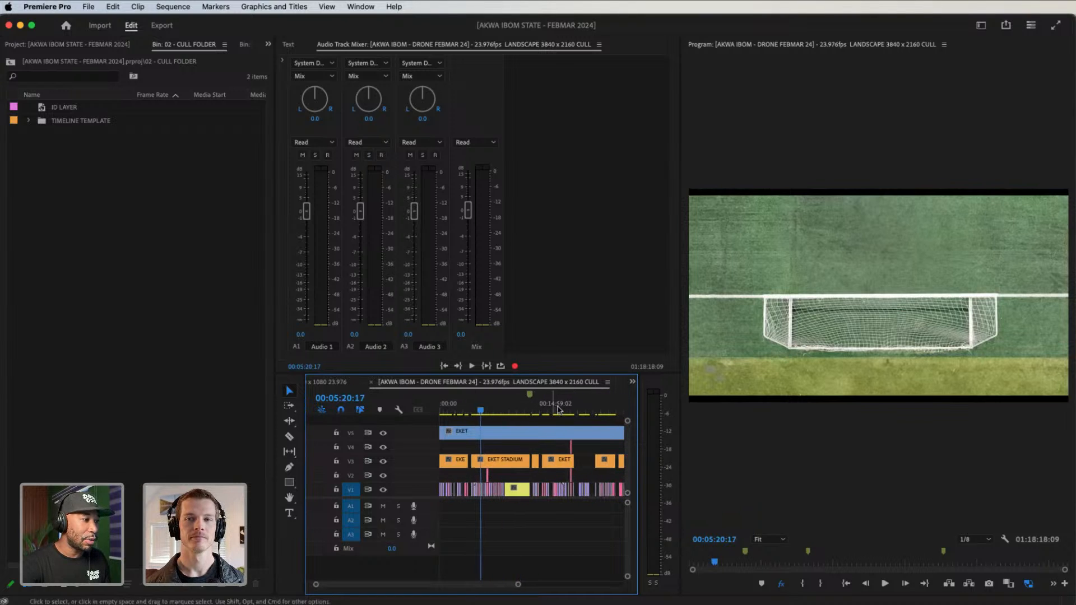
left_click(557, 410)
key("space")
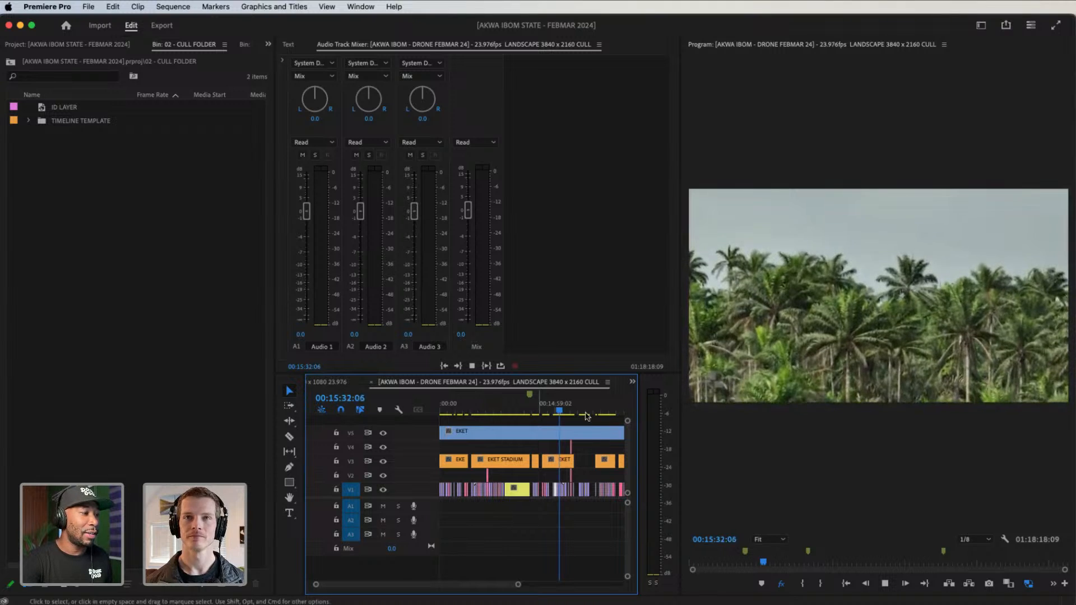
left_click_drag(570, 411, 583, 411)
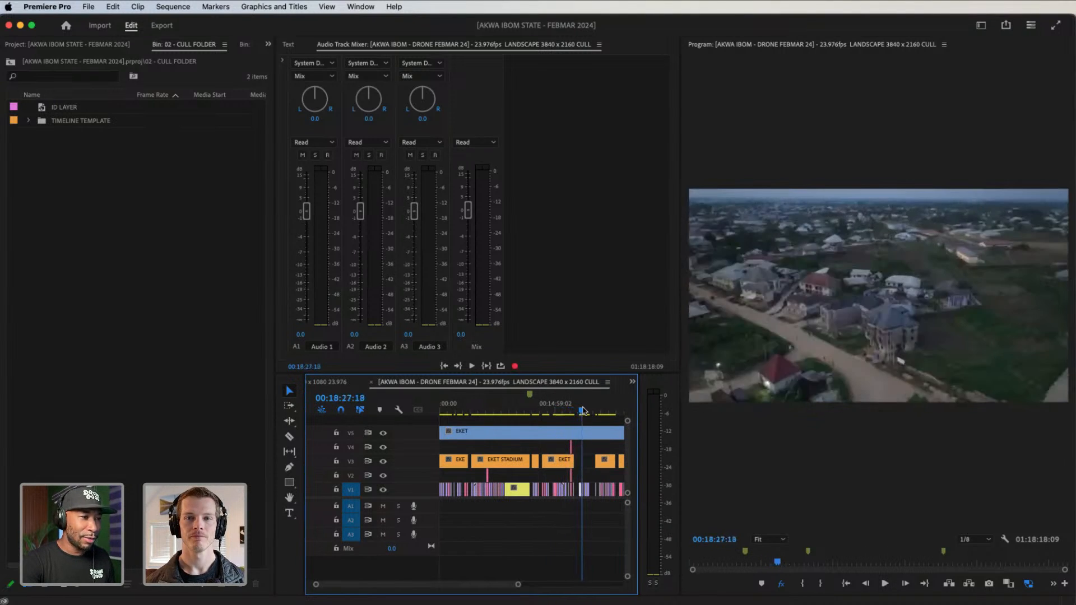
key("space")
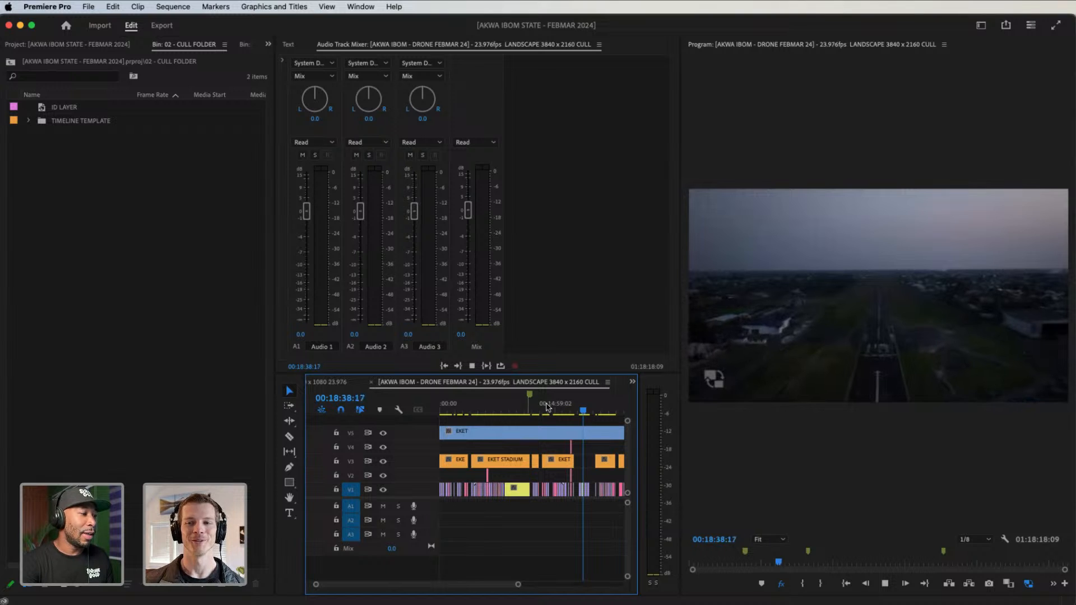
left_click_drag(560, 410, 562, 410)
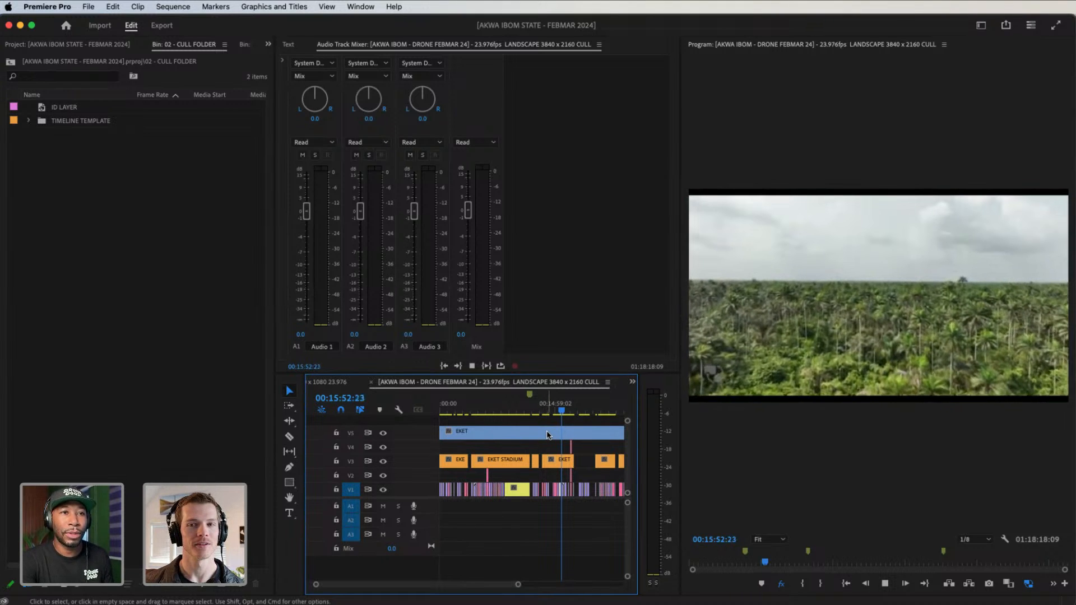
Dock the v1.0 VERTICAL 1080p sequence as a second timeline beneath the drone cull timeline, enlarging the timeline area and balancing both heights
left_click(338, 383)
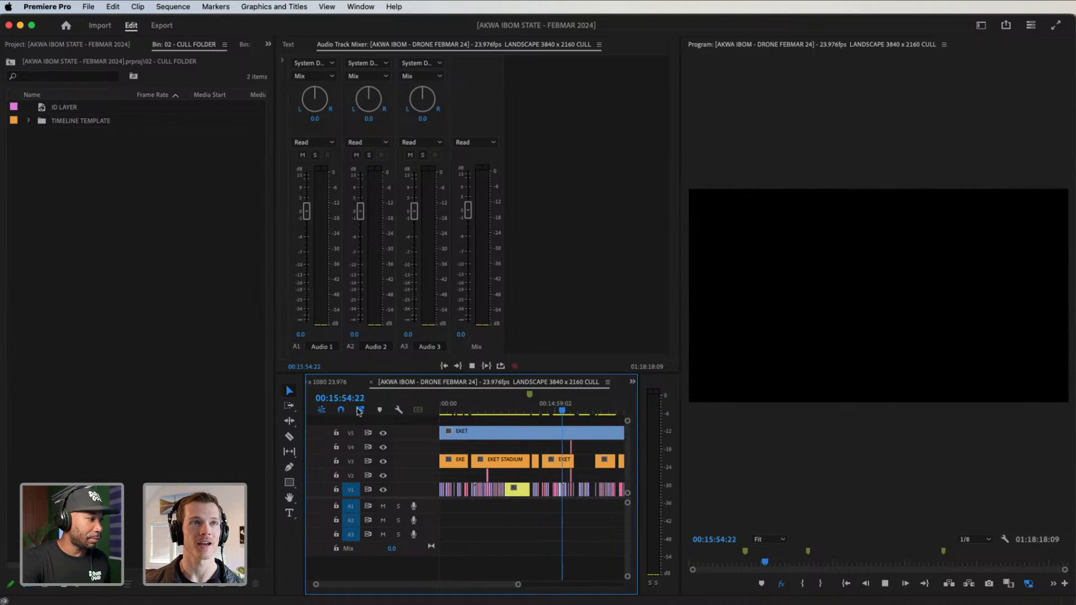
left_click_drag(399, 388, 424, 522)
left_click_drag(449, 373, 449, 257)
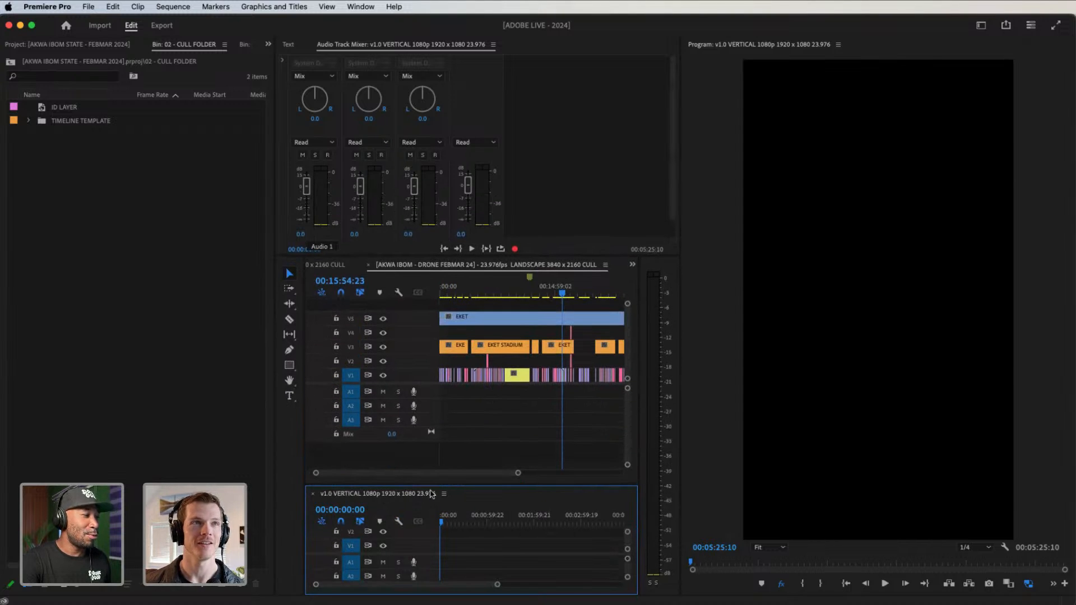
left_click_drag(434, 485, 480, 417)
left_click_drag(541, 293, 548, 297)
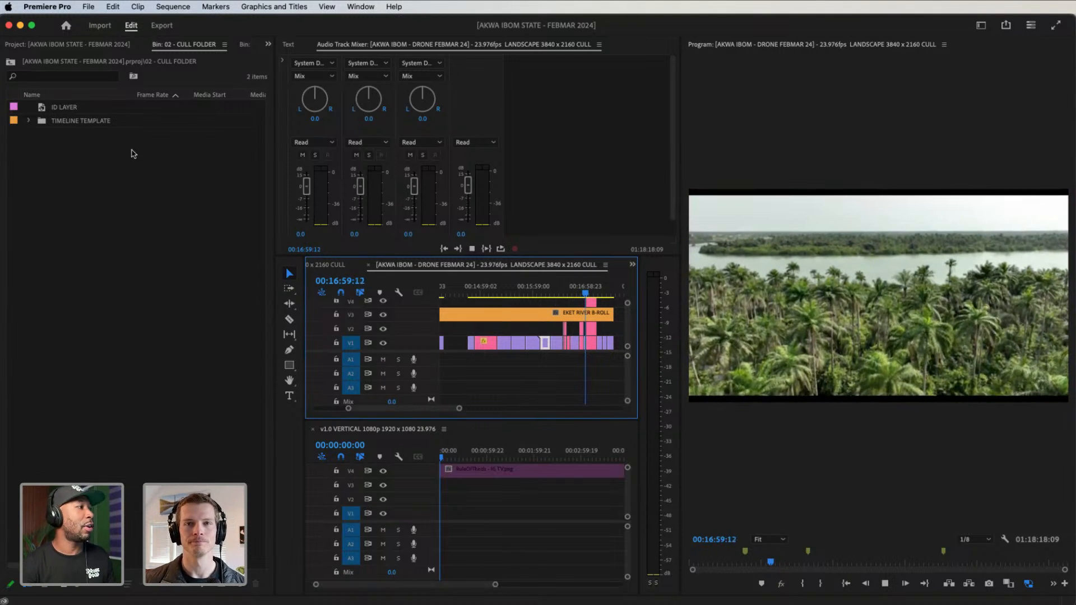
Drill from 00 - MEDIA through 02 - FOOTAGE, 01 - FOOTAGE, CAMERA B and MAVIC 3 into the FEB 28 - EKET - EKET STADIUM bin
left_click(108, 44)
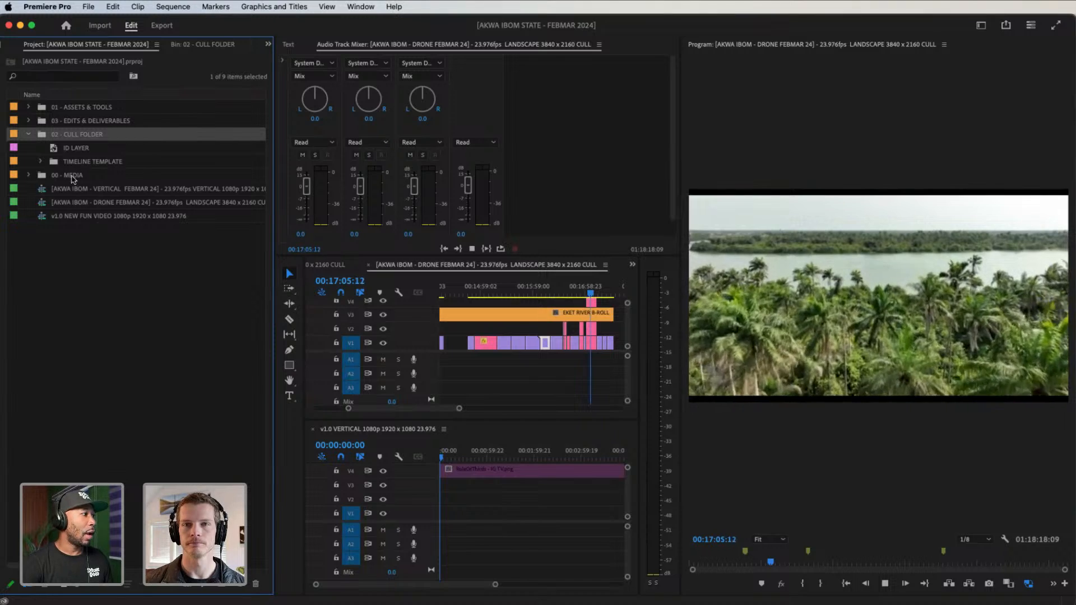
double_click(73, 176)
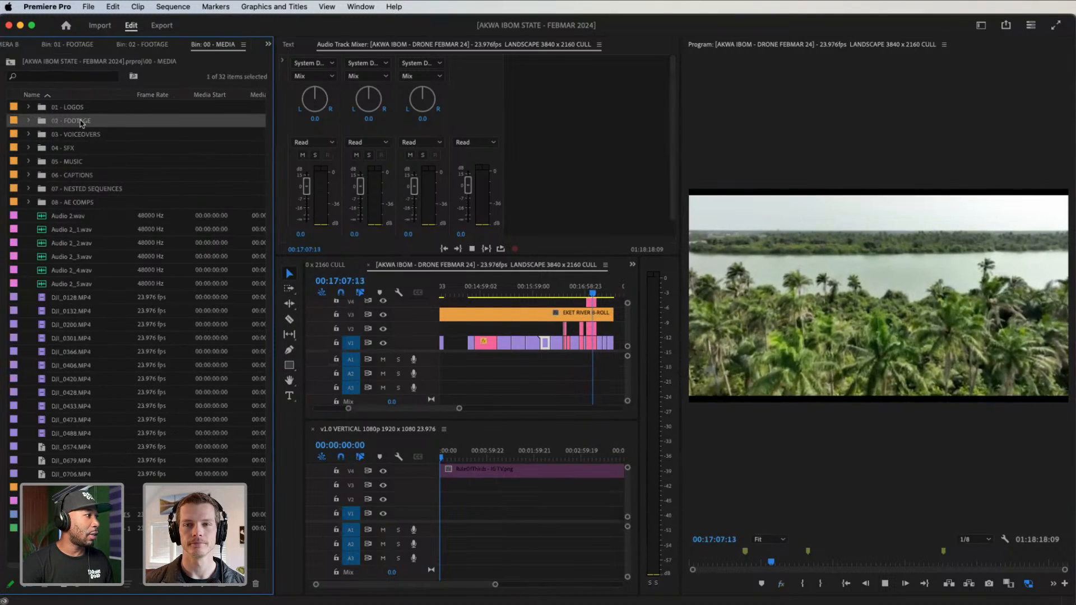
double_click(80, 121)
double_click(72, 108)
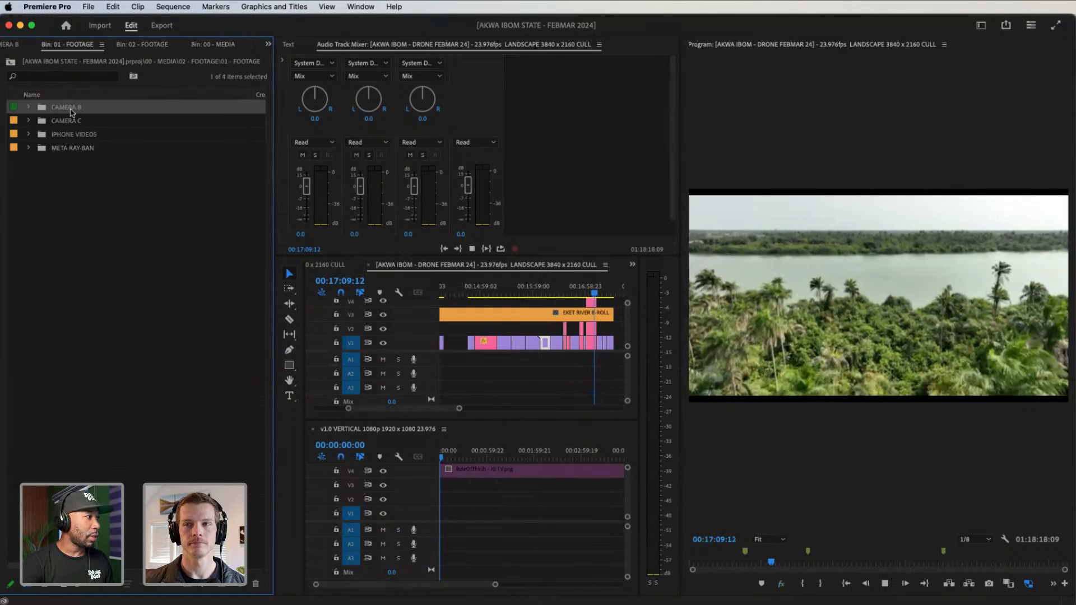
left_click(70, 108)
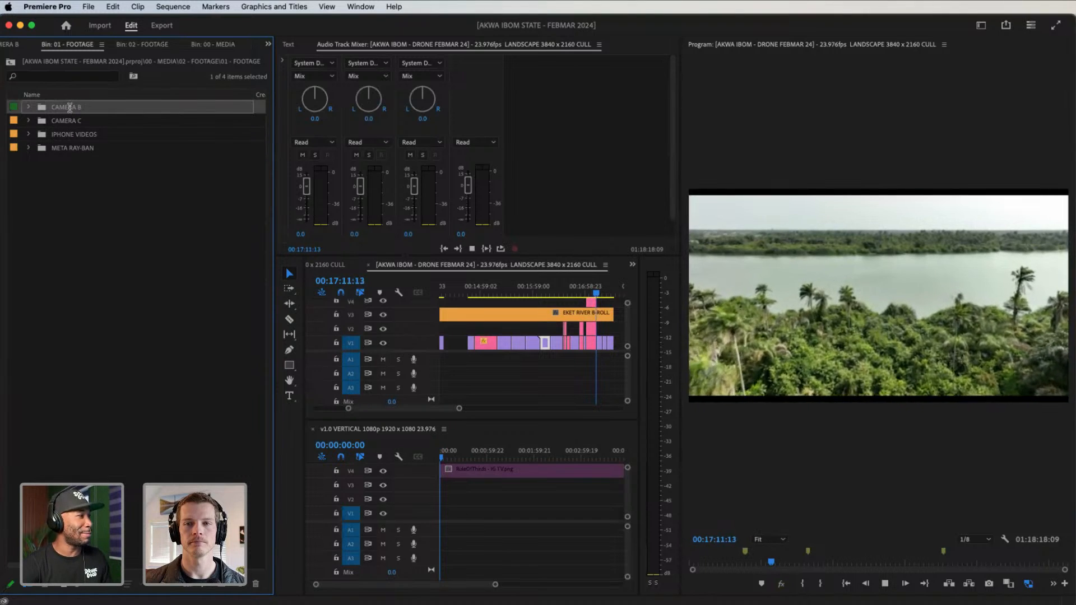
left_click(81, 171)
double_click(72, 109)
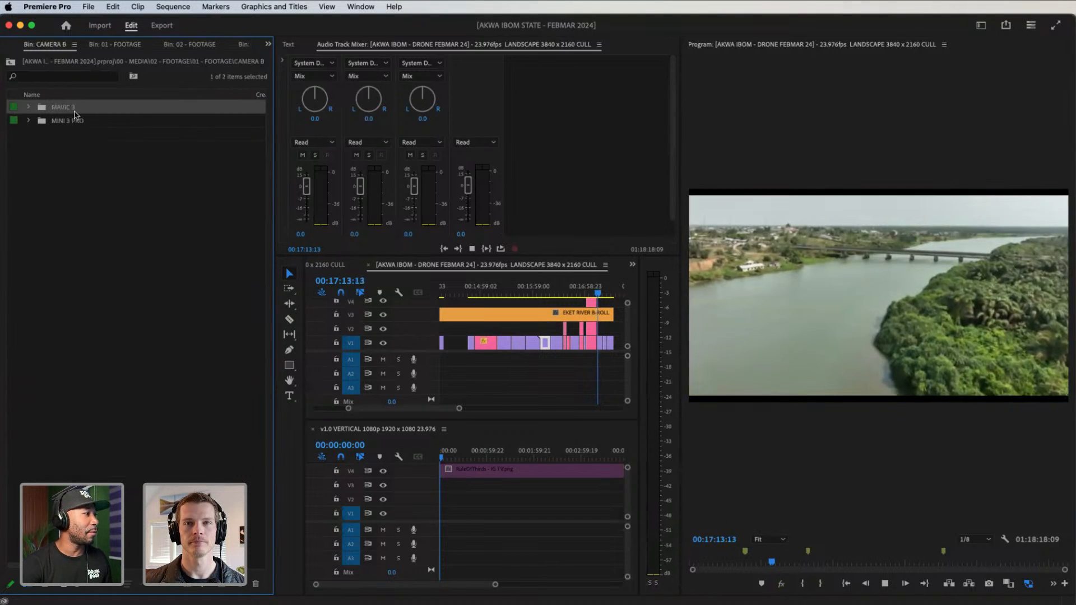
double_click(74, 110)
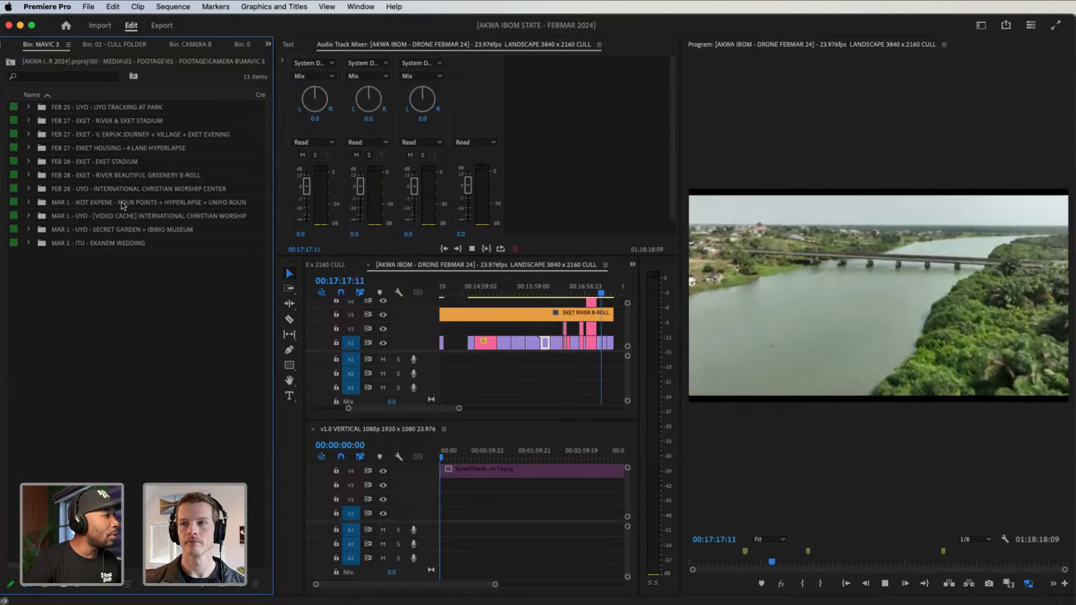
left_click(110, 165)
double_click(109, 166)
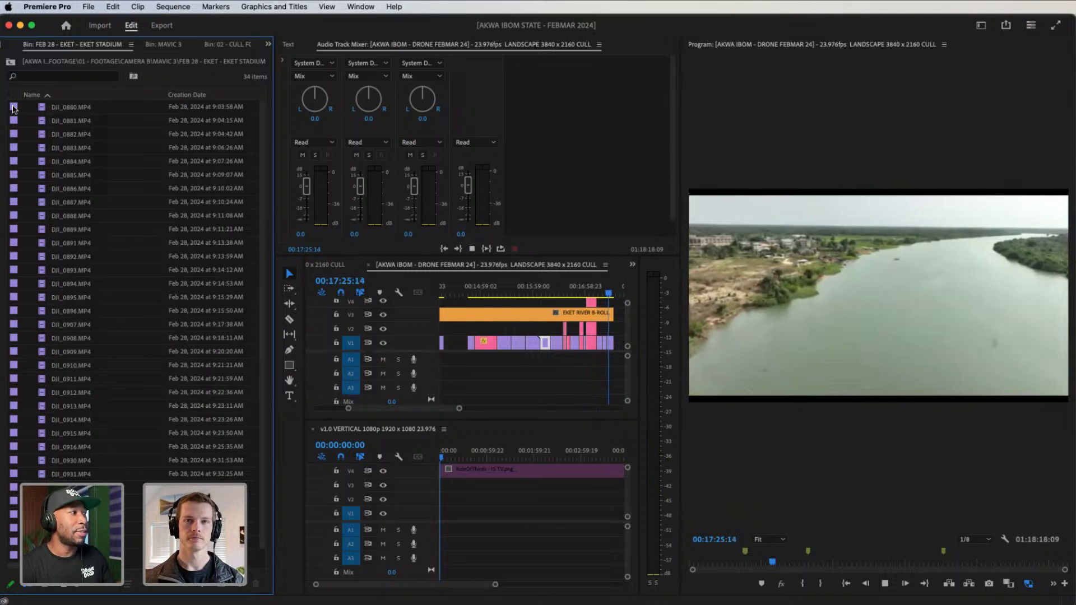
Load DJI_0882.MP4 into the Source Monitor and dock that monitor alongside the Program Monitor in one panel group
double_click(13, 108)
left_click(13, 122)
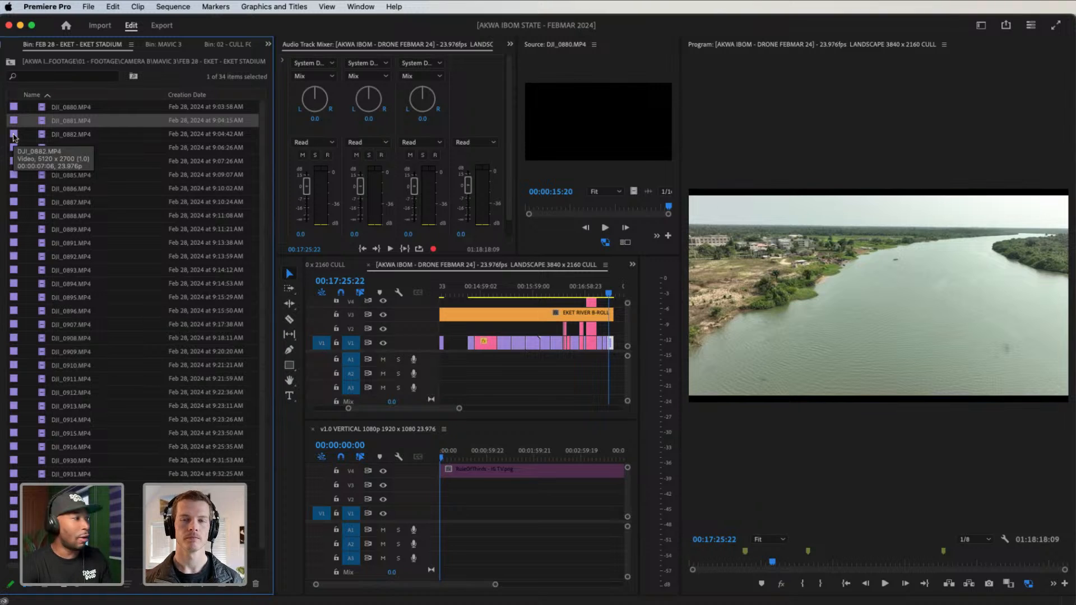
double_click(15, 138)
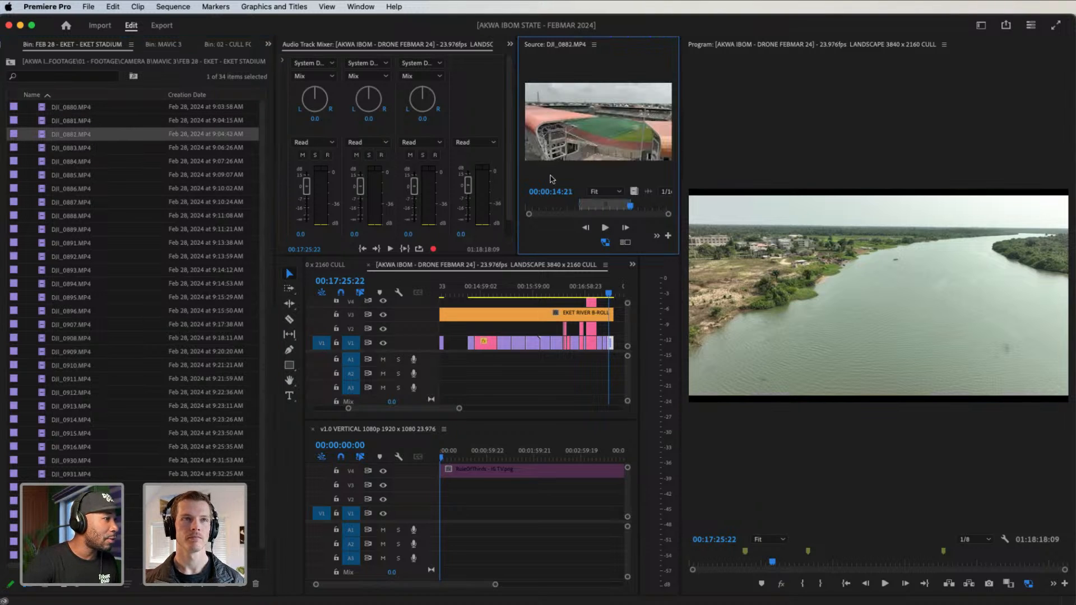
left_click_drag(567, 42, 790, 53)
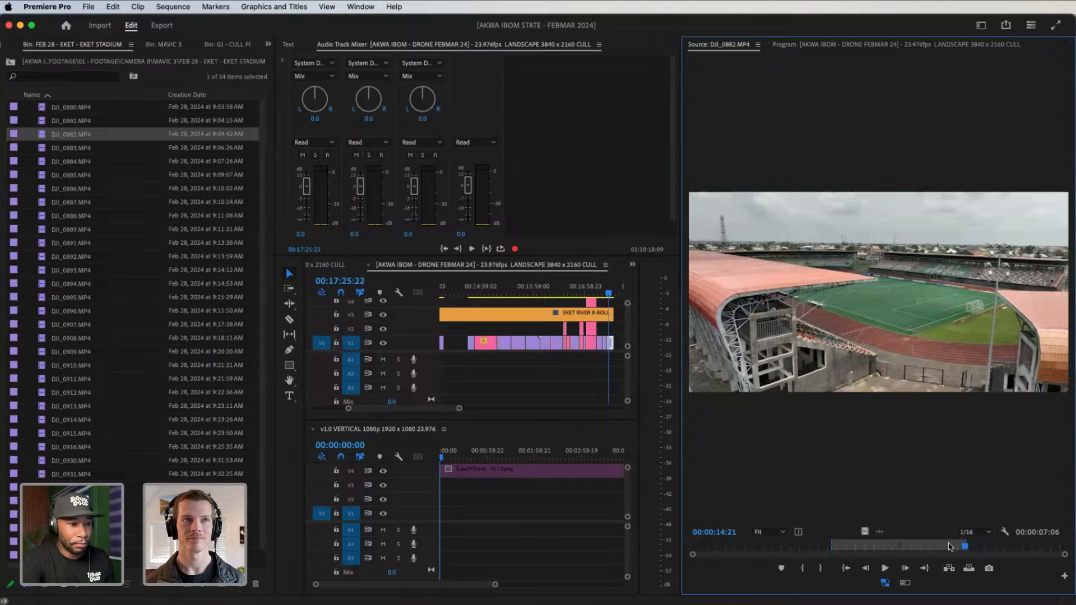
Play DJI_0882.MP4 from near its start and clear its existing In and Out points
left_click_drag(966, 544, 707, 557)
key("space")
key("space")
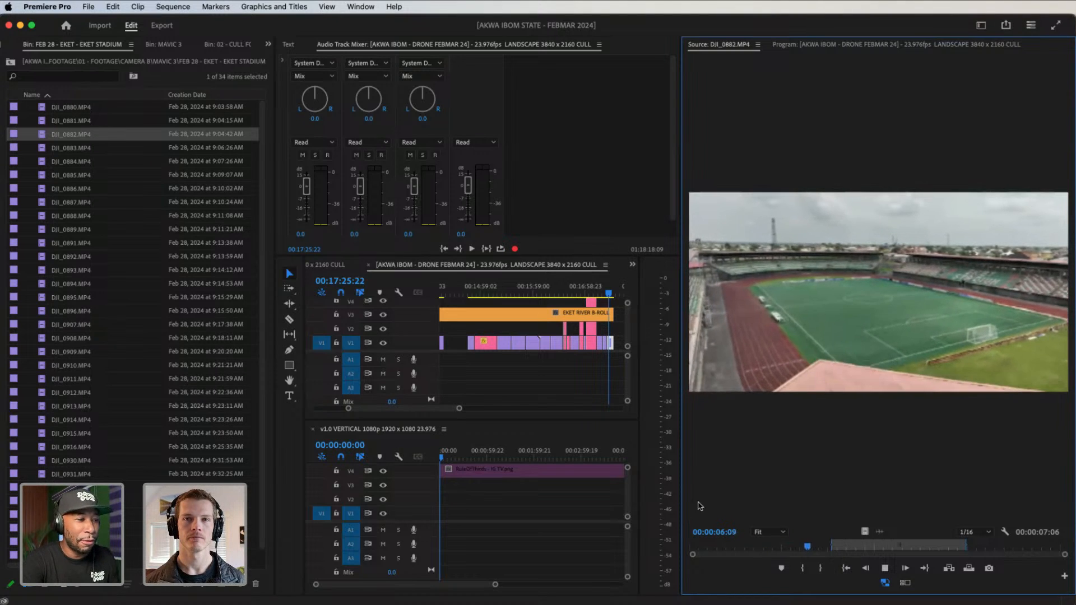
key("space")
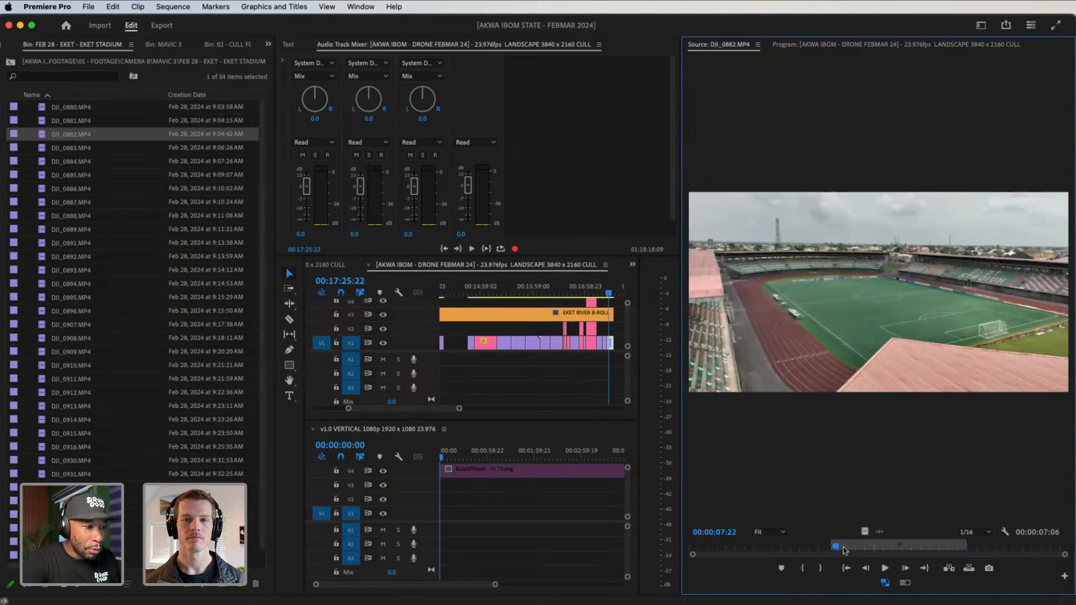
right_click(878, 550)
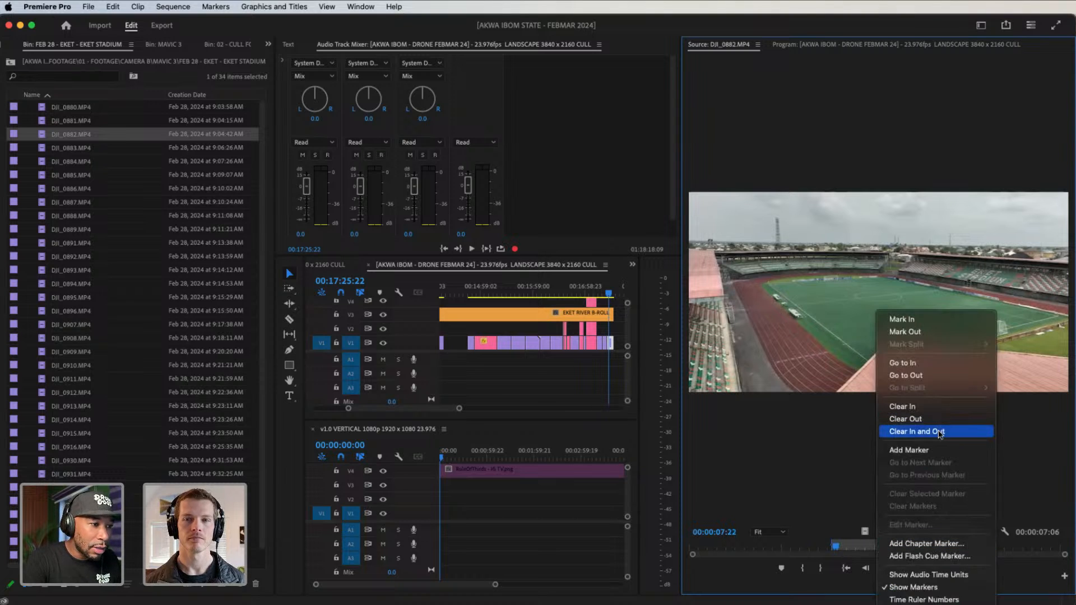
left_click(942, 431)
Scrub DJI_0882.MP4 to find the usable start, mark an In point at 00:00:05:12, and play on from it
left_click_drag(835, 544, 828, 538)
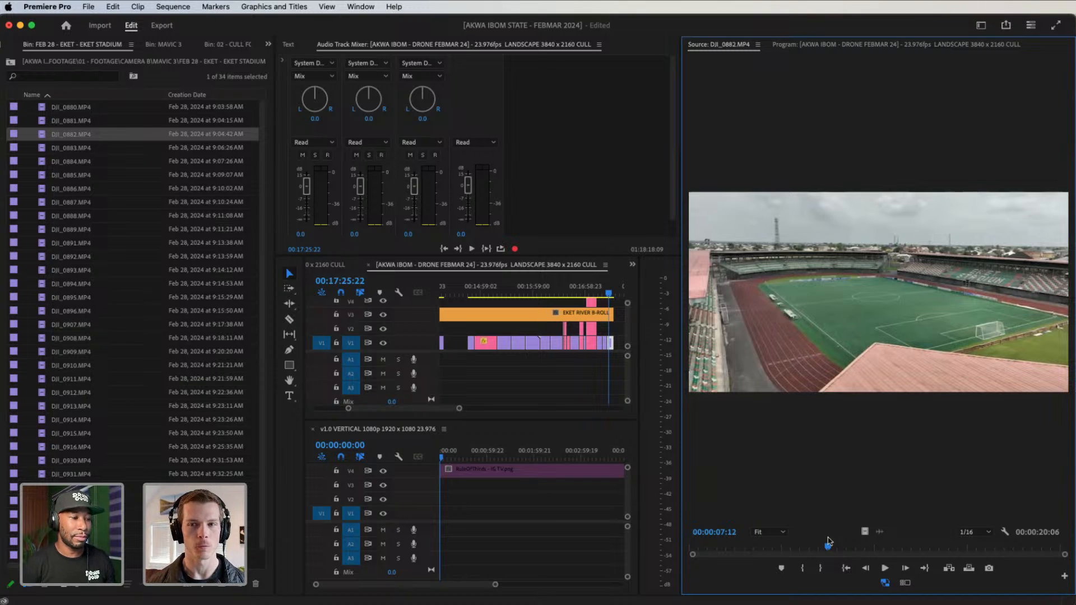
left_click_drag(827, 544, 834, 544)
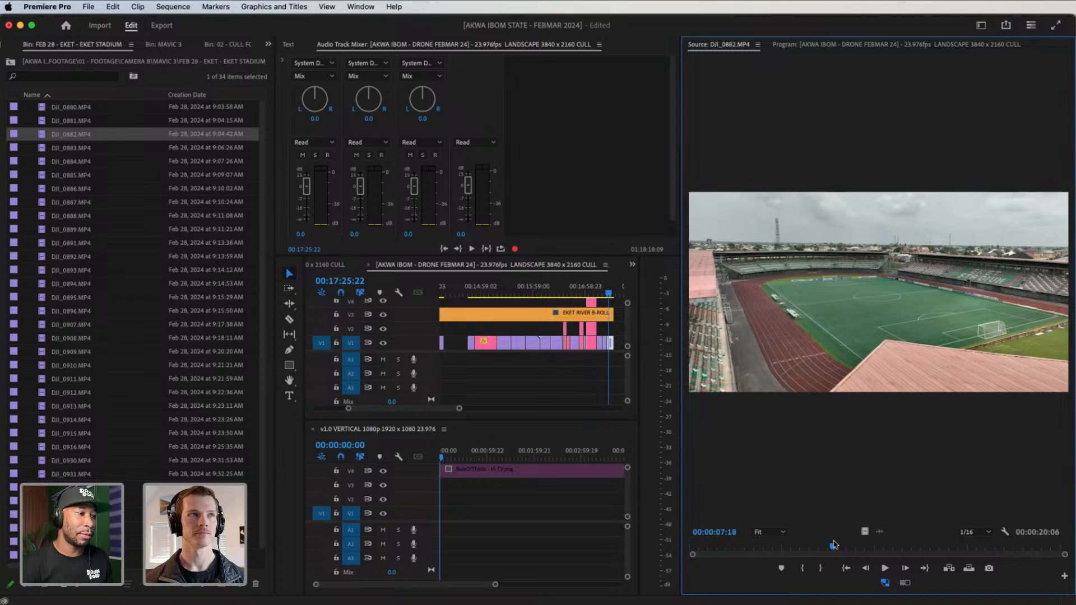
left_click_drag(834, 546, 808, 547)
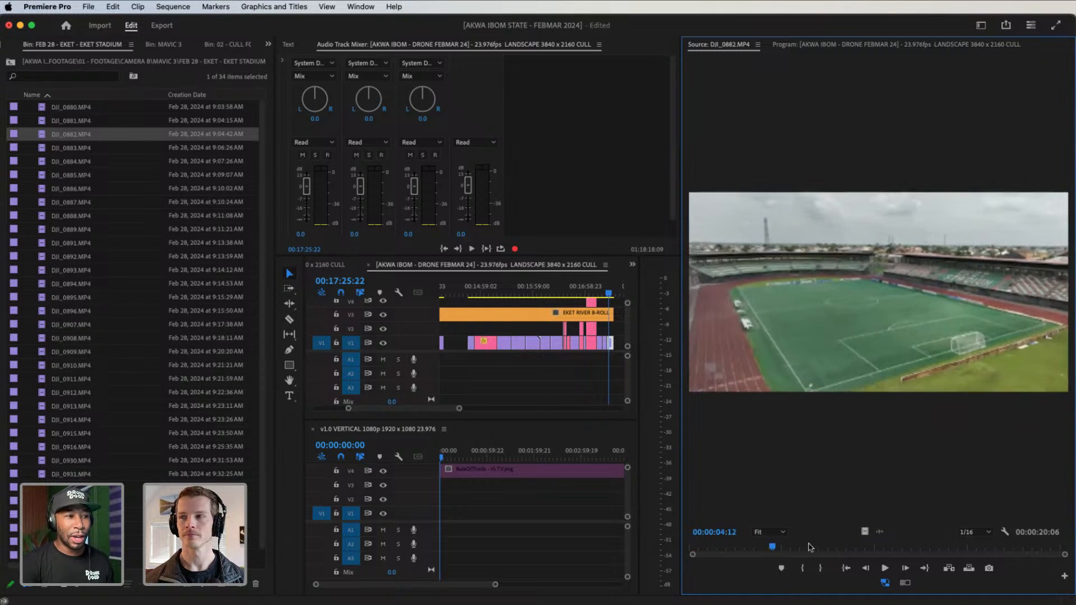
left_click_drag(661, 556, 741, 550)
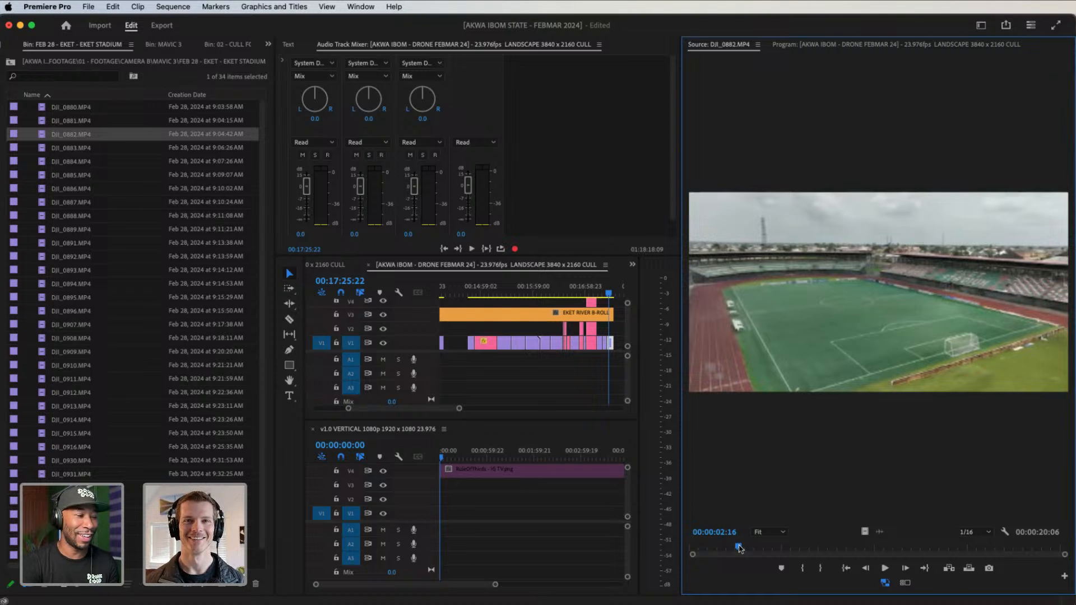
mouse_move(740, 548)
left_mouse_down()
mouse_move(764, 536)
mouse_move(796, 535)
mouse_move(739, 552)
mouse_move(819, 548)
mouse_move(795, 552)
left_mouse_up()
key("i")
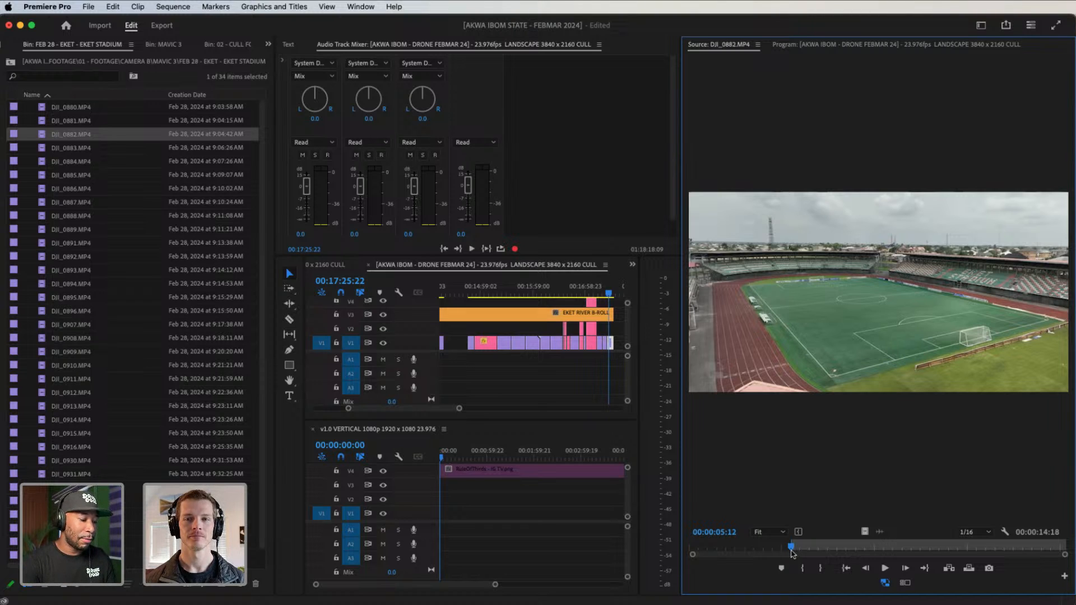
key("alt+i")
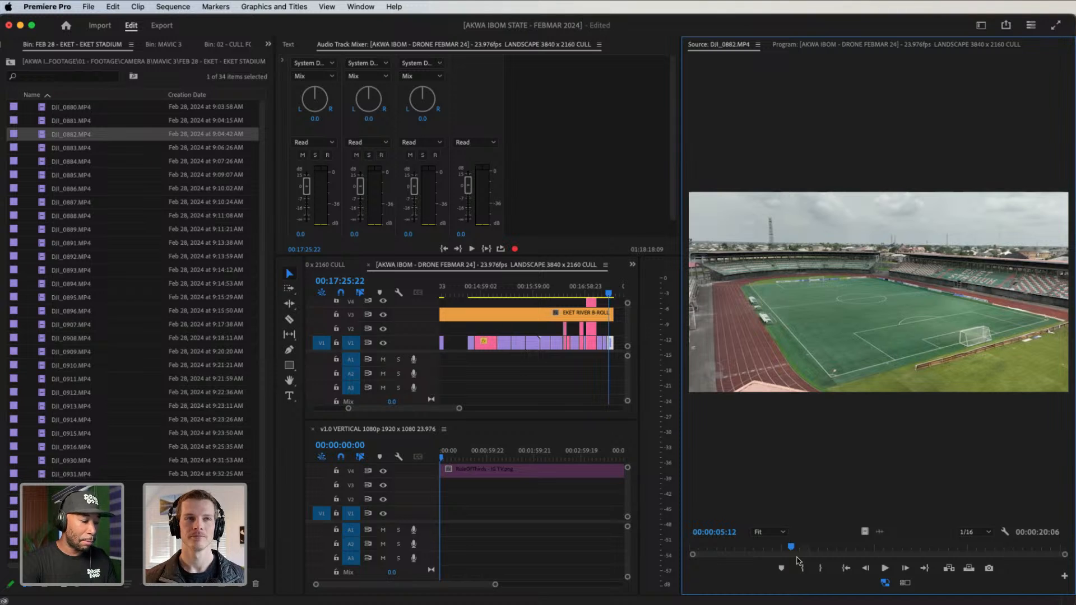
key("i")
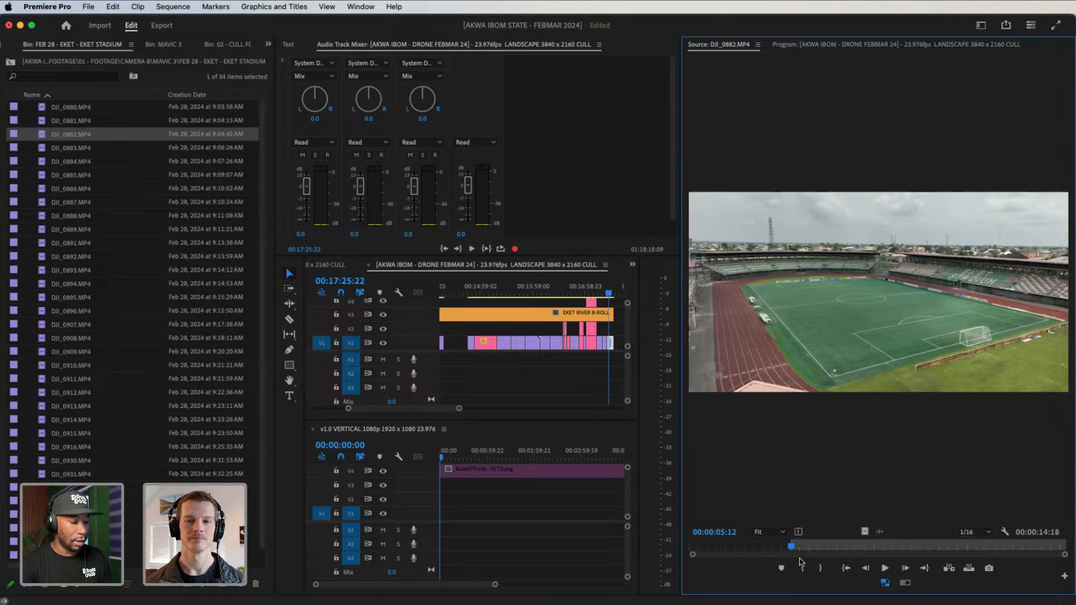
key("space")
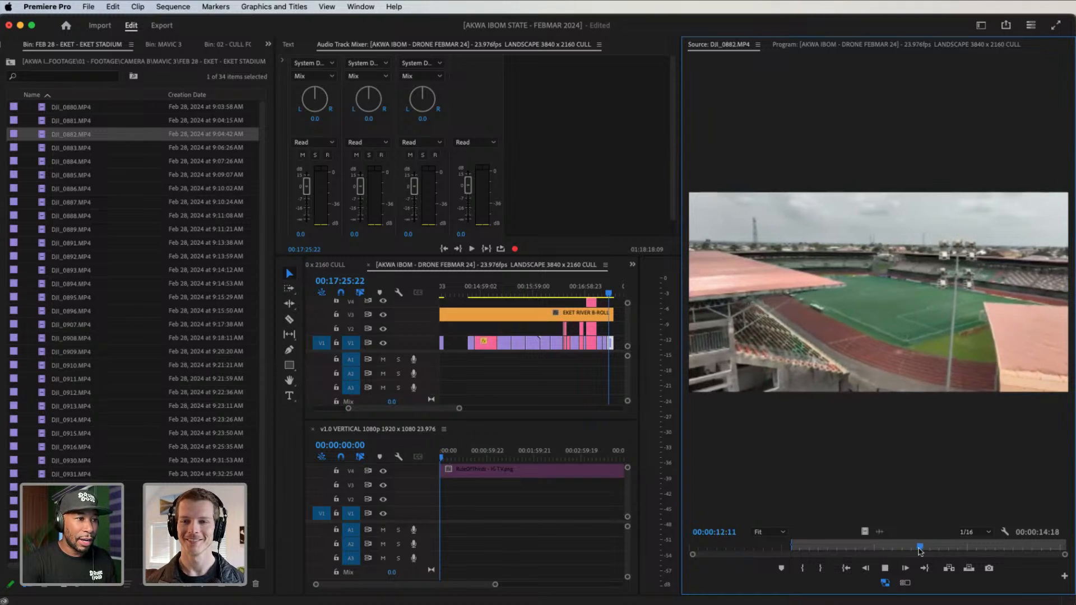
Stop DJI_0882.MP4 at 00:00:14:05, mark an Out point there and play back part of the marked range
key("space")
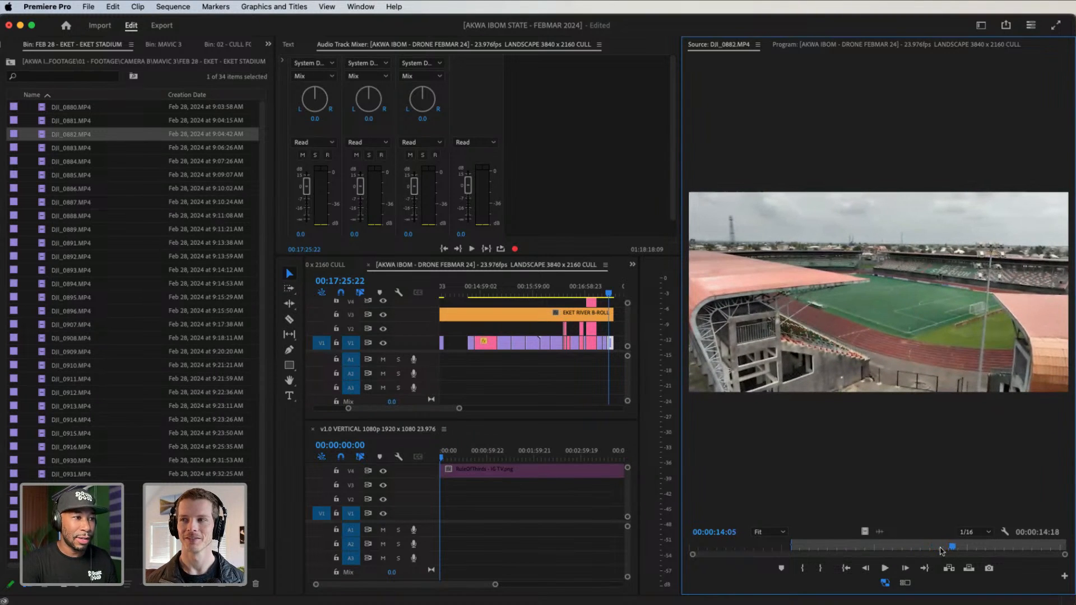
key("o")
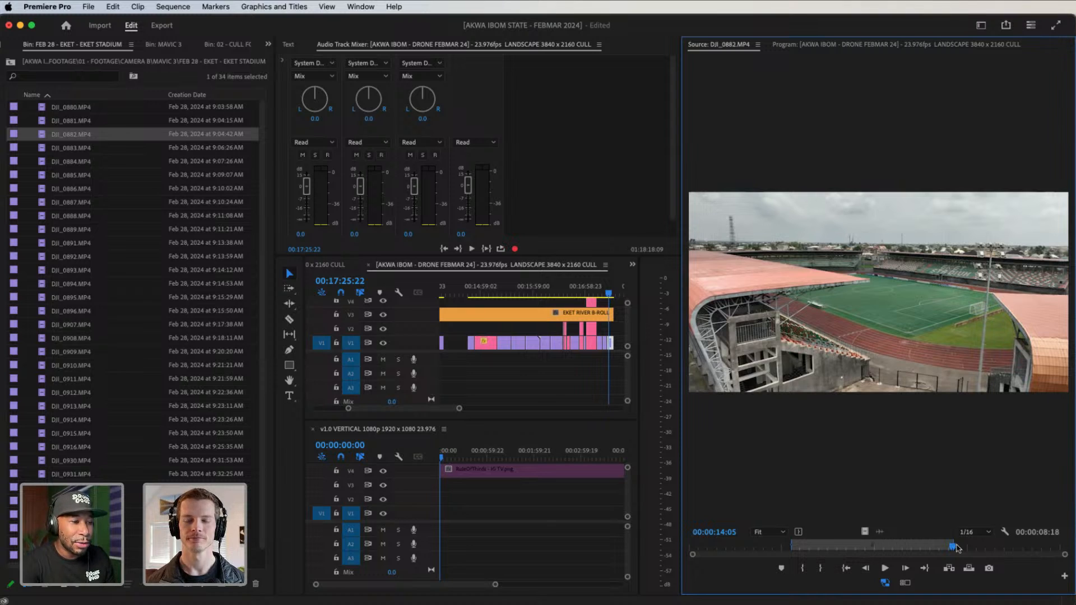
left_click_drag(953, 546, 852, 541)
key("space")
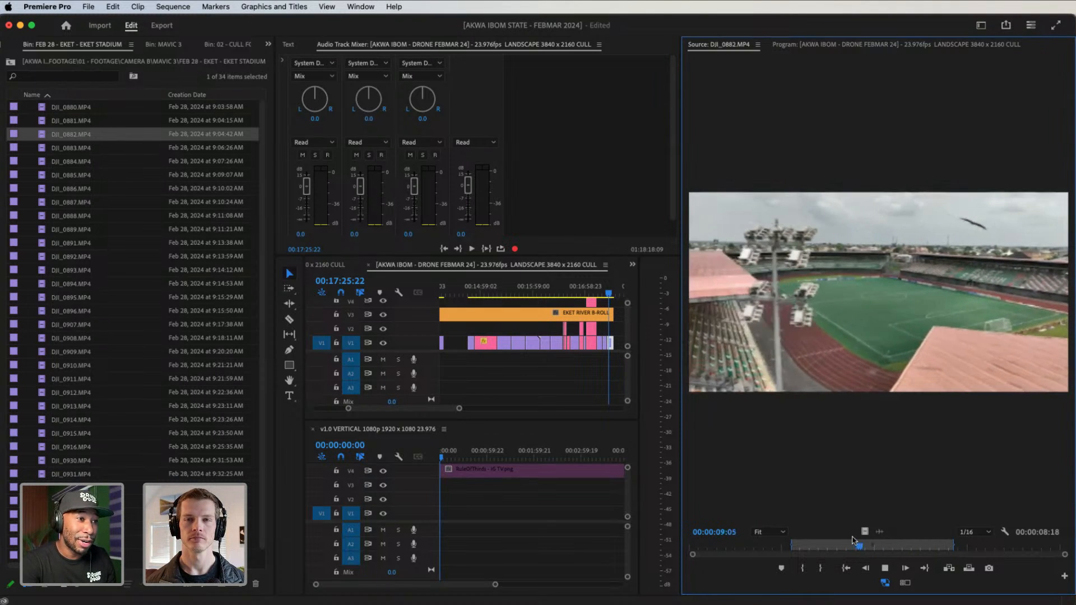
key("space")
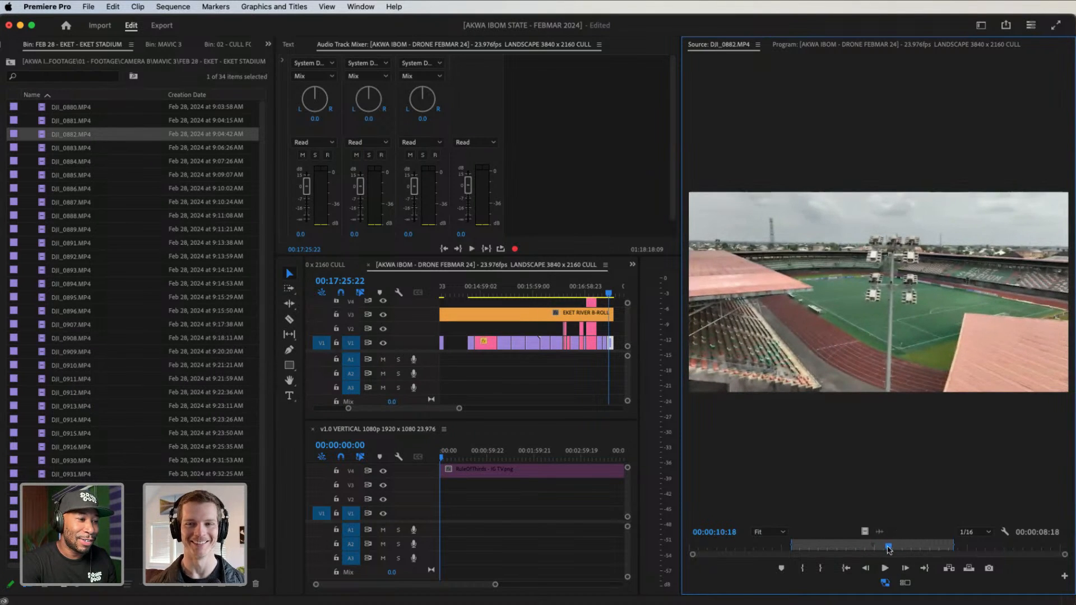
Scrub DJI_0882.MP4 to 00:00:08:23 in the source, add a marker there and play on from it to 00:00:11:20
left_click_drag(891, 548, 857, 530)
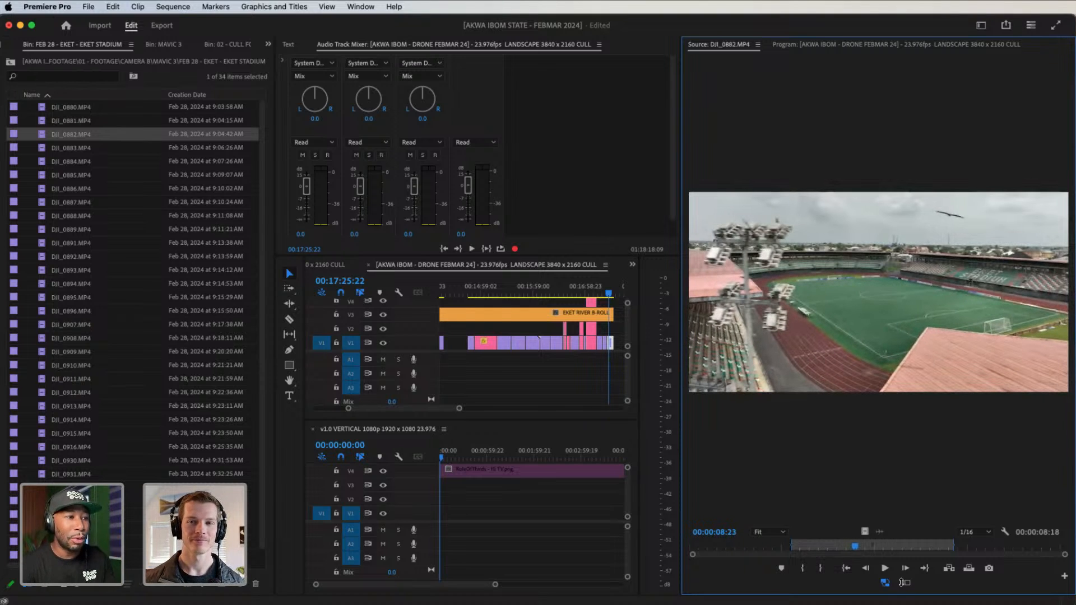
mouse_move(897, 595)
key("m")
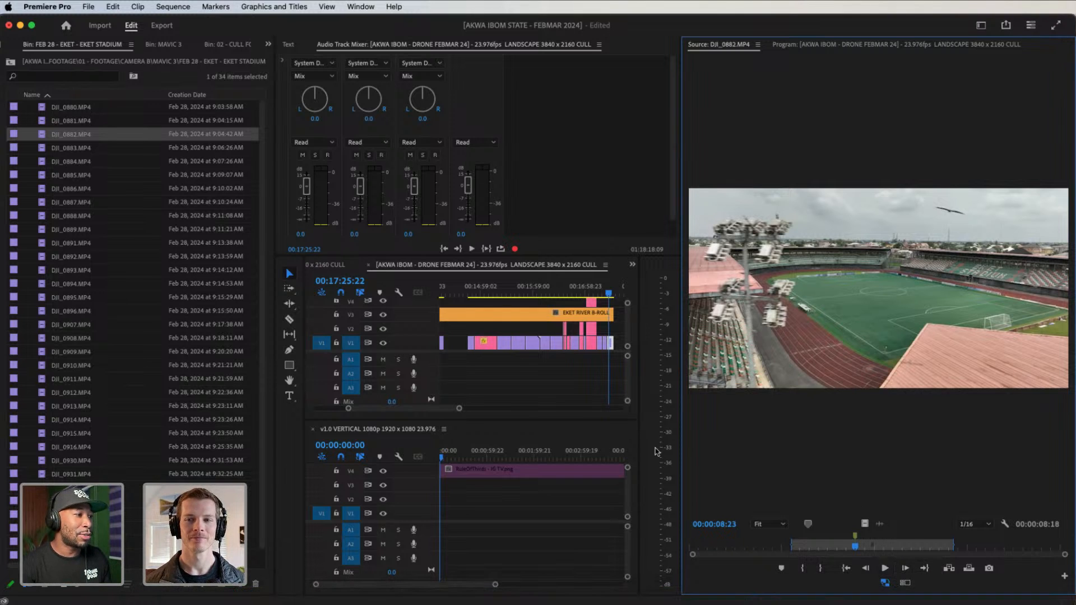
mouse_move(857, 547)
left_mouse_down()
mouse_move(865, 544)
mouse_move(856, 548)
left_mouse_up()
key("space")
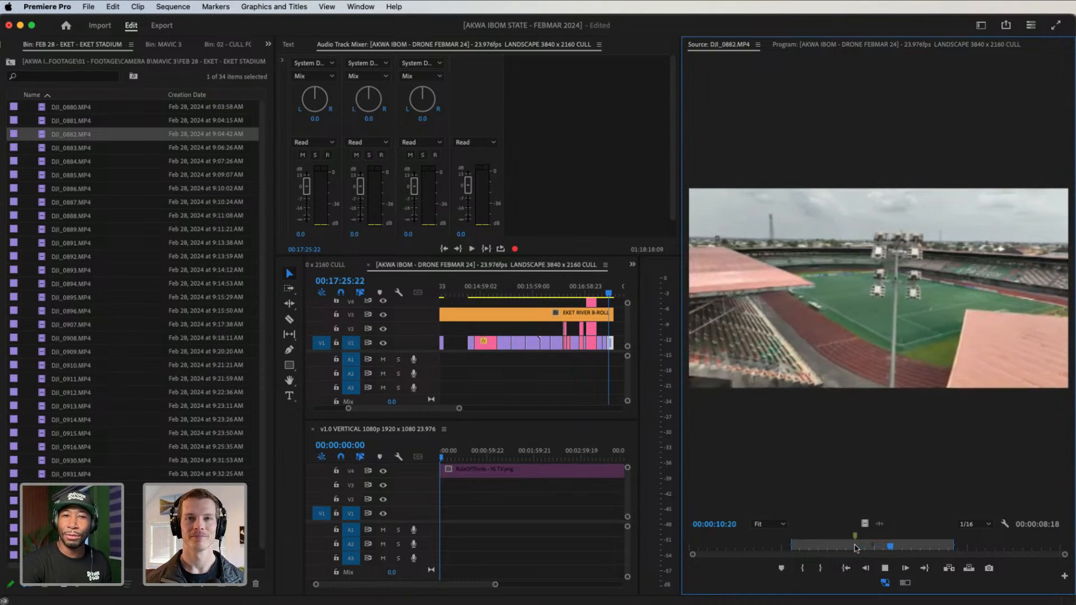
key("space")
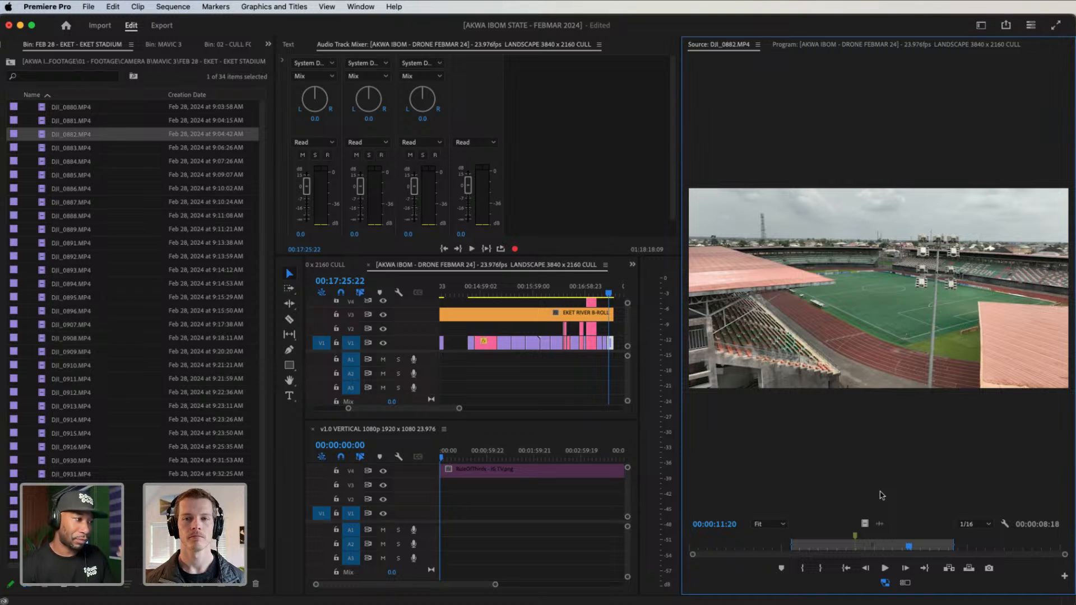
Check a wider span of the drone cull timeline at 00:17:53:18 and switch to the v1.0 VERTICAL sequence
left_click(468, 409)
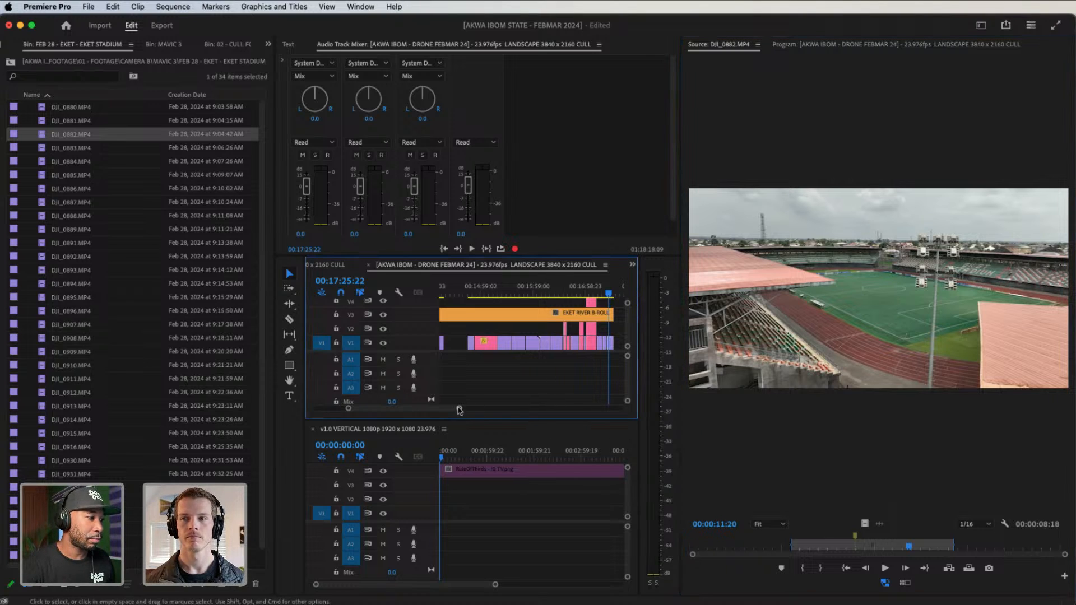
left_click_drag(459, 410, 495, 412)
left_click(534, 294)
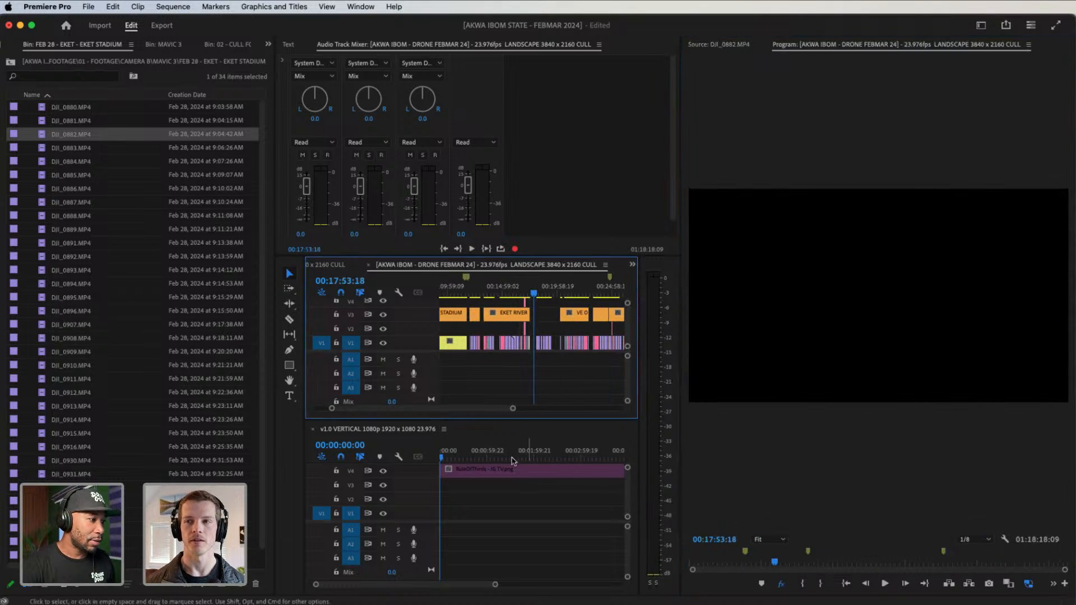
left_click(490, 440)
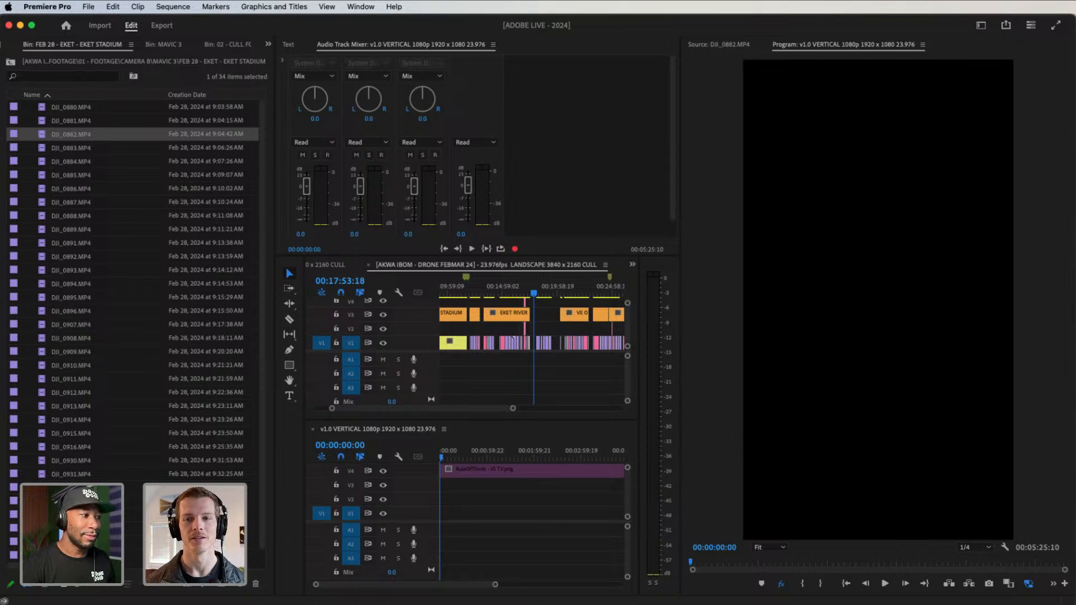
left_click_drag(495, 584, 492, 585)
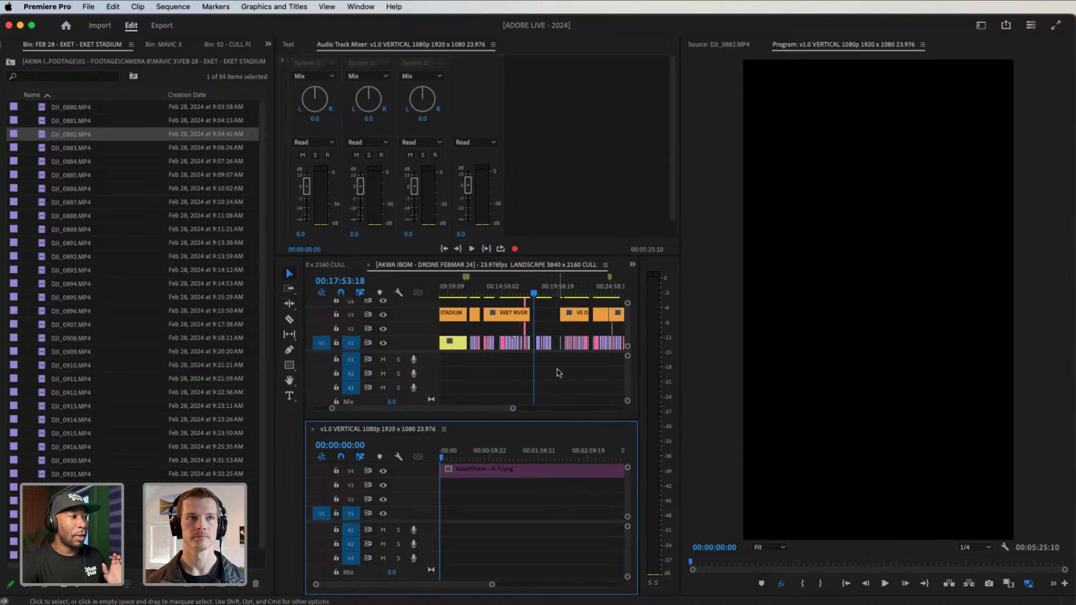
Reload DJI_0882.MP4 in the Source Monitor and insert its marked range at the start of the v1.0 VERTICAL sequence
left_click(17, 137)
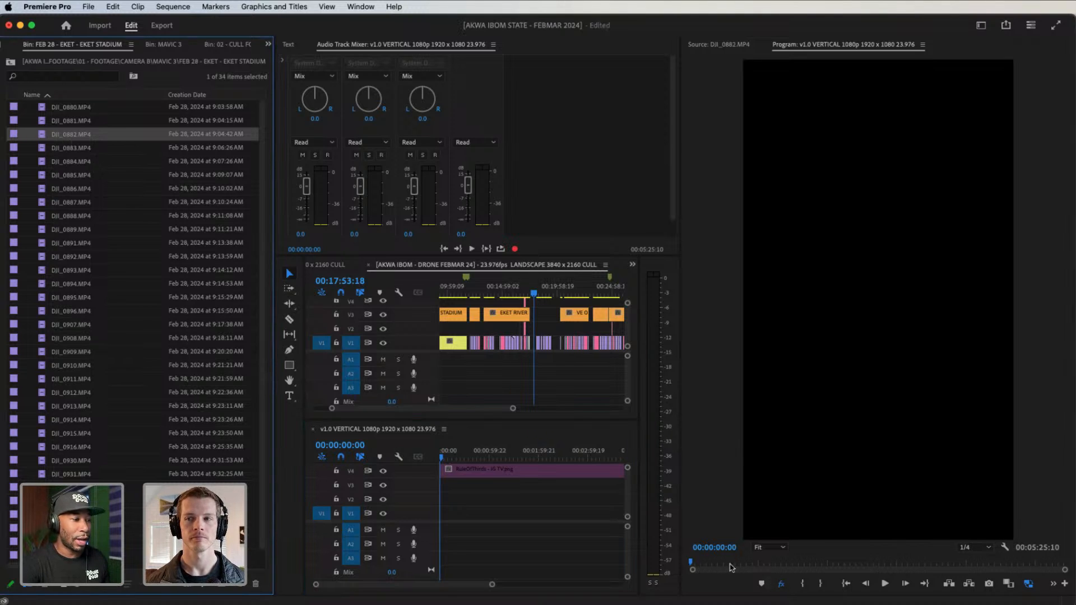
double_click(11, 133)
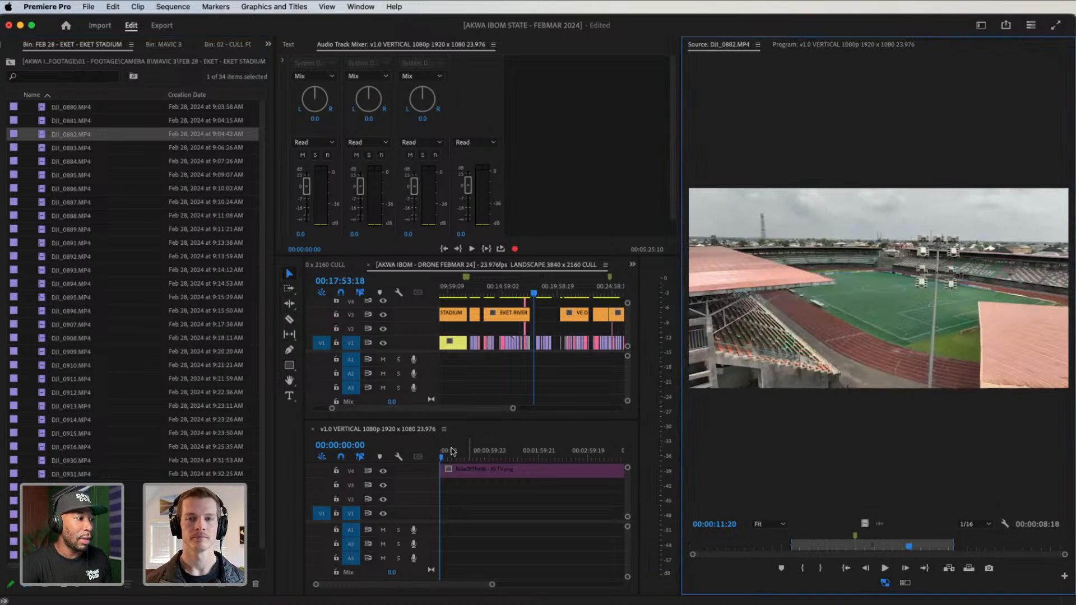
left_click(450, 452)
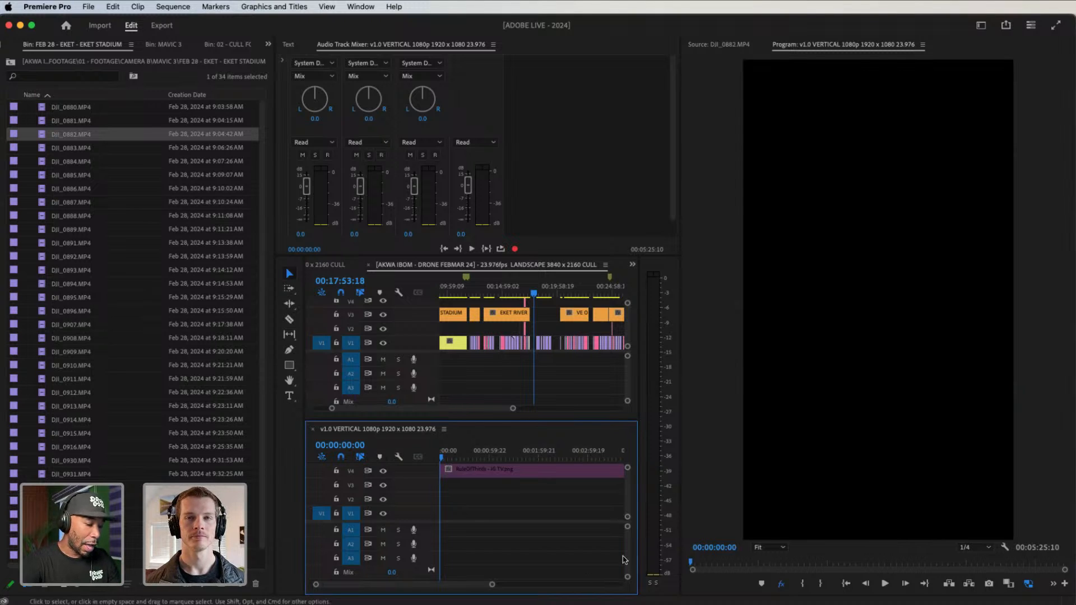
key("comma")
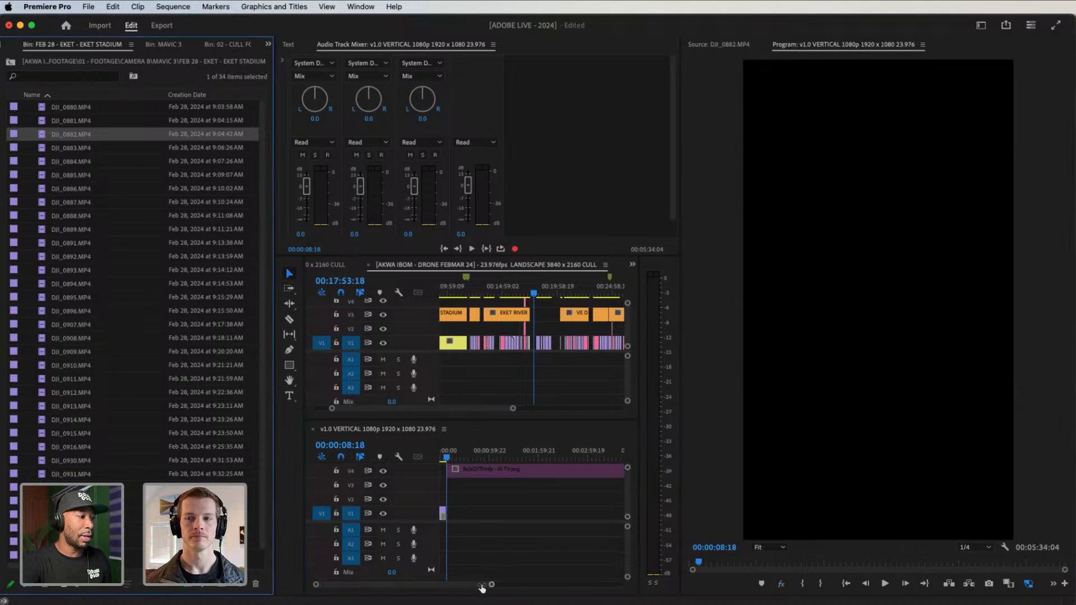
Move the rule-of-thirds overlay graphic on V4 back to the start of the v1.0 VERTICAL sequence and play from there
left_click_drag(488, 585, 451, 584)
left_click(456, 455)
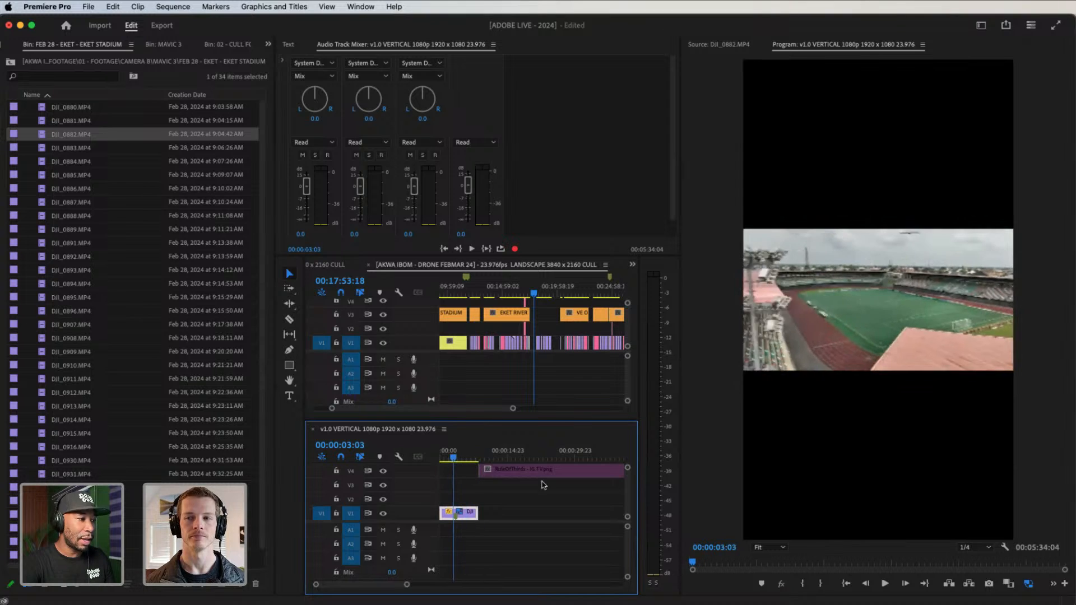
left_click_drag(535, 473, 419, 461)
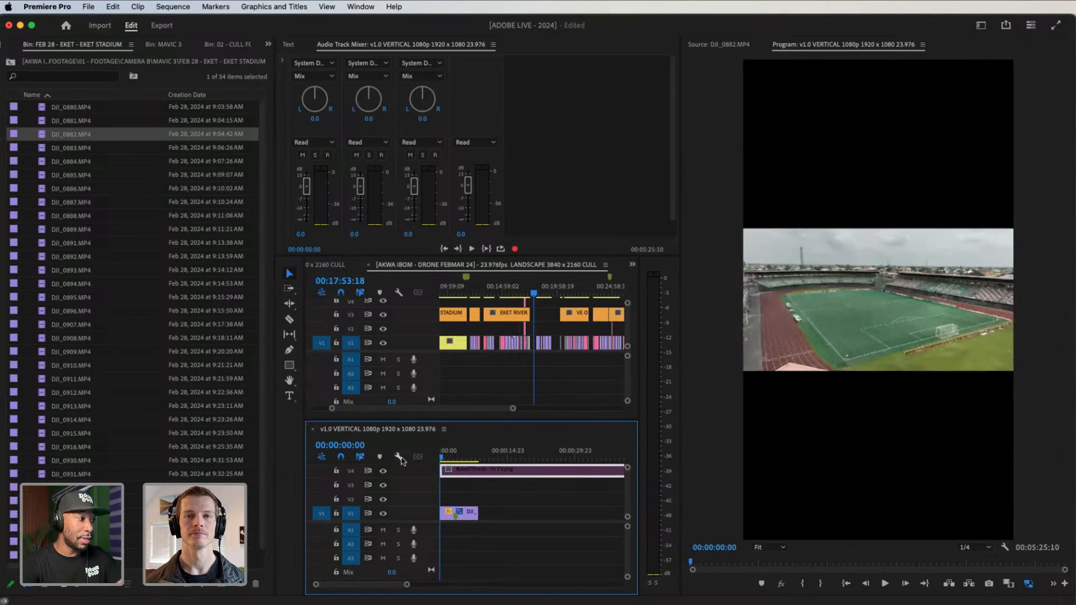
right_click(379, 434)
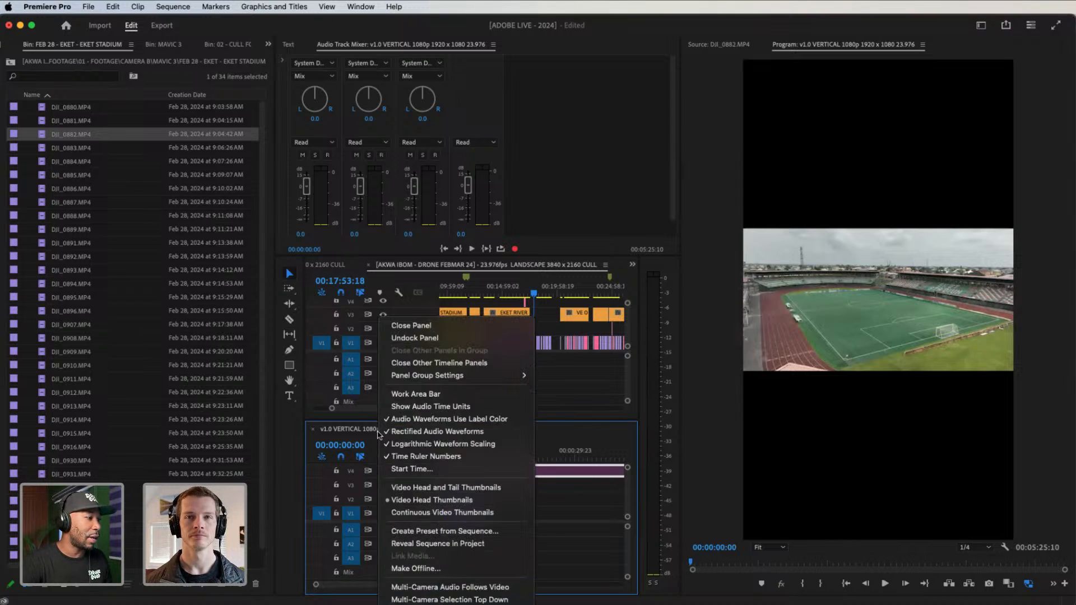
left_click(401, 348)
key("space")
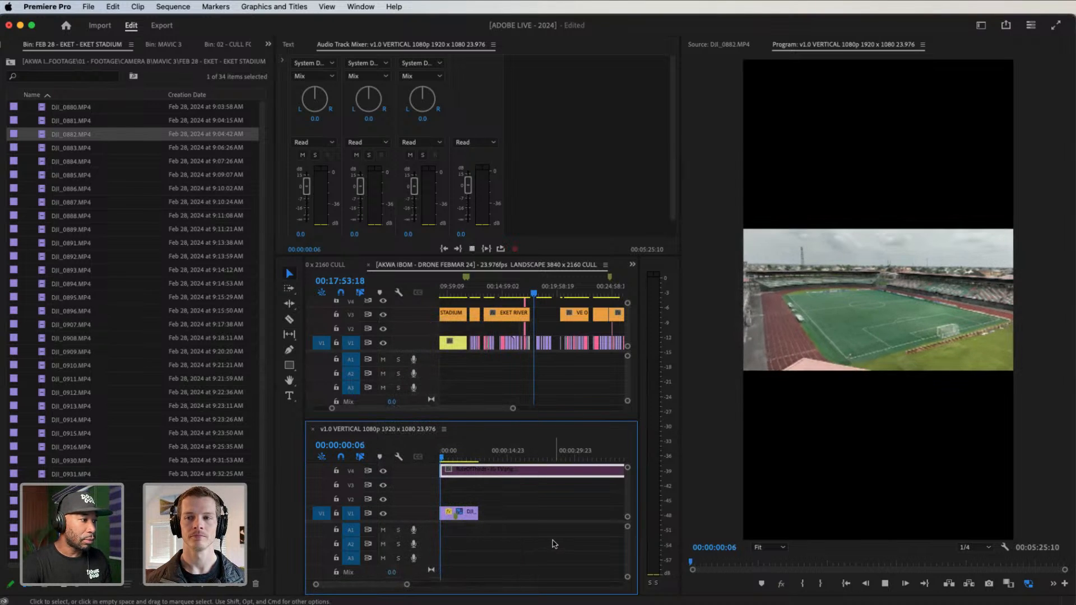
Show the [CULL NAME] - 29.97fps LANDSCAPE sequence and look through the list of open cull sequences
left_click(343, 266)
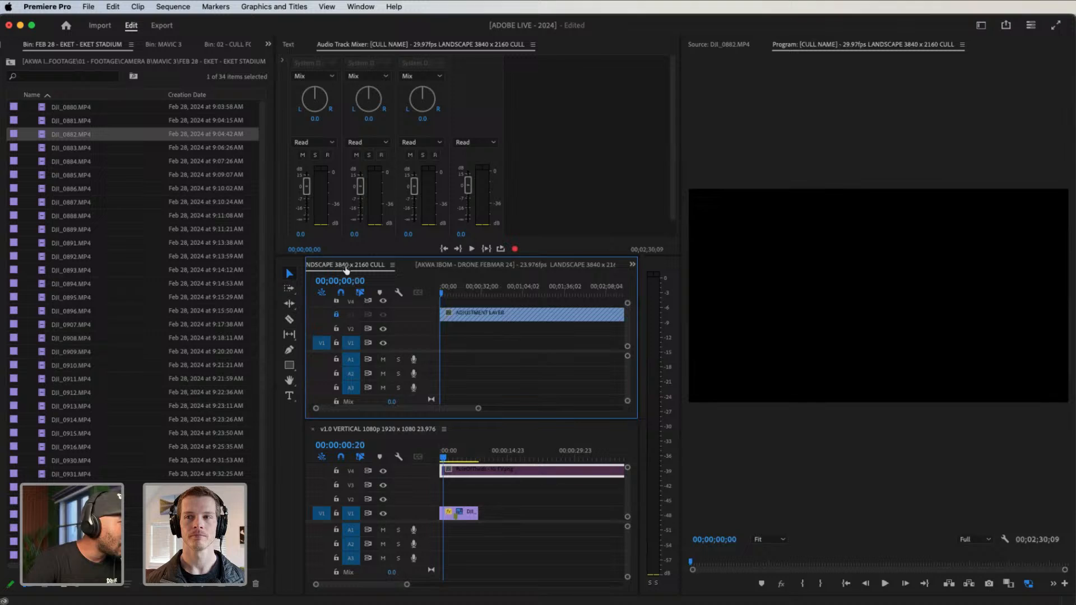
left_click(633, 266)
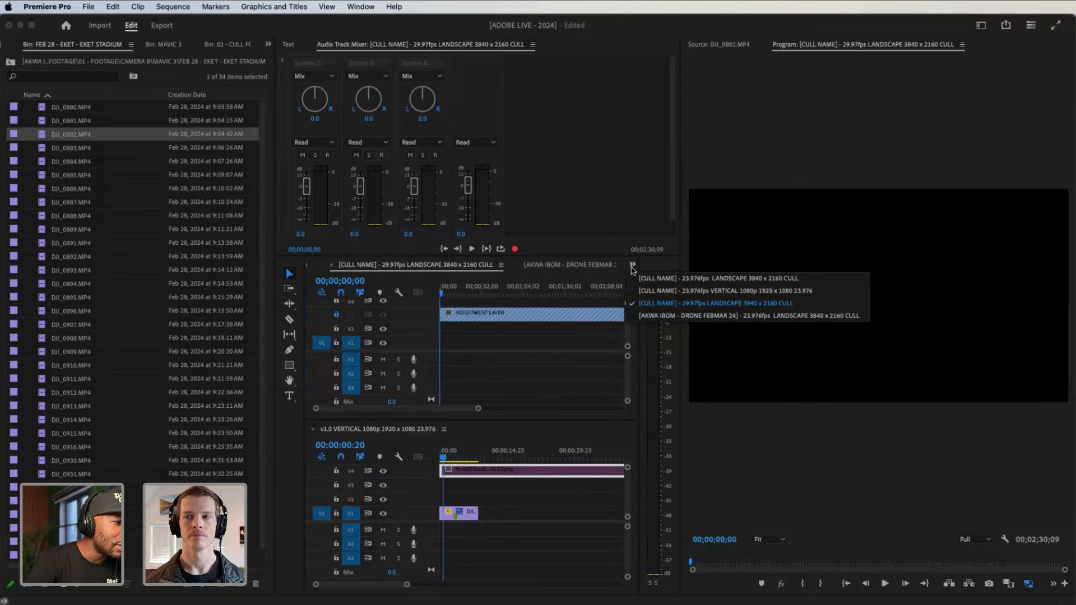
left_click(556, 524)
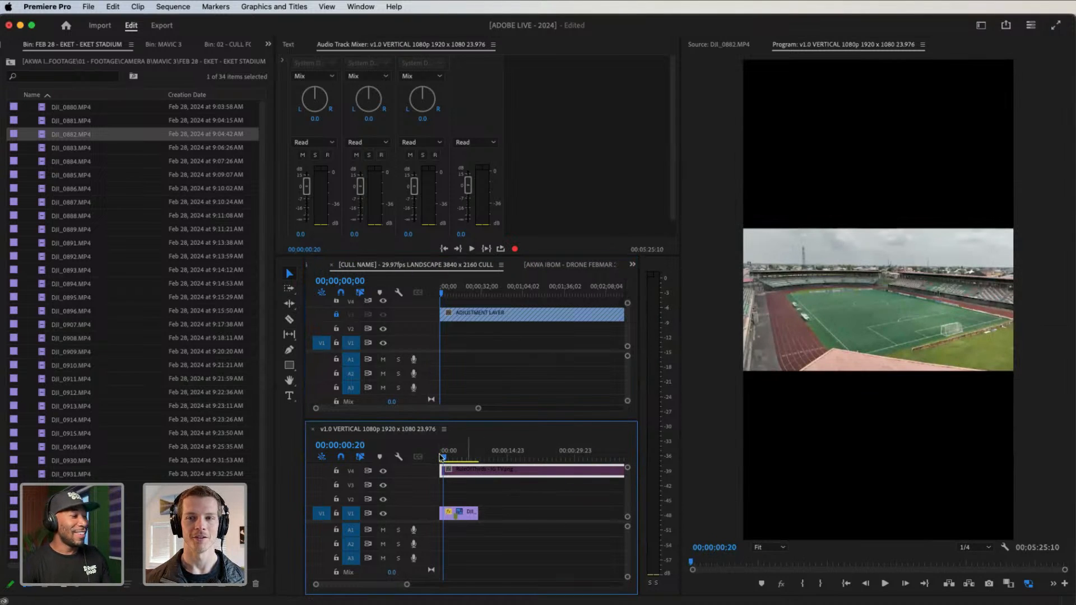
Return to the start of the v1.0 VERTICAL sequence and play it to 00:00:03:07
left_click_drag(442, 457, 424, 465)
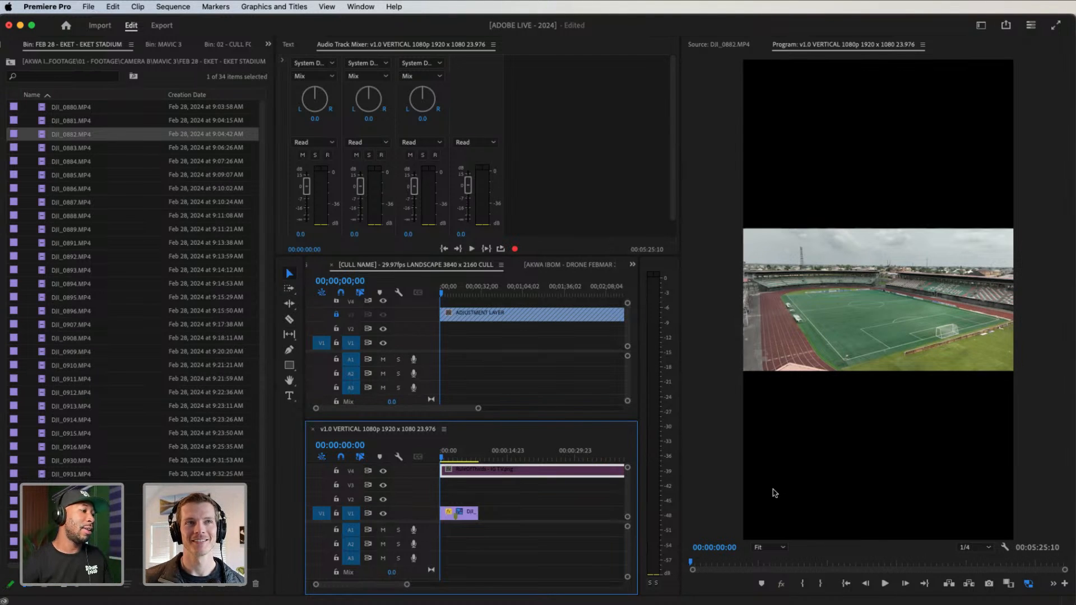
left_click(446, 459)
left_click_drag(447, 460, 400, 460)
key("space")
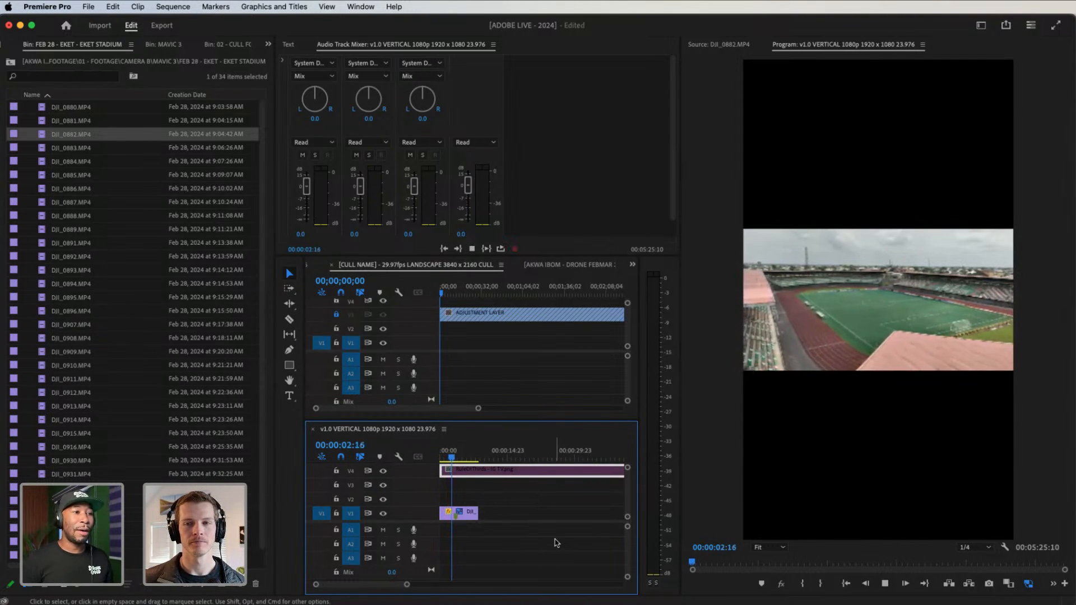
key("space")
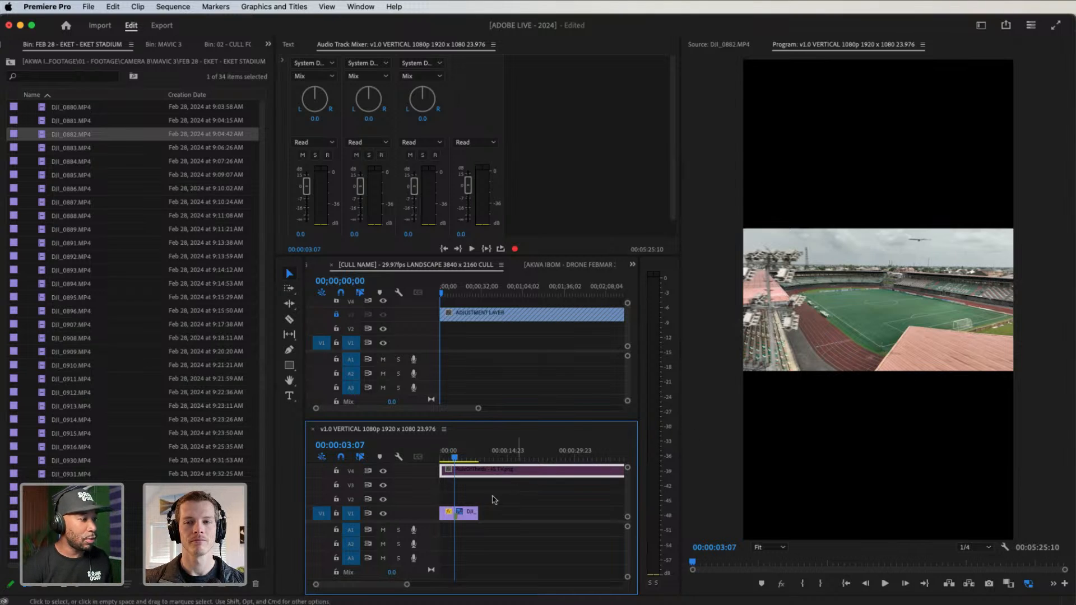
Reframe DJI_0882.MP4 on V1 to fill the vertical frame, with Scale 72.1 and Position 281.0, 960.0
left_click(470, 515)
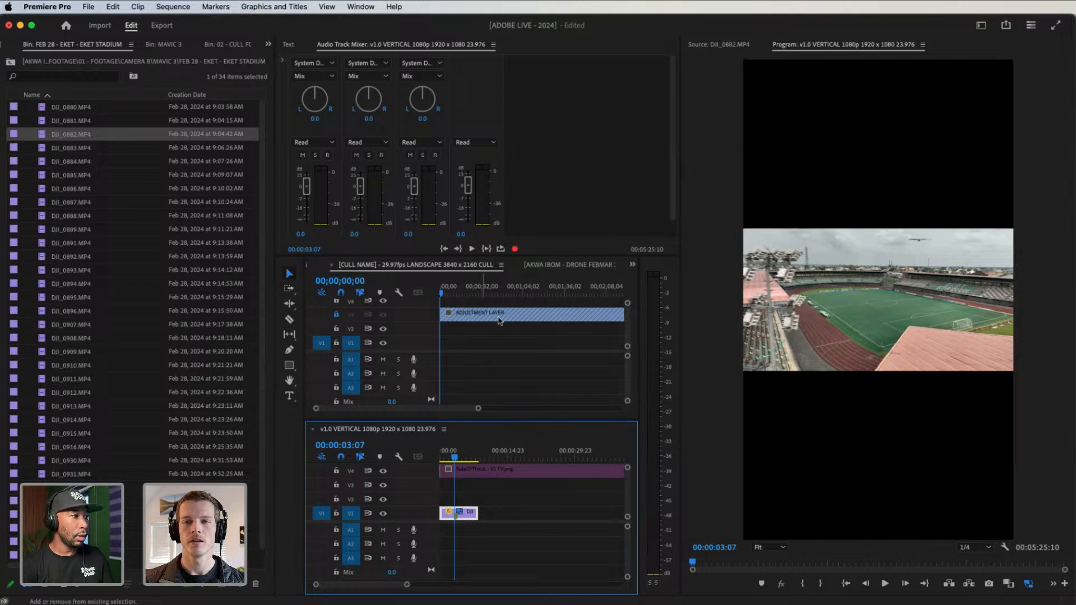
key("shift+5")
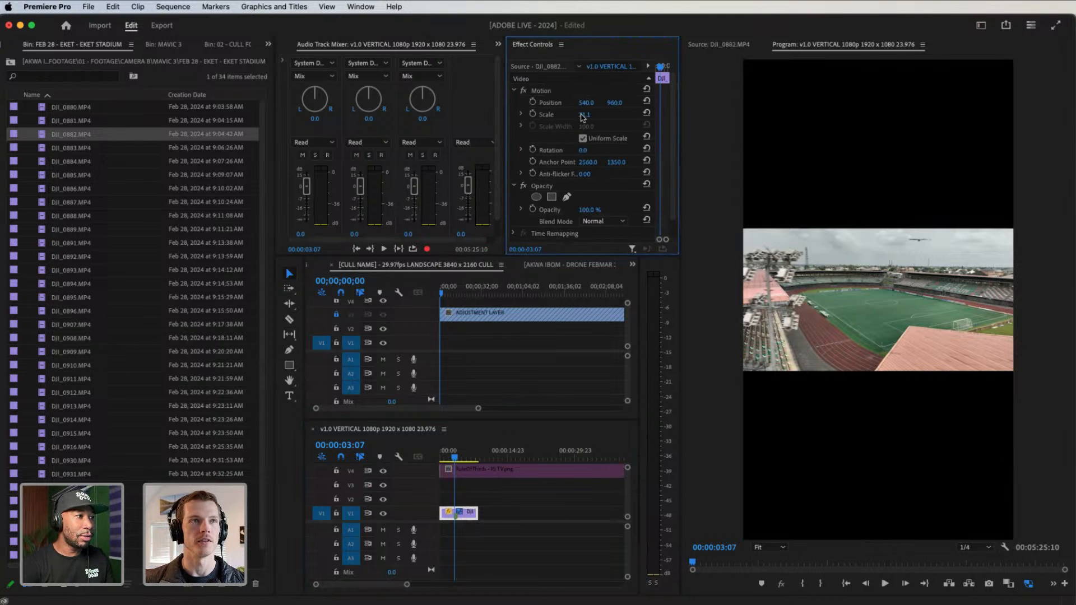
left_click_drag(584, 116, 499, 103)
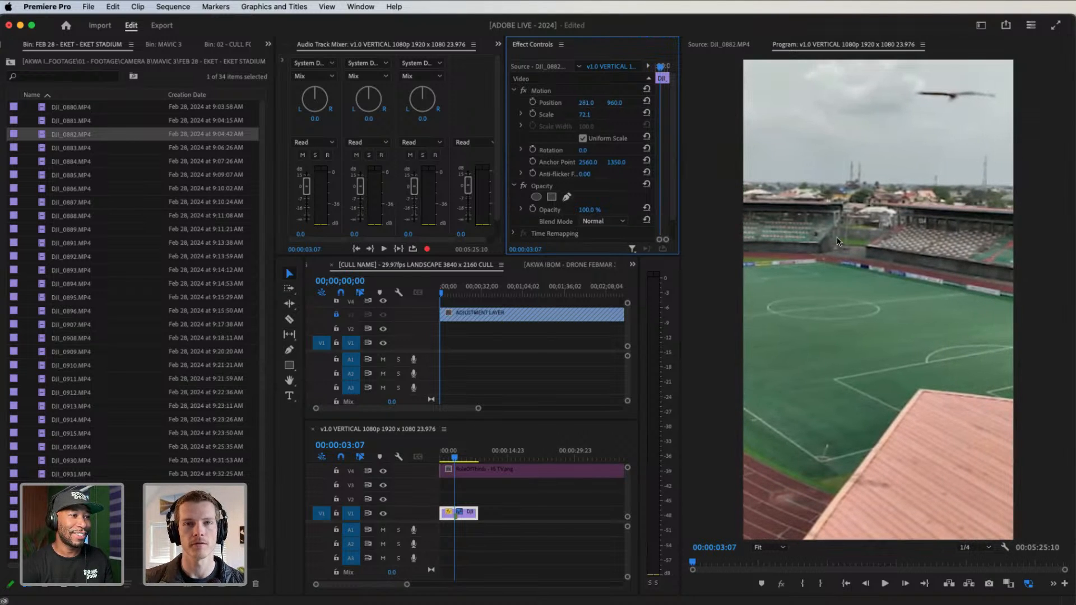
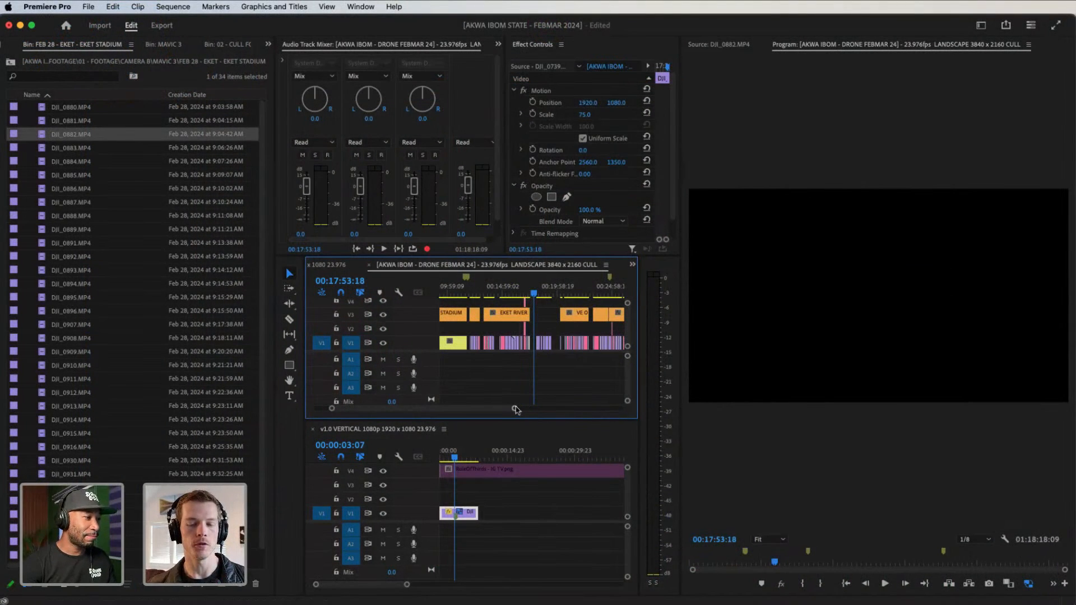
Review the drone cull timeline's EKET RIVER B-ROLL section, scrubbing to 00:16:21:11 and back to 00:13:57:12
left_click_drag(515, 408, 488, 410)
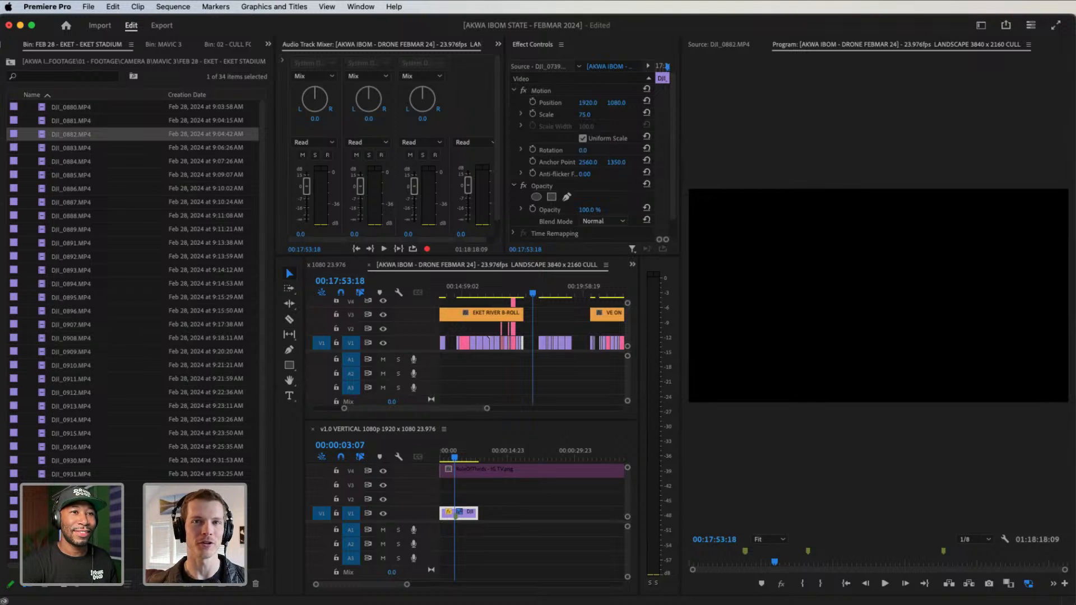
left_click(474, 415)
left_click_drag(487, 409, 473, 412)
left_click_drag(534, 294, 459, 334)
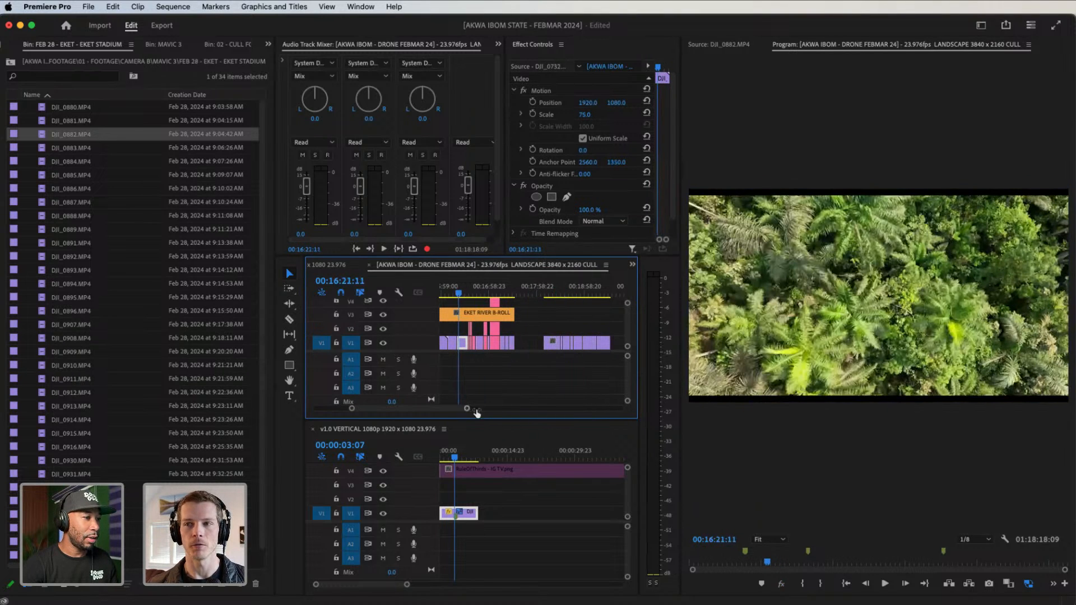
left_click_drag(470, 410, 506, 412)
left_click_drag(534, 294, 500, 310)
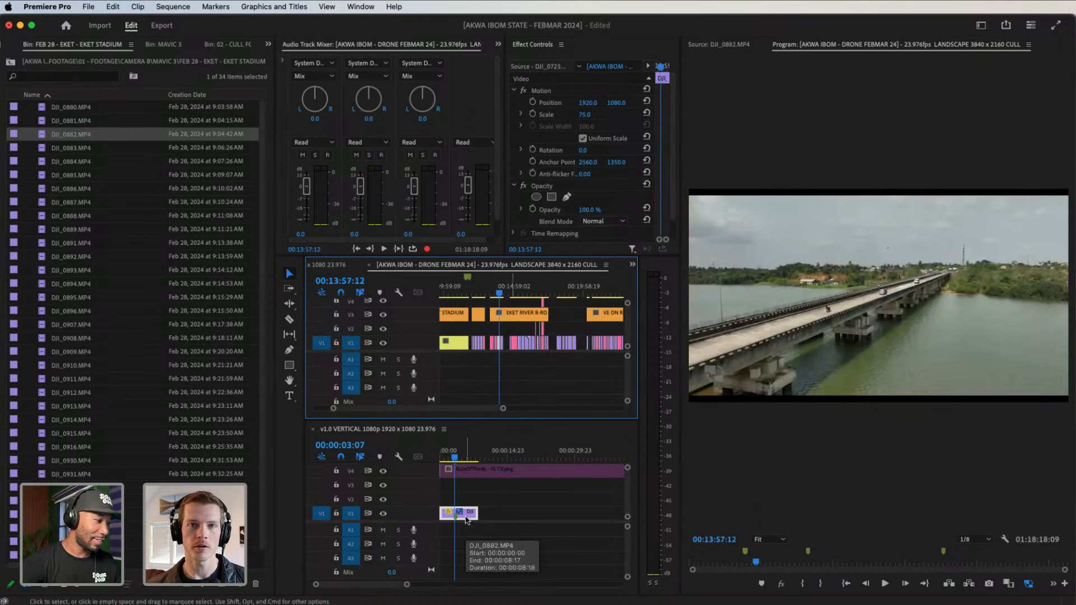
Delete the DJI_0882.MP4 clip from V1 of the v1.0 VERTICAL sequence
left_click(466, 515)
key("Delete")
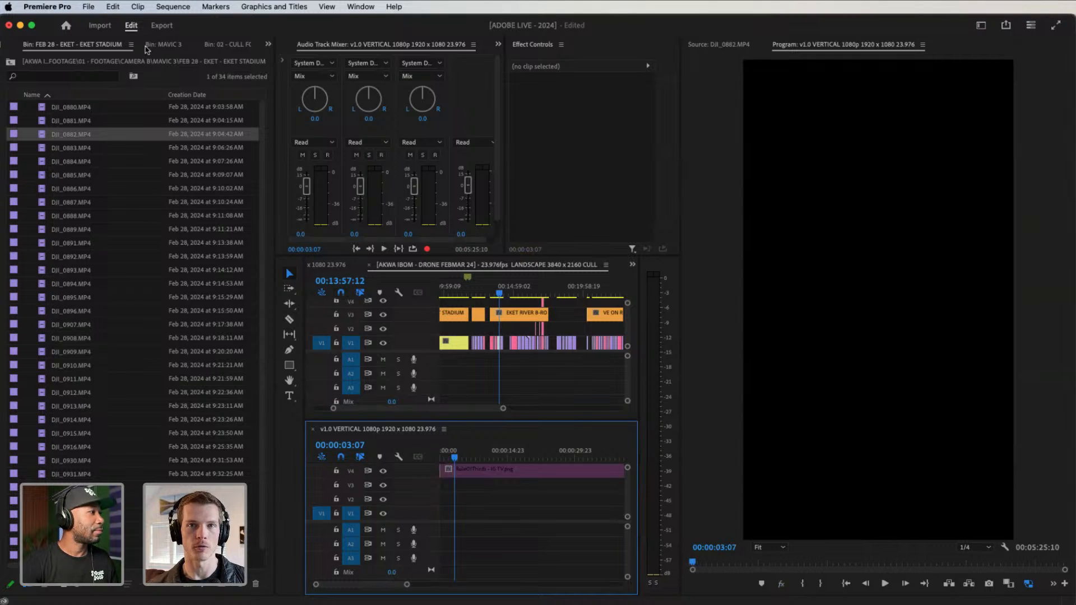
Close all other open bins, keeping only the FEB 28 - EKET - EKET STADIUM bin
right_click(147, 50)
left_click(166, 79)
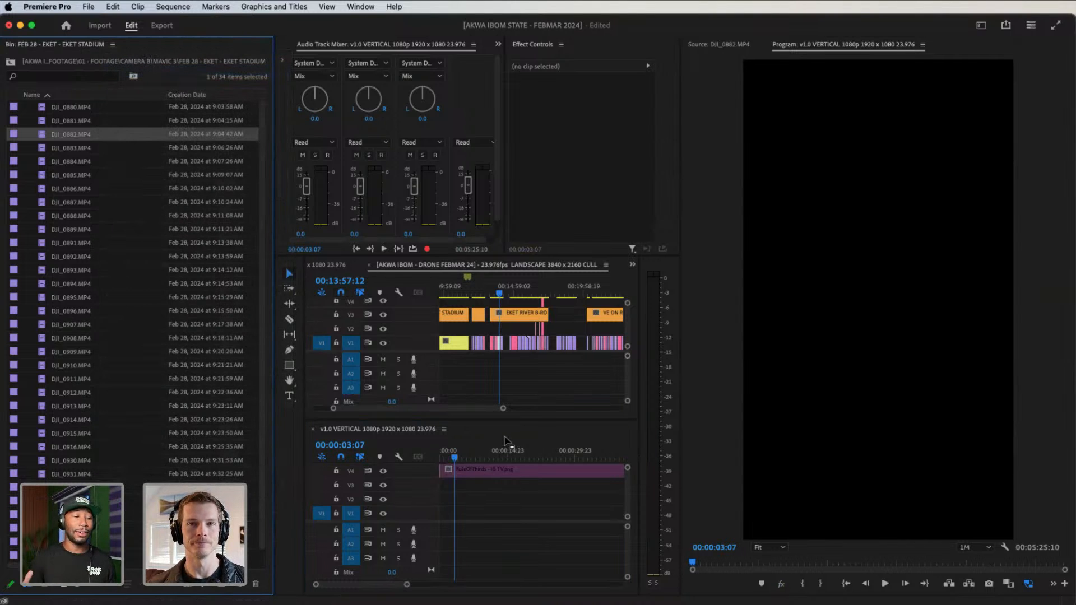
Play the drone cull timeline through its EKET RIVER B-ROLL section
left_click(517, 289)
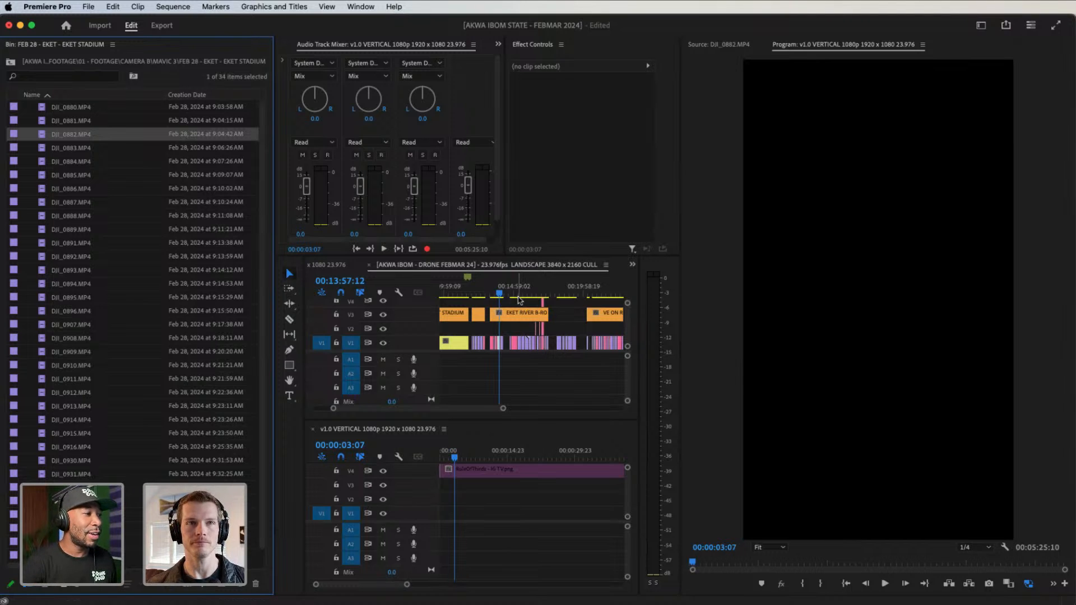
key("space")
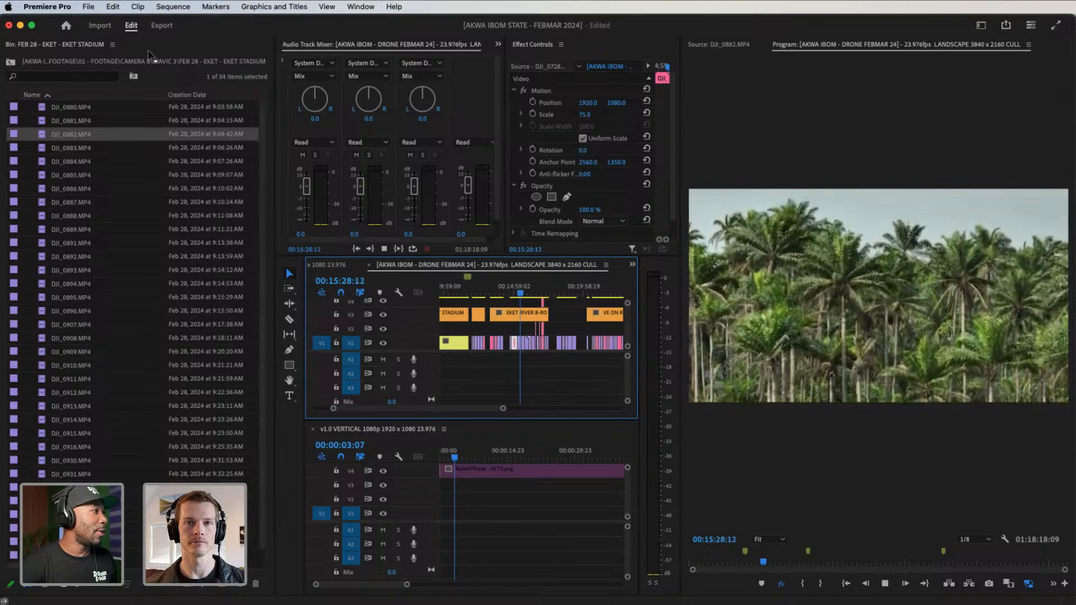
Navigate the bin up to the project root, collapse the 02 - FOOTAGE and 00 - MEDIA folders, and sort the items by name descending
left_click(10, 61)
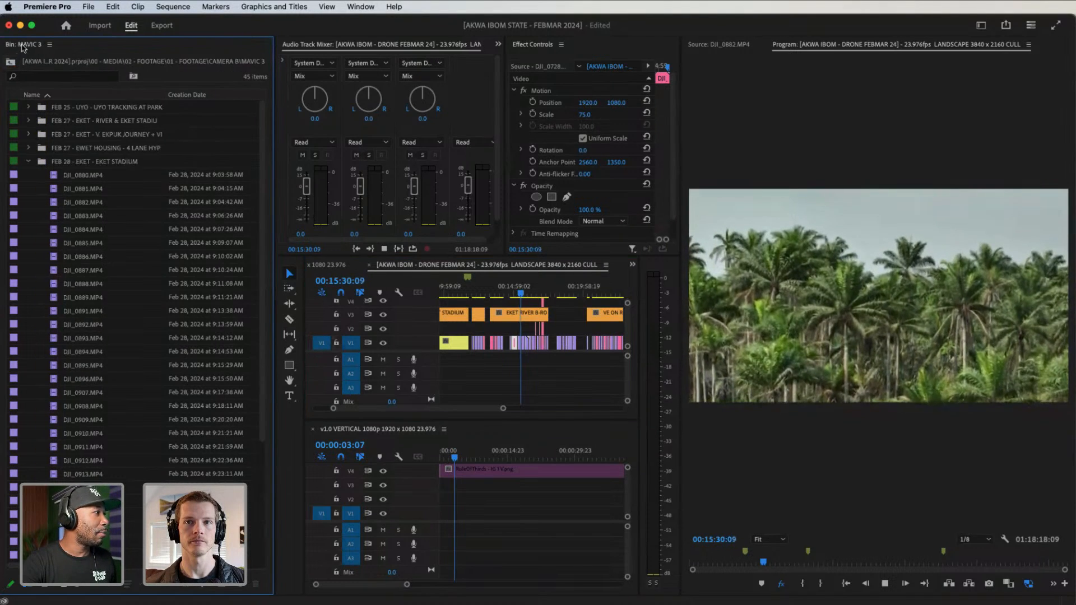
left_click(10, 61)
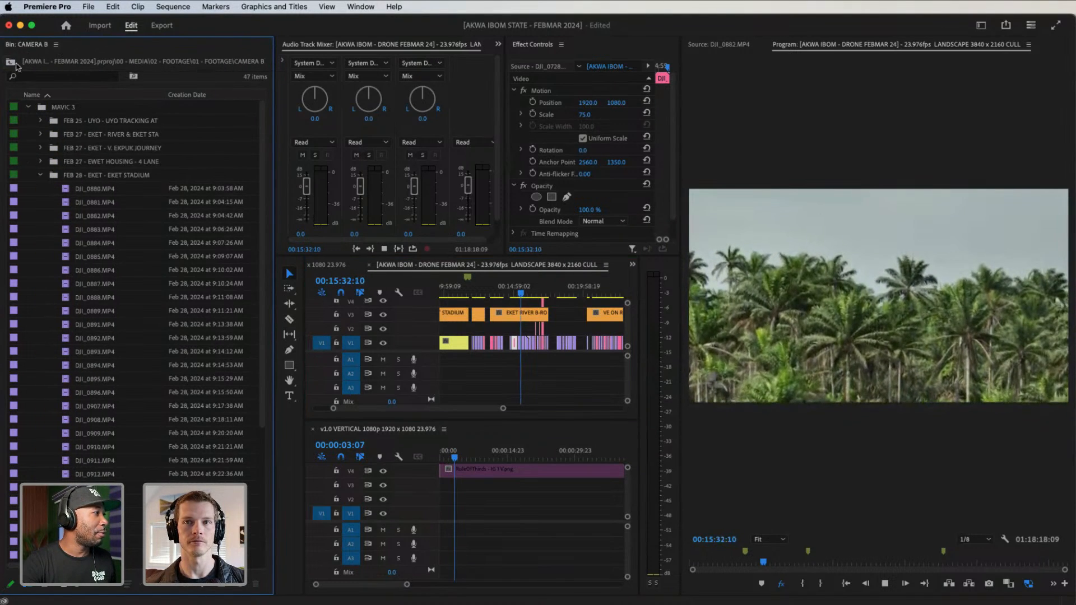
left_click(15, 65)
left_click(15, 65)
left_click(15, 64)
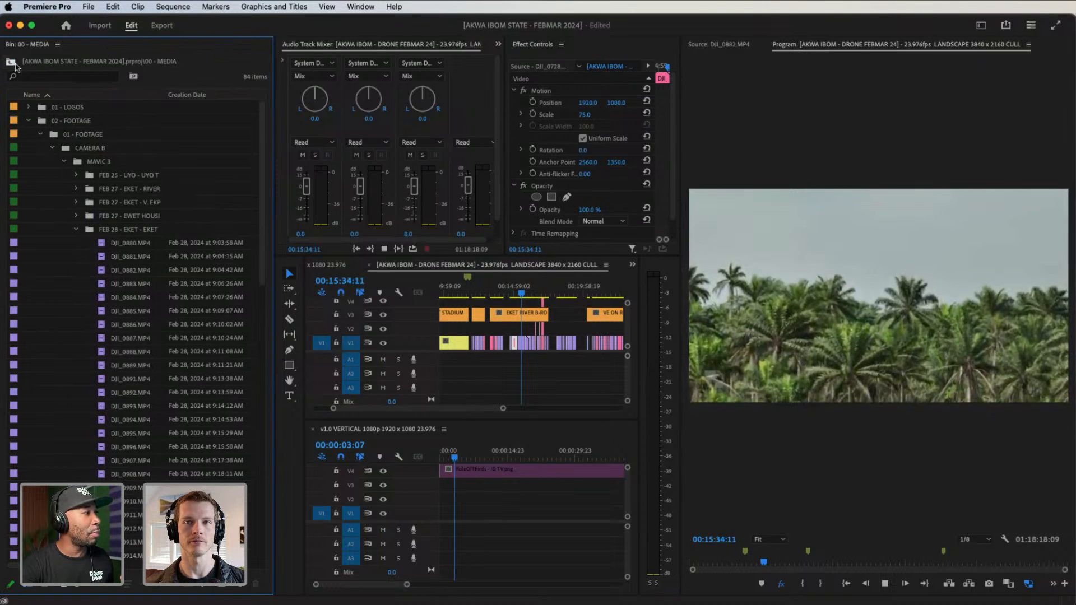
left_click(15, 64)
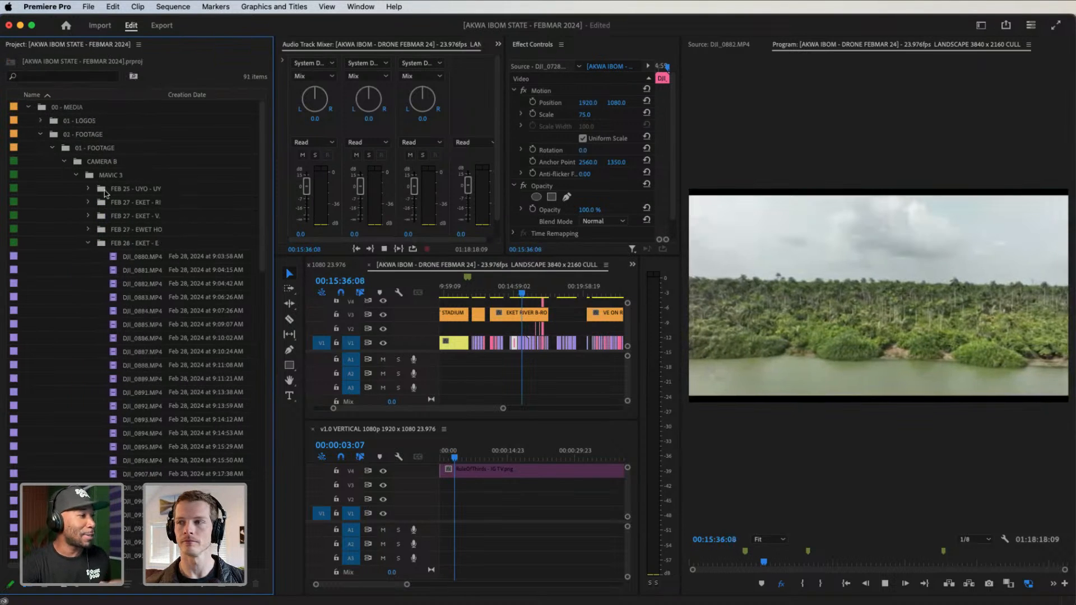
left_click(41, 134)
left_click(29, 107)
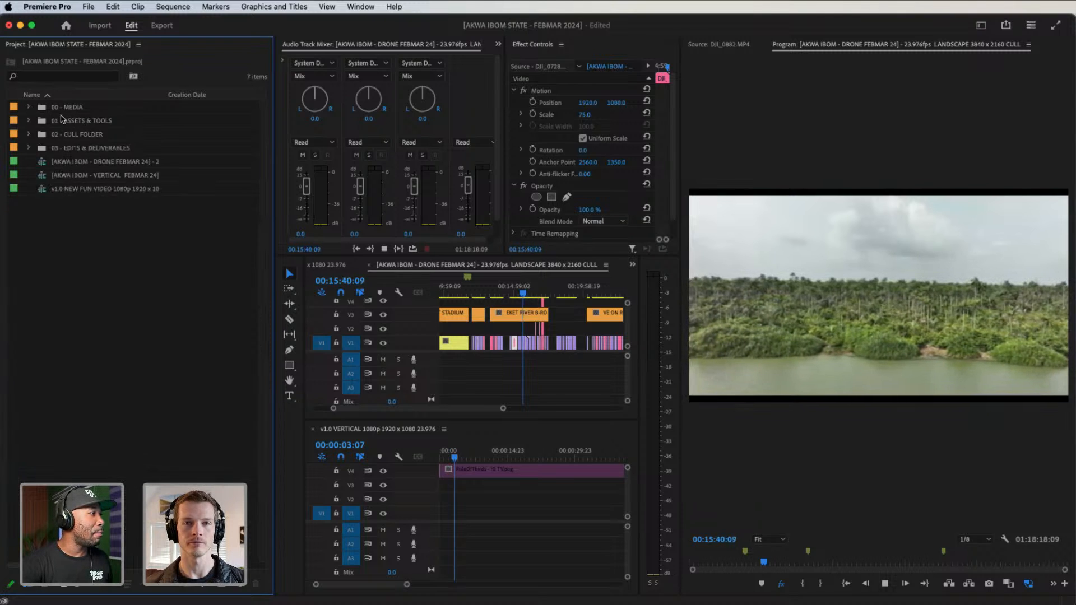
left_click(42, 95)
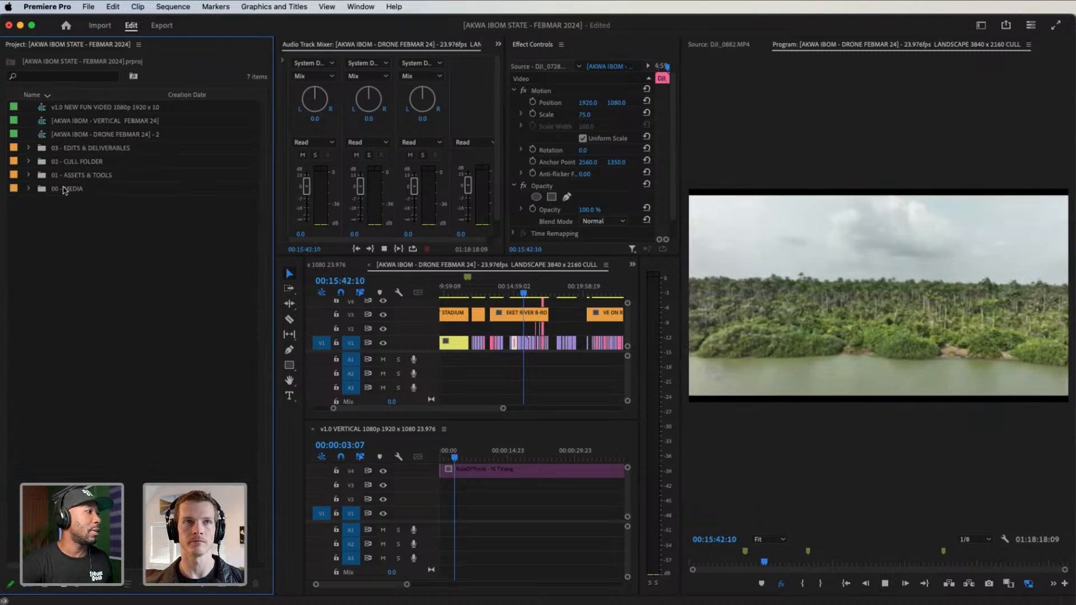
Open the 05 - MUSIC bin inside 00 - MEDIA and load the ES_Exits track in the Source monitor
double_click(64, 190)
left_click(78, 164)
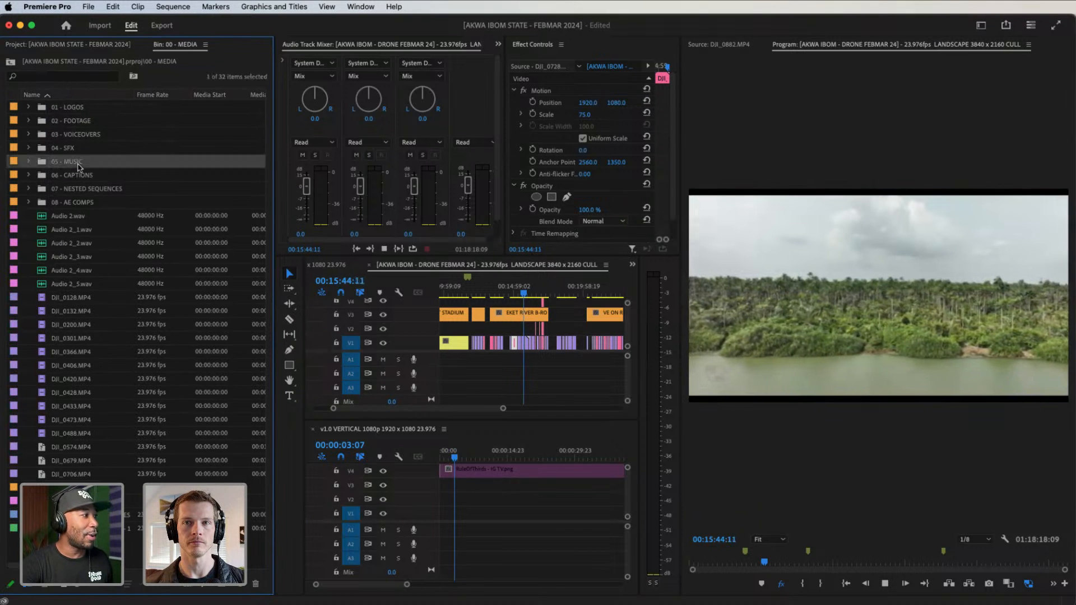
double_click(78, 163)
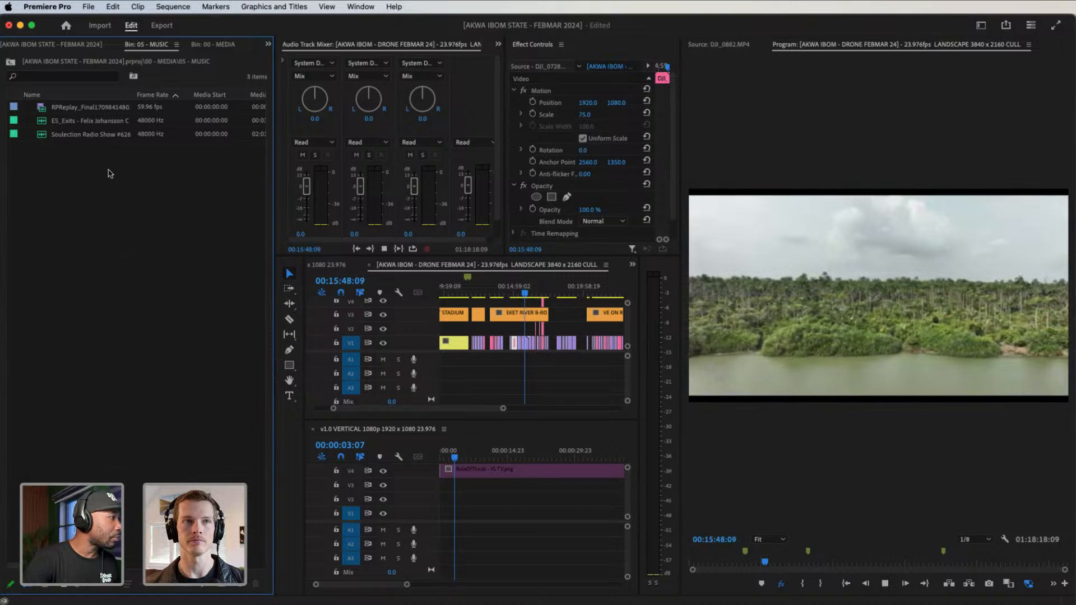
double_click(13, 121)
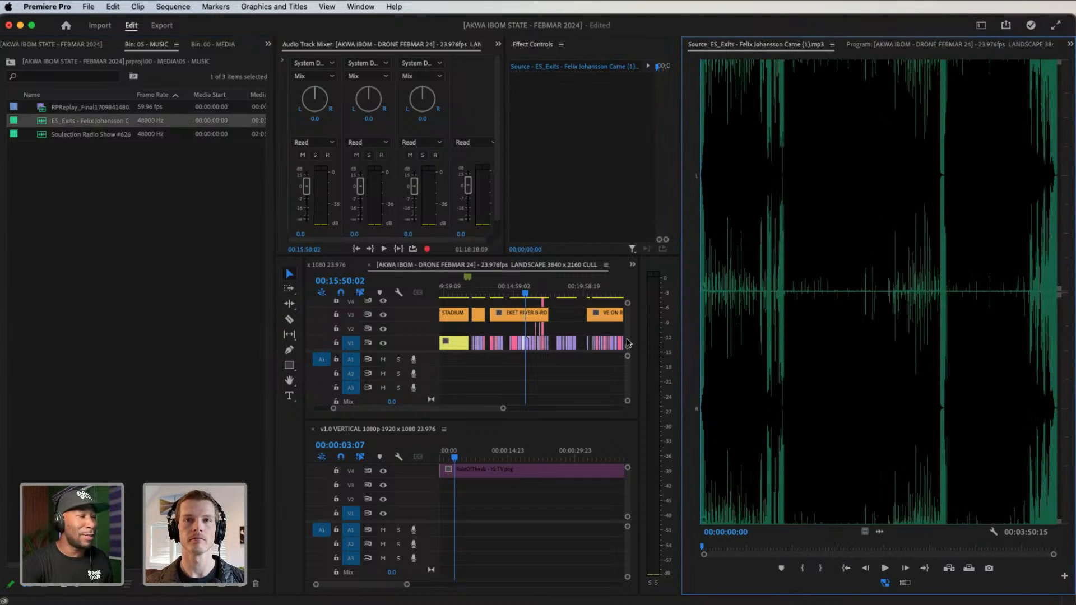
left_click(124, 193)
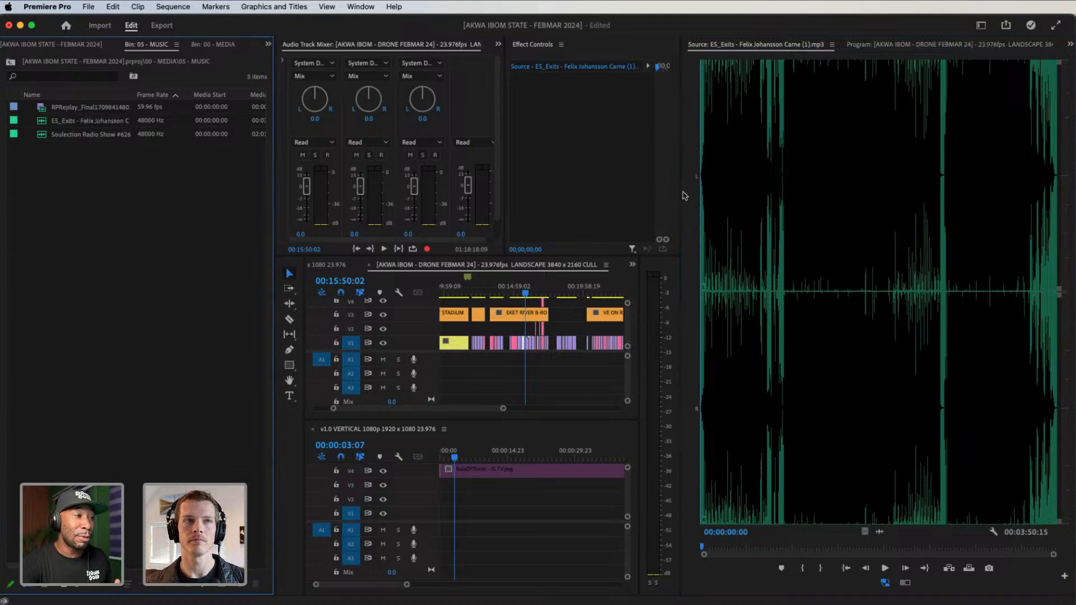
Widen the audio meters and place the ES_Exits track on A1 at the start of the v1.0 VERTICAL sequence
left_click_drag(680, 195, 724, 194)
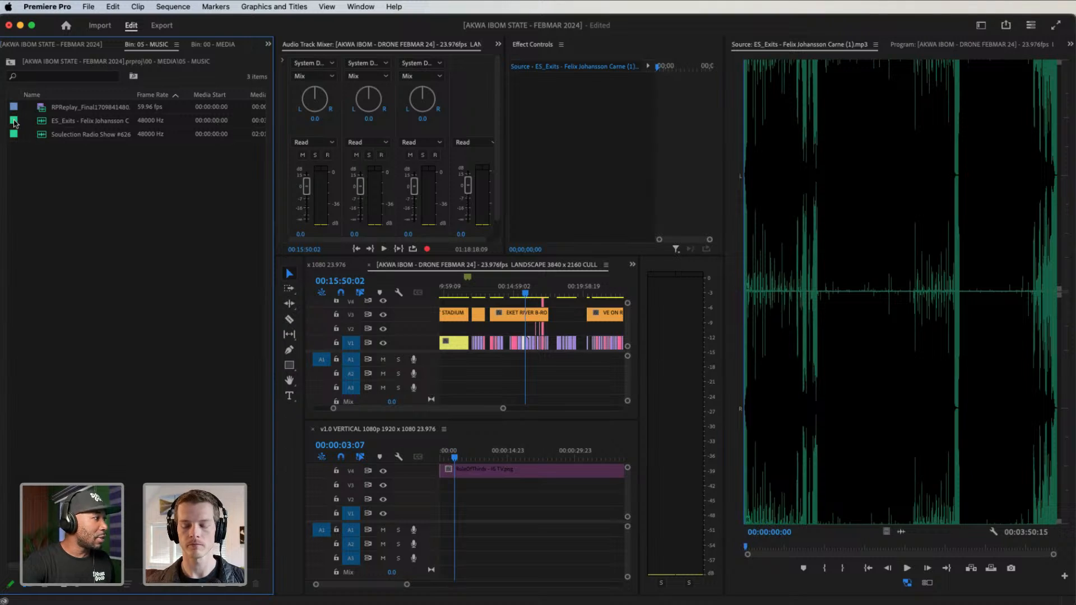
left_click(15, 122)
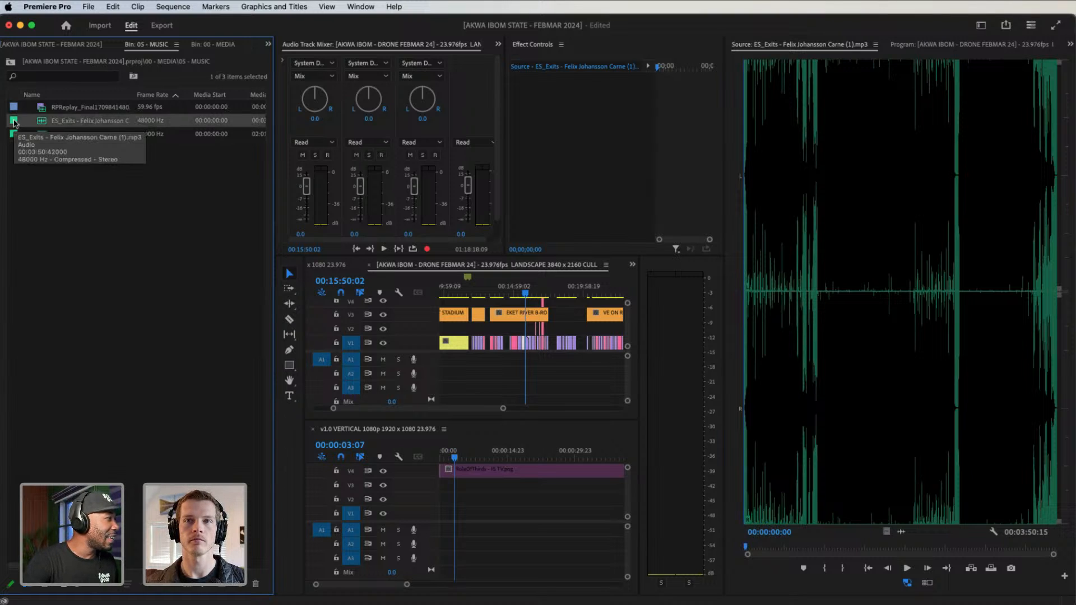
left_click_drag(529, 527, 386, 462)
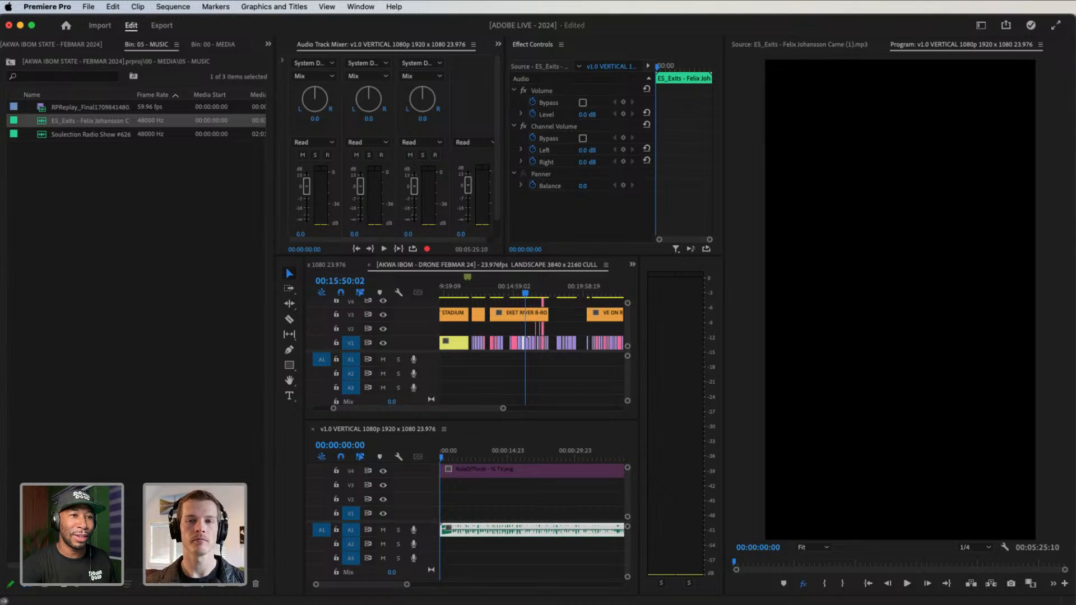
Play the v1.0 VERTICAL sequence from its start and lower the Audio 1 track volume to -6.0 dB
left_click(432, 461)
key("space")
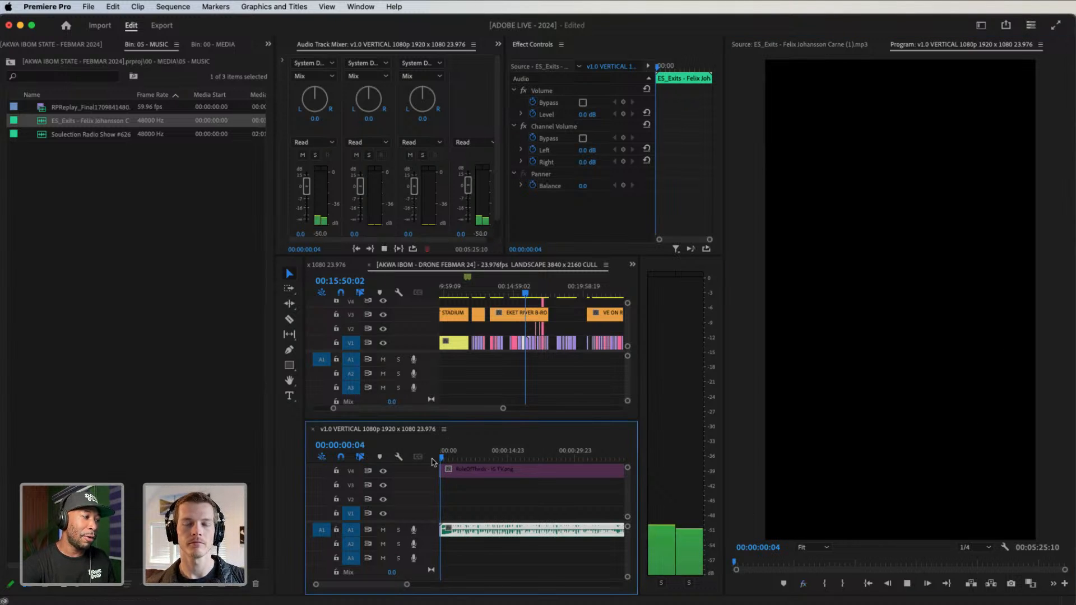
left_click_drag(403, 585, 387, 585)
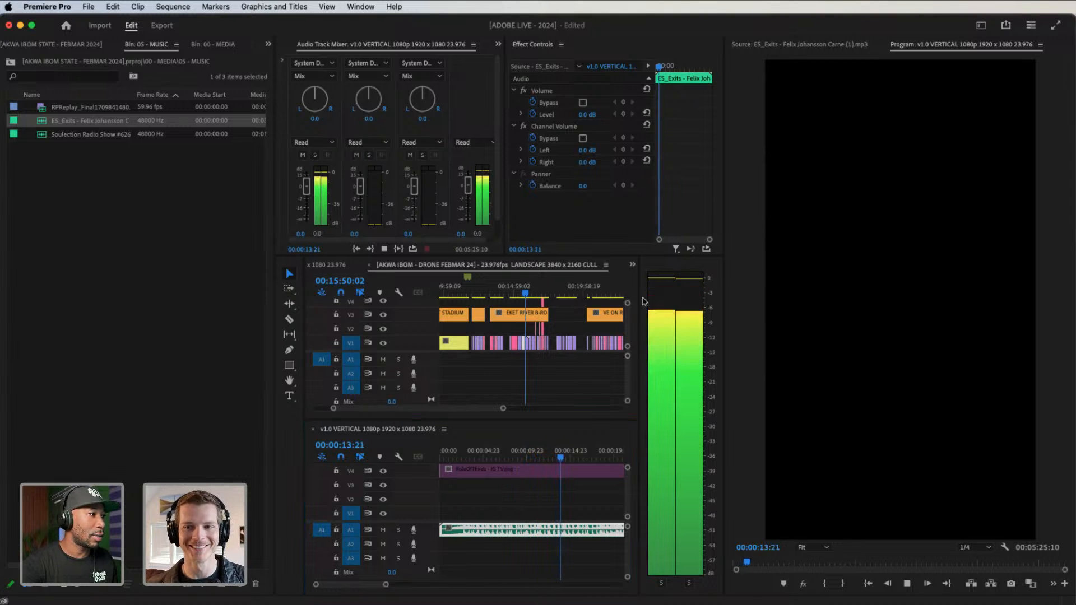
left_click_drag(309, 191, 311, 199)
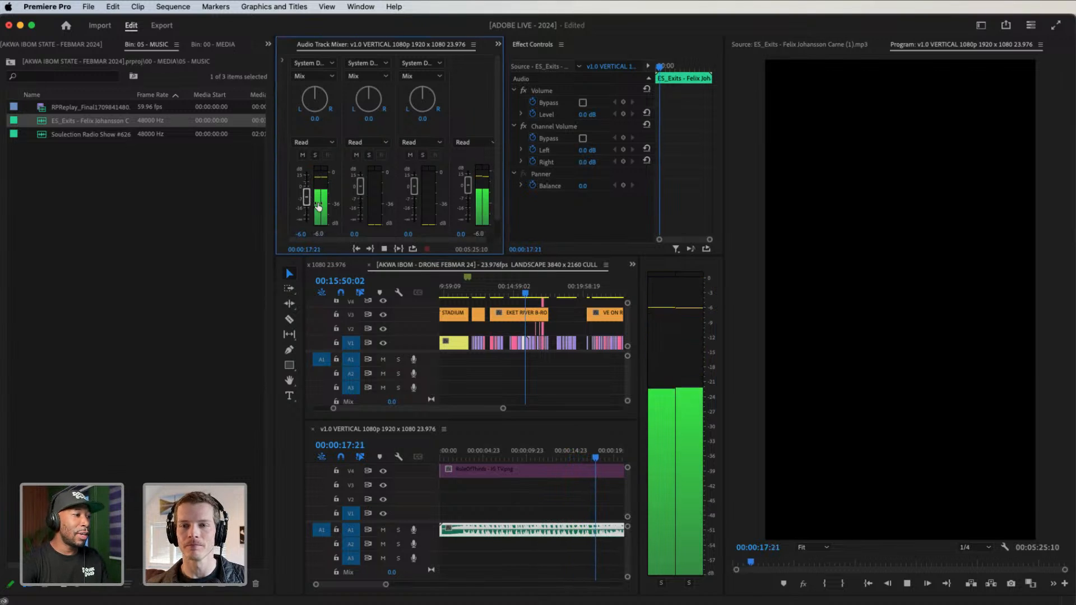
key("space")
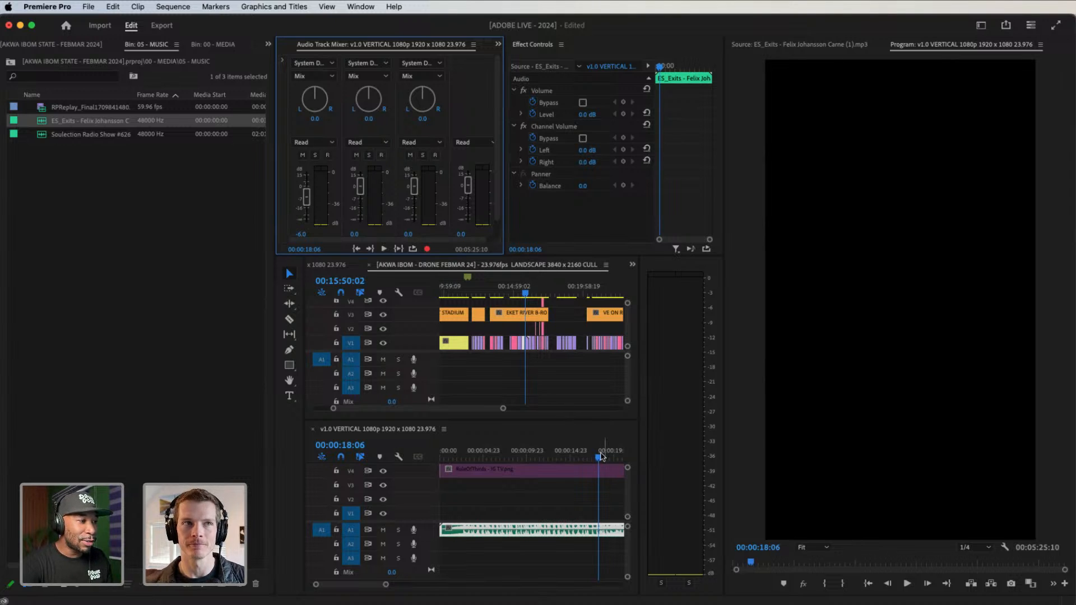
Scrub the vertical sequence back to 00:00:15:06 and make the Audio Track Mixer taller to show its full faders and track names
left_click_drag(601, 457, 574, 460)
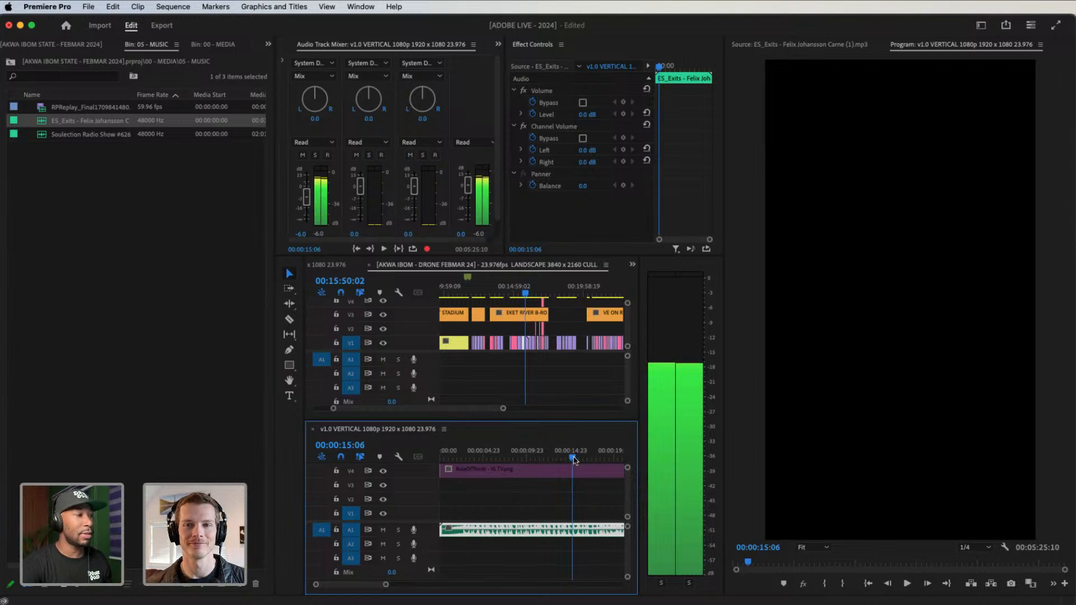
left_click_drag(443, 257, 443, 335)
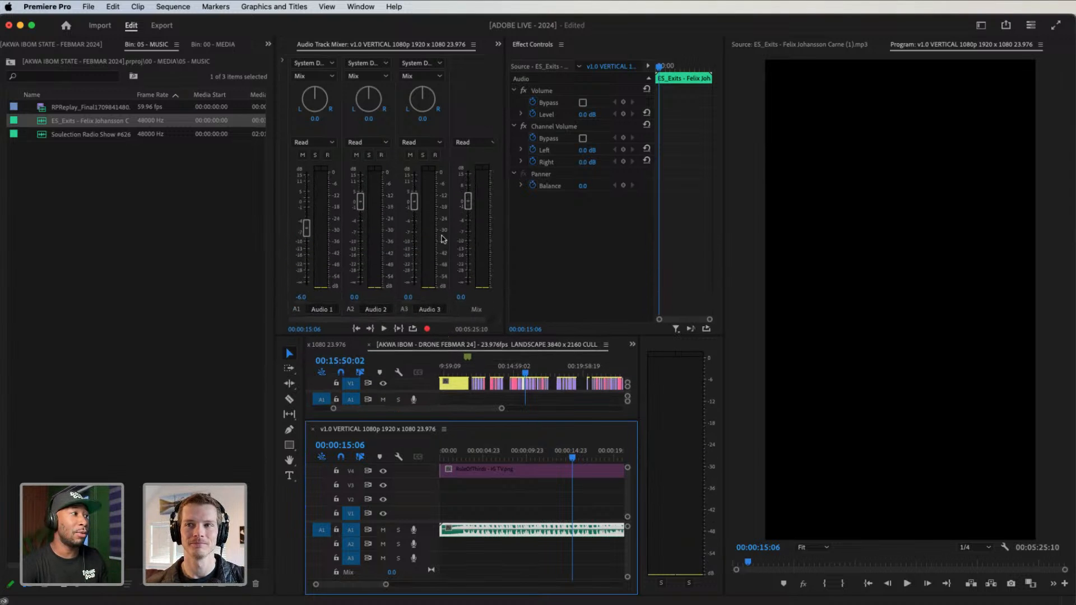
left_click(343, 49)
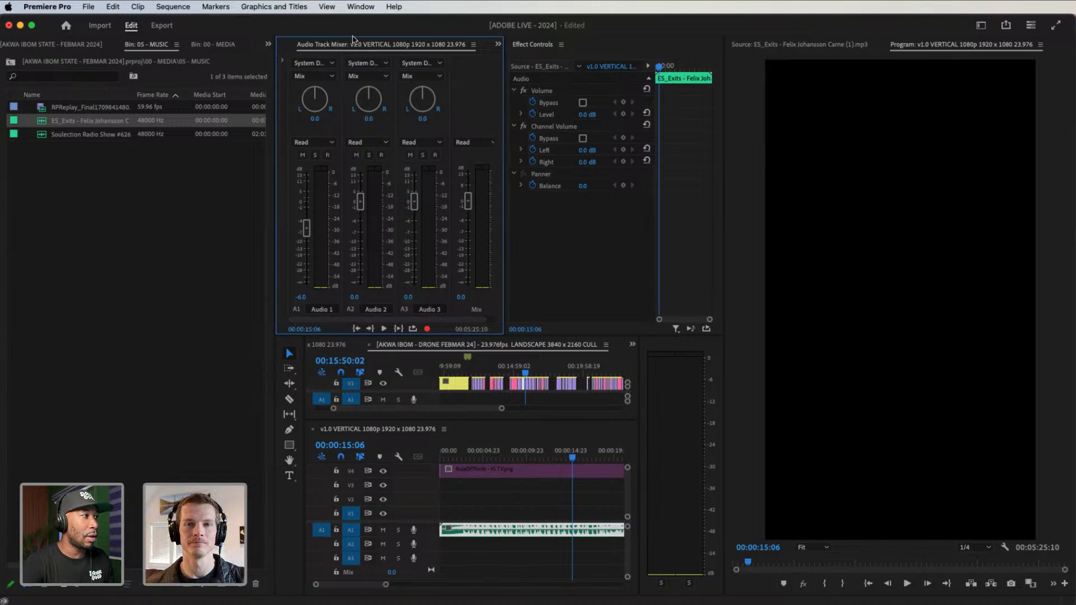
Look up where the Audio Track Mixer is enabled and which sequences it can be shown for
left_click(367, 8)
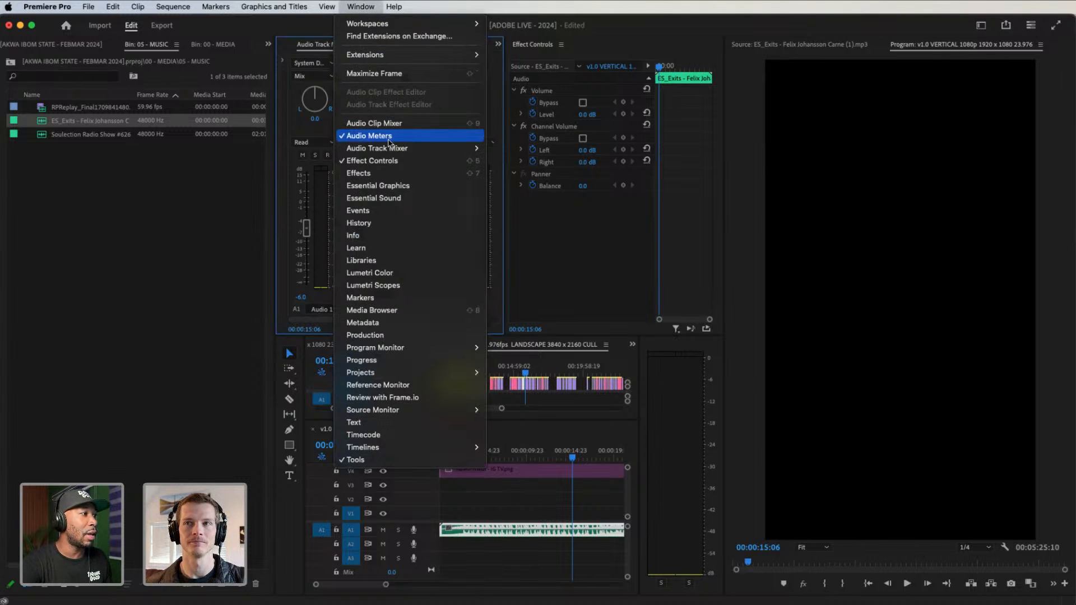
mouse_move(405, 152)
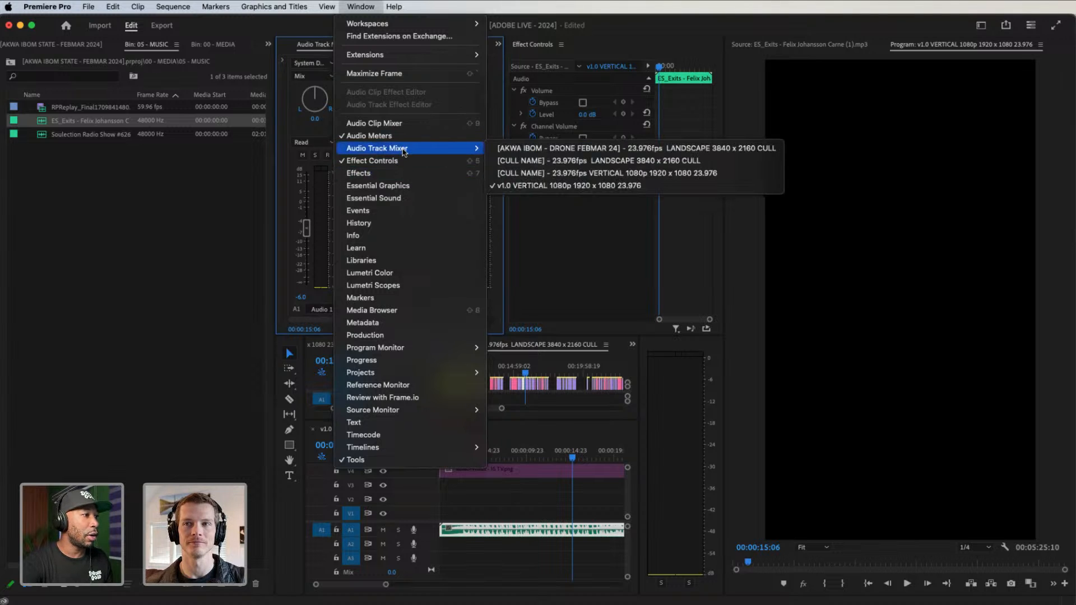
left_click(543, 250)
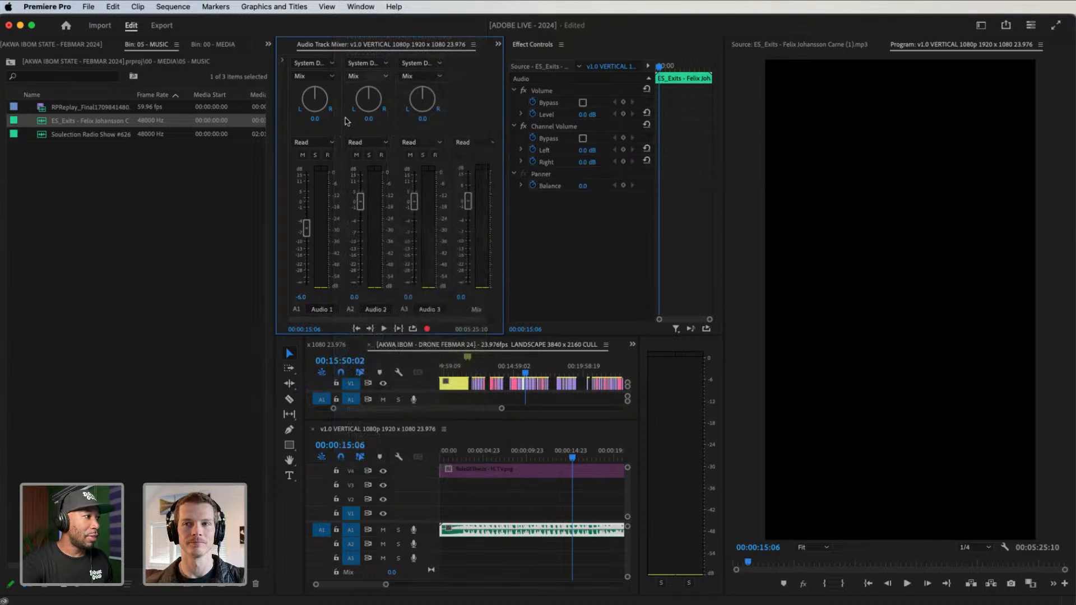
Lower the Audio 1 track volume to -12.7 dB while playing the vertical sequence from its start
left_click_drag(307, 228, 309, 246)
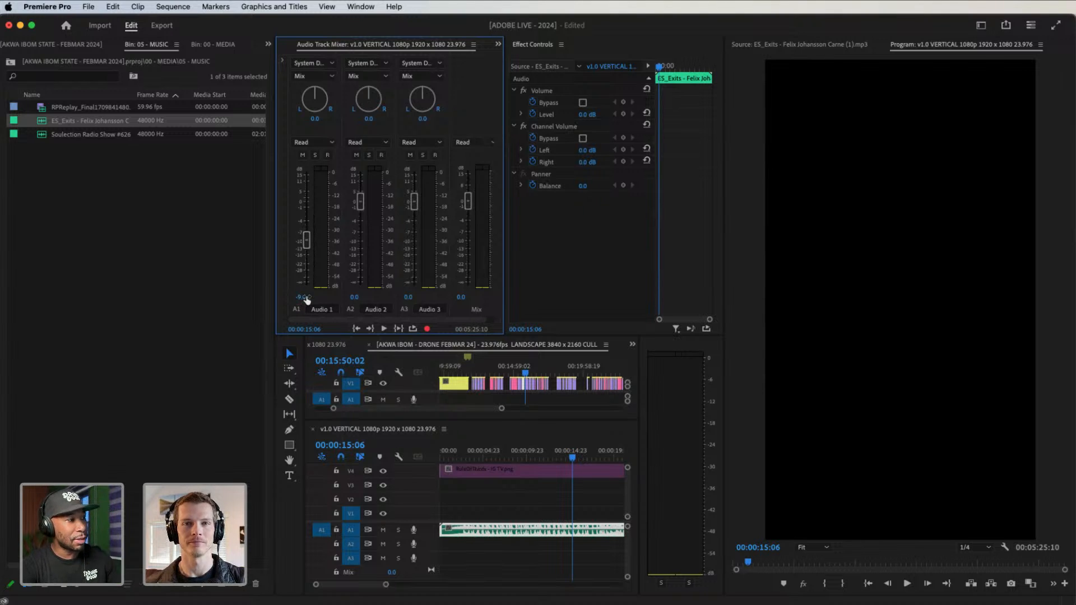
left_click_drag(541, 453, 433, 453)
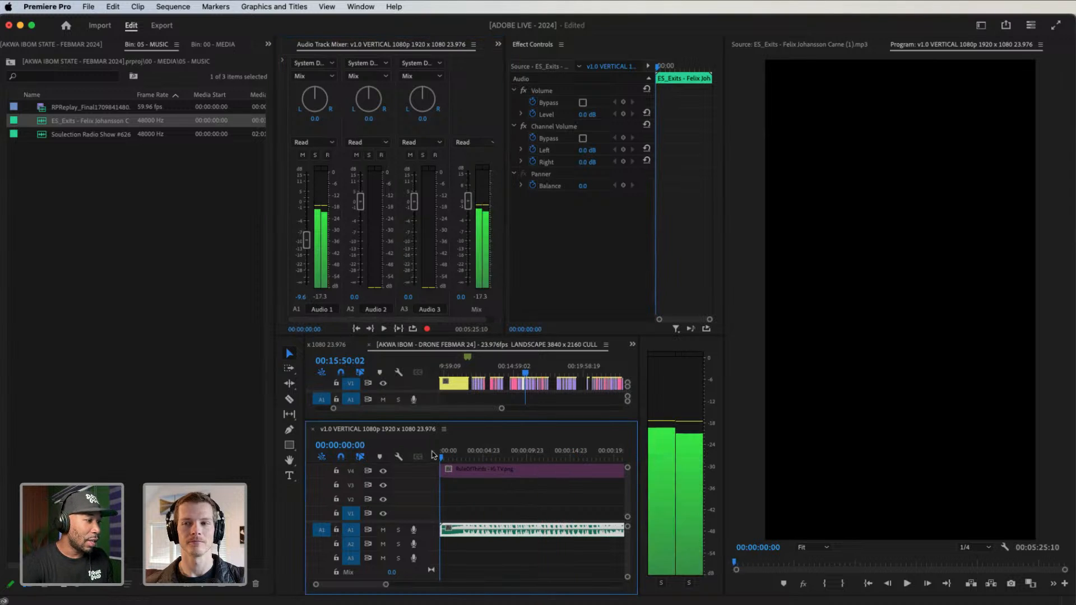
key("space")
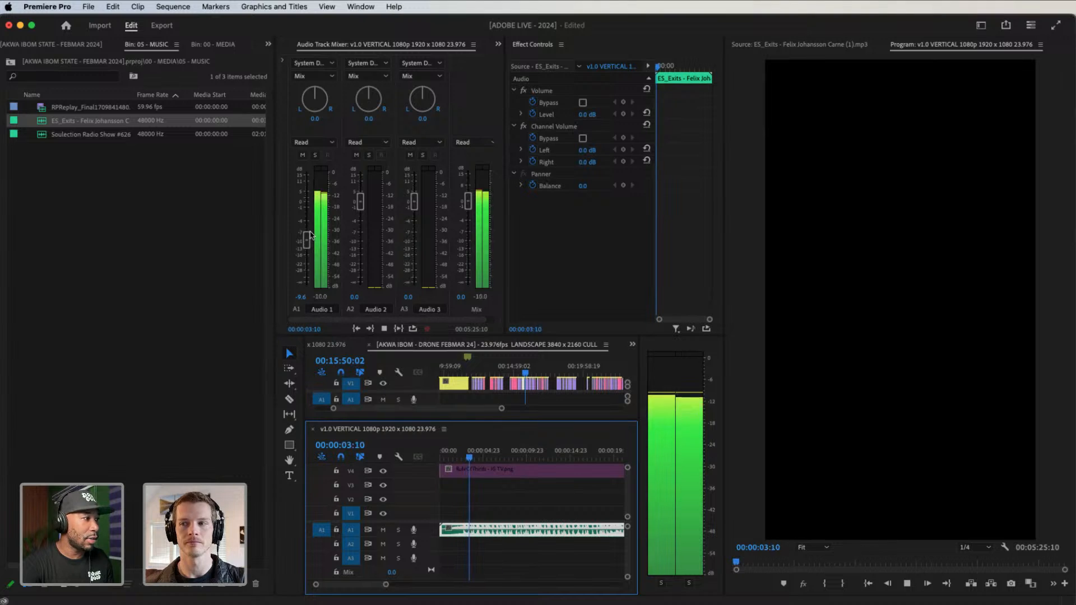
left_click_drag(310, 232, 310, 240)
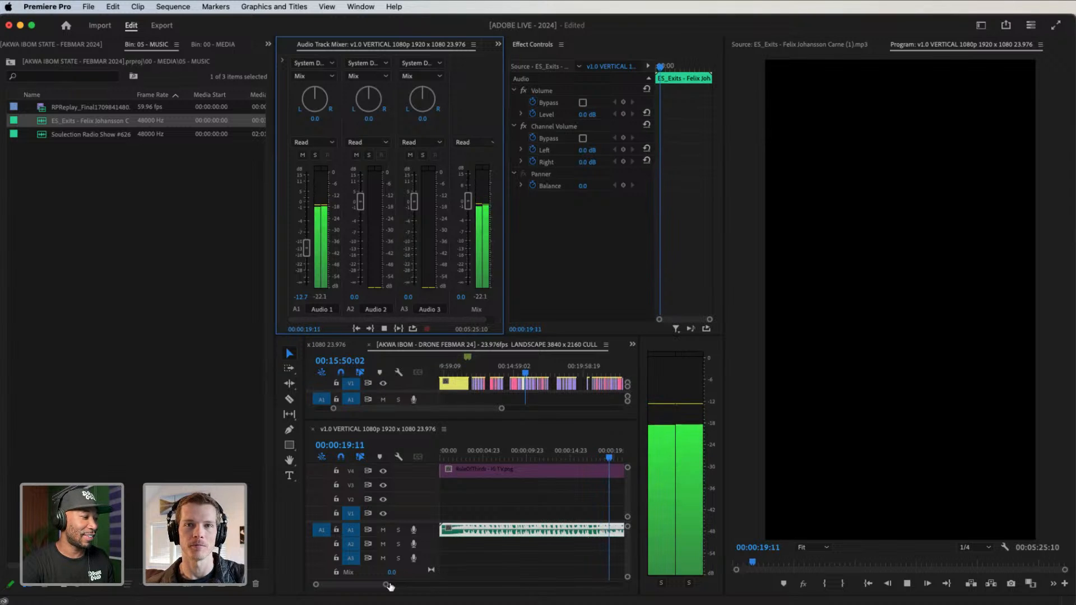
left_click_drag(387, 585, 416, 585)
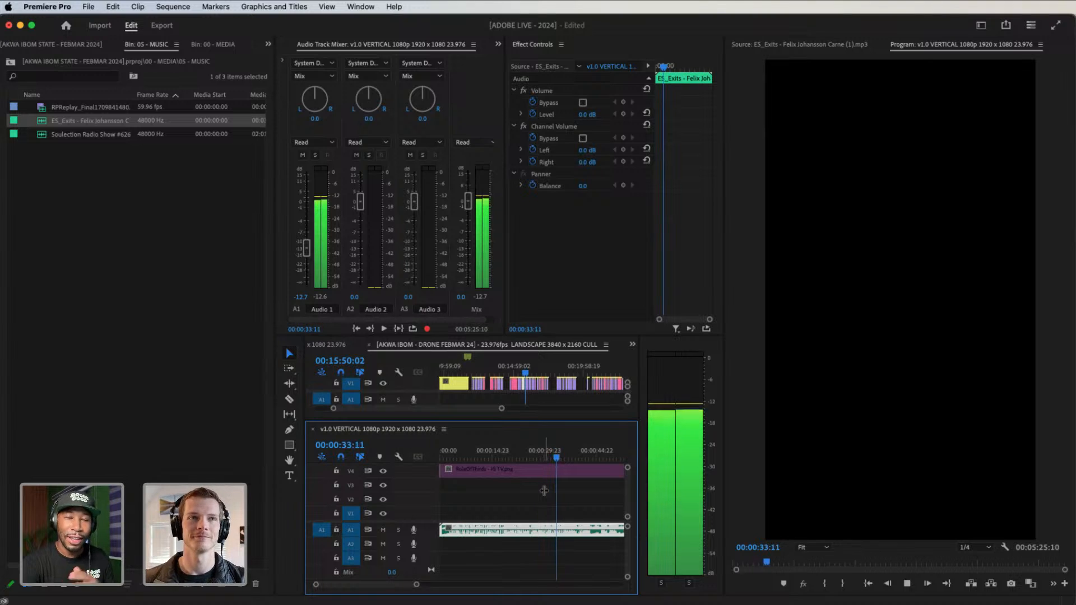
Return to the sequence start, play the music from 00:00:02:22 to 00:00:07:15, and turn down the system volume
key("Home")
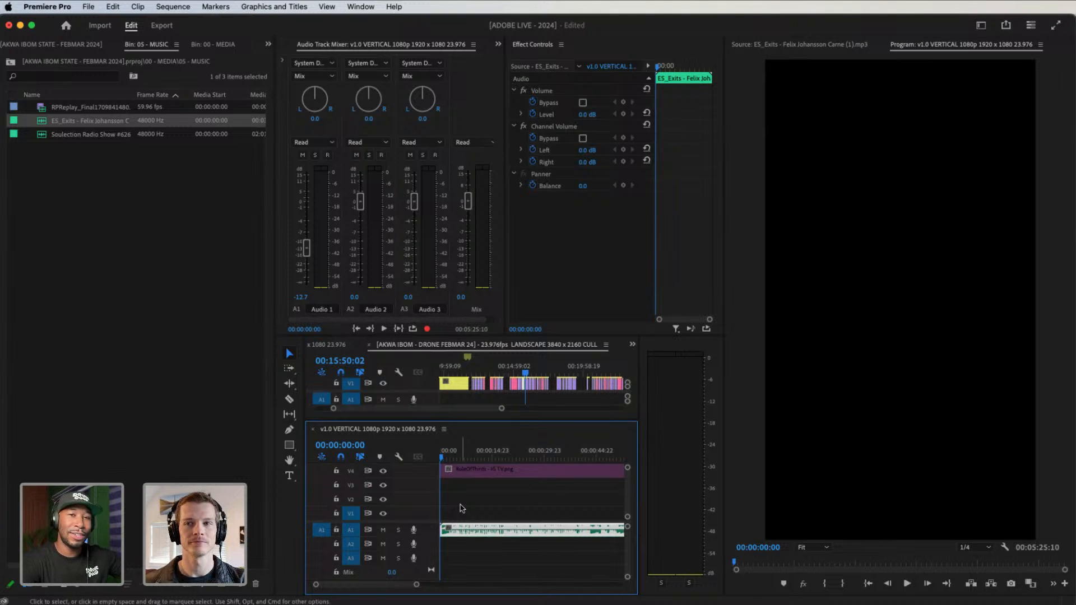
left_click_drag(446, 454, 452, 458)
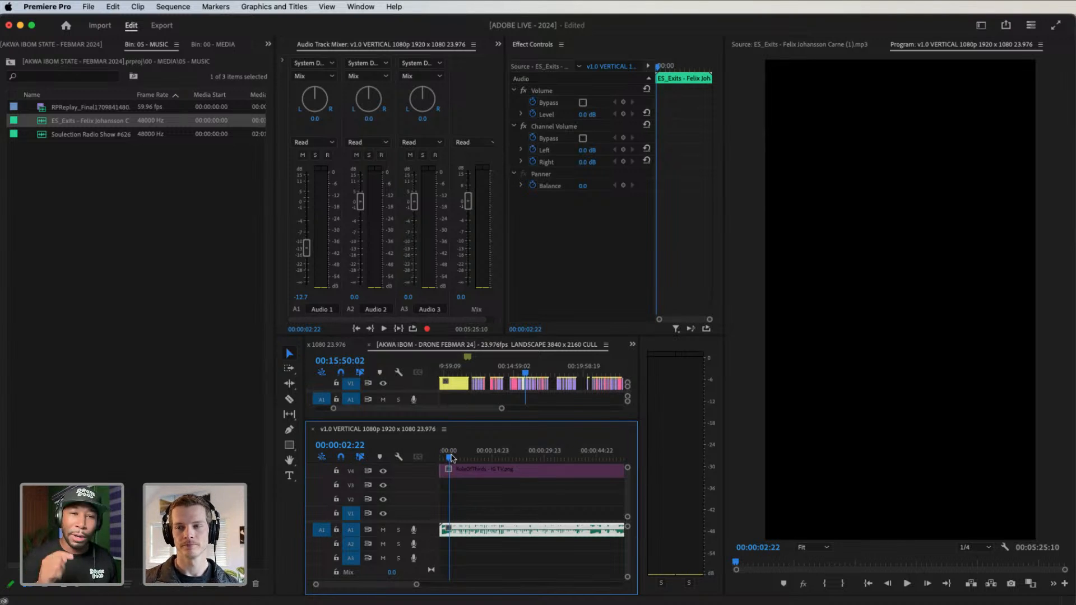
key("space")
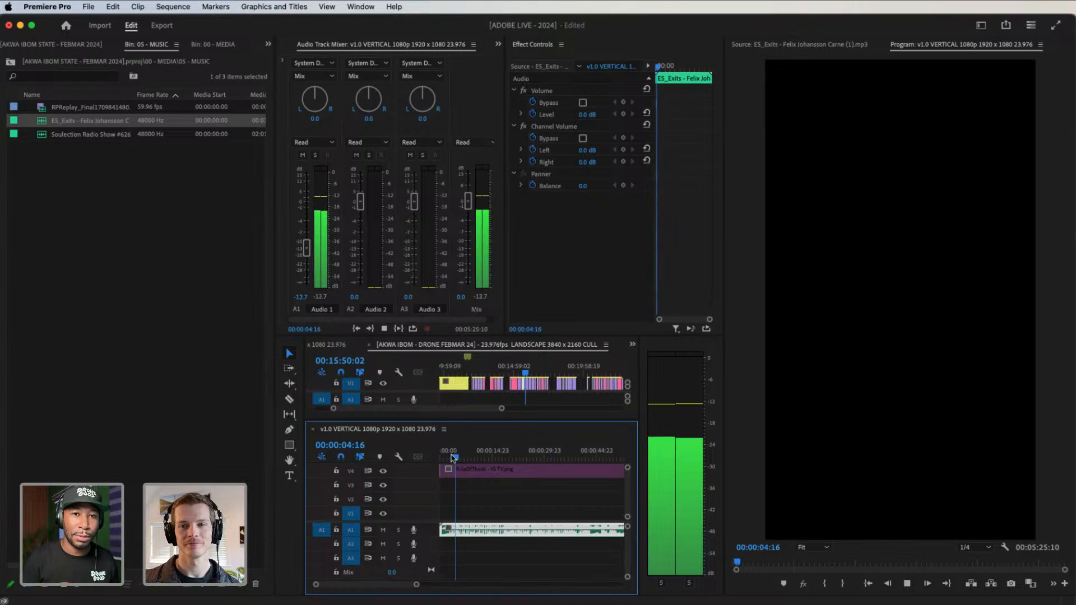
key("XF86AudioLowerVolume")
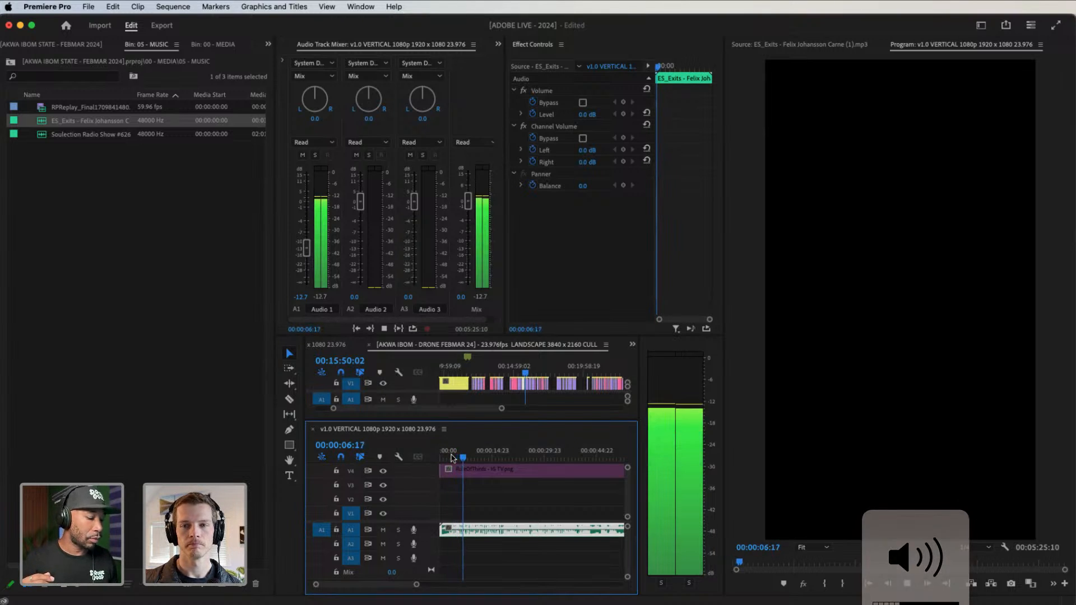
key("space")
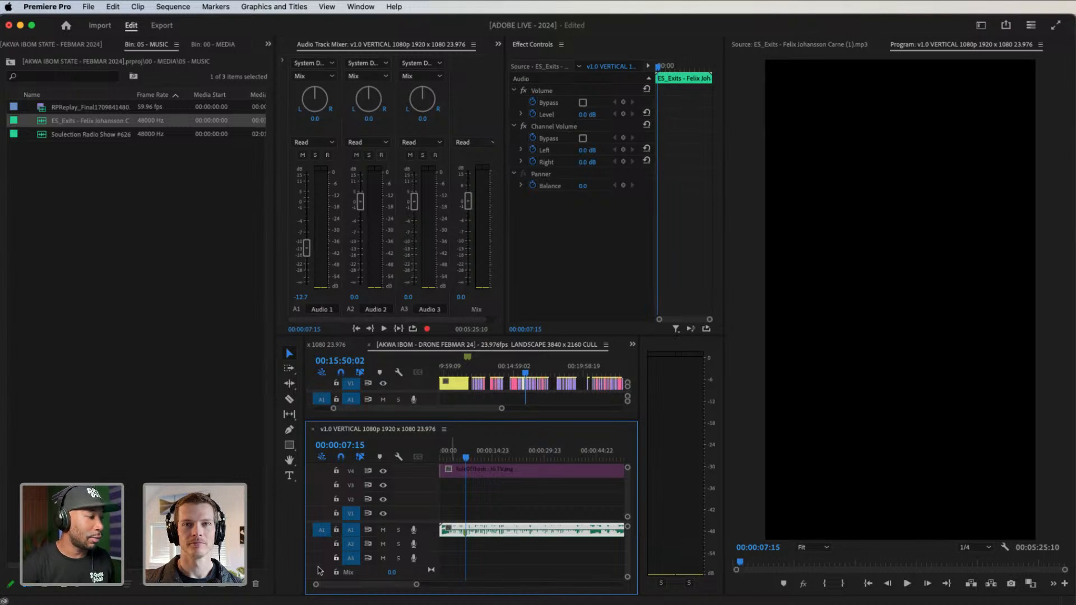
Play the vertical sequence from 00:00:06:16 to 00:00:17:01, adding markers to the music clip on the beats
left_click_drag(417, 584, 394, 591)
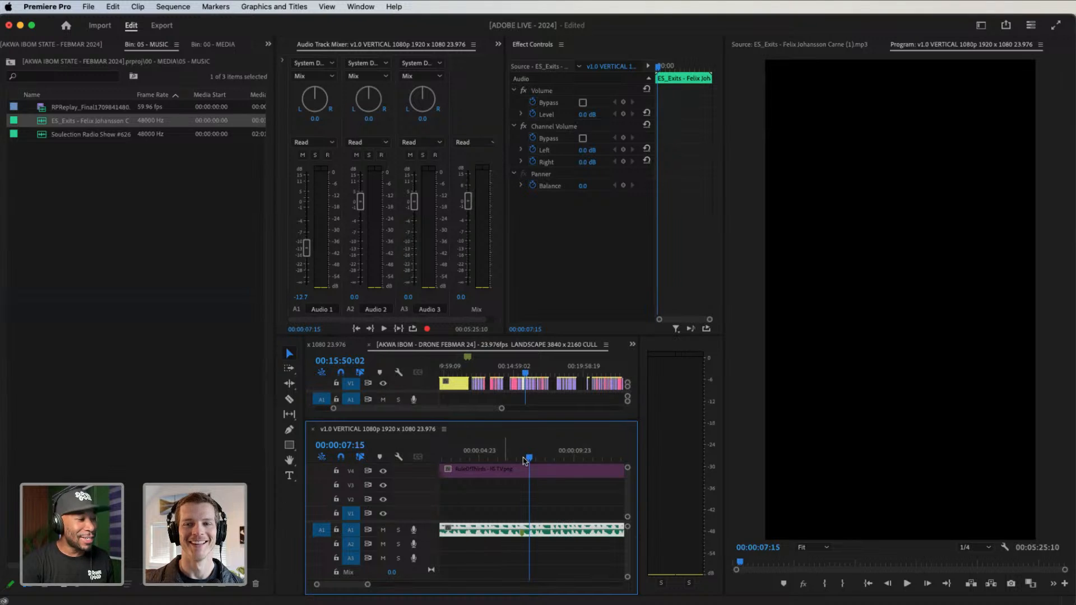
left_click_drag(525, 460, 514, 476)
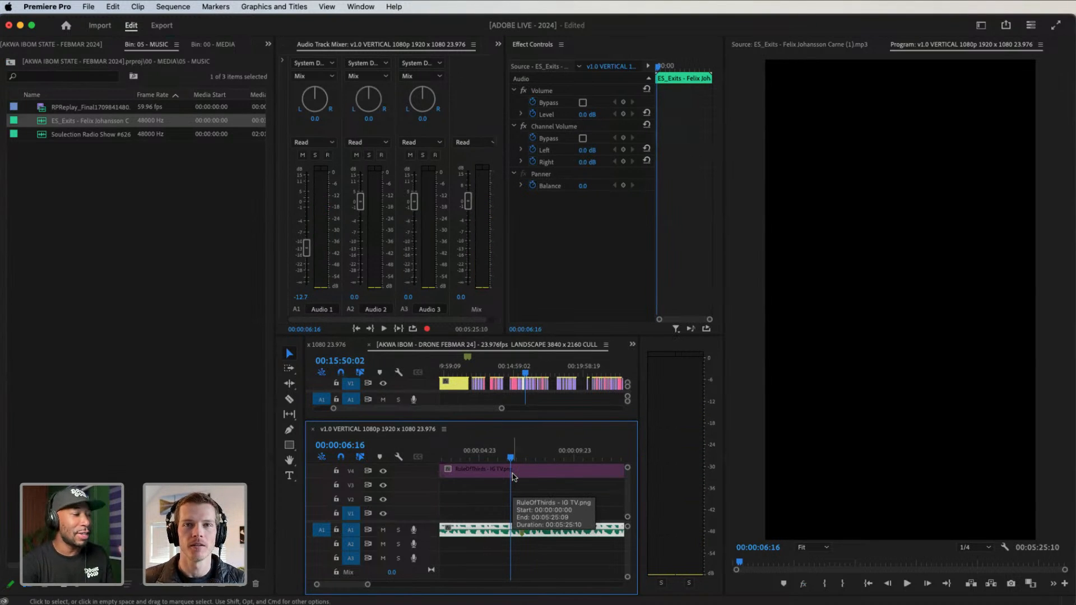
key("space")
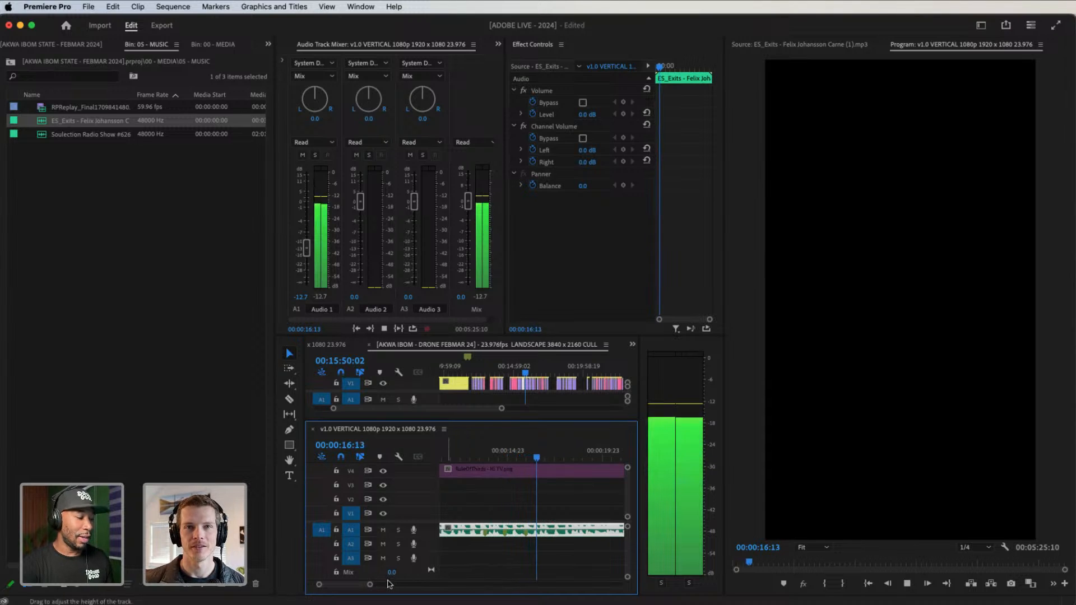
key("space")
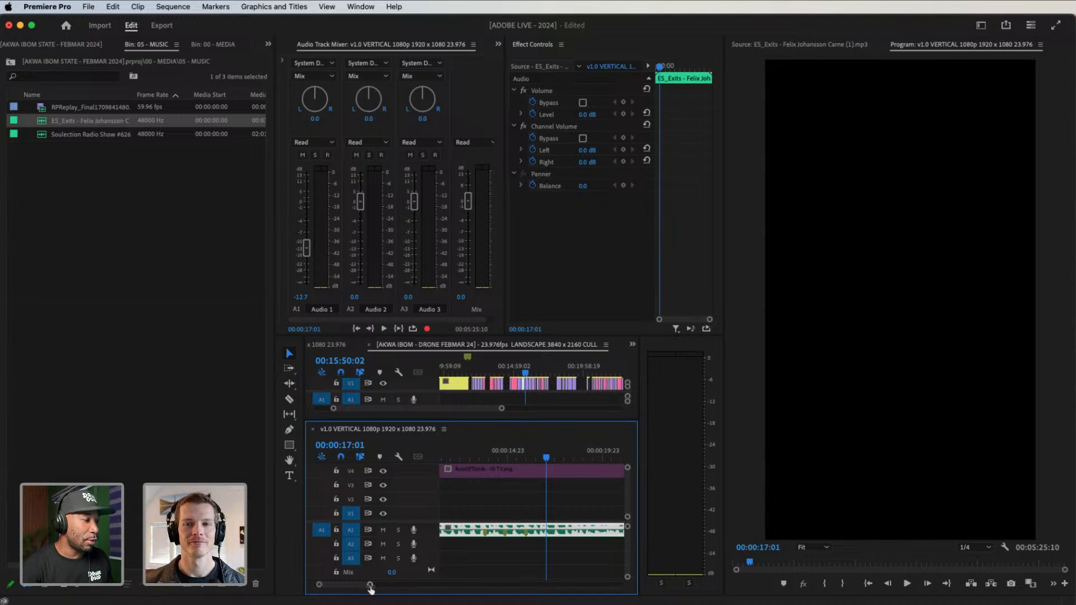
Widen both sequence timelines by narrowing the audio meters and the project bin area, and fit the marked music section in view
left_click_drag(371, 585, 413, 584)
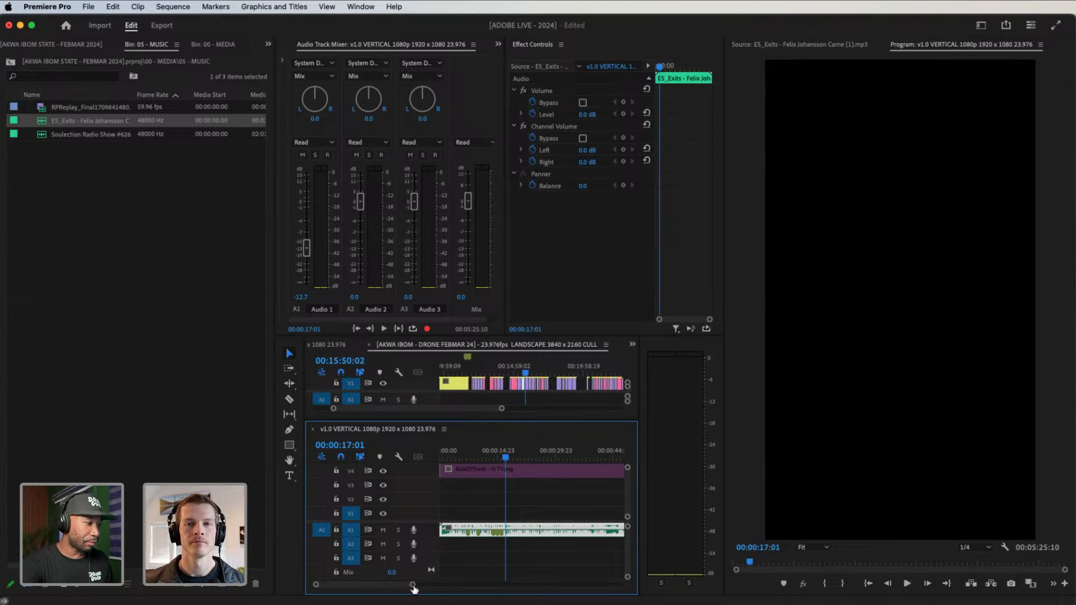
mouse_move(412, 585)
left_mouse_down()
mouse_move(368, 590)
mouse_move(412, 585)
mouse_move(398, 586)
left_mouse_up()
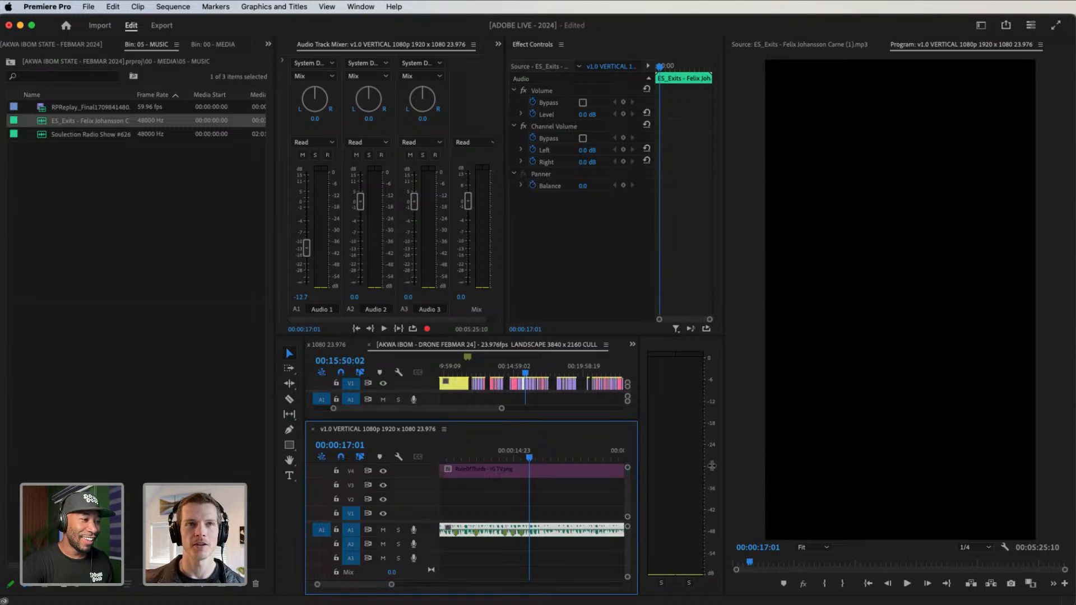
left_click_drag(712, 465, 727, 460)
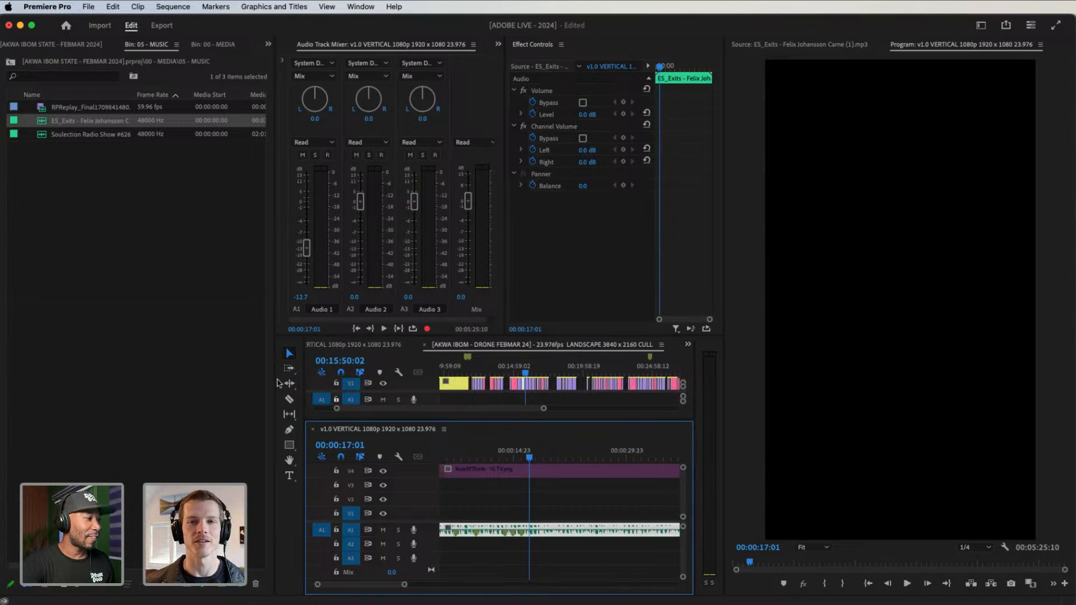
left_click_drag(276, 378, 168, 365)
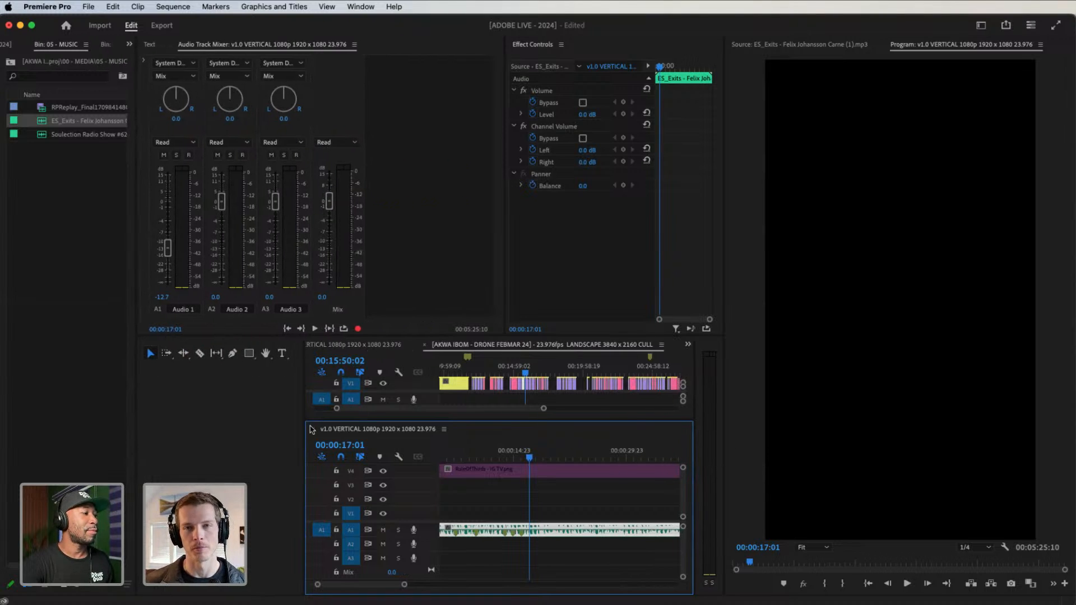
left_click_drag(303, 416, 168, 416)
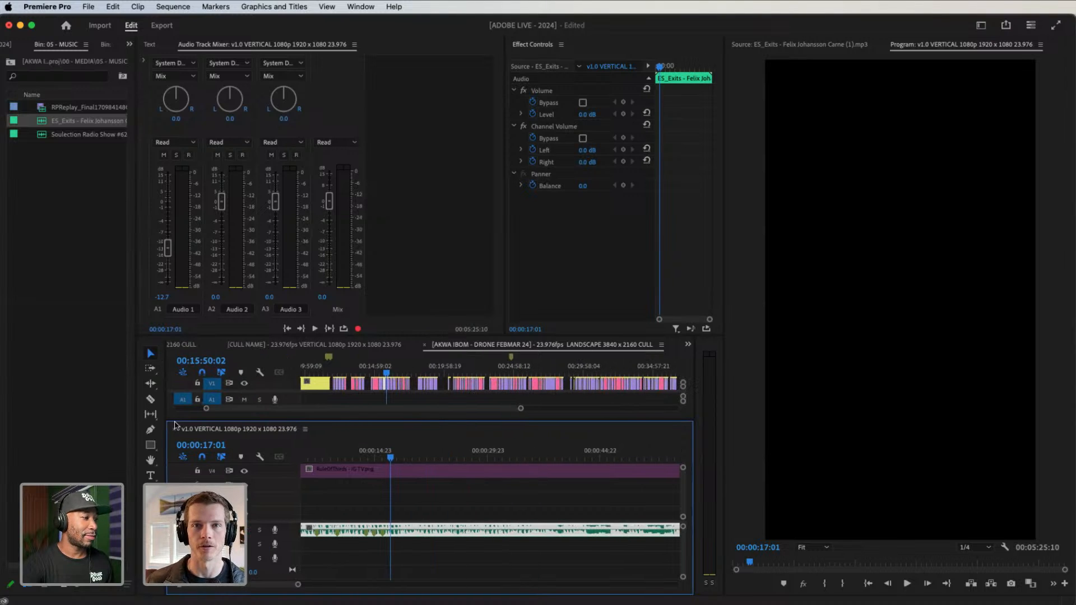
left_click_drag(303, 587, 277, 586)
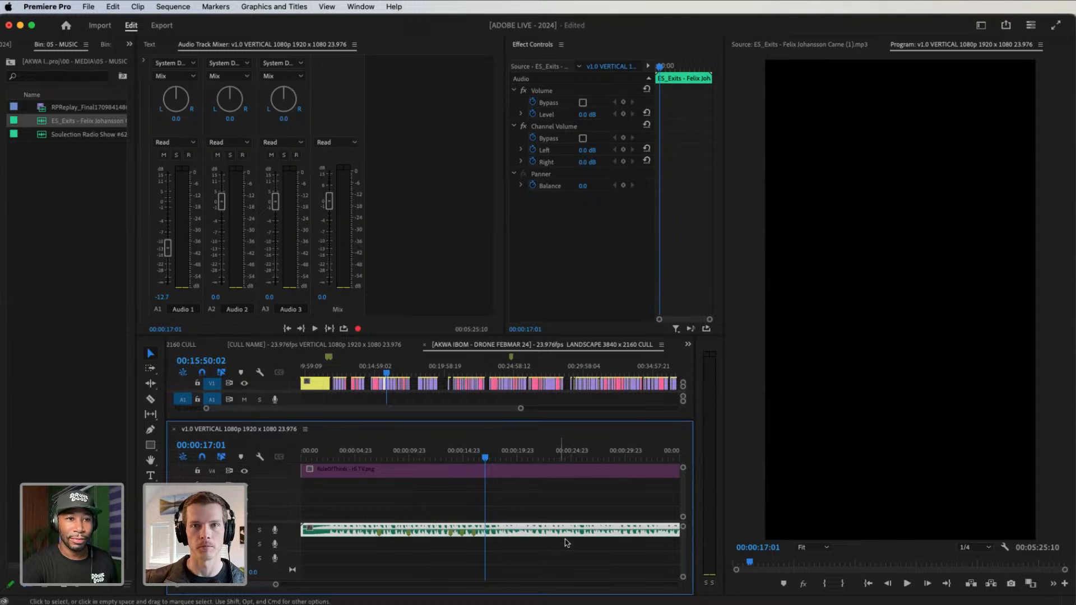
Open the music clip in the Source Monitor and look through the clip's available commands for marker options
right_click(475, 536)
left_click(476, 537)
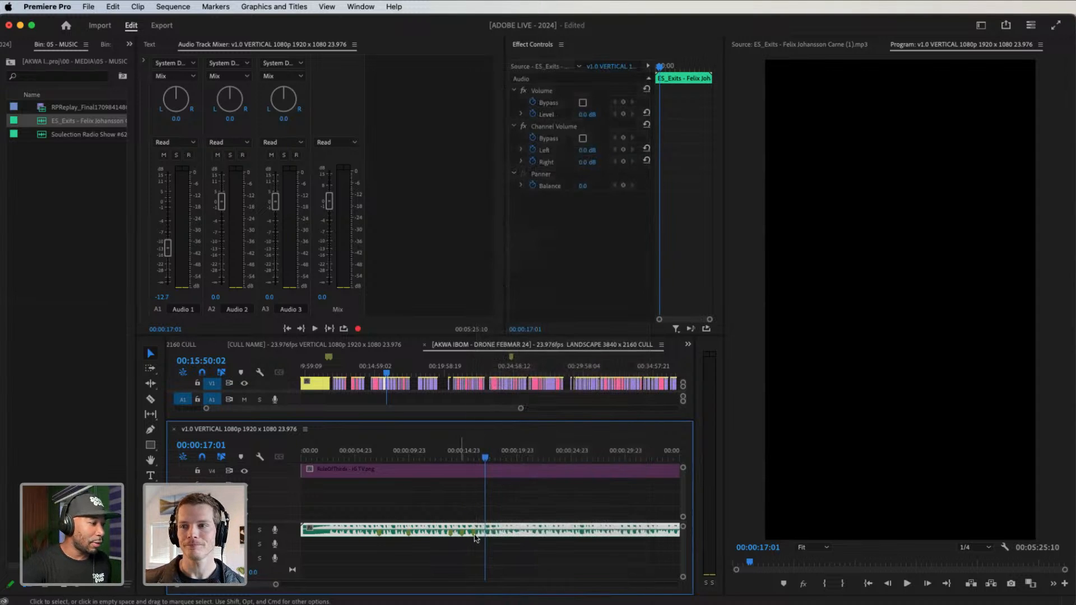
double_click(463, 535)
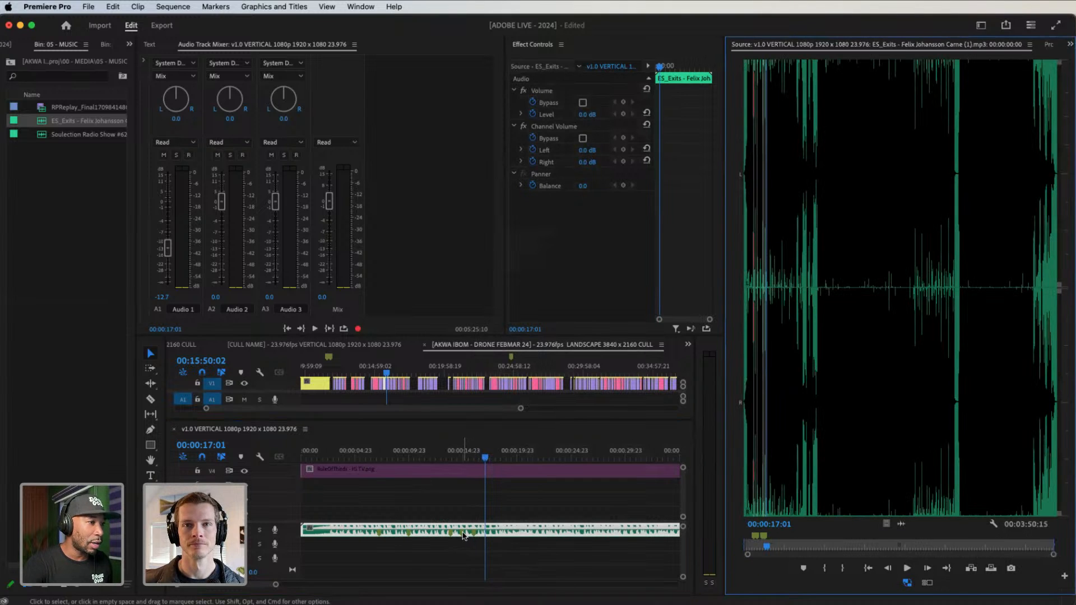
right_click(463, 535)
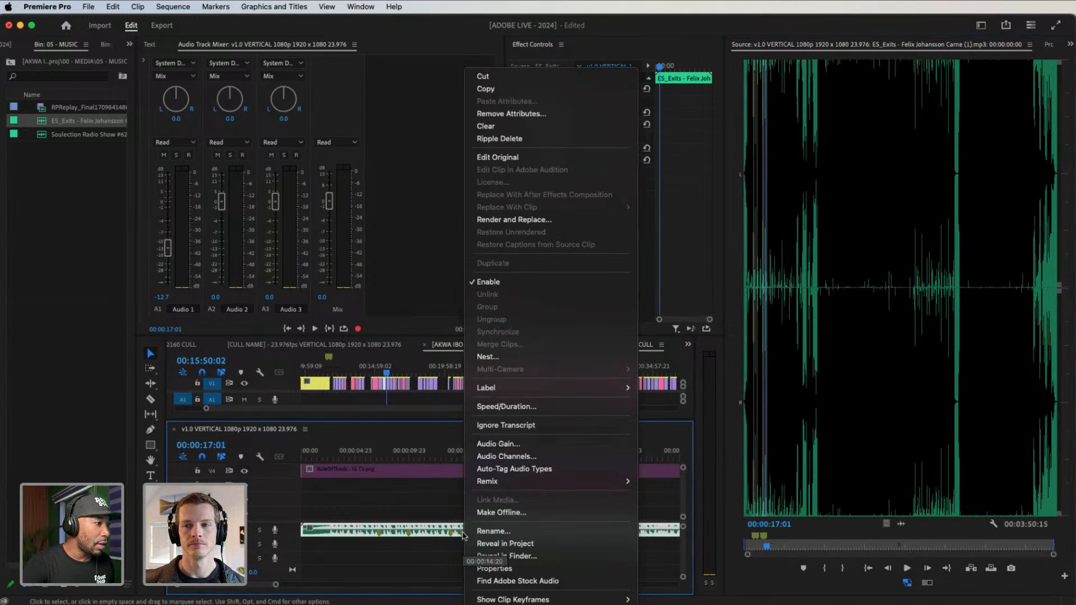
mouse_move(513, 395)
left_click(409, 508)
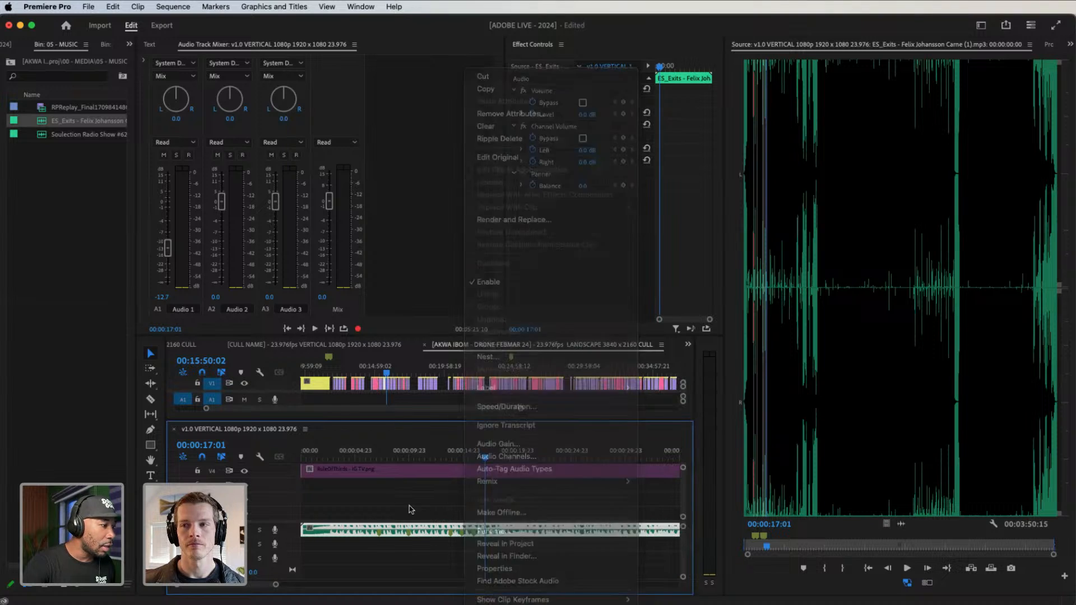
mouse_move(351, 603)
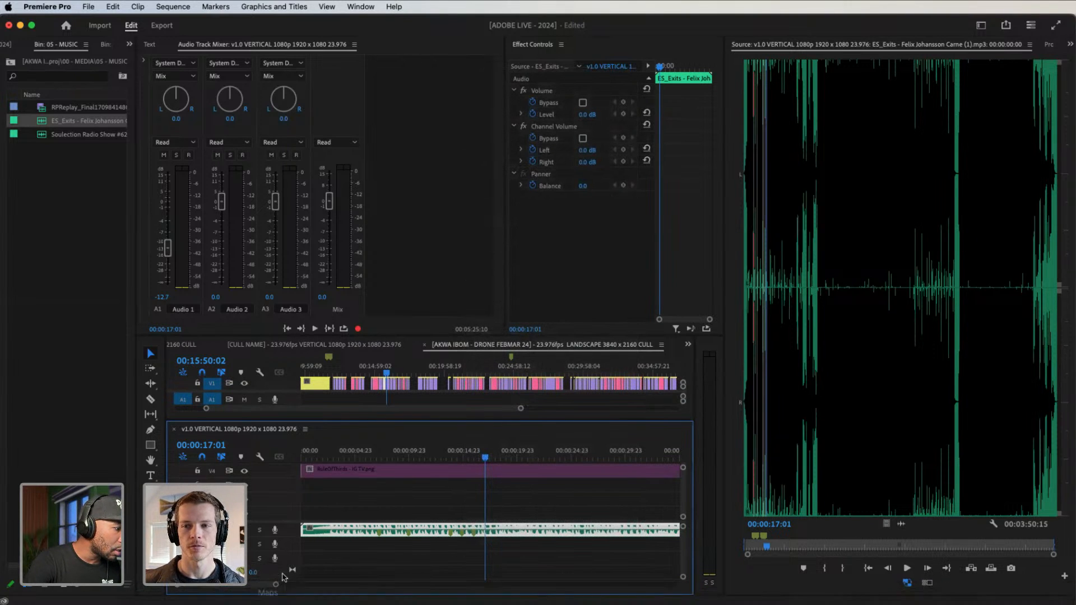
Park the playhead on the music marker at 00:00:15:22 and open the clip in the Source Monitor, spreading out its markers
key("=")
key("=")
key("=")
key("-")
key("-")
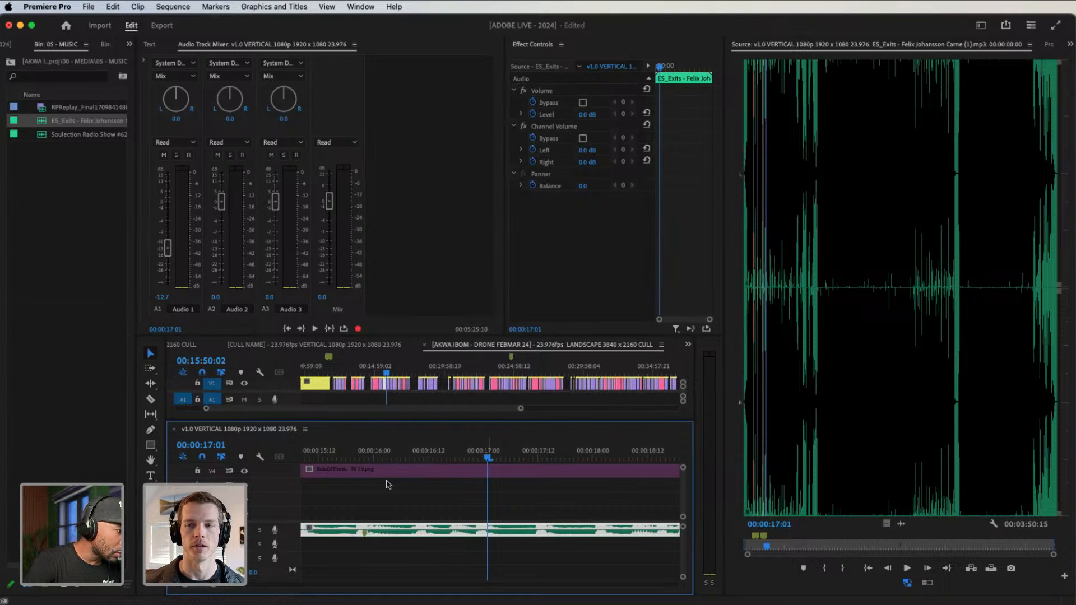
left_click_drag(377, 452, 365, 451)
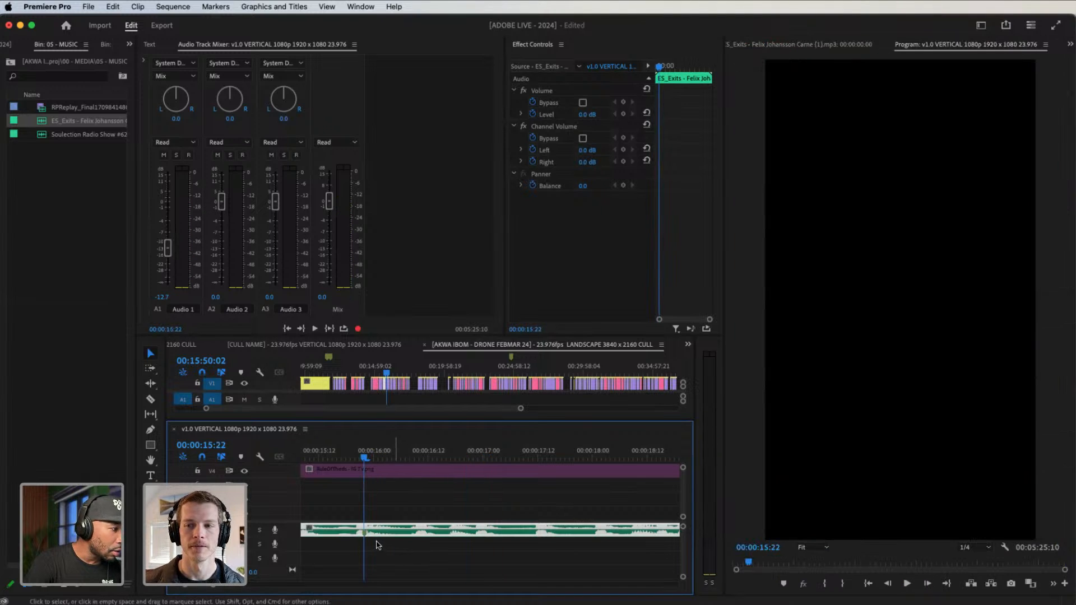
double_click(365, 537)
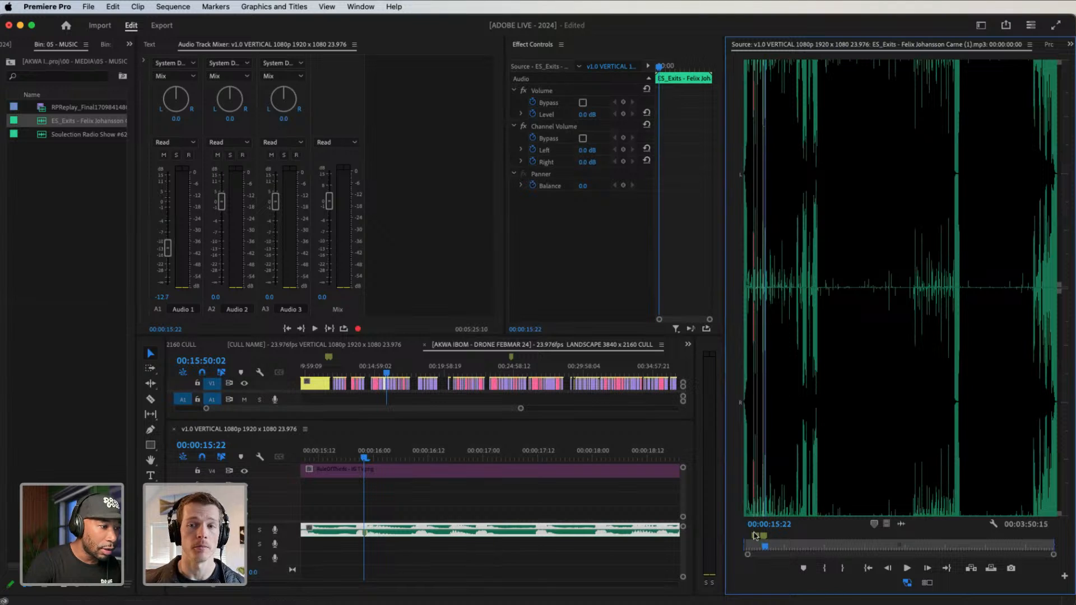
left_click_drag(1054, 555, 827, 555)
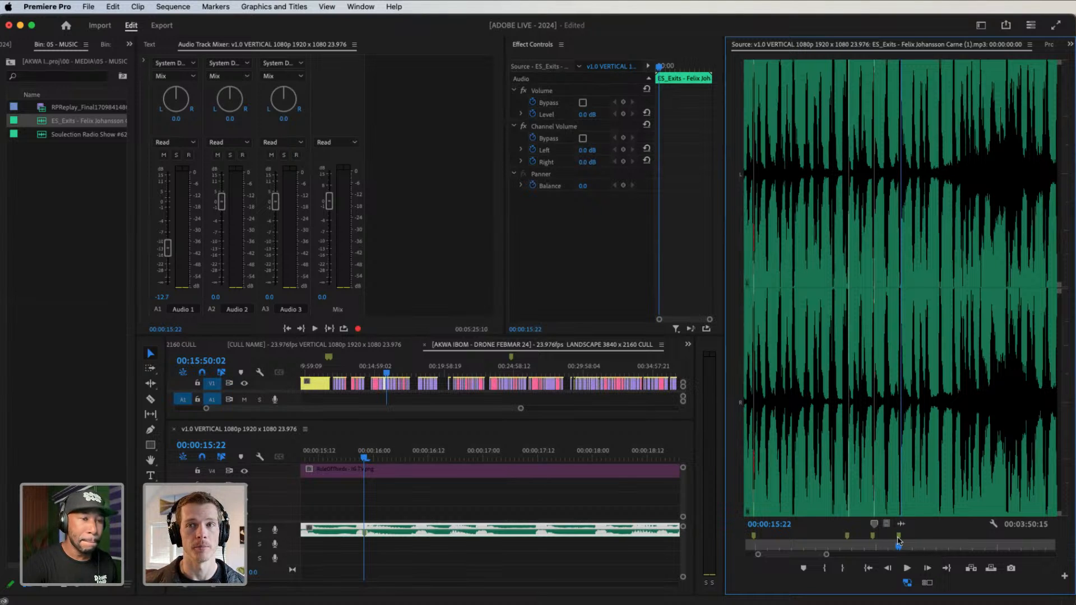
double_click(898, 540)
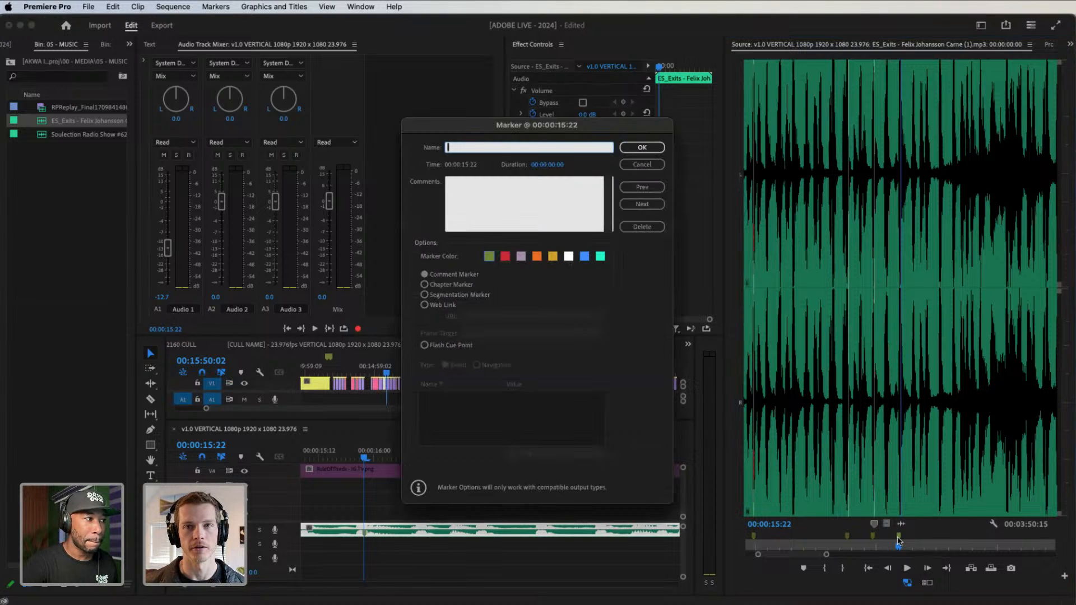
left_click(649, 164)
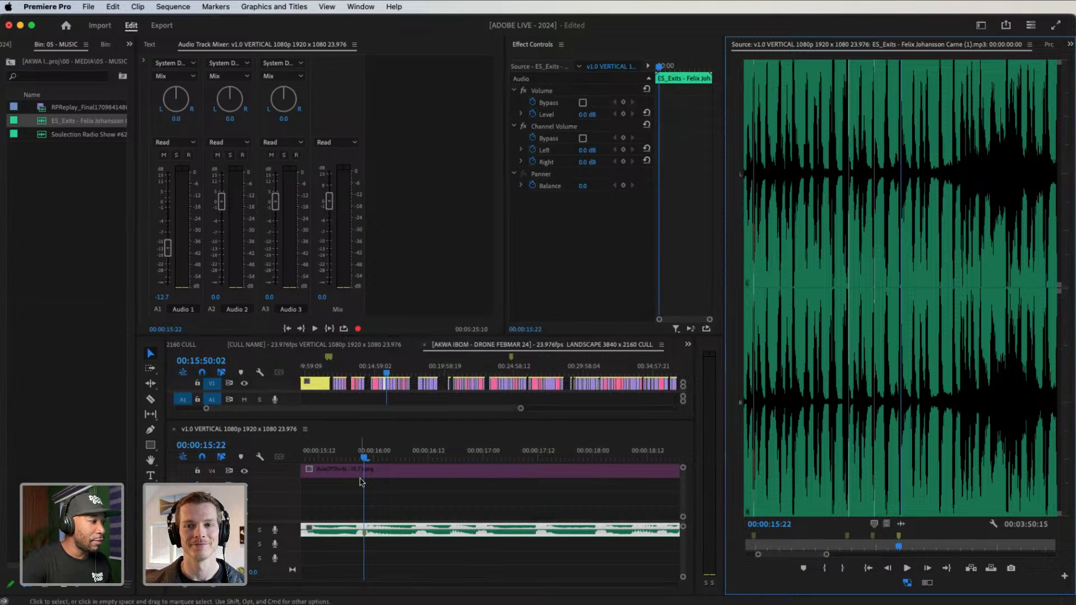
right_click(222, 434)
left_click(504, 499)
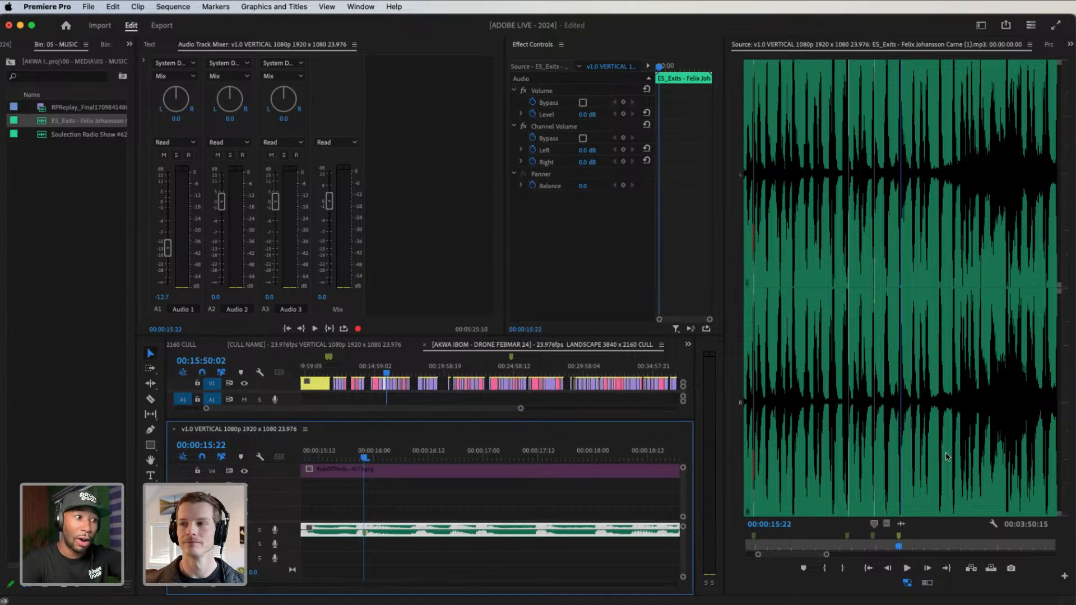
Change the color of the music clip's marker at 00:00:15:22 to red (#D22C36)
double_click(899, 540)
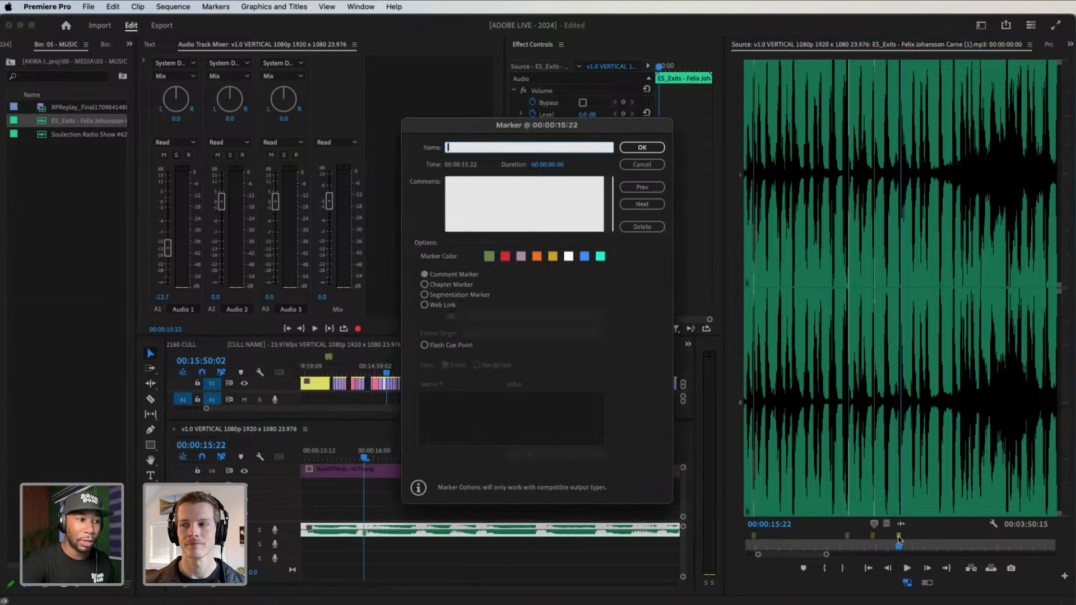
left_click(507, 258)
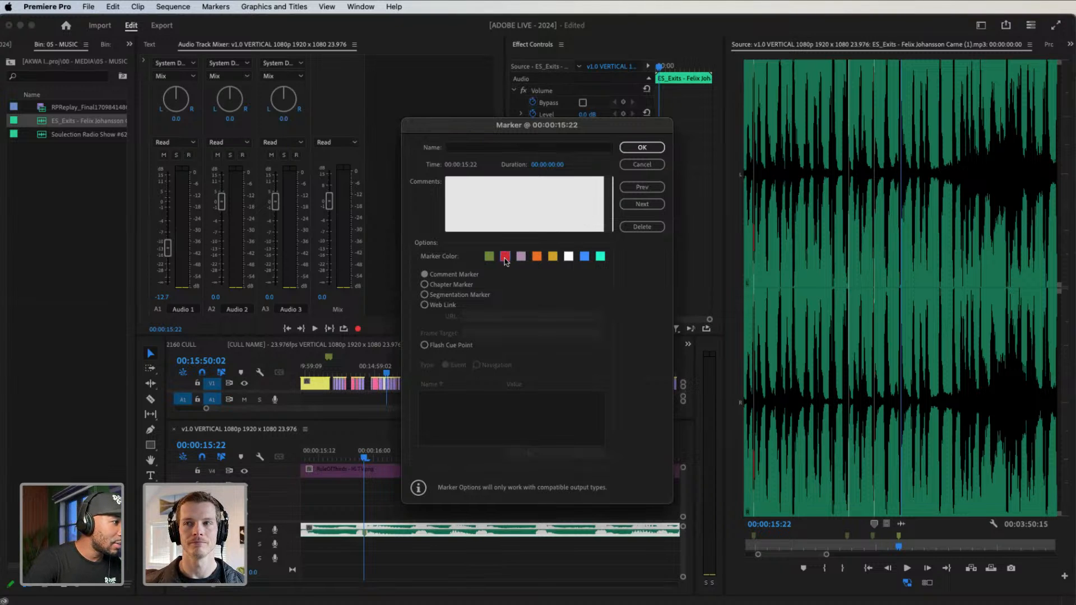
left_click(507, 257)
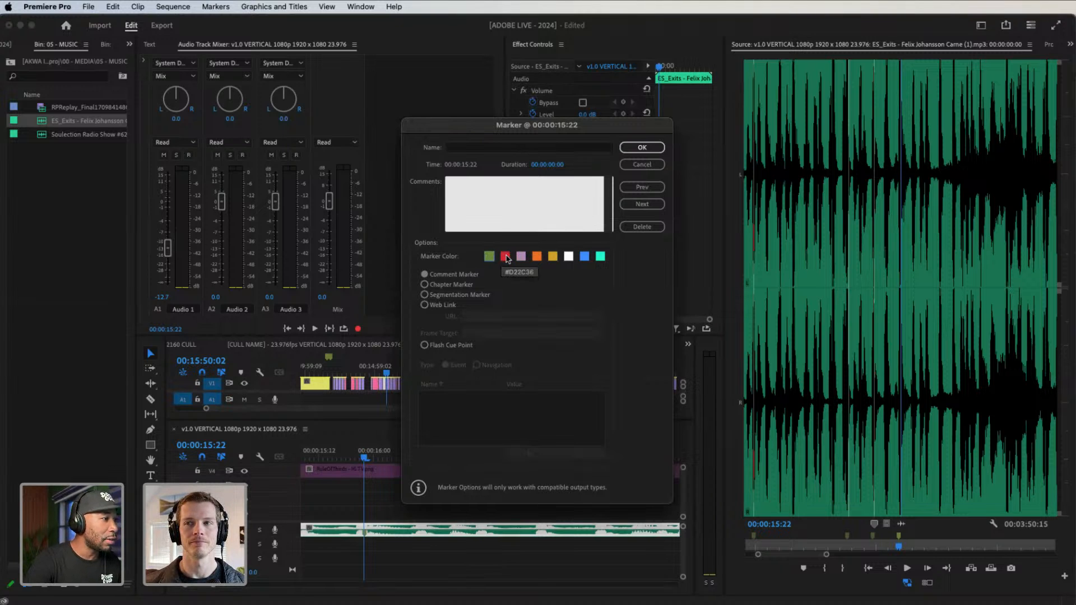
left_click(642, 148)
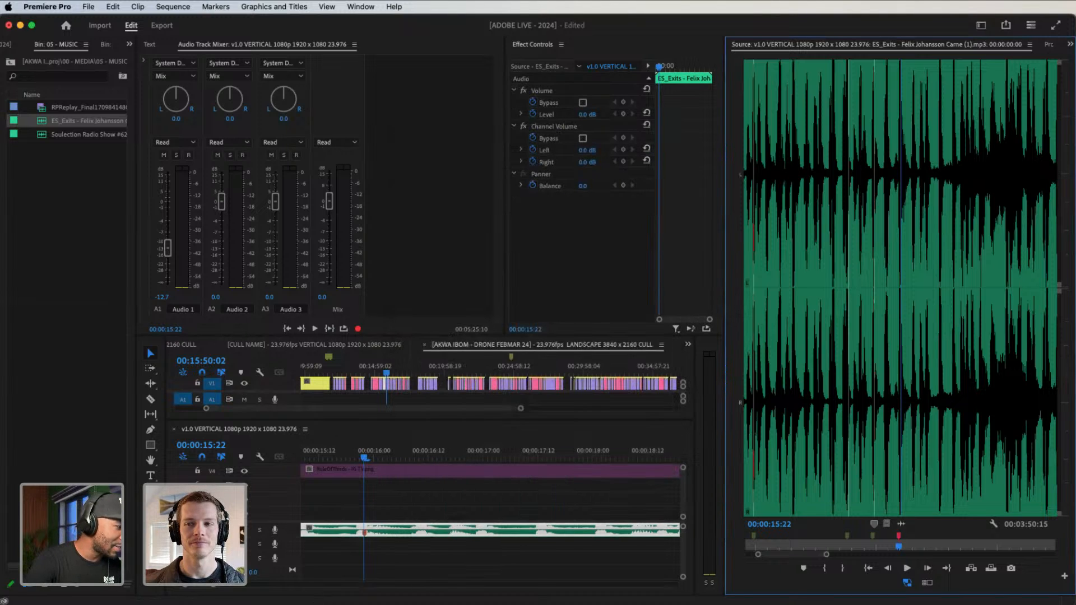
Play the music's opening up to 00:00:03:15 and add a marker on the clip where the beat starts
left_click_drag(213, 587, 228, 587)
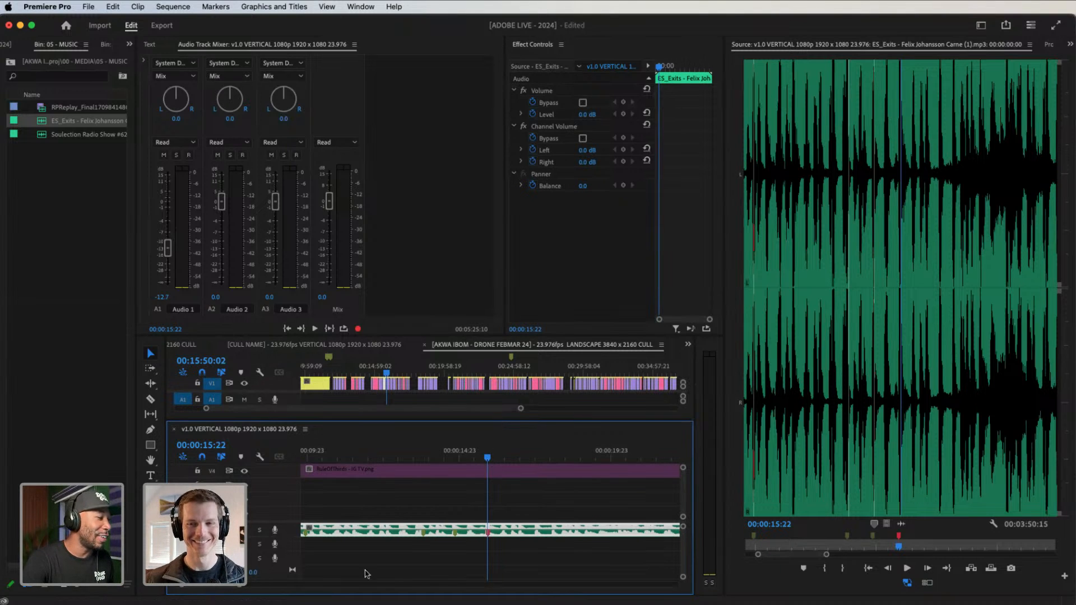
left_click_drag(240, 588, 280, 586)
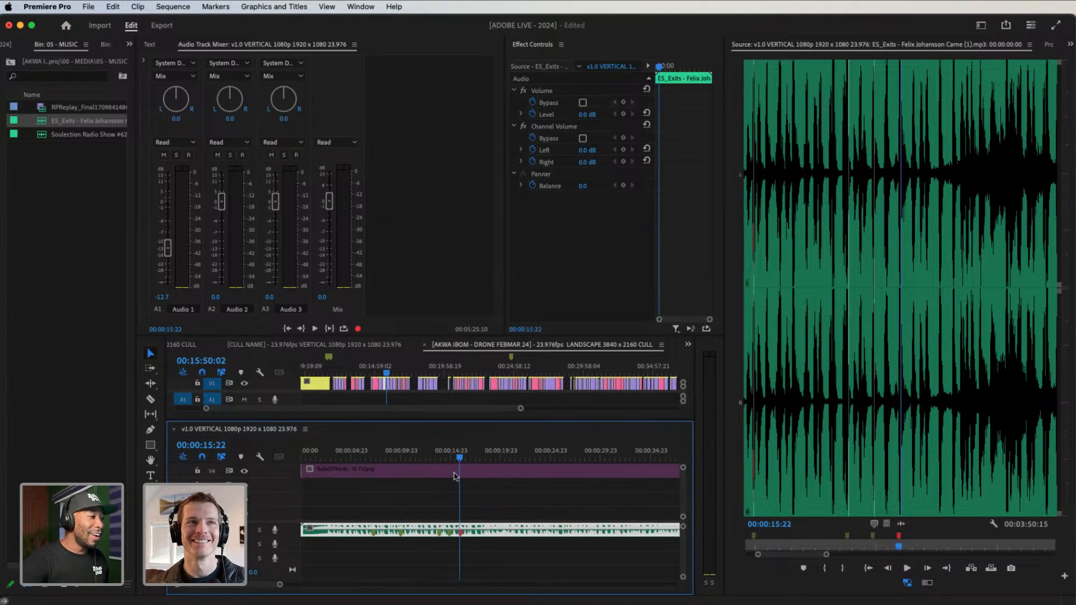
left_click_drag(318, 458, 320, 472)
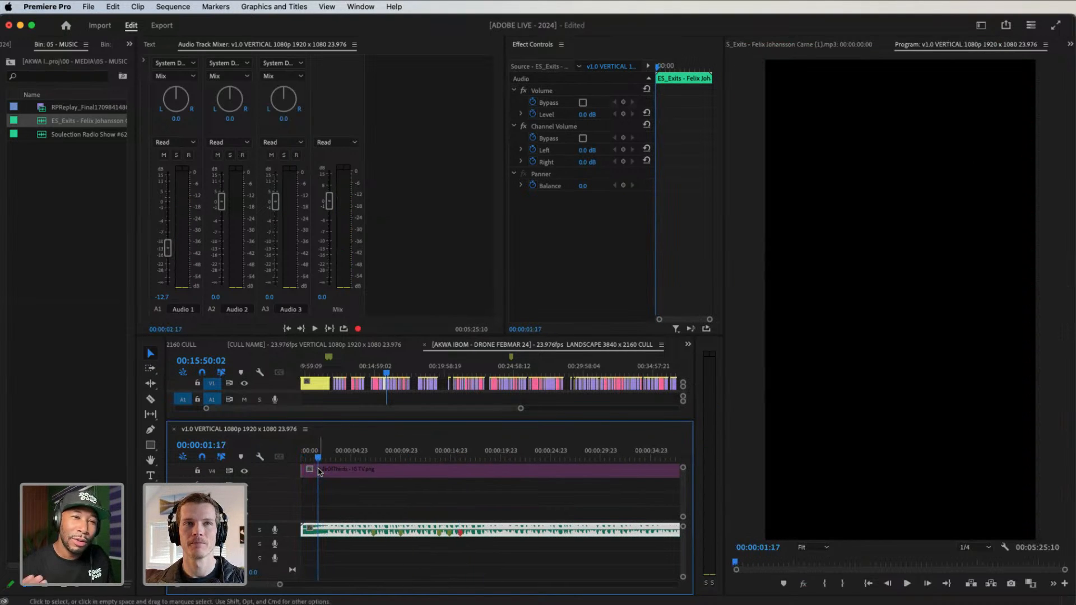
key("space")
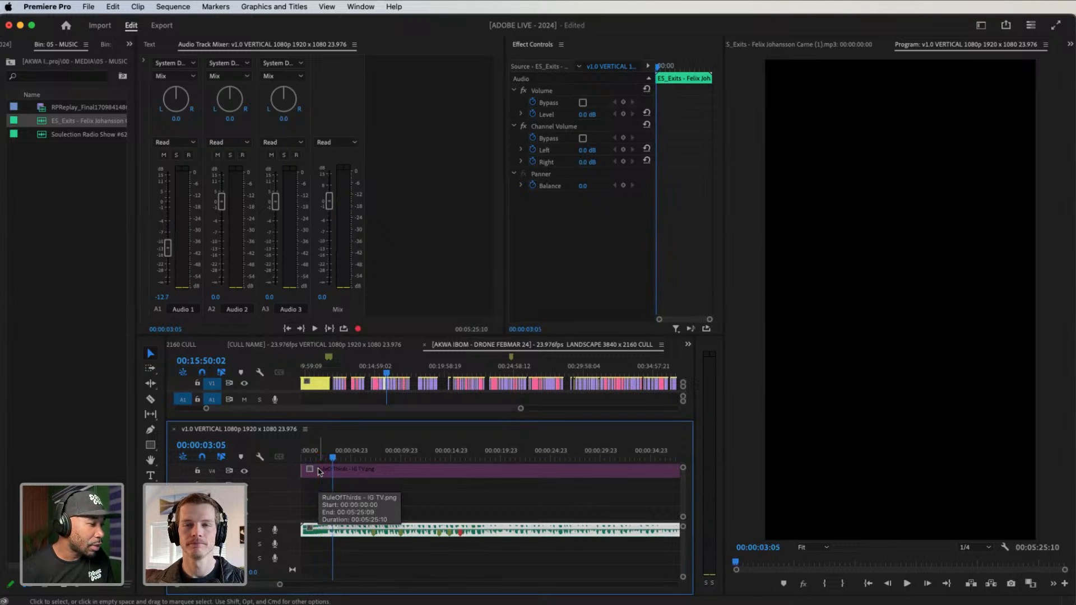
left_click(326, 455)
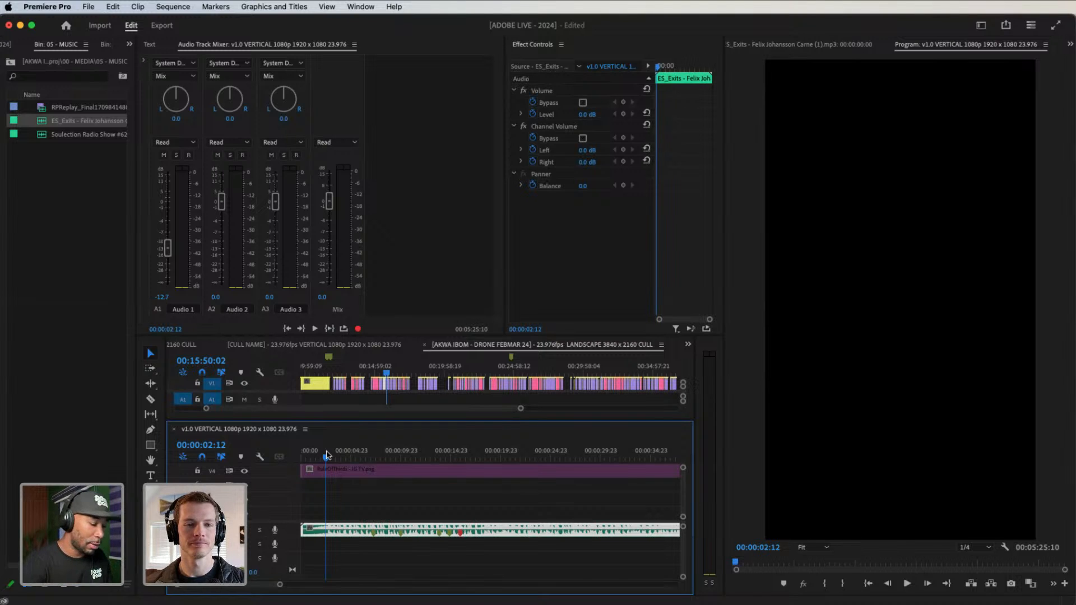
key("space")
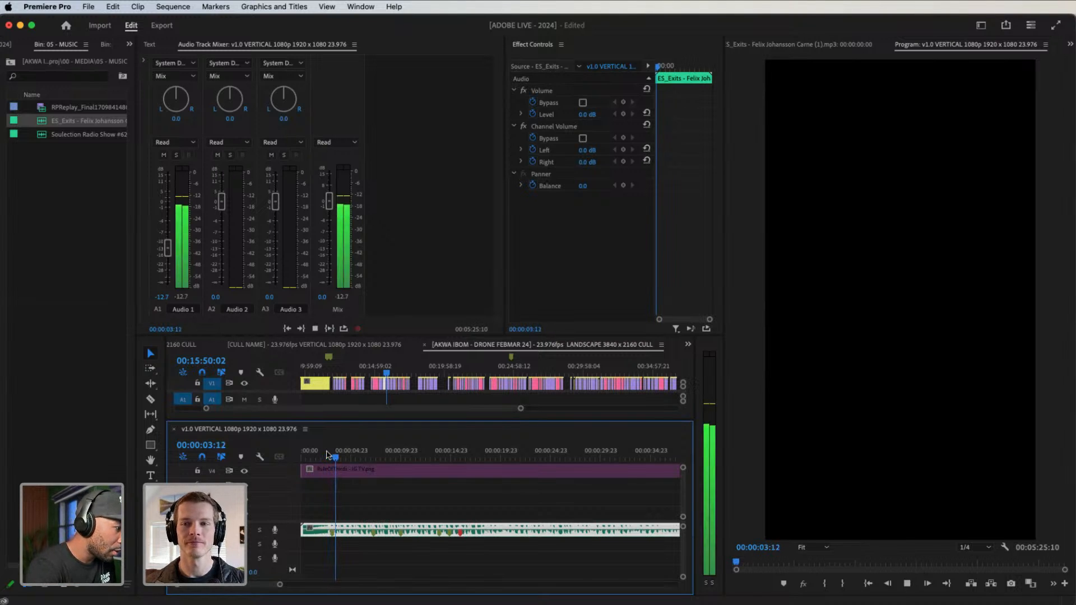
key("space")
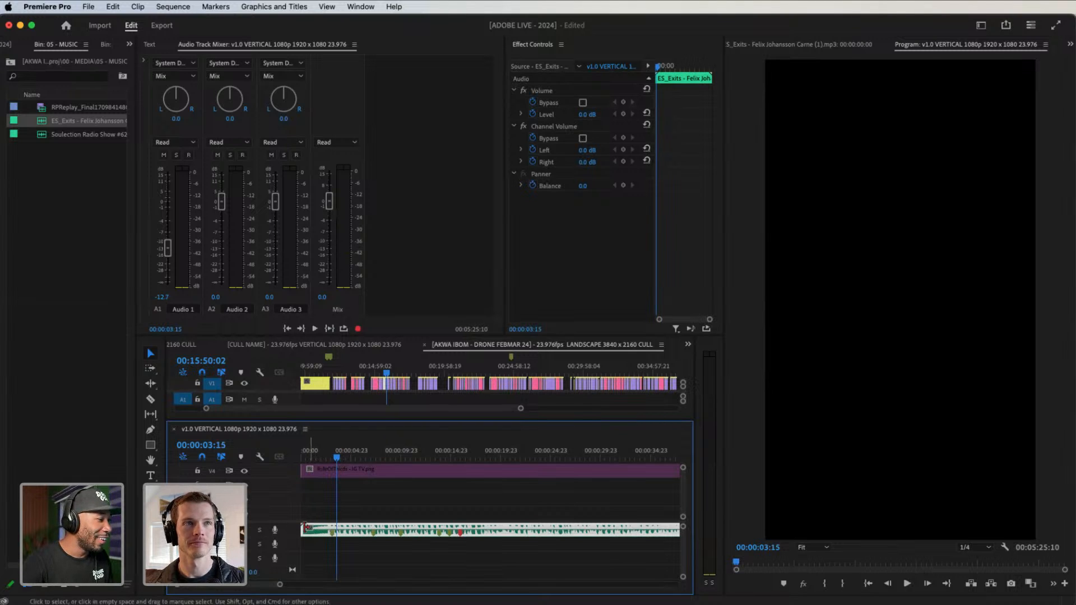
Trim the music clip's start to the marker at 00:00:03:02 and move the clip back to the sequence start
left_click_drag(303, 529, 334, 523)
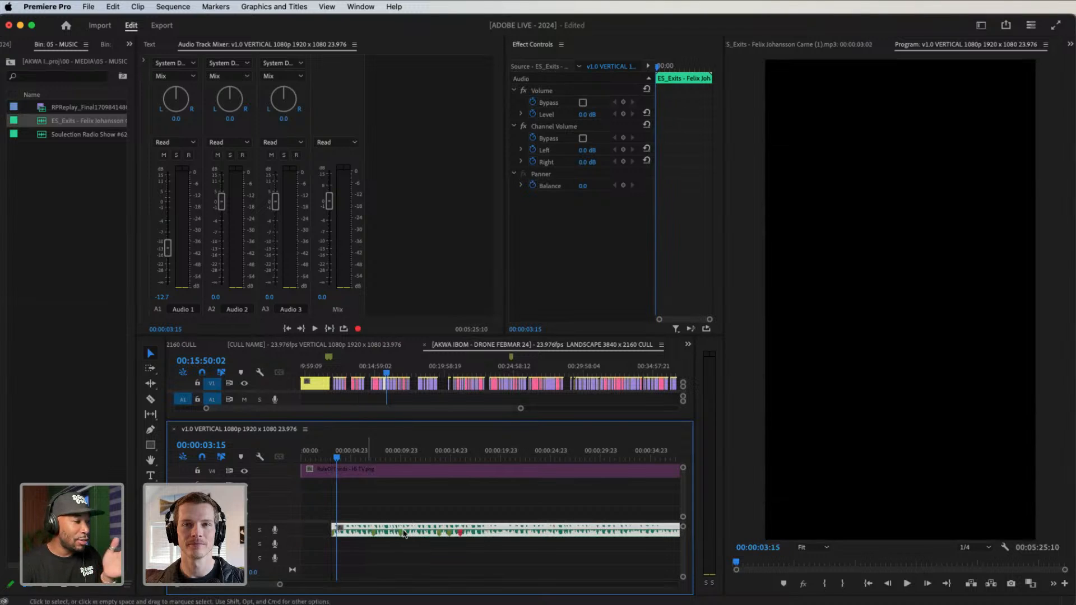
left_click_drag(533, 531, 363, 503)
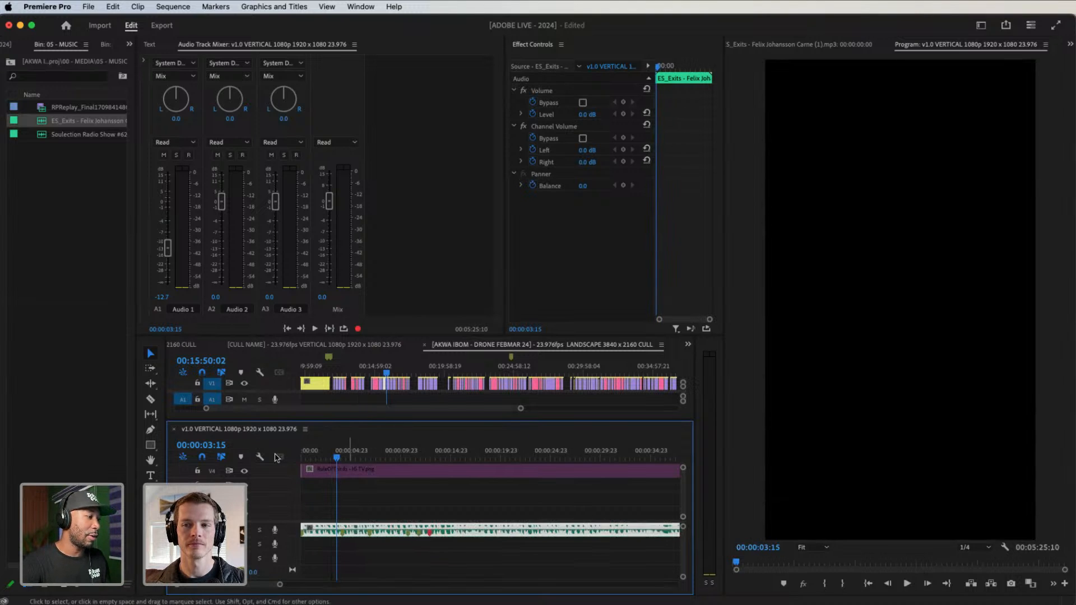
Play the music from the sequence start, raise the Audio 1 track level to -9.8 dB, and return to the start
key("Home")
key("space")
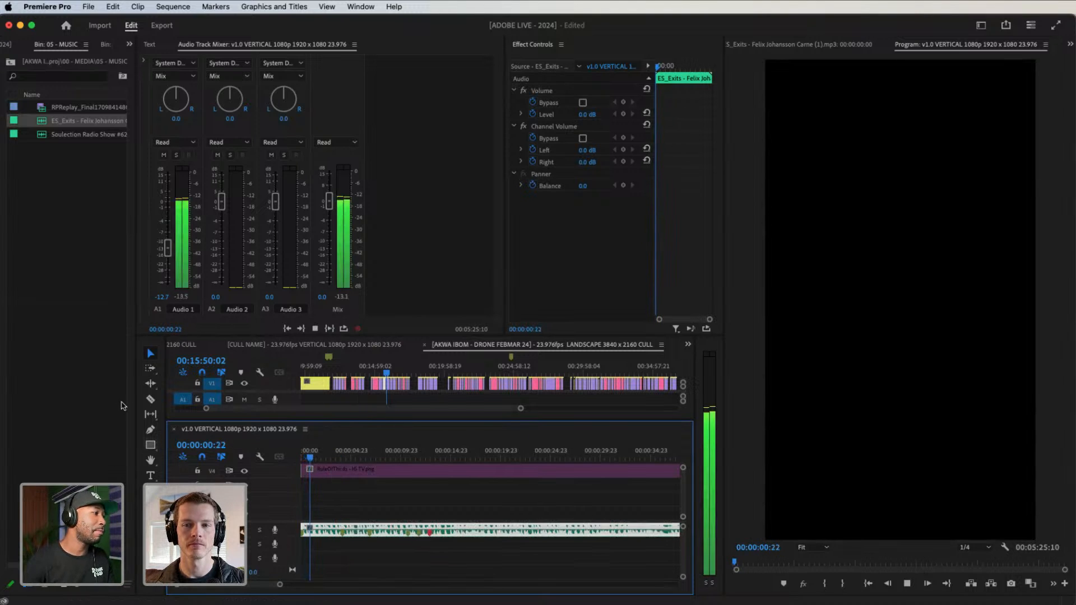
left_click(170, 249)
left_click_drag(169, 249, 169, 242)
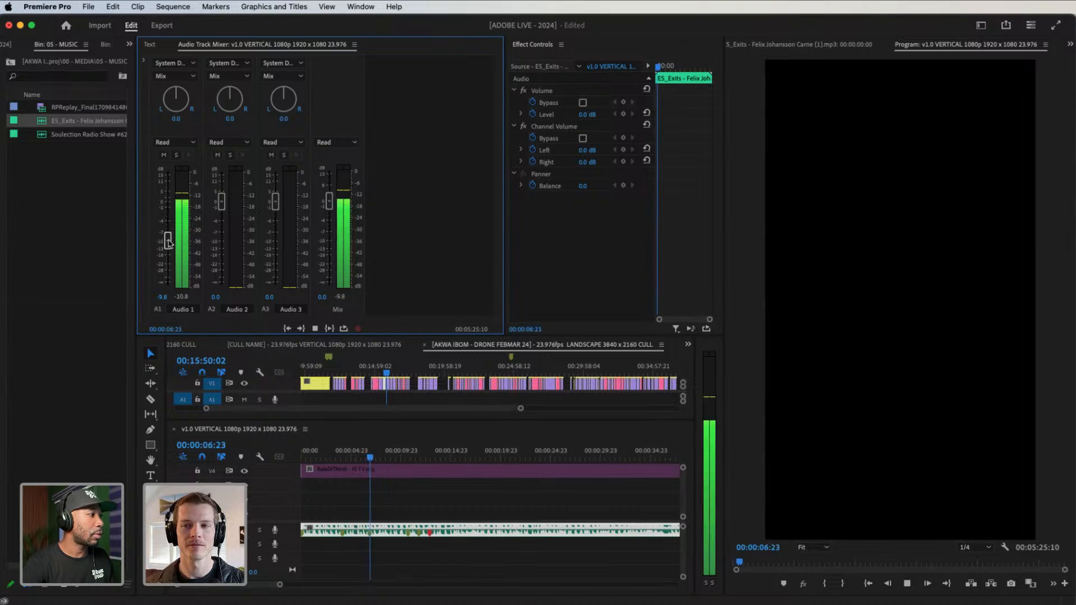
key("space")
left_click(221, 454)
key("Home")
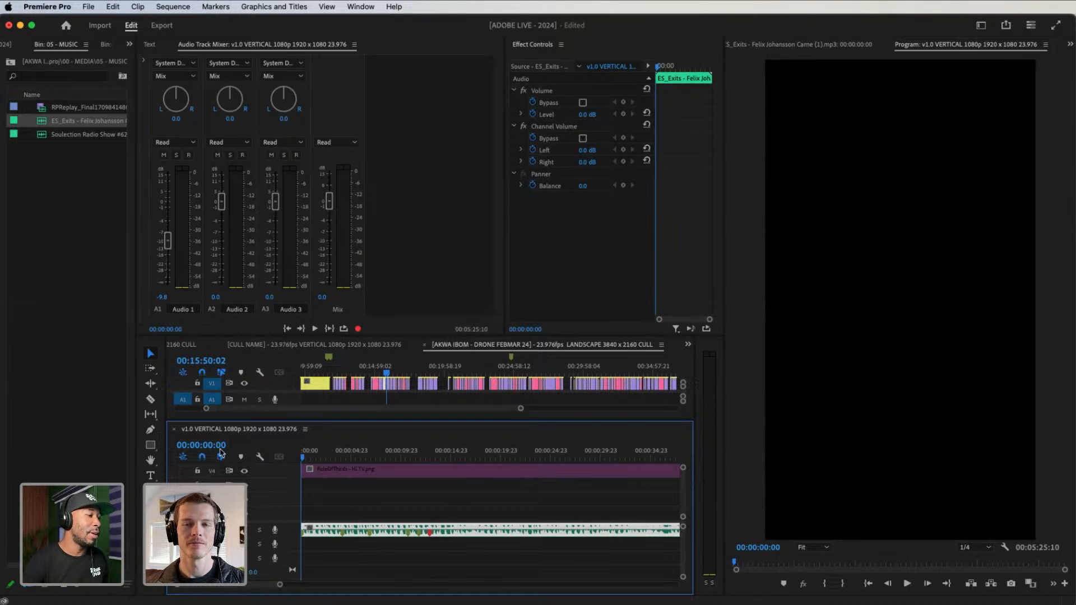
Spread out the opening of the vertical sequence and enlarge the landscape cull timeline above it to show more tracks
left_click_drag(282, 586, 263, 585)
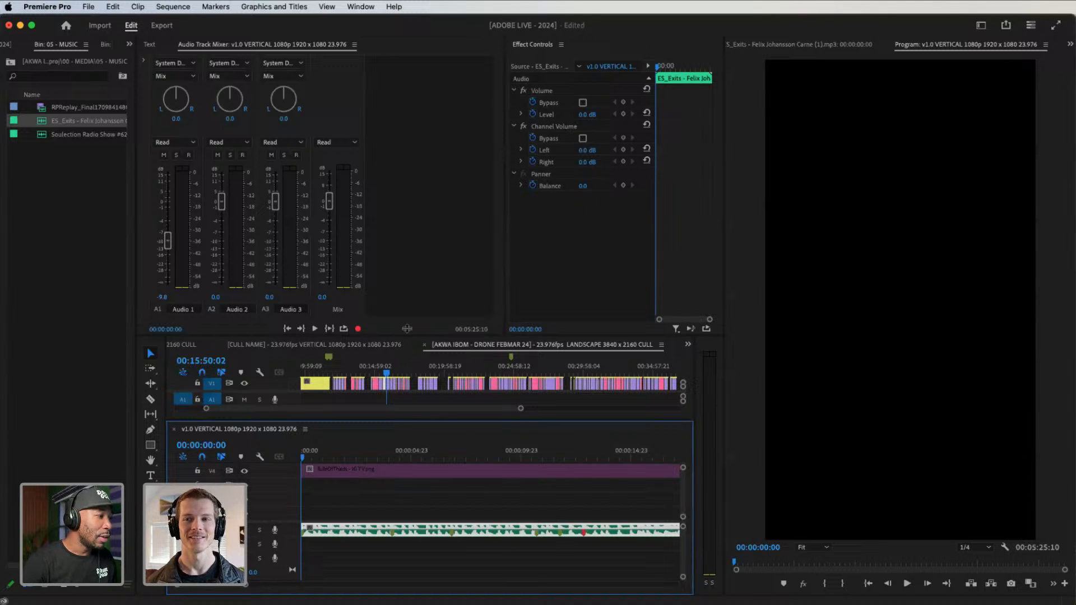
left_click_drag(402, 338, 433, 231)
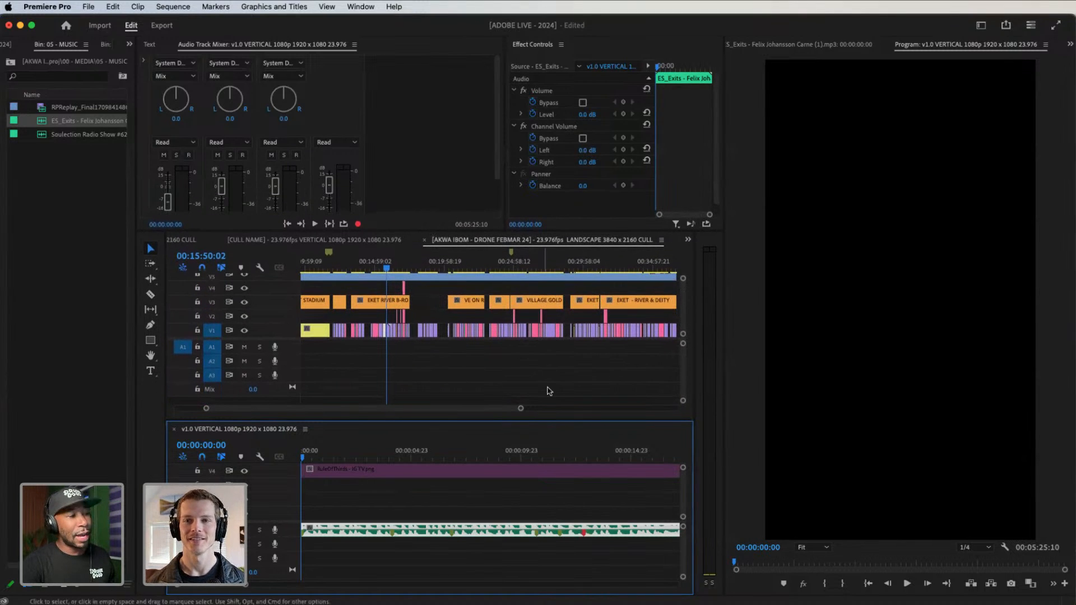
left_click_drag(520, 421, 493, 384)
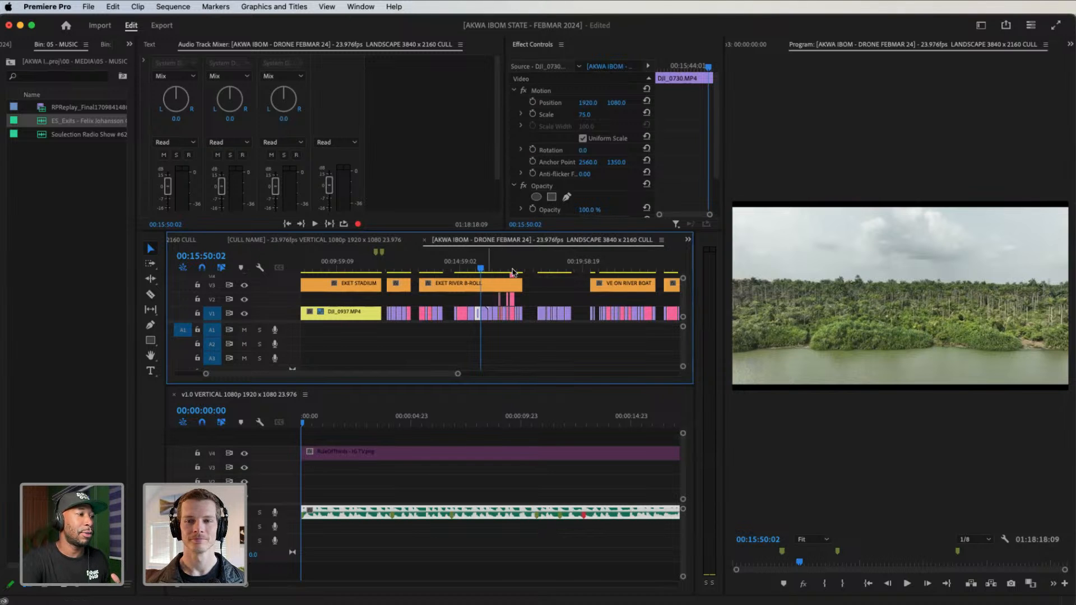
Review the EKET section of the cull sequence, scrubbing from the river b-roll to the river boat footage at 00:20:45:20
left_click_drag(513, 271, 603, 291)
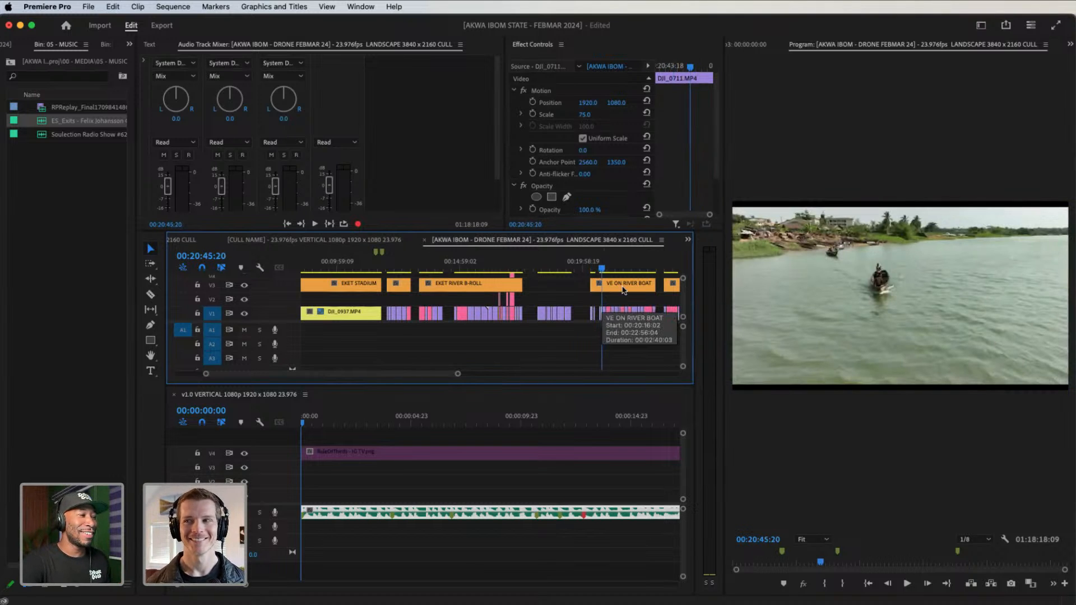
left_click_drag(454, 377, 422, 377)
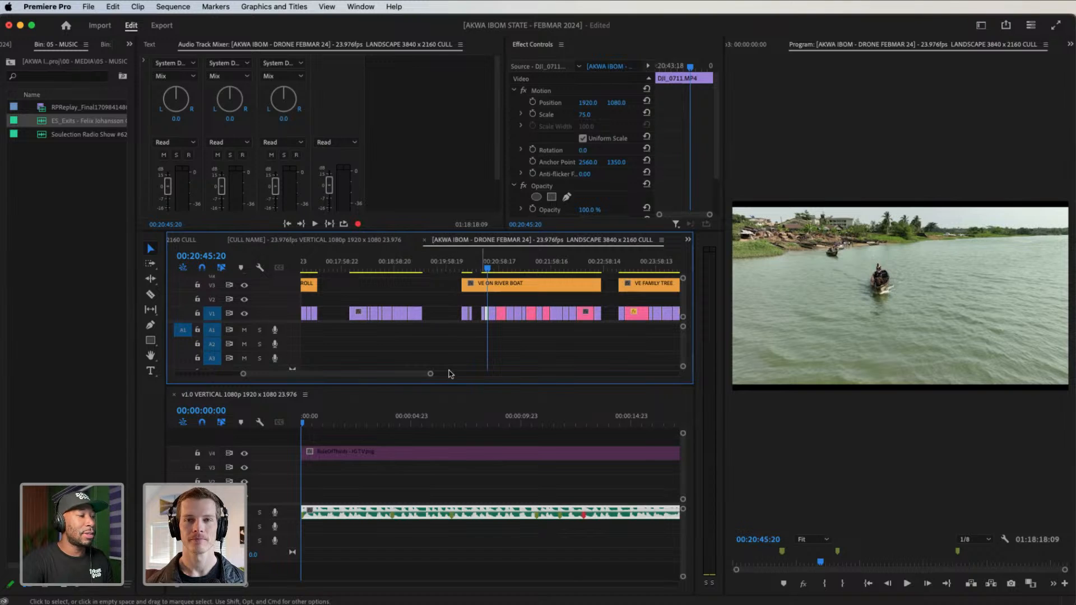
left_click_drag(429, 374, 455, 374)
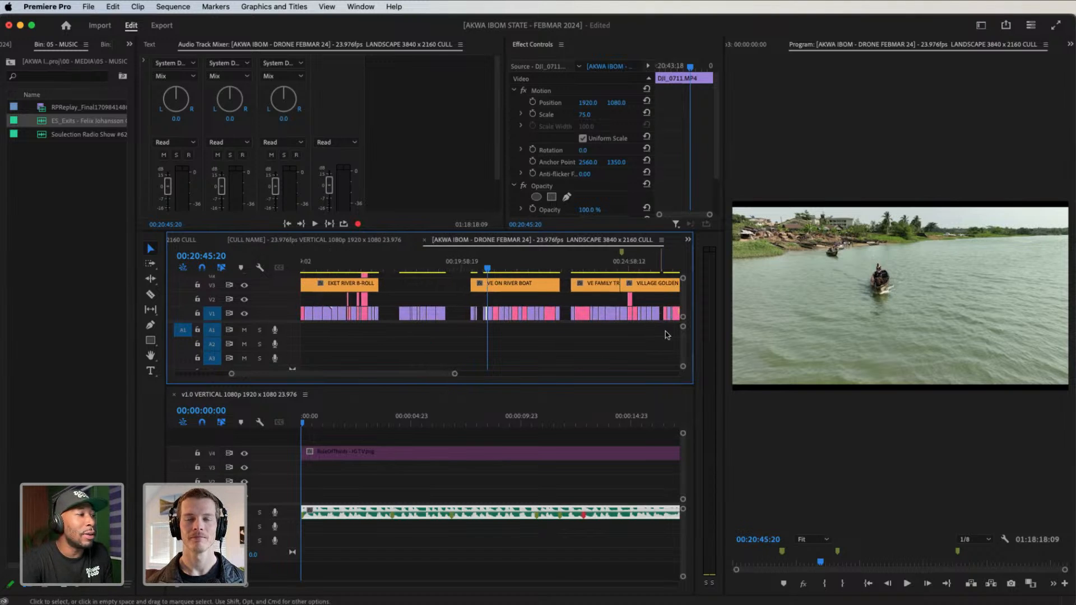
left_click_drag(455, 374, 582, 374)
scroll(496, 314, "up", 2)
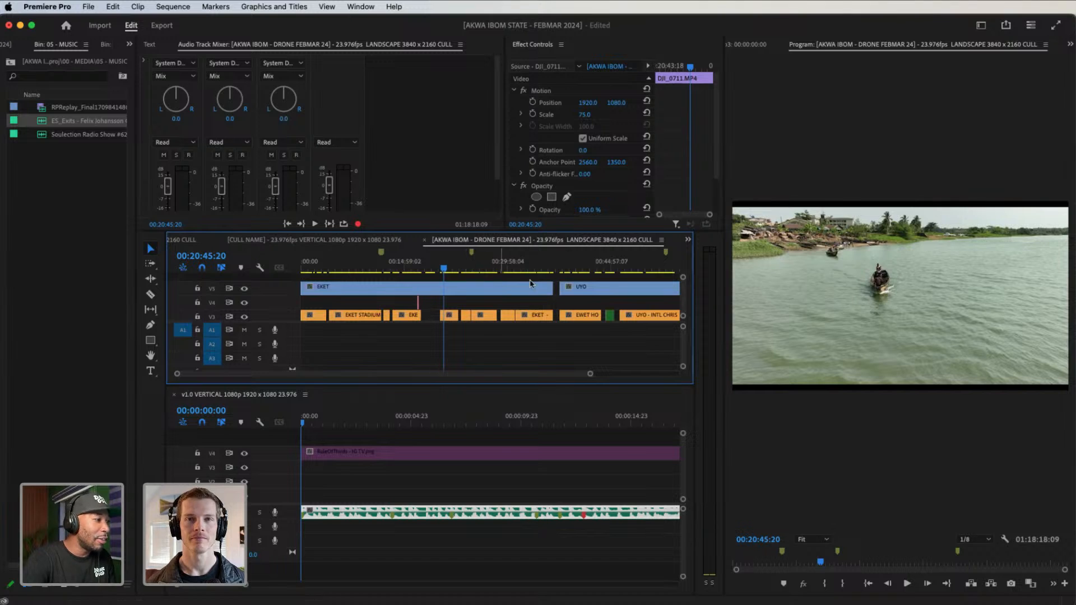
scroll(330, 293, "down", 1)
scroll(332, 295, "up", 1)
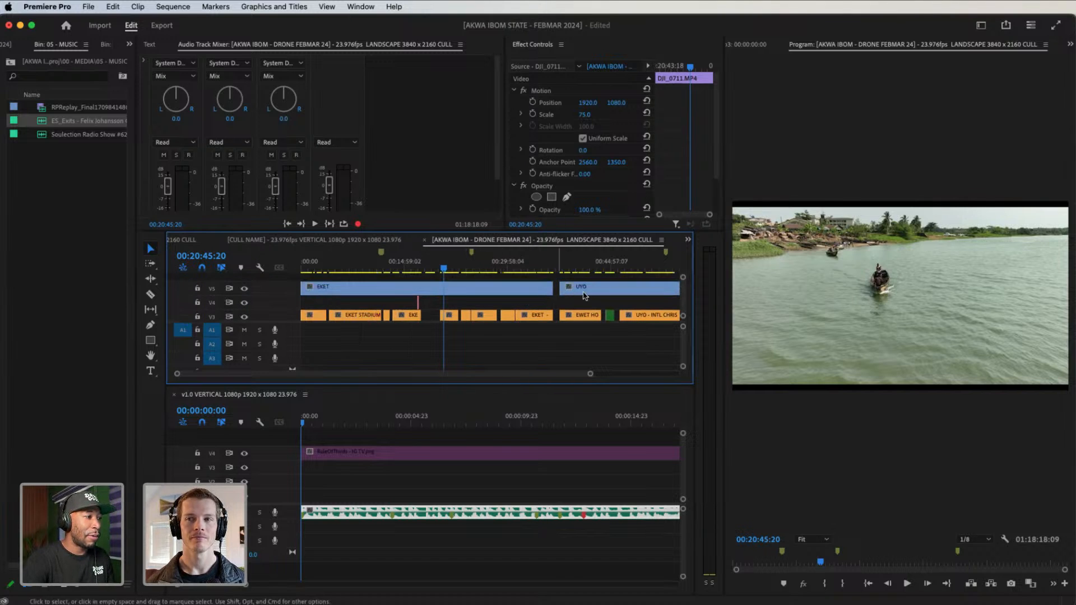
Review the UYO section of the cull sequence, previewing the INTL CHRISTIAN WORSHIP CENTER footage from 00:47:39:09
left_click(610, 288)
left_click_drag(589, 374, 546, 374)
scroll(459, 306, "right", 10)
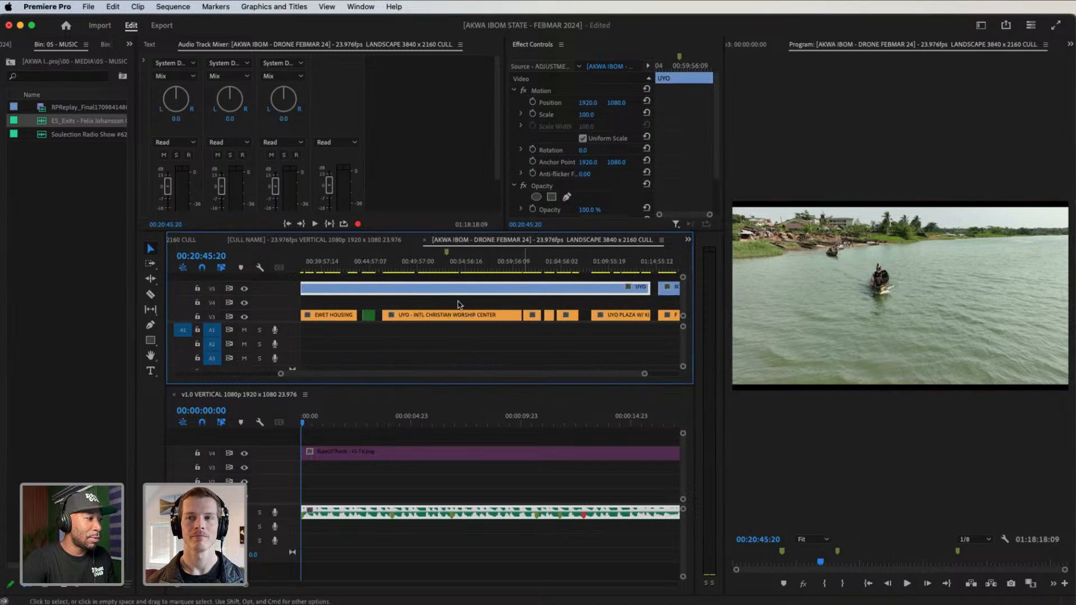
scroll(459, 305, "down", 3)
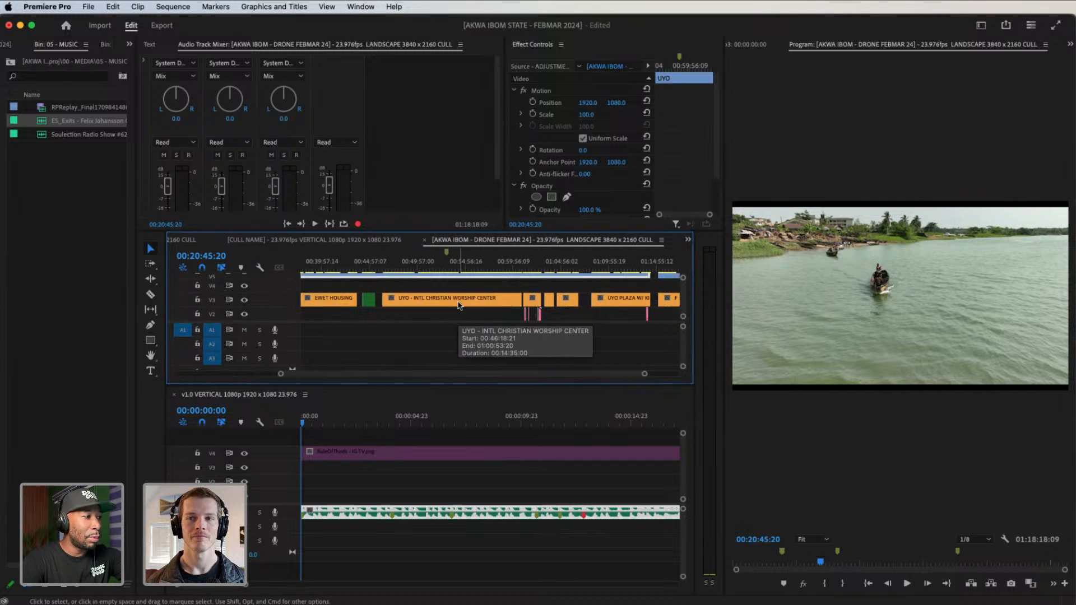
left_click(397, 269)
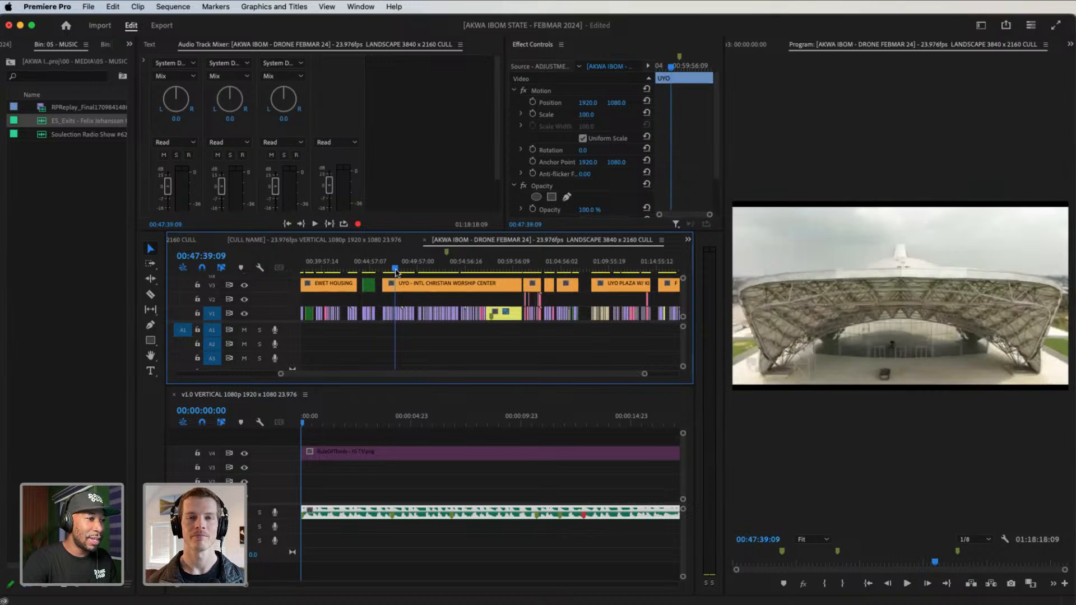
key("space")
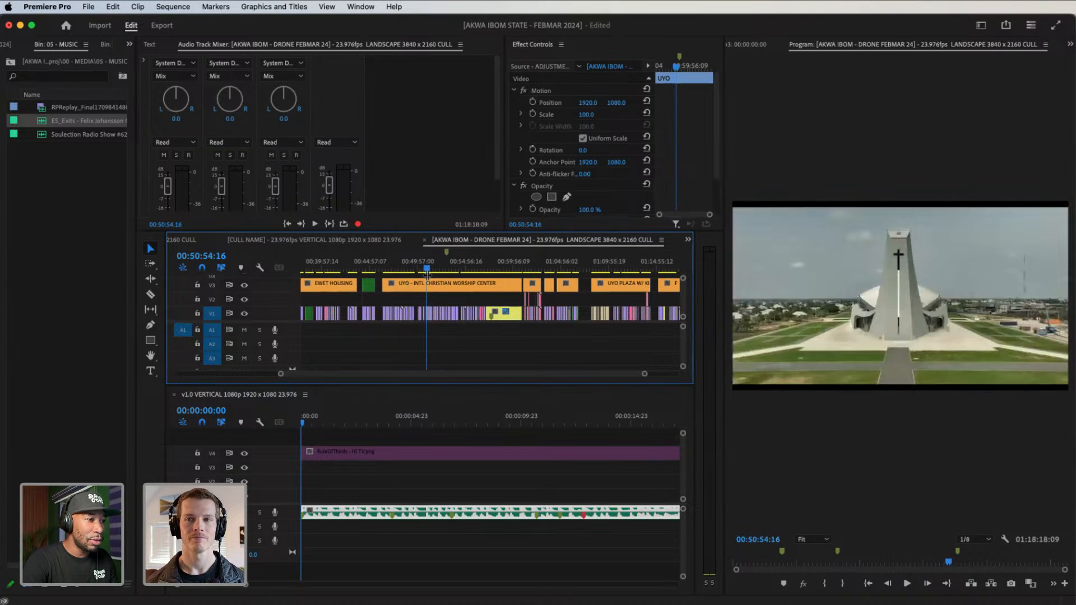
Scrub through the rest of the worship center footage and play the SECRET SPOT clips up to 01:01:25:03
left_click_drag(644, 374, 552, 377)
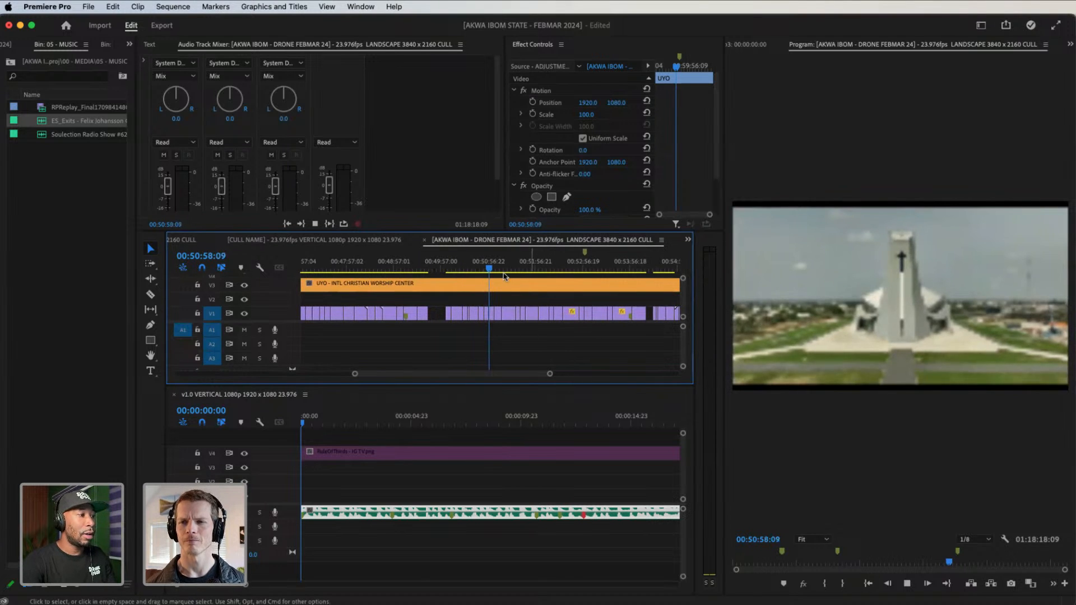
left_click_drag(494, 268, 657, 283)
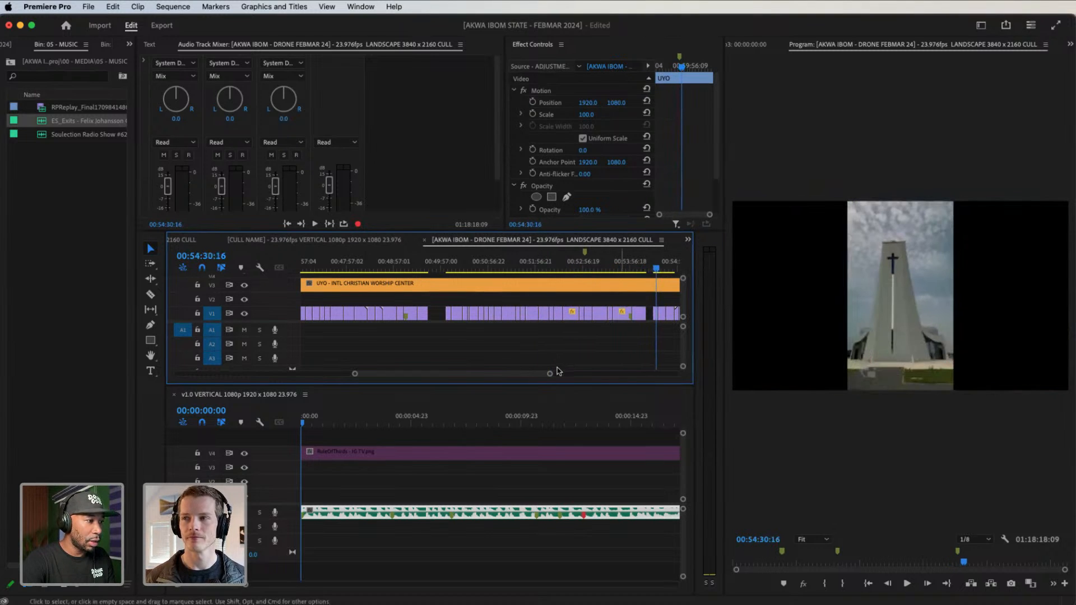
left_click_drag(550, 374, 587, 374)
left_click_drag(488, 269, 656, 294)
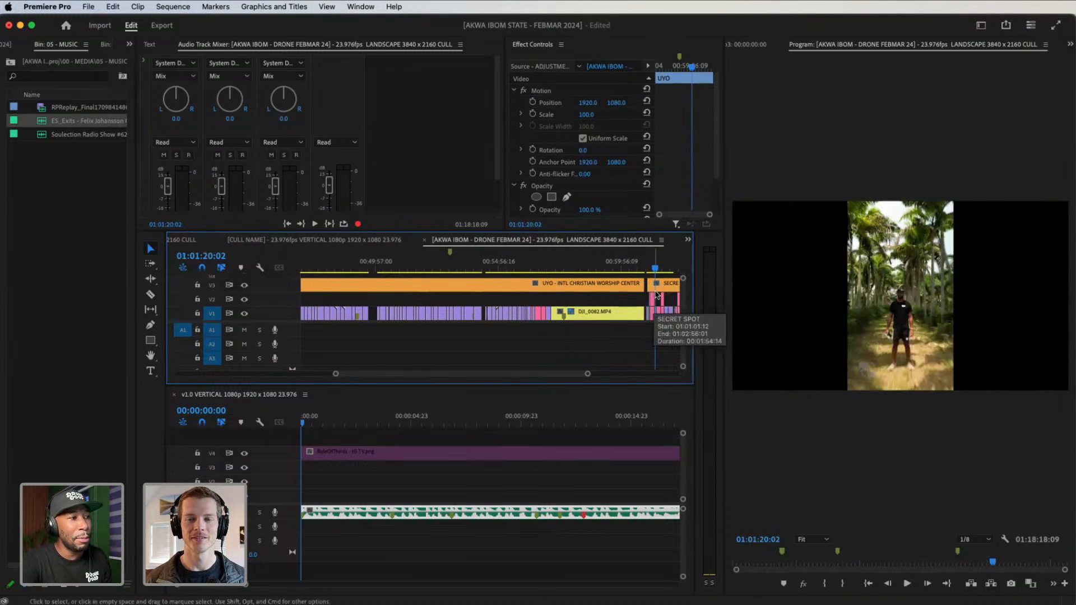
key("space")
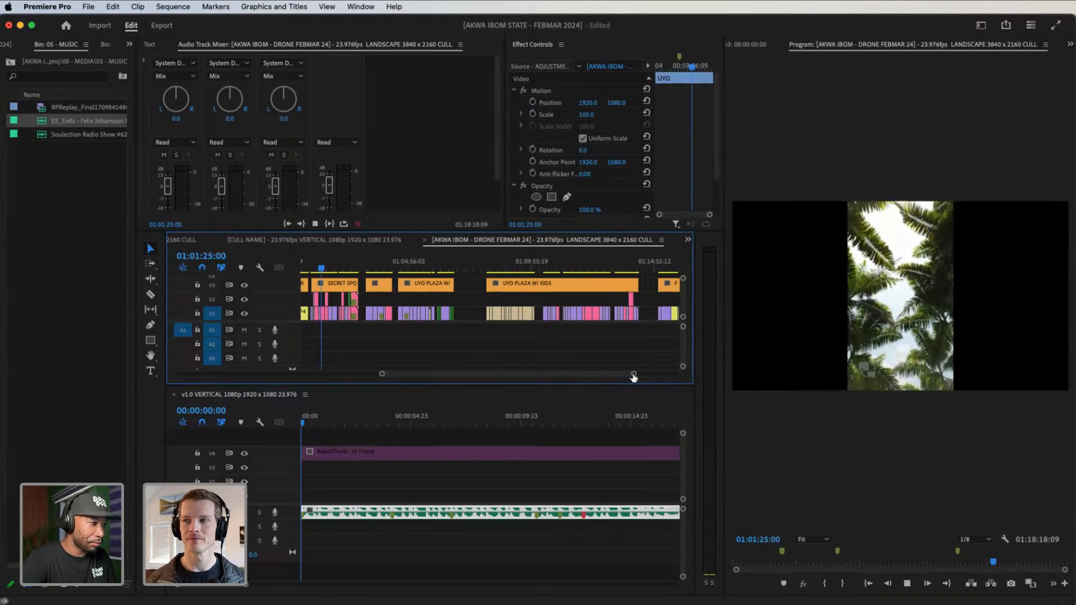
key("space")
key("equal")
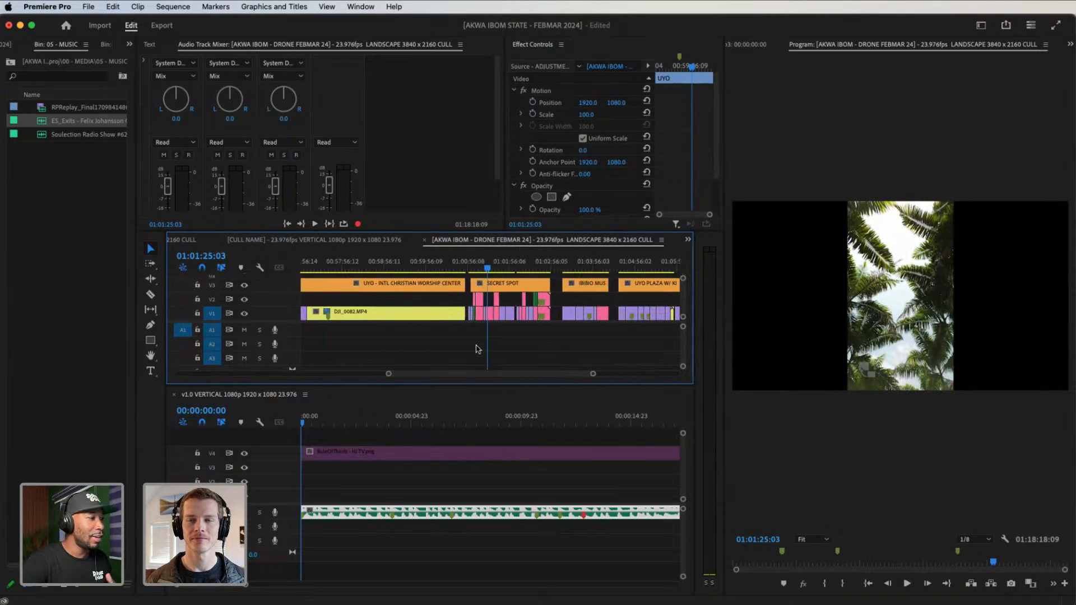
Play the vertical sequence's opening and select the vertical palm path clip at 01:01:17:10 in the cull's SECRET SPOT section
left_click(305, 426)
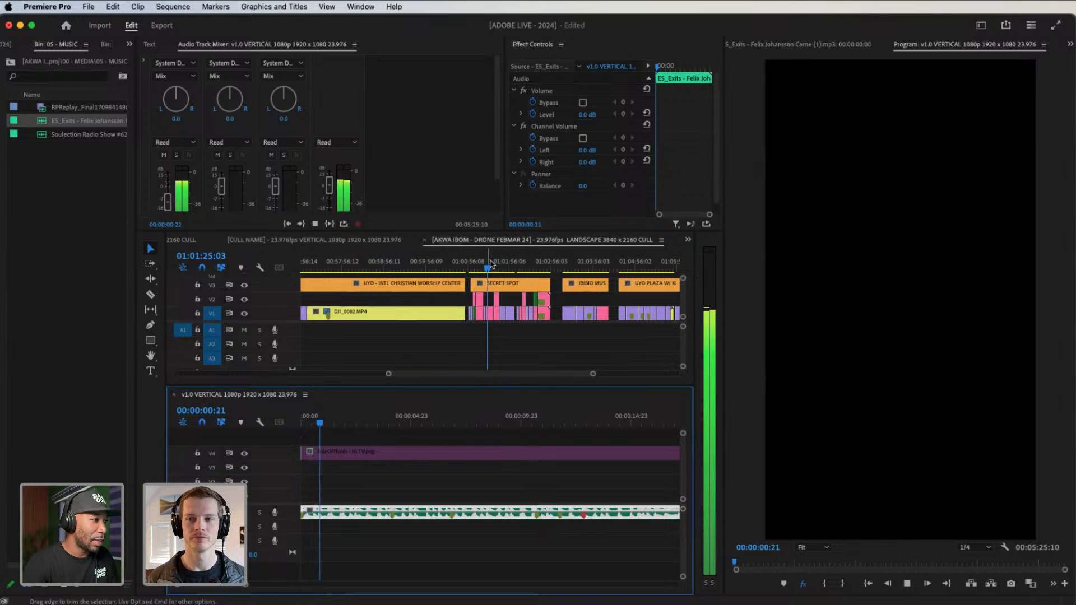
left_click(484, 270)
left_click_drag(484, 273, 481, 273)
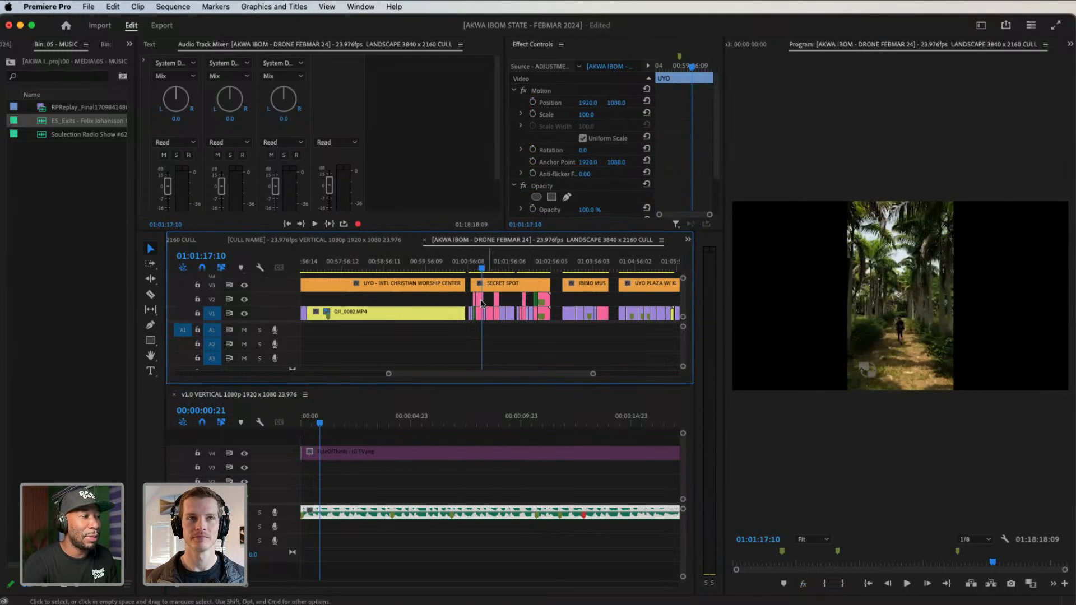
left_click(481, 302)
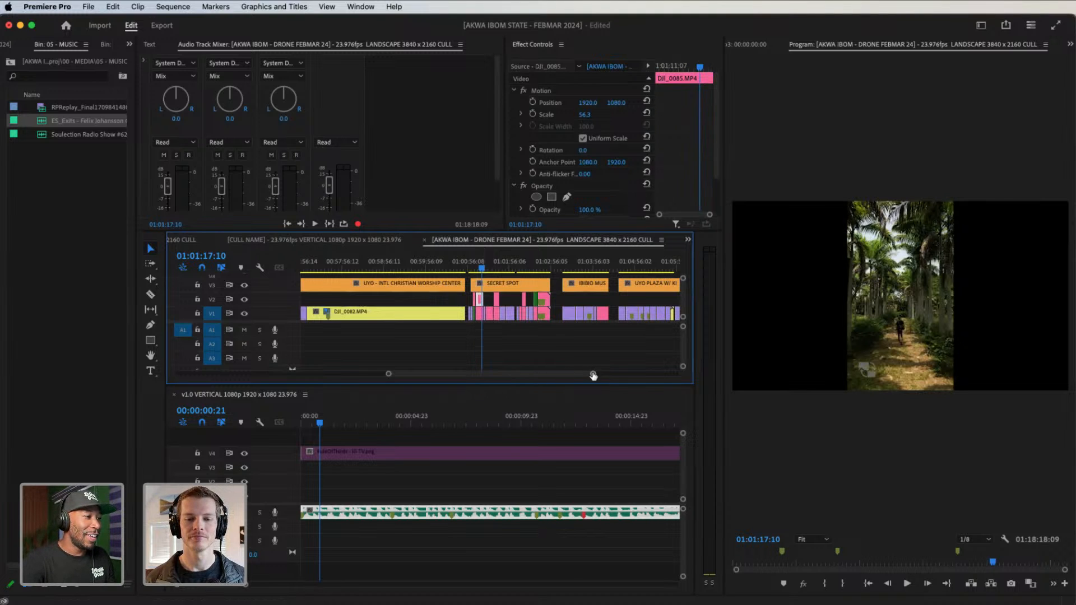
Preview DJI_0737.MP4 in the cull's EKET RIVER B-ROLL section and copy it to the start of the vertical sequence
left_click_drag(593, 374, 444, 377)
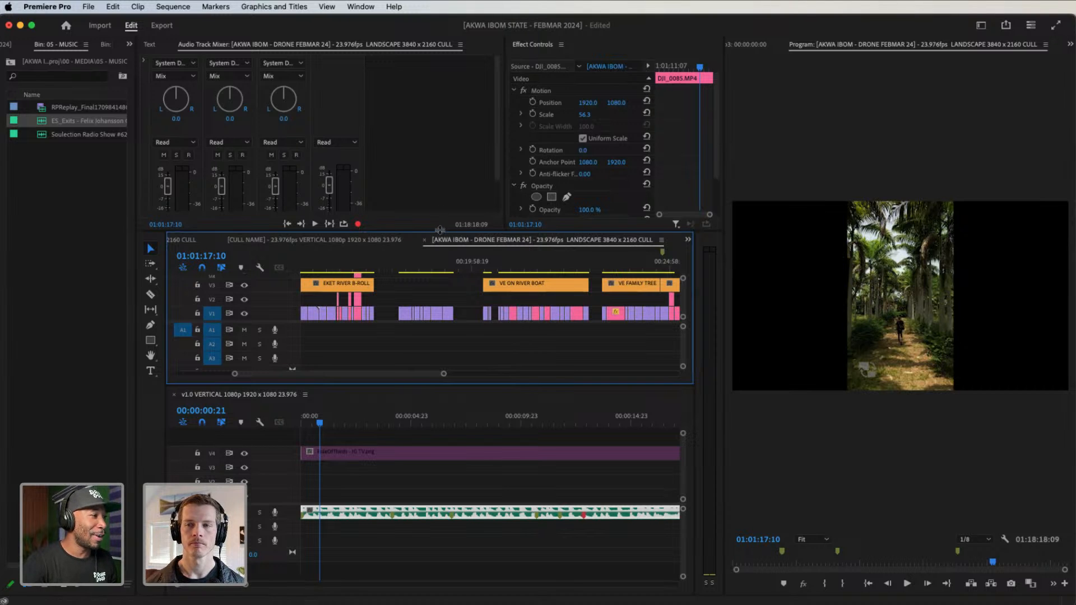
left_click_drag(439, 230, 439, 162)
left_click(357, 200)
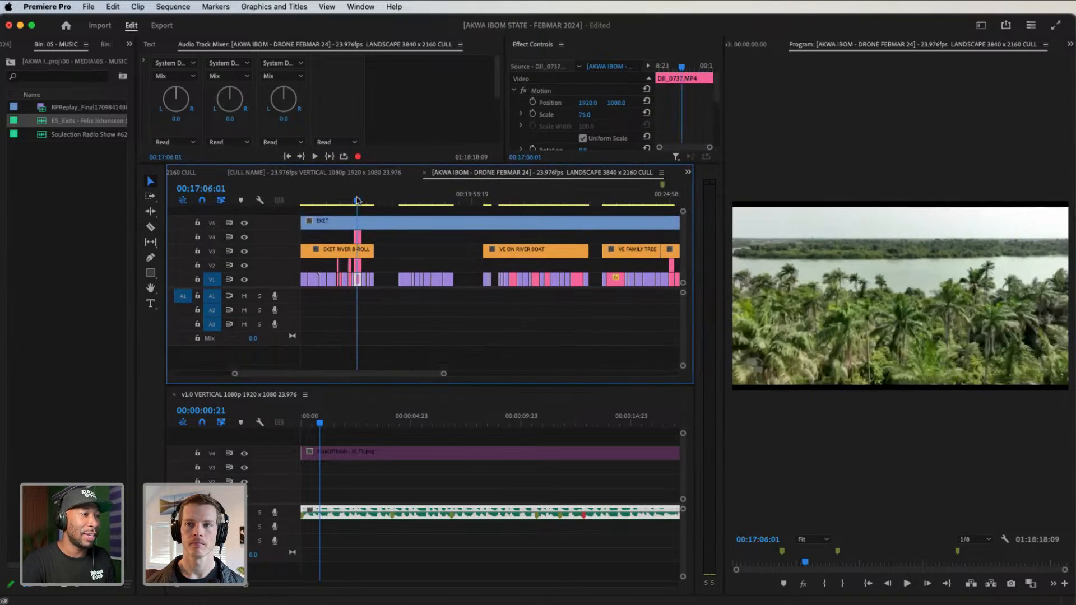
key("space")
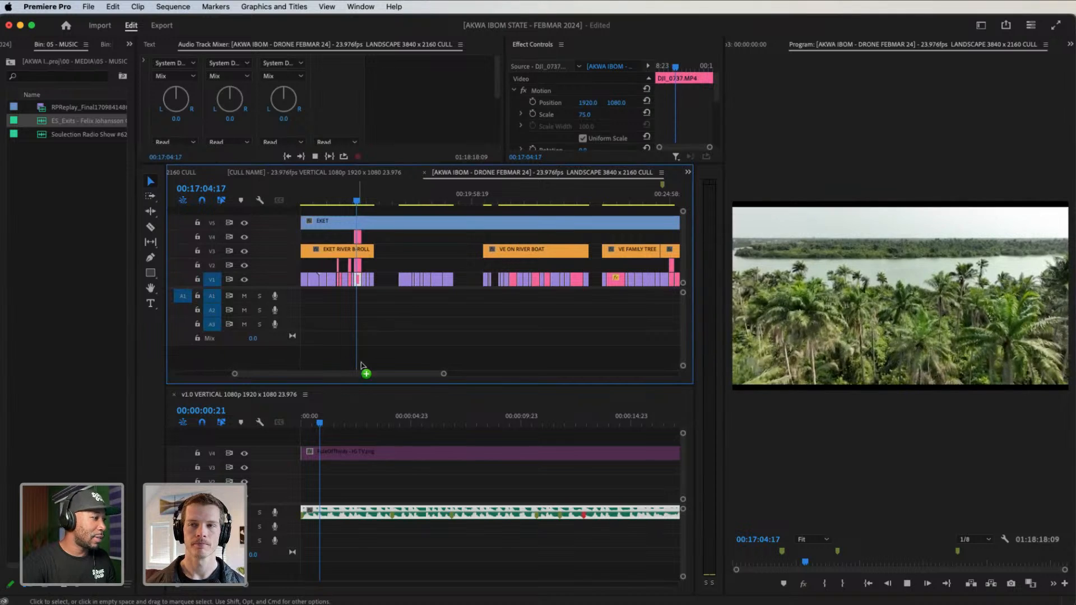
left_click_drag(362, 364, 340, 508)
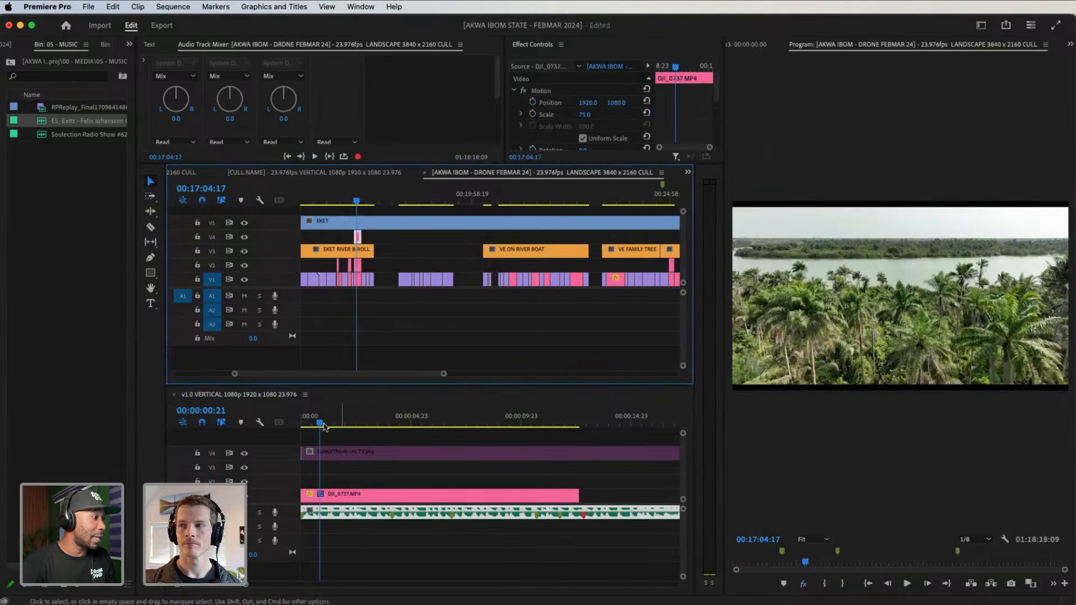
Scrub through the palm tree clip in the vertical sequence, and play from the start to the beat at 00:00:01:22
left_click_drag(322, 423, 274, 424)
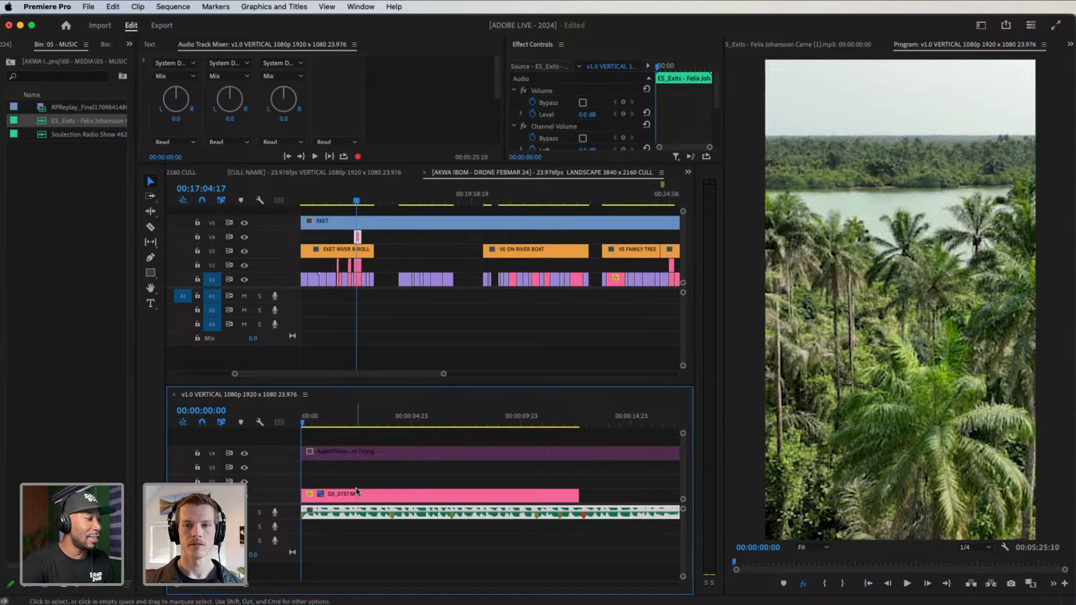
left_click_drag(389, 413, 439, 487)
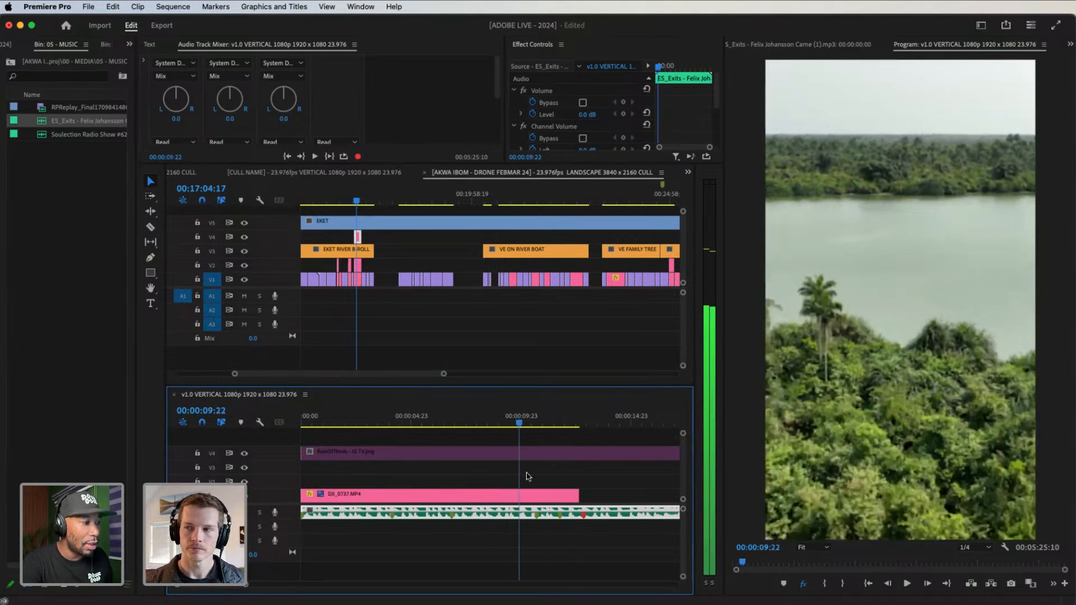
key("Home")
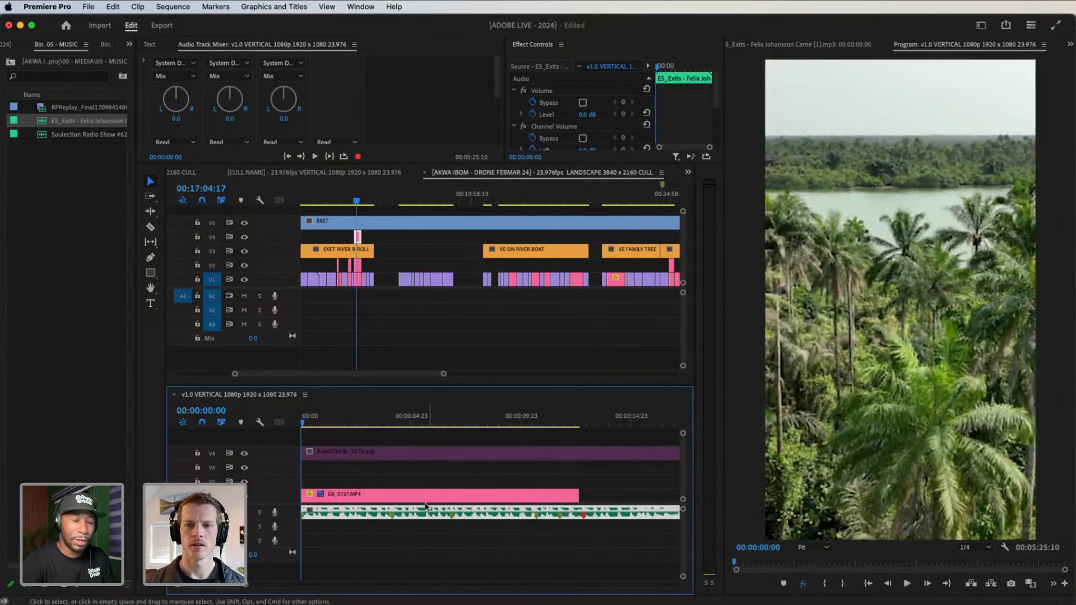
key("space")
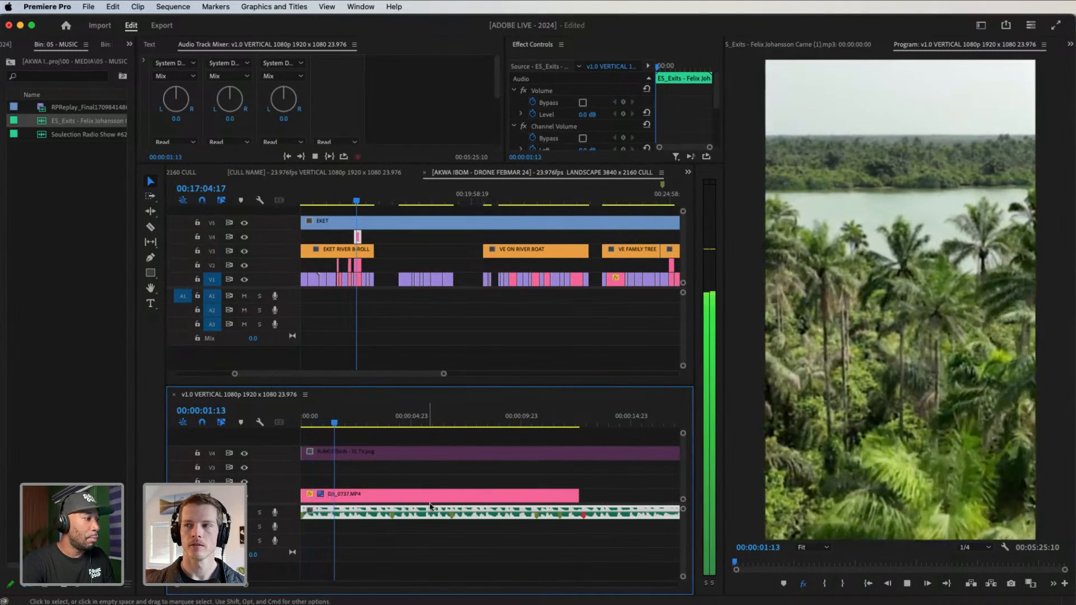
key("space")
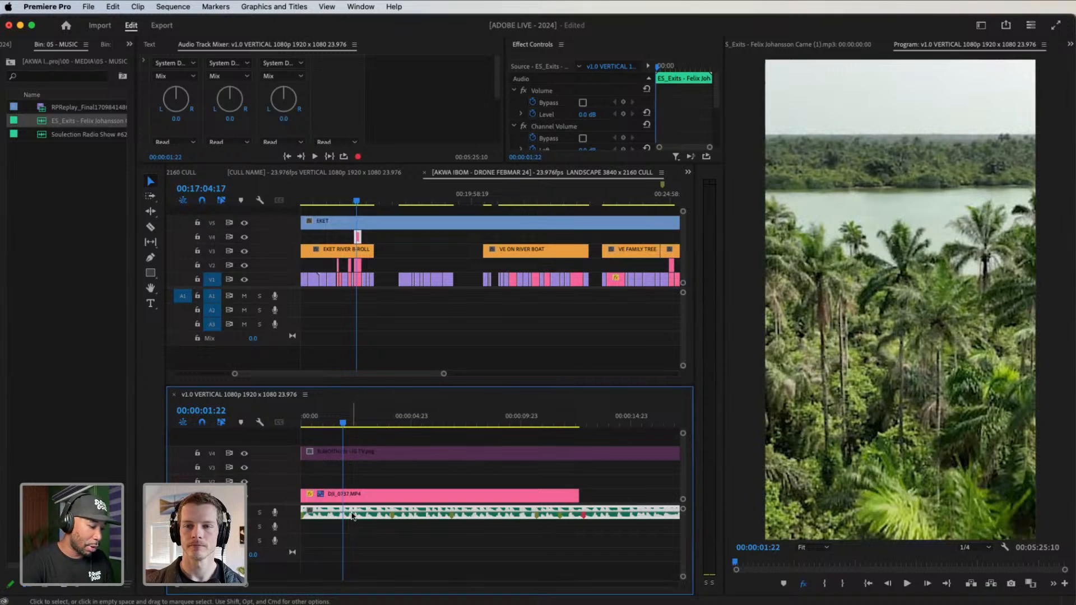
Trim the end of DJI_0737.MP4 to the playhead at 00:00:01:22 and play the opening from the start
left_click(364, 495)
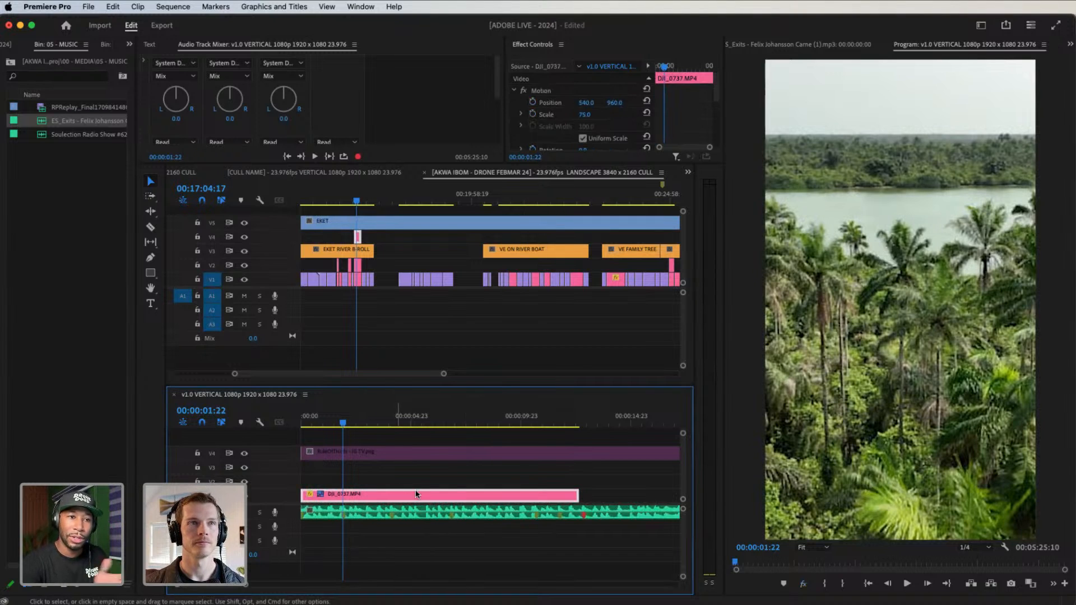
left_click_drag(572, 491, 342, 491)
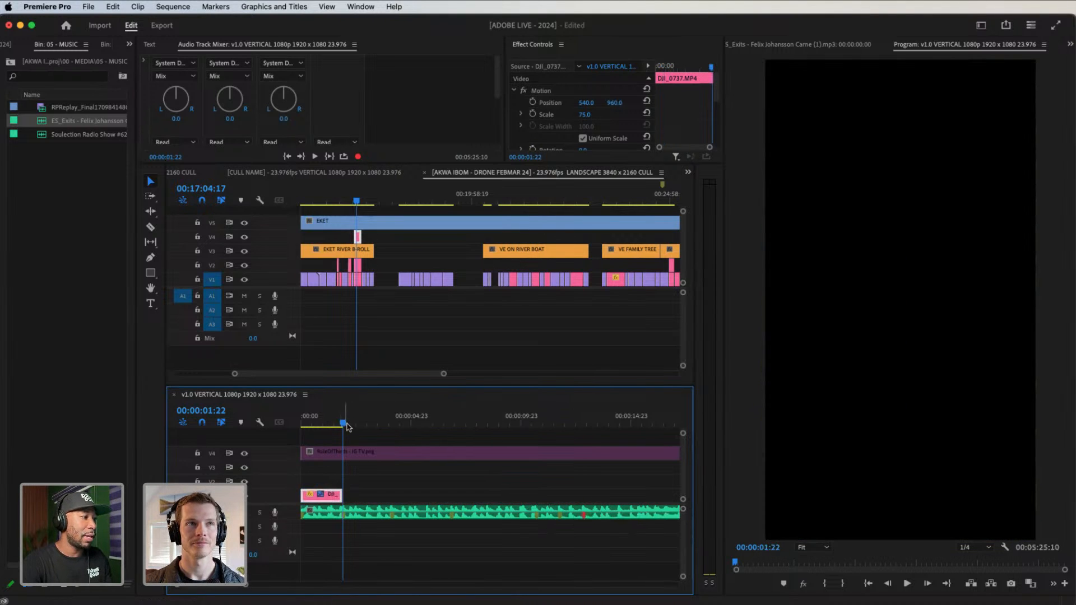
key("Home")
key("space")
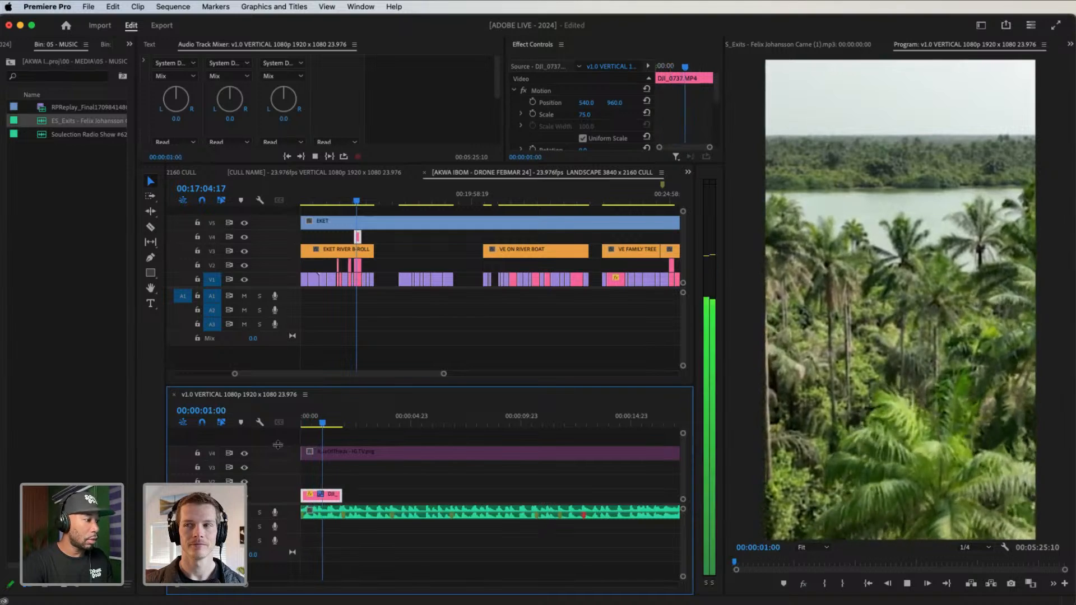
Locate DJI_0758.MP4 in the cull's VILLAGE GOLDEN HOUR B-ROLL section and copy it directly after DJI_0737.MP4 in the vertical sequence
key("space")
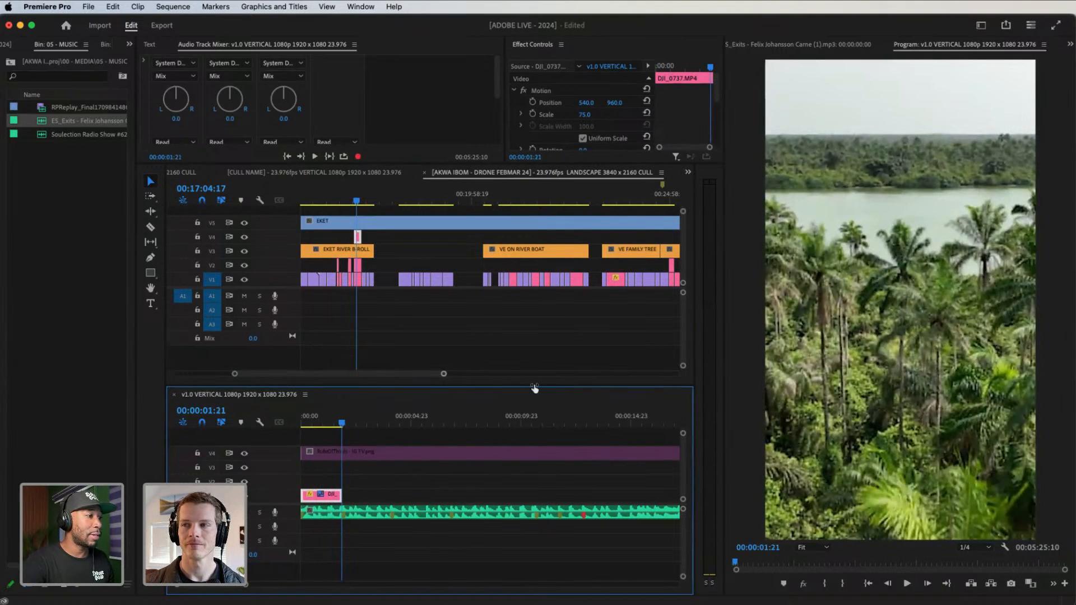
left_click_drag(444, 374, 531, 386)
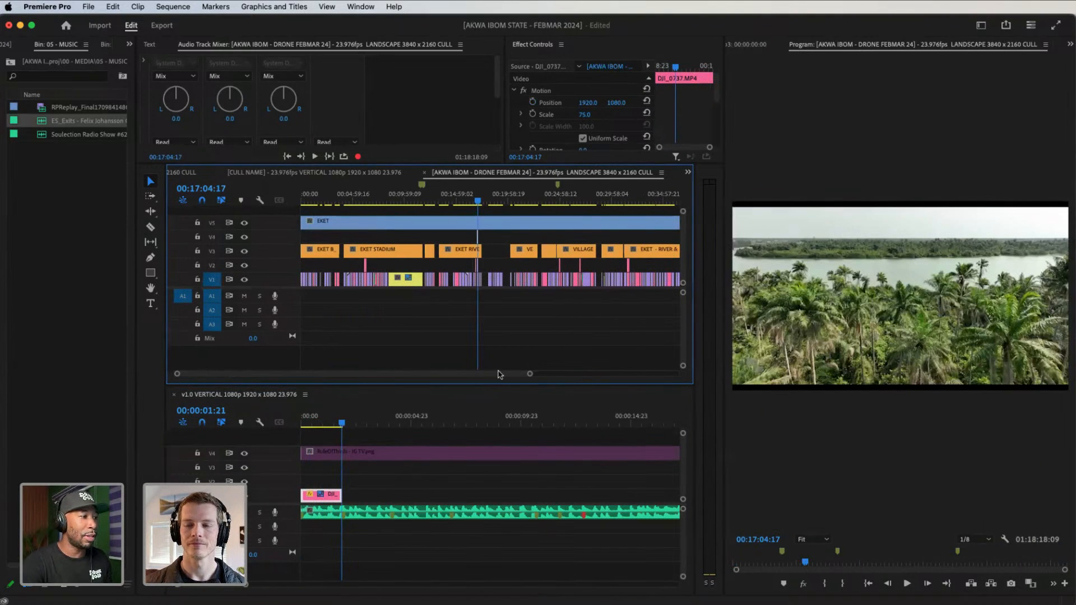
scroll(501, 374, "right", 10)
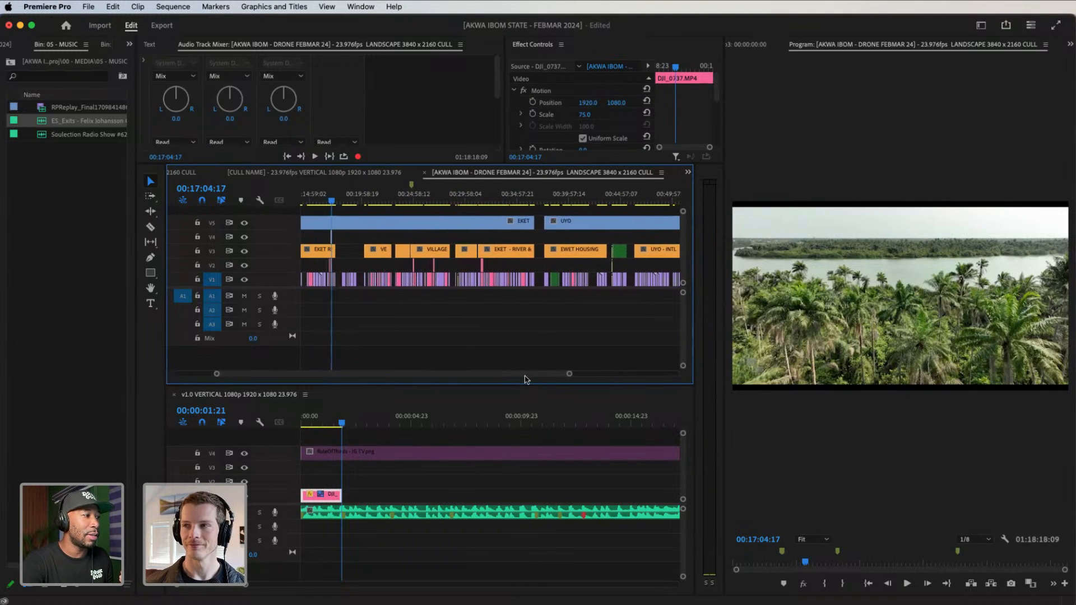
scroll(525, 380, "left", 4)
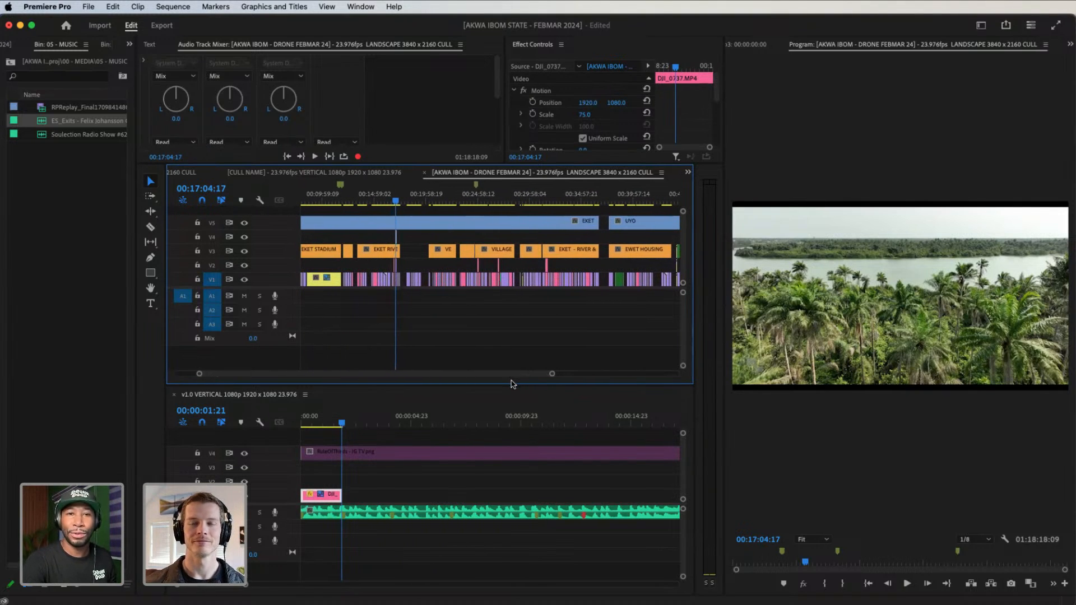
scroll(513, 385, "left", 1)
left_click_drag(491, 201, 484, 209)
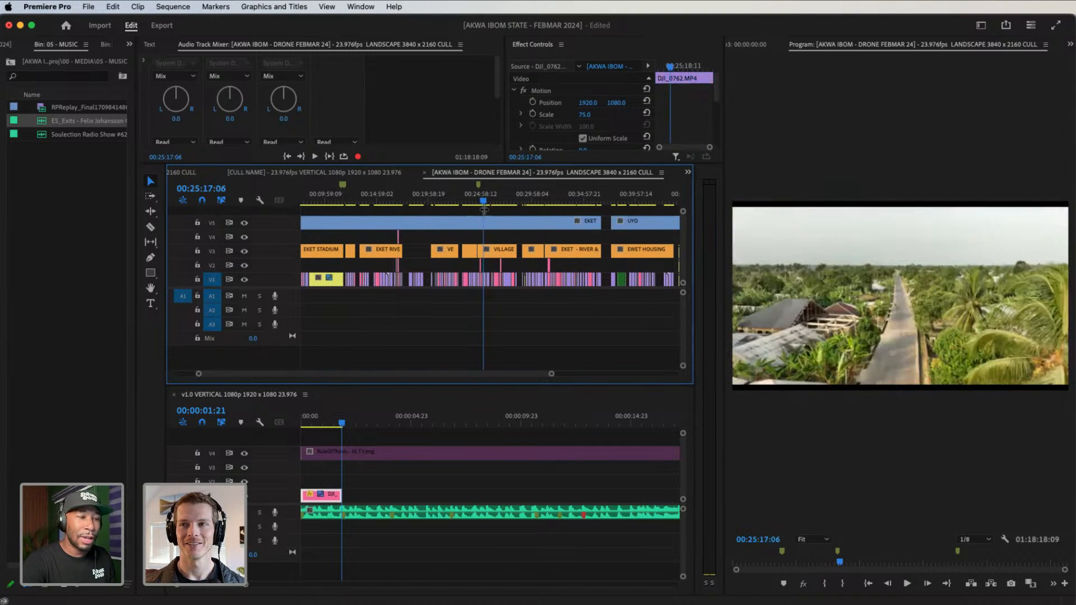
key("=")
key("=")
key("=")
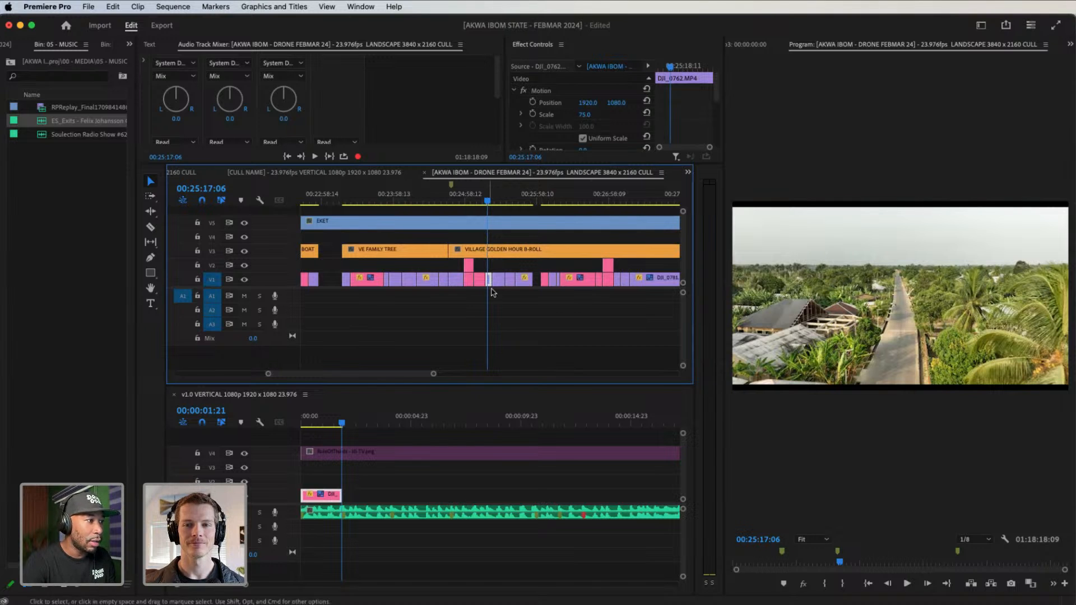
left_click_drag(489, 202, 461, 215)
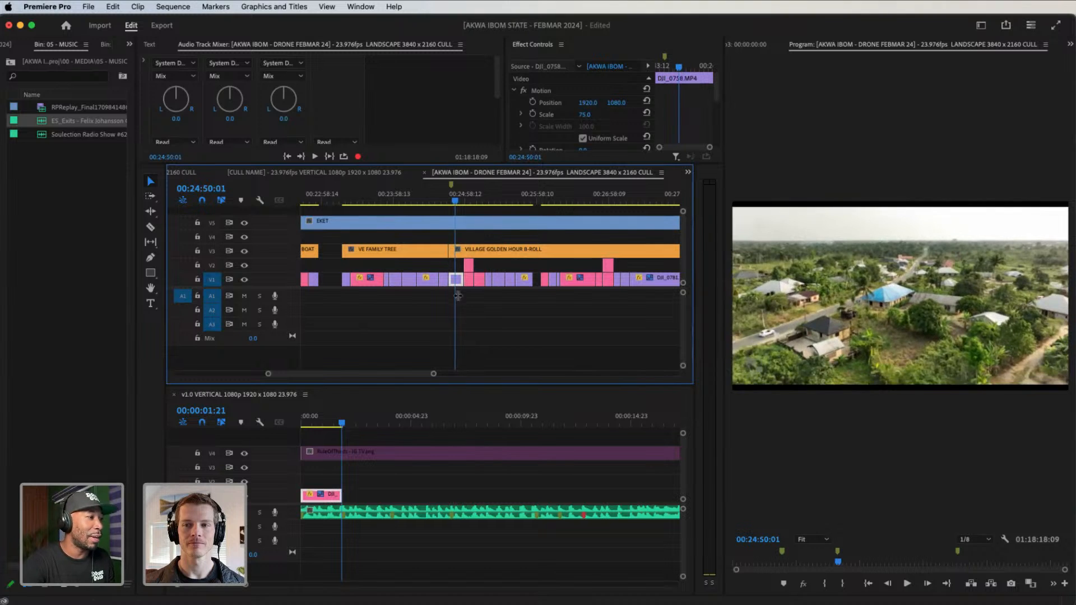
left_click_drag(465, 396, 512, 492)
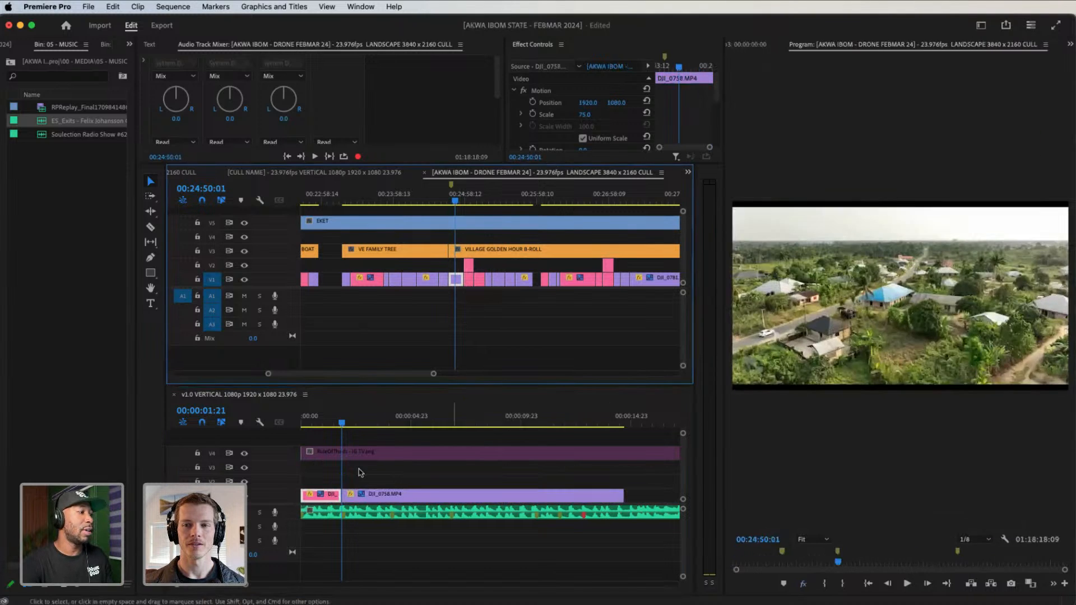
Play the vertical sequence's opening to find the next beat and trim the end of DJI_0758.MP4 to 00:00:03:01
left_click(304, 430)
key("space")
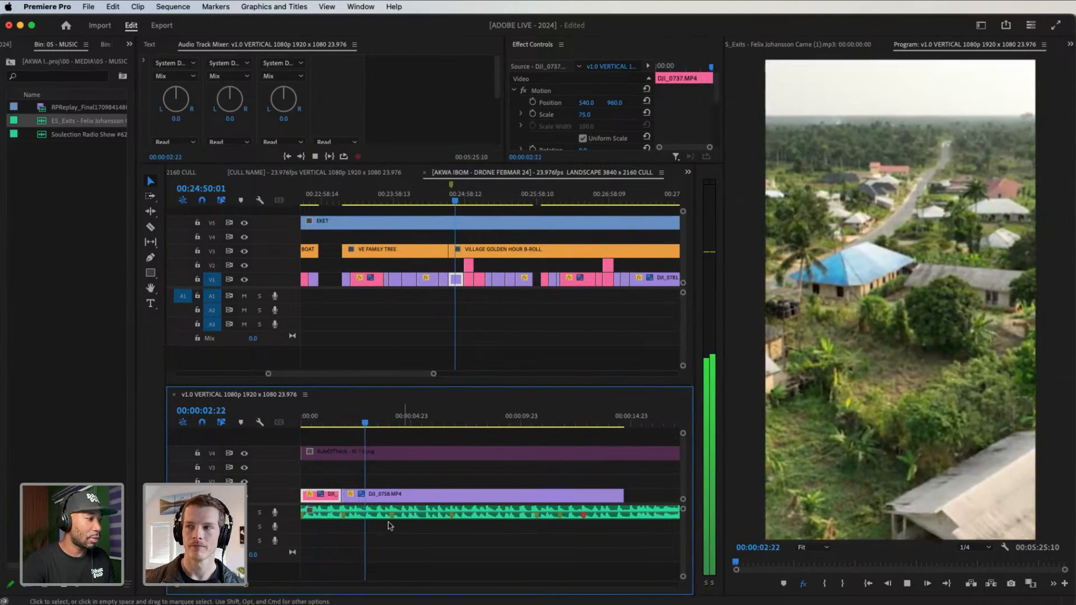
left_click(343, 496)
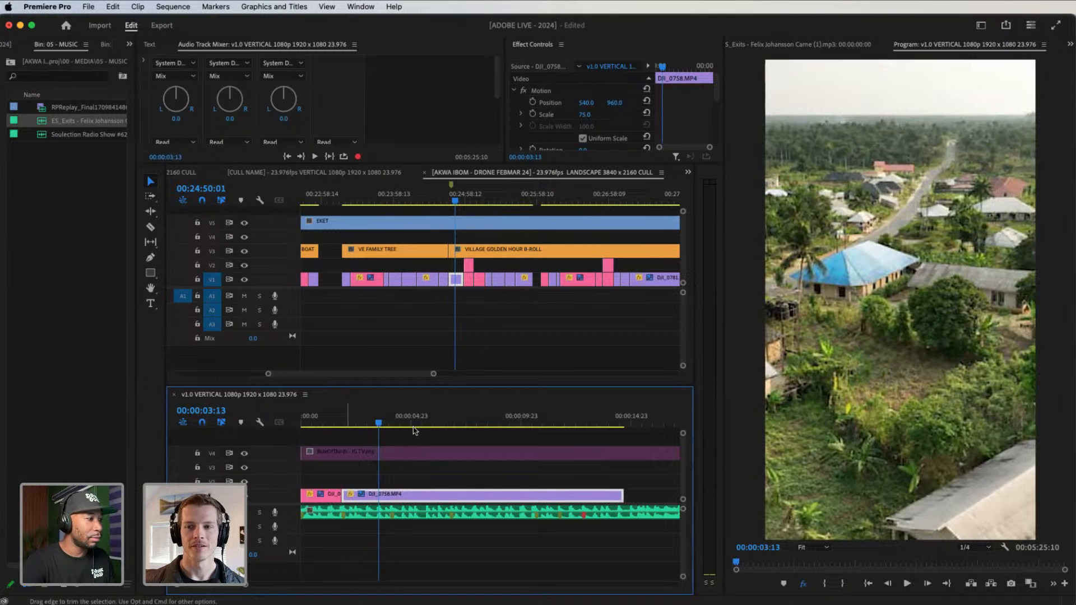
left_click(335, 428)
key("space")
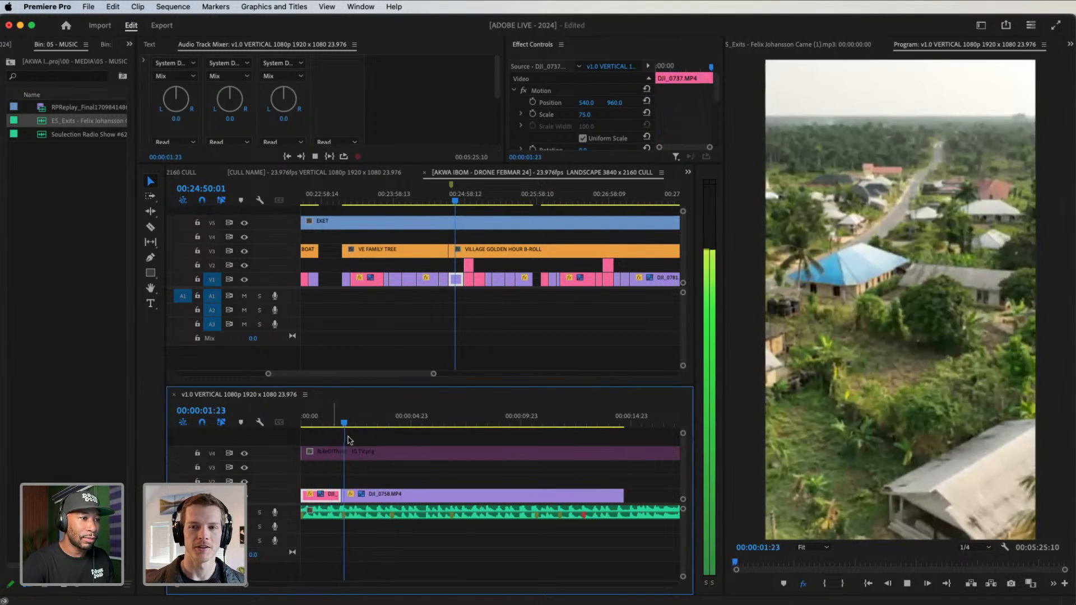
left_click(608, 495)
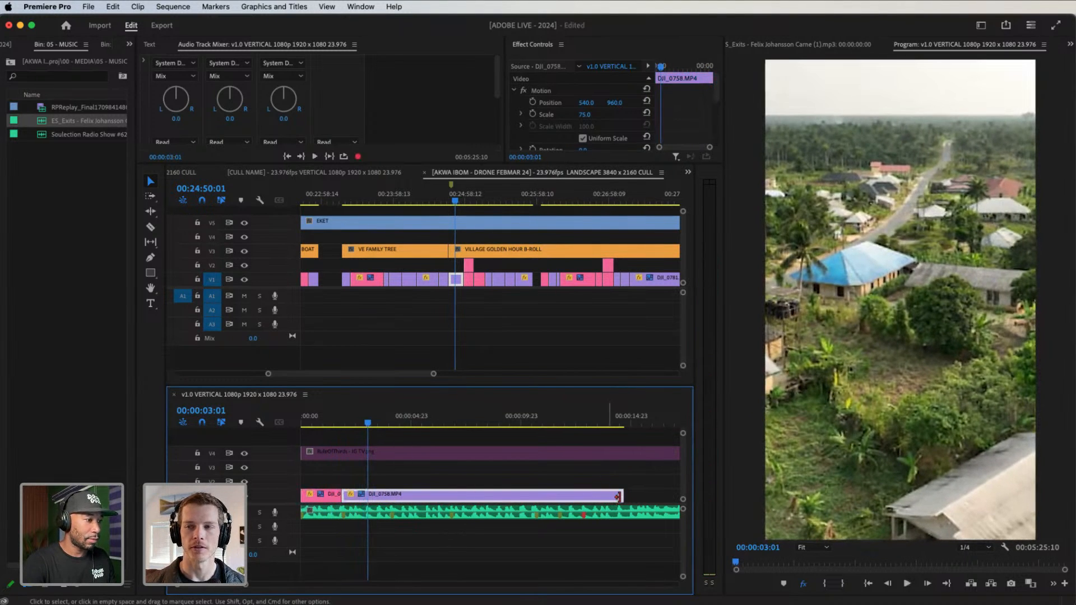
left_click_drag(618, 496, 368, 495)
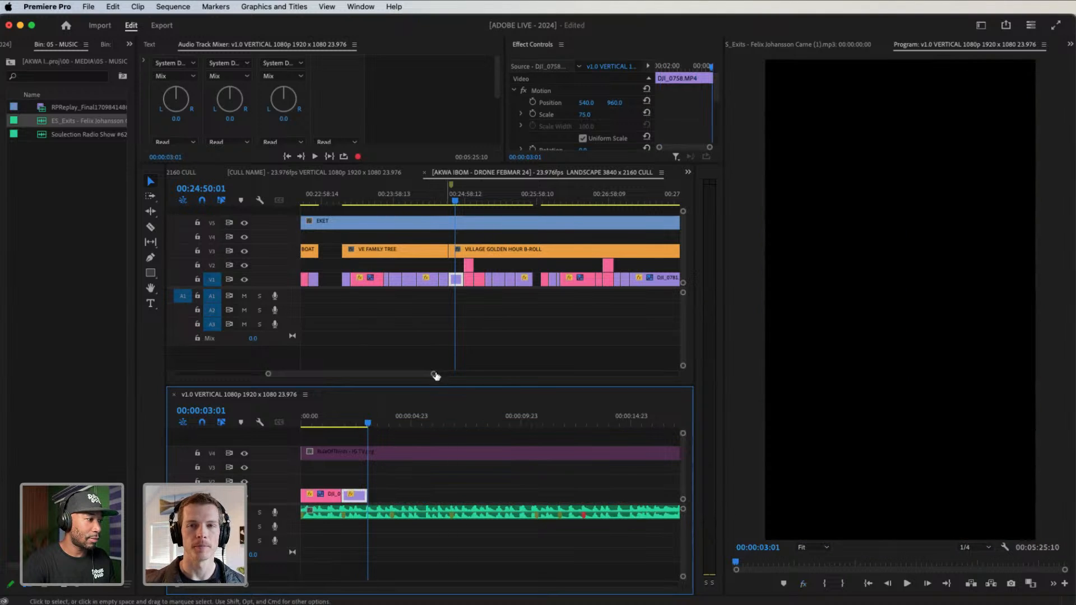
Find the overhead river clip DJI_0836.MP4 in the cull's EKET - RIVER & DEITY section and copy it after DJI_0758.MP4 in the vertical sequence
left_click_drag(436, 375, 471, 377)
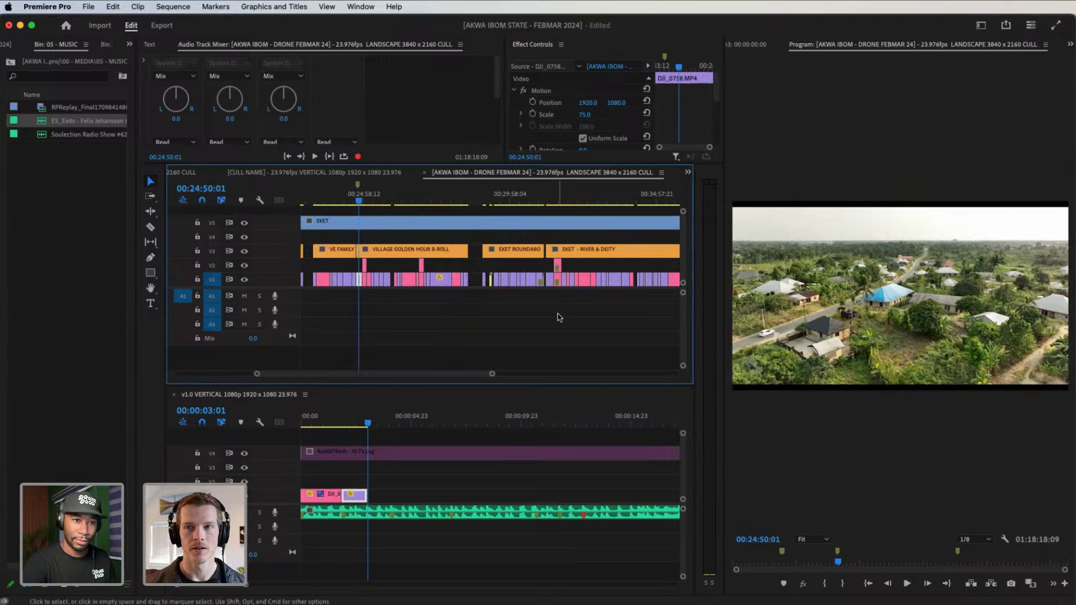
left_click_drag(551, 201, 569, 206)
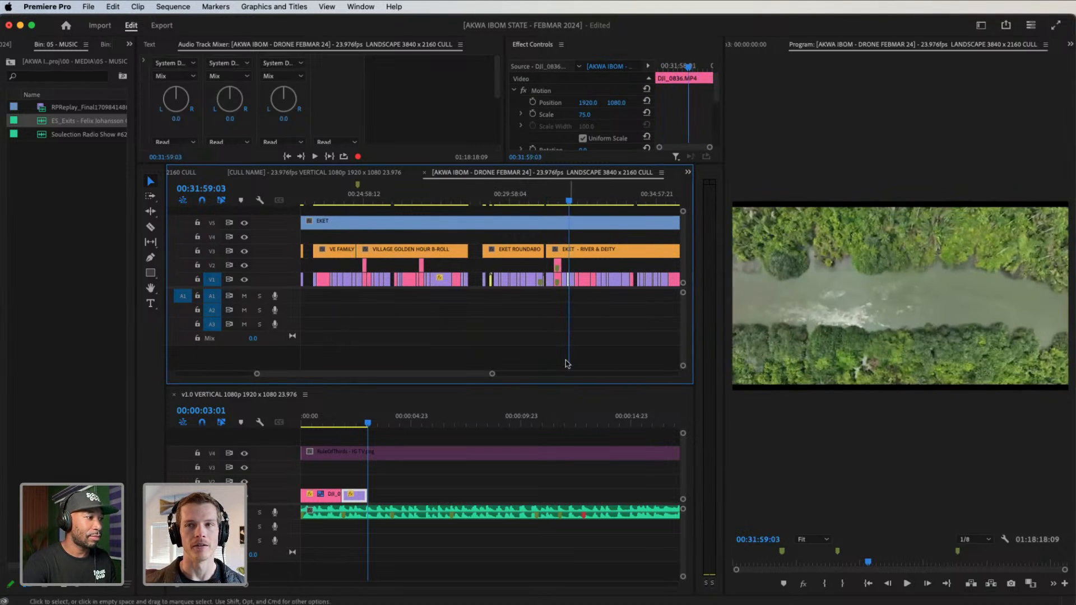
left_click_drag(492, 374, 466, 374)
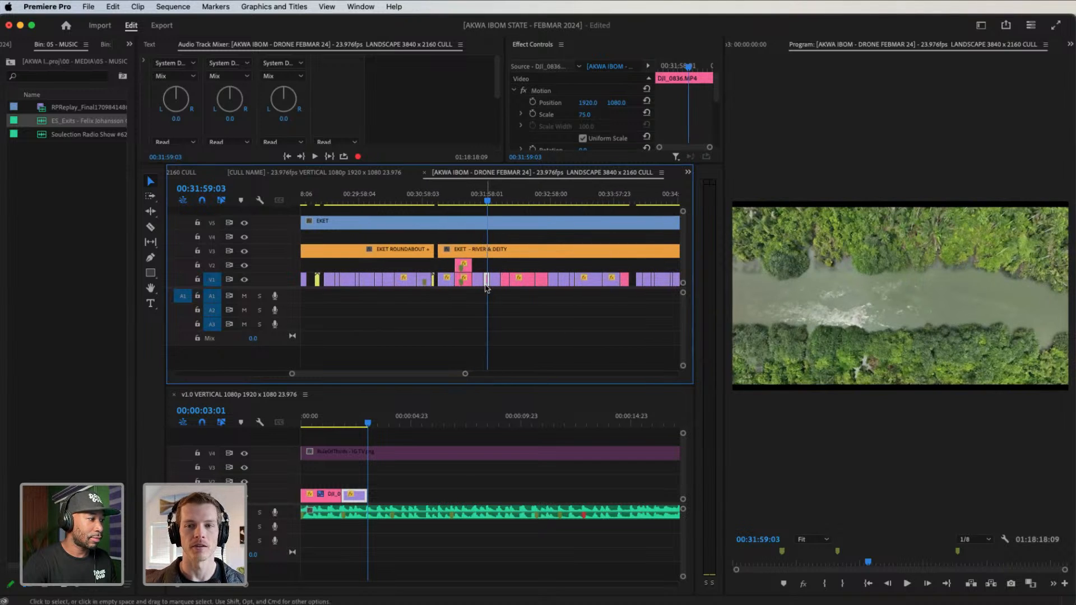
left_click_drag(485, 287, 421, 495)
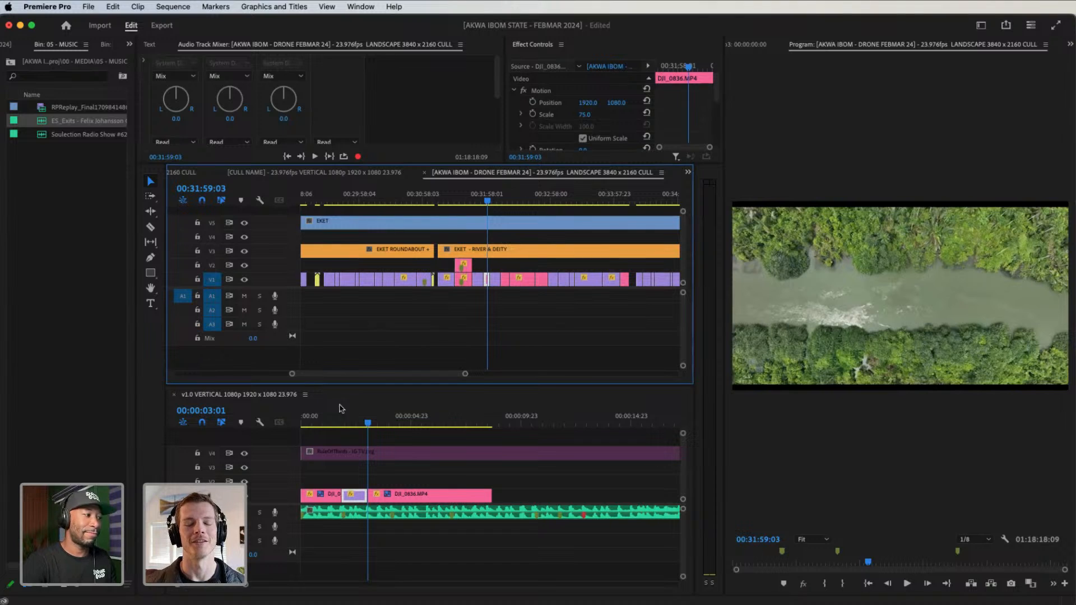
Play the vertical sequence from the start and trim the end of DJI_0836.MP4 to the beat at 00:00:04:03
left_click(368, 425)
key("Home")
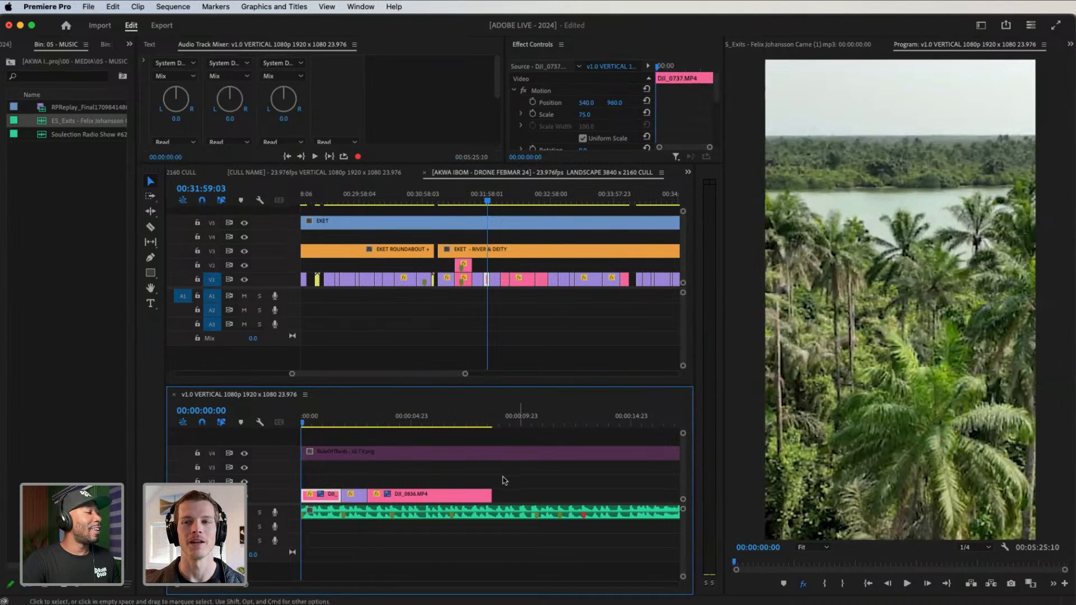
key("space")
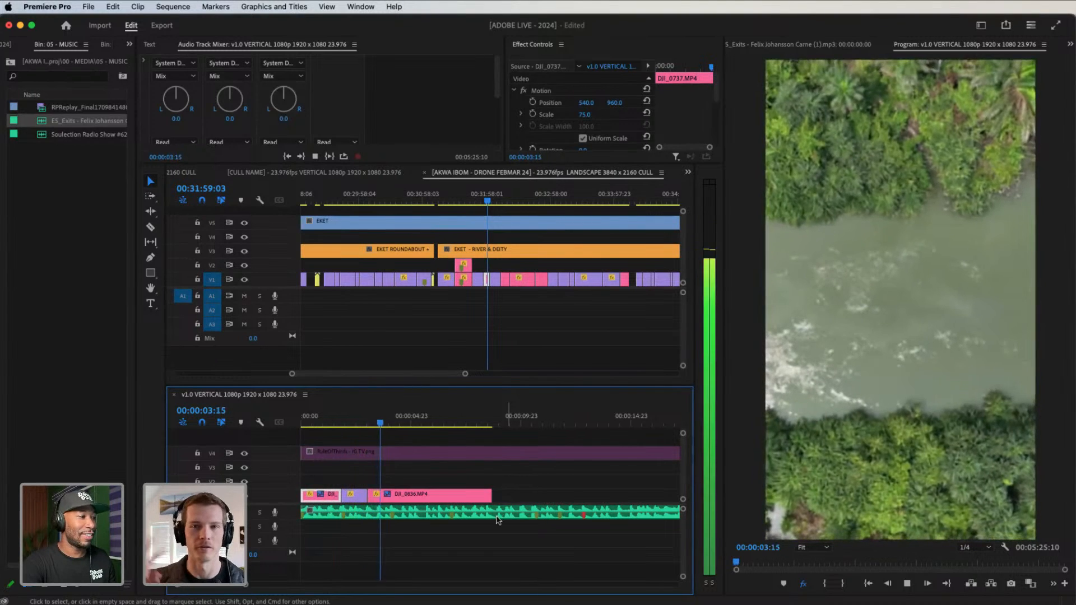
left_click(413, 499)
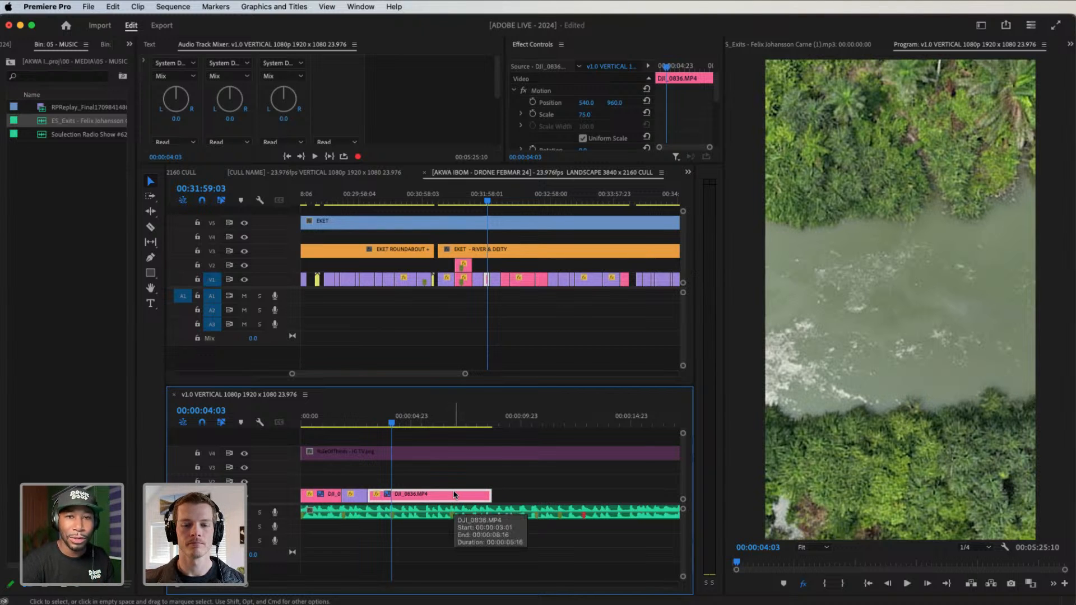
left_click_drag(483, 493, 388, 495)
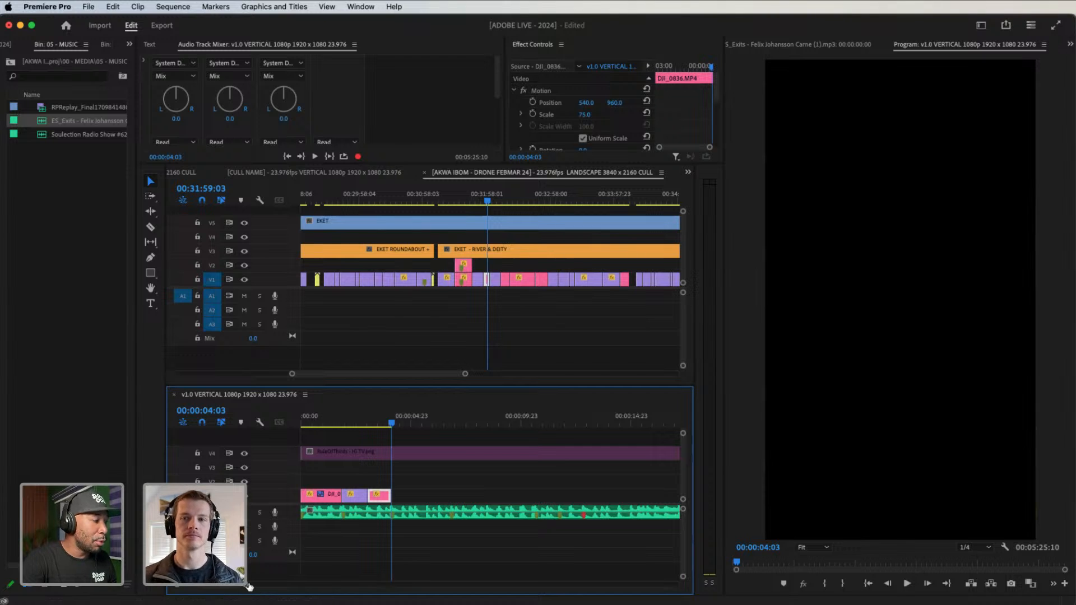
Copy DJI_0841.MP4 from 00:33:00:14 in the cull's river section and place it directly after DJI_0836.MP4 in the vertical sequence
left_click_drag(246, 585, 225, 587)
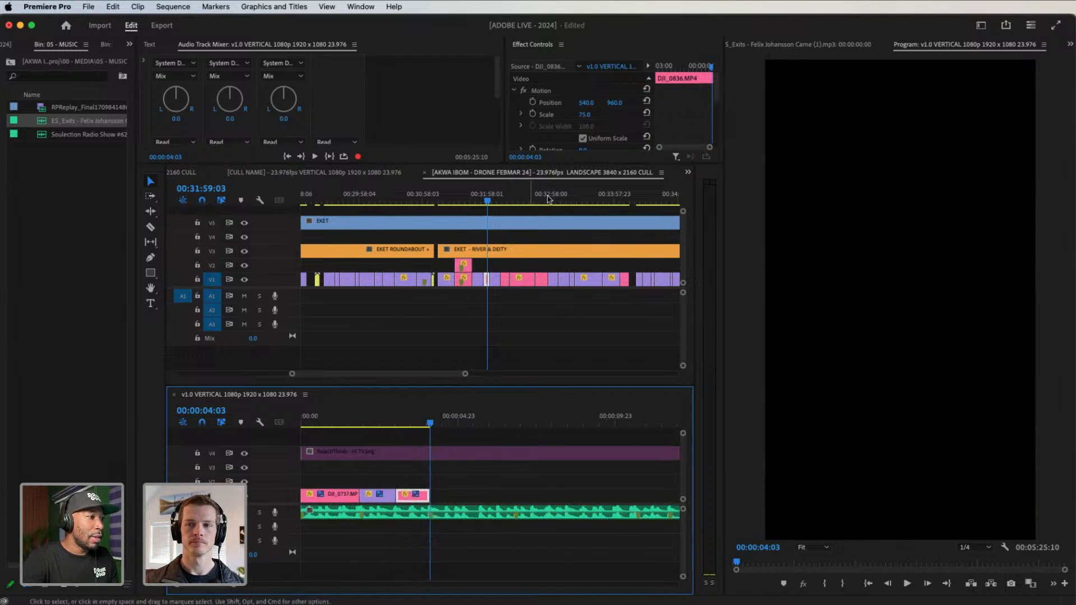
left_click_drag(545, 196, 554, 204)
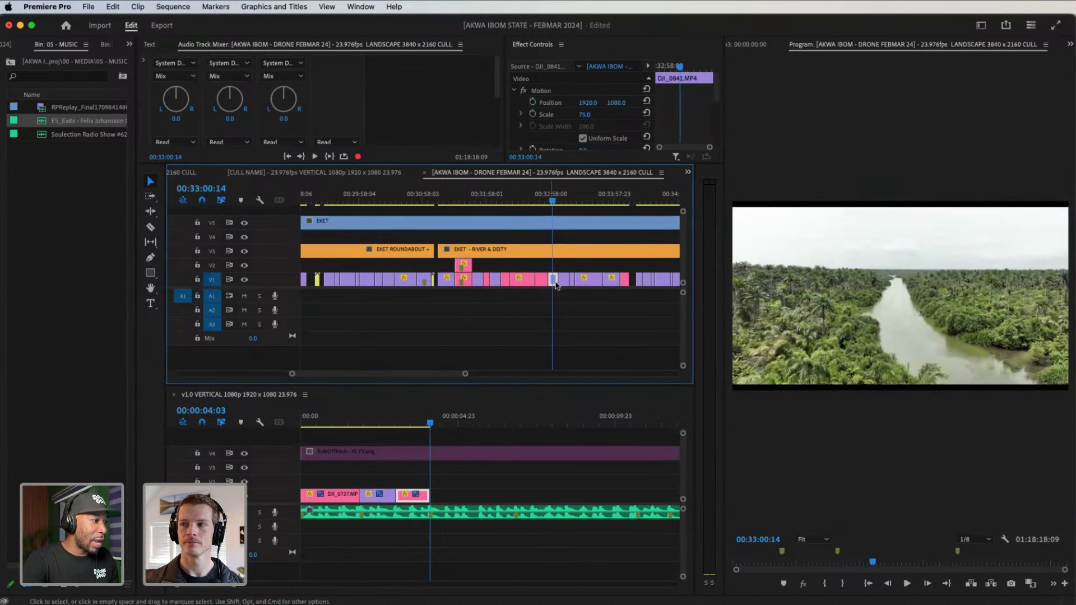
left_click_drag(553, 279, 352, 493)
left_click_drag(238, 584, 296, 585)
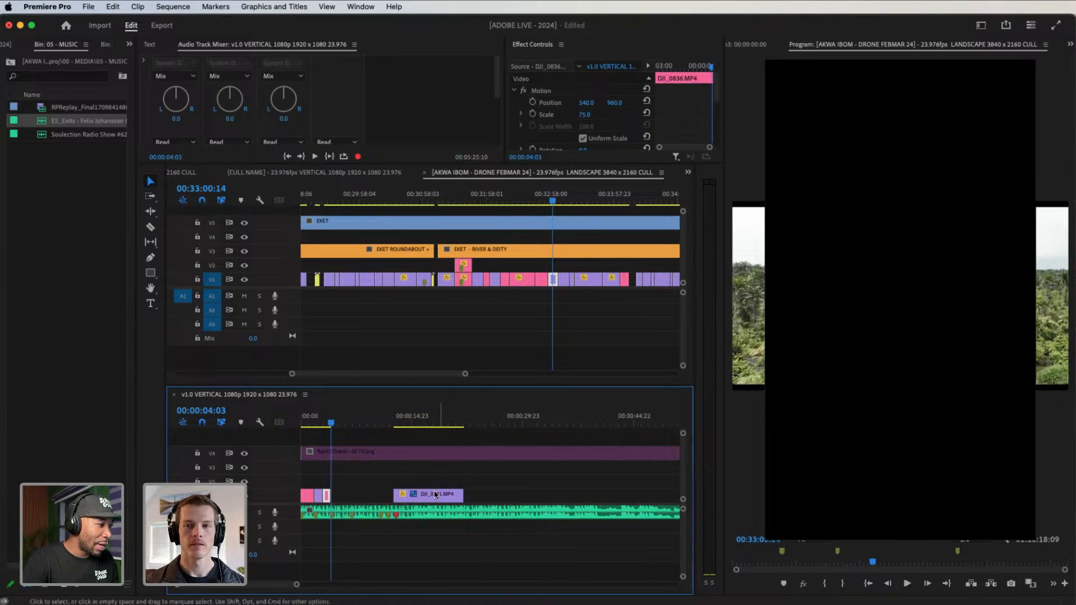
left_click_drag(438, 493, 376, 493)
left_click_drag(299, 585, 255, 586)
Rotate DJI_0836.MP4 in the vertical sequence by 90° and set its scale to 40
left_click_drag(376, 422, 371, 422)
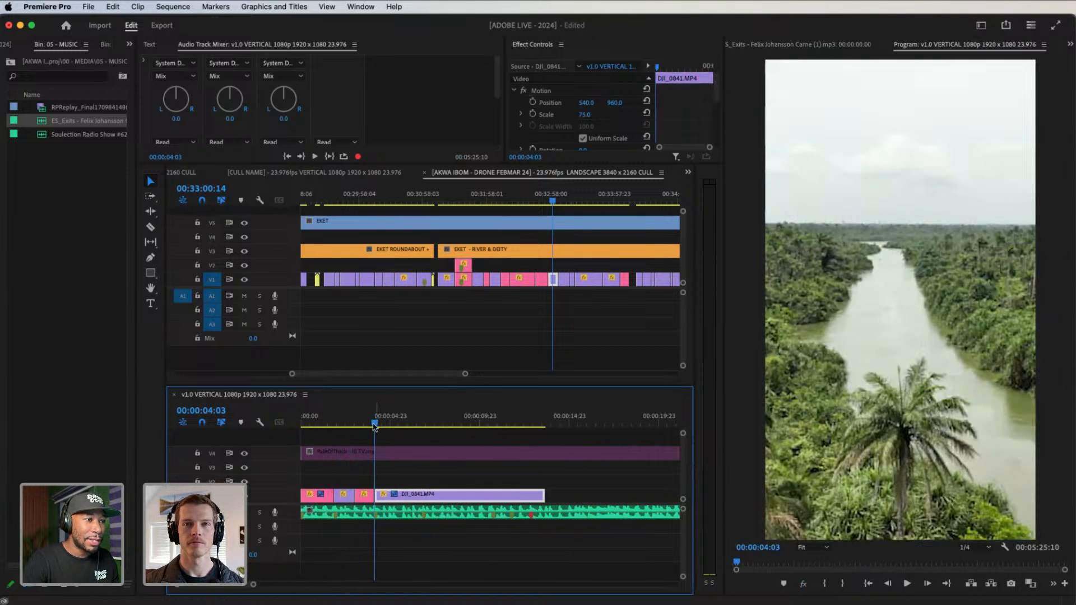
left_click(368, 495)
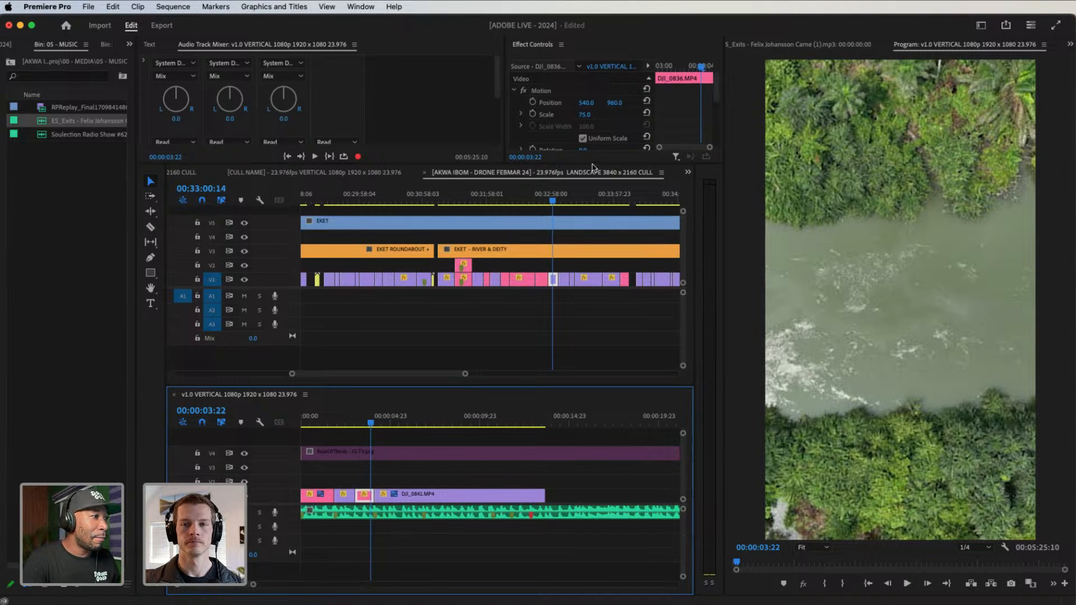
left_click_drag(593, 166, 615, 238)
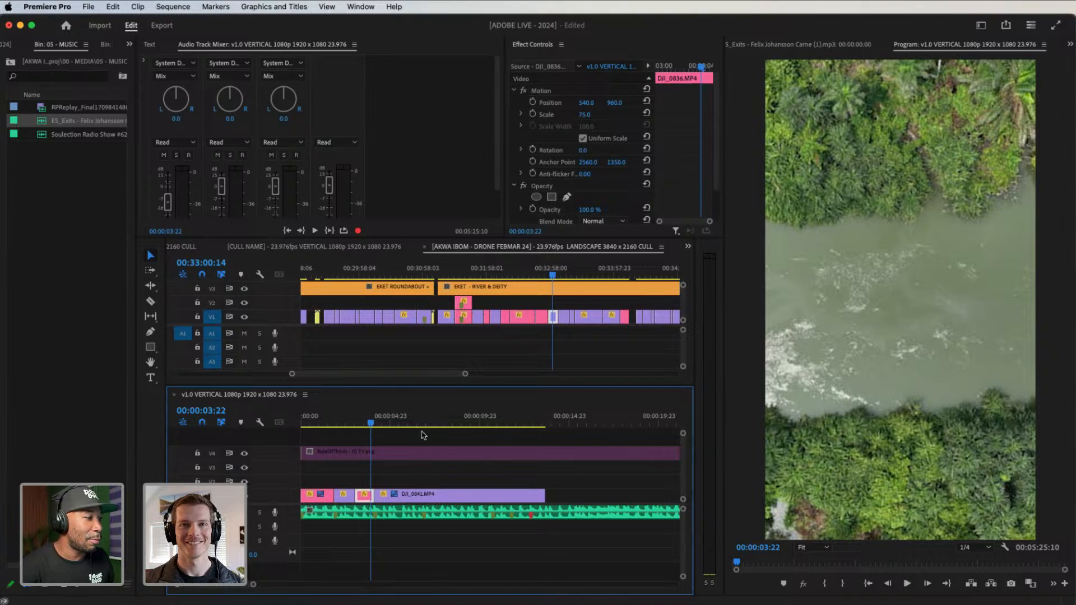
scroll(616, 192, "down", 1)
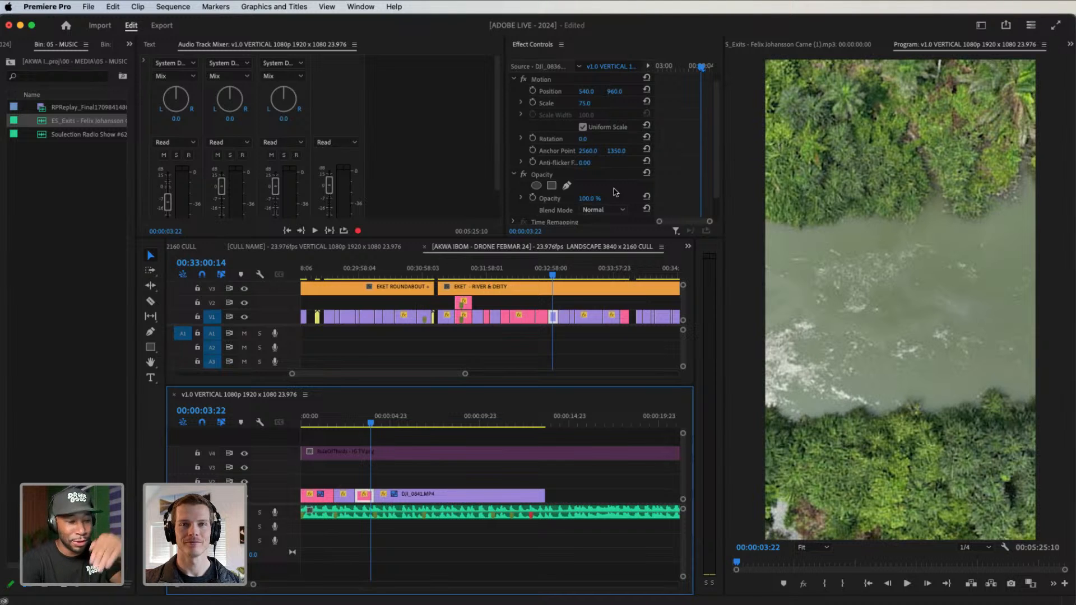
left_click(592, 138)
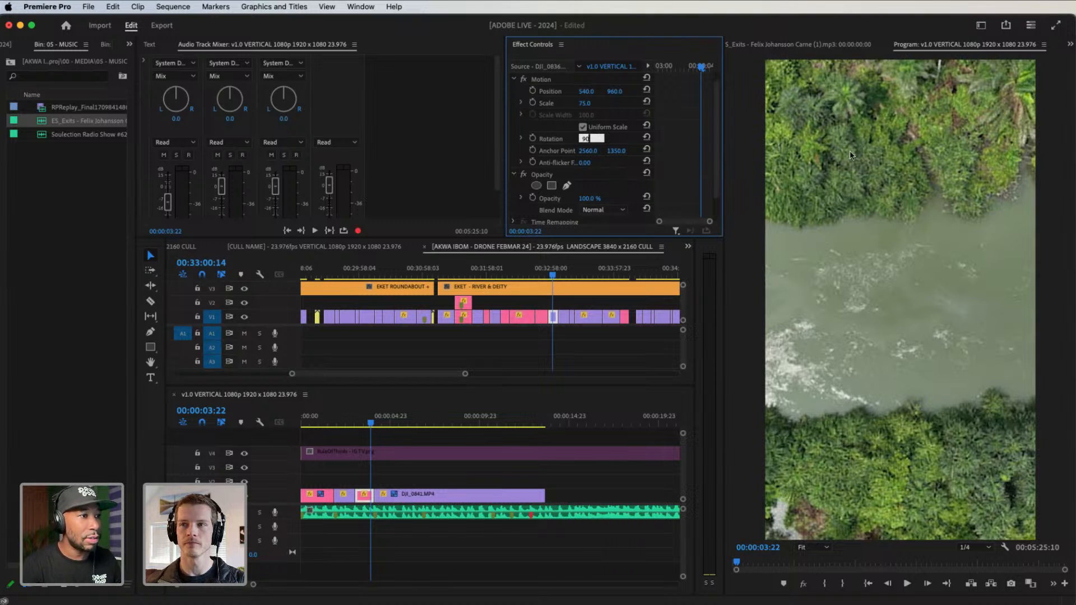
key("Return")
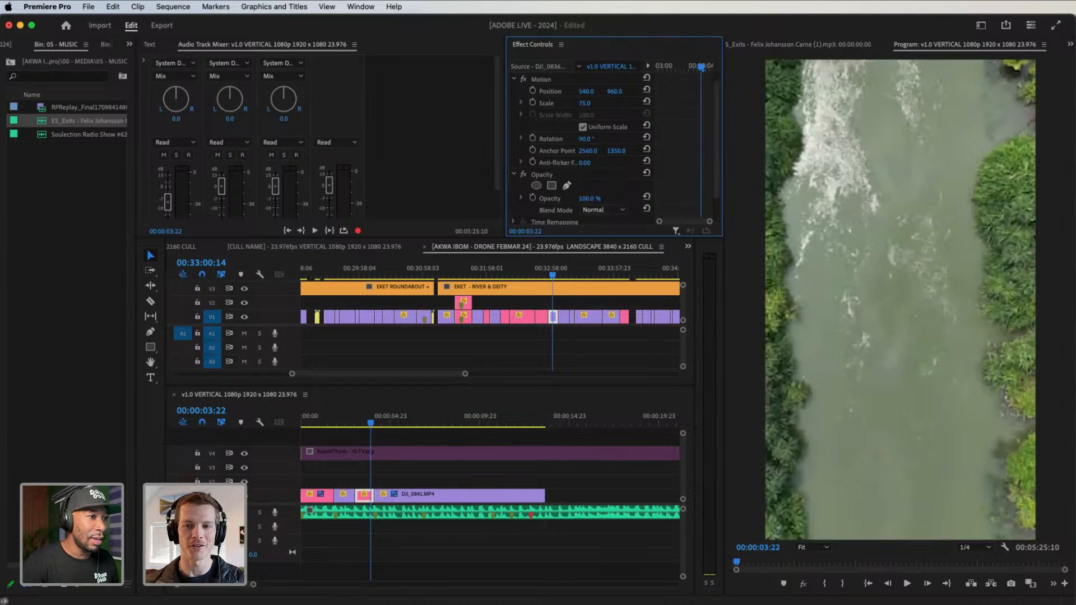
left_click_drag(585, 104, 565, 103)
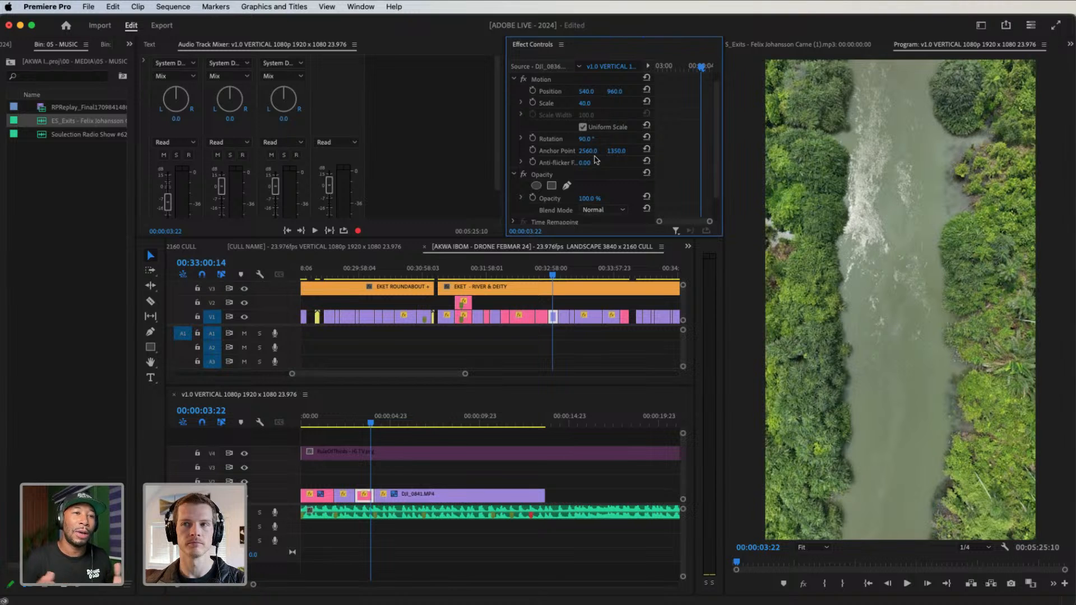
Play back the opening with the rotated river clip and trim the end of DJI_0841.MP4 to the beat at 00:00:05:03
left_click(374, 425)
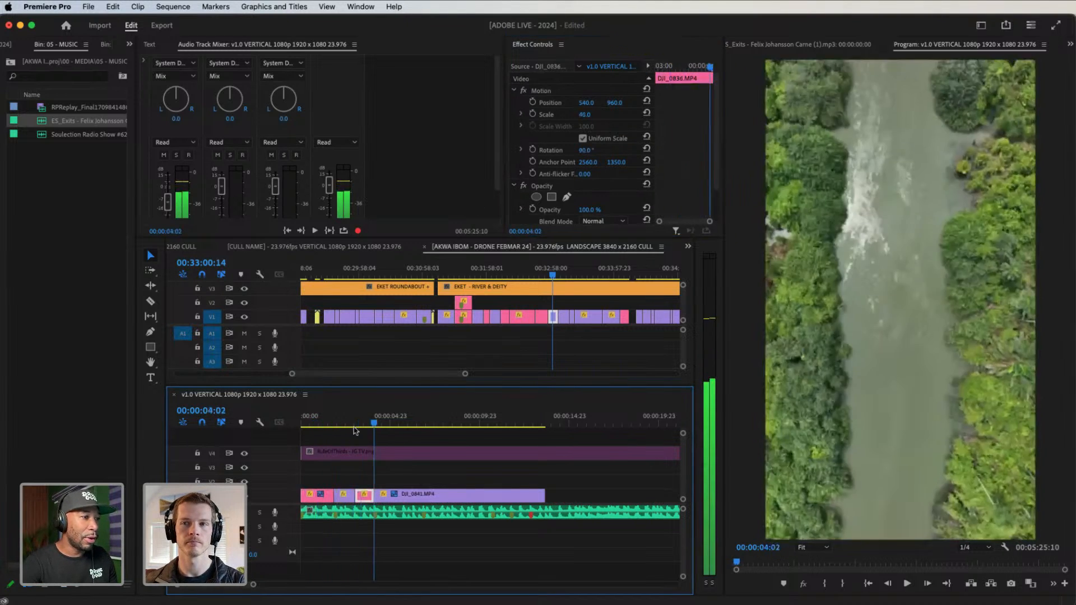
mouse_move(354, 430)
left_mouse_down()
mouse_move(345, 430)
mouse_move(370, 430)
mouse_move(323, 428)
mouse_move(359, 432)
left_mouse_up()
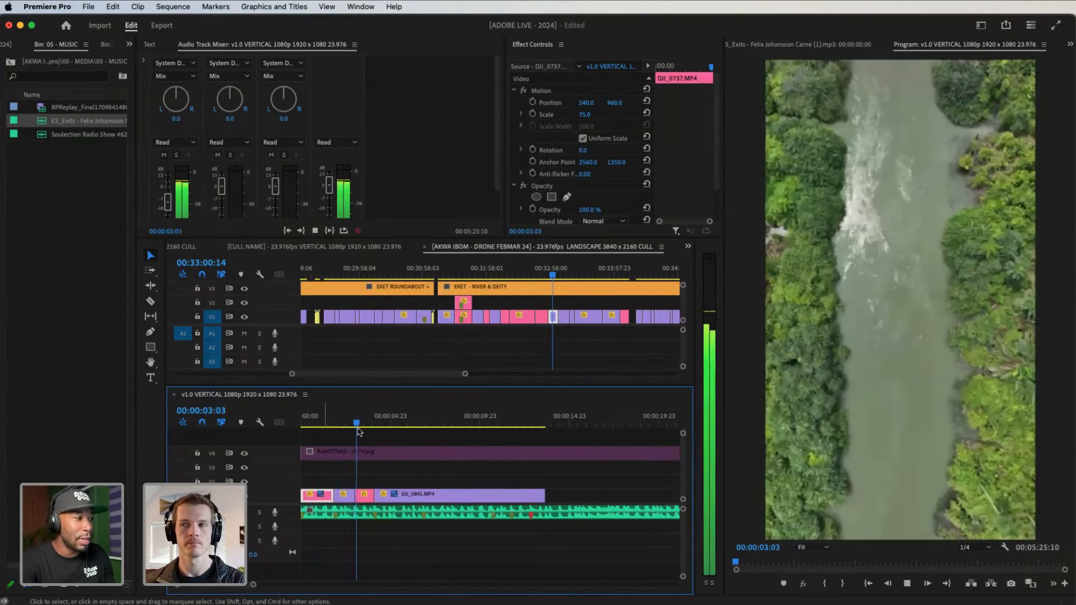
key("space")
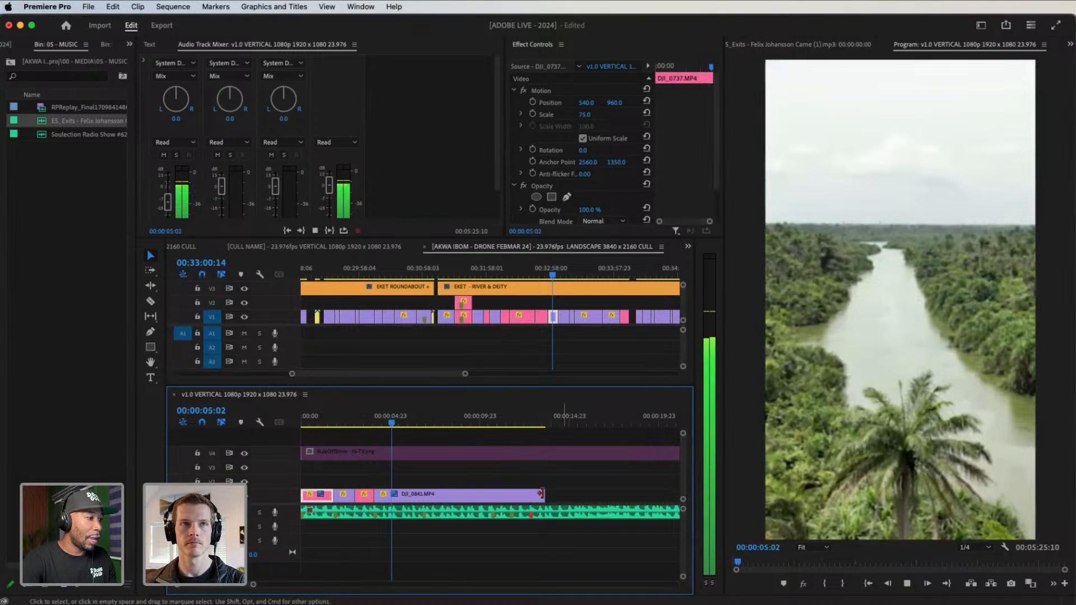
left_click_drag(541, 494, 392, 492)
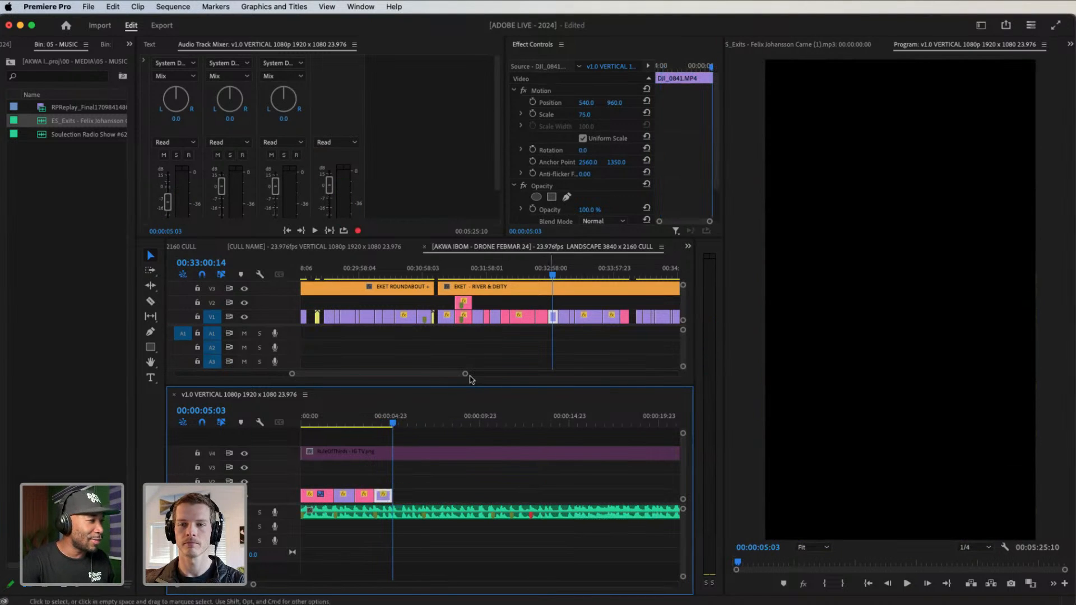
Copy DJI_0038.MP4 from 00:38:52:02 in the cull's EWET HOUSING section and place it directly after DJI_0841.MP4 in the vertical sequence
left_click(505, 372)
key("minus")
key("minus")
key("minus")
left_click(612, 275)
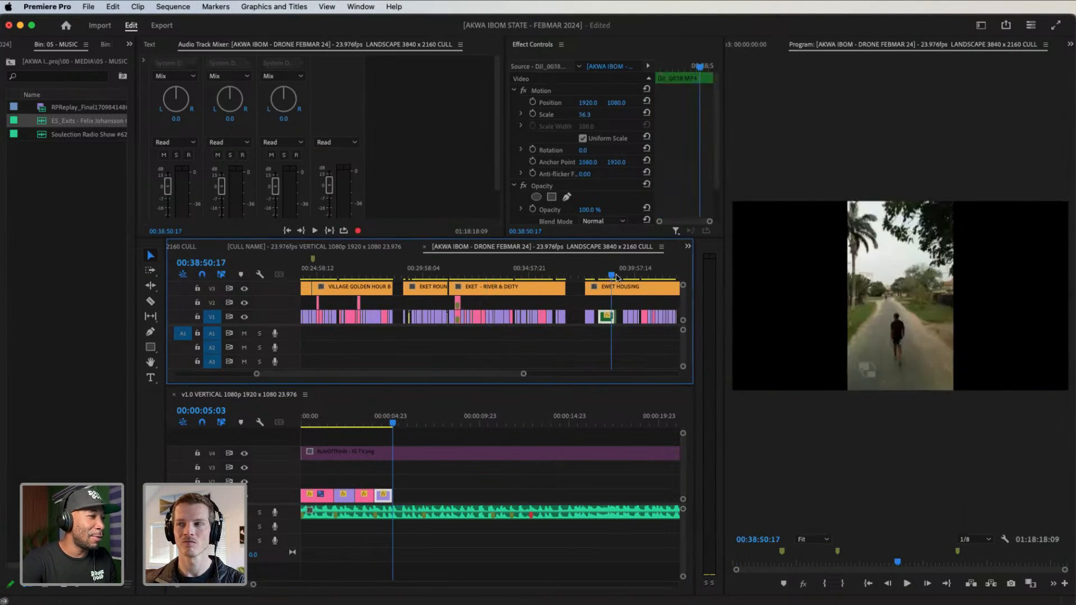
left_click_drag(617, 277, 611, 322)
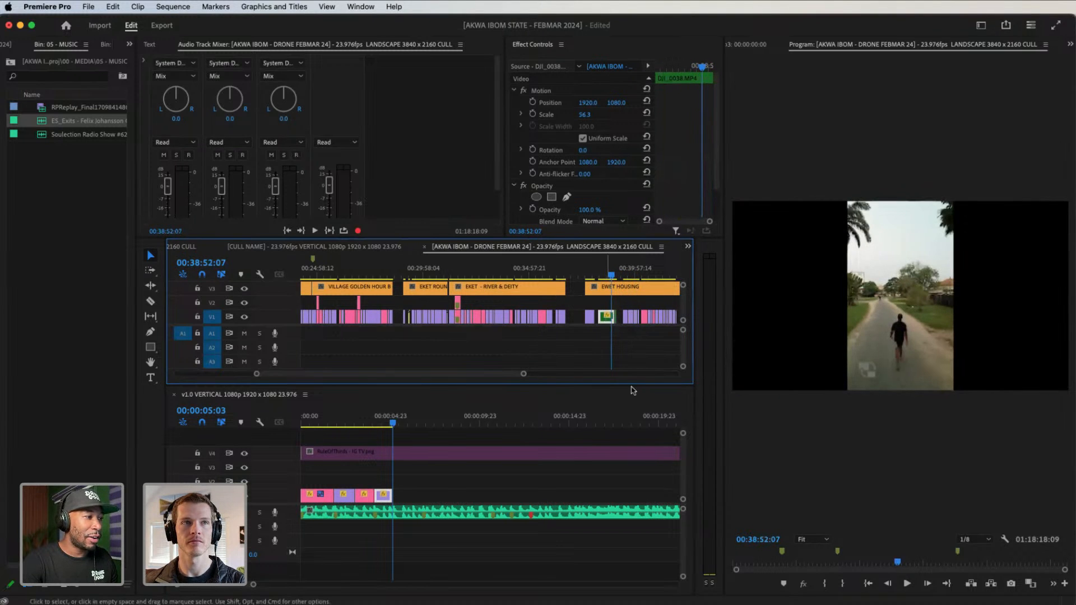
left_click_drag(524, 374, 472, 378)
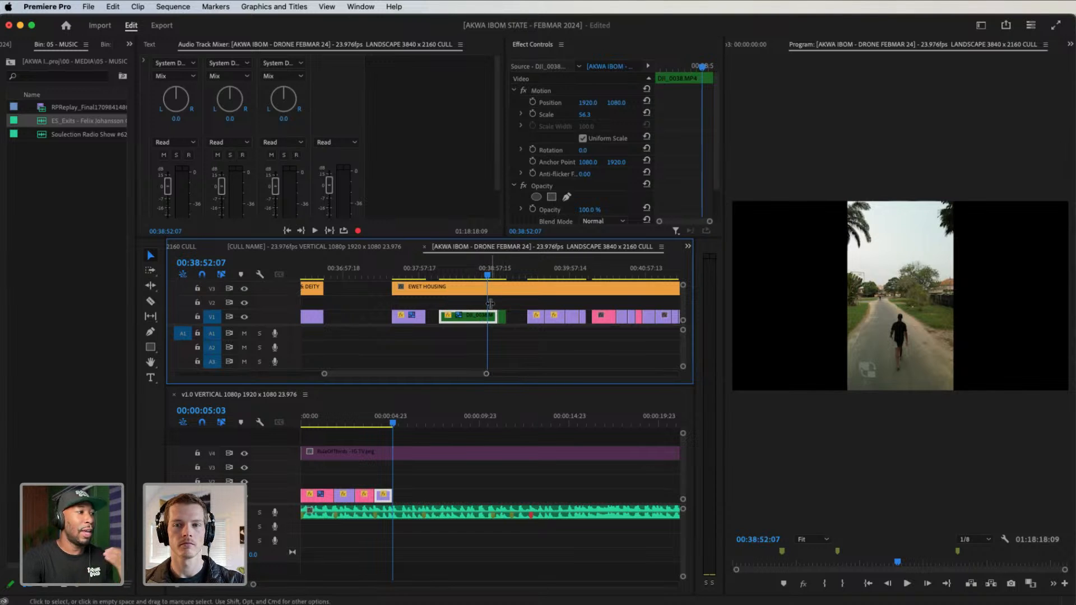
left_click_drag(489, 275, 488, 291)
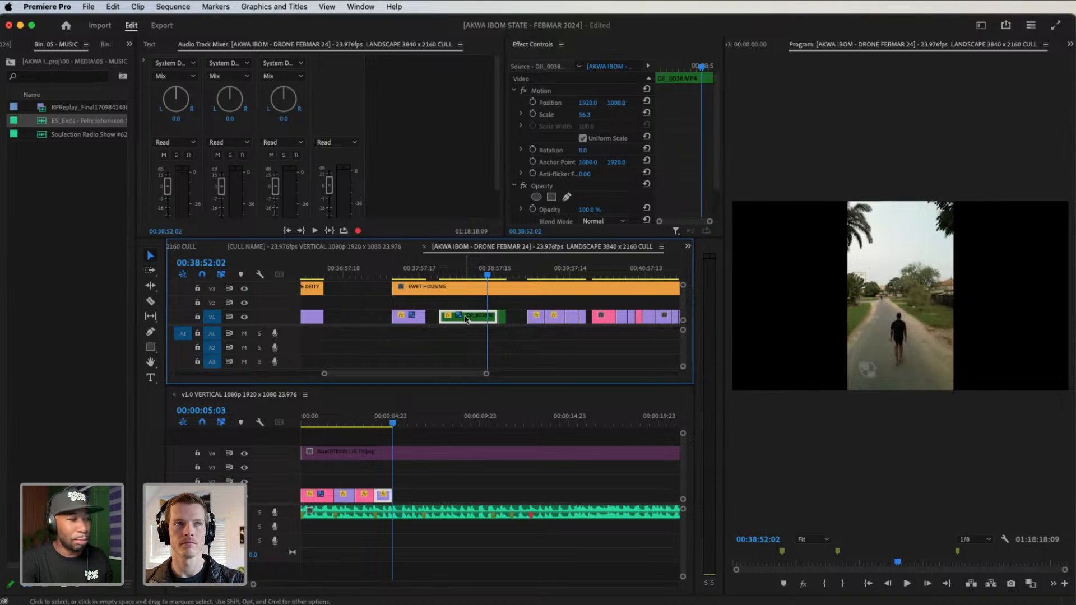
left_click_drag(466, 320, 565, 486)
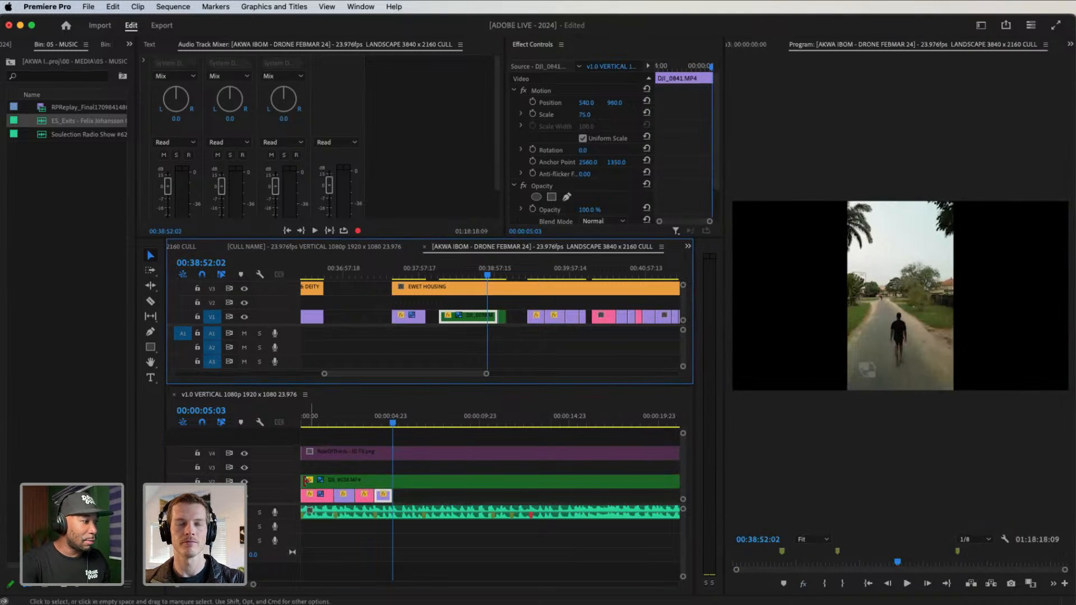
left_click_drag(306, 481, 439, 498)
Play the transition into DJI_0038.MP4, cut that clip at the next beat marker and delete the remainder
left_click(375, 419)
key("space")
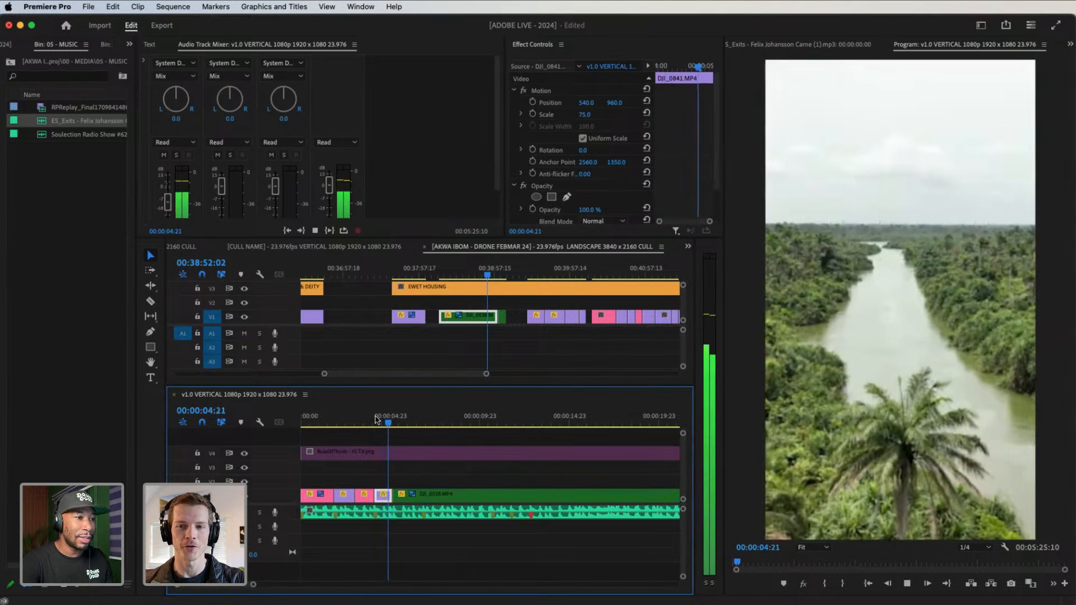
left_click(434, 497)
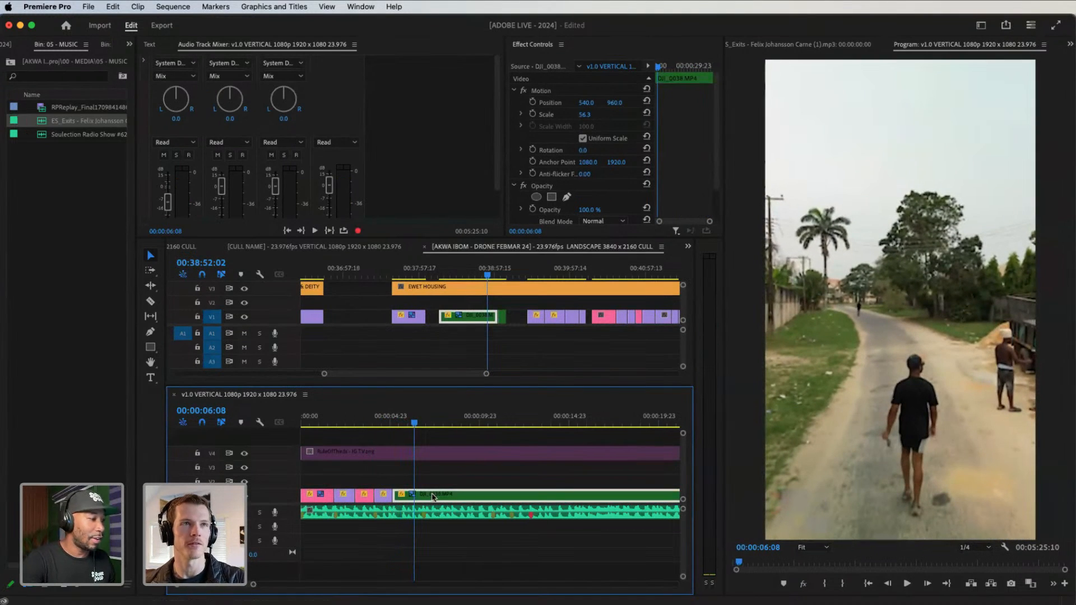
key("c")
left_click(423, 495)
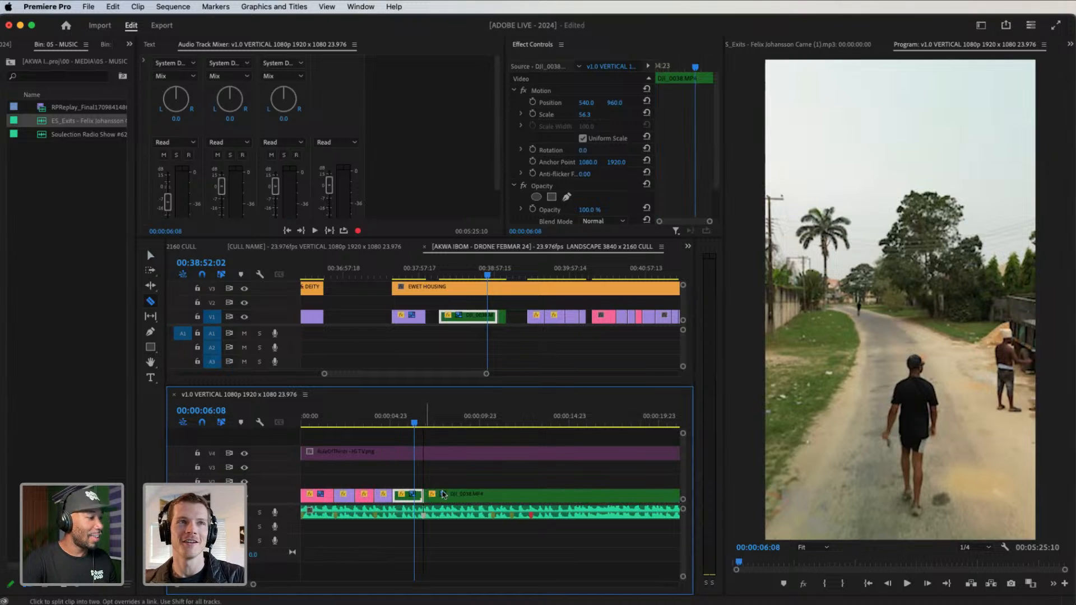
key("v")
left_click(455, 495)
key("Delete")
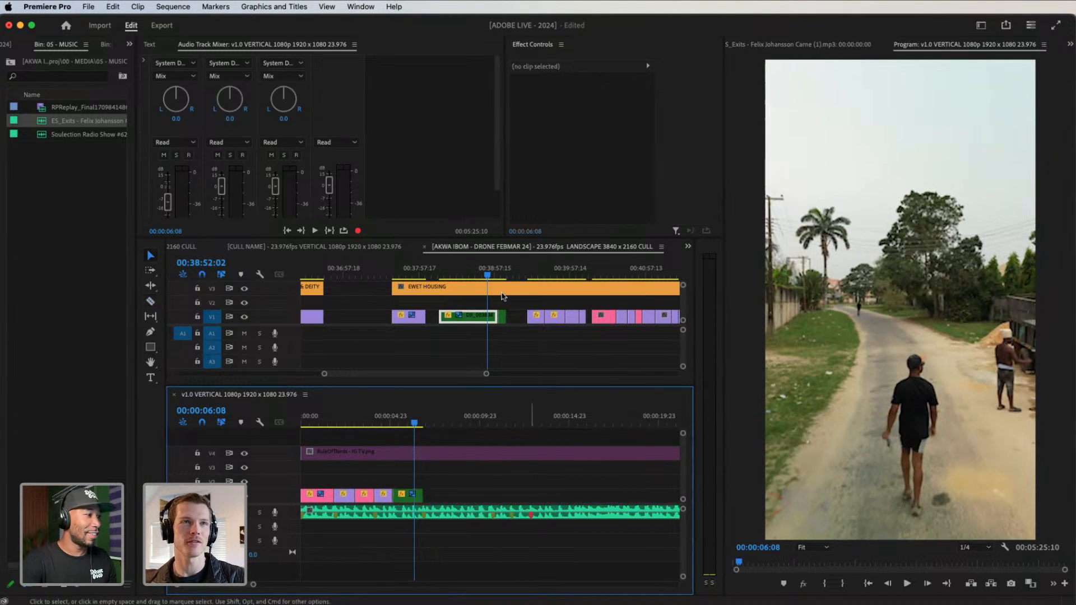
Copy DJI_0628.MP4 from 00:40:52:03 in the cull's EWET HOUSING section and place it directly after DJI_0038.MP4 in the vertical sequence
left_click(596, 298)
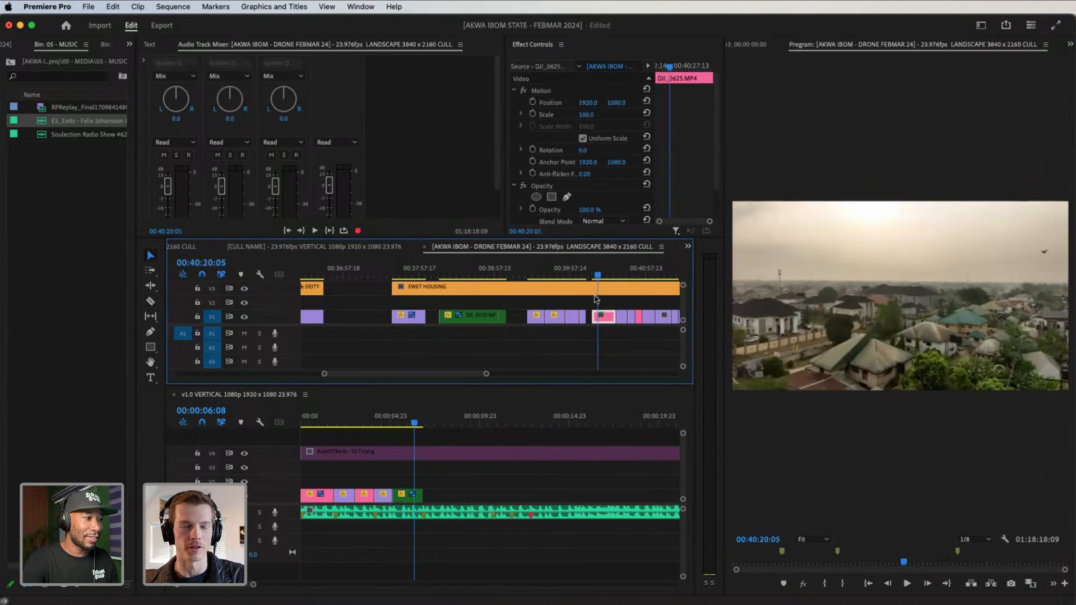
left_click(638, 329)
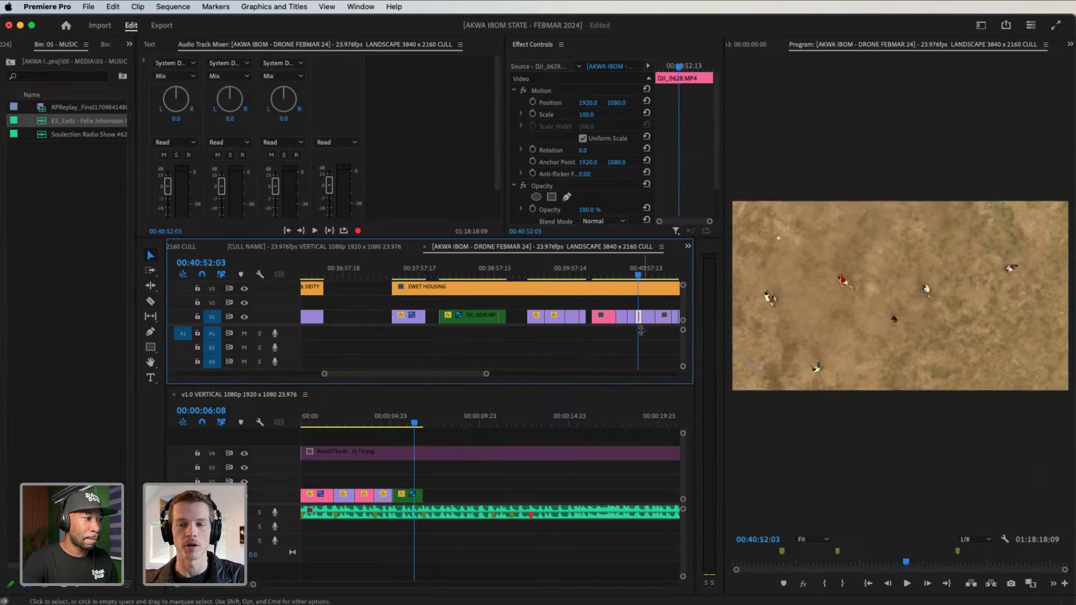
left_click_drag(641, 330, 452, 497)
Scrub through the cull's UYO - INTL CHRISTIAN WORSHIP CENTER section to look for a suitable church shot
left_click_drag(487, 374, 534, 374)
left_click_drag(613, 272, 674, 314)
left_click_drag(546, 373, 522, 378)
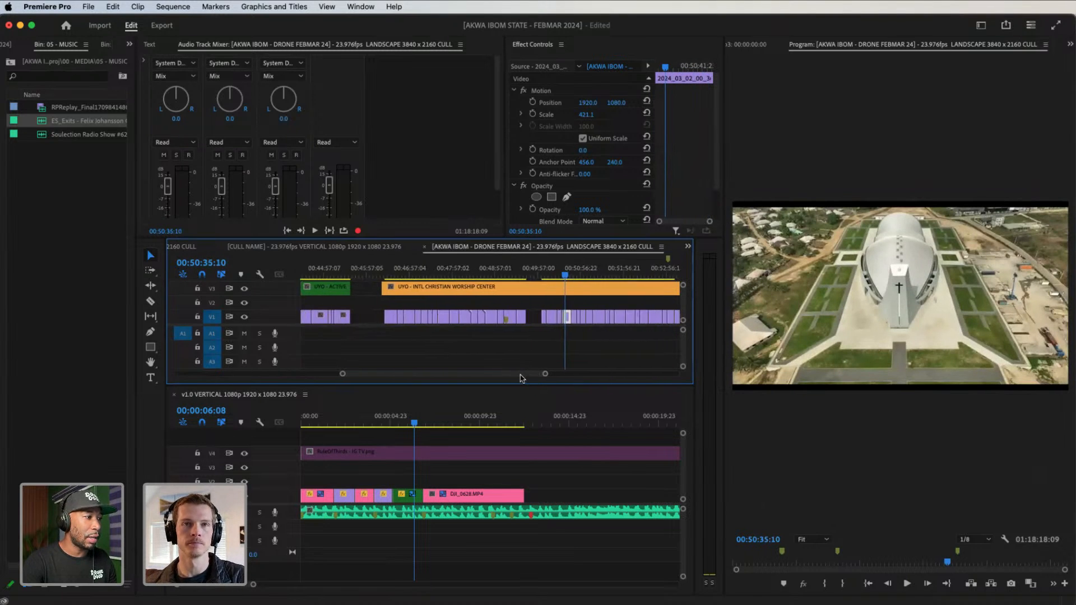
scroll(522, 379, "right", 10)
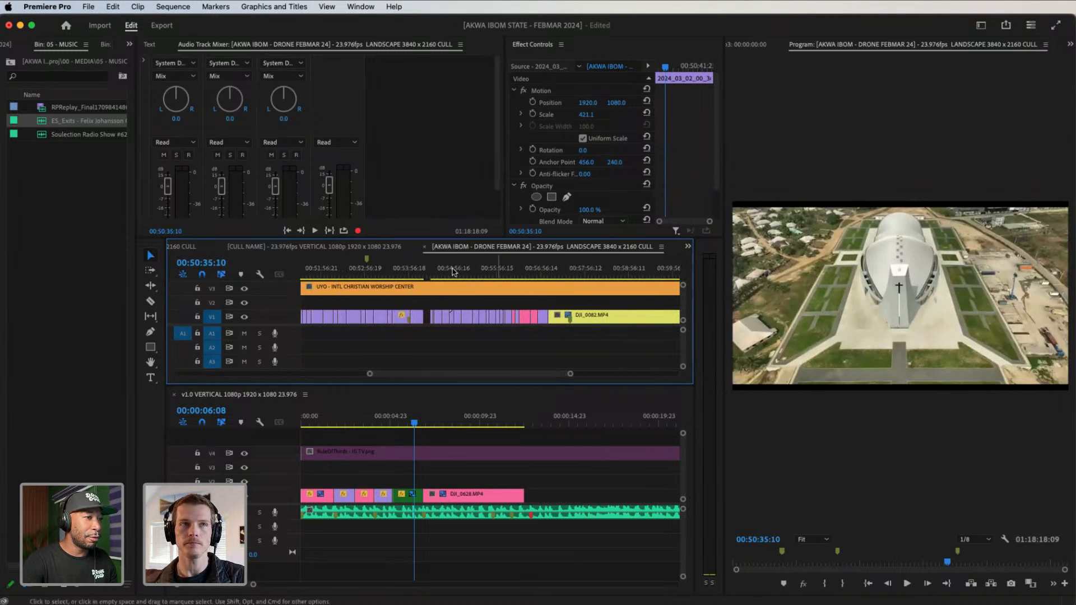
left_click_drag(453, 271, 321, 313)
left_click_drag(390, 374, 362, 375)
left_click_drag(456, 277, 369, 306)
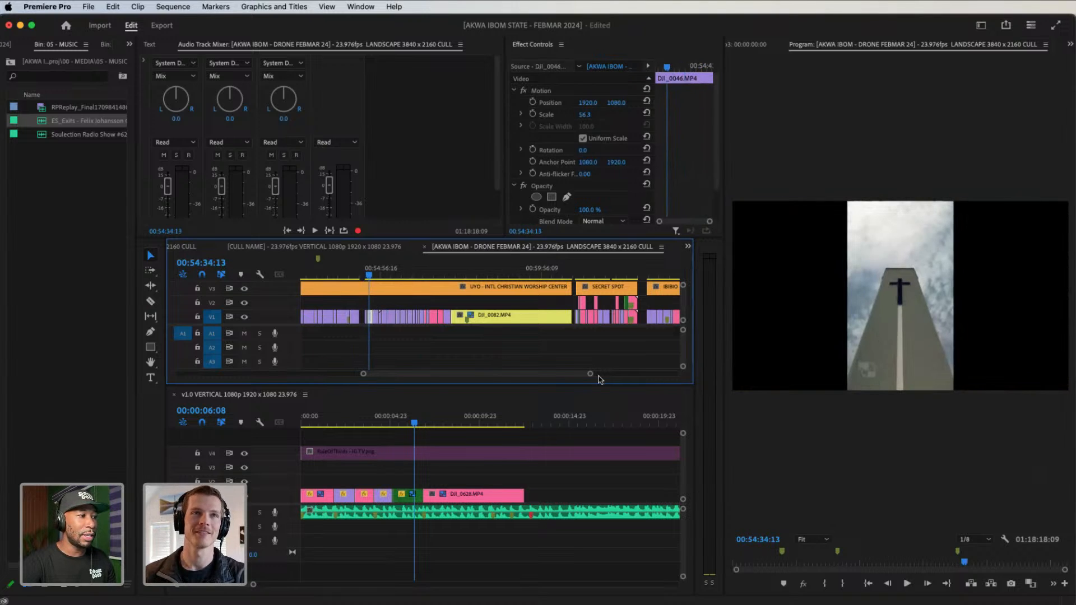
Copy DJI_0042.MP4 from 00:54:31:12 in the cull to the vertical sequence, positioned over DJI_0628.MP4 so that clip is shortened, and preview it
left_click_drag(591, 376, 550, 378)
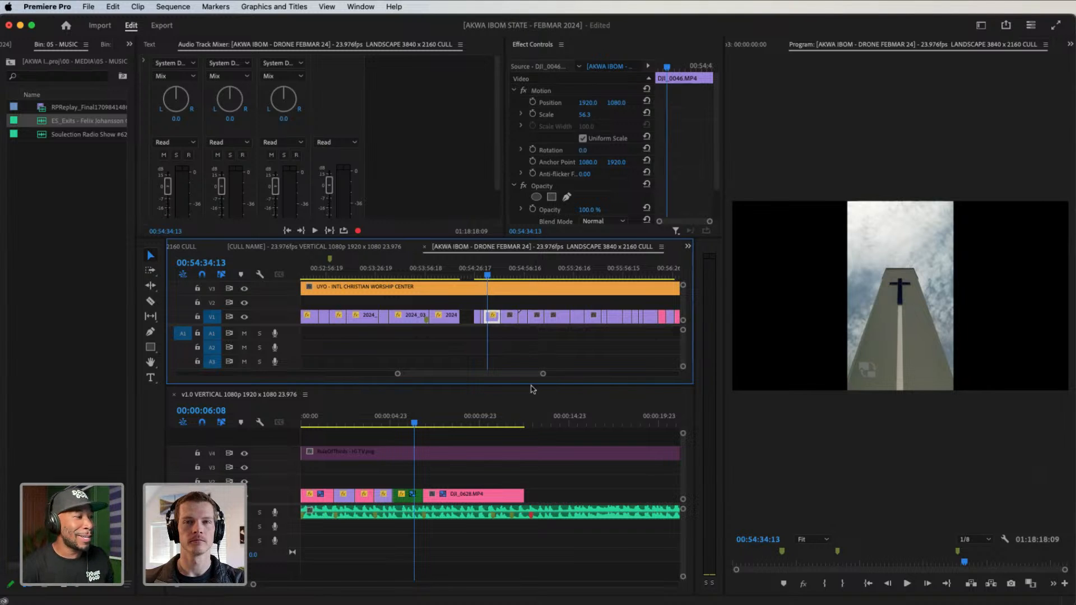
left_click_drag(543, 374, 555, 374)
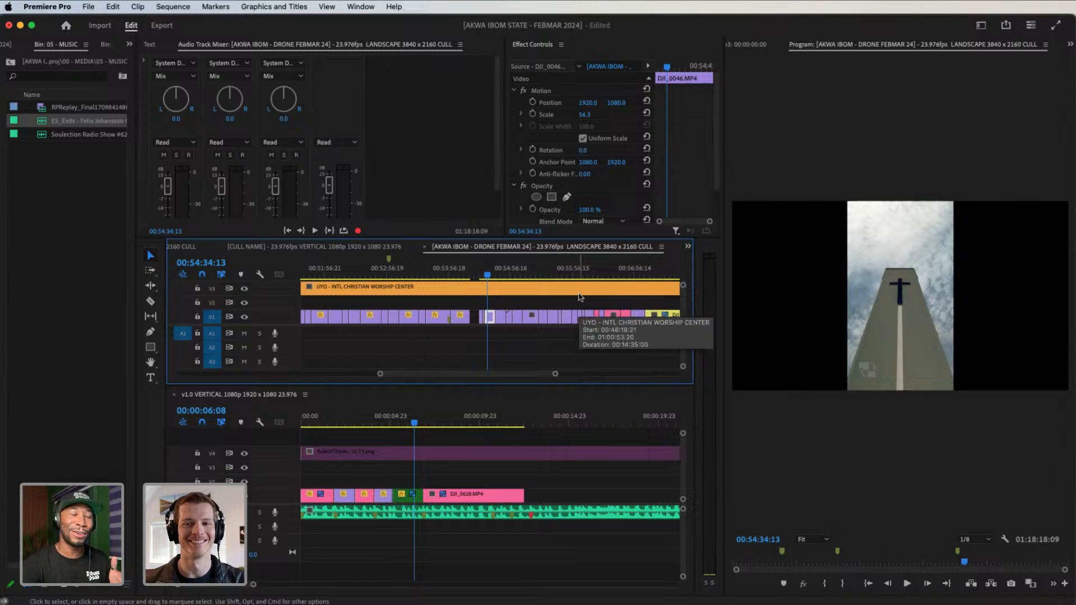
left_click_drag(555, 374, 532, 383)
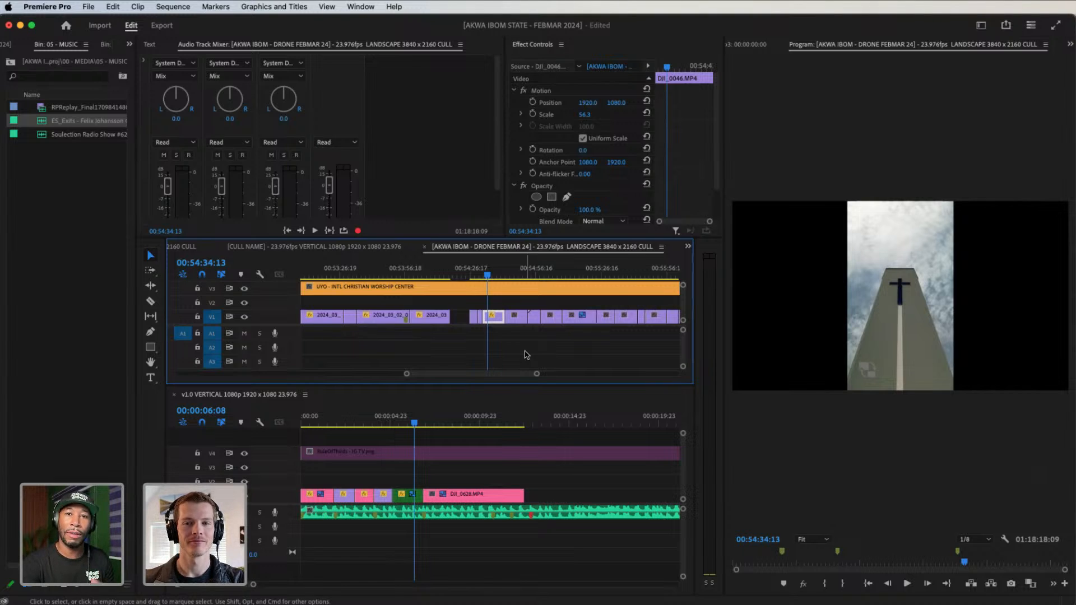
left_click_drag(536, 373, 542, 375)
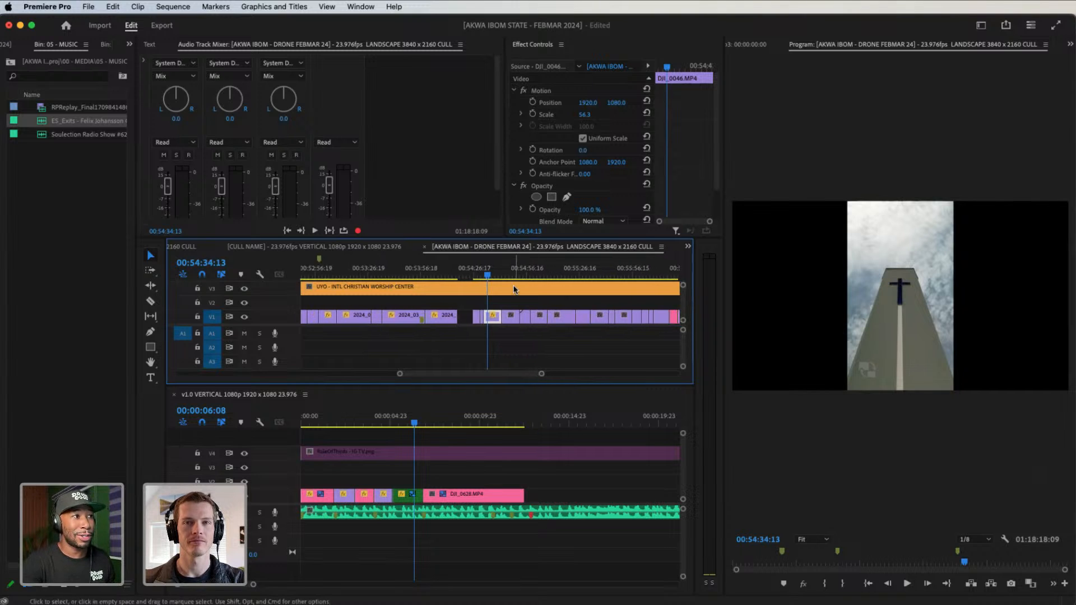
left_click(481, 280)
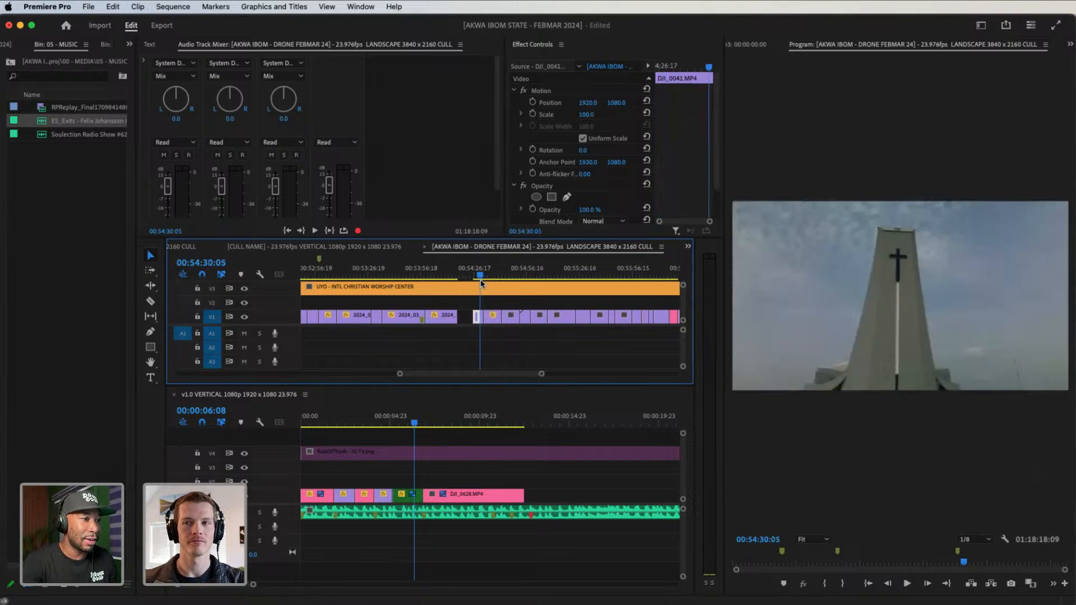
left_click_drag(480, 283, 483, 283)
left_click_drag(485, 320, 439, 495)
left_click_drag(548, 495, 468, 495)
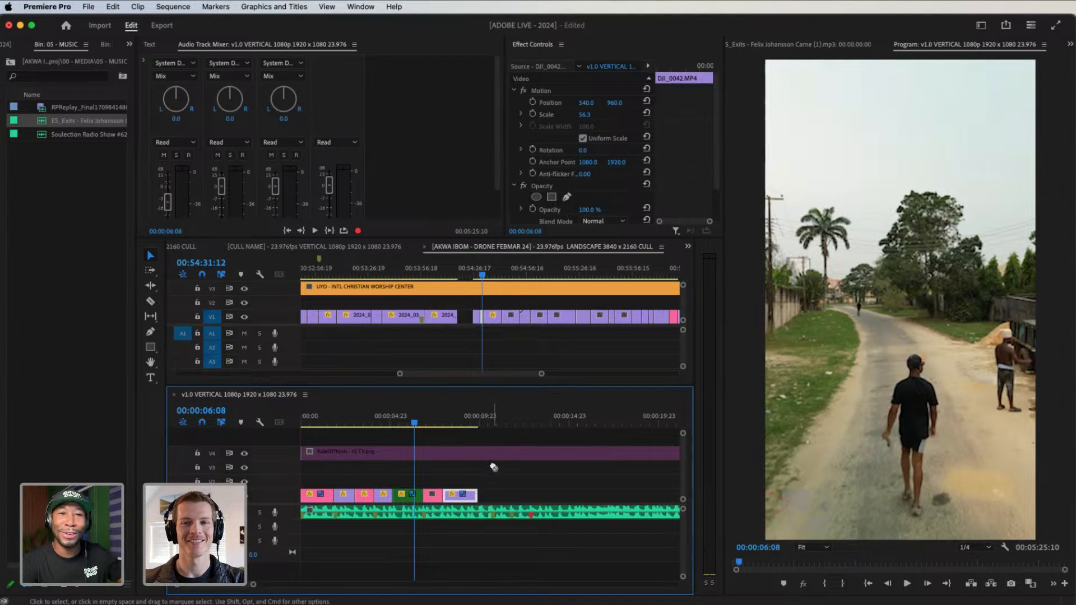
left_click(426, 428)
left_click(467, 427)
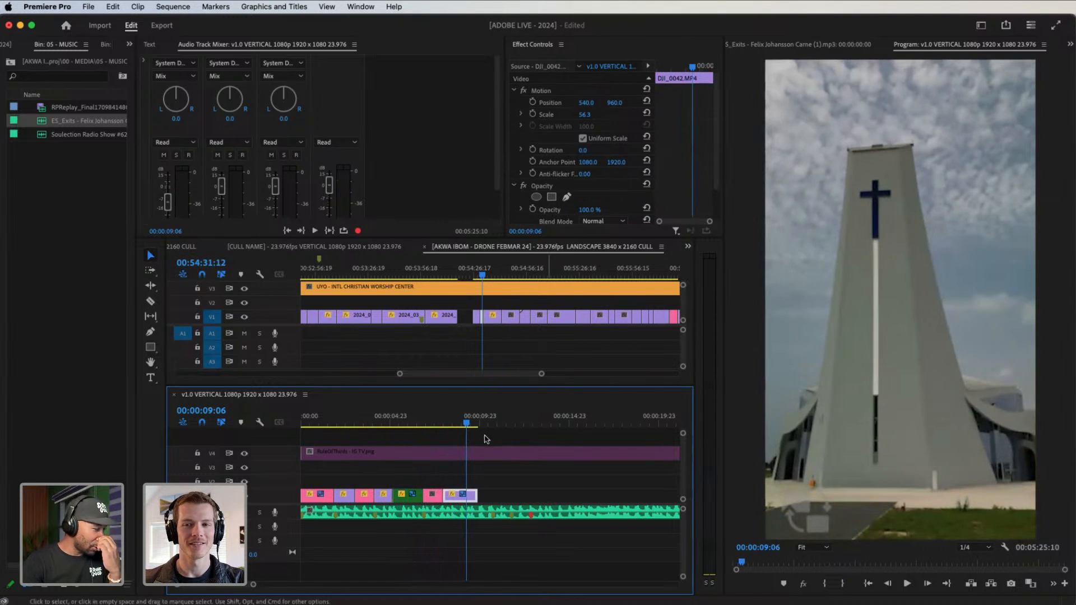
Copy DJI_0096.MP4 from 01:01:56:21 in the cull's SECRET SPOT section over DJI_0042.MP4 in the vertical sequence
left_click(552, 370)
left_click_drag(550, 369, 590, 374)
left_click(496, 267)
left_click(499, 268)
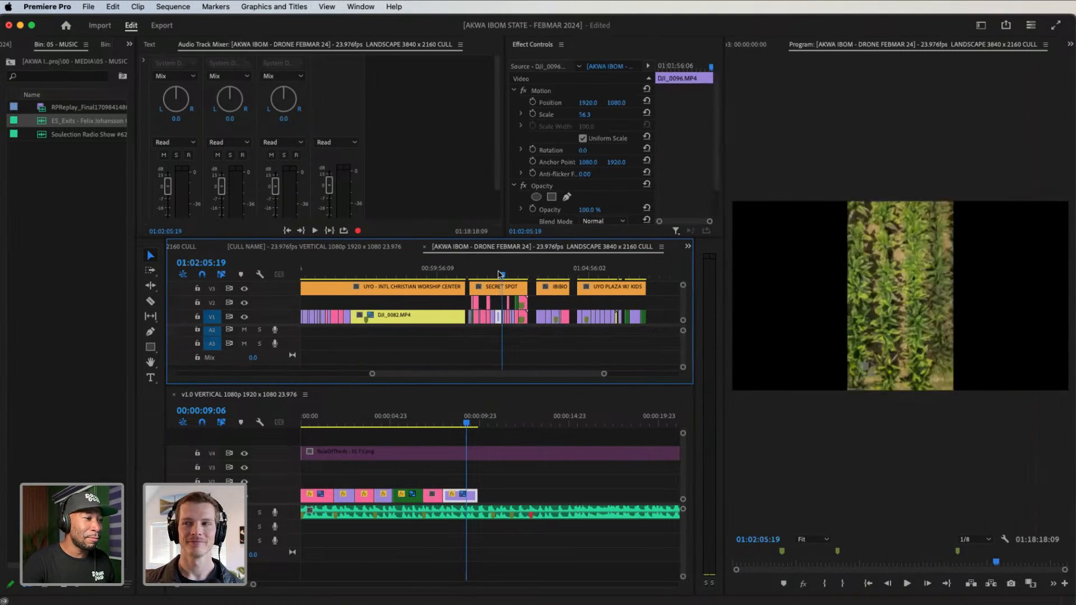
left_click_drag(499, 318, 598, 501)
left_click(523, 247)
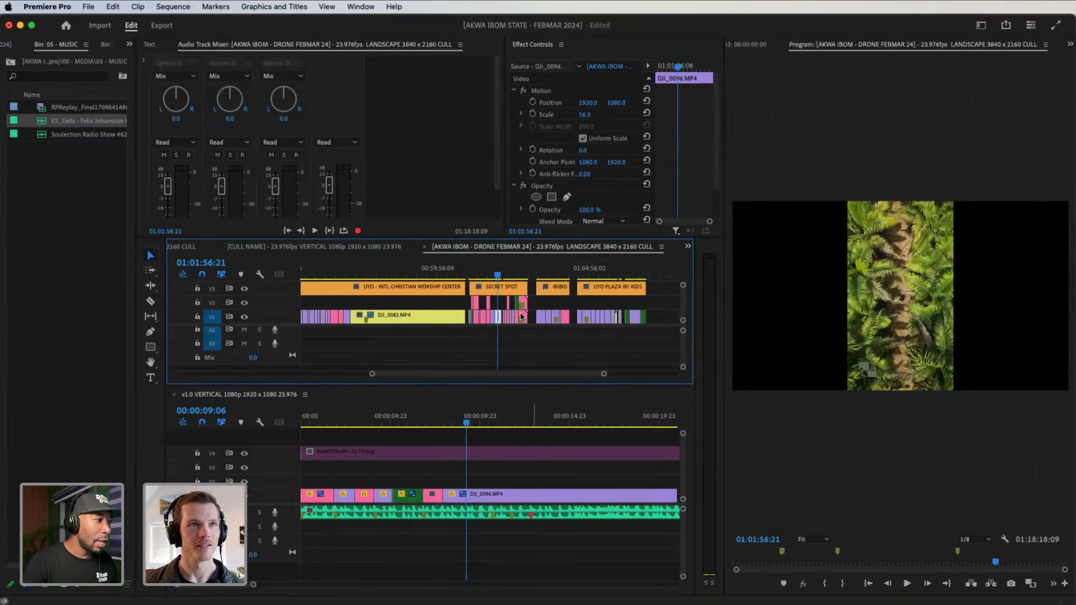
left_click_drag(605, 374, 568, 373)
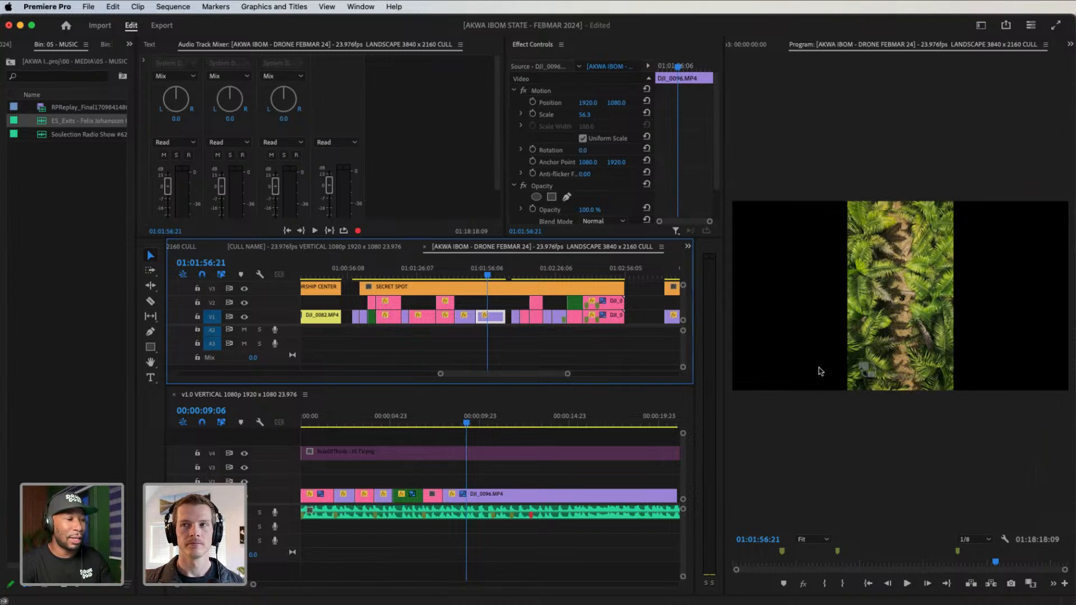
Cut DJI_0096.MP4 at 00:00:09:02 in the vertical sequence and delete the remainder
left_click(481, 463)
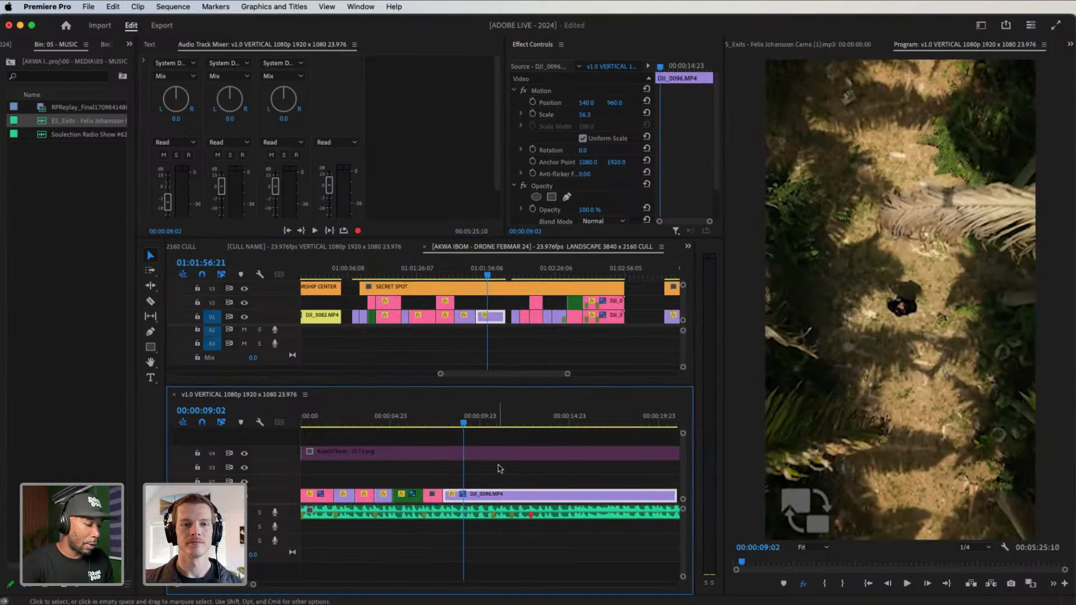
key("c")
left_click(464, 496)
key("v")
left_click(487, 494)
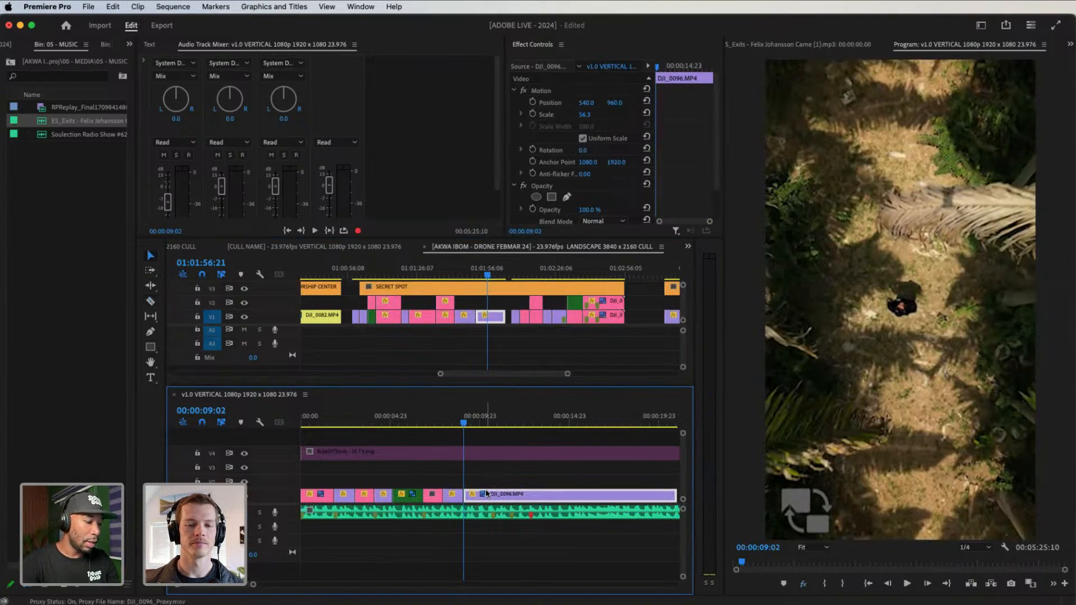
key("Delete")
Enlarge the cull timeline and copy DJI_0981.MP4 from 01:02:22:22 over DJI_0096.MP4, directly after DJI_0628.MP4 in the vertical sequence
left_click(454, 275)
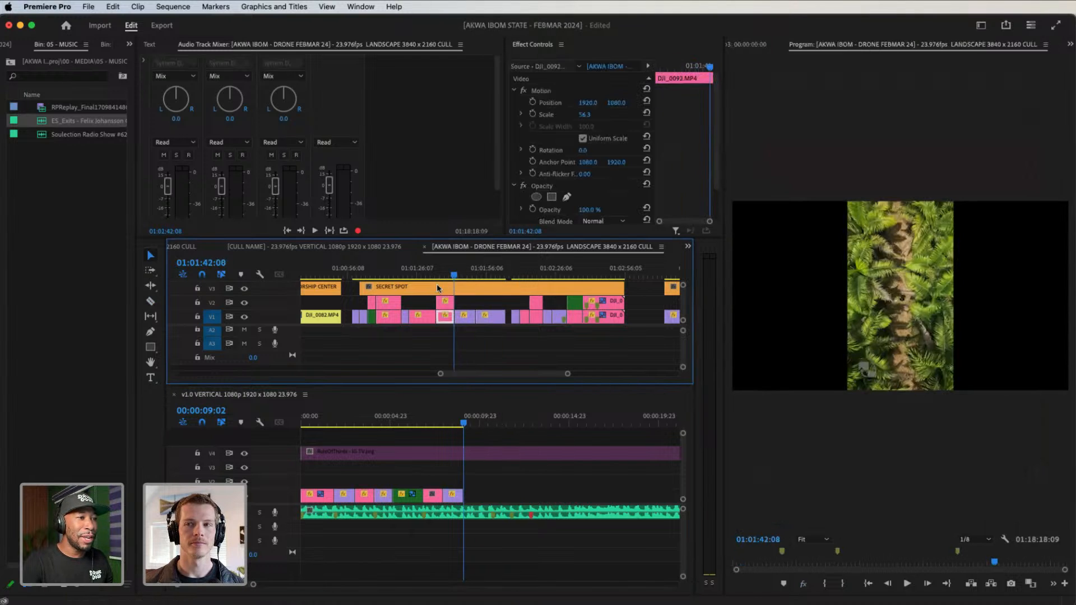
left_click_drag(439, 289, 437, 294)
scroll(476, 314, "up", 1)
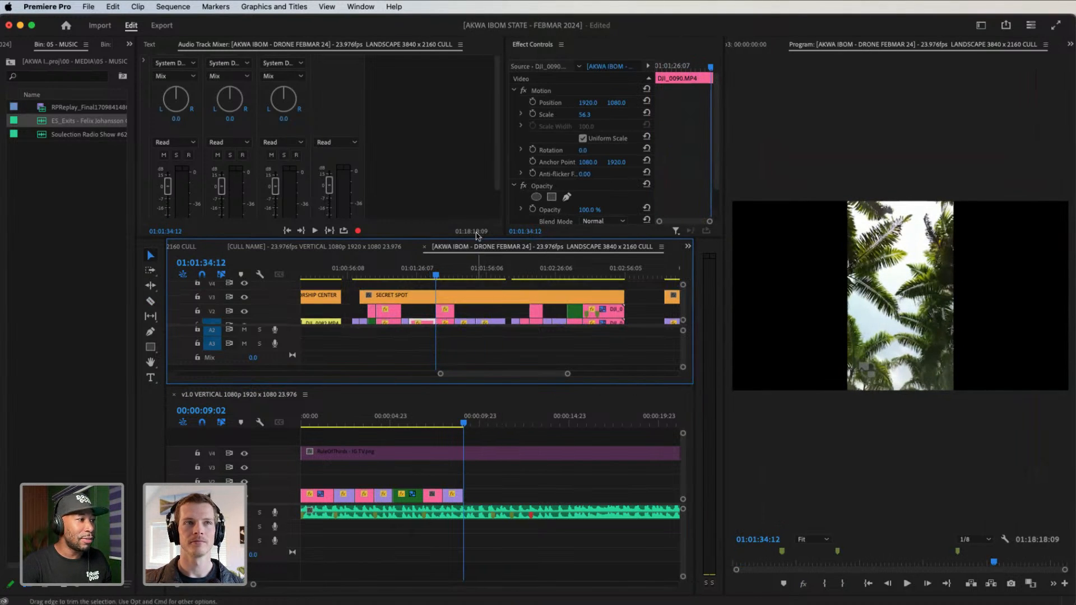
left_click_drag(477, 236, 483, 122)
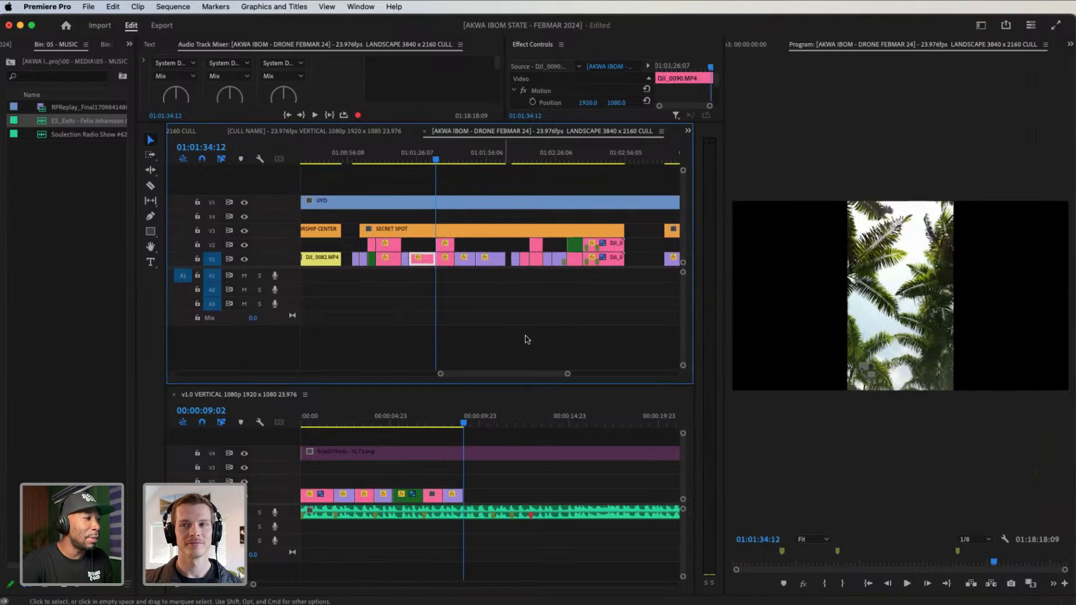
left_click(449, 160)
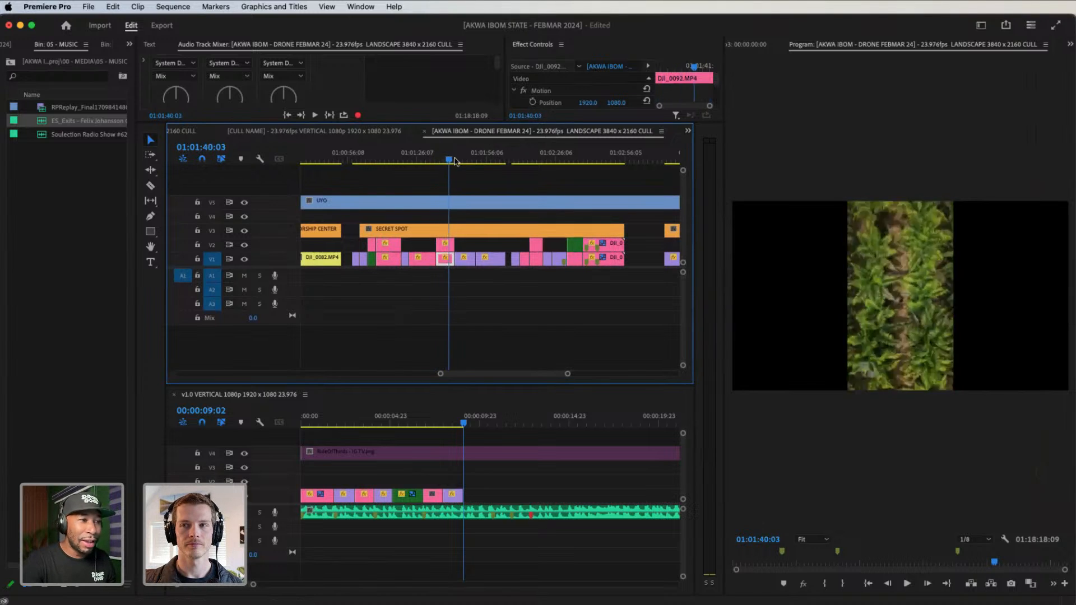
left_click_drag(455, 161, 548, 193)
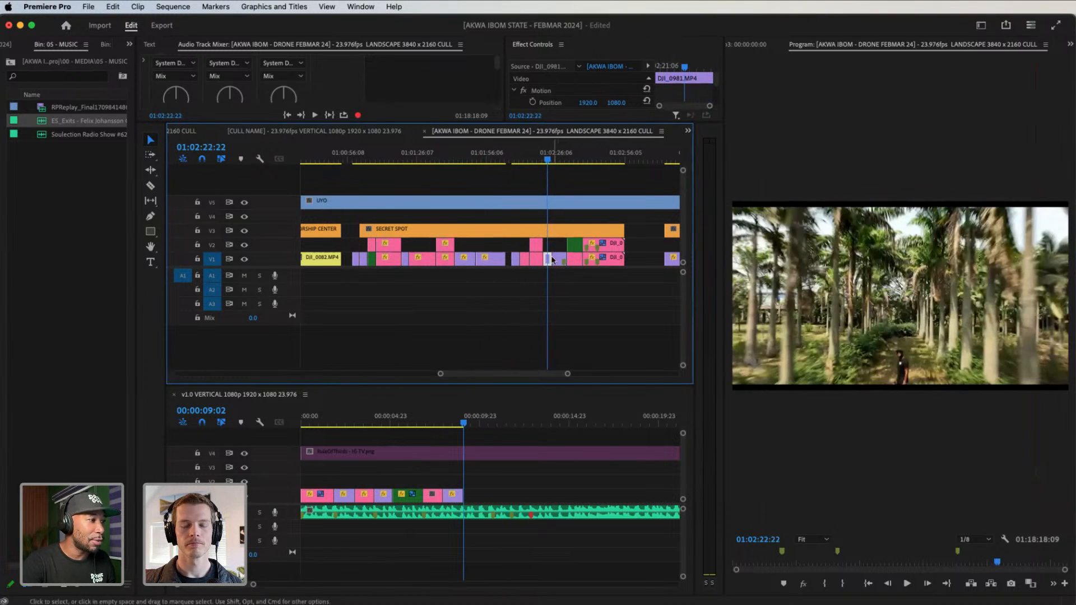
left_click_drag(551, 259, 480, 503)
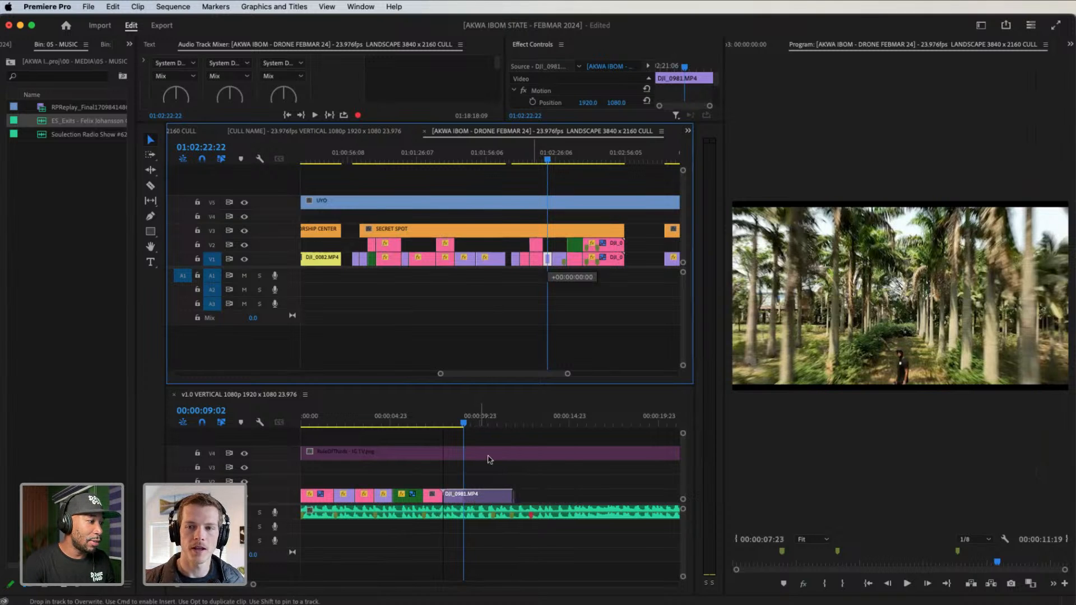
left_click_drag(490, 460, 490, 459)
Copy DJI_0986.MP4 from 01:02:51:17 in the cull to the track above DJI_0981.MP4 in the vertical sequence, starting at 00:00:09:02
left_click(615, 167)
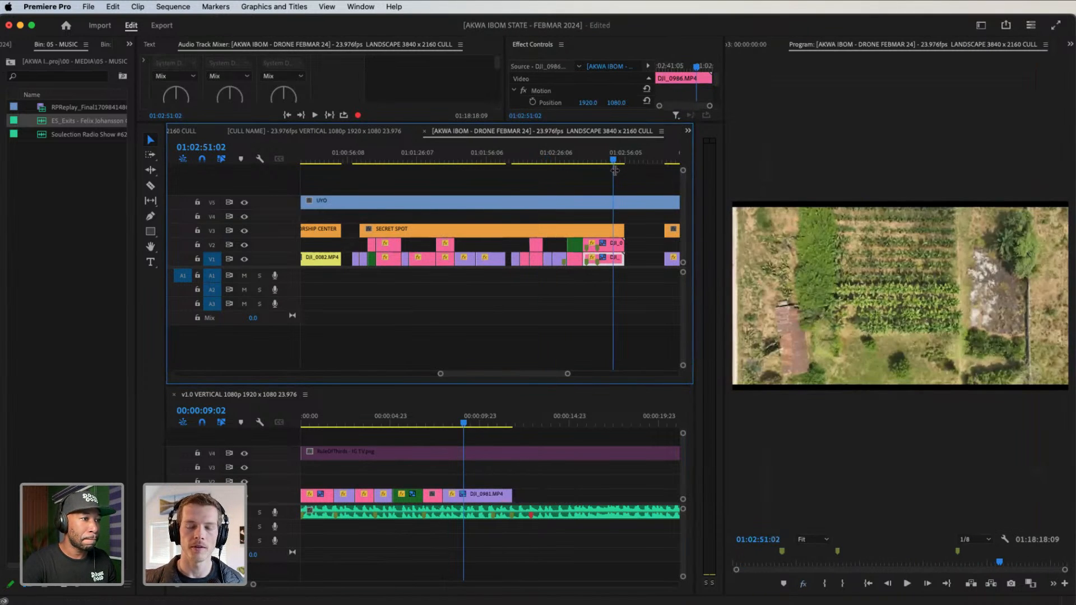
key("space")
left_click_drag(606, 246, 622, 488)
Cut DJI_0986.MP4 at the end of DJI_0981.MP4, delete the remainder, and move the kept piece down over DJI_0981.MP4
key("c")
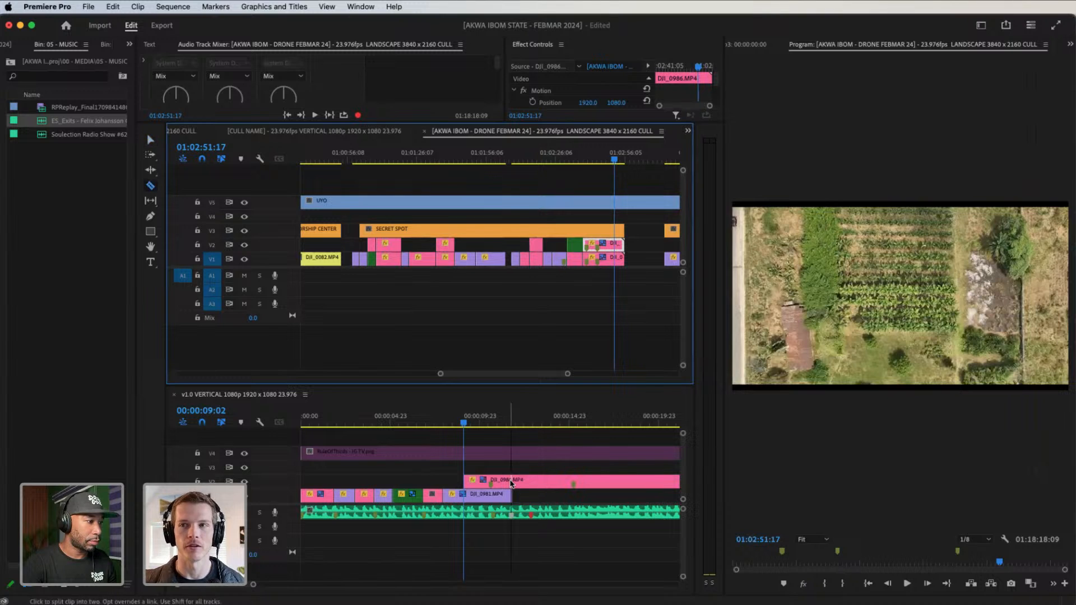
left_click(511, 486)
key("v")
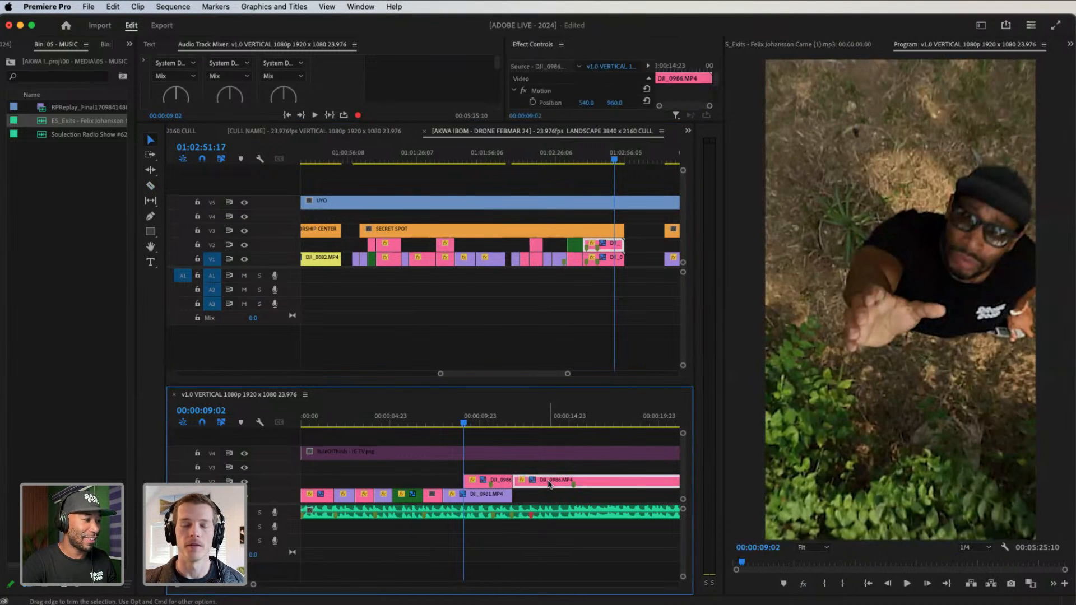
key("Delete")
left_click_drag(486, 483, 487, 497)
Copy DJI_0045.MP4 from 01:05:49:07 in the cull to 00:00:10:20 in the vertical sequence, overwriting the end of DJI_0986.MP4
mouse_move(569, 375)
left_mouse_down()
mouse_move(583, 378)
mouse_move(550, 381)
mouse_move(558, 377)
left_mouse_up()
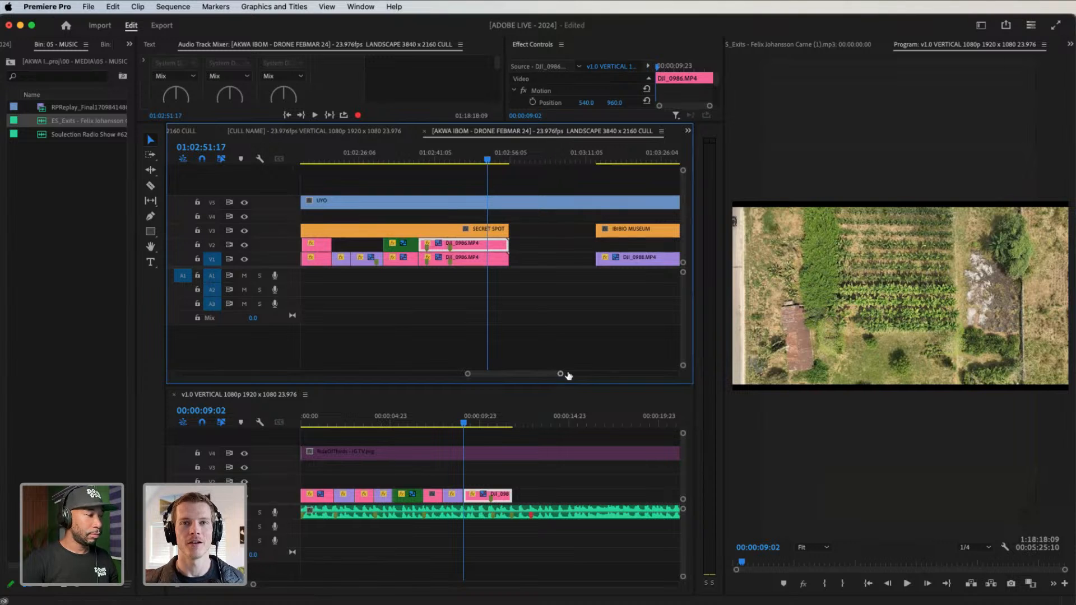
left_click_drag(562, 374, 566, 374)
left_click(495, 426)
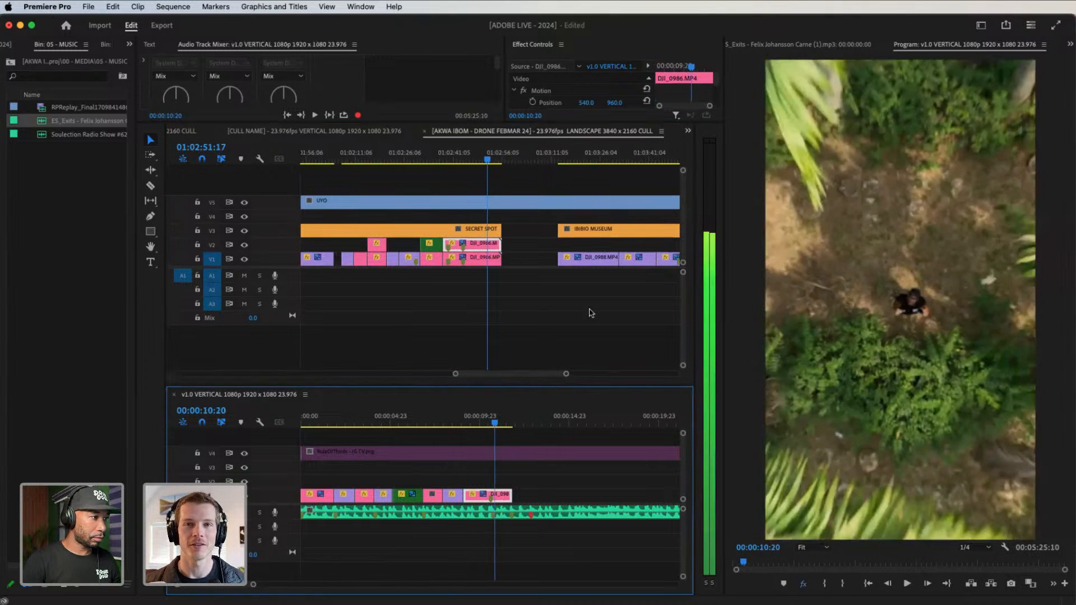
left_click(606, 365)
key("minus")
key("minus")
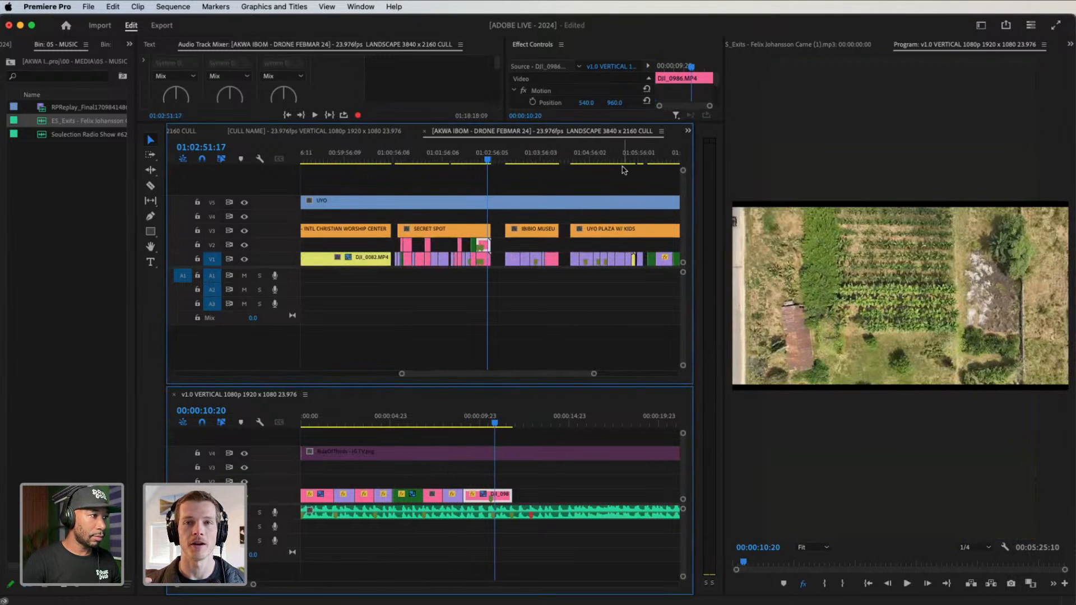
left_click_drag(623, 162, 634, 163)
left_click_drag(633, 260, 534, 494)
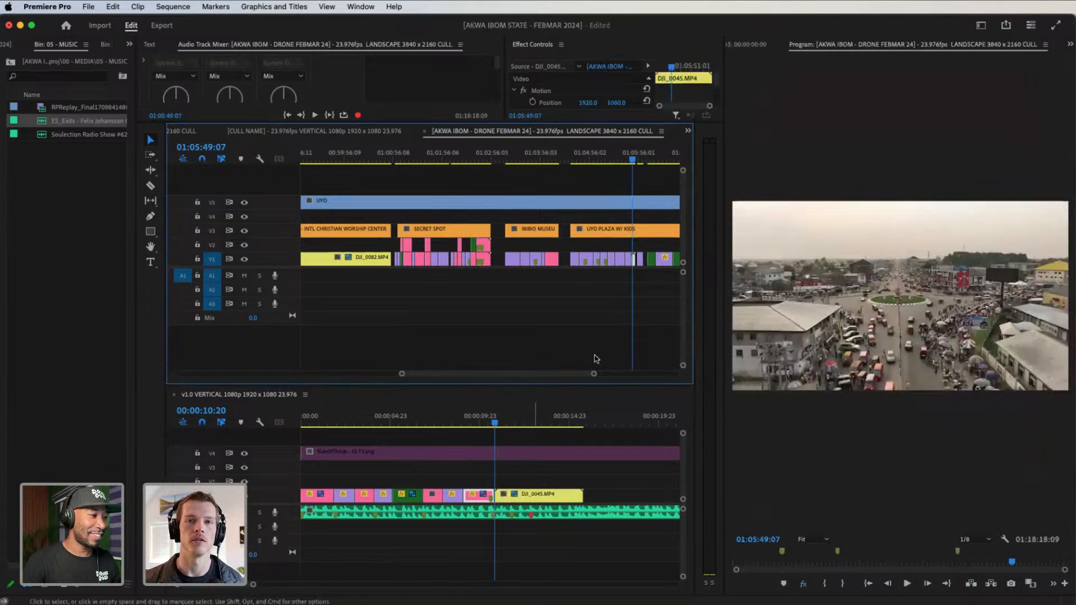
Copy DJI_0074.MP4 from the cull's UYO PLAZA W/ KIDS section over the end of DJI_0045.MP4 in the vertical sequence, starting at the red music marker
left_click_drag(595, 373, 615, 374)
left_click_drag(488, 163, 665, 163)
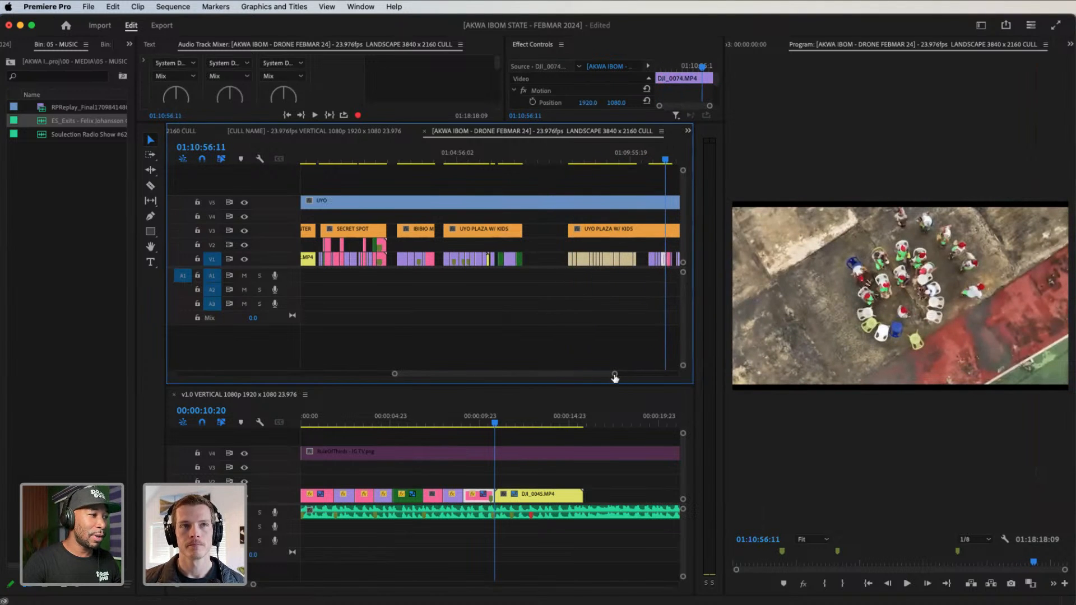
left_click_drag(615, 374, 593, 371)
left_click(562, 163)
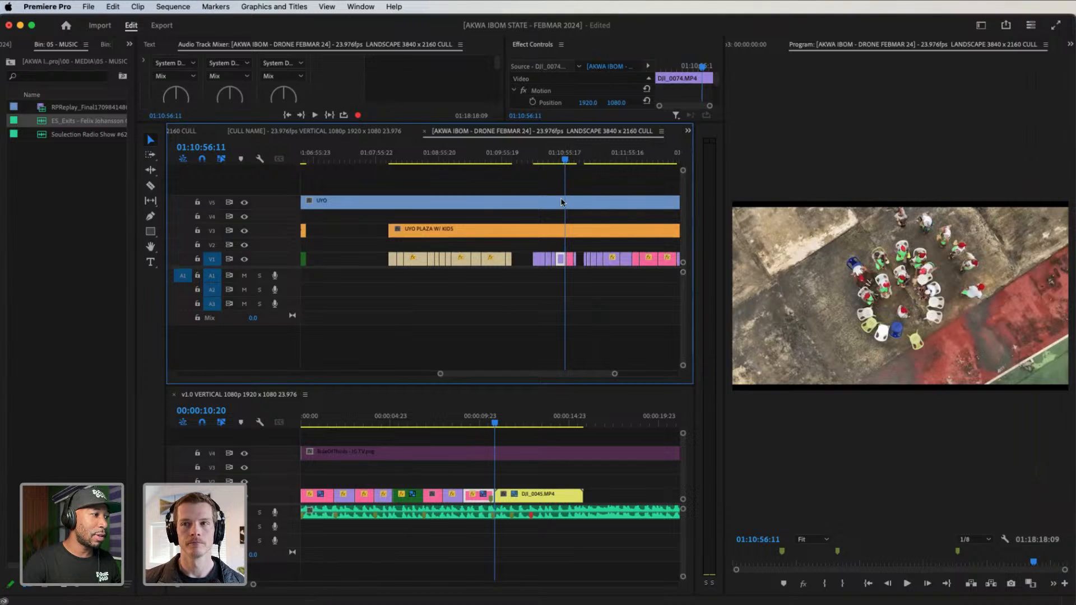
left_click_drag(558, 259, 624, 506)
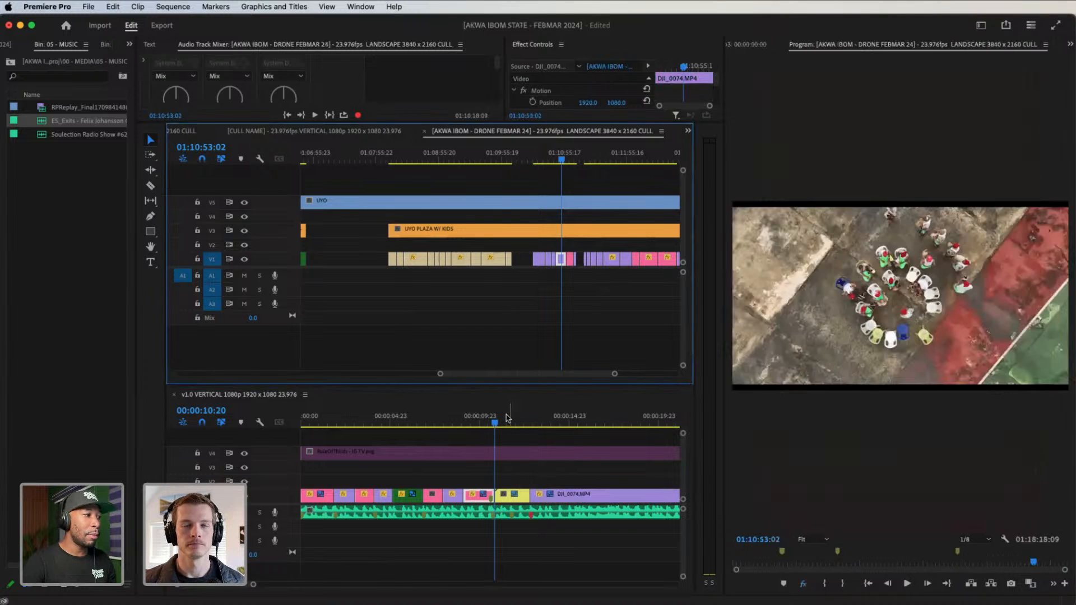
Enlarge the cull timeline area, preview the event tent shots around 01:11:18:10, and label DJI_0077.MP4 pink
left_click_drag(615, 376, 634, 376)
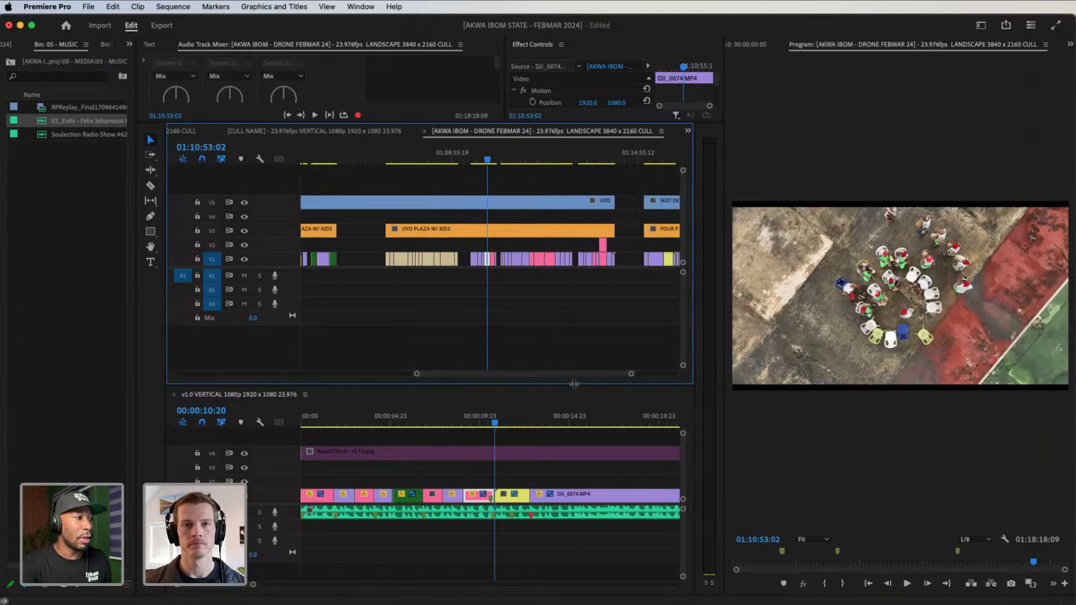
left_click_drag(573, 384, 583, 438)
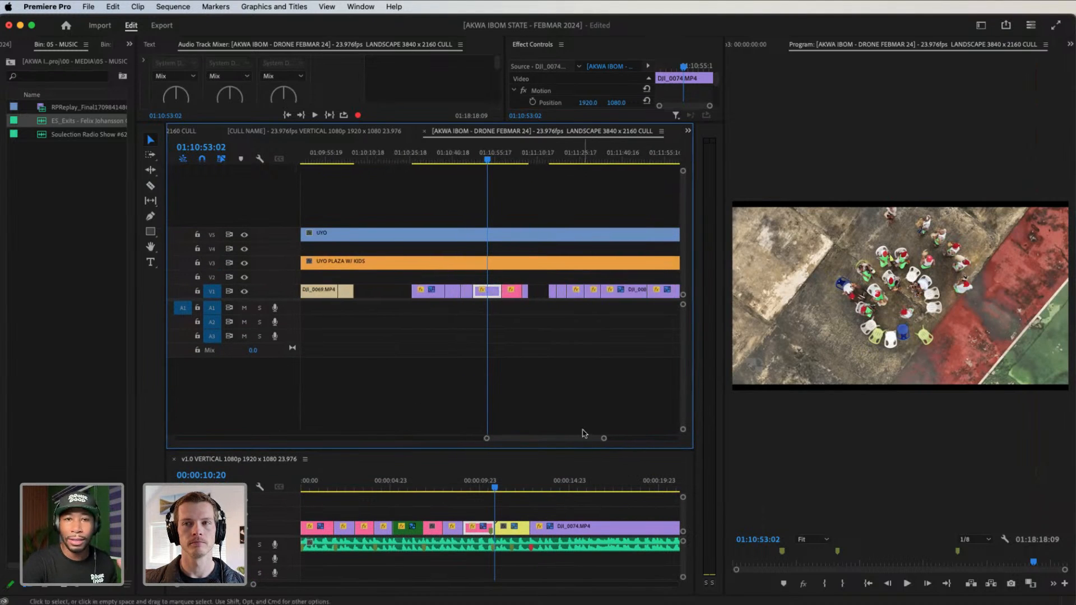
left_click_drag(513, 155, 553, 187)
key("space")
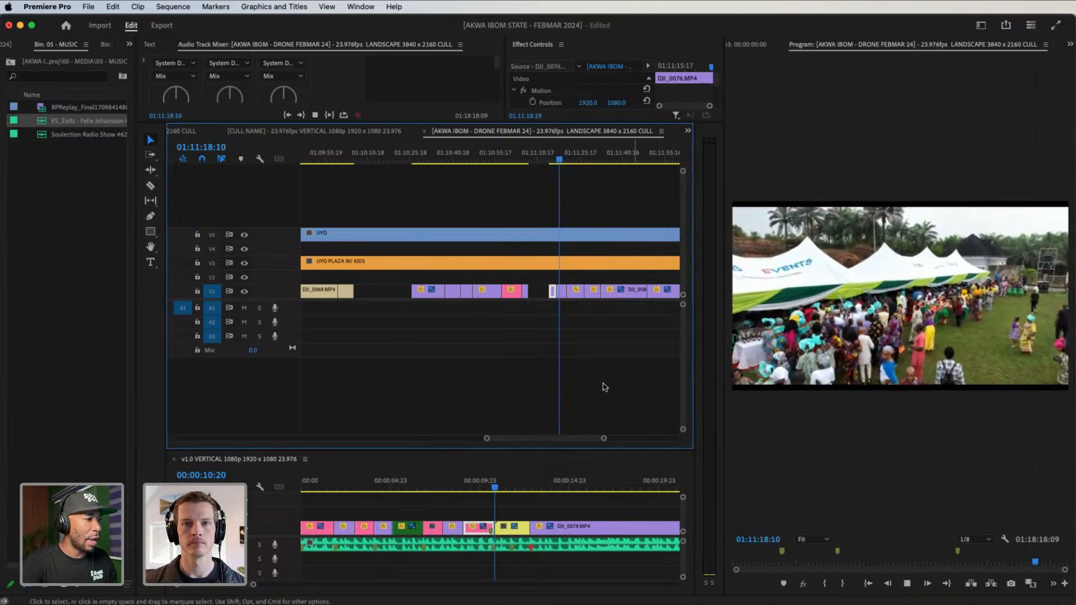
key("space")
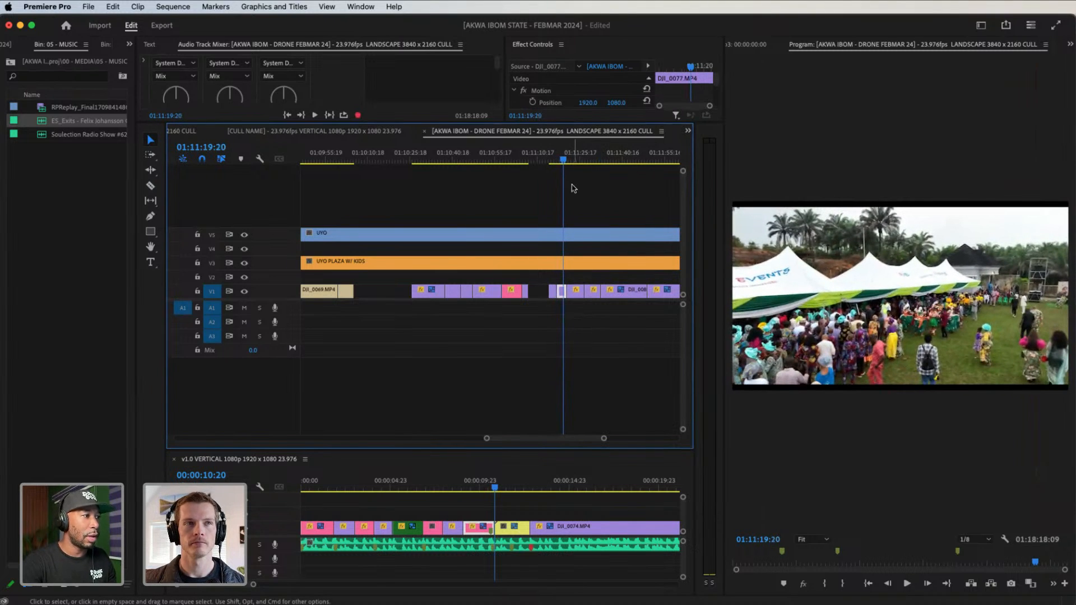
left_click_drag(507, 202, 559, 225)
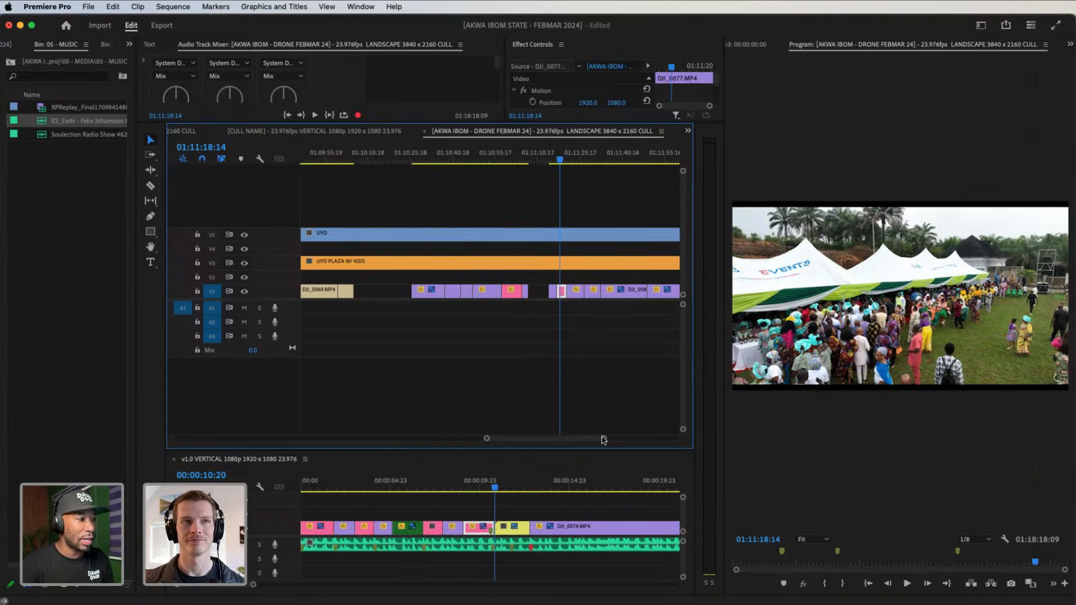
Label the overhead crowd clip DJI_0078.MP4 at 01:11:24:03 in the cull dark green
key("equal")
key("equal")
key("equal")
key("minus")
key("minus")
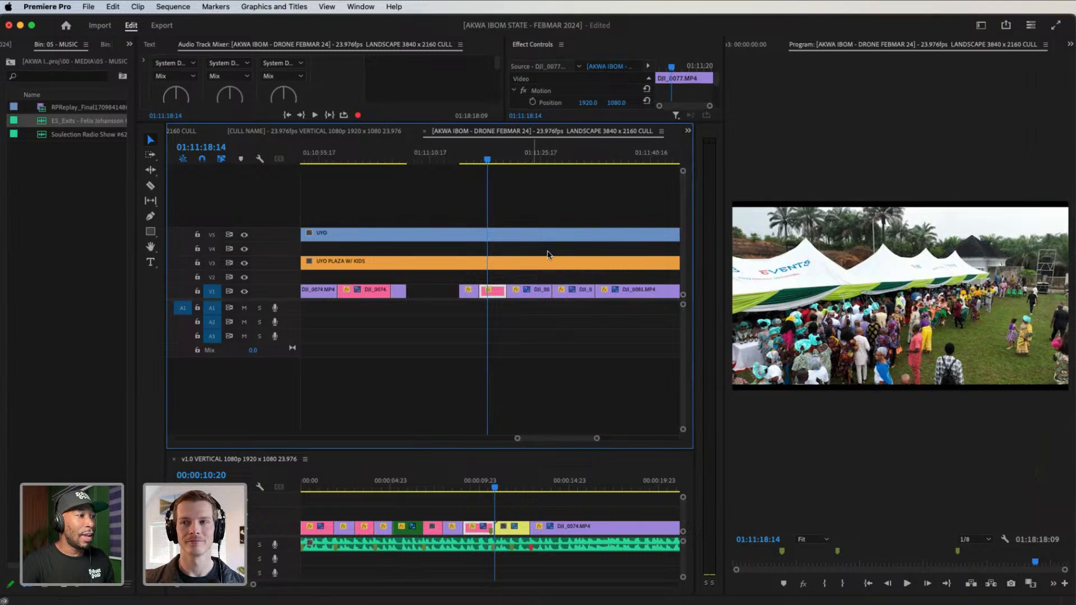
left_click(528, 158)
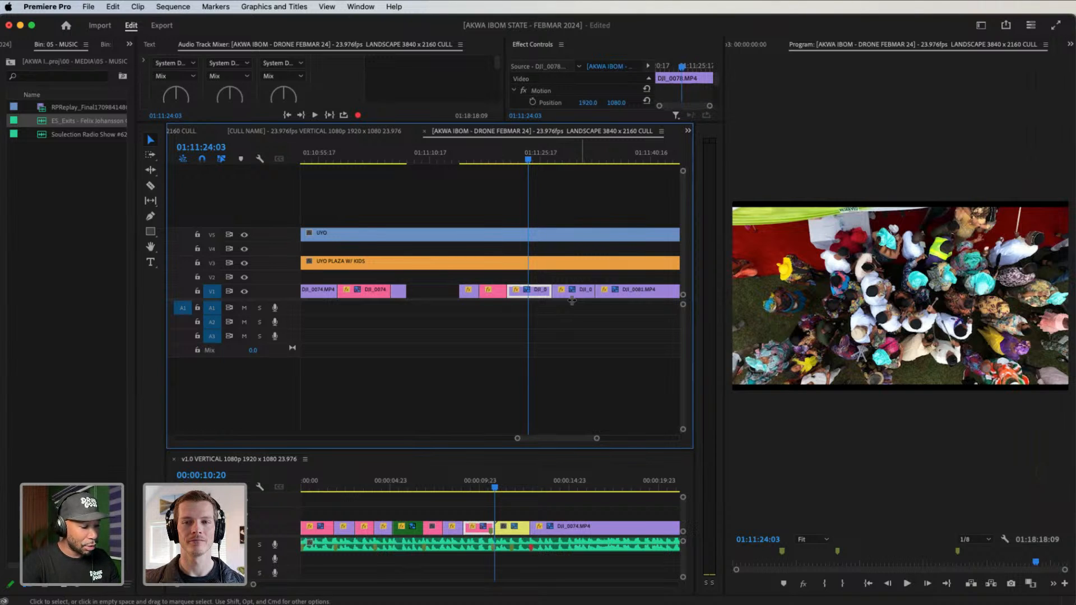
key("g")
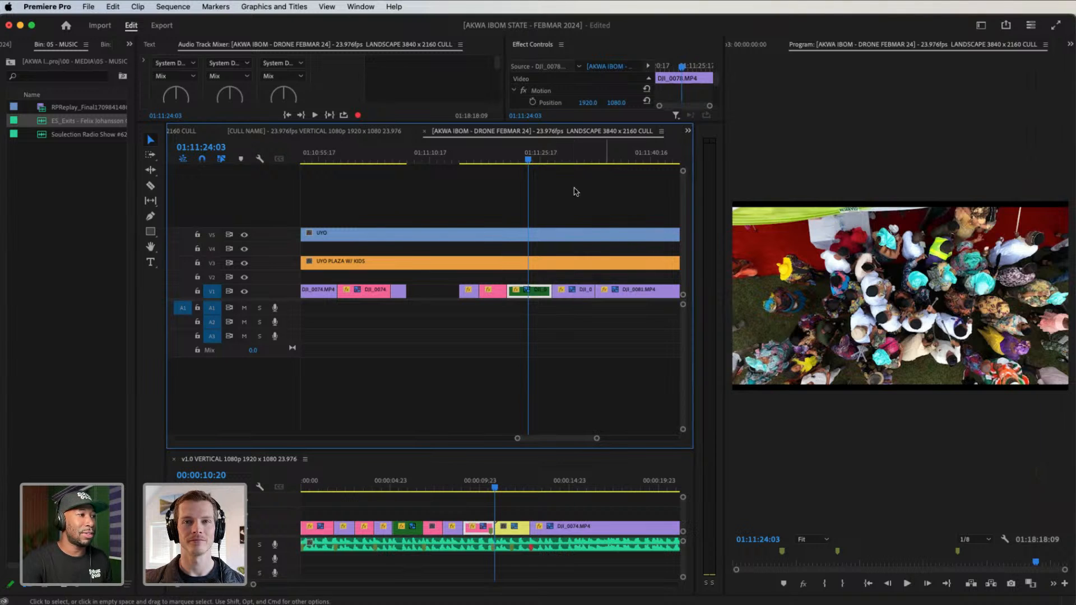
Label DJI_0079.MP4 at 01:11:29:20 tan and DJI_0081.MP4 at 01:11:40:20 Mango in the cull
left_click(571, 159)
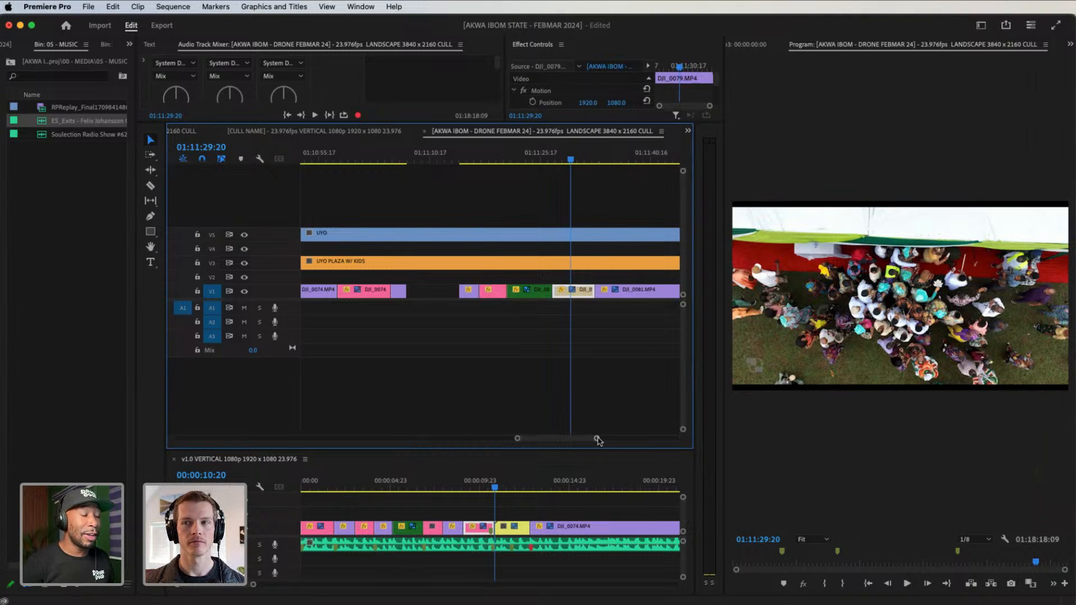
left_click_drag(597, 438, 602, 439)
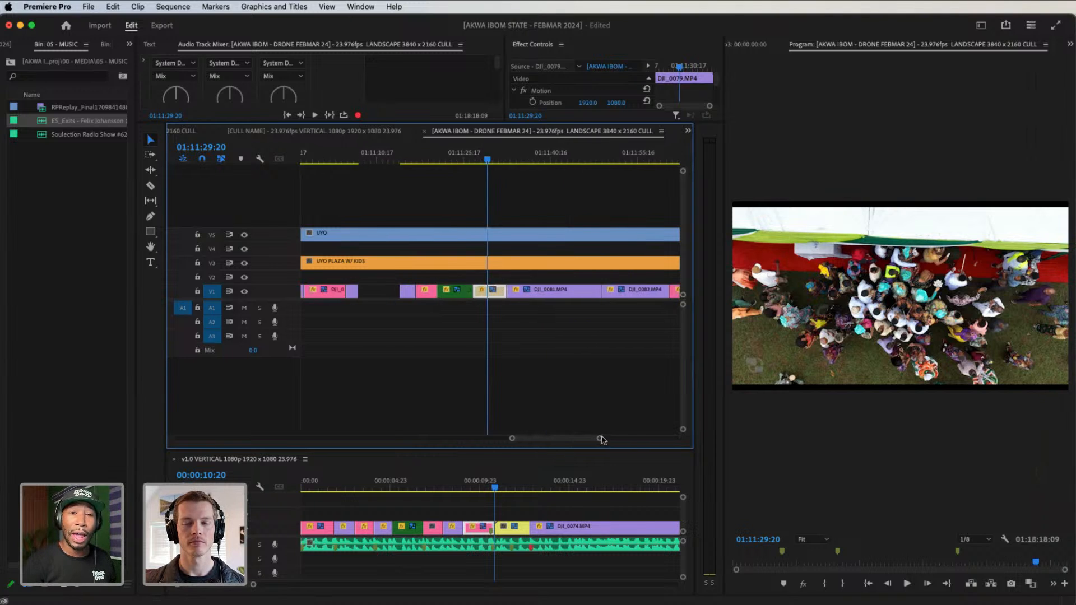
left_click(536, 156)
right_click(556, 296)
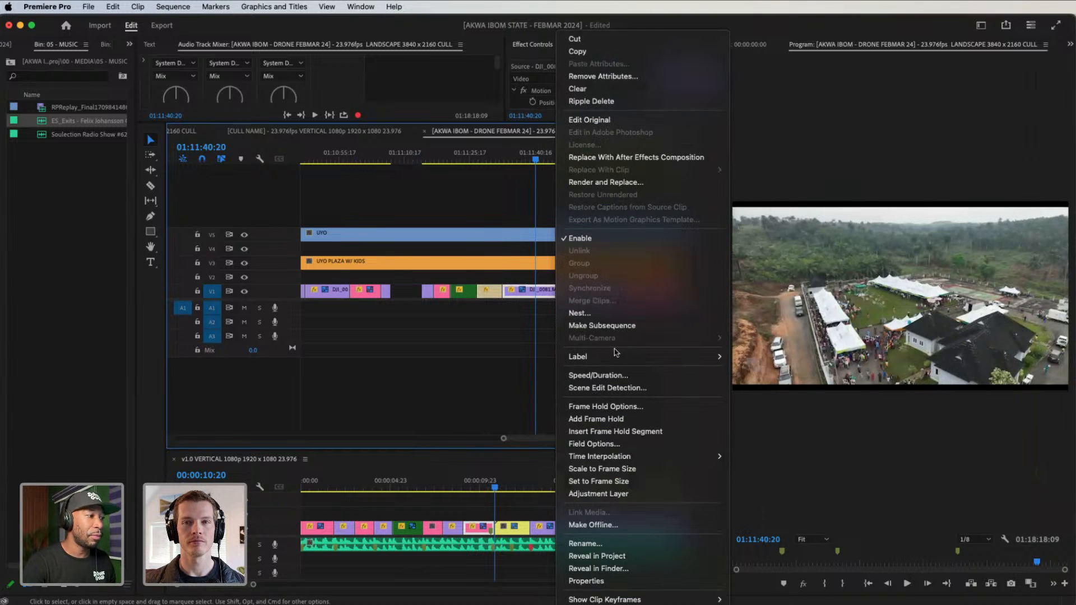
mouse_move(617, 357)
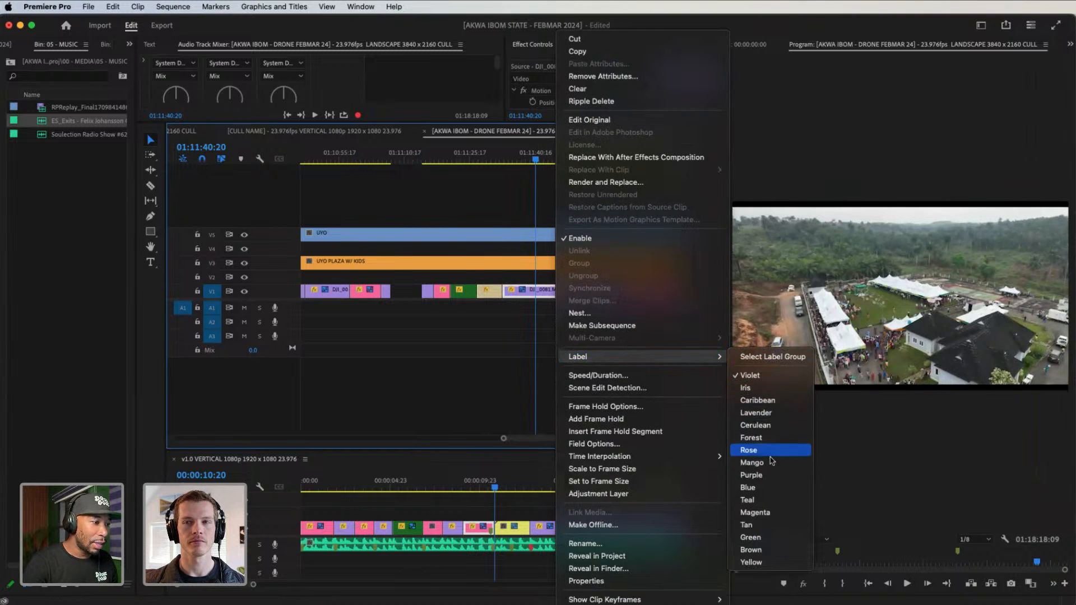
left_click(751, 463)
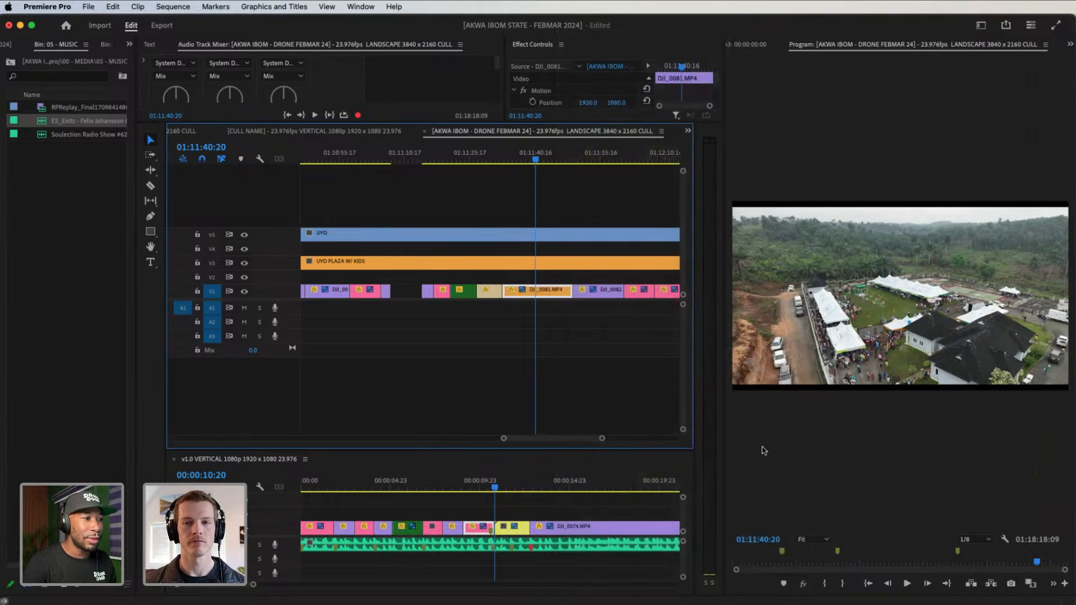
Copy DJI_0093.MP4 from 01:13:56:23 in the cull over the end of DJI_0074.MP4 in the vertical sequence
left_click_drag(603, 442, 610, 442)
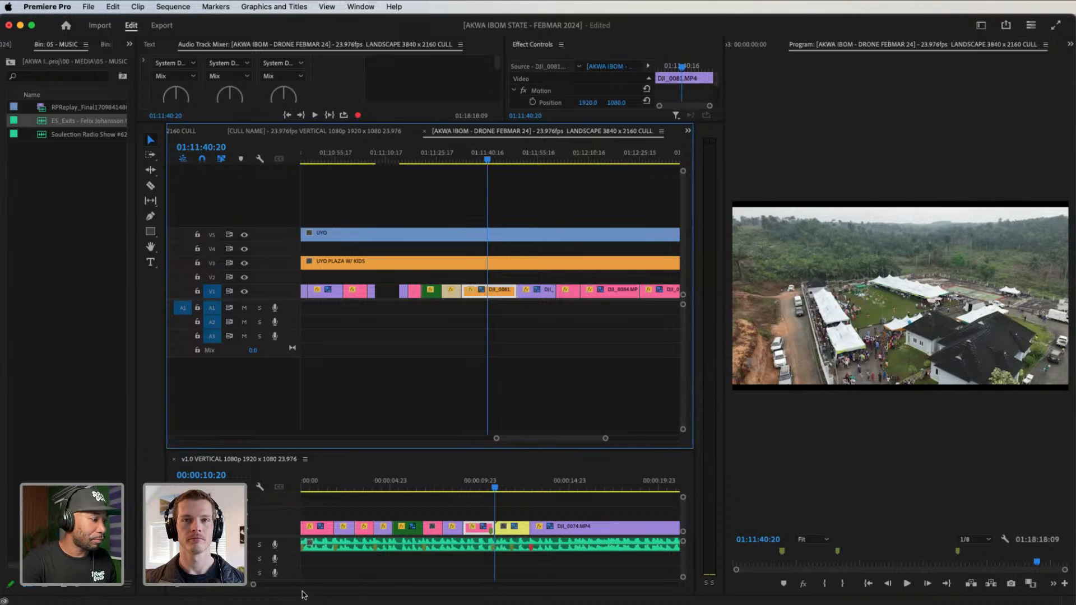
left_click_drag(255, 585, 284, 588)
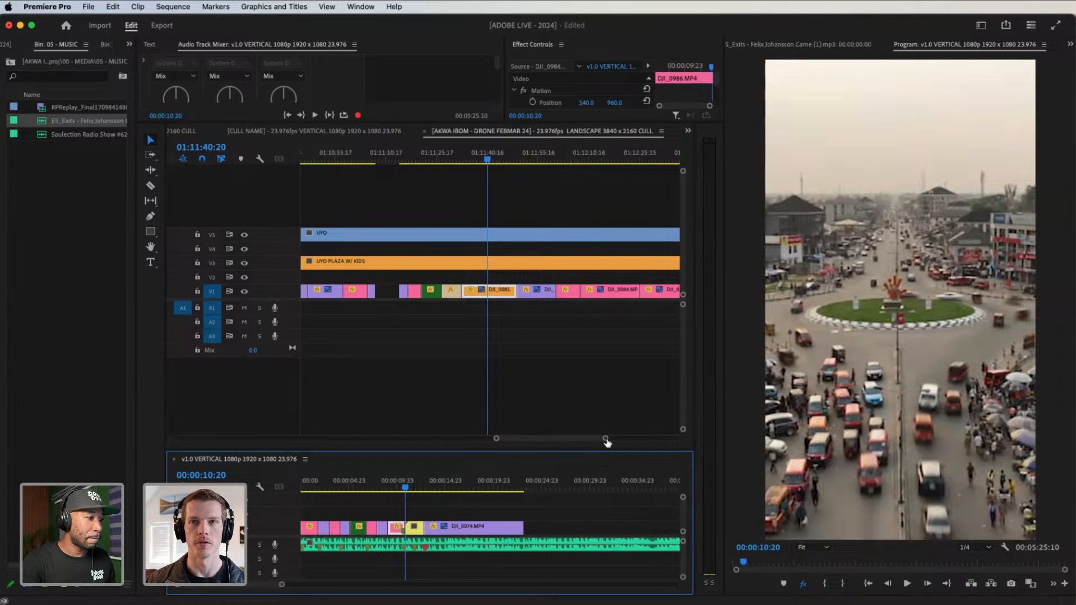
left_click_drag(606, 438, 652, 444)
left_click_drag(599, 161, 590, 176)
left_click_drag(592, 277, 511, 529)
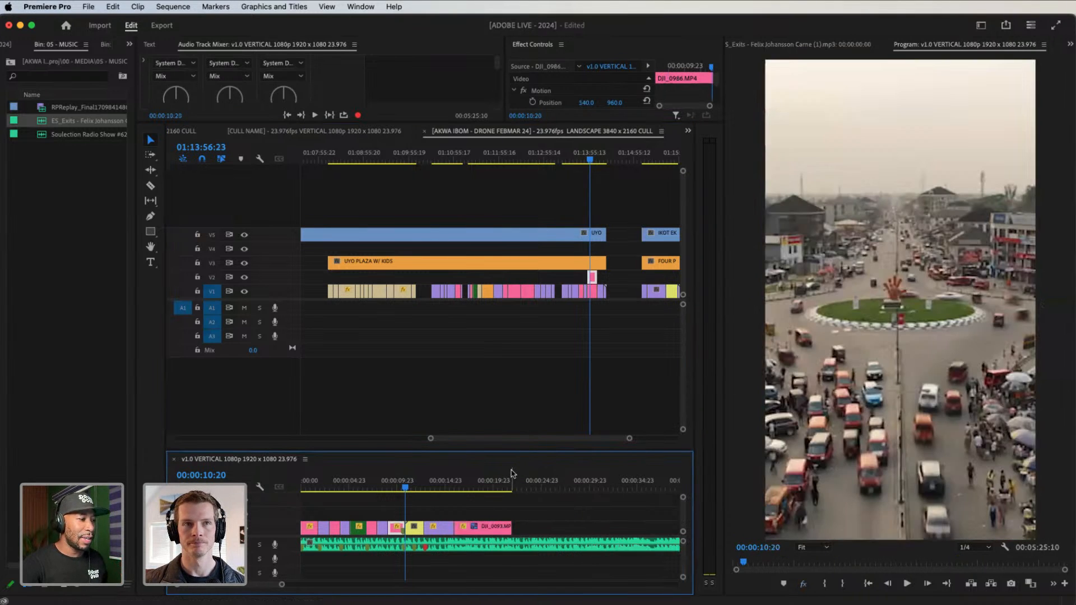
Play the vertical sequence from its beginning to the end of the last video clip
left_click(510, 478)
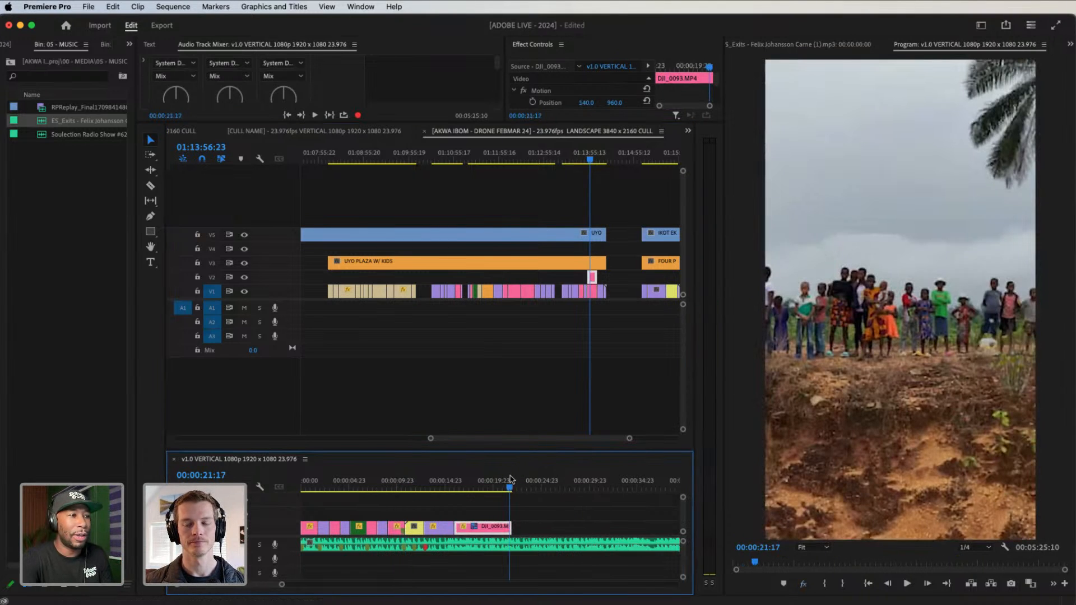
left_click_drag(512, 489, 298, 488)
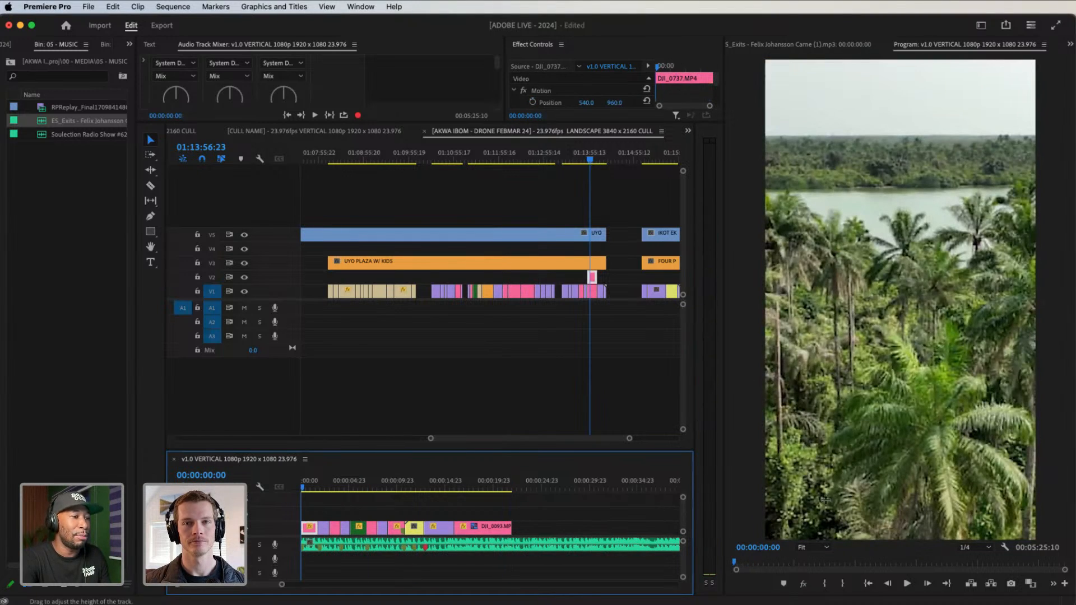
key("space")
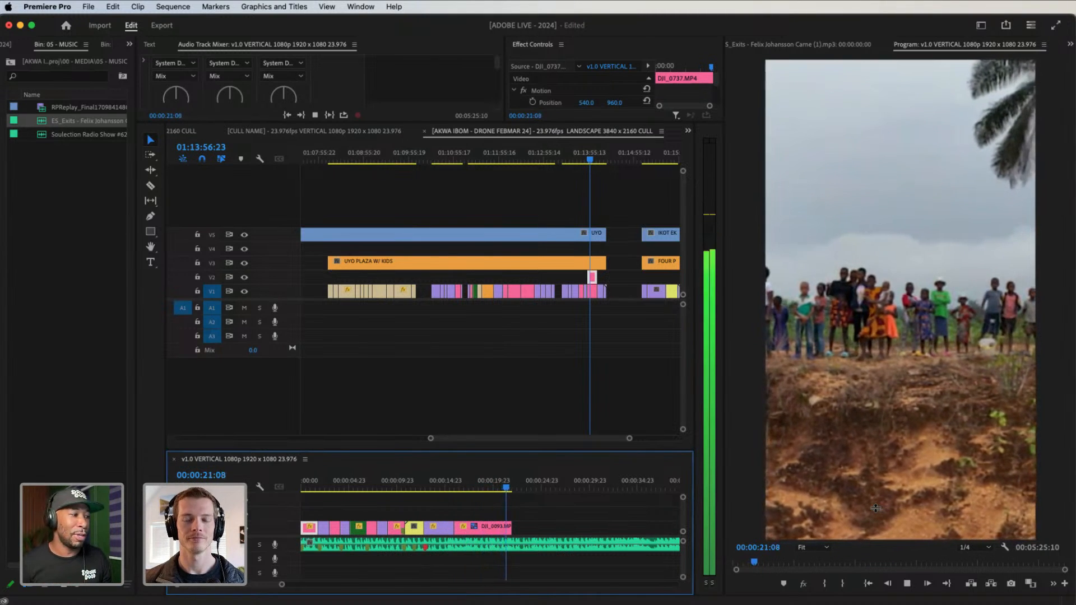
key("space")
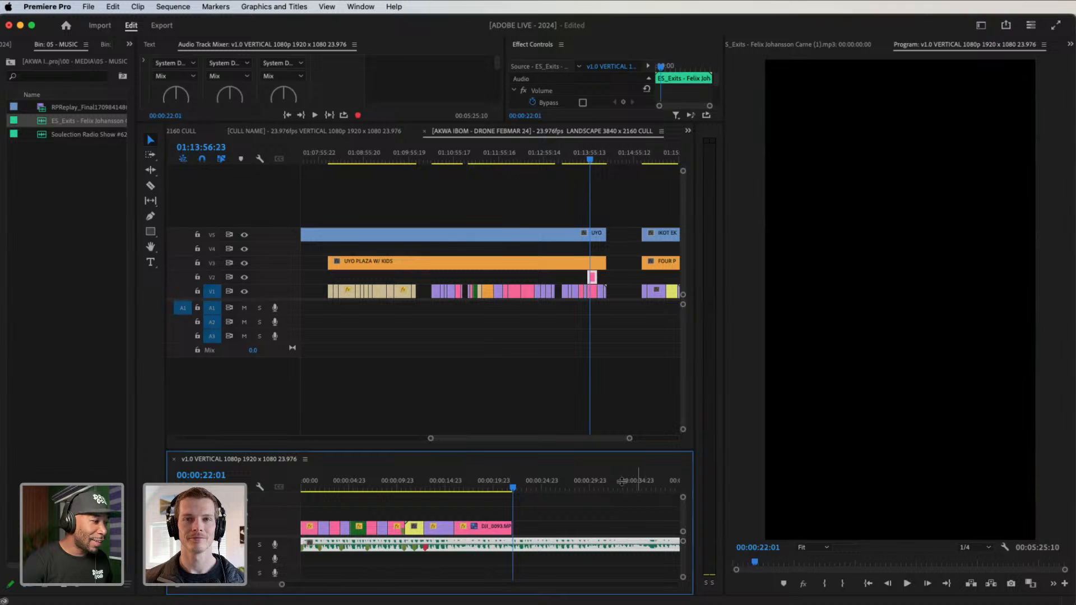
Mark the vertical sequence's out point at 00:00:21:23 and cut off the music beyond the end of the last video clip
left_click(511, 485)
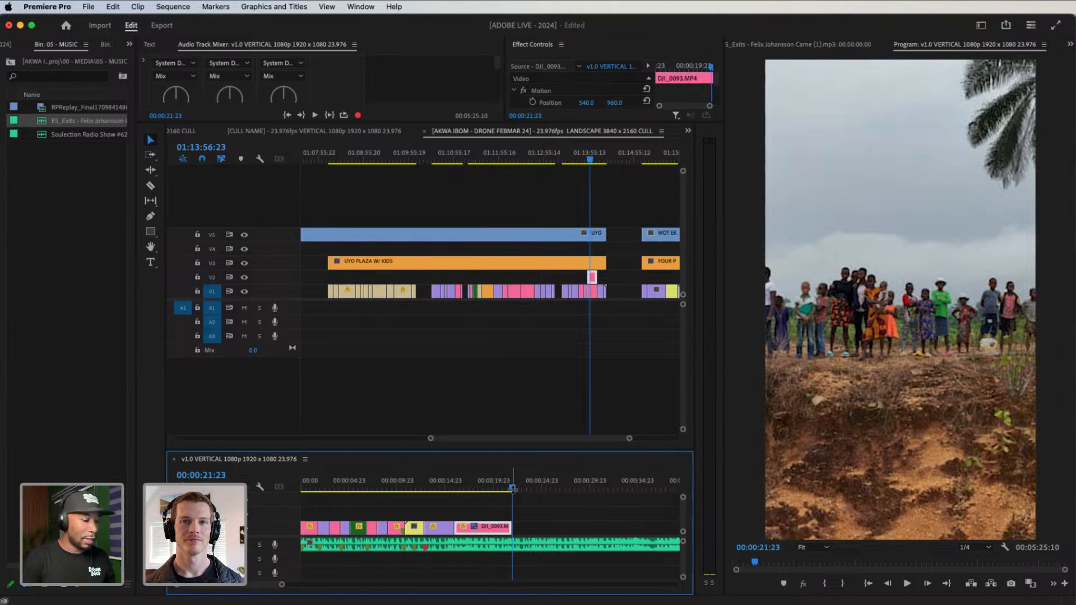
key("o")
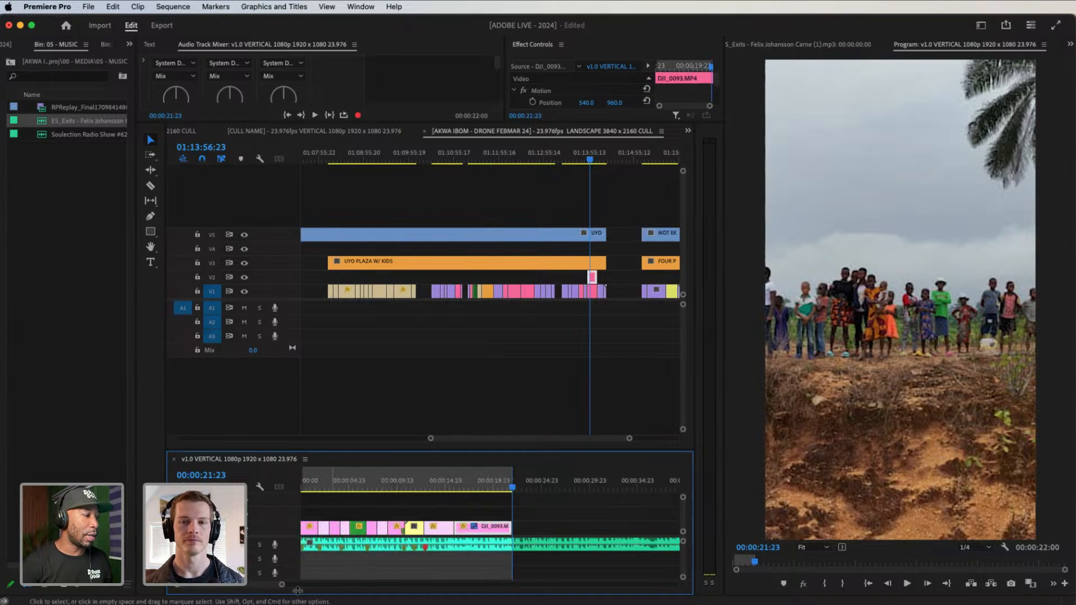
left_click_drag(282, 587, 221, 587)
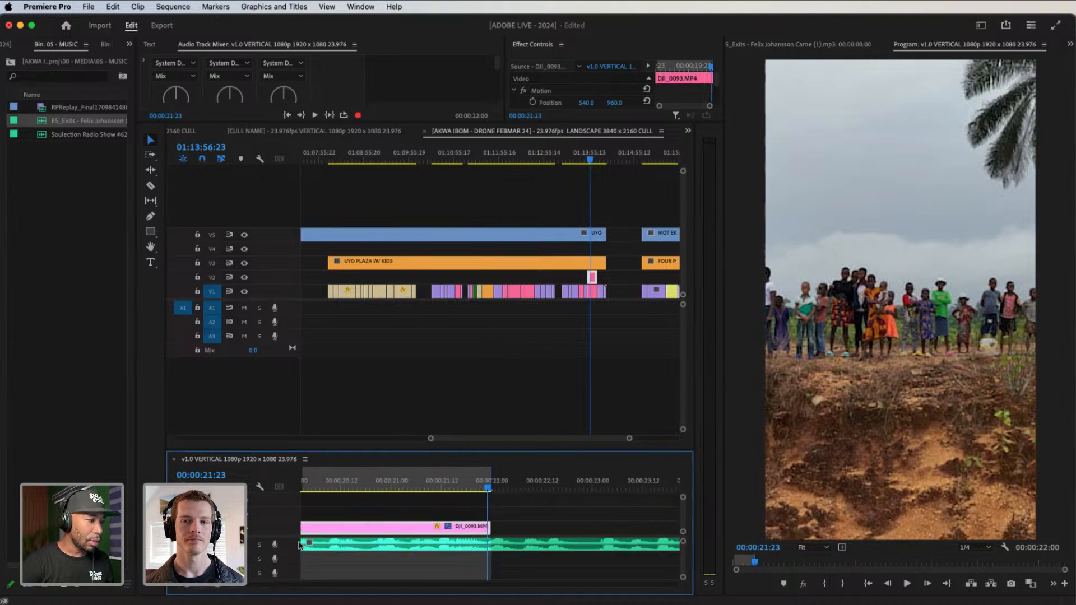
left_click(485, 489)
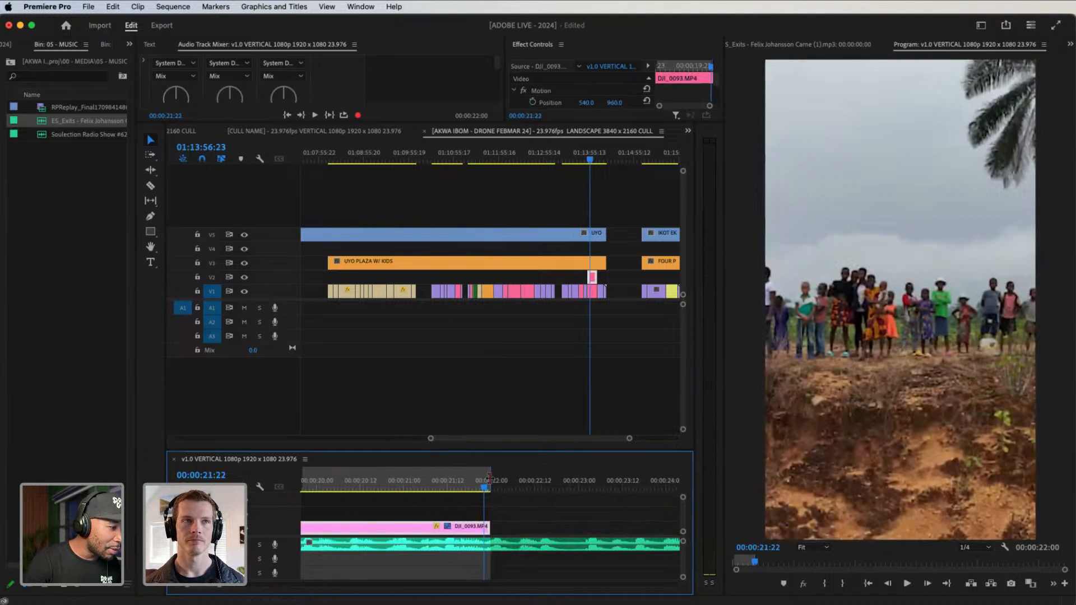
left_click_drag(223, 587, 217, 588)
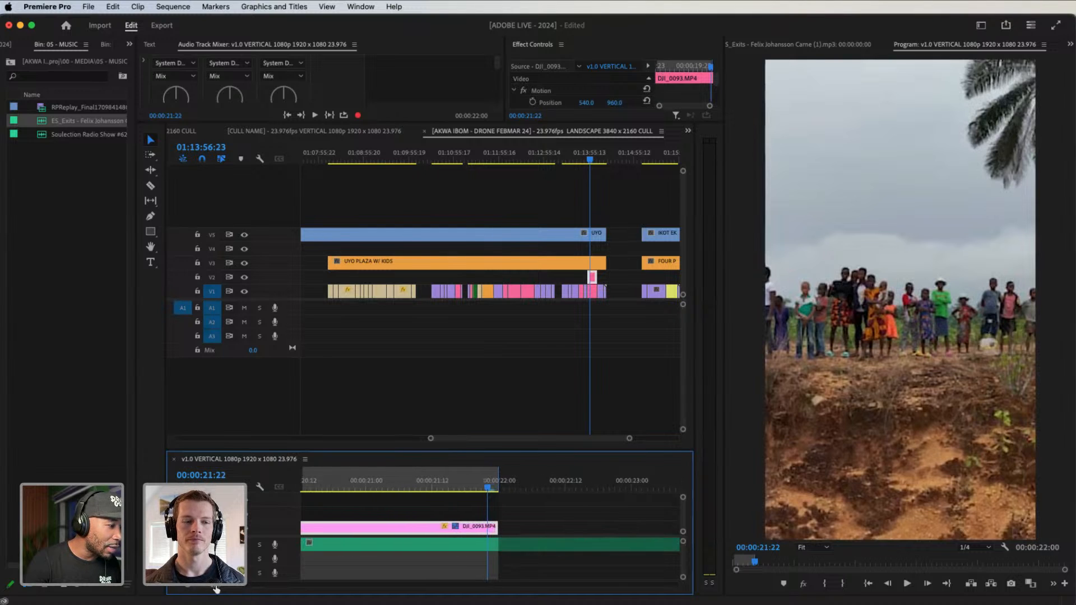
key("c")
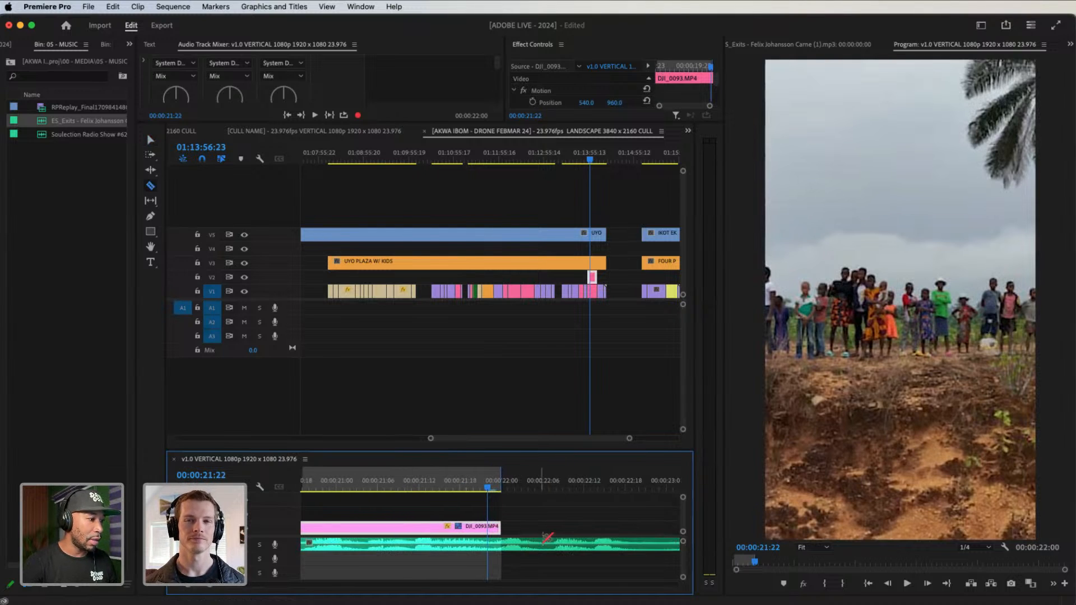
left_click(508, 543)
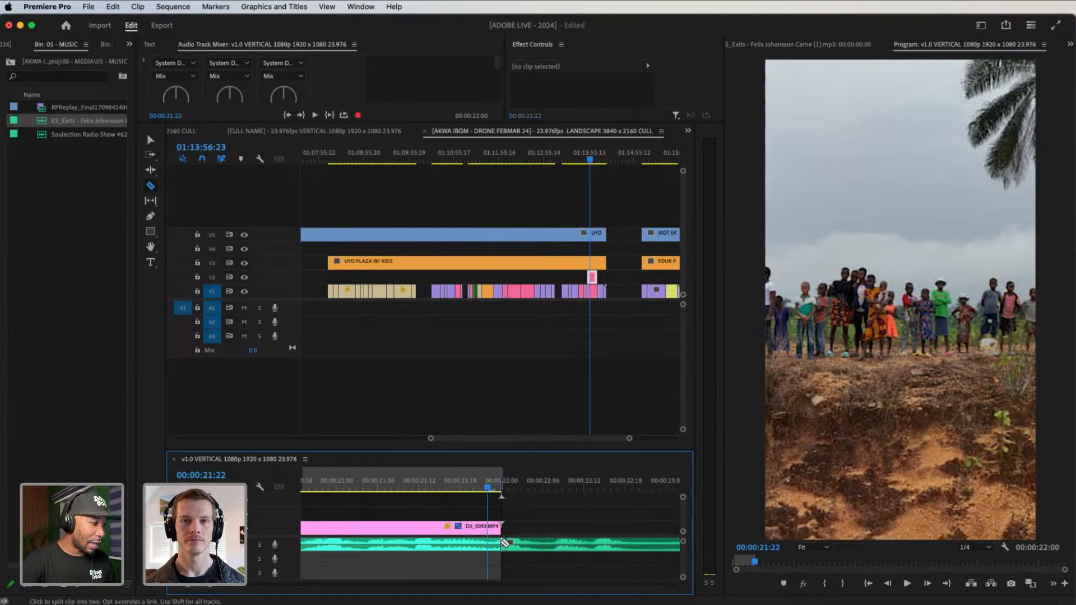
key("v")
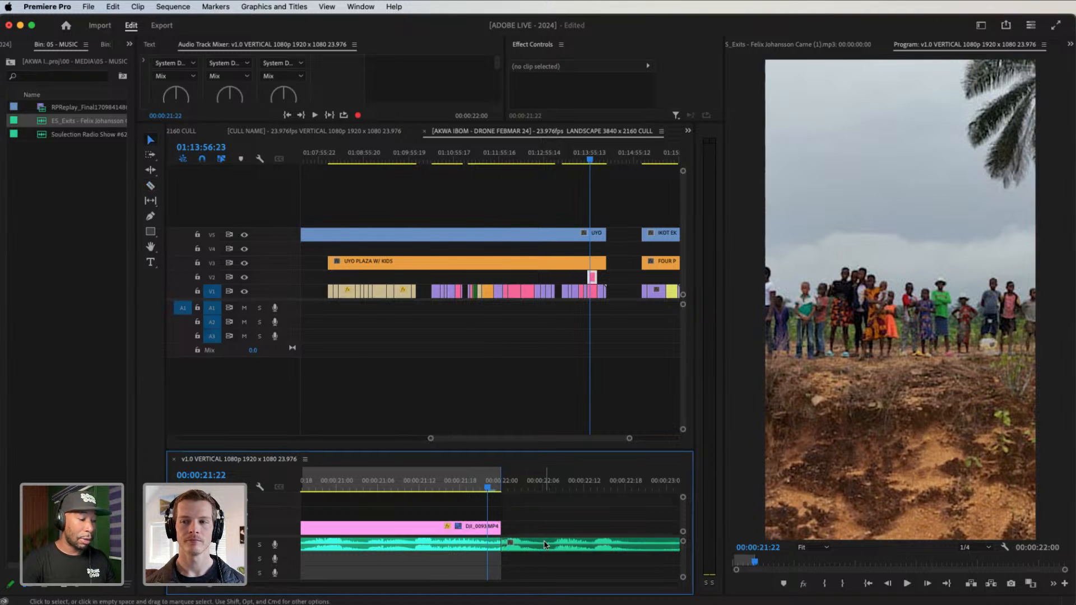
left_click(573, 549)
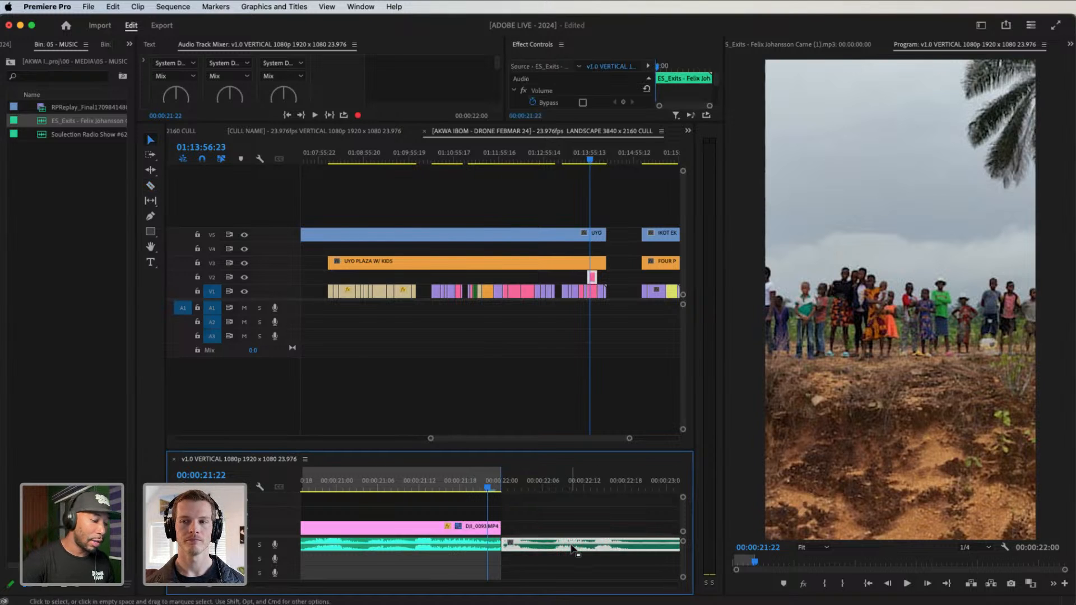
key("Delete")
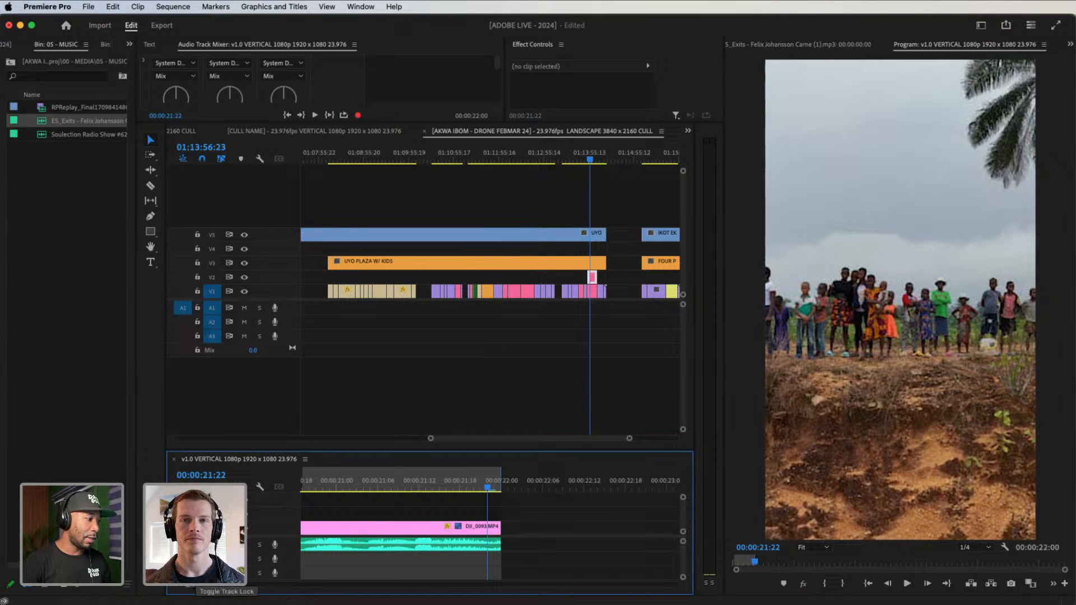
Play the trimmed vertical sequence from the start with the Program monitor maximized
key("minus")
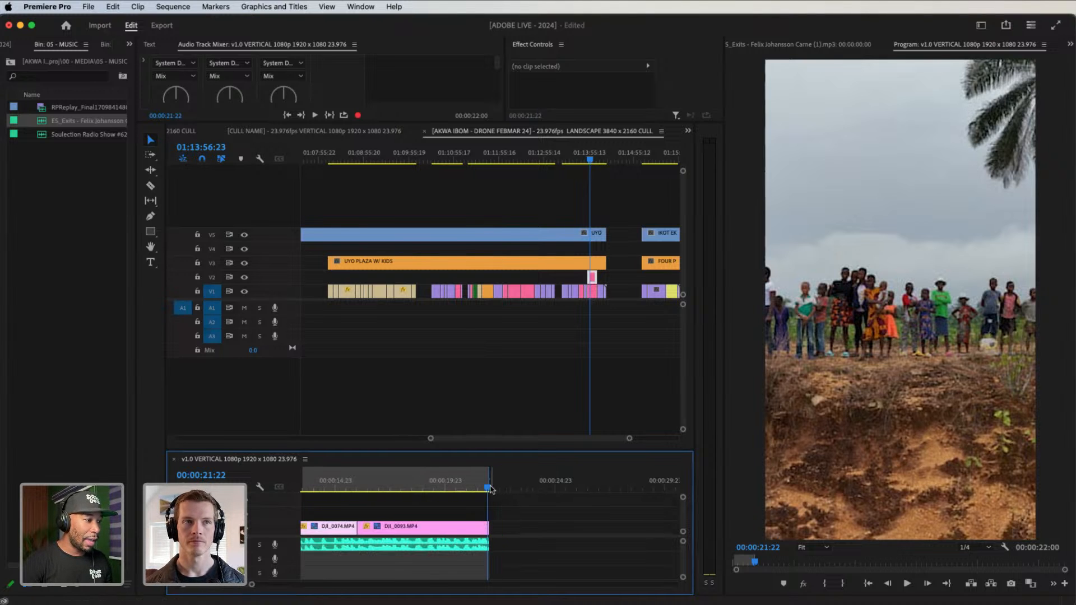
key("Home")
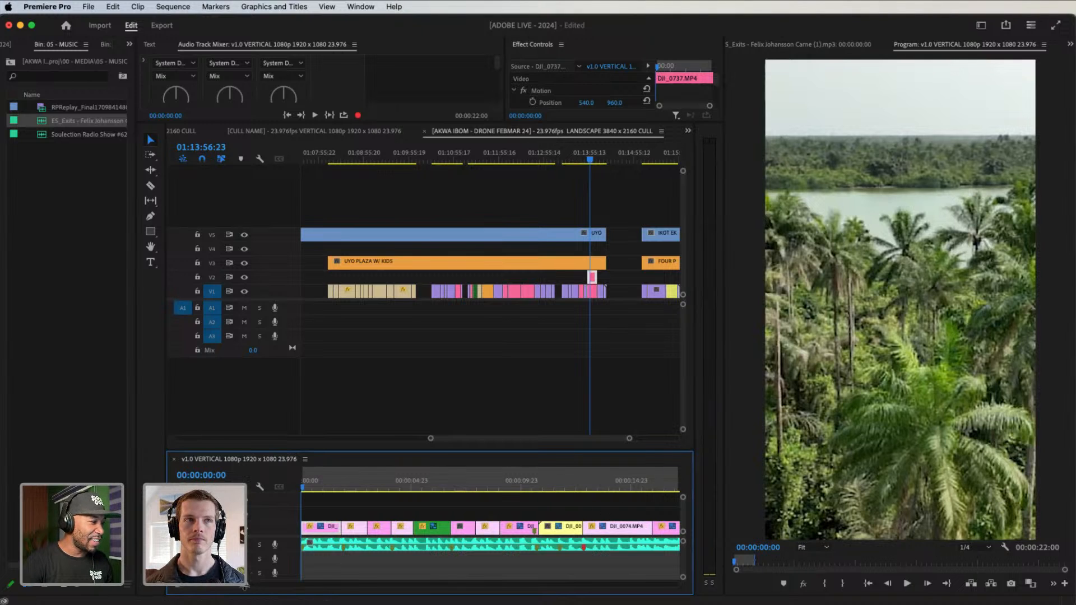
left_click_drag(246, 585, 276, 585)
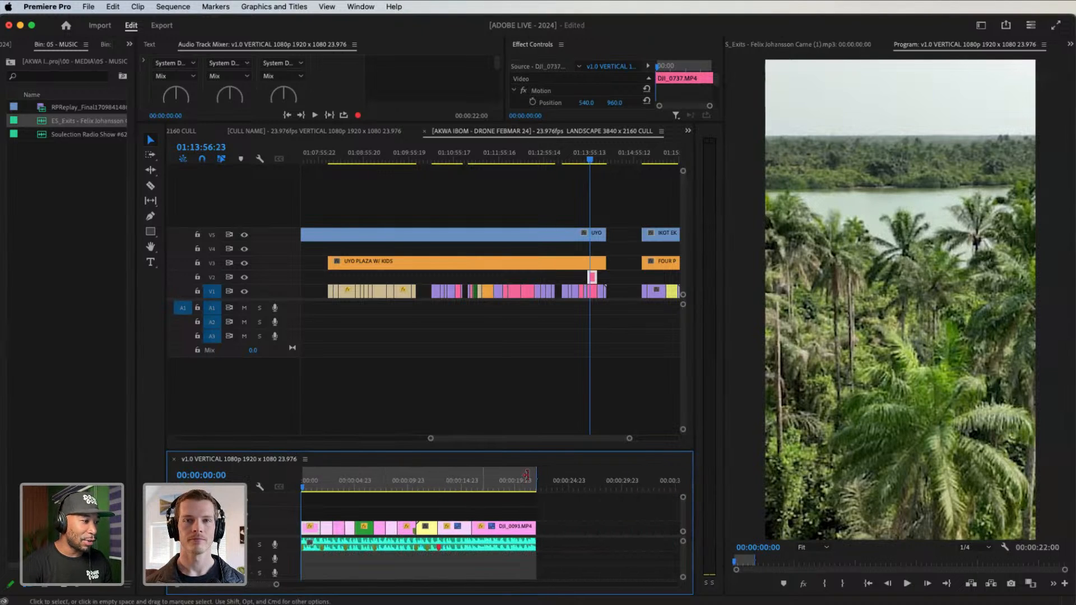
left_click(947, 50)
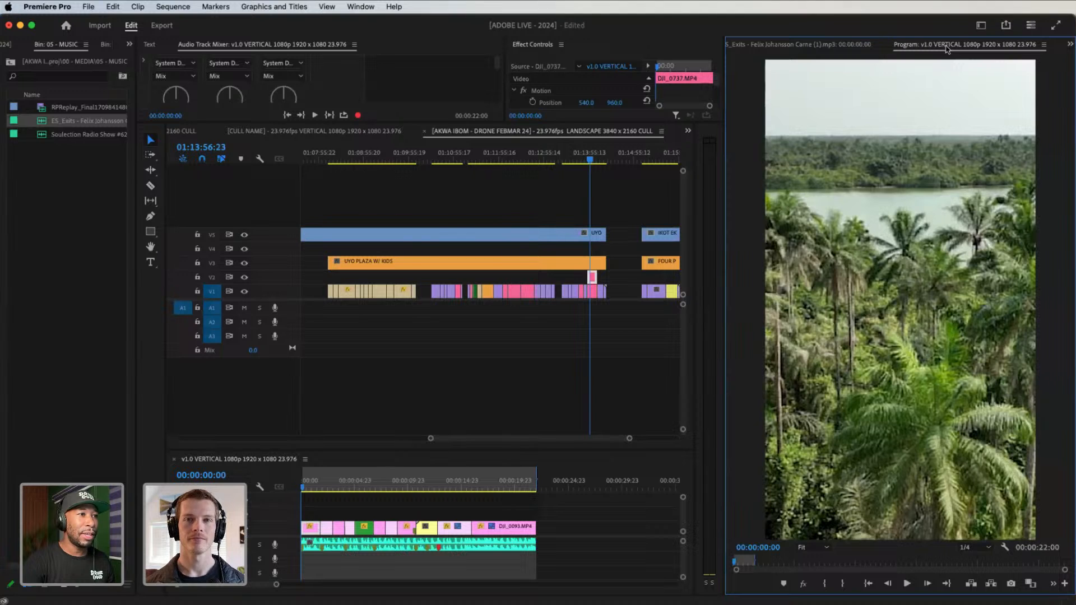
key("grave")
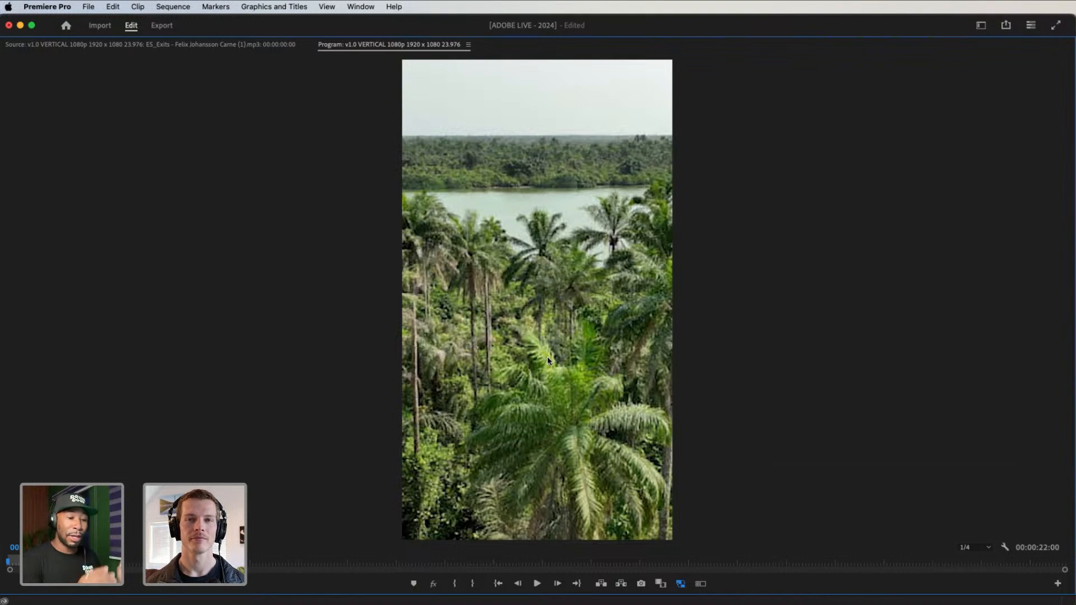
key("space")
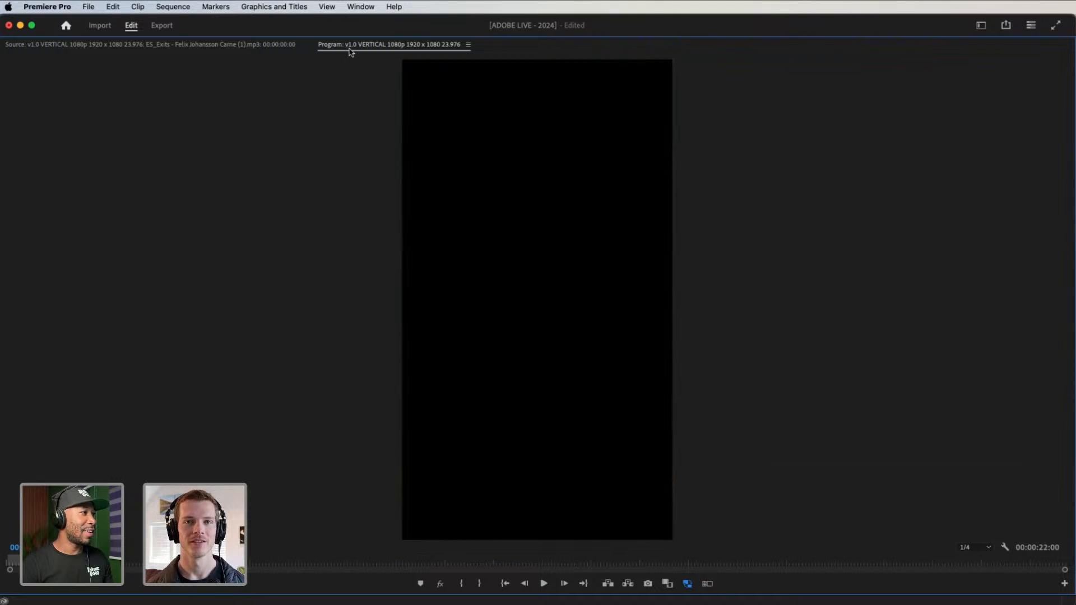
Restore the Program monitor to its normal size and scrub through the vertical sequence to 00:00:19:10 in the last clip
double_click(353, 47)
left_click_drag(505, 481, 302, 481)
left_click_drag(402, 482, 494, 496)
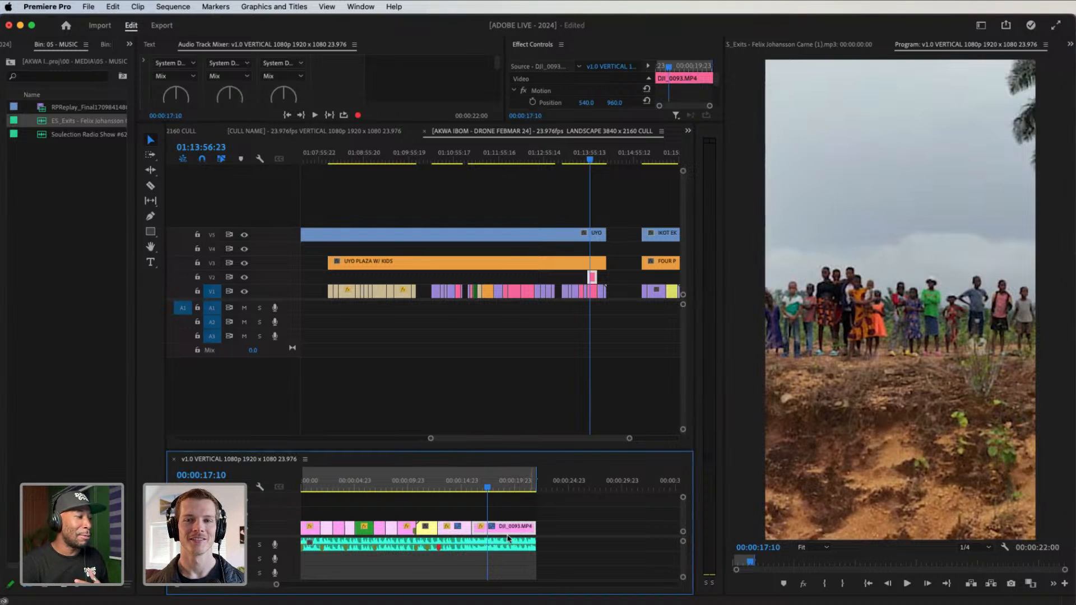
mouse_move(493, 491)
left_mouse_down()
mouse_move(529, 493)
mouse_move(508, 492)
left_mouse_up()
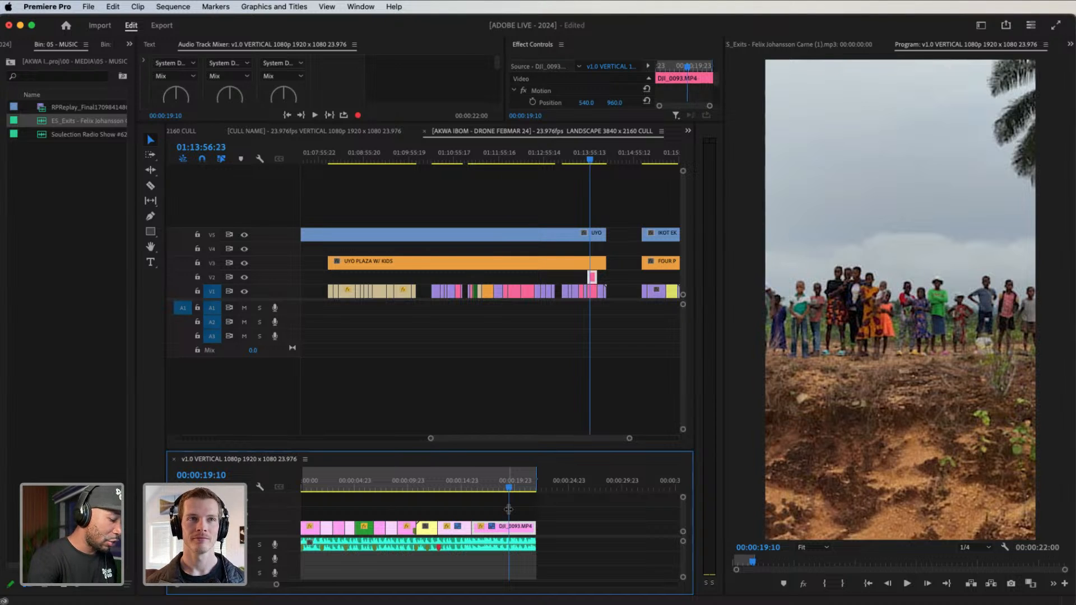
Open the export settings for the vertical sequence and choose the Desktop folder as the output location
key("super+m")
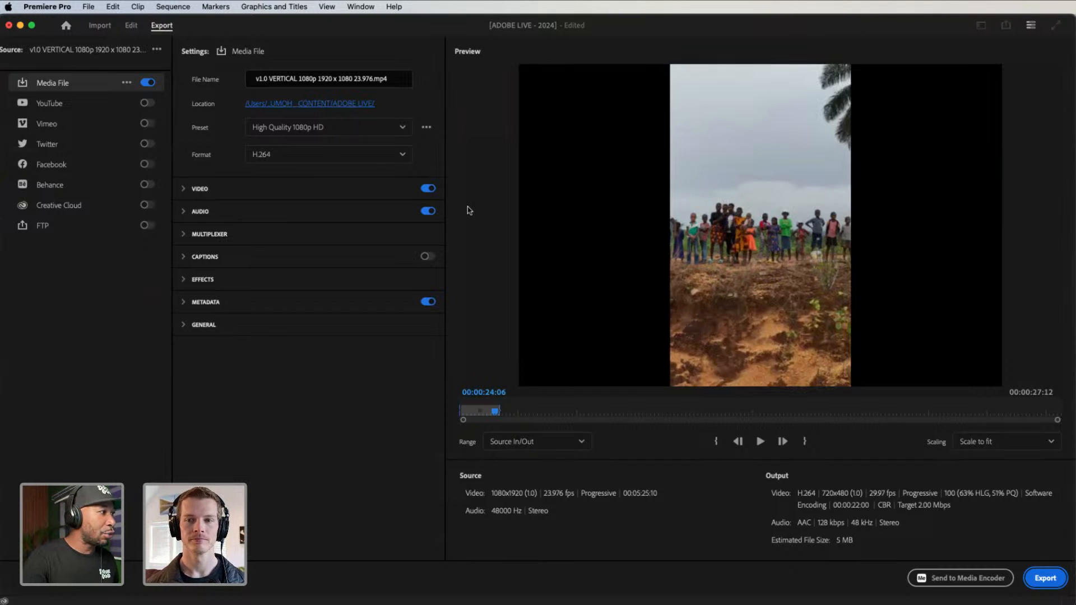
left_click(336, 105)
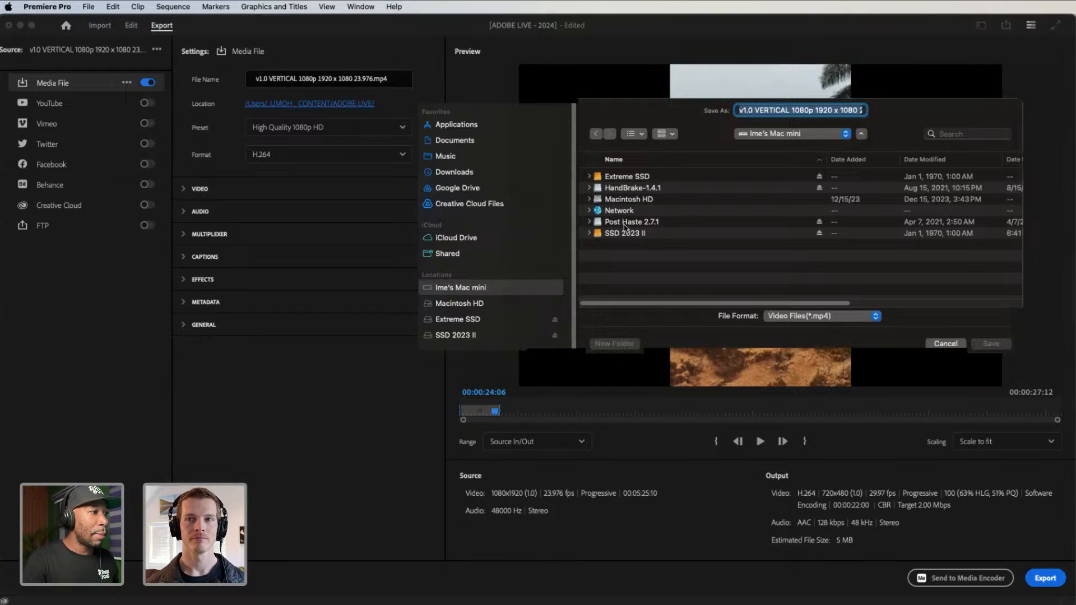
double_click(627, 199)
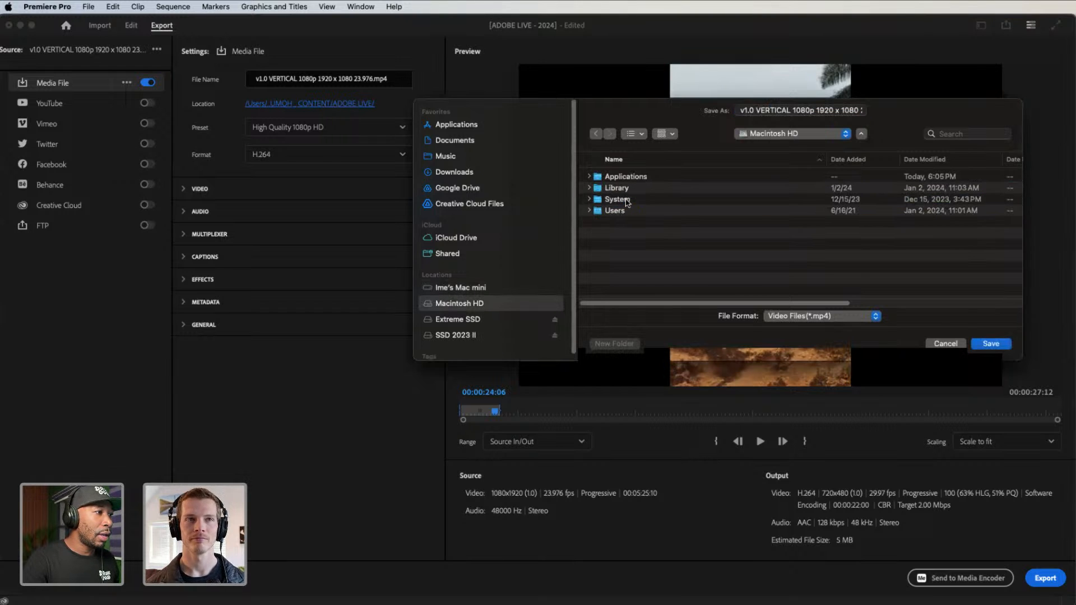
double_click(617, 210)
double_click(619, 177)
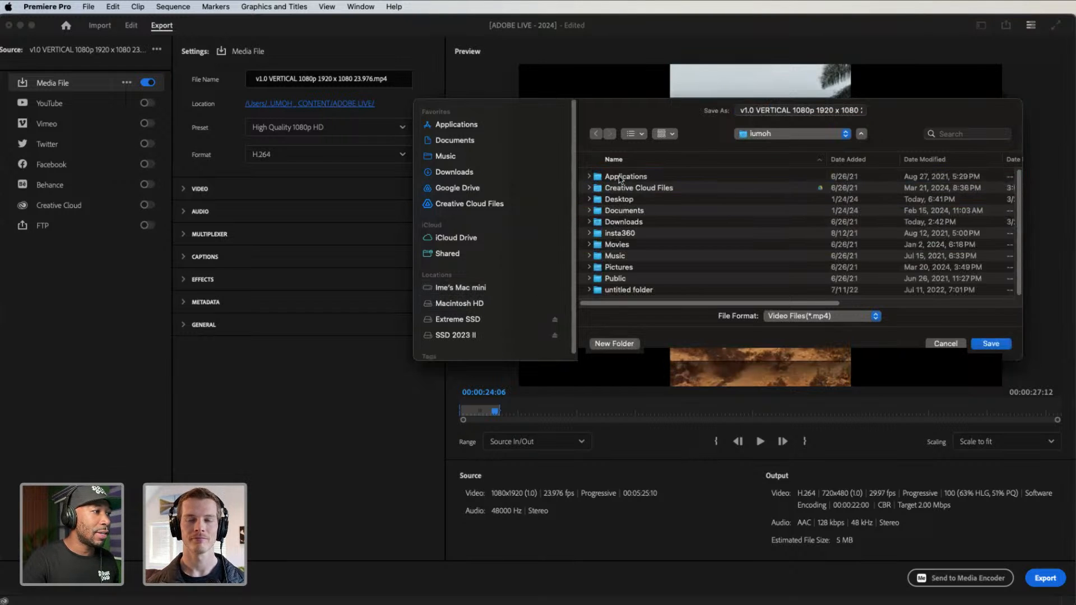
double_click(630, 200)
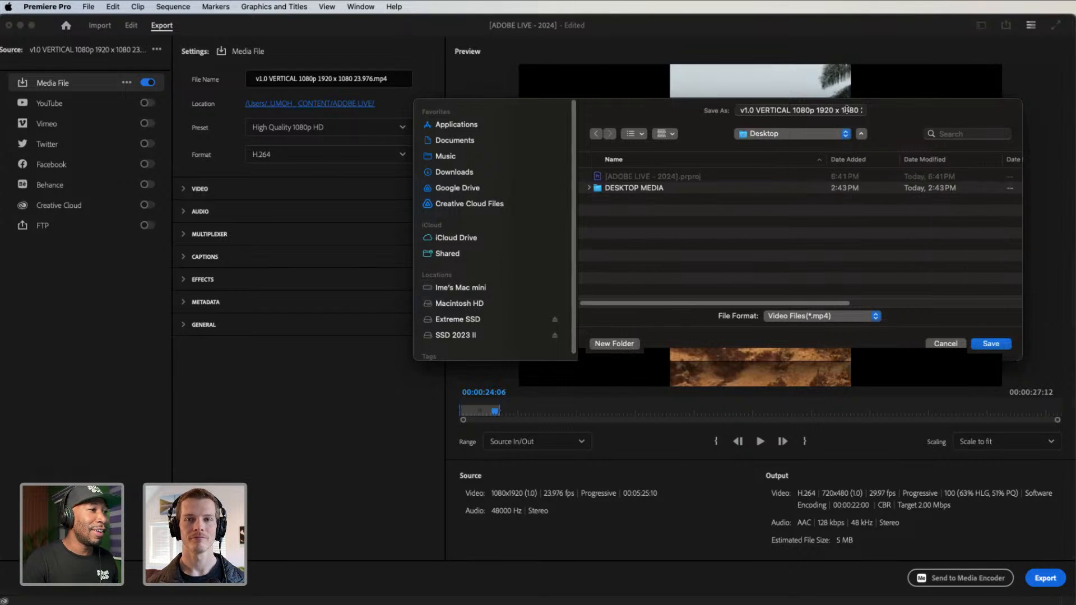
Replace "VERTICAL" in the export file name with "ADOBE LIVE - AKWA IBOM" and save the name and location
left_click(747, 107)
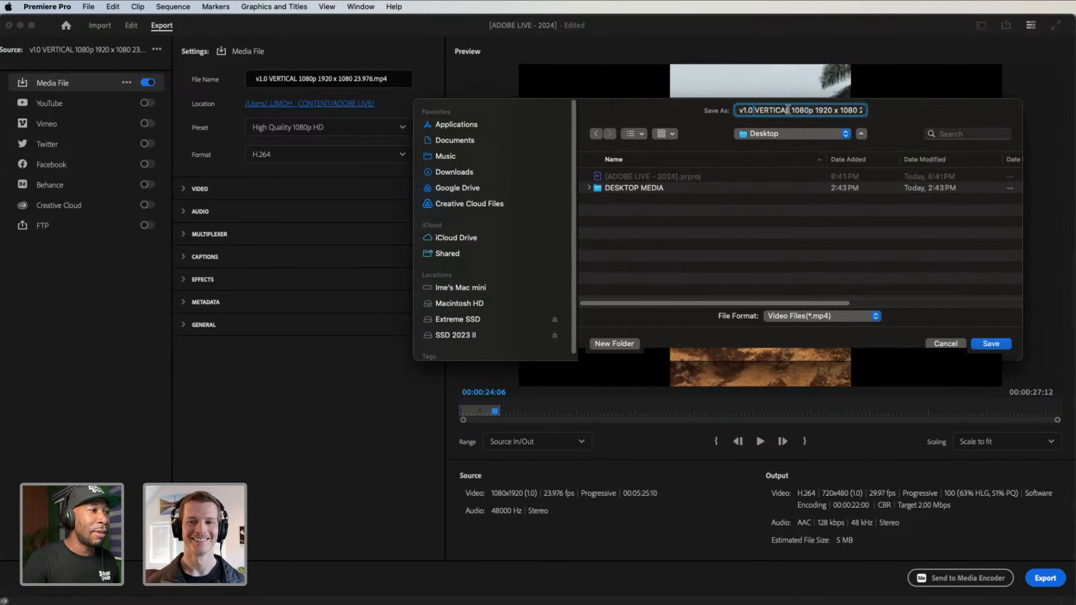
mouse_move(789, 110)
left_mouse_down()
mouse_move(809, 114)
mouse_move(789, 112)
left_mouse_up()
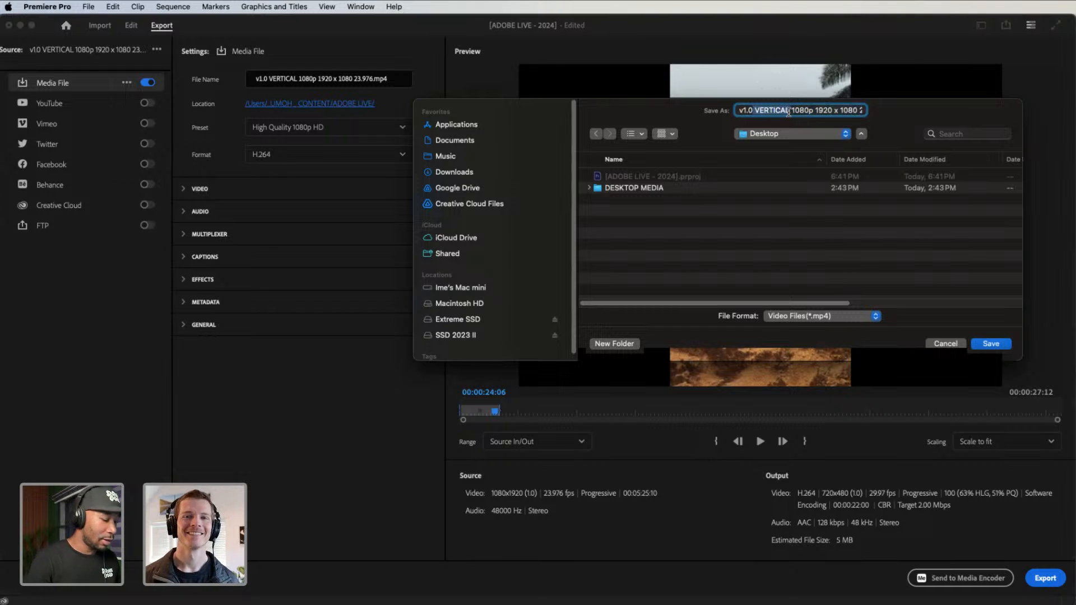
type("ADO")
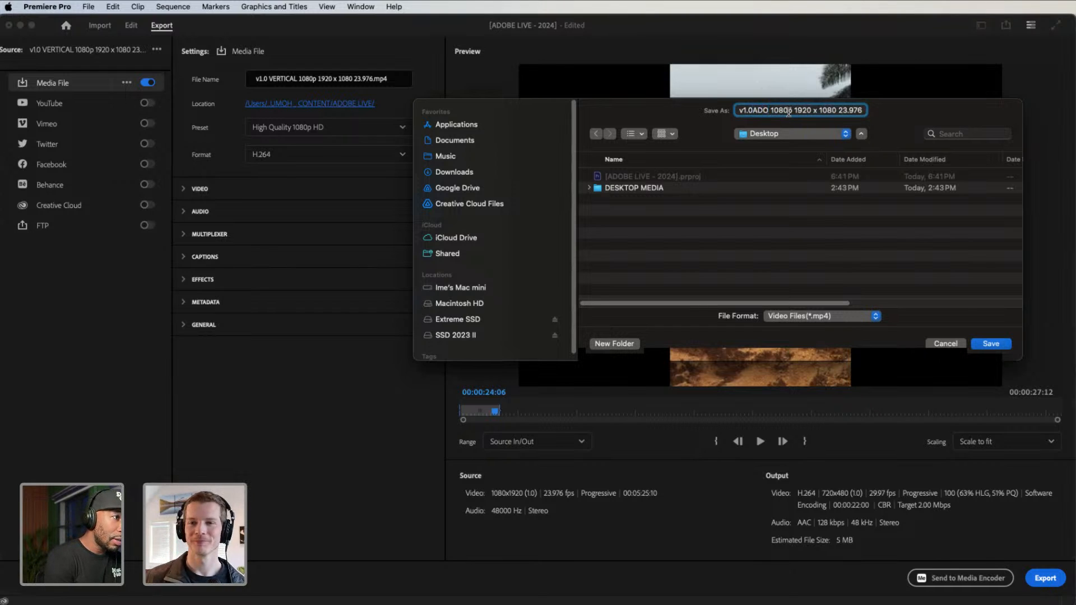
type("BE")
type(" LIVE - AKWA")
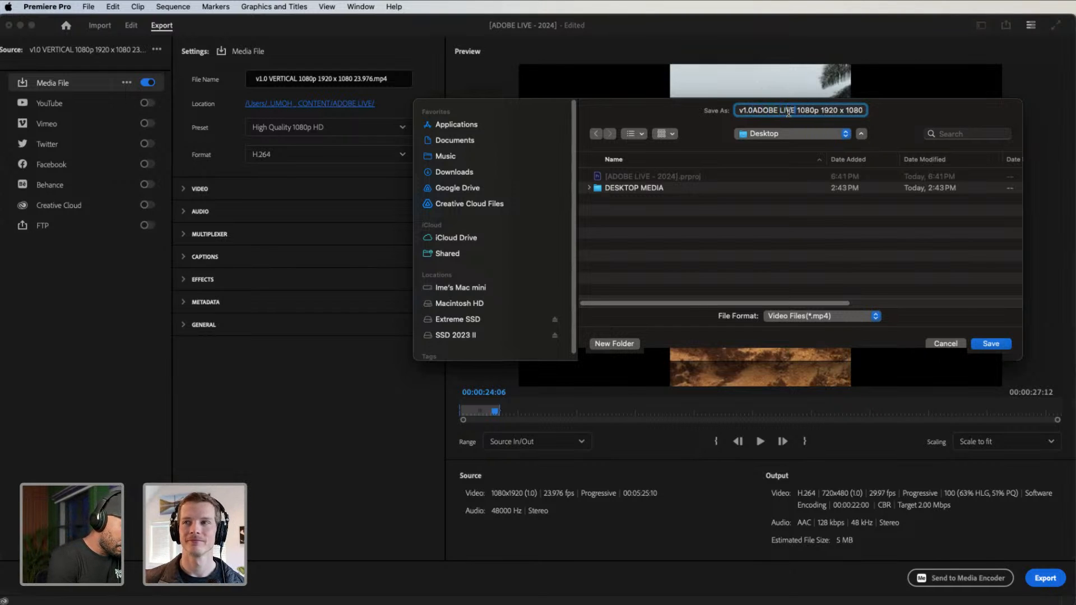
type(" IBOM")
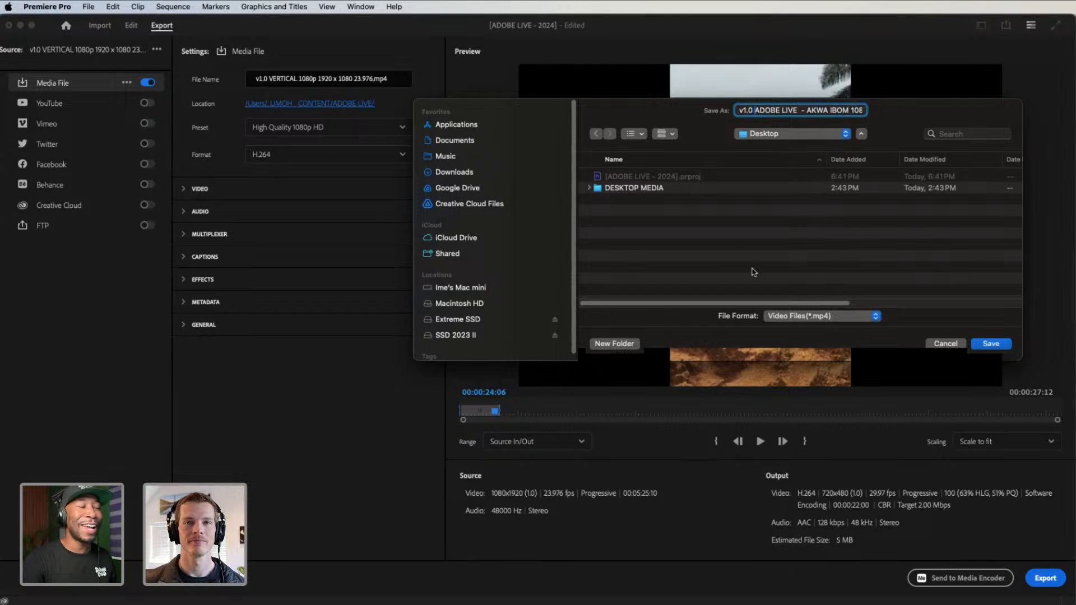
left_click(991, 344)
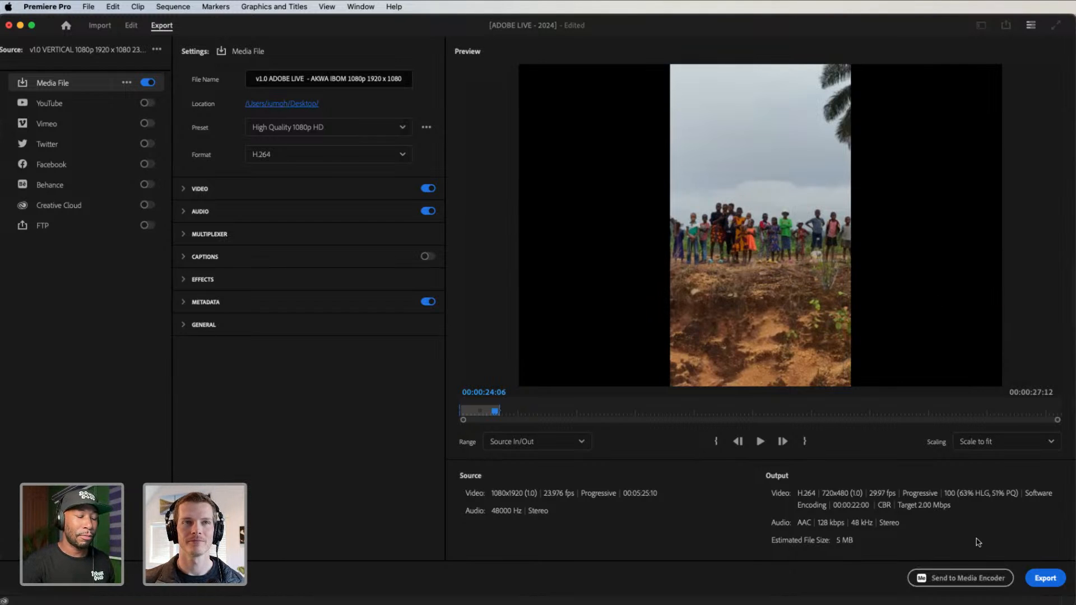
Send the export to Media Encoder and switch to that app's queue
left_click(973, 580)
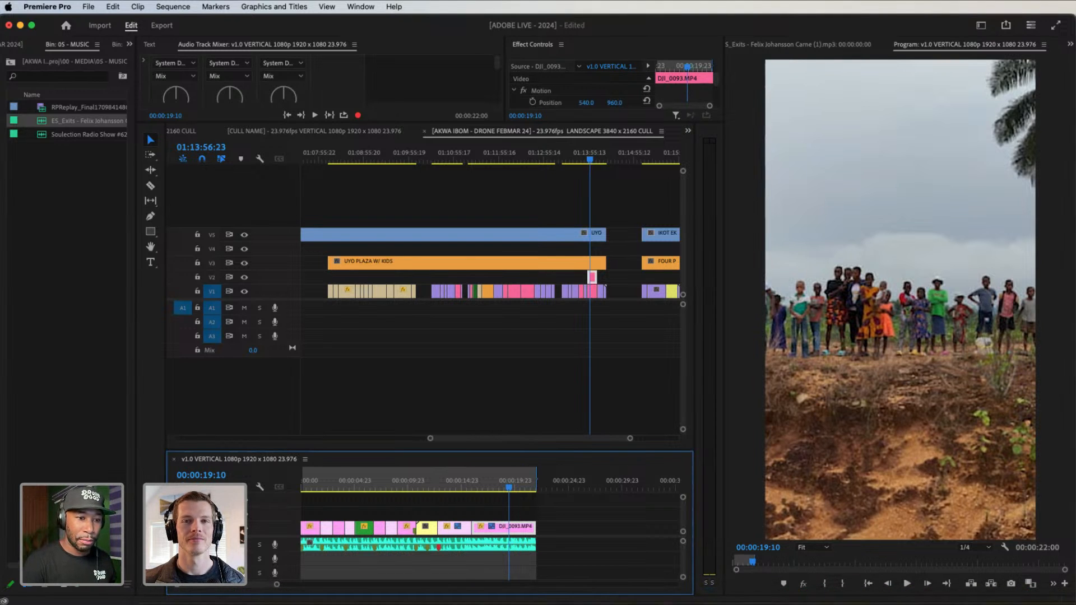
left_click(541, 595)
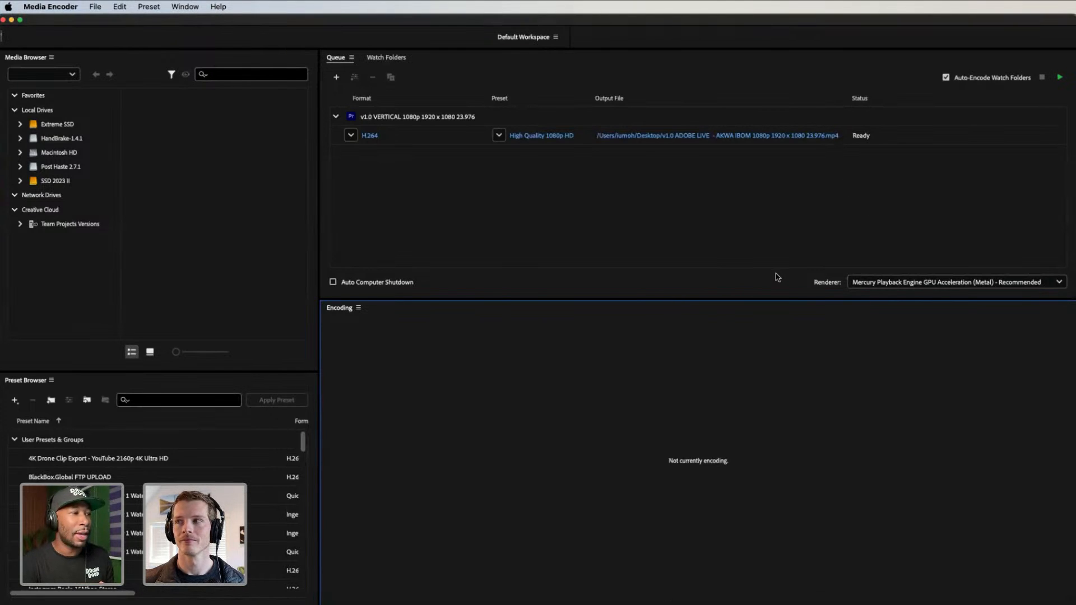
Open the queued vertical sequence's export settings, apply the Instagram Reels-15Mbps-Stereo preset and make the dialog taller
left_click(474, 119)
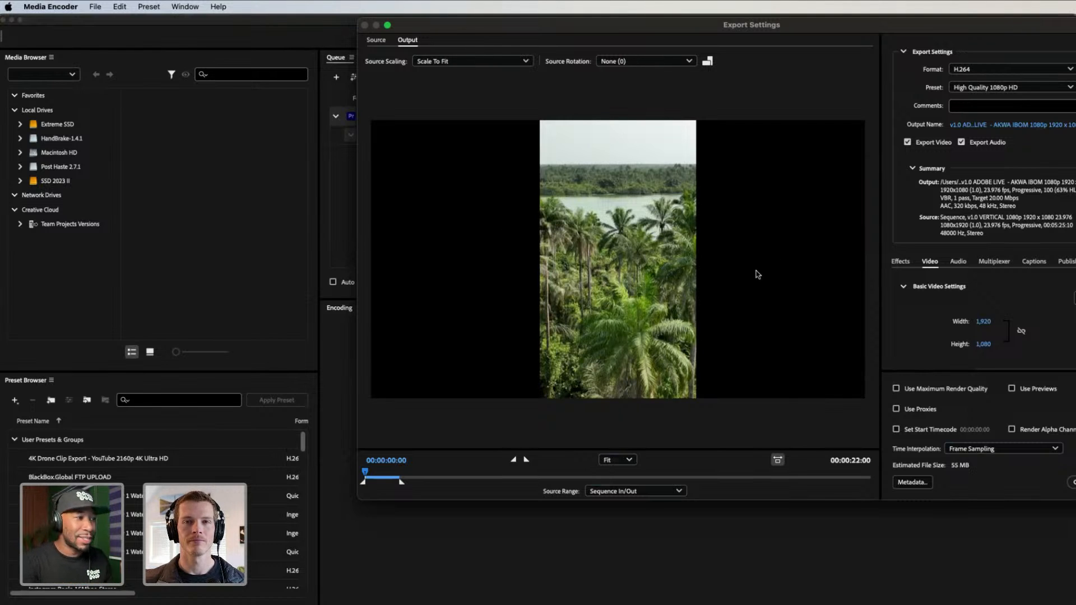
left_click(1058, 88)
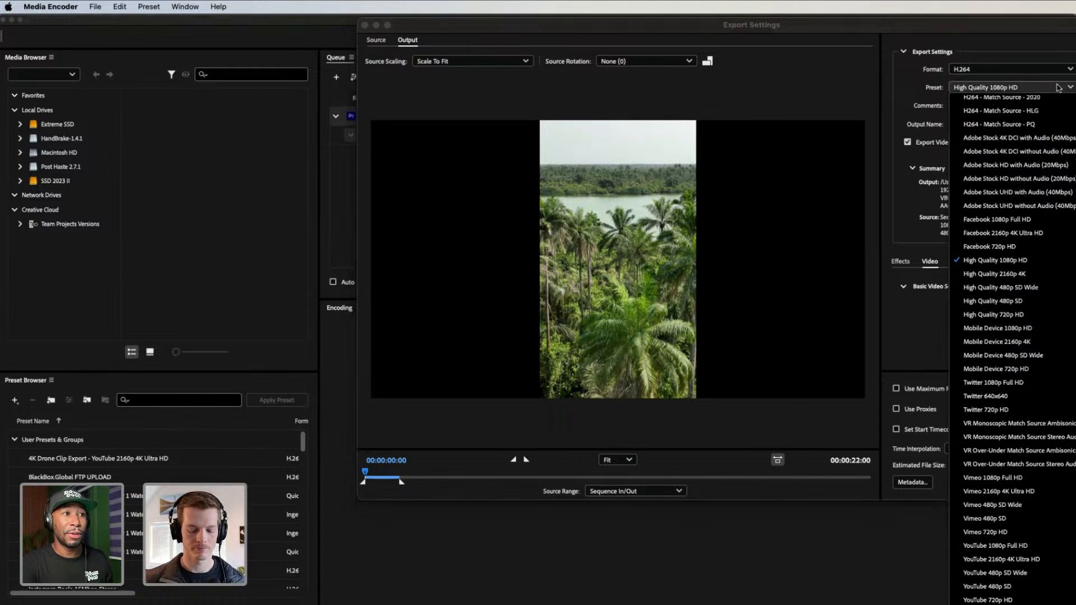
scroll(1048, 113, "up", 2)
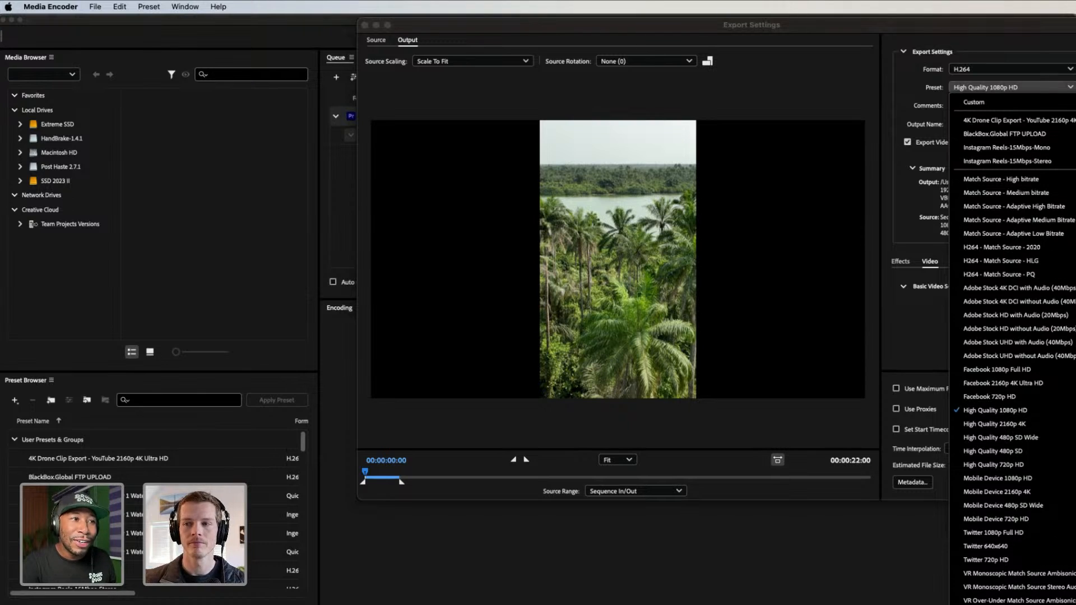
left_click(1043, 164)
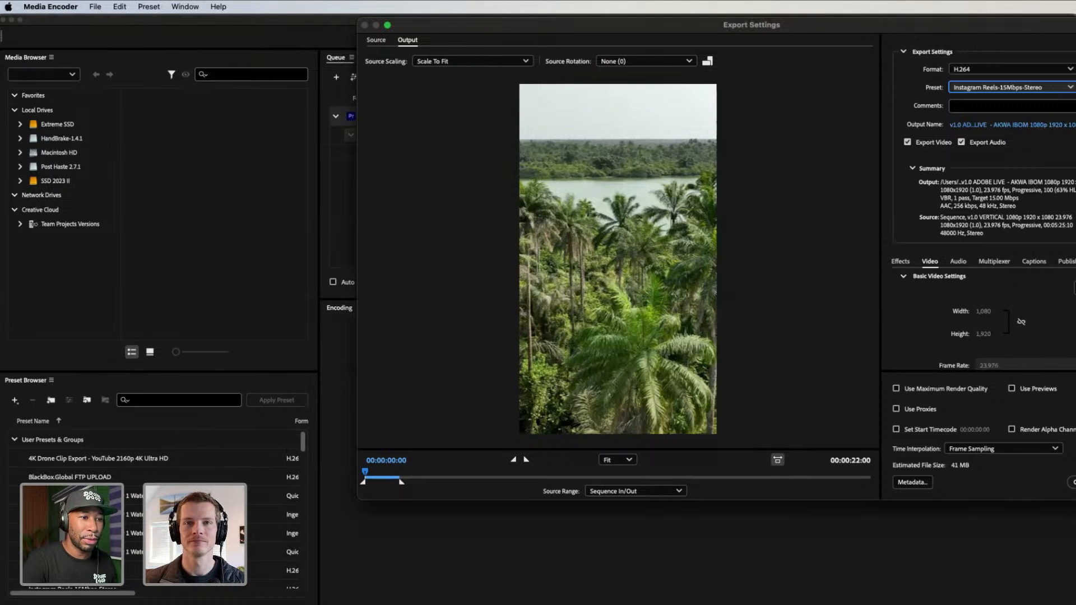
left_click_drag(775, 499, 774, 603)
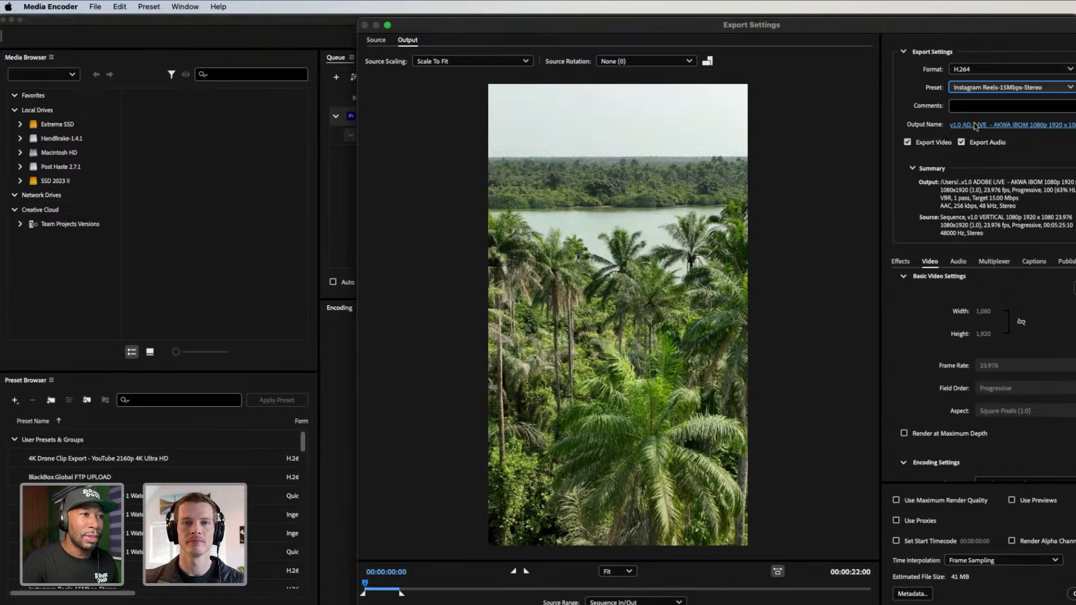
left_click(1029, 125)
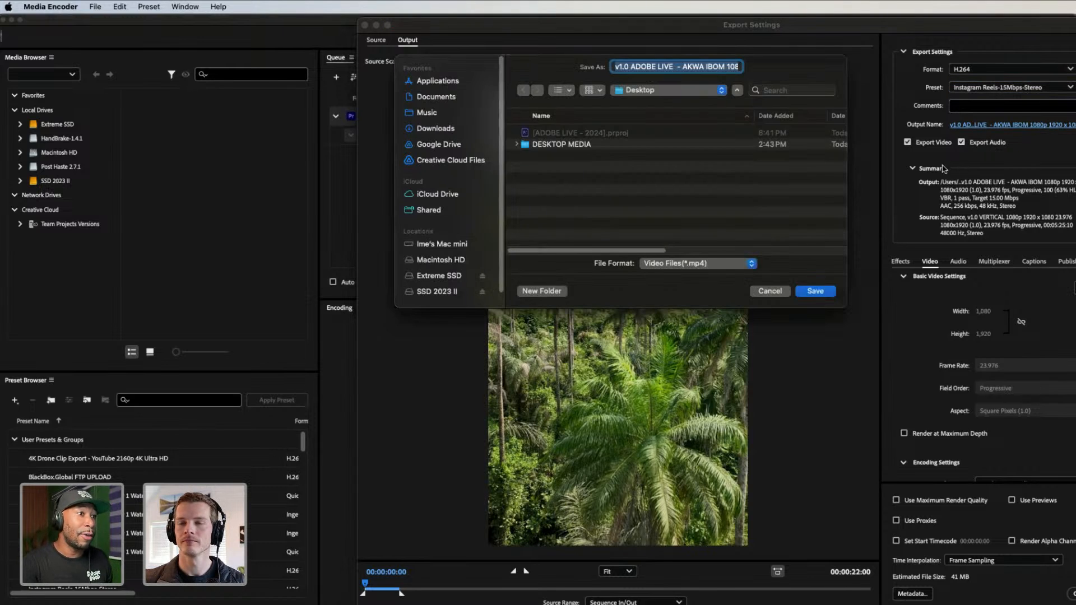
left_click(769, 291)
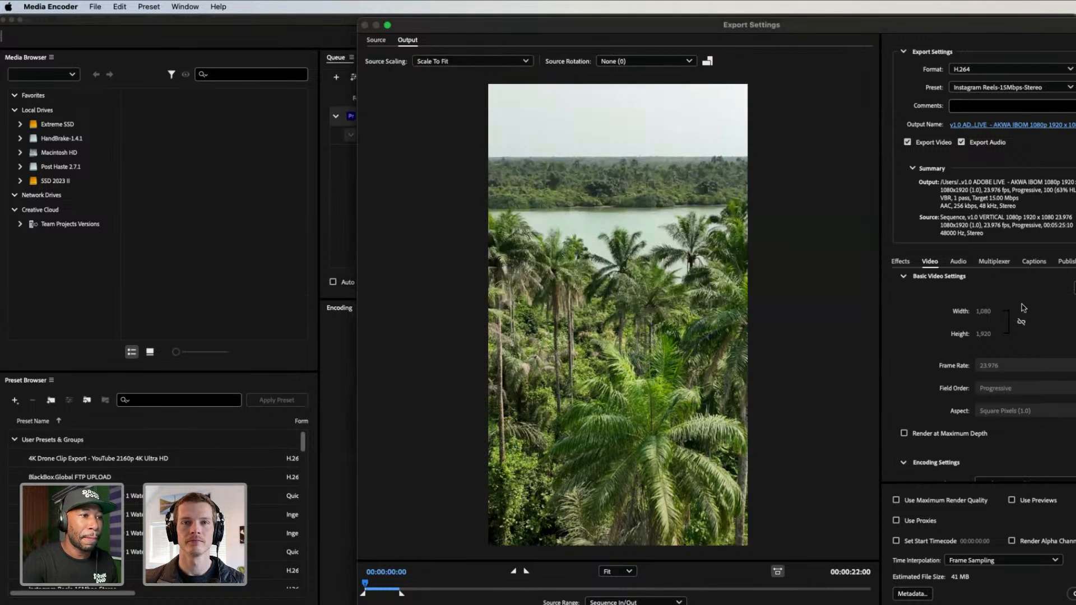
Turn on Render at Maximum Depth in the export's basic video settings
scroll(984, 335, "down", 2)
scroll(919, 333, "up", 3)
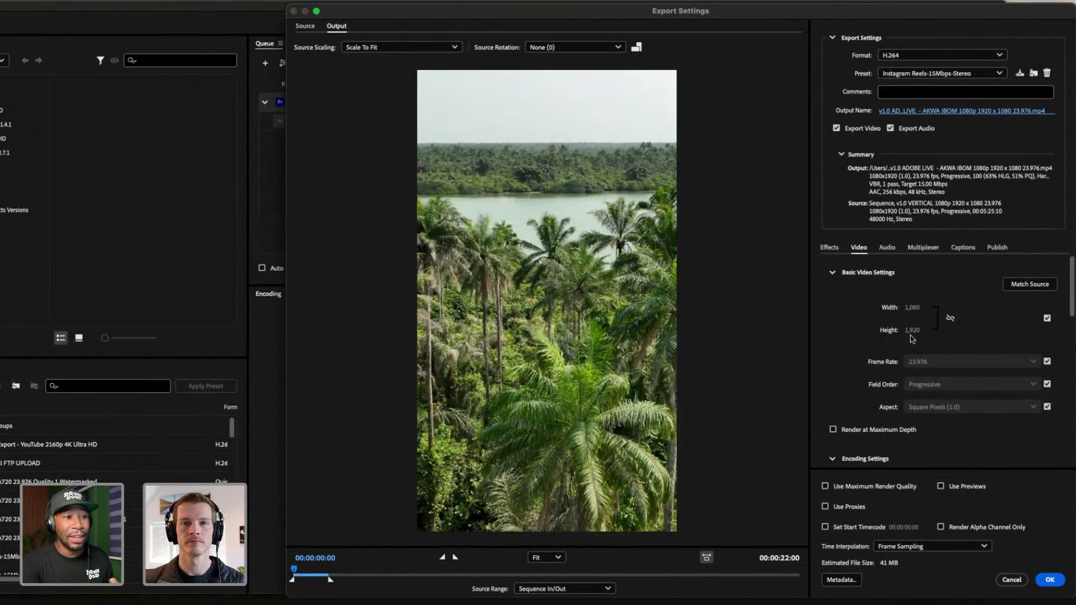
scroll(955, 344, "down", 3)
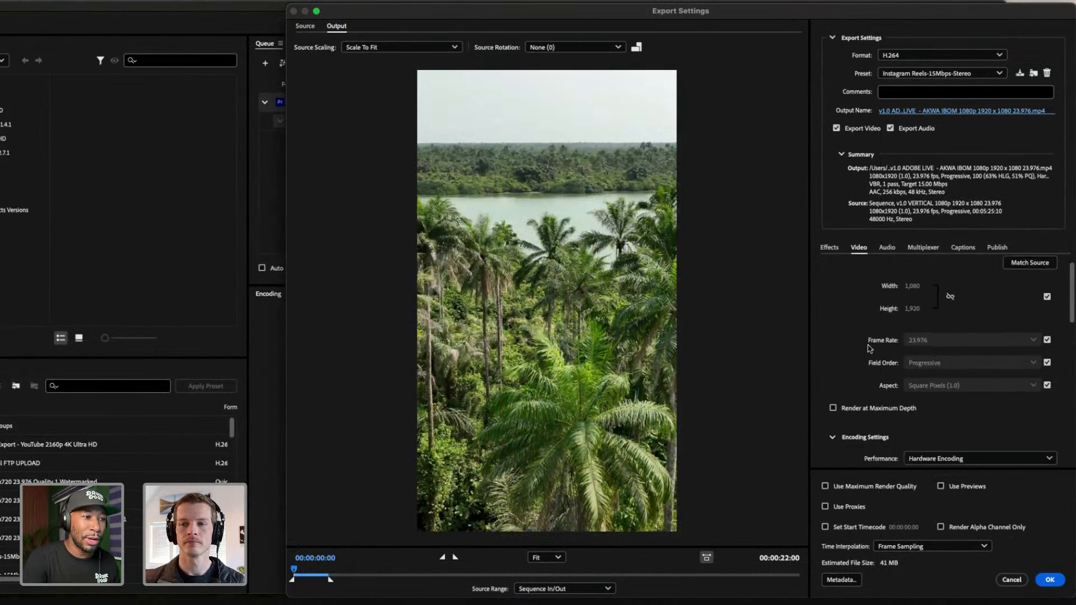
left_click(833, 366)
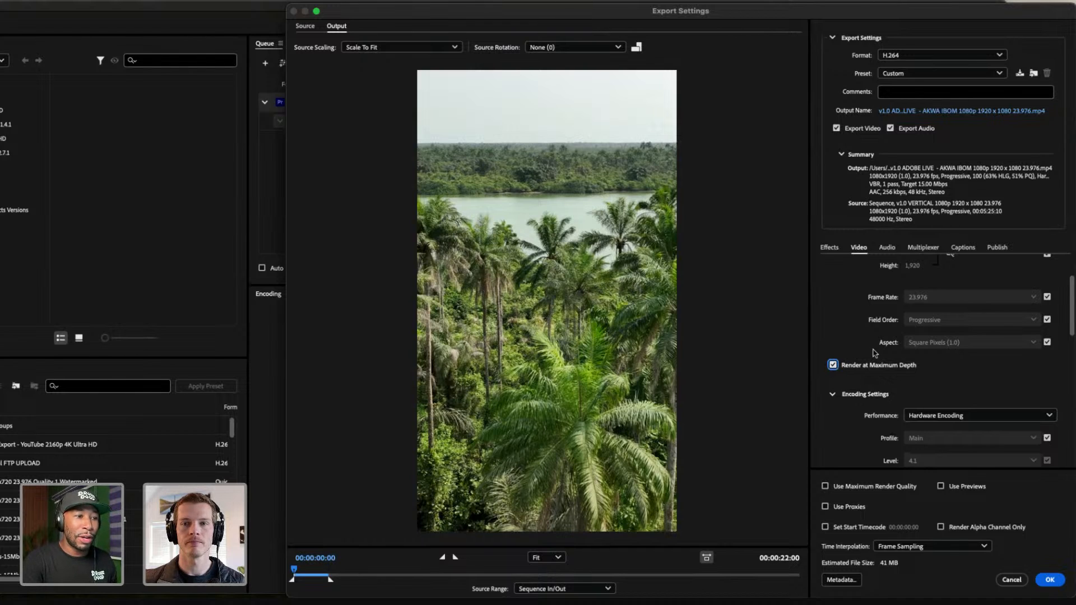
Review the export's encoding, bitrate and advanced video settings
scroll(875, 330, "down", 1)
scroll(873, 328, "down", 1)
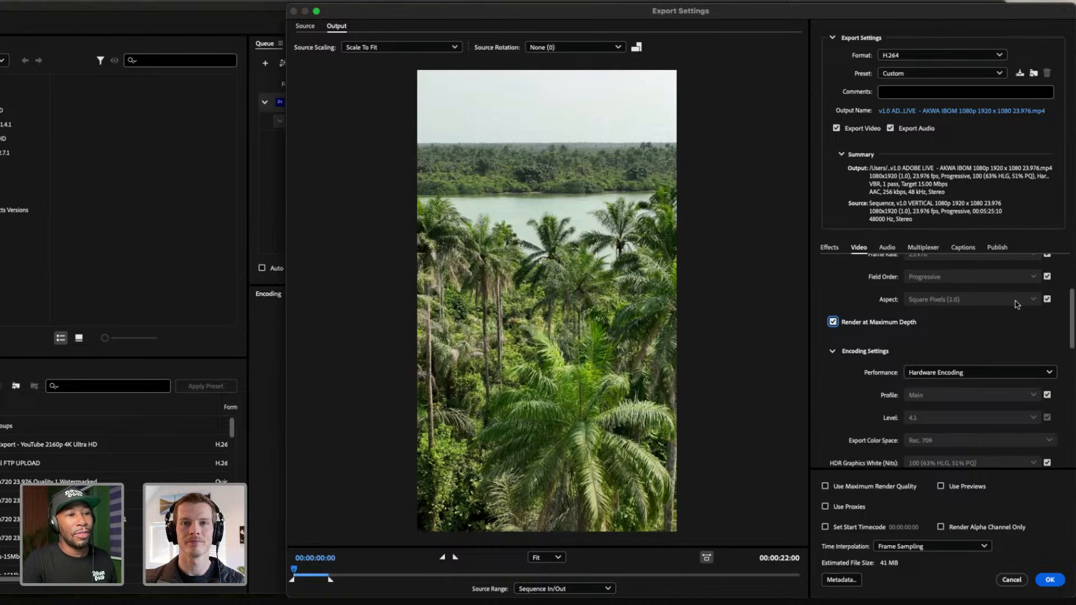
scroll(1020, 319, "up", 2)
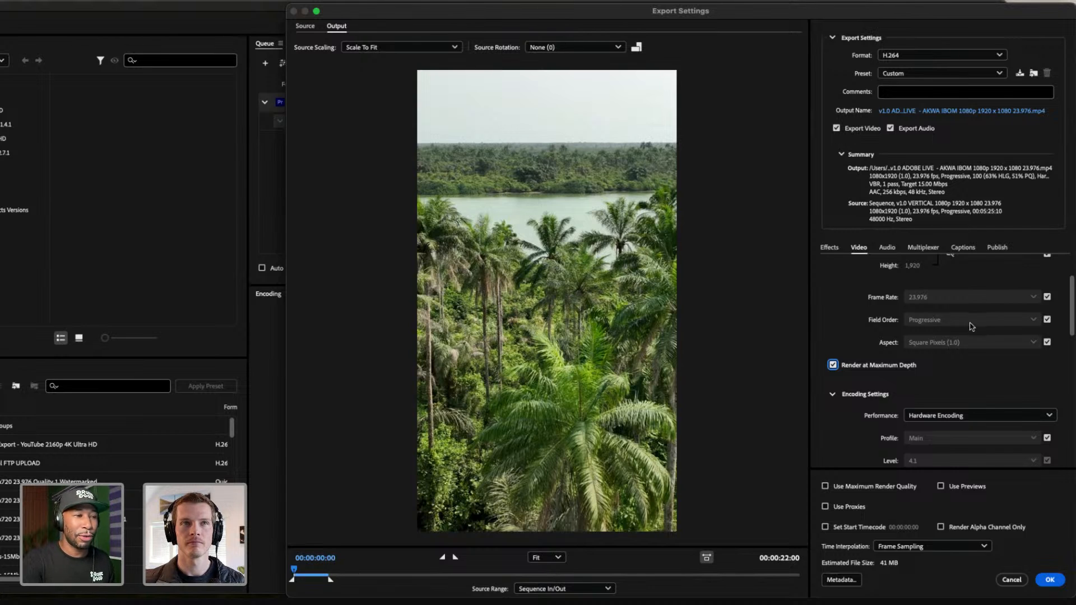
scroll(970, 331, "down", 1)
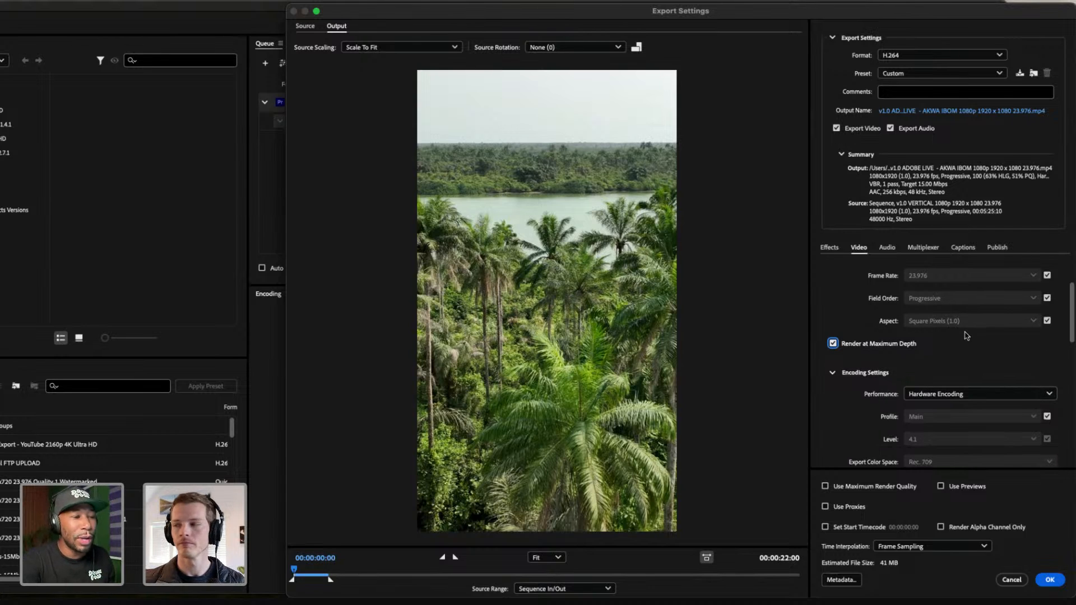
scroll(862, 356, "down", 6)
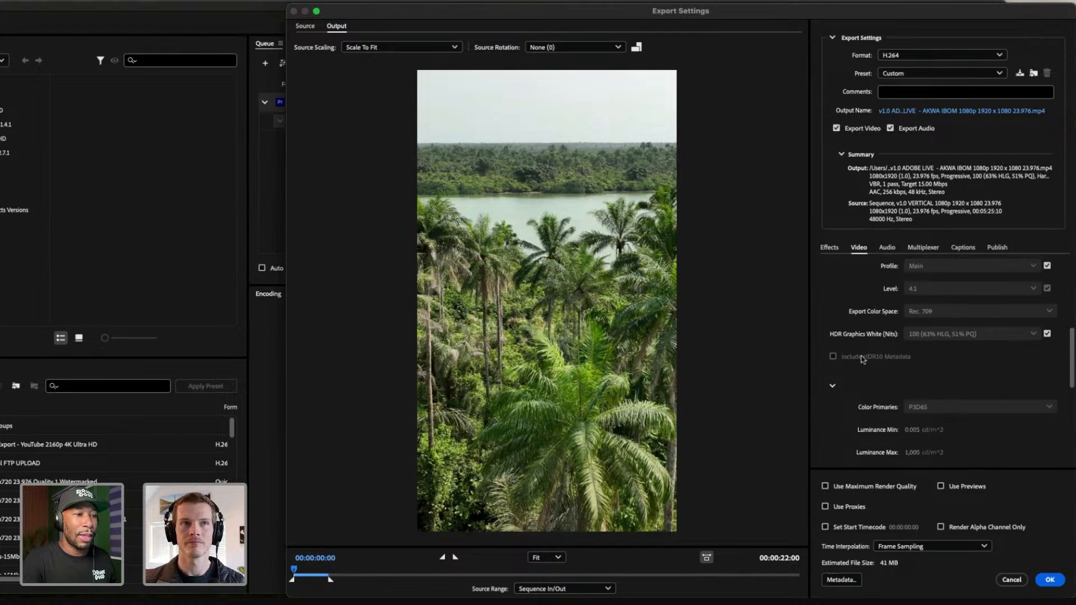
scroll(862, 359, "up", 5)
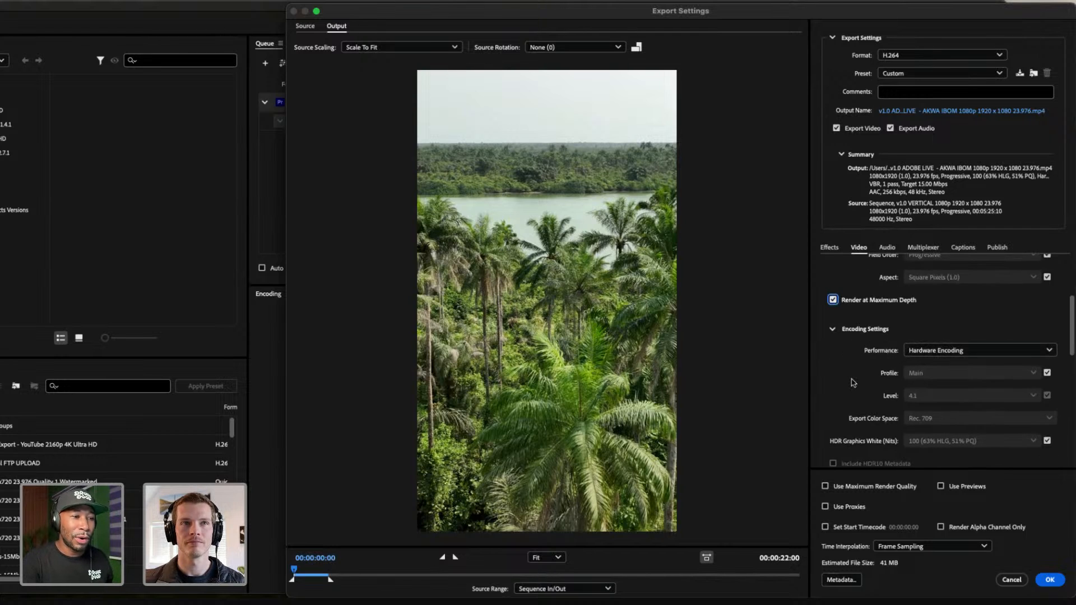
scroll(852, 383, "down", 8)
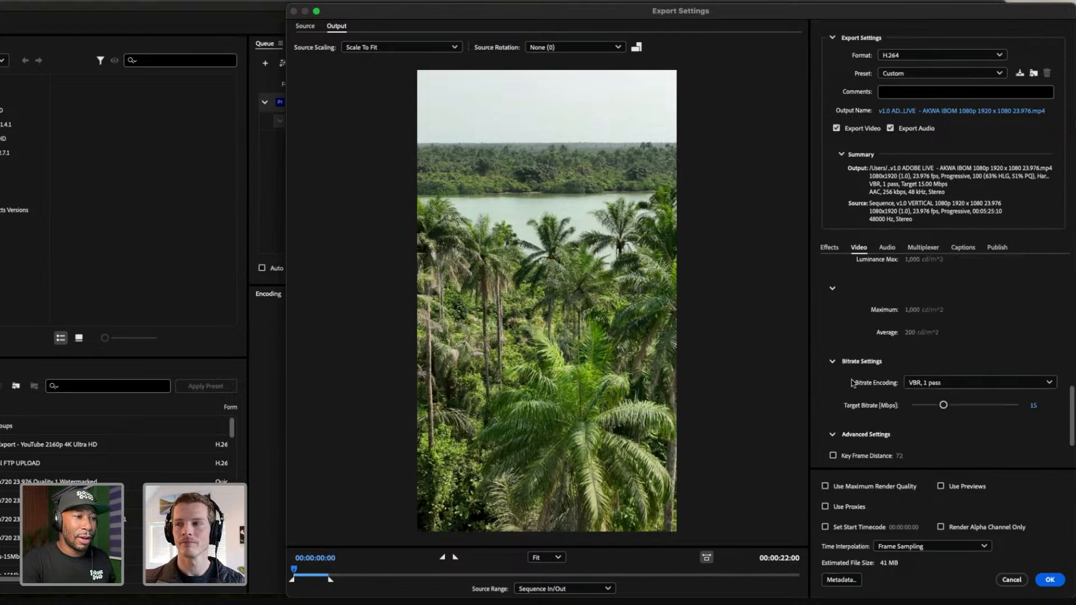
scroll(853, 383, "down", 3)
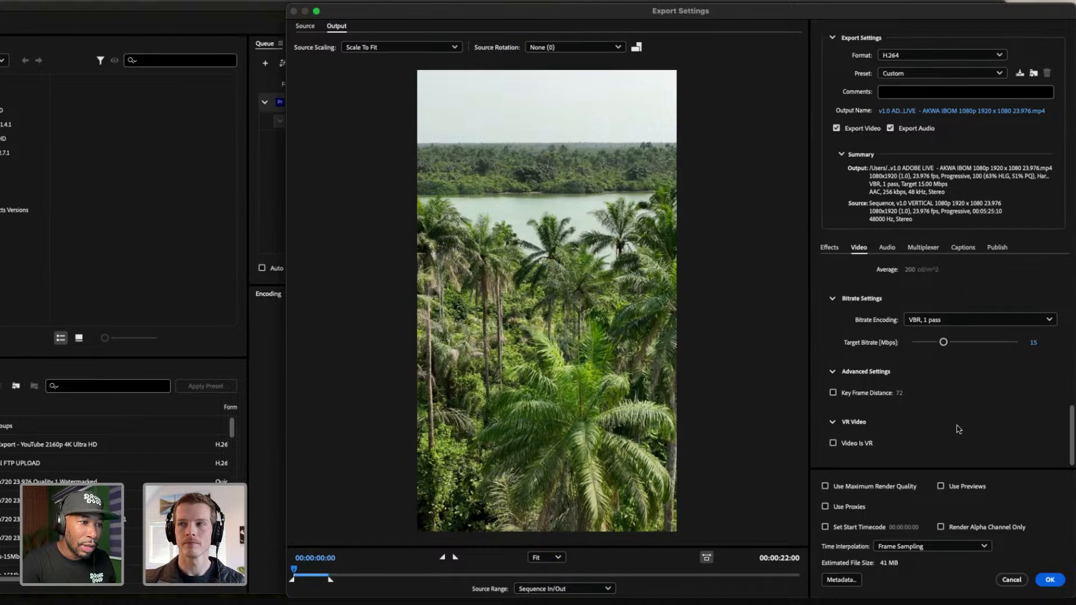
scroll(943, 385, "up", 1)
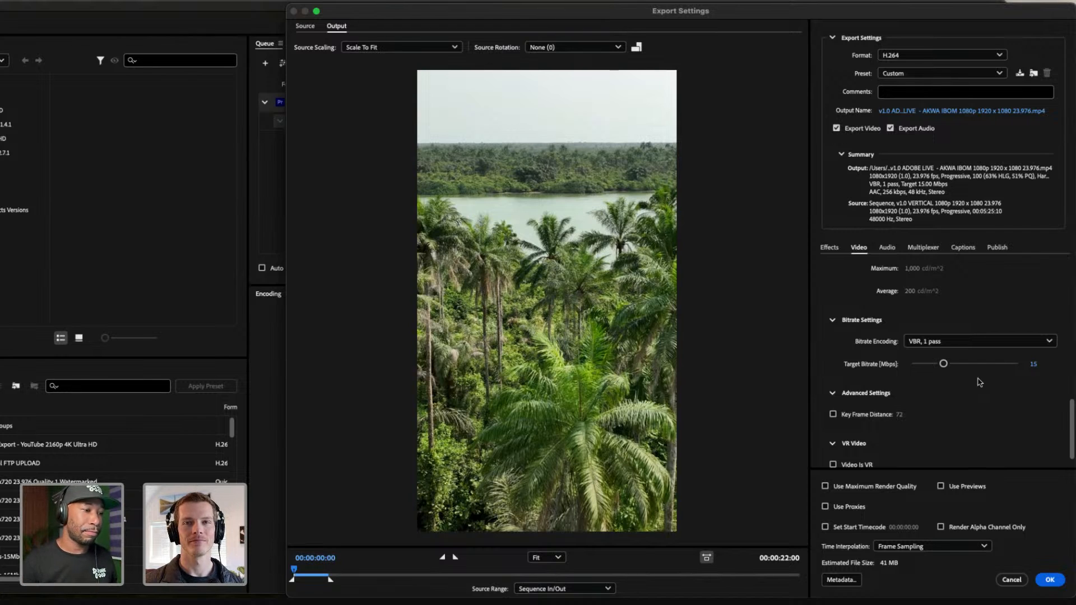
Turn on Use Maximum Render Quality for the export and shift the settings dialog slightly
scroll(975, 391, "down", 2)
left_click(824, 487)
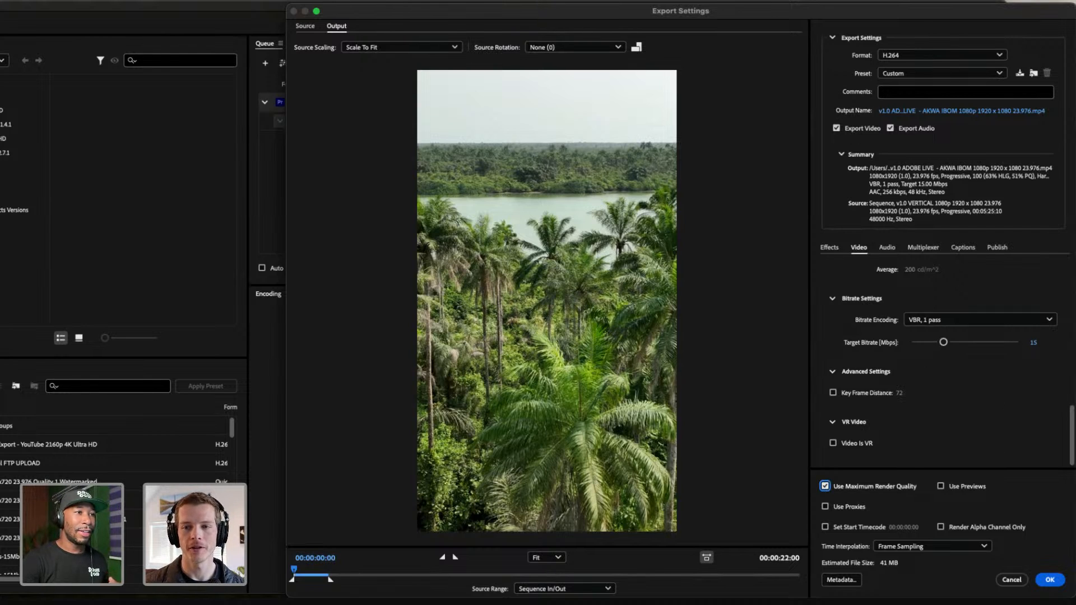
left_click_drag(923, 12, 915, 9)
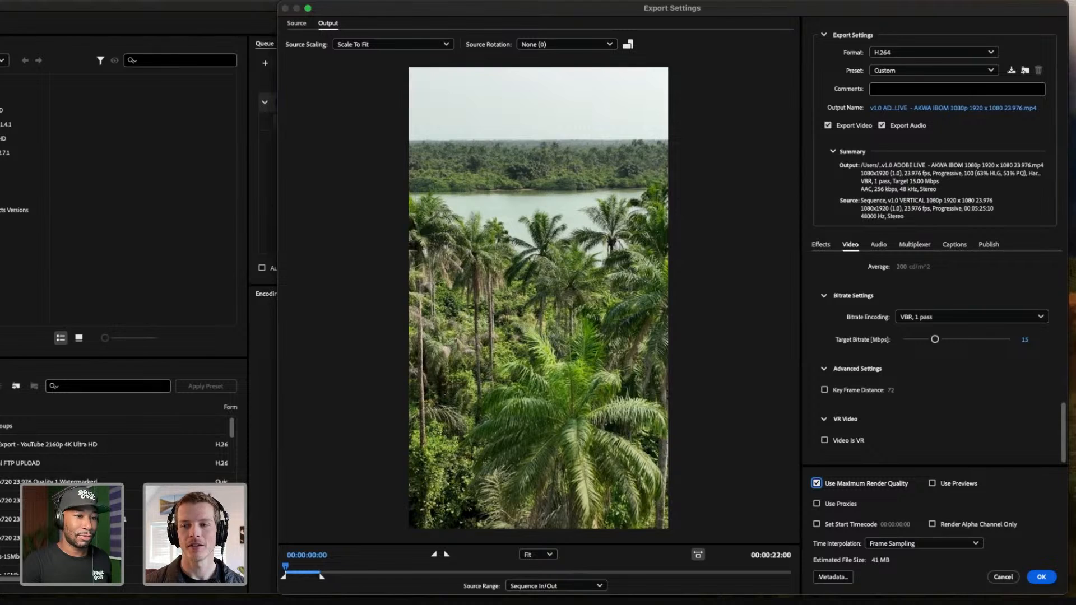
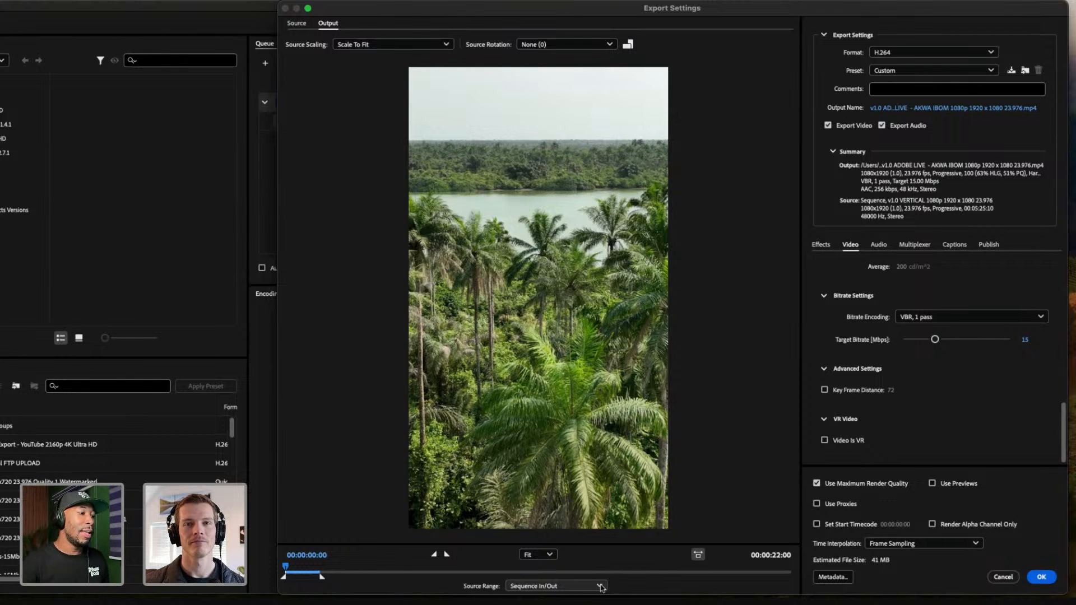
Check the source range options, keep Sequence In/Out and scrub the export preview to 00:00:17:00
left_click(604, 586)
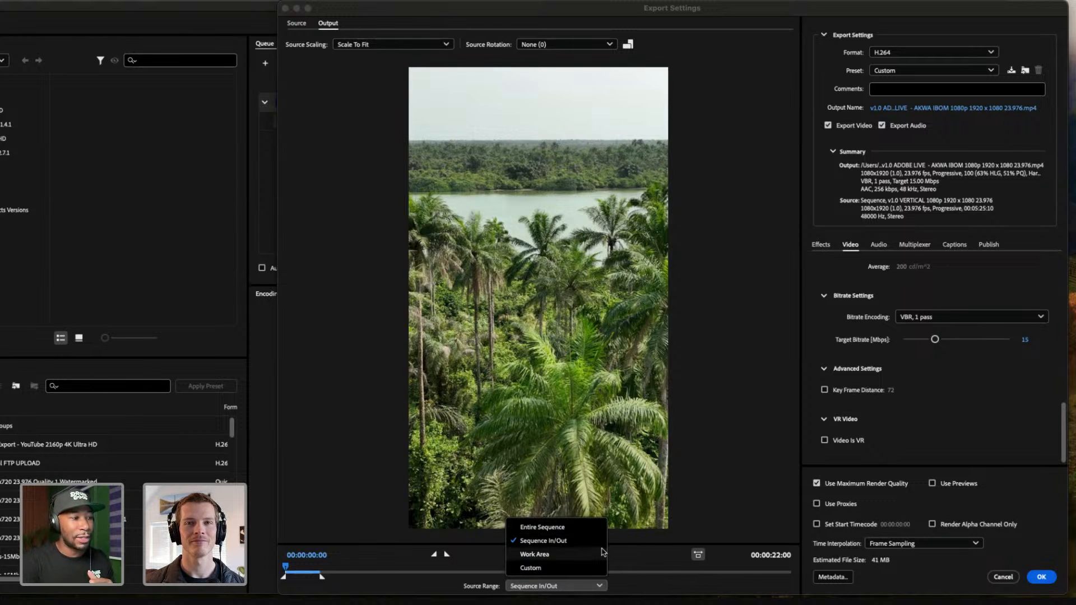
left_click(565, 548)
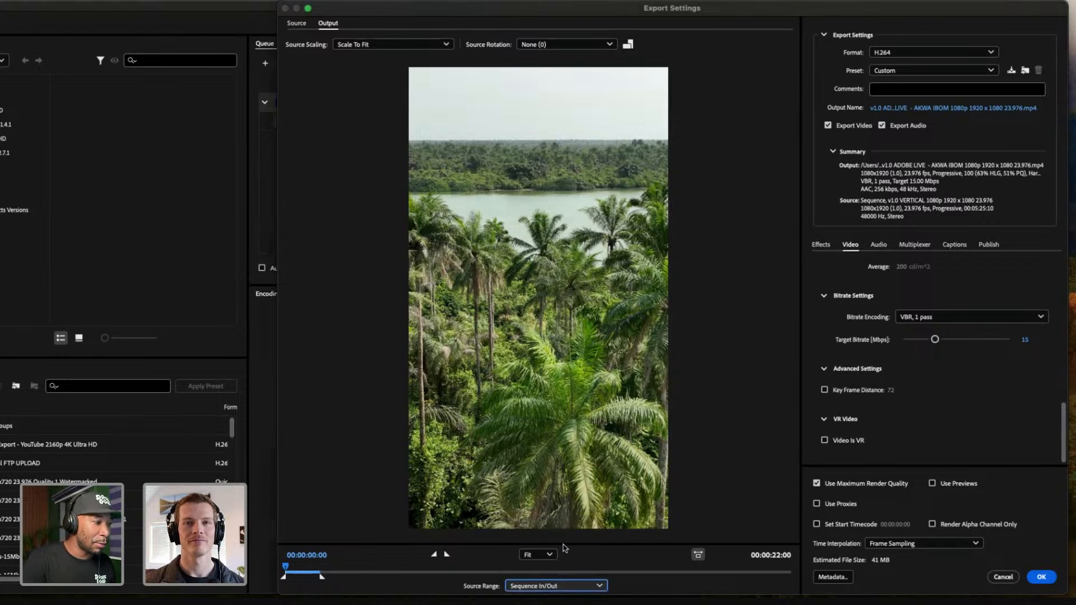
left_click(583, 568)
left_click_drag(584, 567, 320, 577)
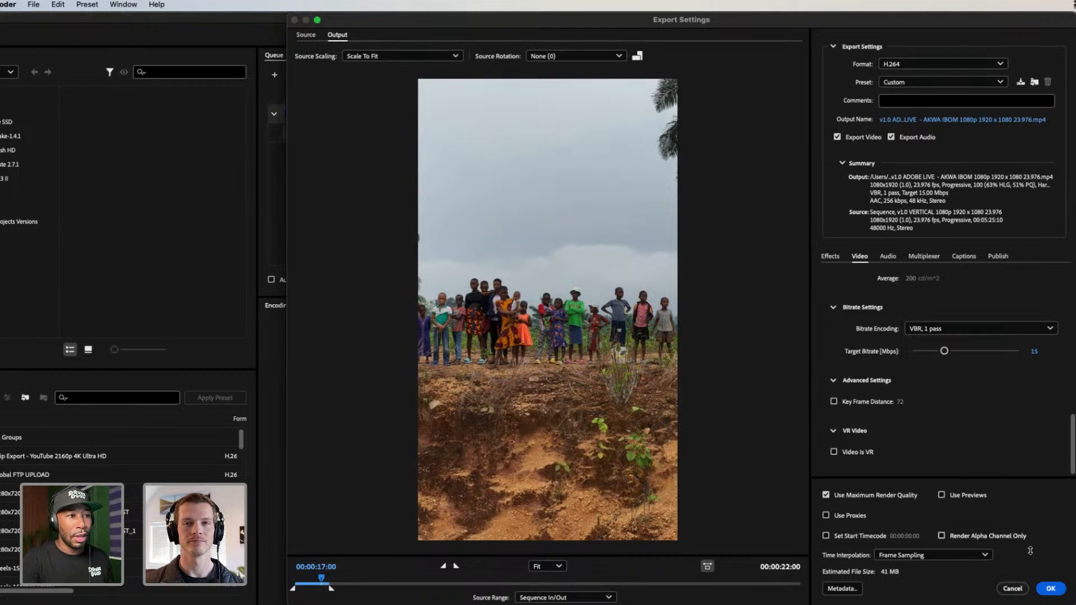
Accept the export settings and start encoding the queue
left_click(942, 536)
left_click(1057, 591)
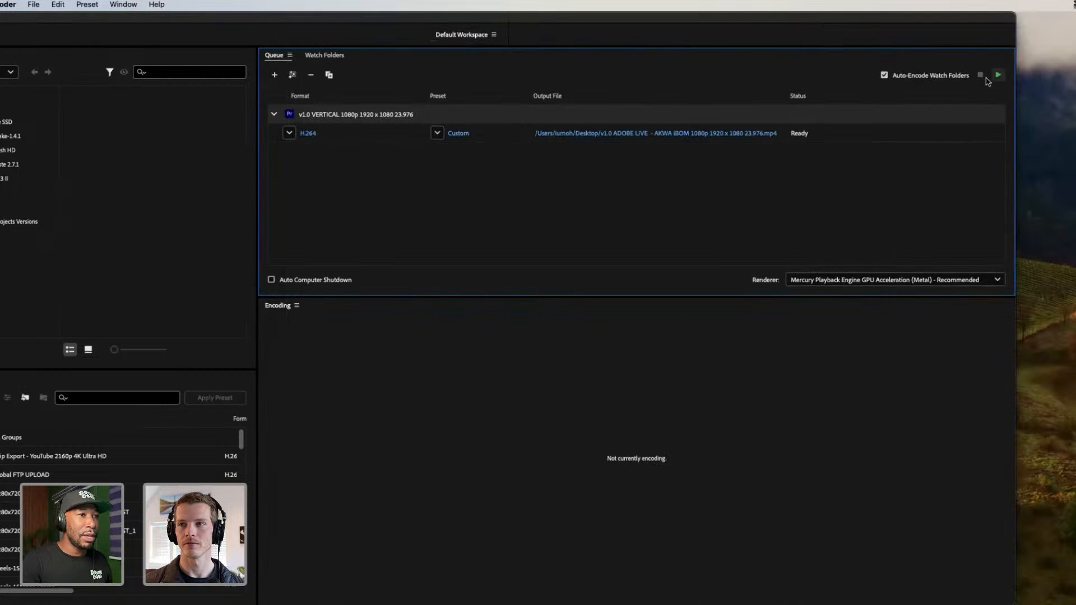
left_click(998, 77)
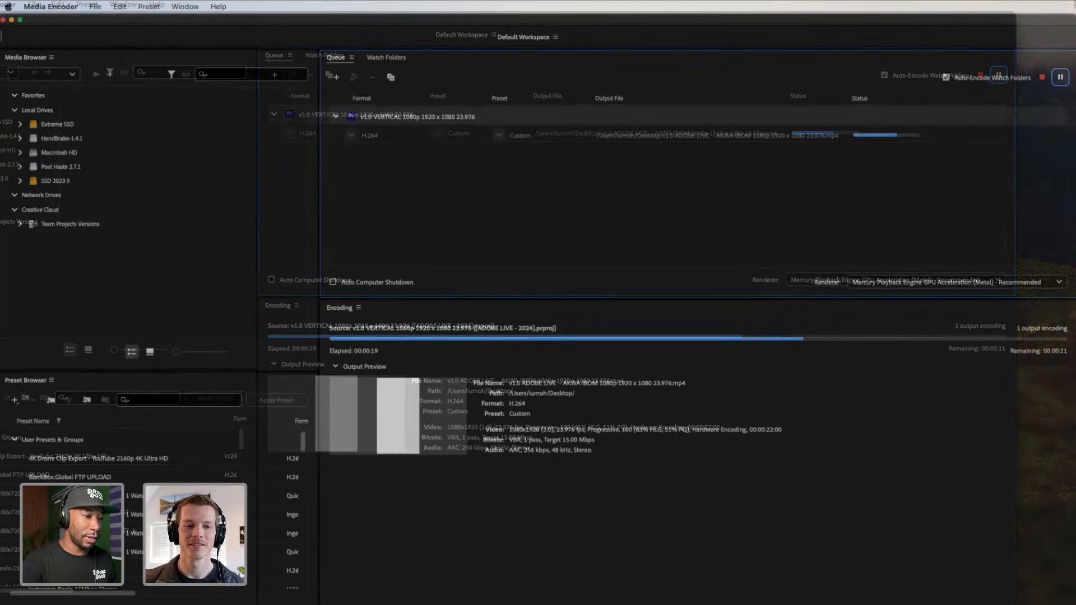
Switch to Adobe Express in Chrome, open the Instagram story templates and dismiss the notification request
key("super+Tab")
left_click(749, 321)
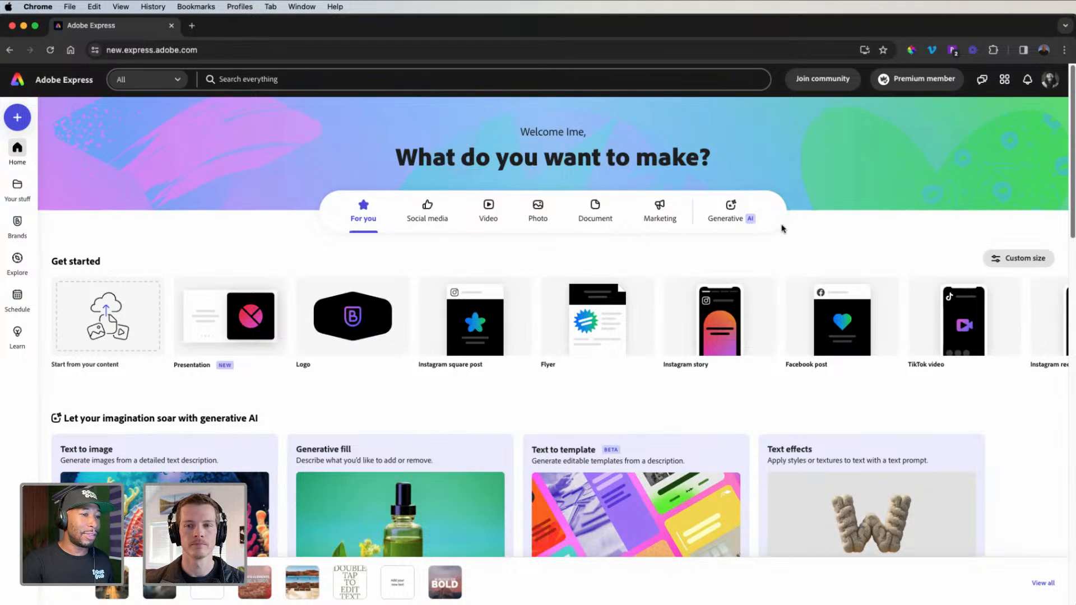
mouse_move(600, 334)
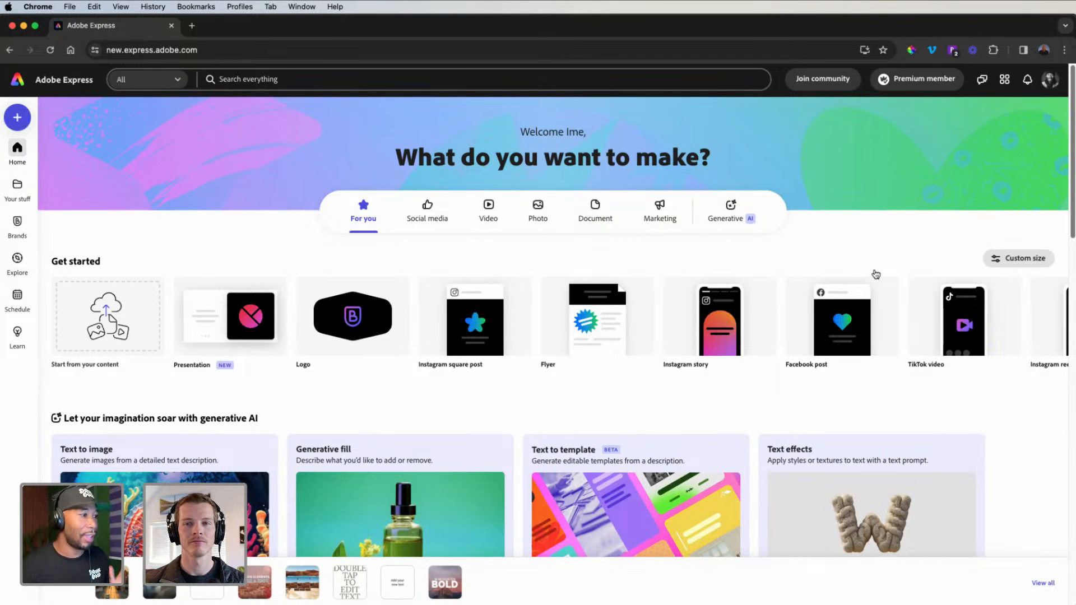
mouse_move(708, 342)
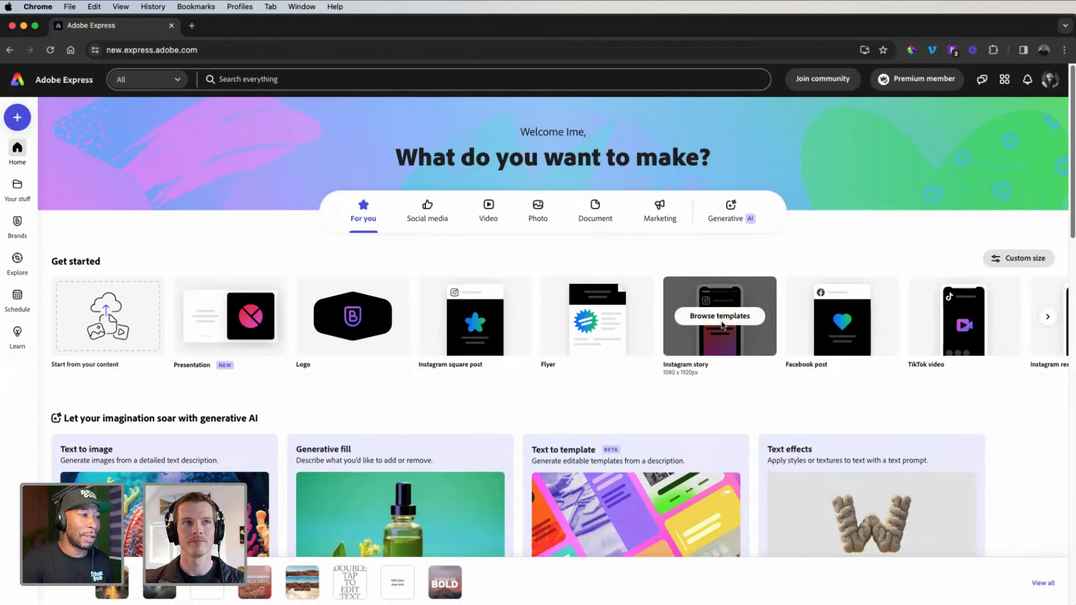
left_click(722, 319)
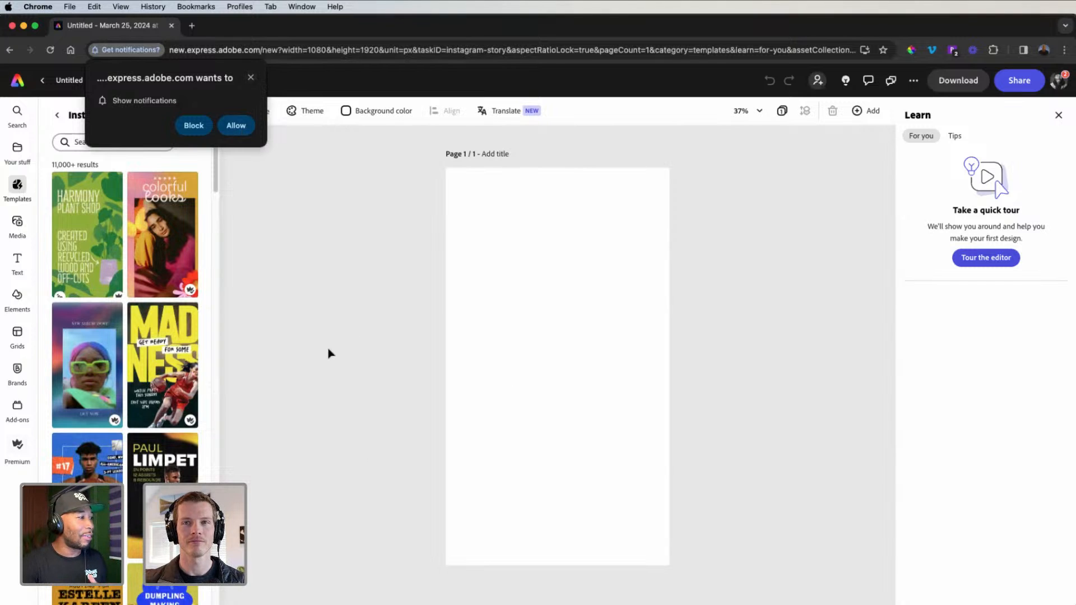
left_click(250, 77)
Browse the Instagram story templates for a suitable design
scroll(124, 372, "down", 5)
scroll(124, 371, "down", 15)
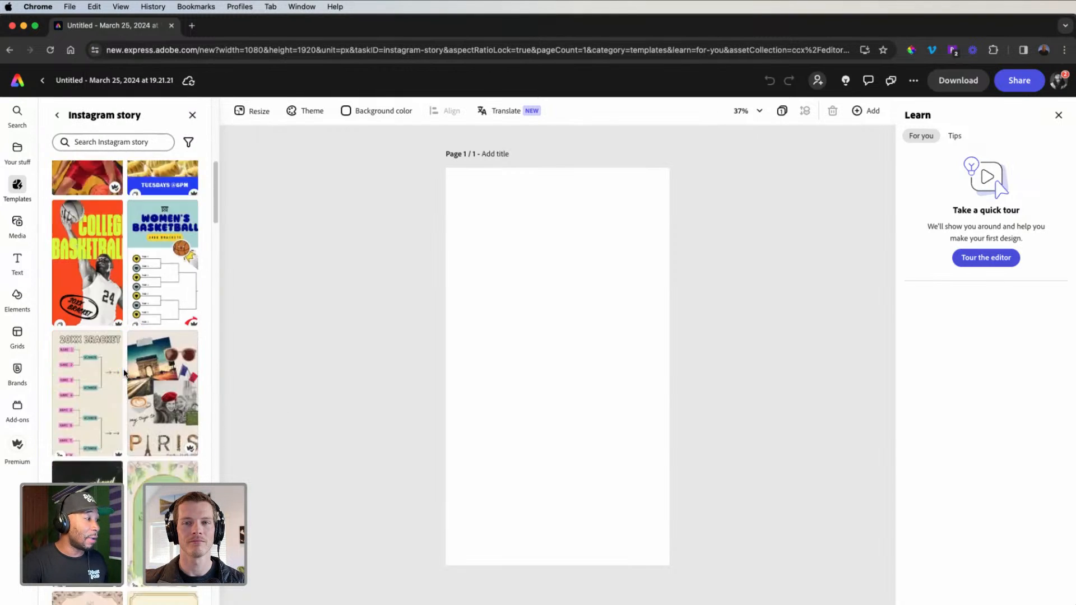
scroll(124, 379, "down", 10)
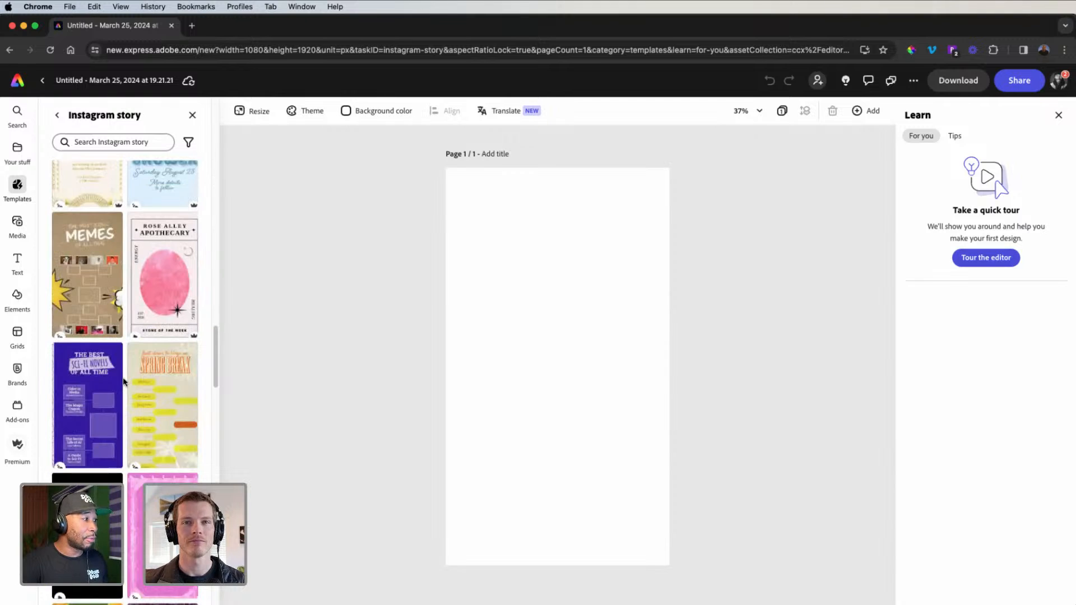
scroll(124, 382, "up", 15)
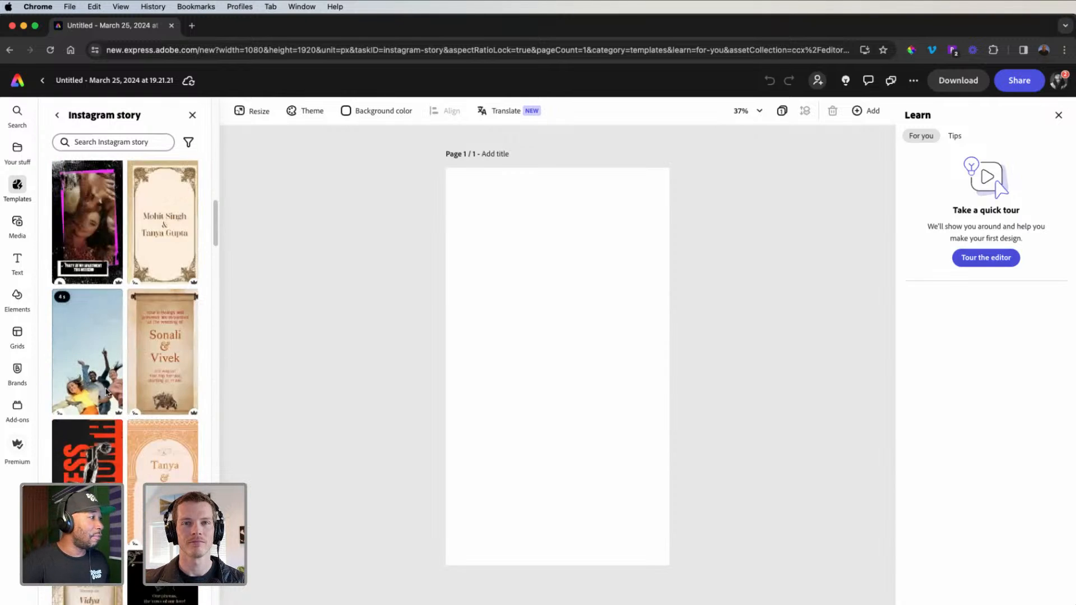
scroll(184, 376, "up", 15)
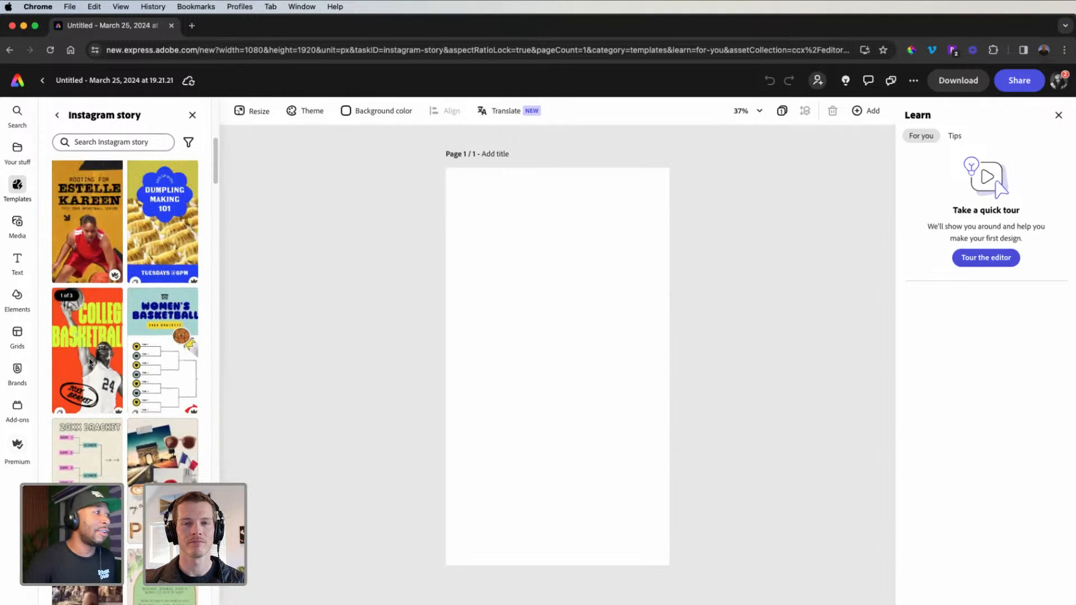
scroll(103, 464, "down", 2)
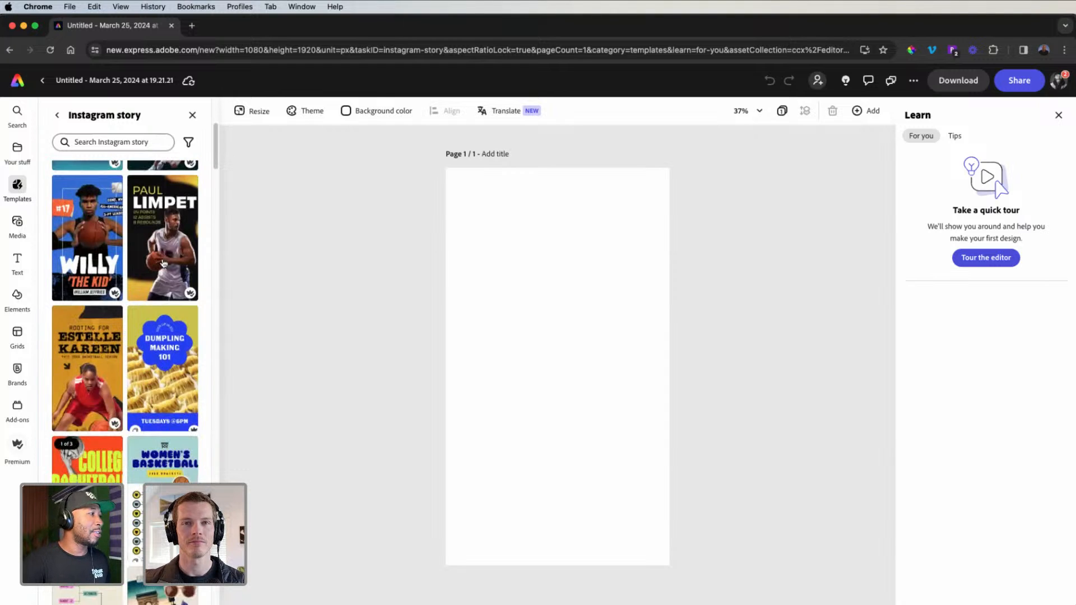
Search the Instagram story templates for "minimalist" and apply the teal "NEW arrivals" template with the framed photo
left_click(136, 141)
type("mini")
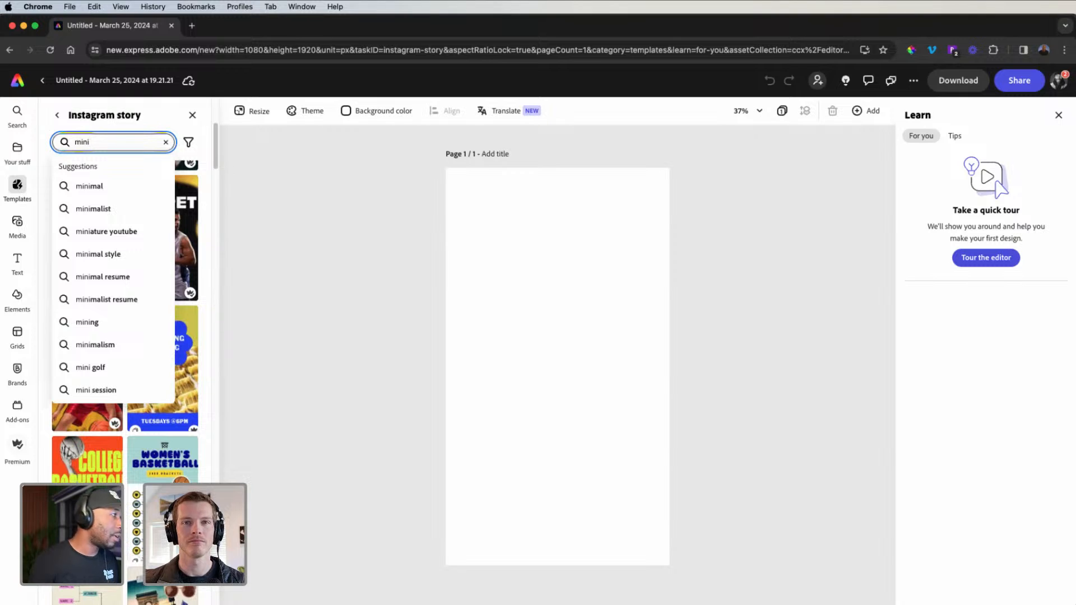
left_click(101, 210)
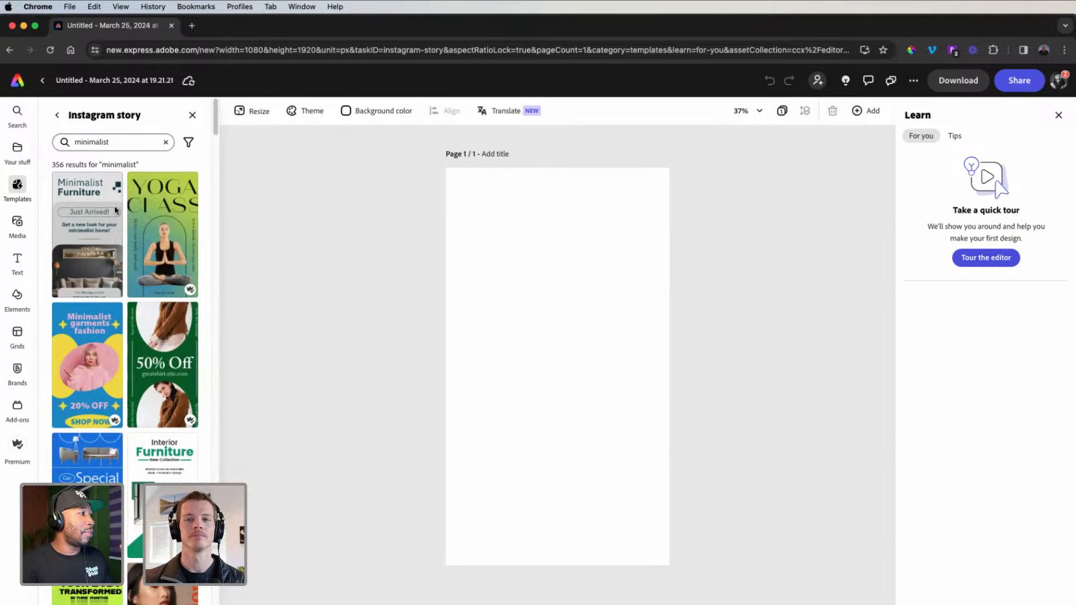
scroll(113, 218, "down", 5)
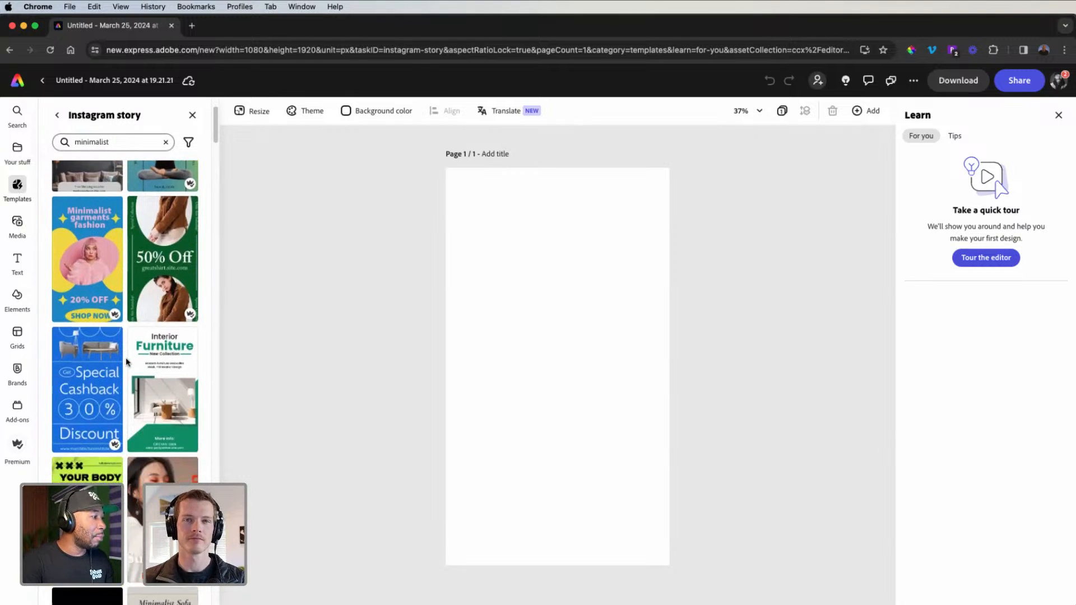
scroll(127, 362, "down", 6)
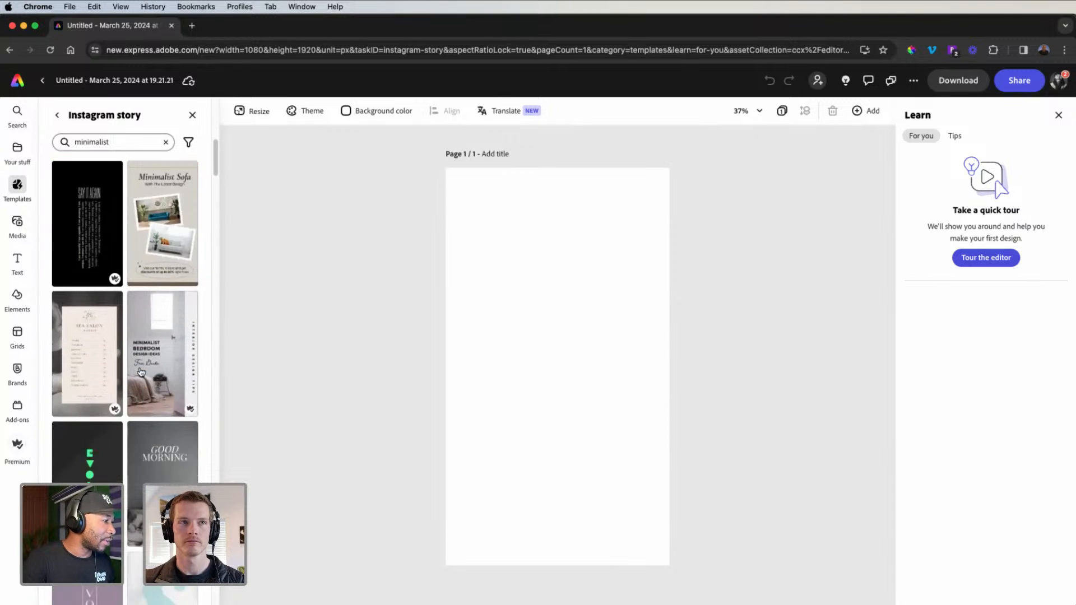
scroll(140, 372, "down", 8)
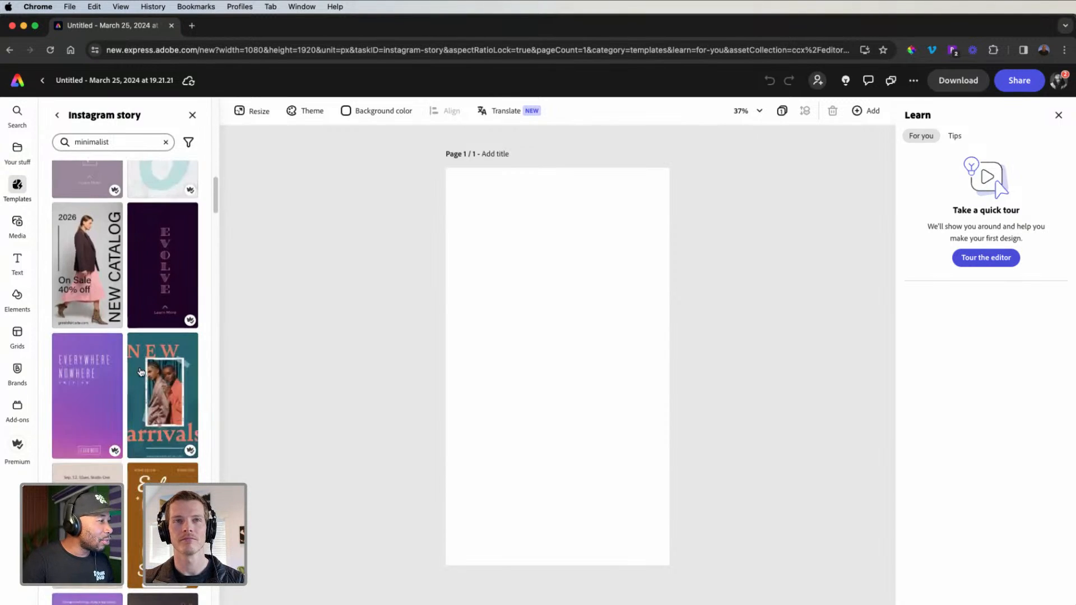
scroll(140, 372, "down", 10)
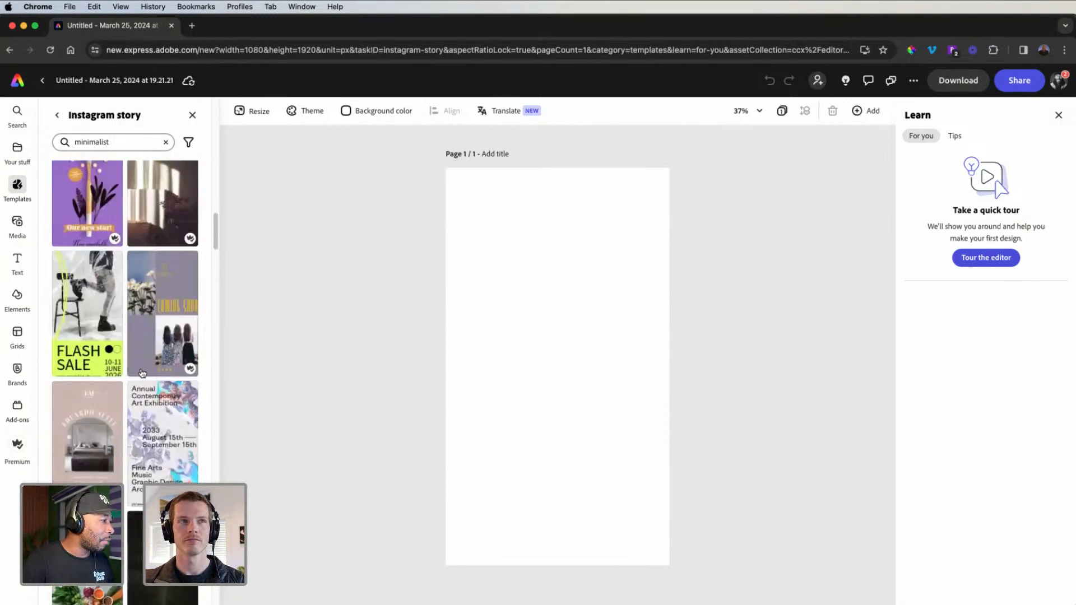
scroll(142, 372, "up", 7)
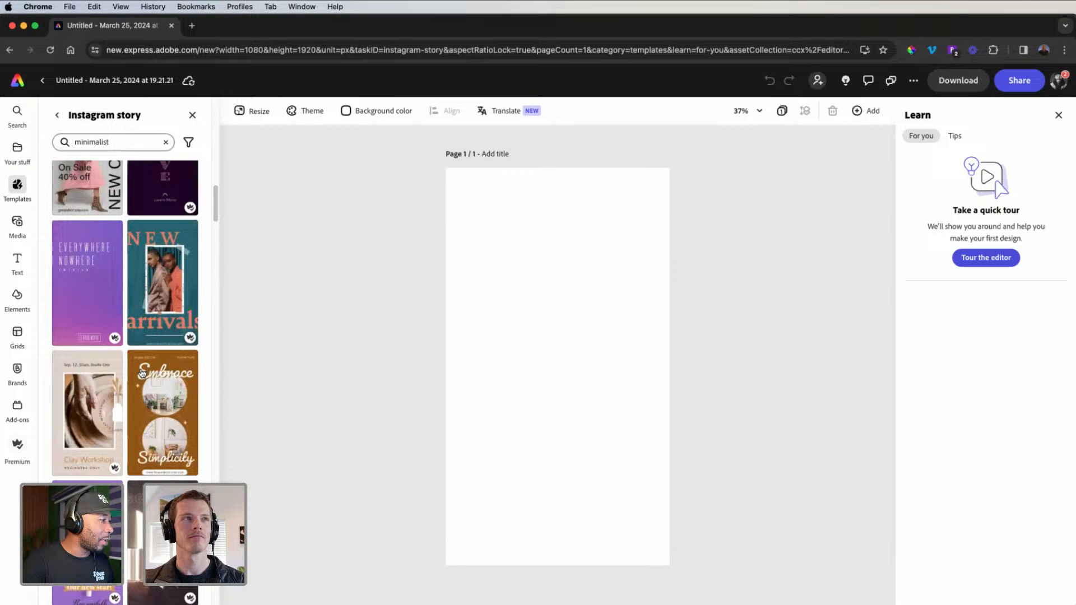
left_click(164, 298)
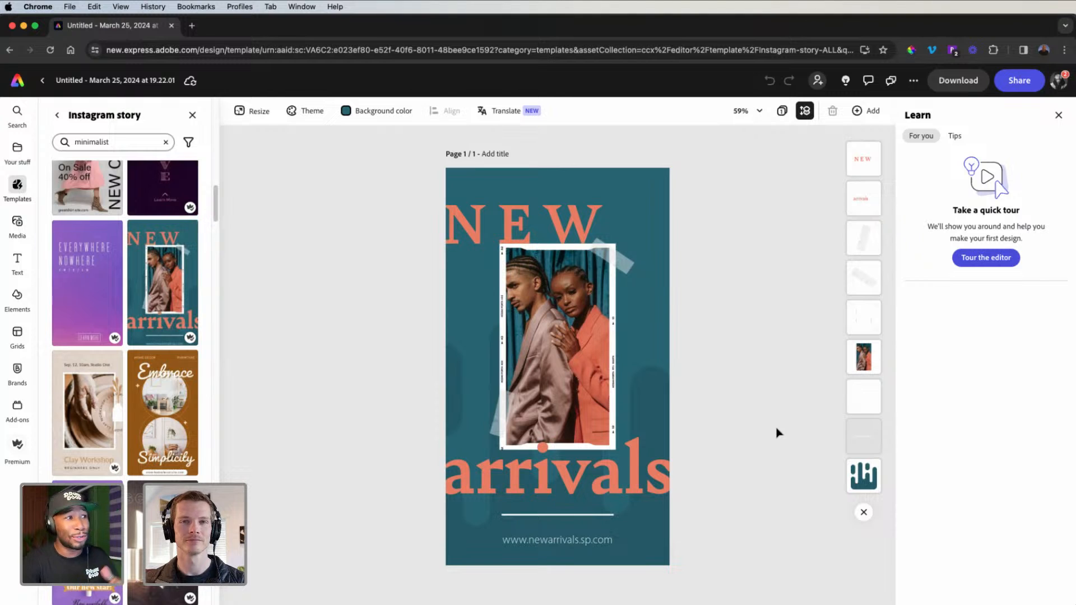
Replace the "NEW" heading with "Welcome to" on two lines, scale it to size 122 and place it near the page's upper edge
left_click(533, 223)
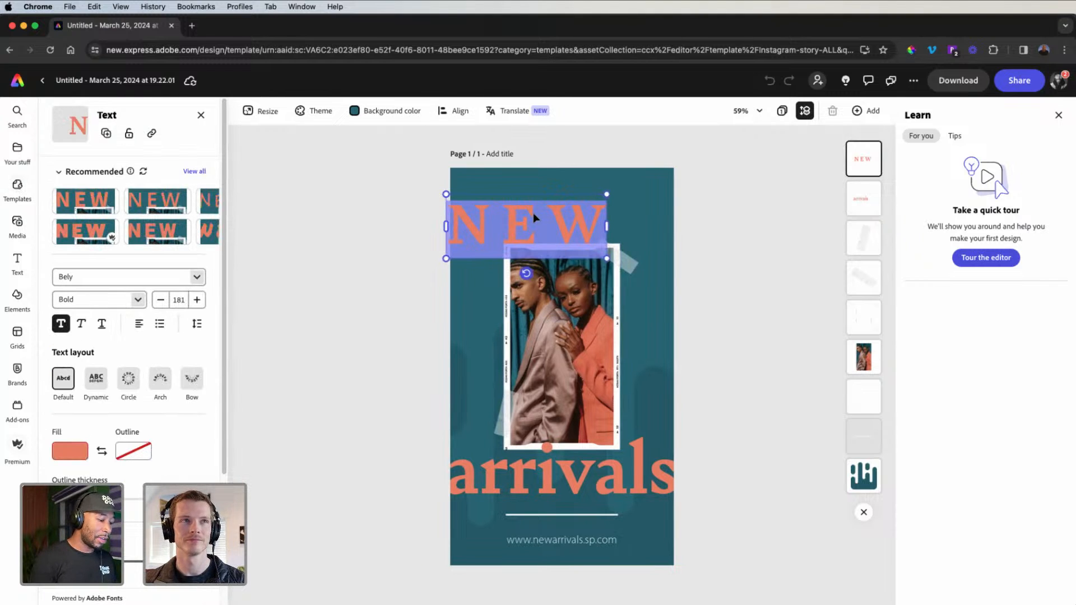
type("Welcome")
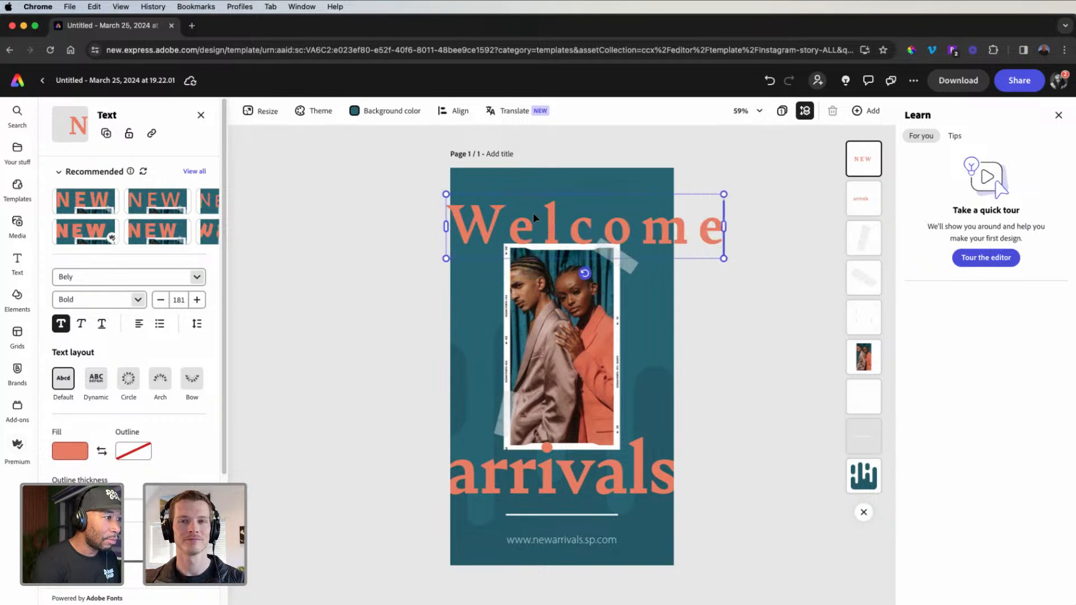
key("Return")
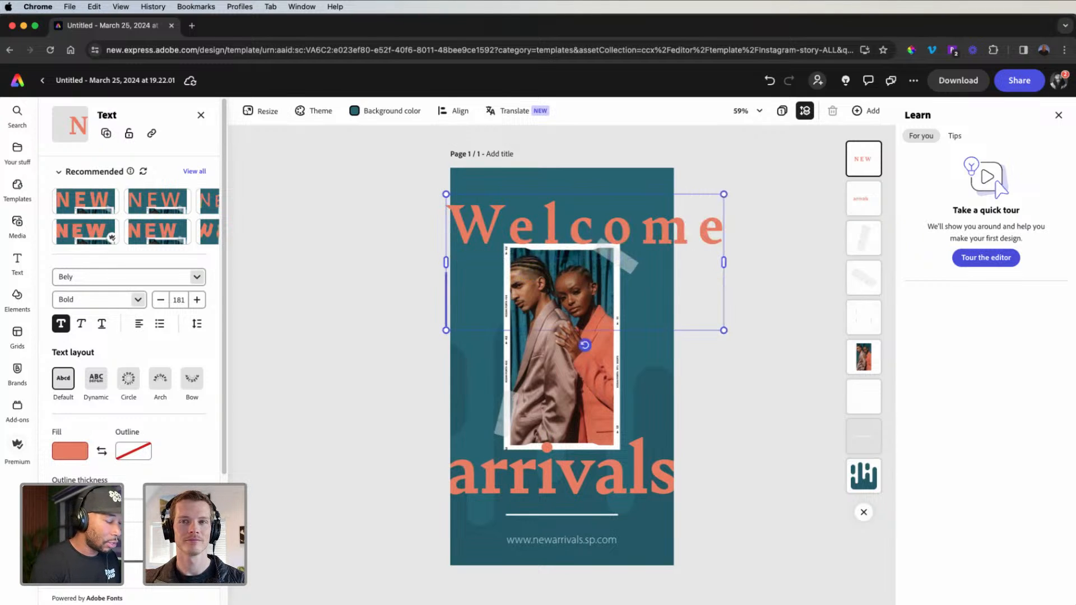
type("to")
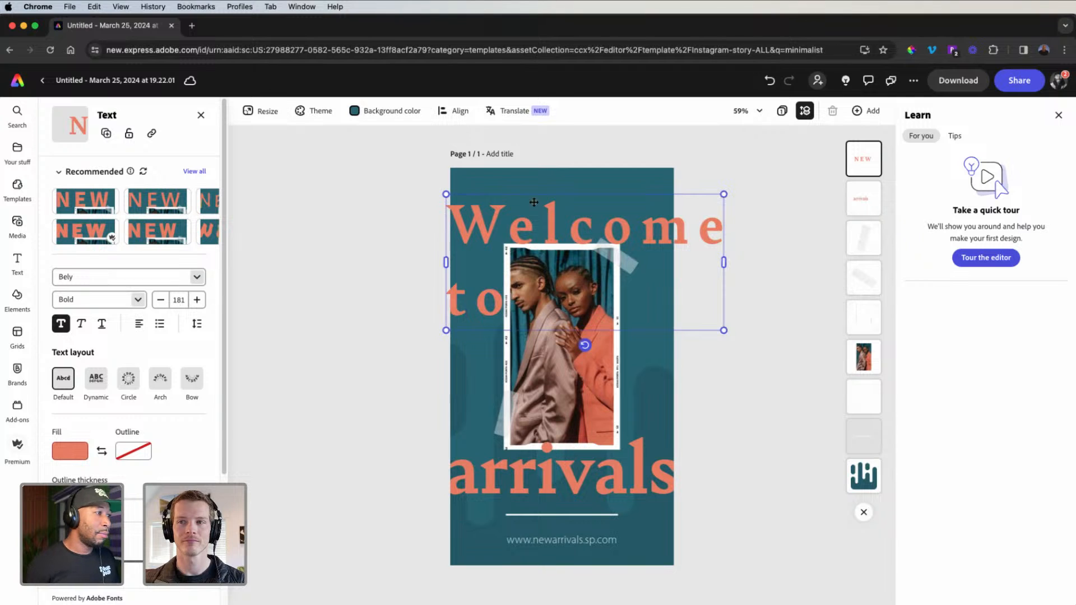
left_click_drag(724, 331, 636, 261)
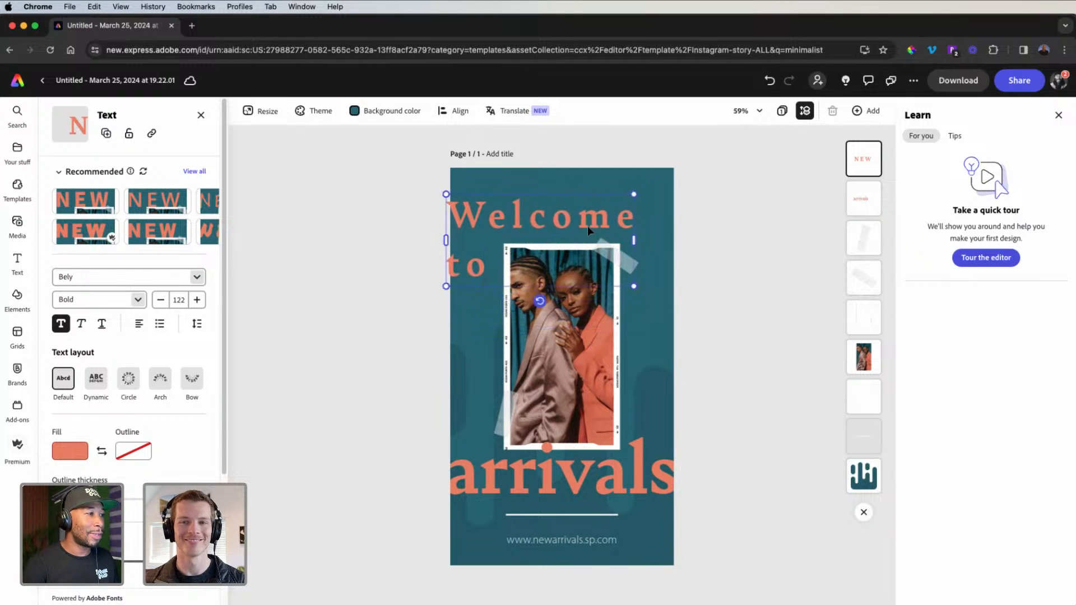
left_click_drag(586, 190, 601, 175)
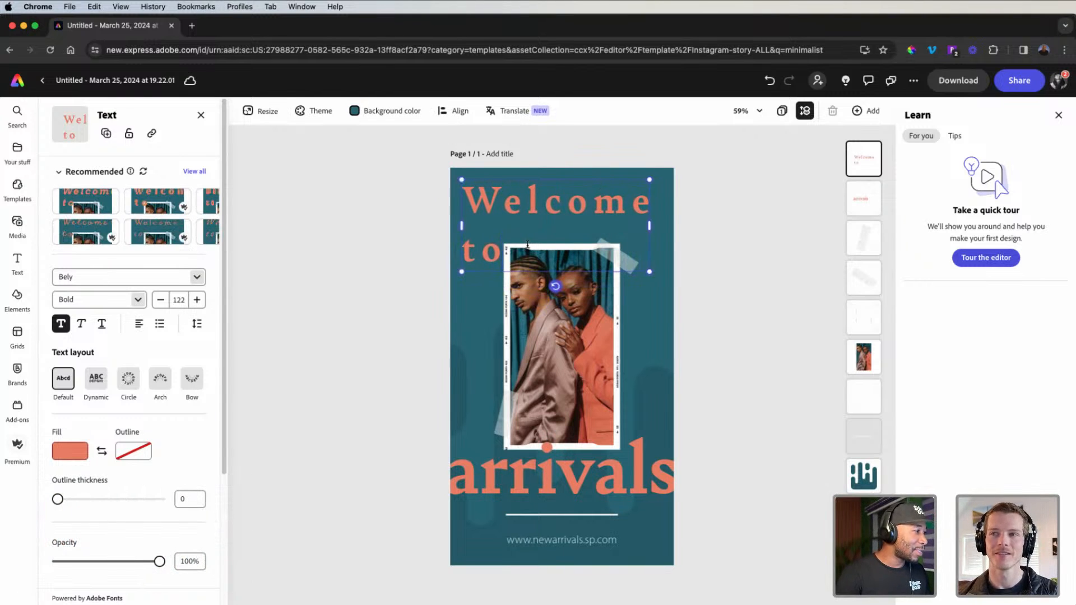
Reduce the line spacing of the whole "Welcome to" heading to 0.71
double_click(492, 232)
key("super+a")
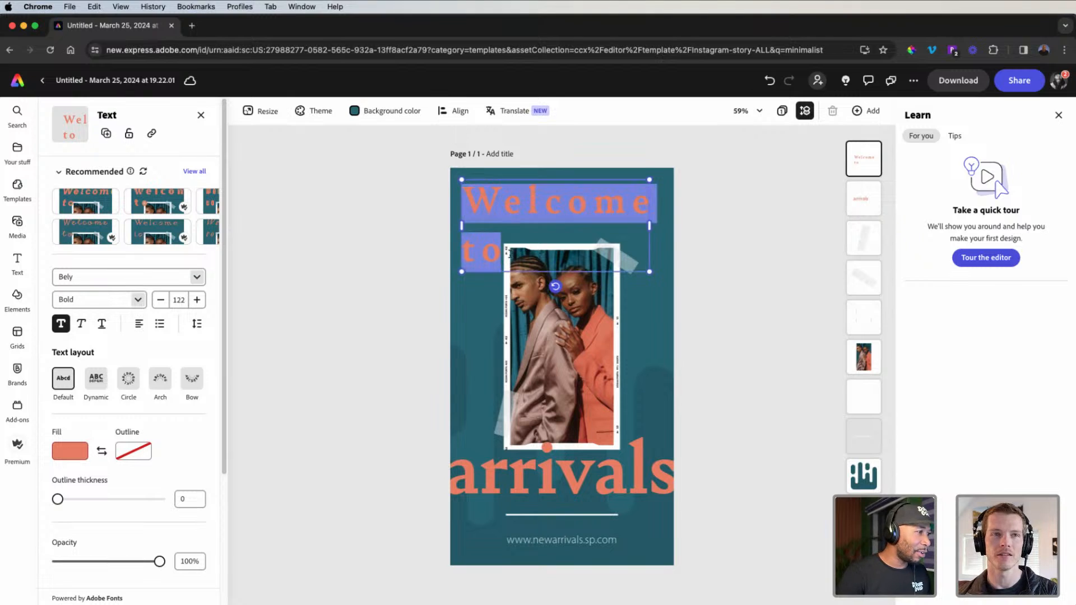
left_click(197, 324)
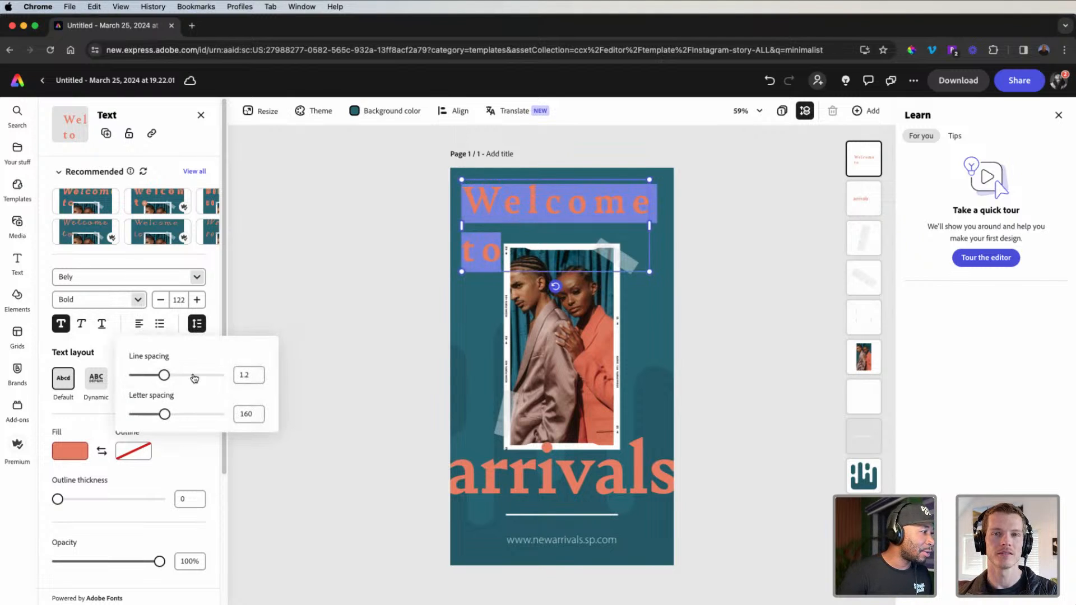
left_click_drag(165, 375, 144, 376)
left_click(299, 336)
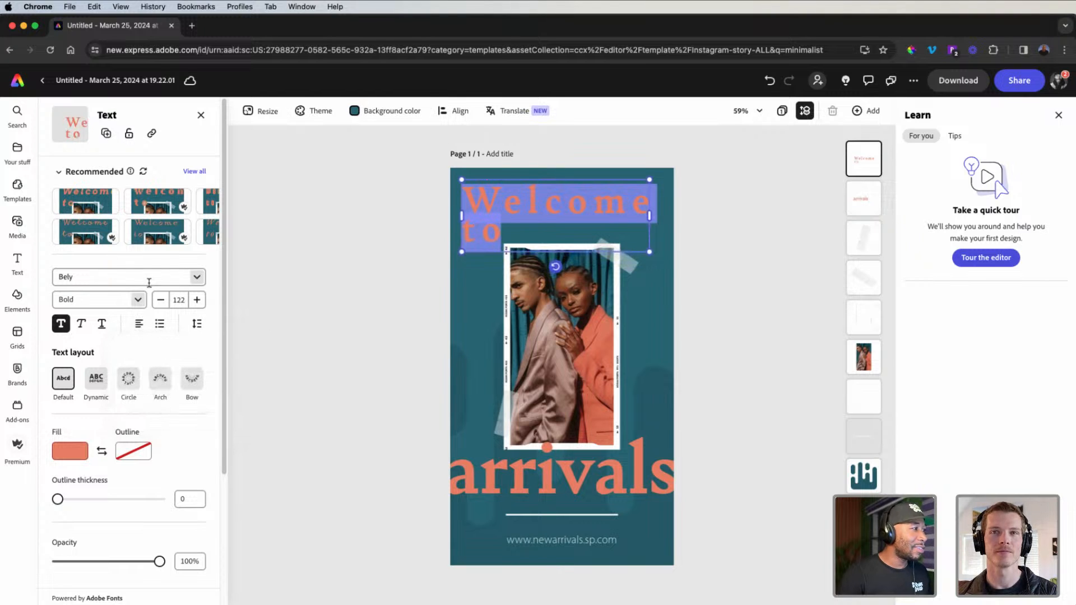
Change the font of the "Welcome to" heading to Source Sans 3
left_click(132, 276)
left_click(198, 278)
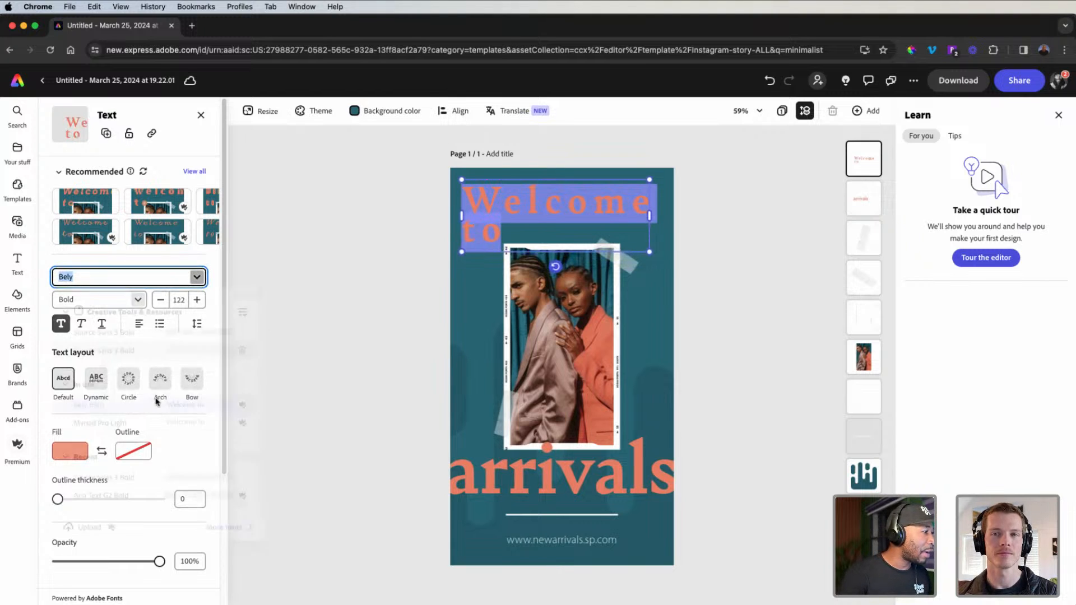
left_click(157, 352)
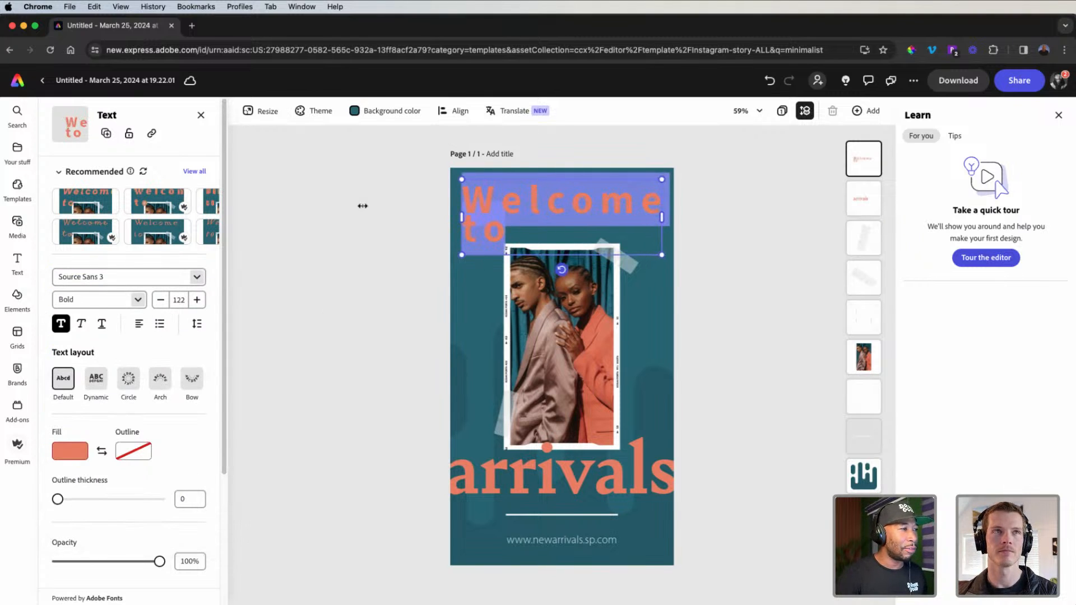
mouse_move(663, 220)
left_mouse_down()
mouse_move(678, 218)
mouse_move(662, 217)
left_mouse_up()
Tighten the letter spacing of the "Welcome to" heading and finish editing its text
left_click(197, 324)
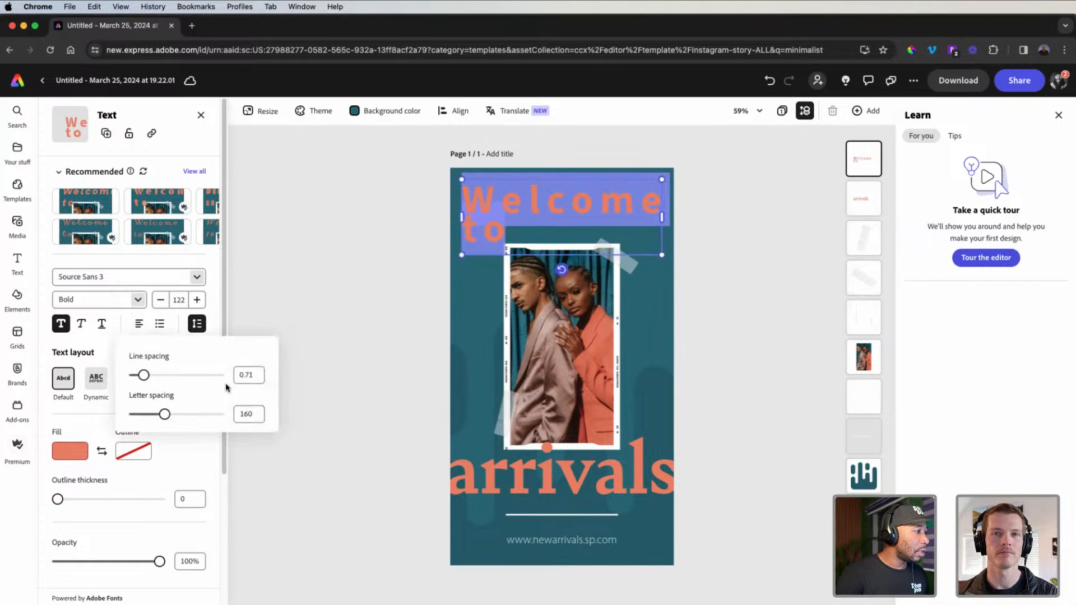
left_click_drag(167, 415, 149, 415)
left_click(646, 304)
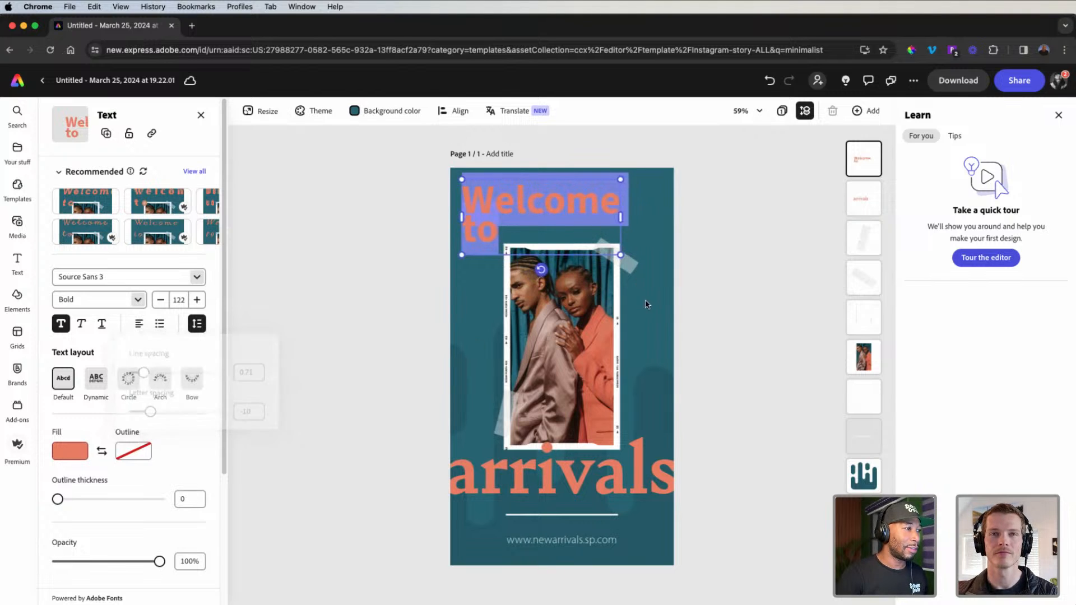
left_click(555, 204)
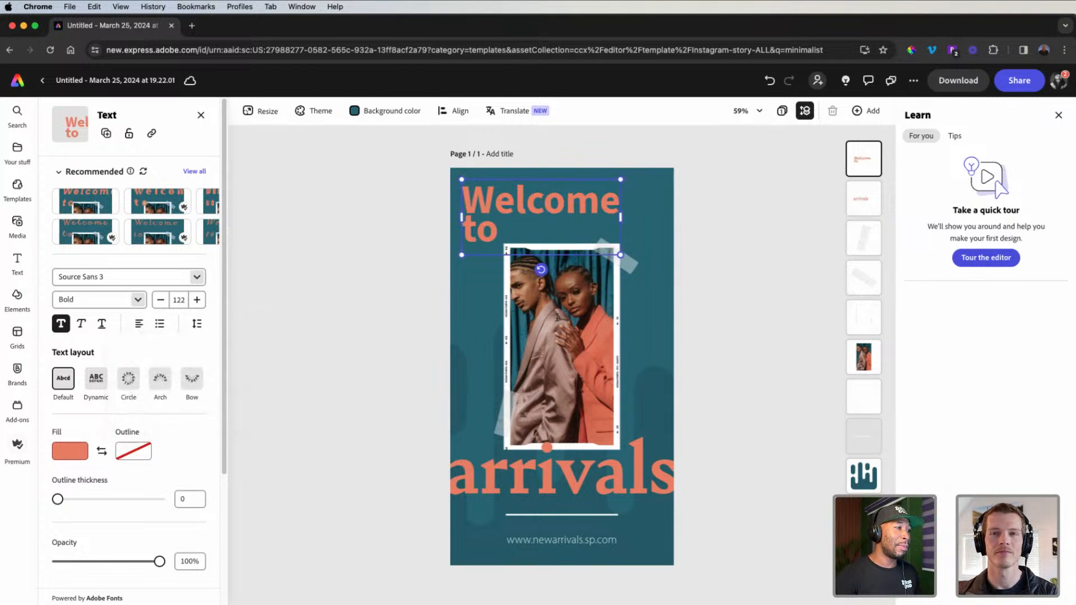
Delete the "arrivals" text below the photo
left_click(522, 464)
left_click(522, 464)
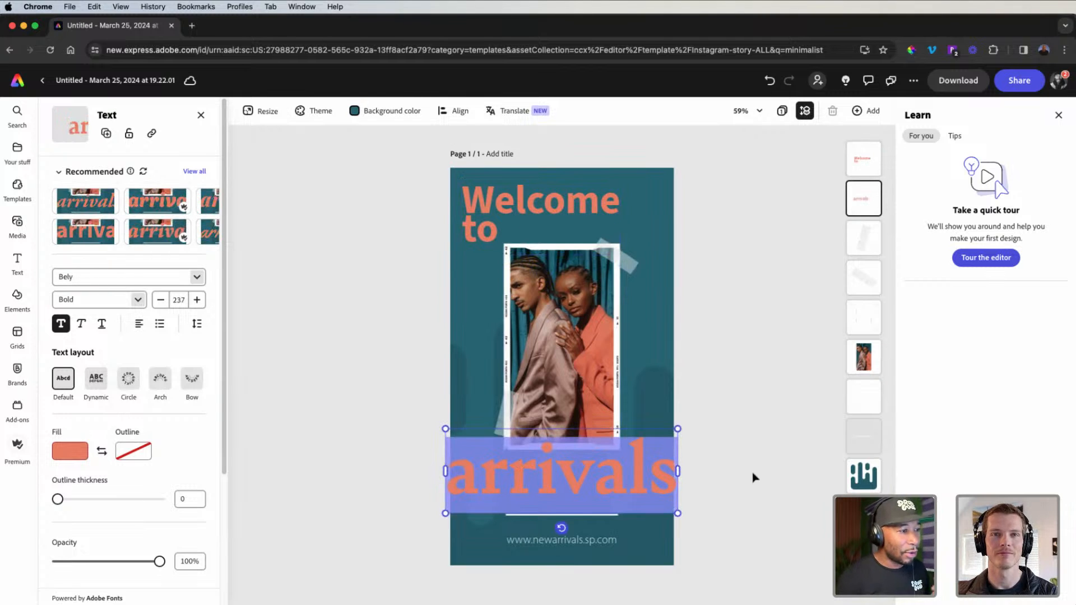
left_click(648, 429)
left_click(737, 449)
left_click(644, 459)
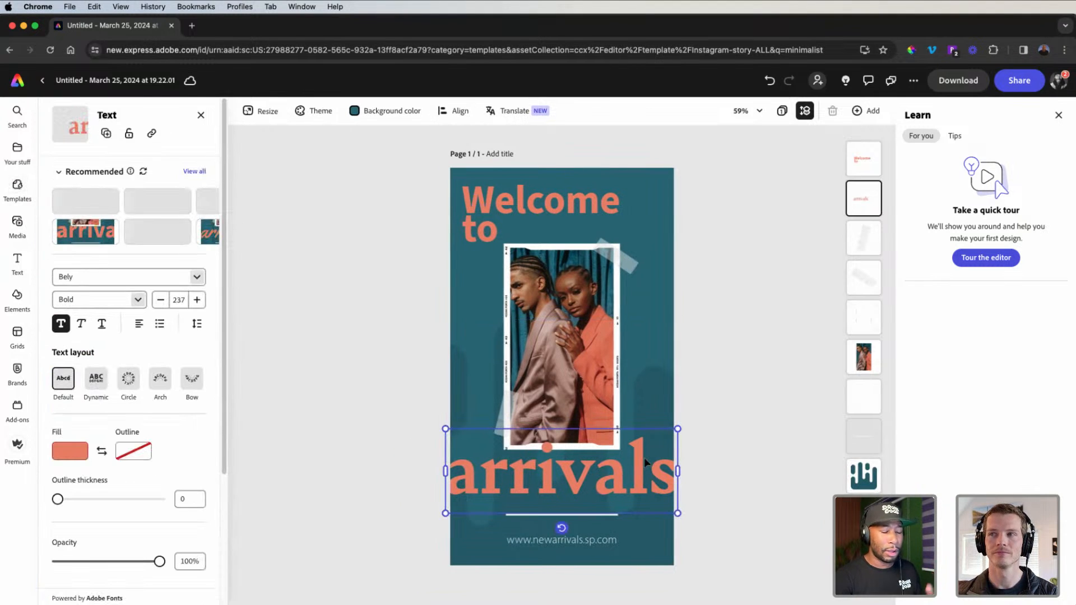
key("BackSpace")
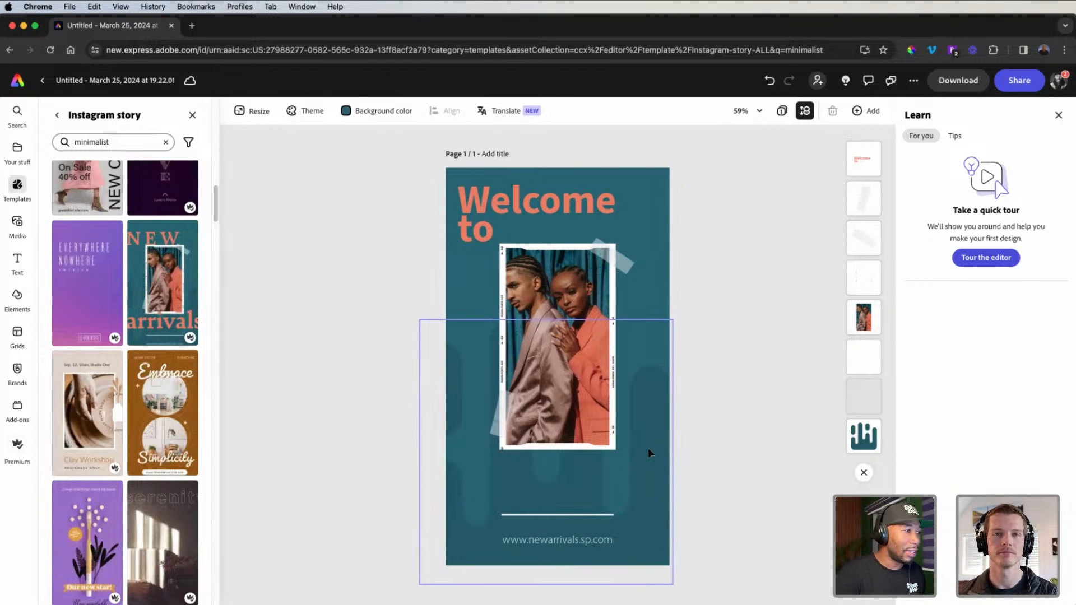
Paste a copy of the "Welcome to" heading, shift it slightly down and undo the shift
left_click(481, 197)
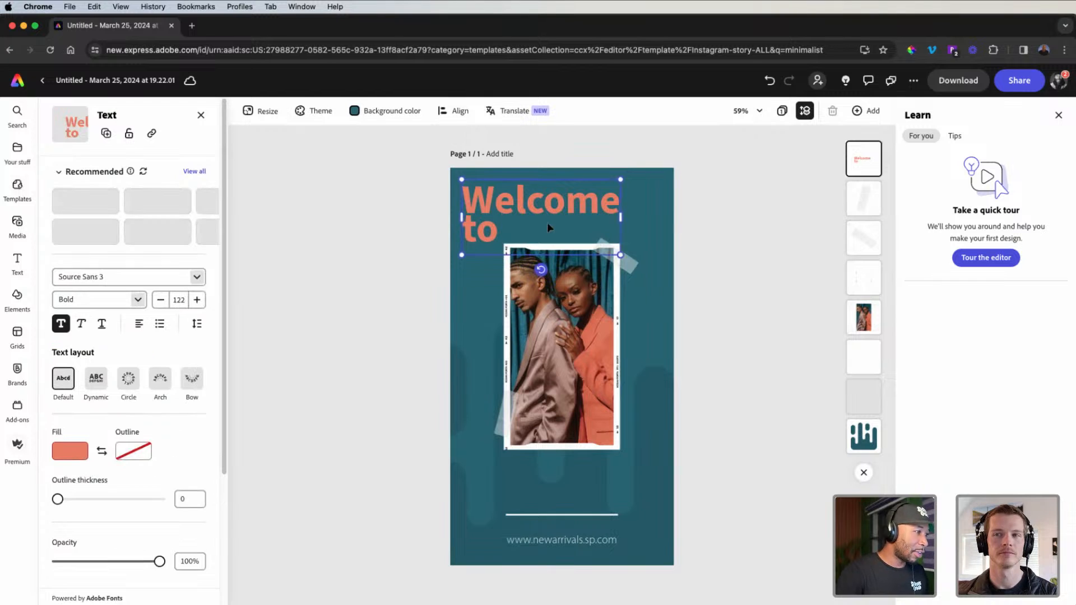
key("super+v")
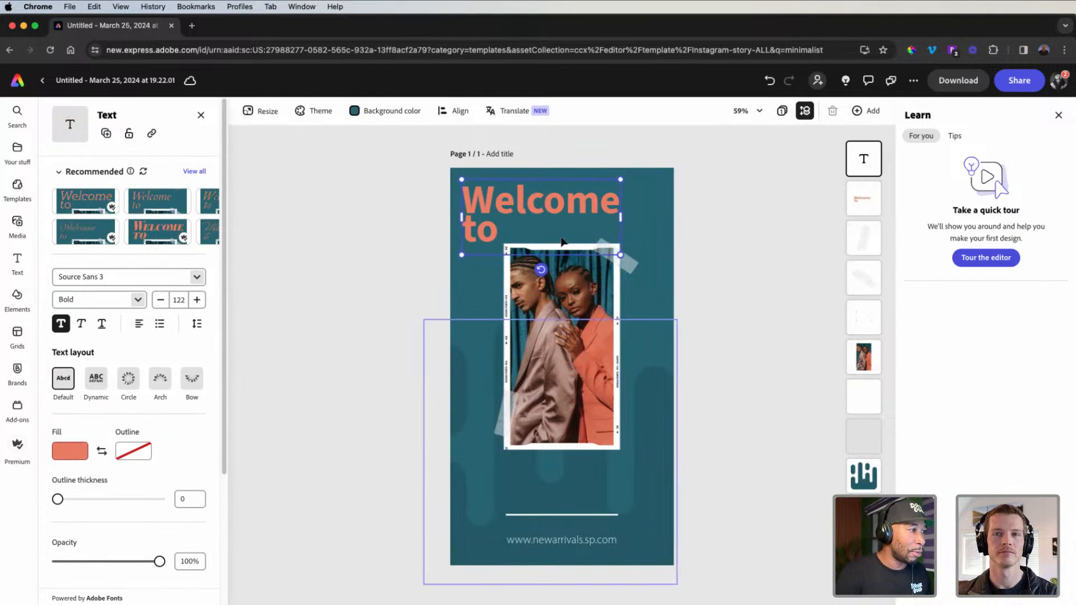
left_click_drag(550, 212, 560, 235)
key("super+z")
key("super+z")
key("super+z")
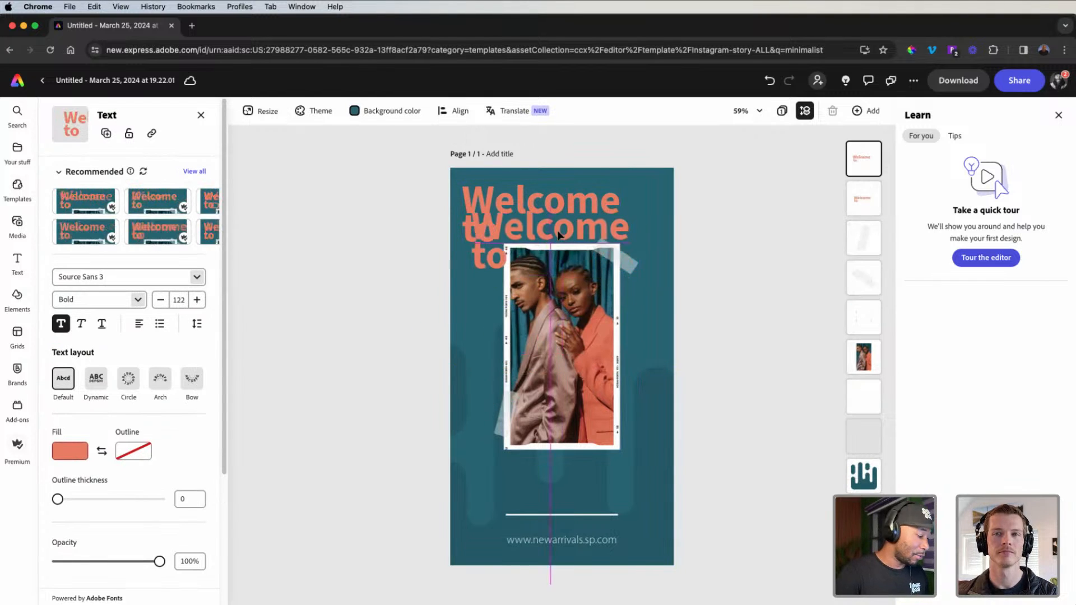
Duplicate the "Welcome to" heading, move the copy below the photo and replace its text with "Akwa Ibom"
left_click(547, 199)
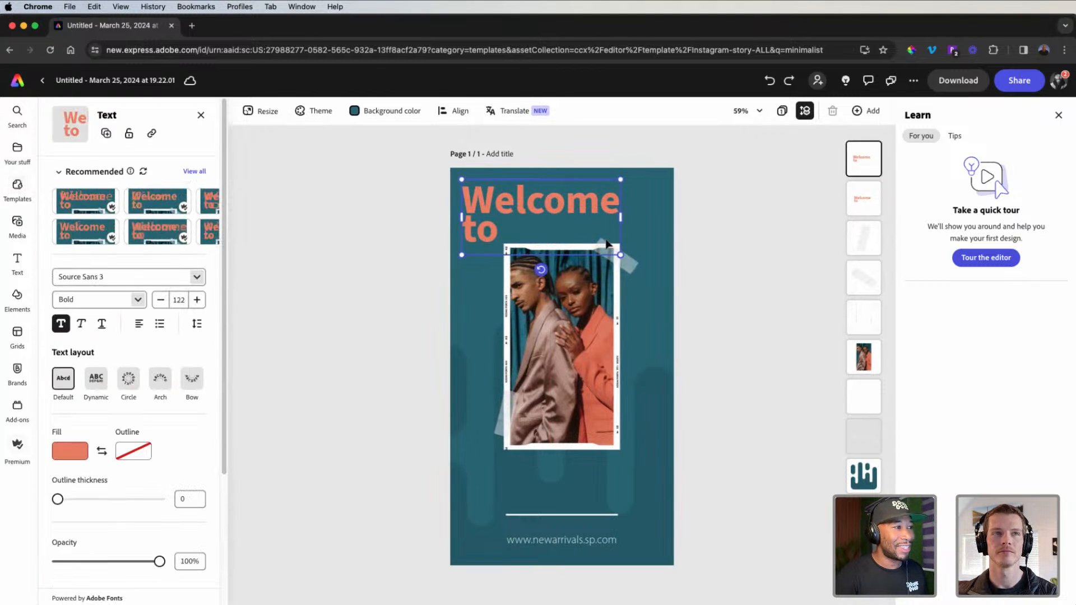
key("super+d")
left_click_drag(543, 200, 559, 482)
double_click(559, 482)
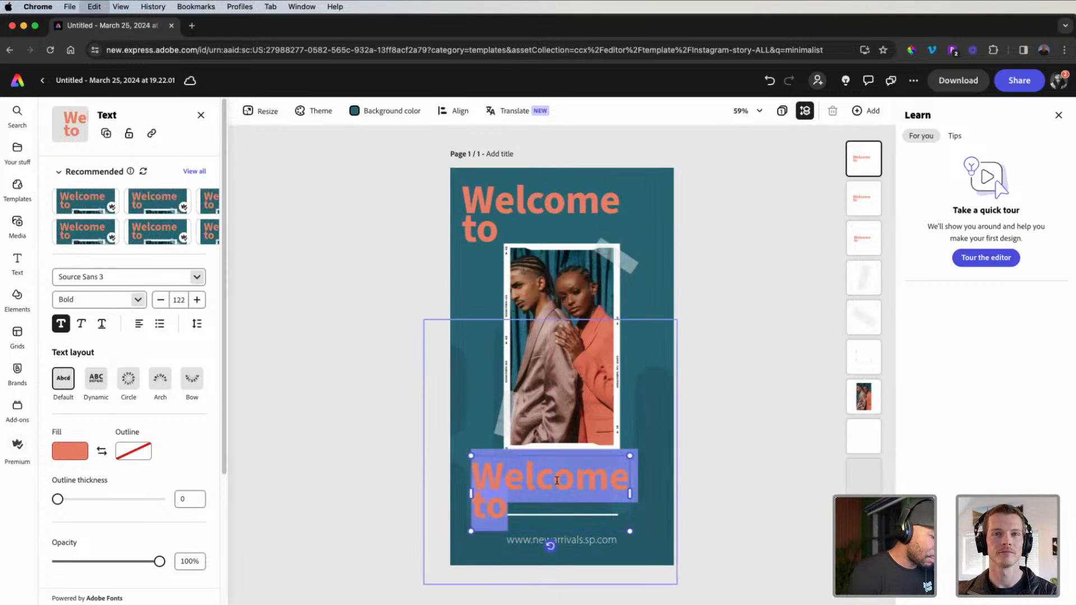
type("Akwa Ibom")
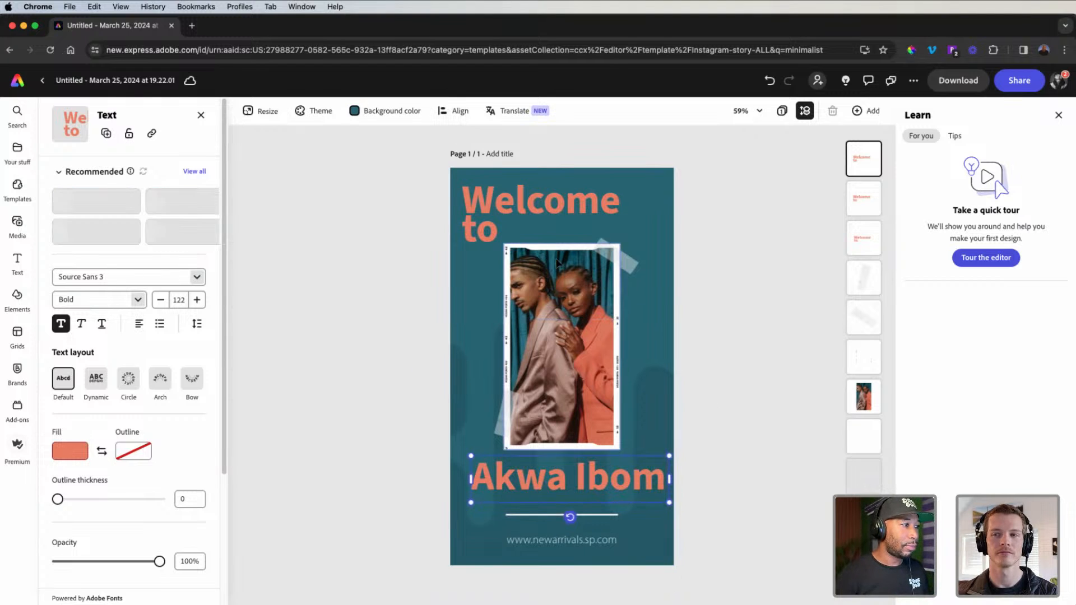
Put "Welcome to" on a single line and delete the second-line "to" from the duplicate heading beneath it
left_click(484, 227)
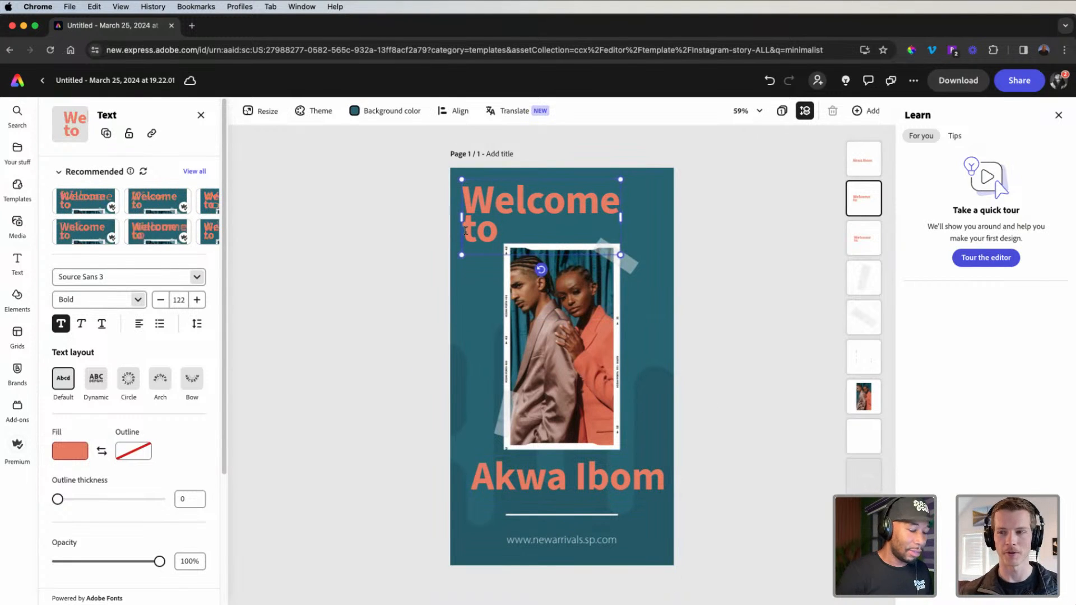
key("BackSpace")
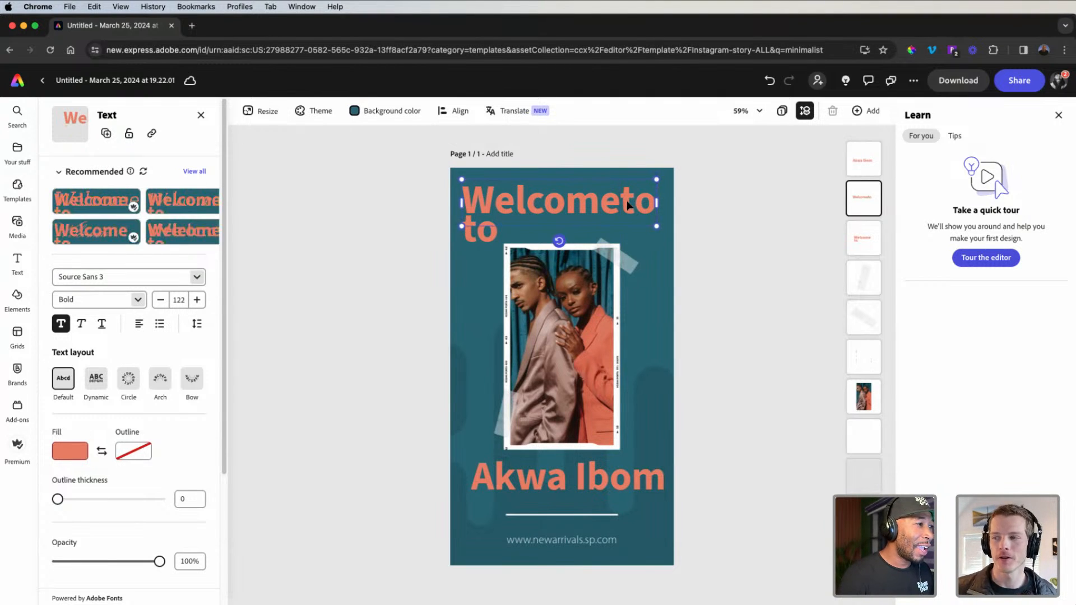
left_click(494, 239)
double_click(494, 230)
key("BackSpace")
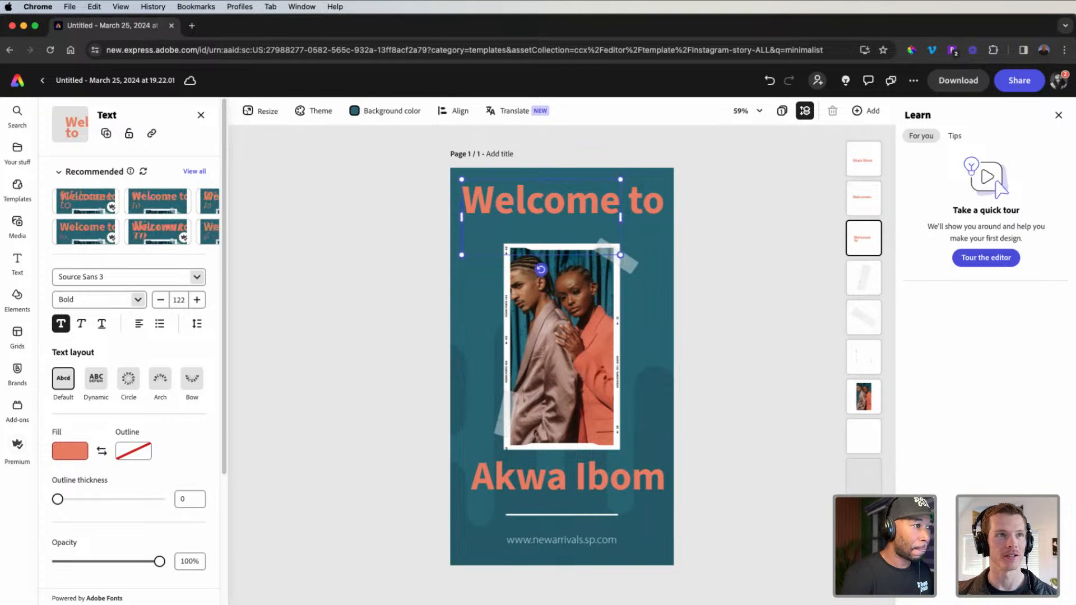
key("BackSpace")
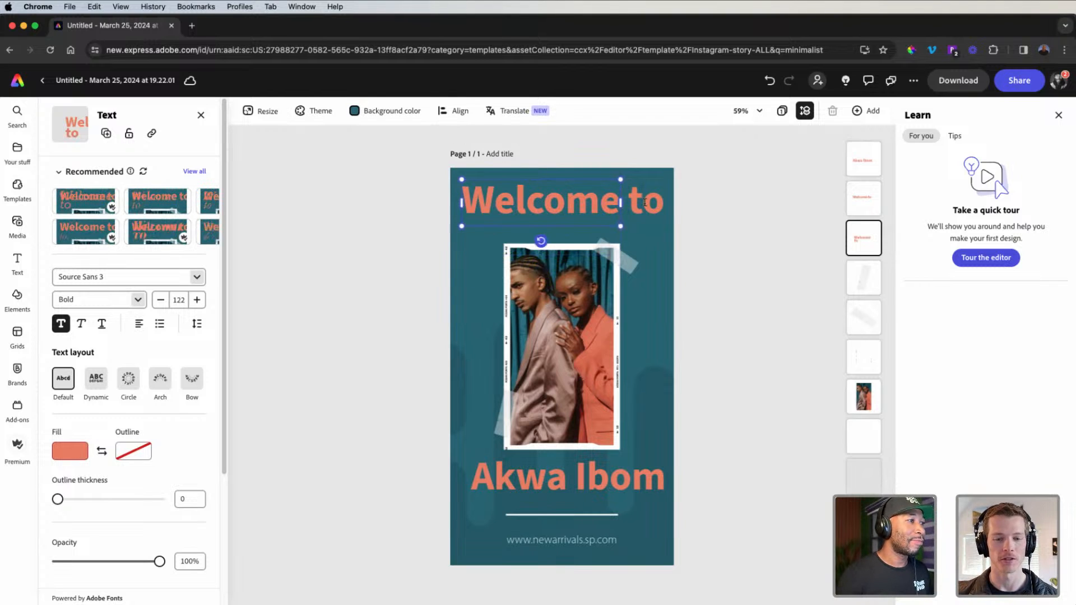
Widen the duplicate heading's text box to the full heading width, lower it slightly and delete the overlapping "Welcome to" heading
left_click_drag(624, 202, 664, 202)
left_click_drag(675, 204, 670, 205)
left_click_drag(571, 209, 570, 213)
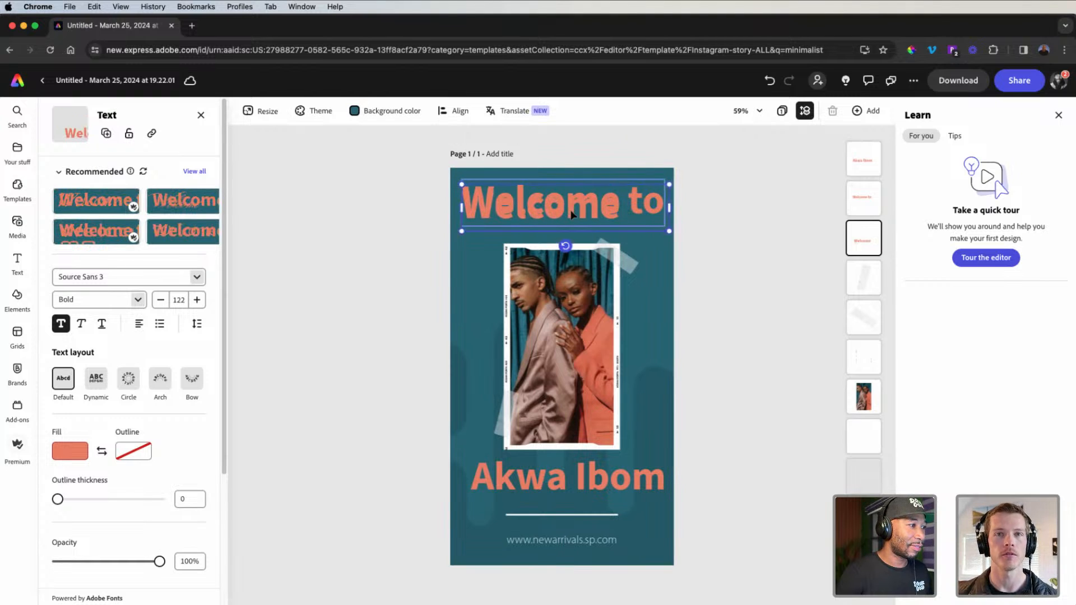
key("Delete")
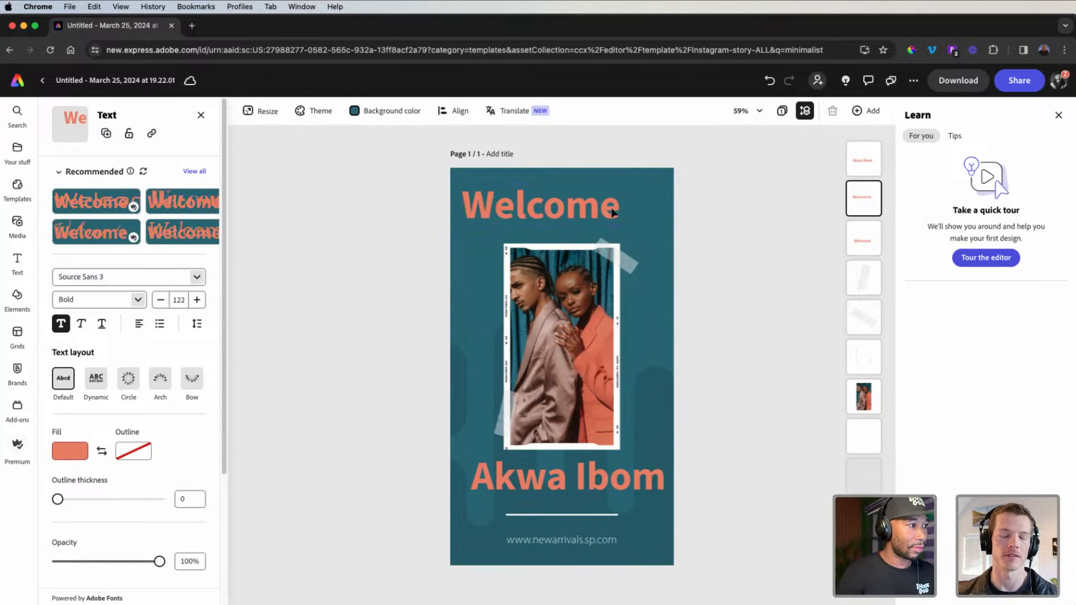
Add "to" after "Welcome" in the remaining heading above the photo
left_click(578, 207)
double_click(555, 207)
left_click(620, 204)
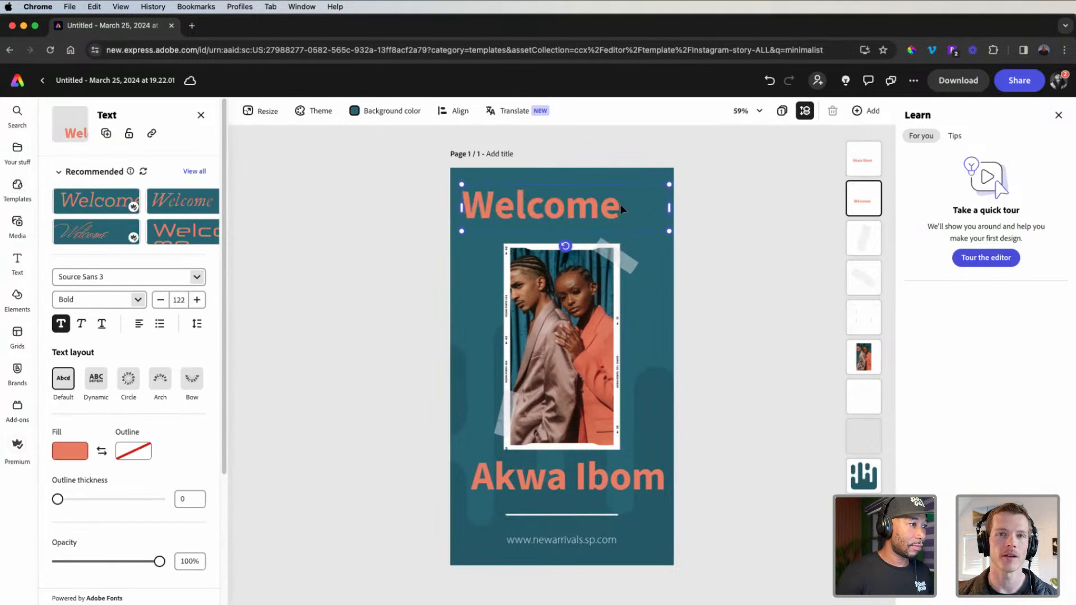
type("to")
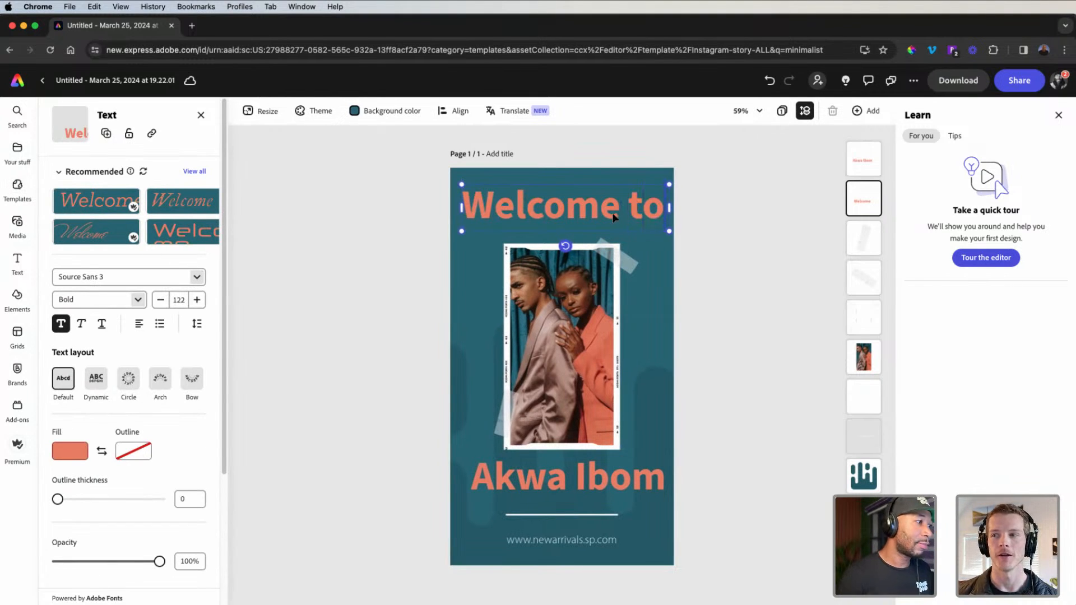
Align the left edges of the "Akwa Ibom" and "Welcome to" headings above and below the photo
left_click(573, 481)
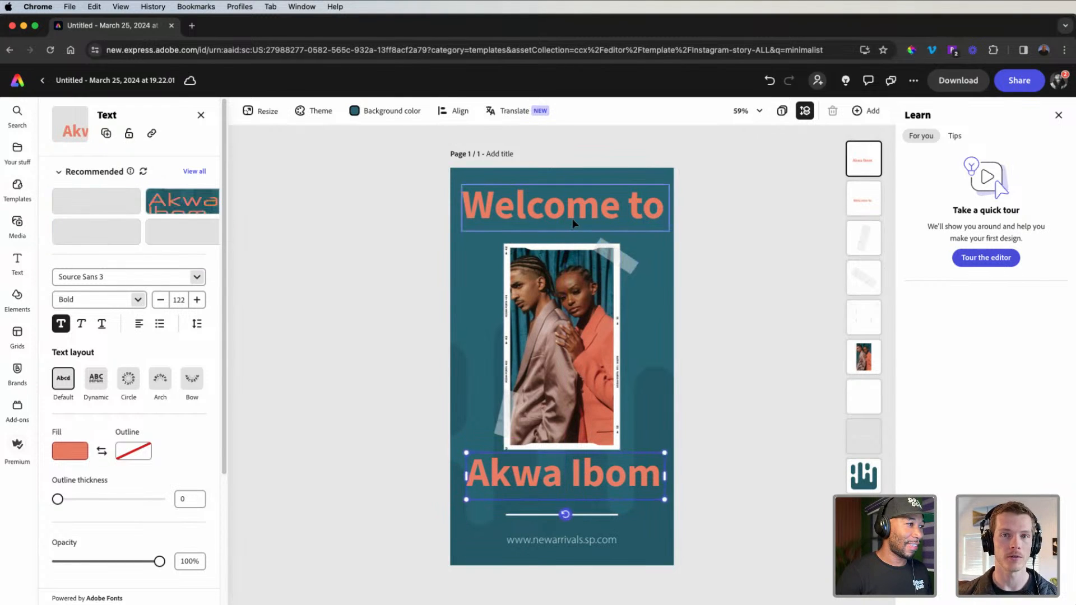
left_click(573, 223)
left_click(608, 490)
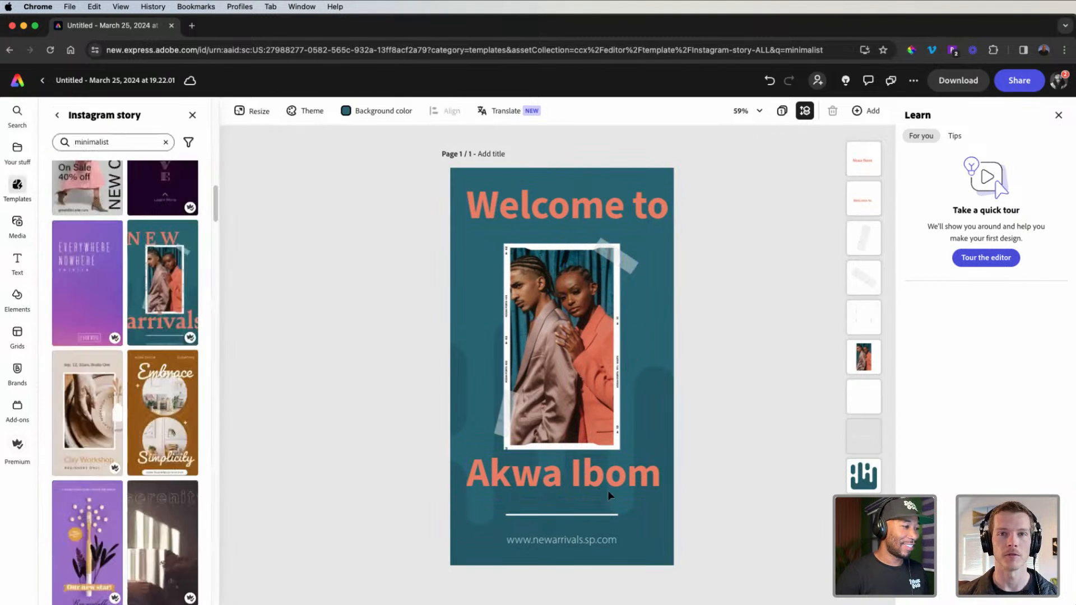
Look through the stock photo collections and the saved files for a picture to replace the framed photo
left_click(558, 392)
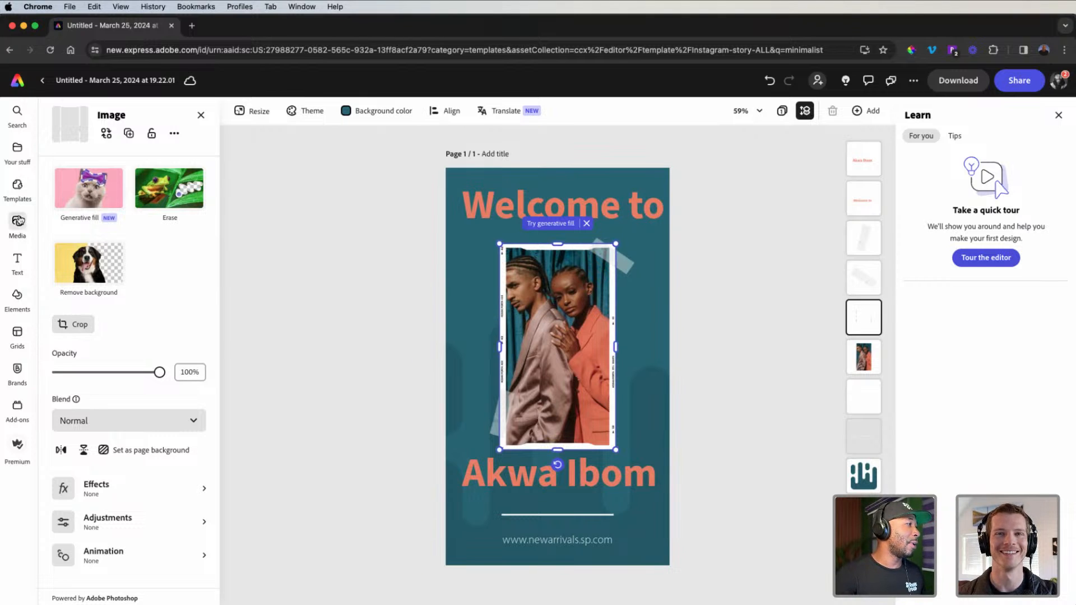
left_click(31, 234)
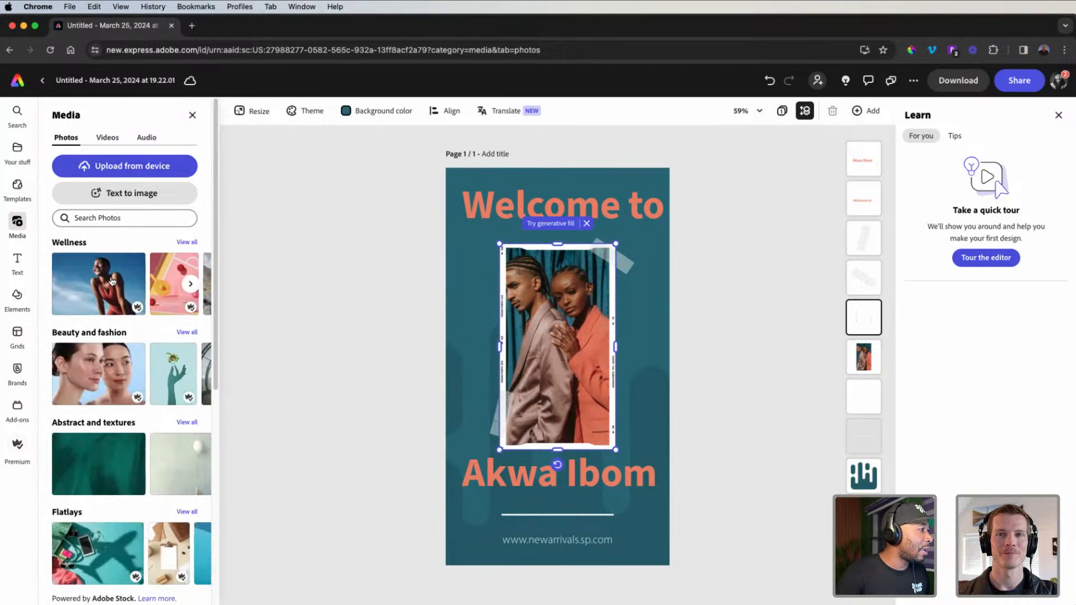
scroll(112, 286, "down", 5)
scroll(113, 286, "up", 5)
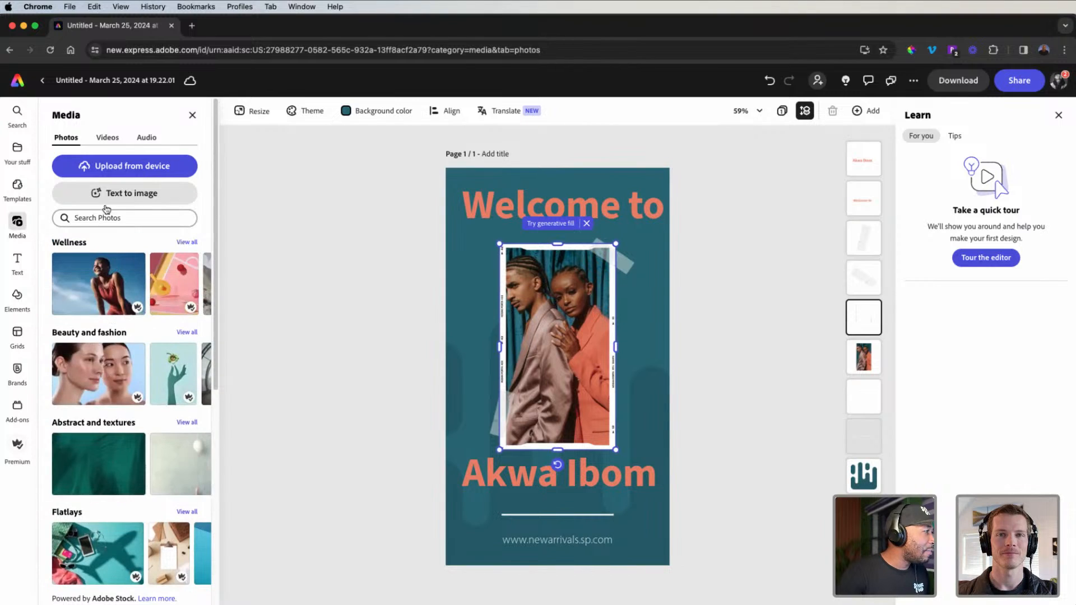
left_click(18, 148)
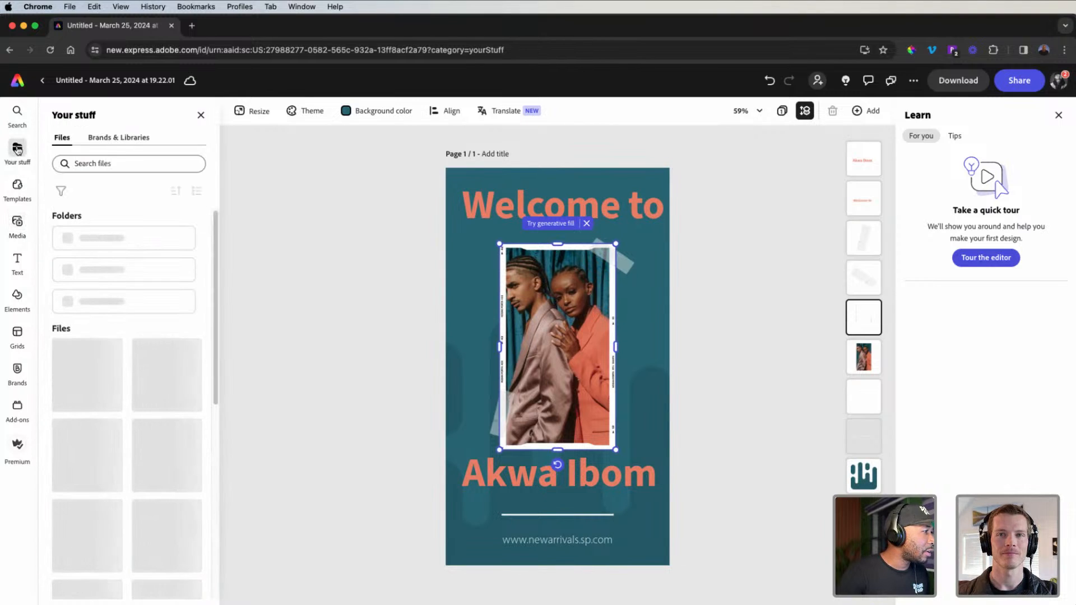
scroll(137, 362, "down", 2)
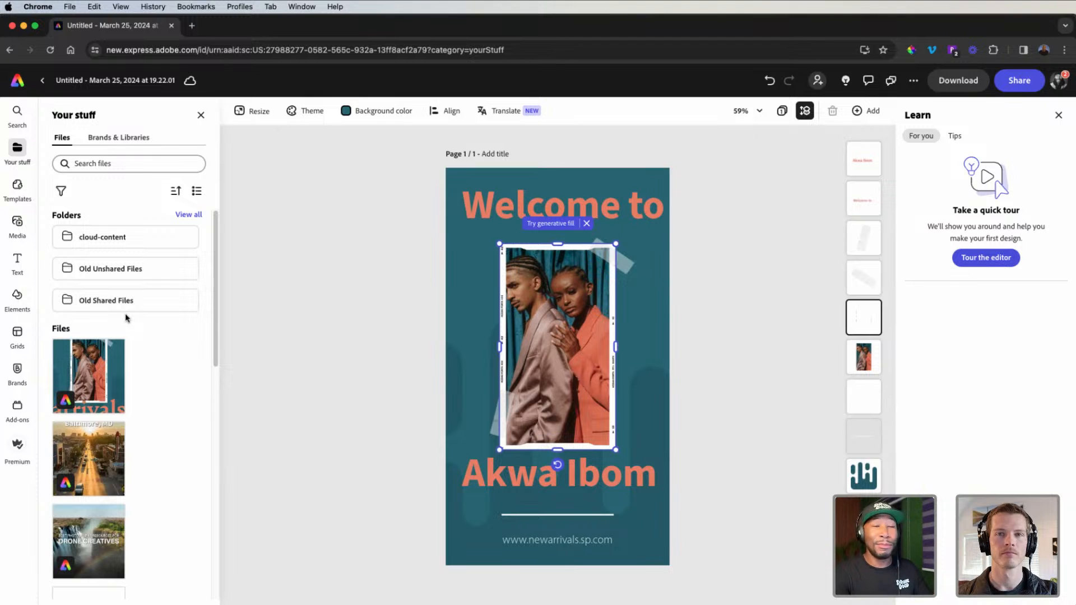
scroll(112, 392, "down", 5)
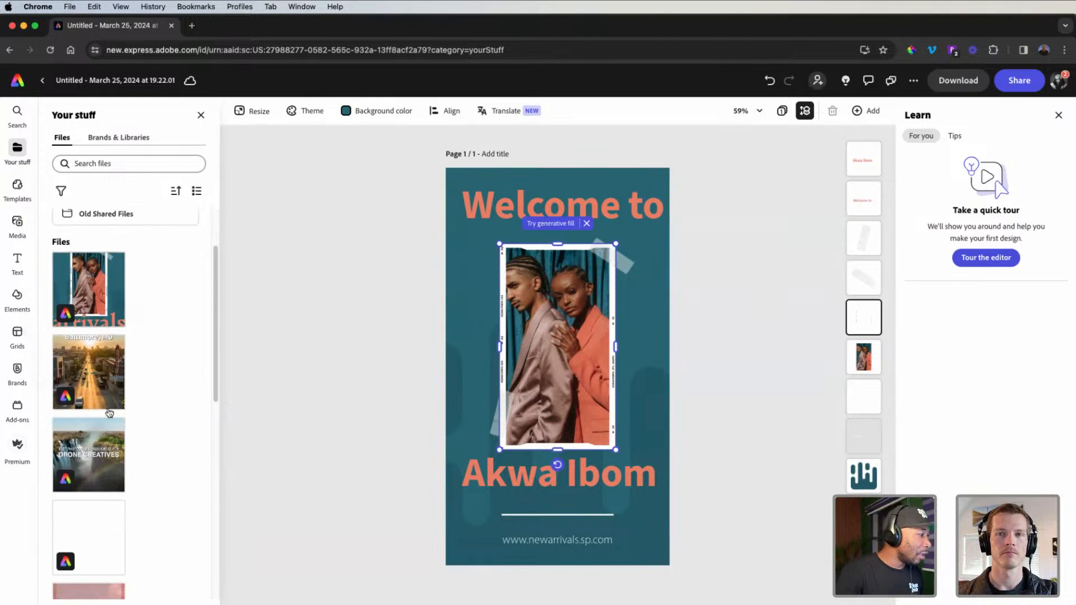
scroll(111, 413, "down", 8)
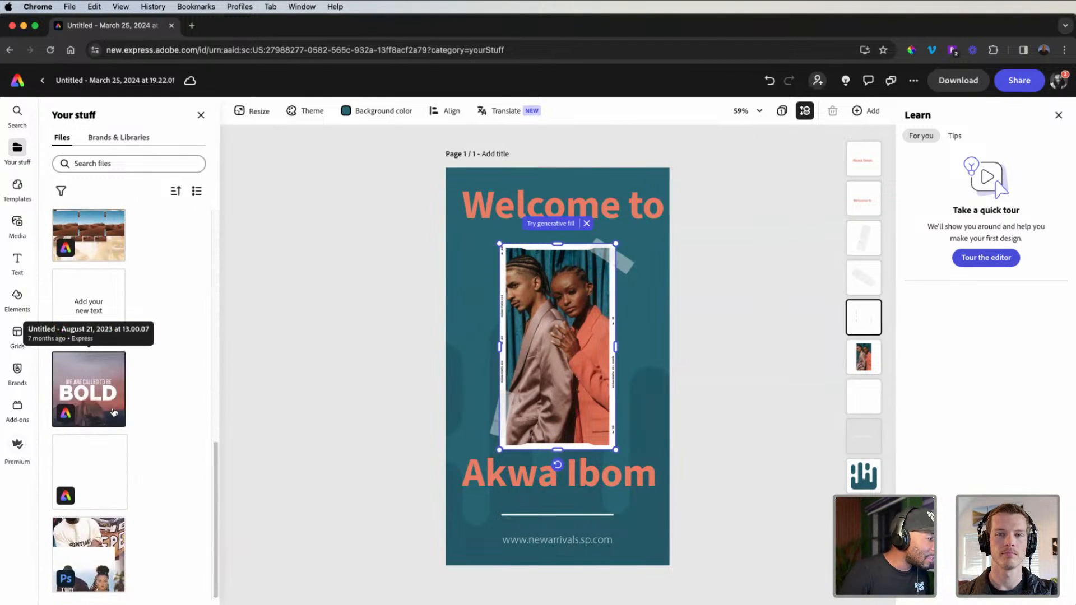
scroll(125, 414, "up", 8)
scroll(125, 415, "up", 5)
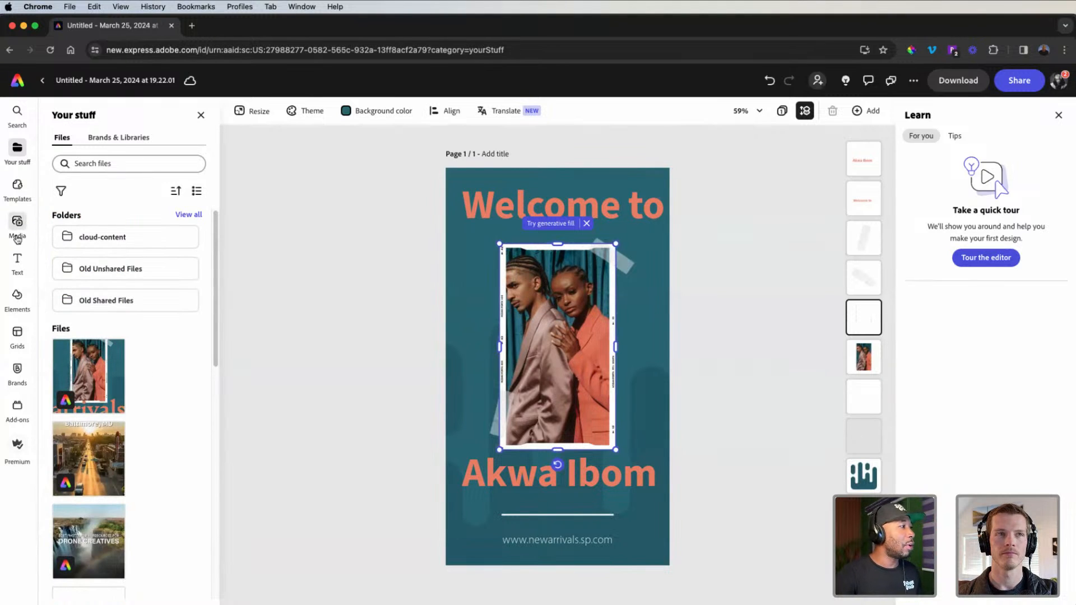
Start a photo upload from the device and open the Akwa Ibom State folder under Creative Cloud Files, 04 - EXPORTS, 04 - PHOTOGRAPHY, 2024
left_click(17, 188)
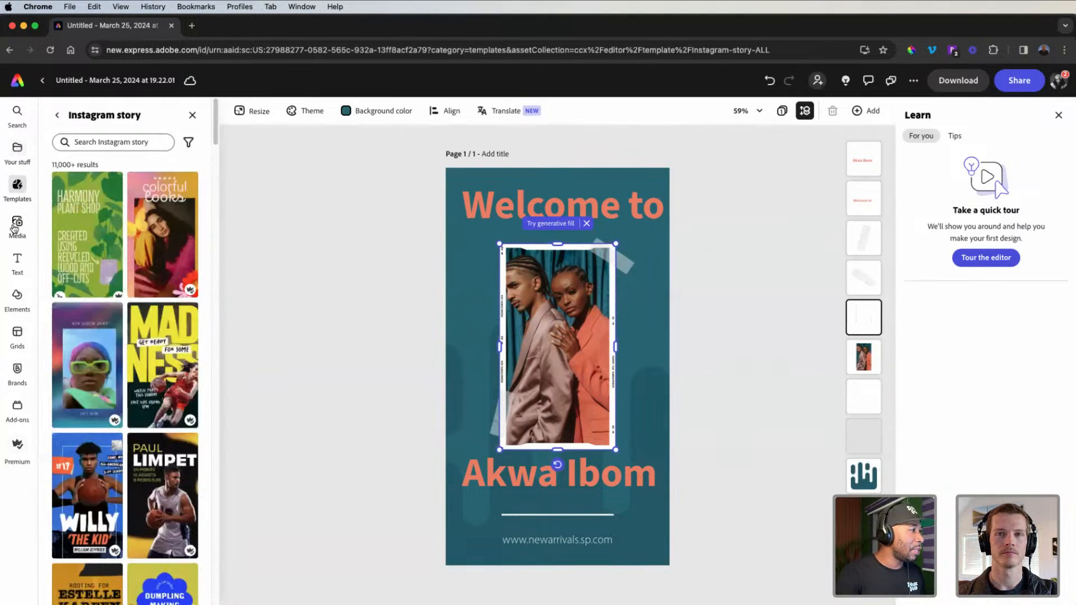
left_click(15, 225)
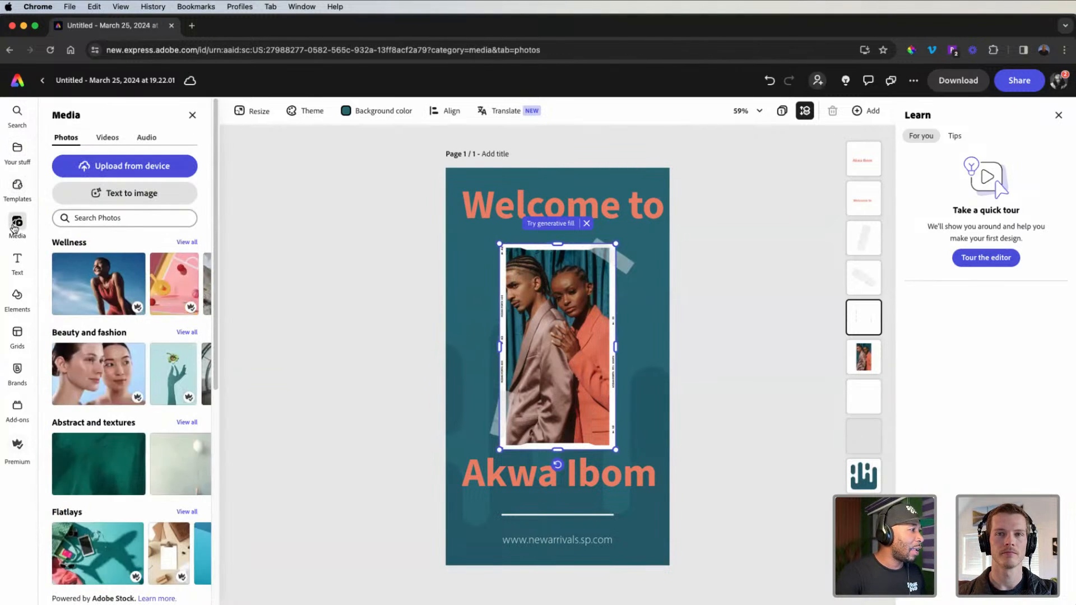
left_click(152, 171)
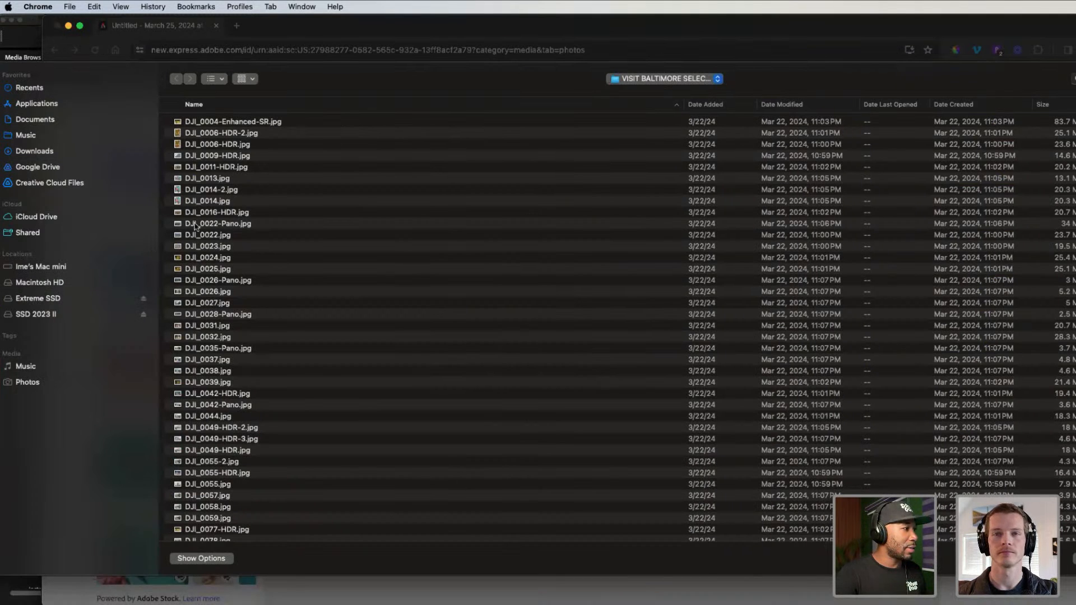
left_click(49, 183)
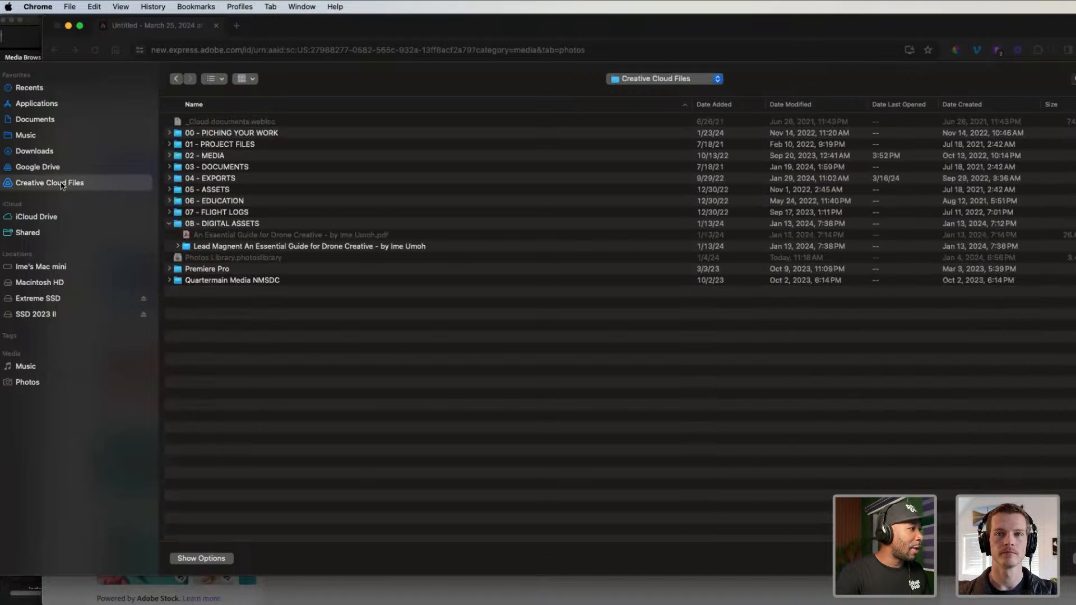
double_click(223, 179)
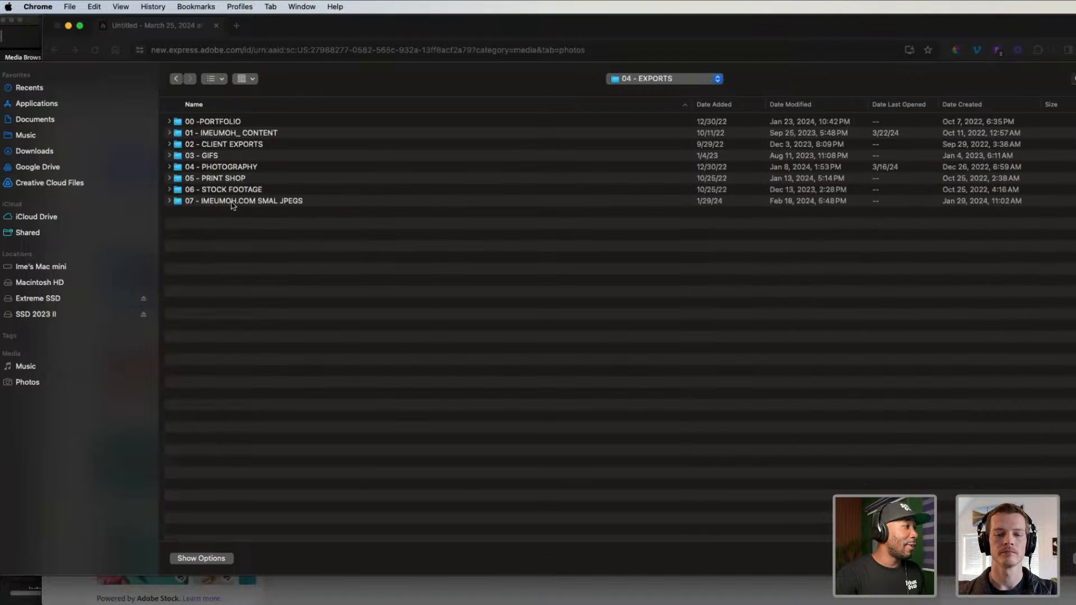
double_click(228, 167)
double_click(227, 144)
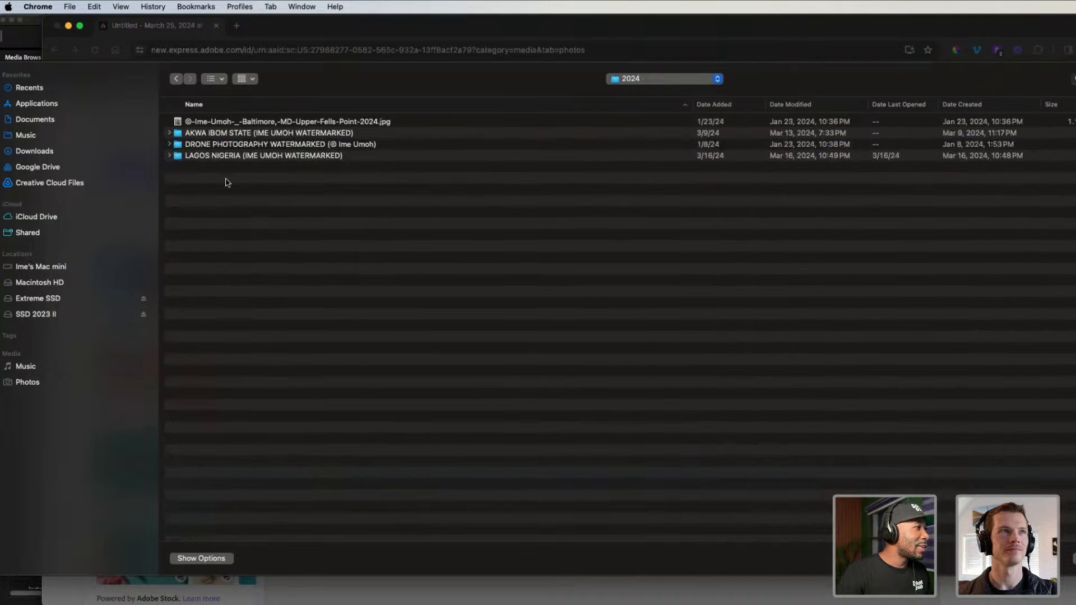
double_click(214, 134)
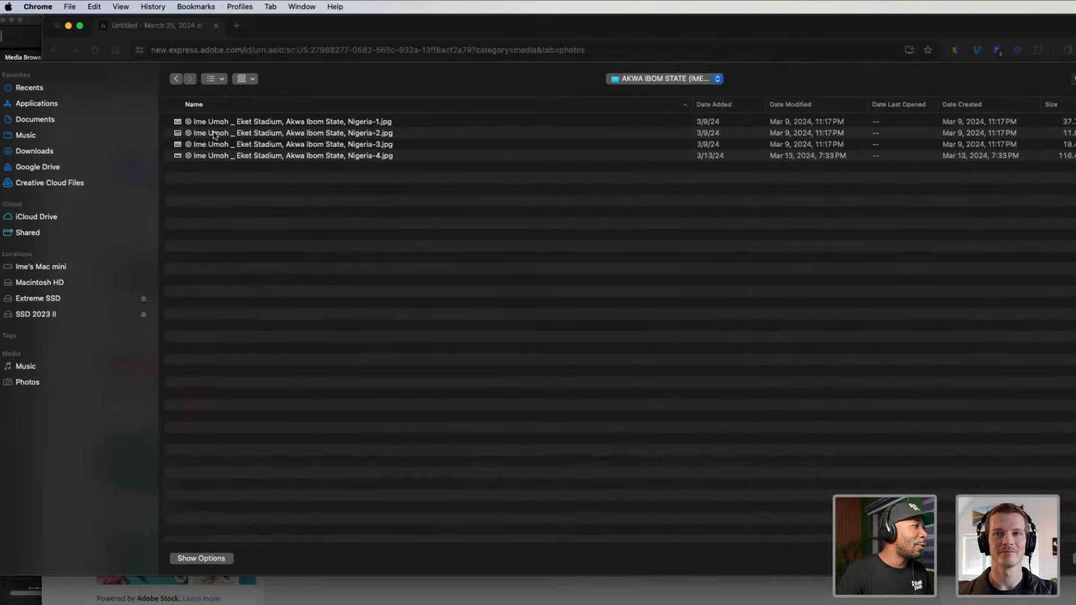
Preview the Eket Stadium photos numbered 3 and 1 and upload them to the page
left_click(235, 137)
key("space")
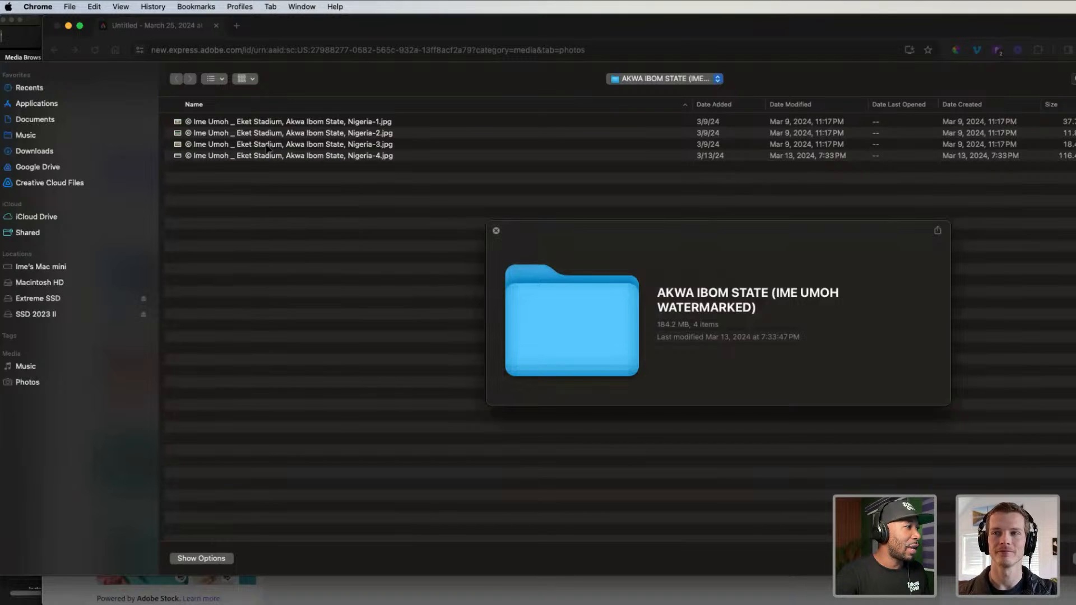
left_click(260, 145)
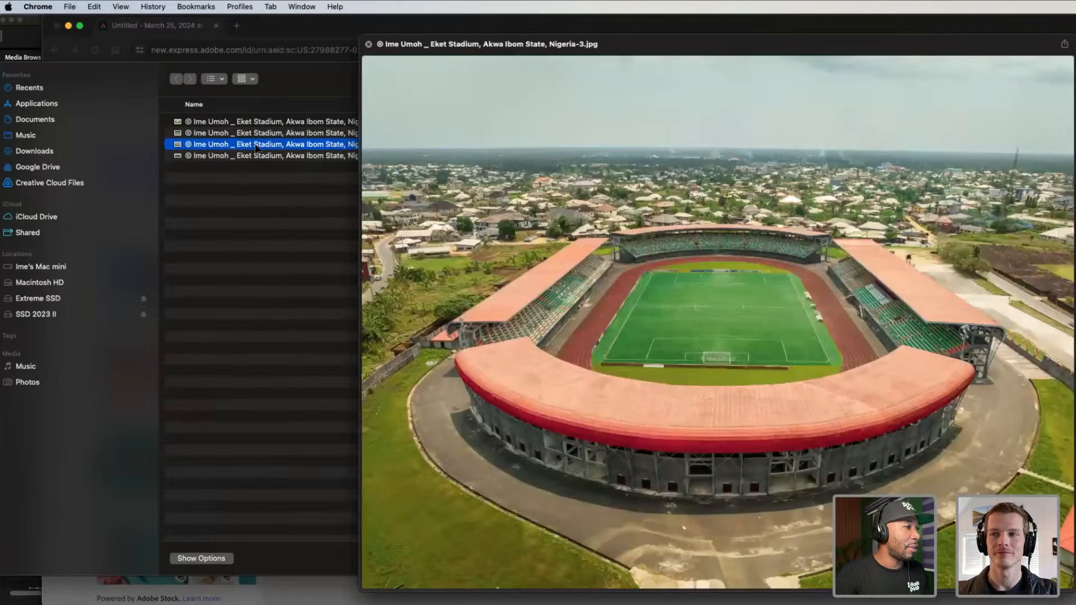
left_click(217, 125)
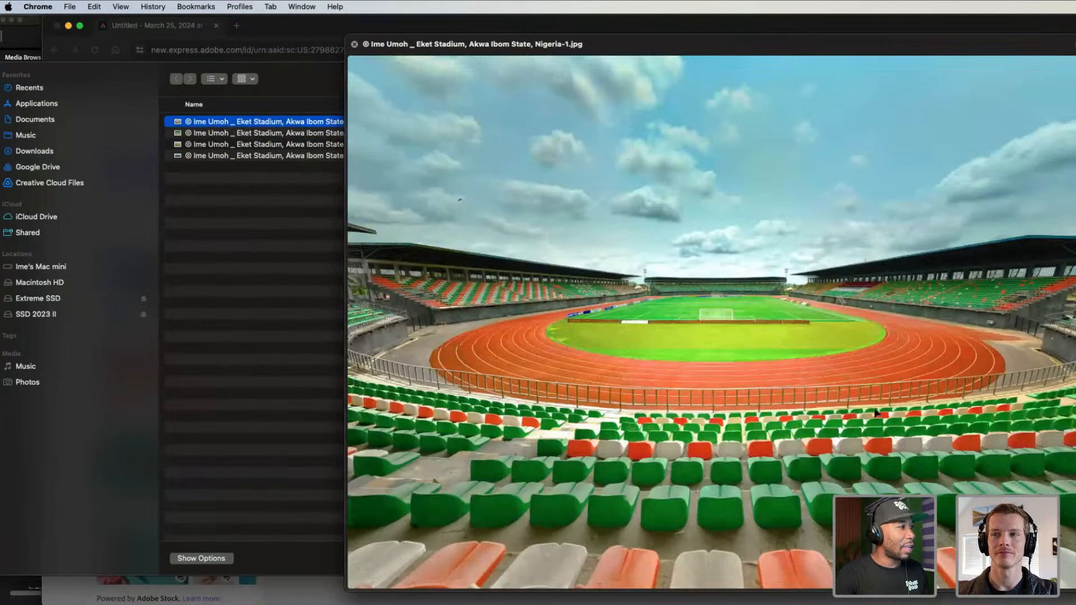
key("space")
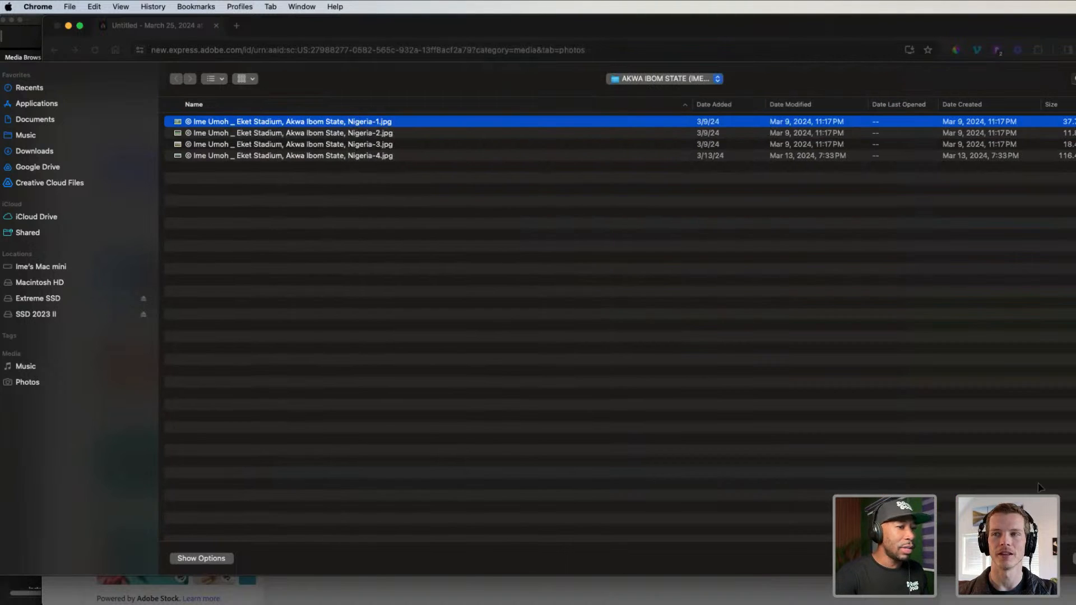
key("Return")
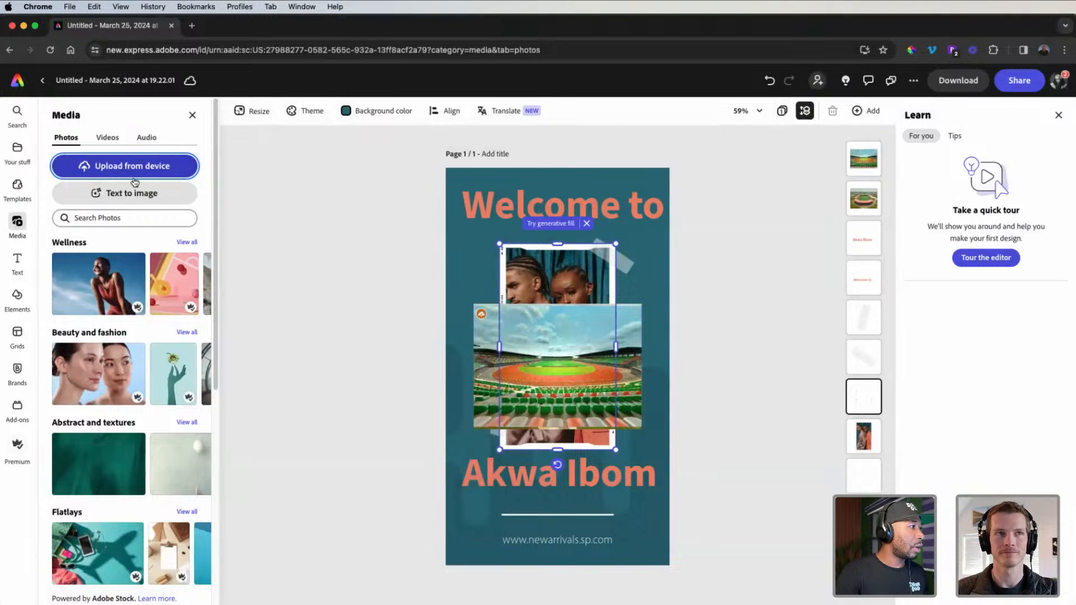
Move the stadium seating photo aside, delete the other stadium photo beneath it and place the seating photo back over the framed couple
left_click(560, 369)
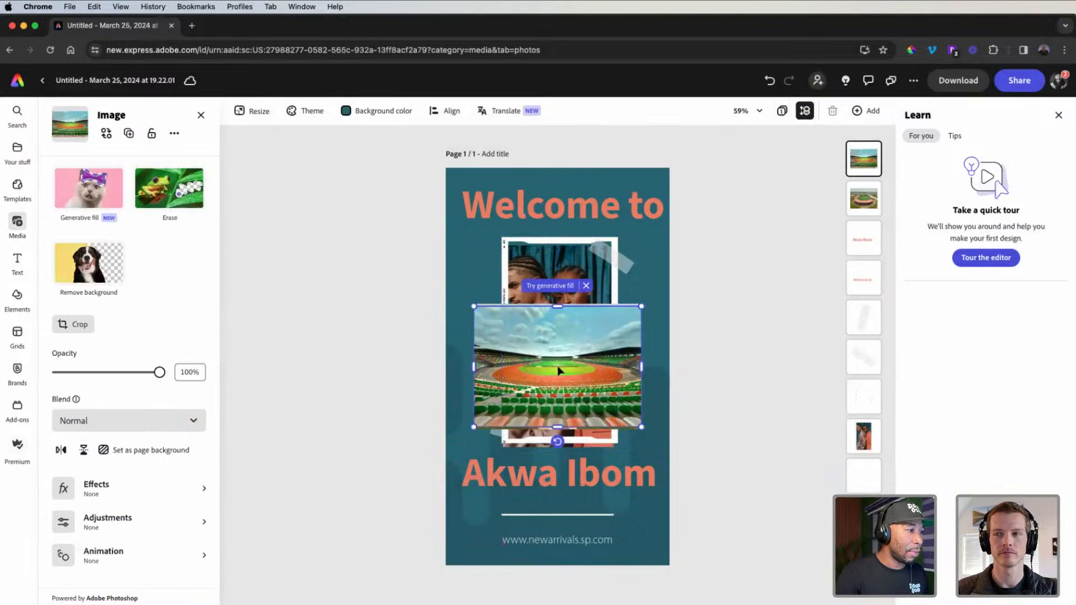
key("super+z")
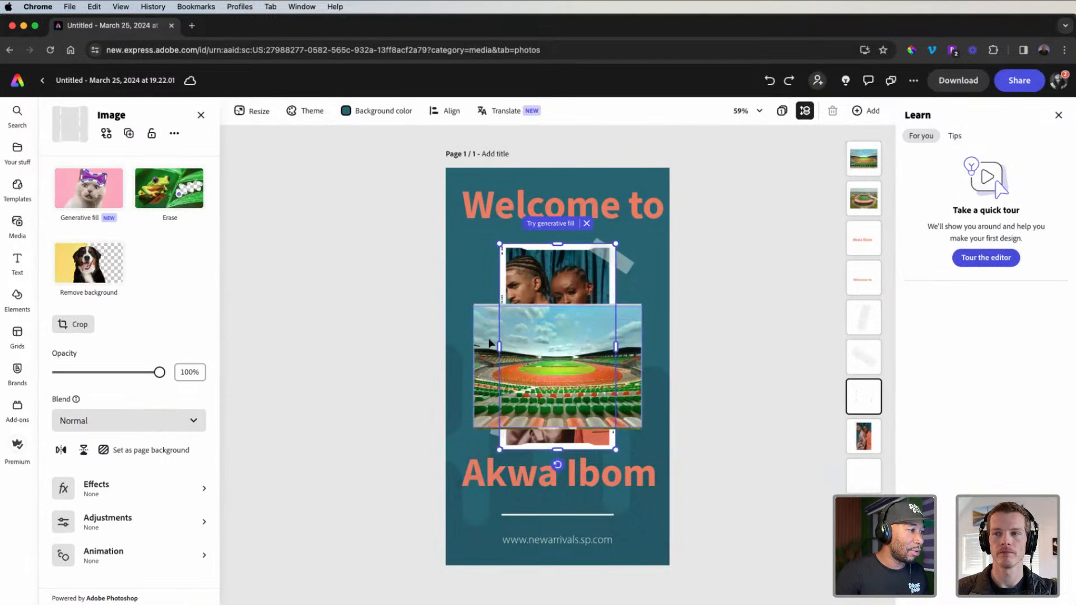
left_click(487, 331)
left_click_drag(486, 330, 511, 348)
key("Delete")
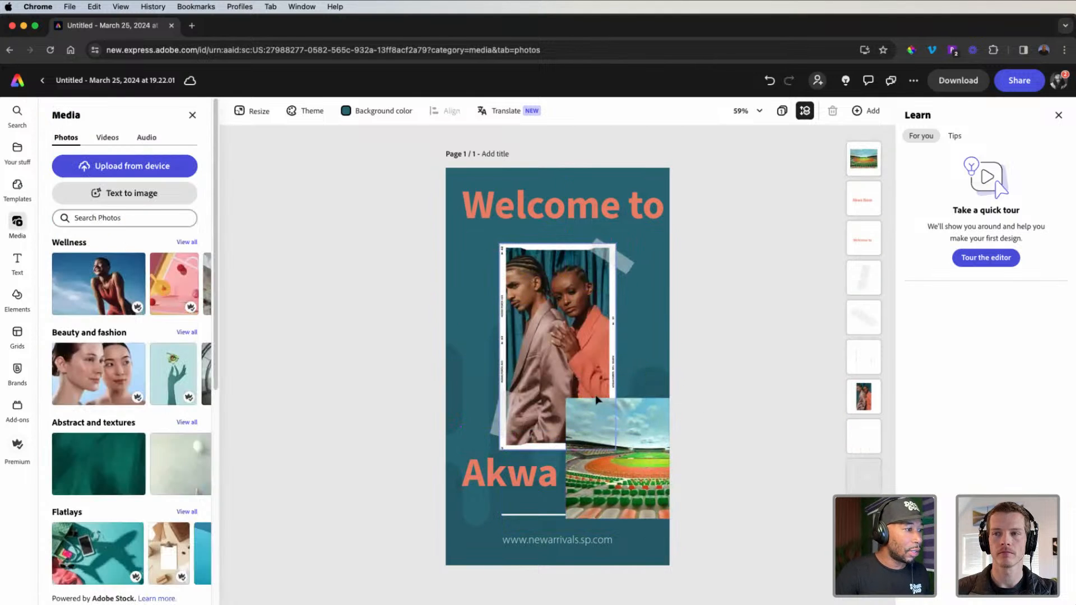
left_click_drag(613, 474, 531, 398)
left_click(567, 297)
left_click(577, 457)
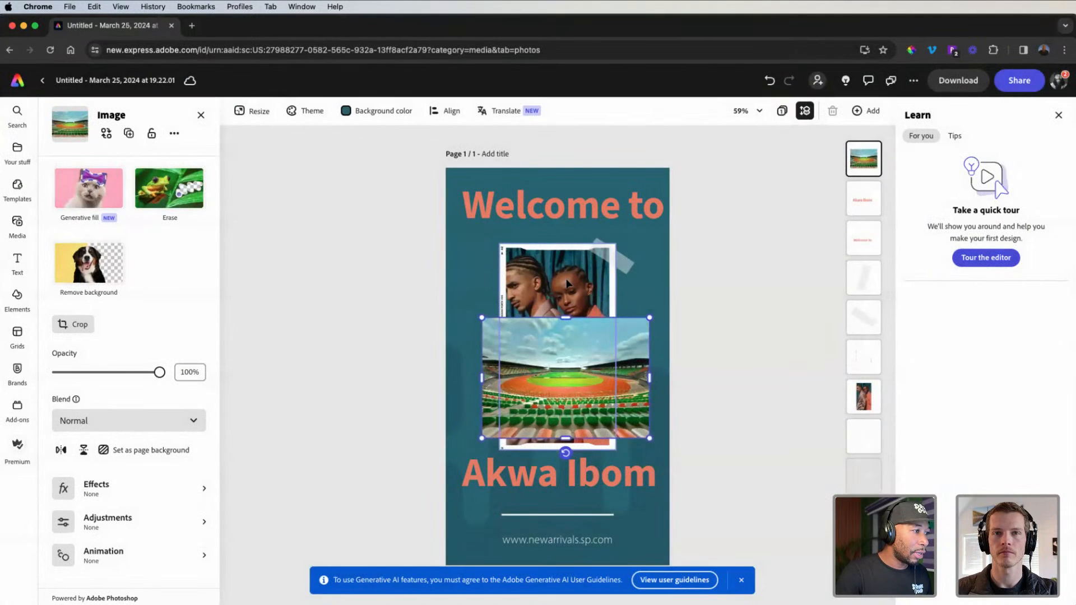
left_click(568, 283)
key("Delete")
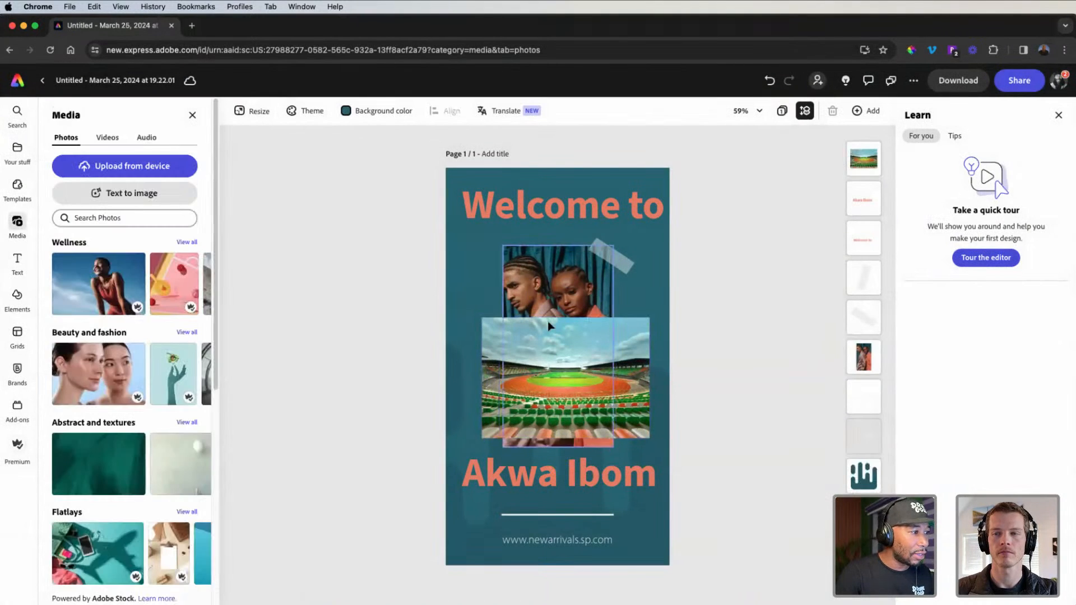
key("super+z")
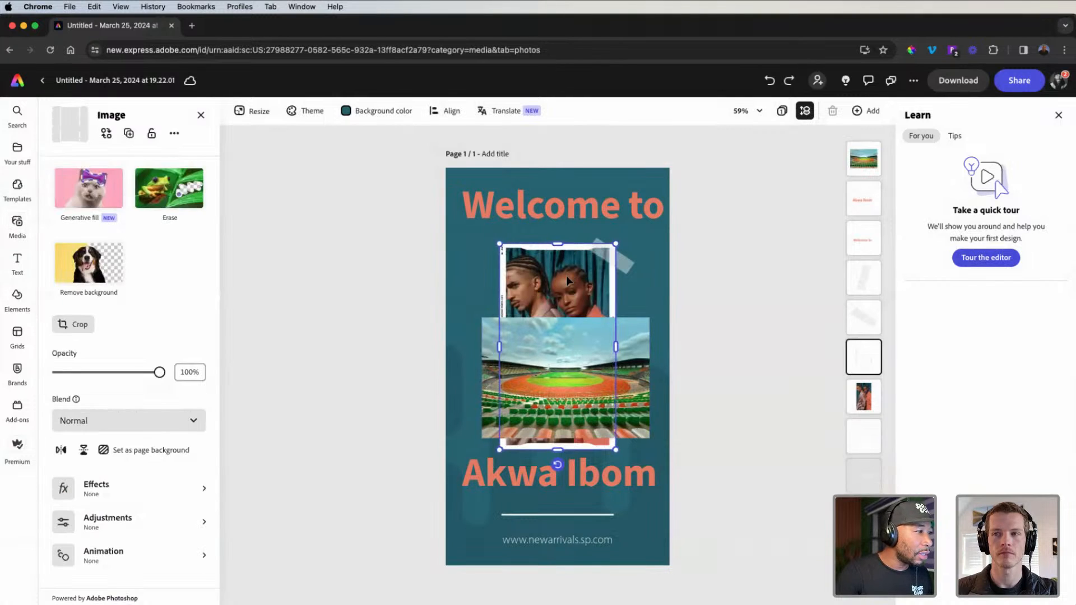
double_click(566, 286)
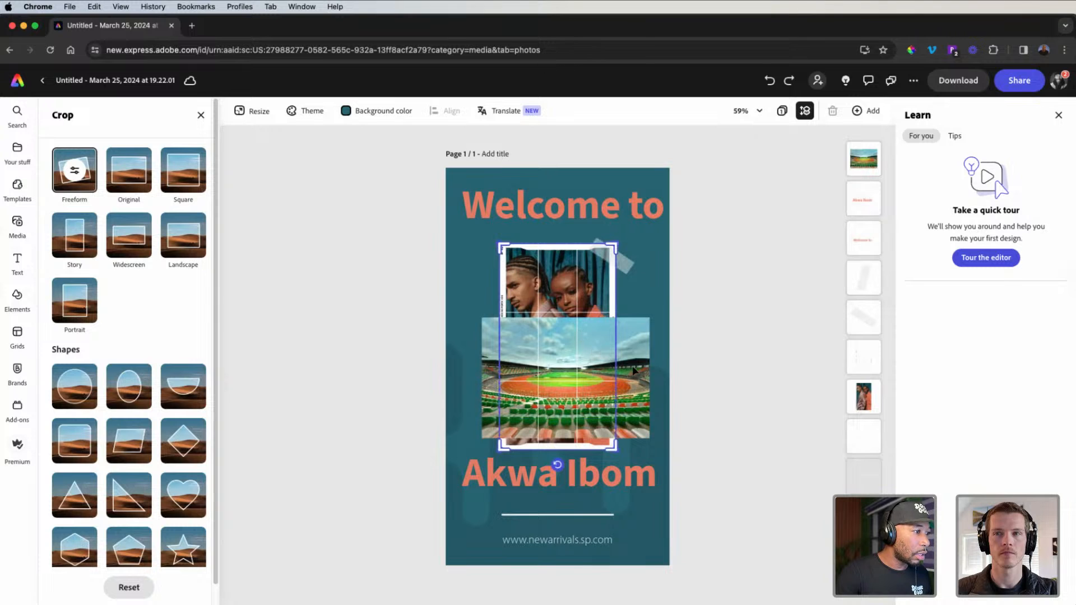
Crop the sides of the landscape stadium photo and extend its height so it covers the framed couple photo, keeping the crop centred
left_click(648, 382)
left_click_drag(569, 368, 556, 305)
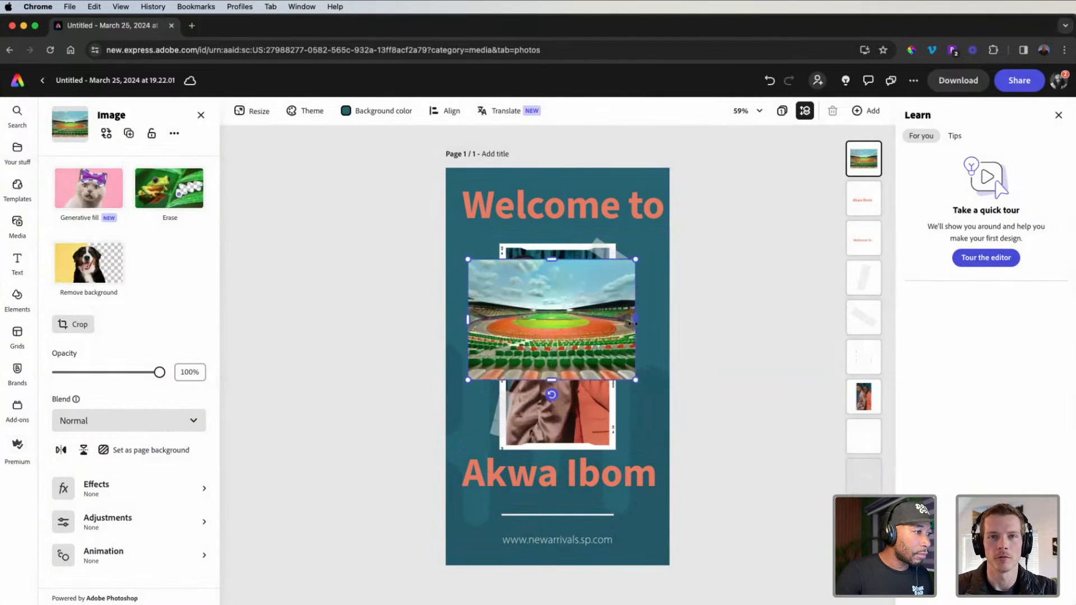
left_click_drag(634, 322, 609, 320)
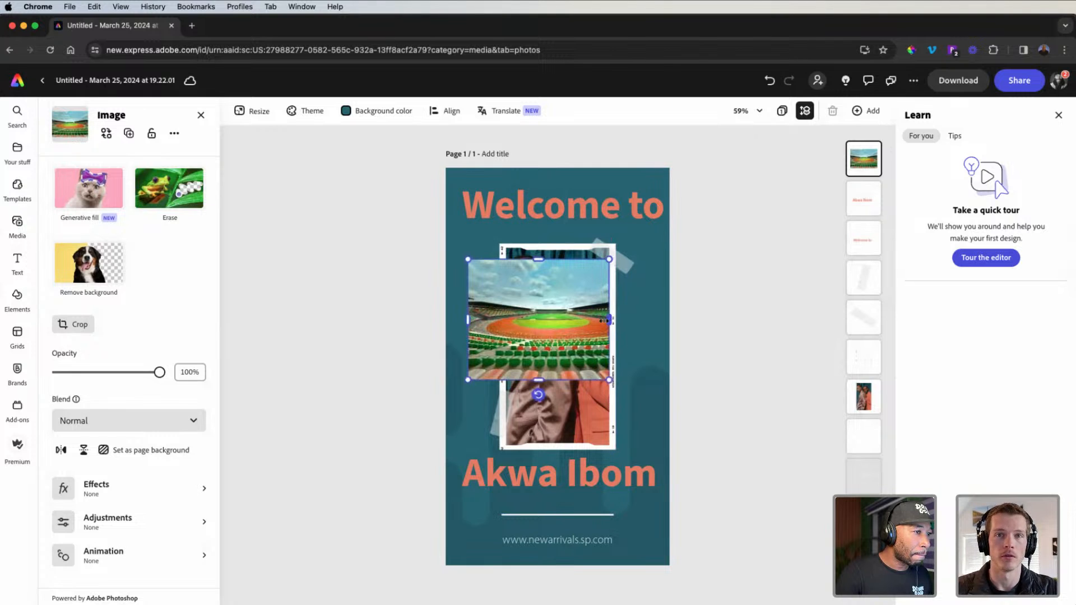
left_click_drag(469, 320, 556, 291)
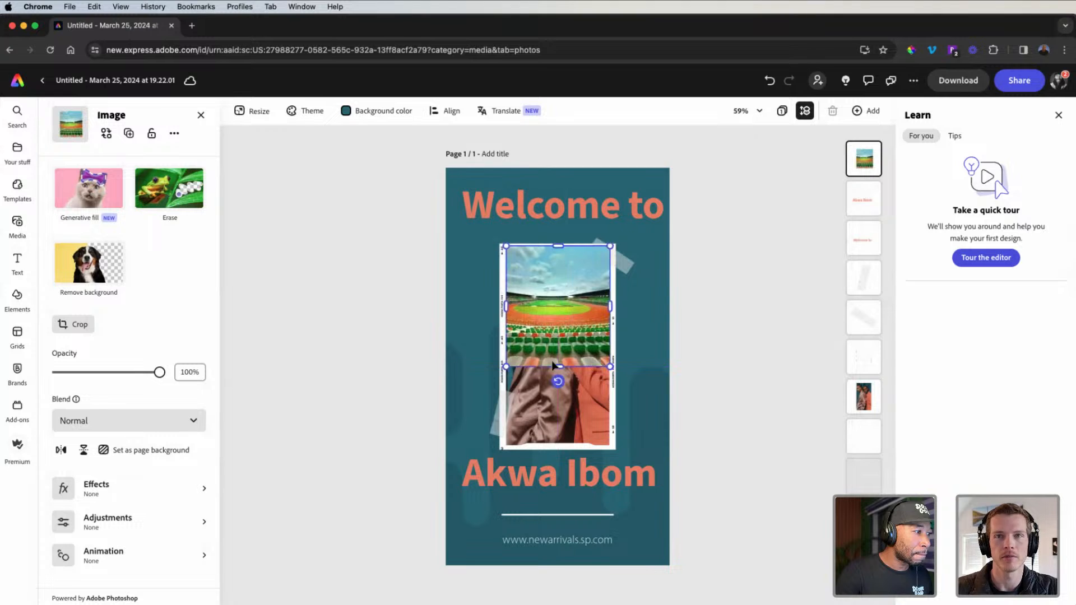
left_click_drag(557, 367, 559, 449)
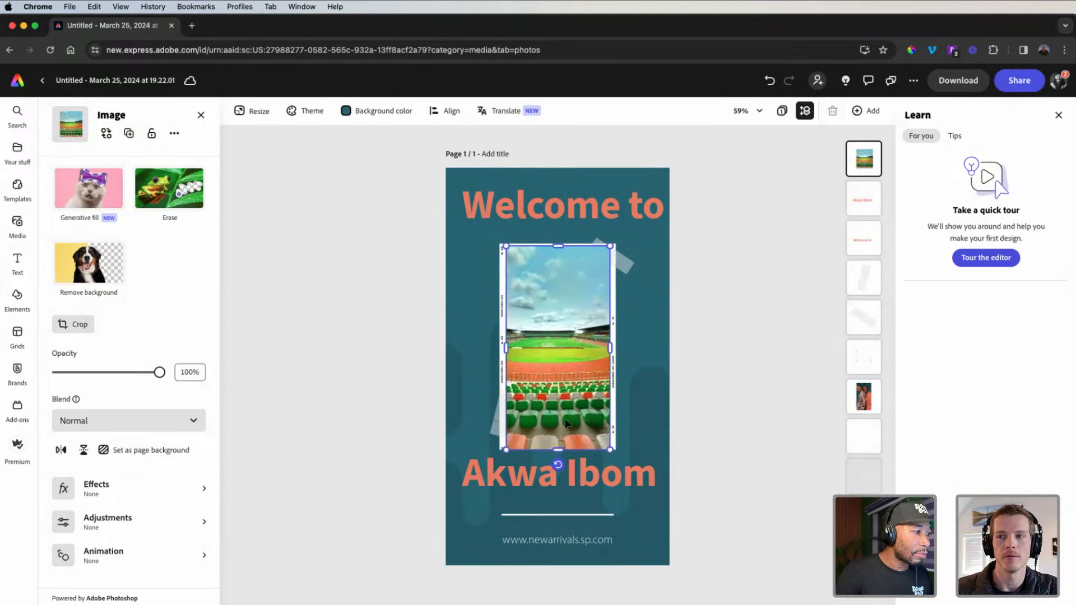
double_click(565, 368)
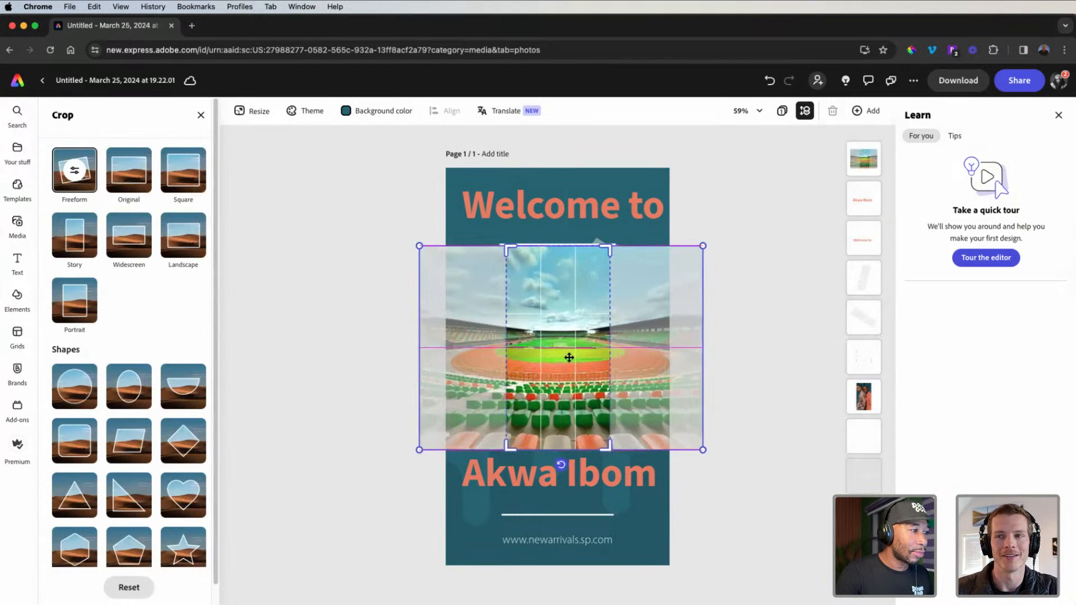
left_click(764, 346)
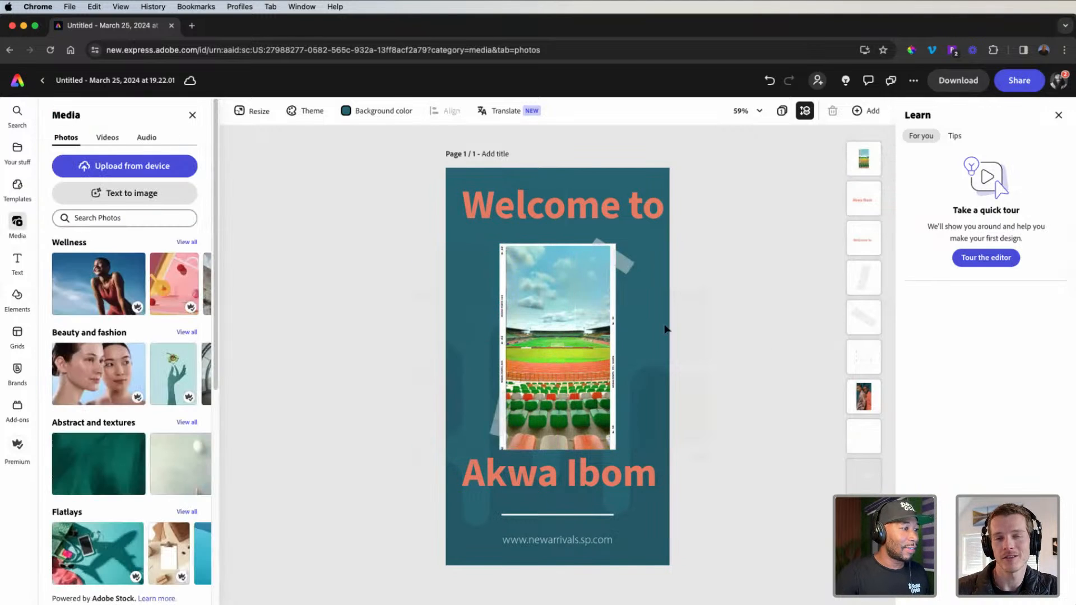
Move the landscape stadium photo directly beneath the couple photo in the layer order
left_click_drag(854, 390, 864, 159)
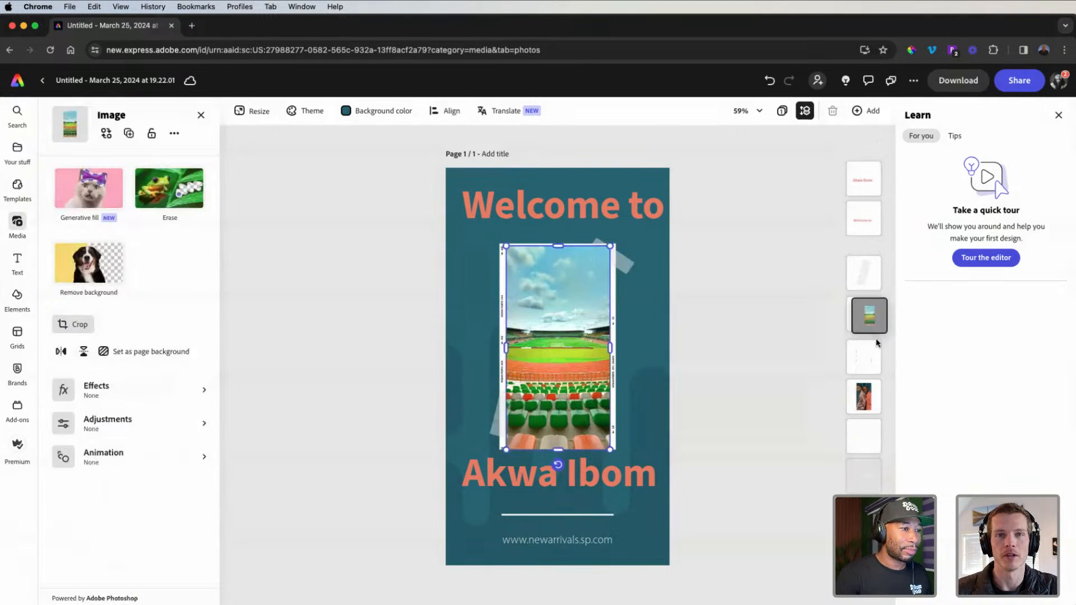
left_click_drag(869, 454, 870, 367)
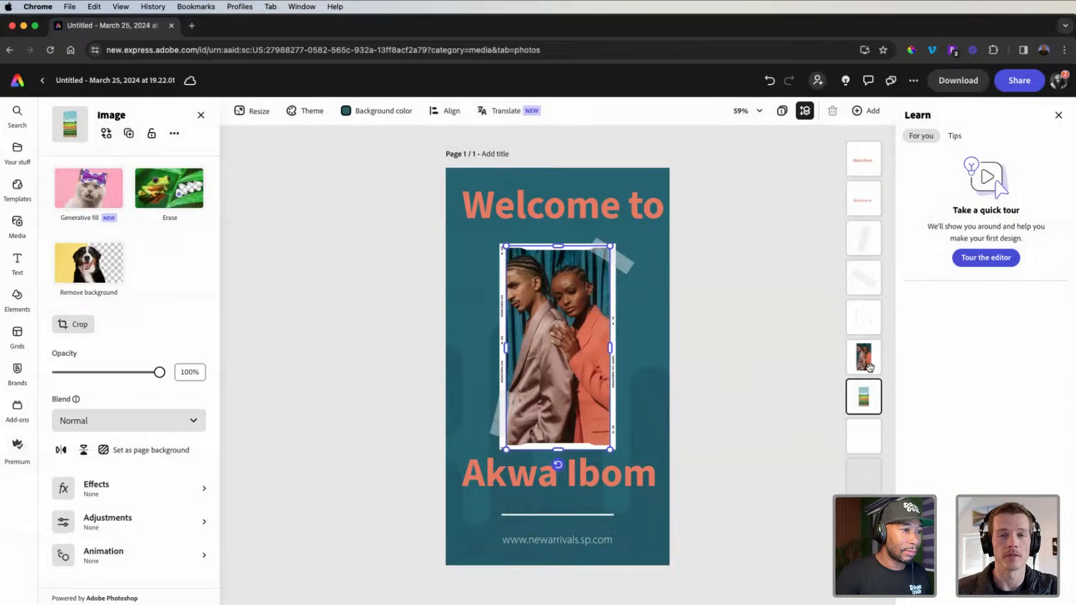
left_click(866, 365)
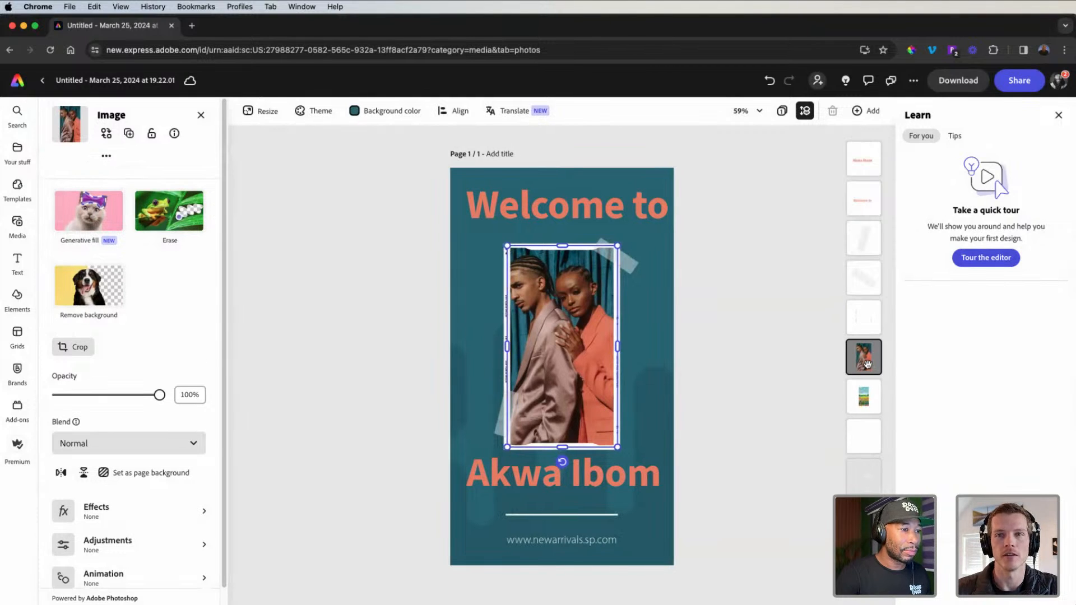
left_click(789, 492)
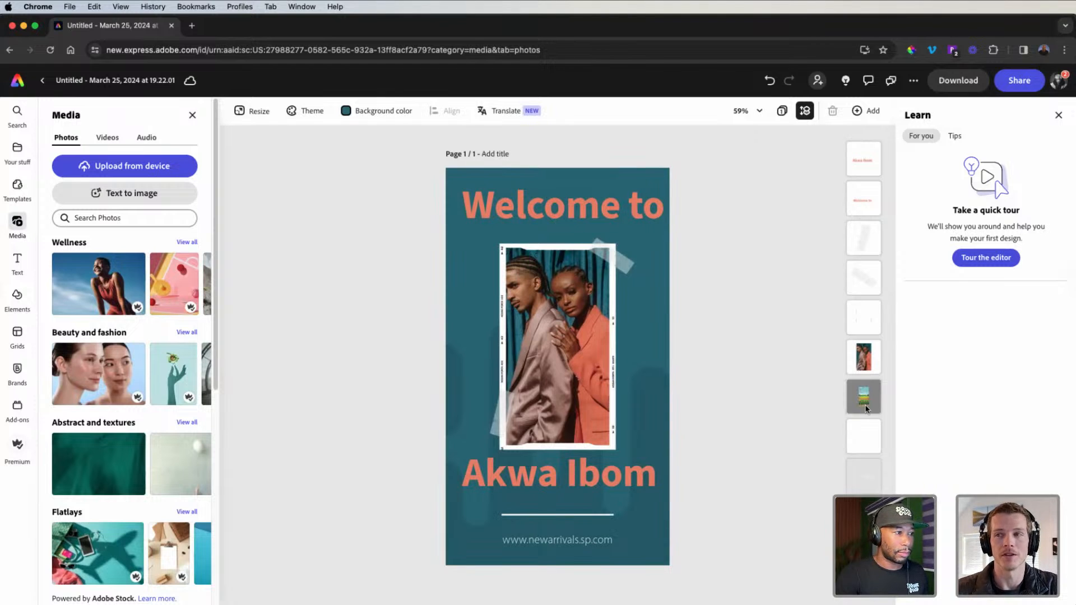
left_click(865, 362)
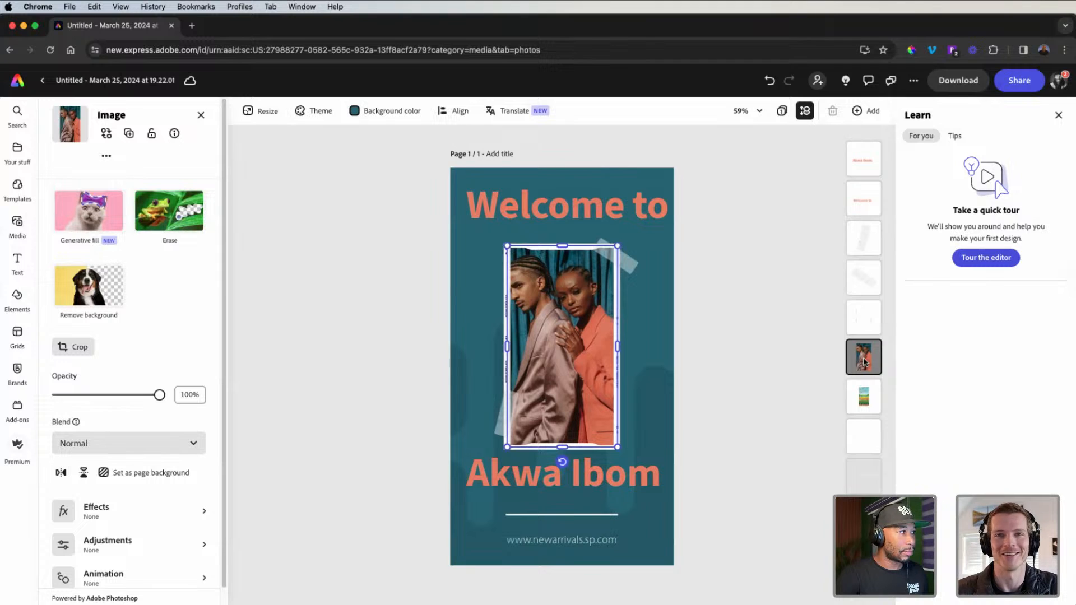
left_click(201, 115)
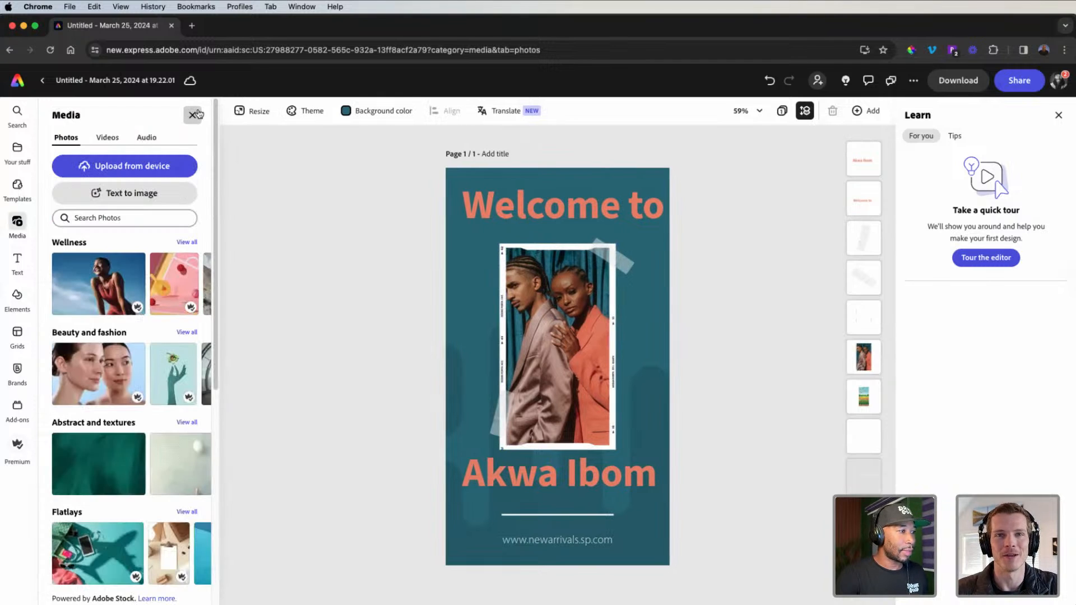
left_click(863, 357)
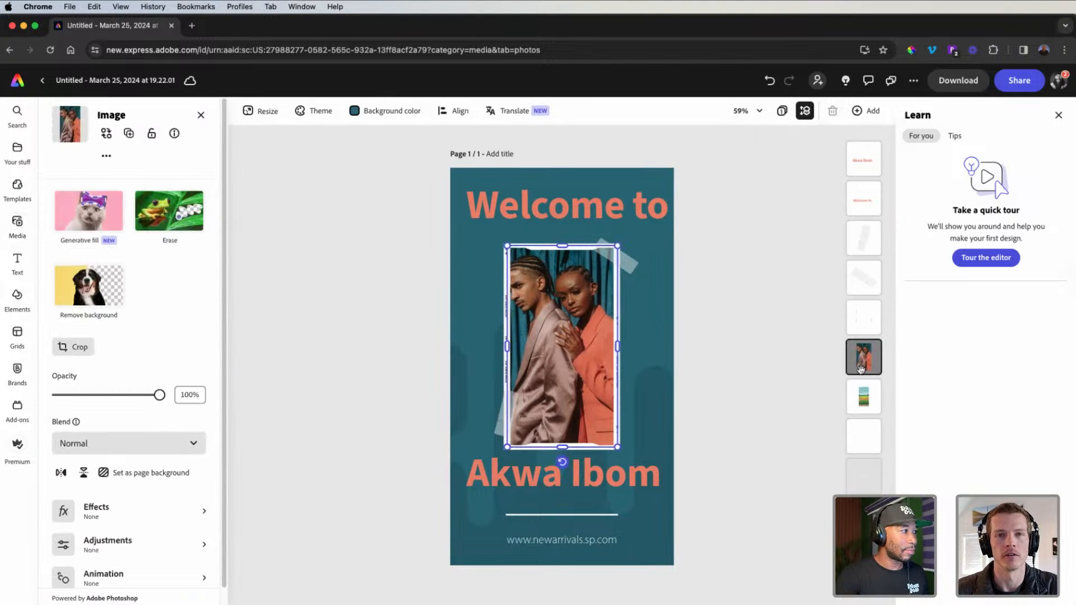
left_click(106, 133)
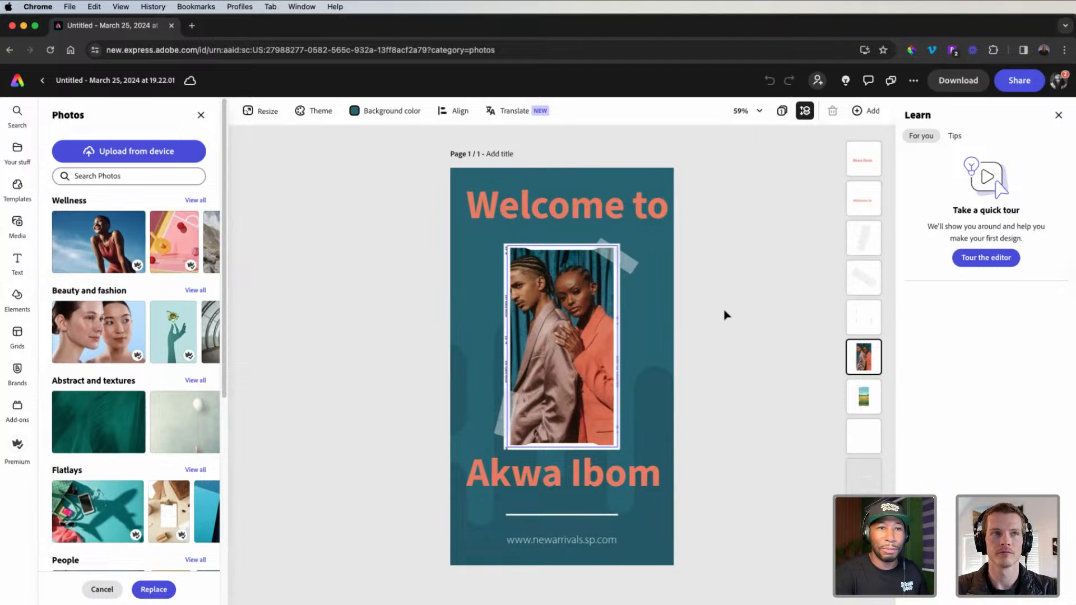
left_click(571, 329)
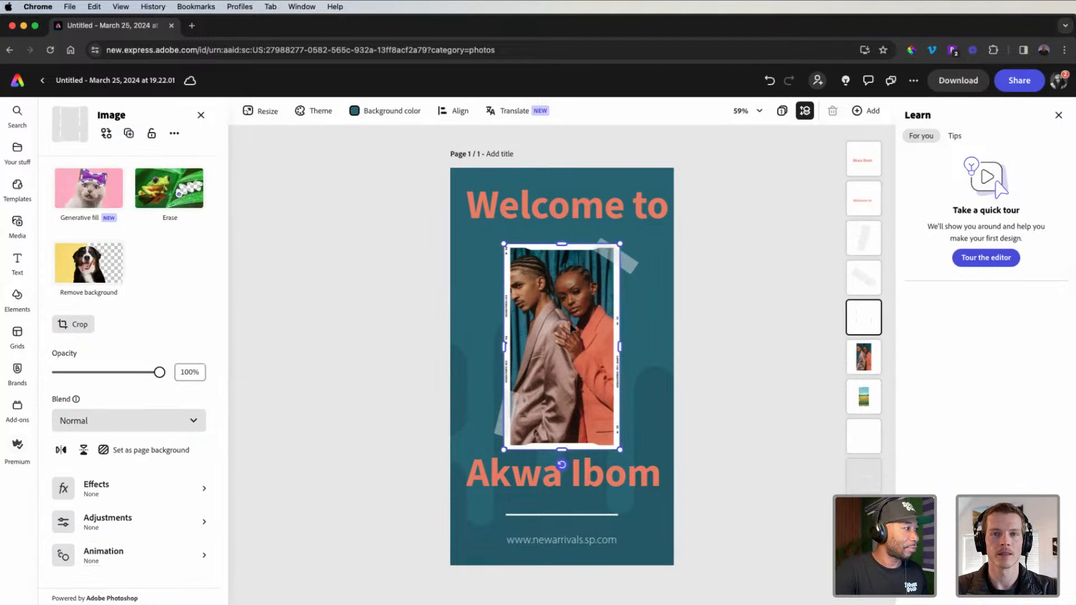
Replace the film frame overlay around the couple with the Eket Stadium photo numbered 2 from the device
left_click(106, 133)
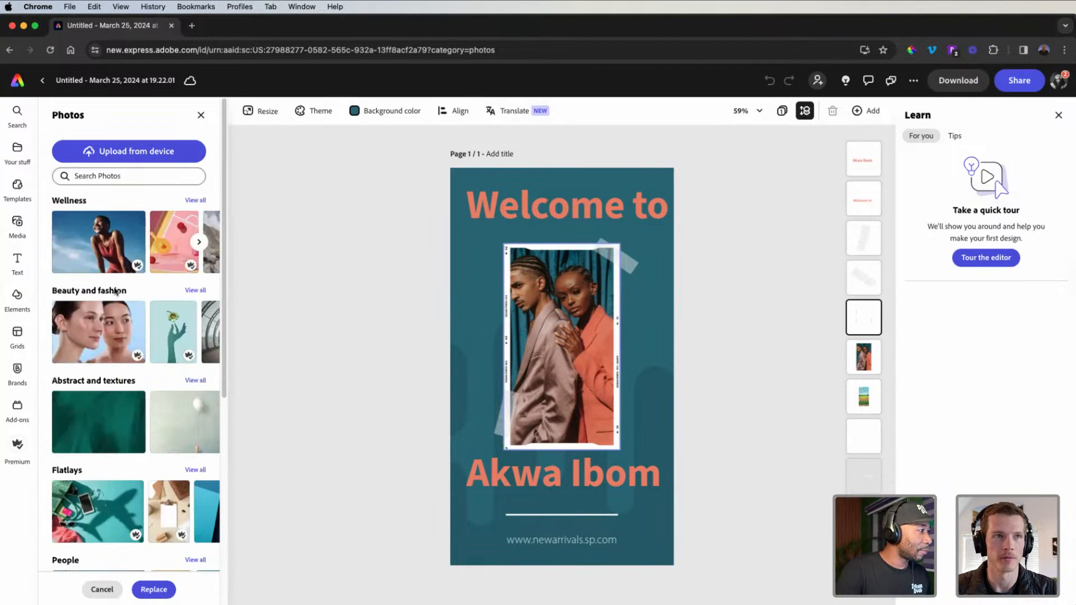
left_click(162, 160)
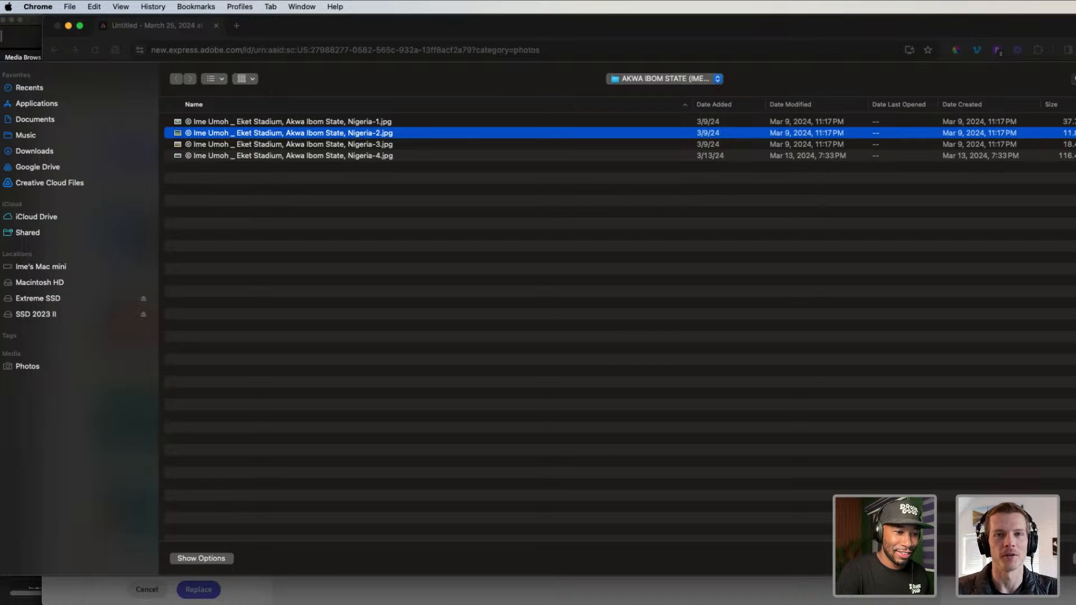
key("Return")
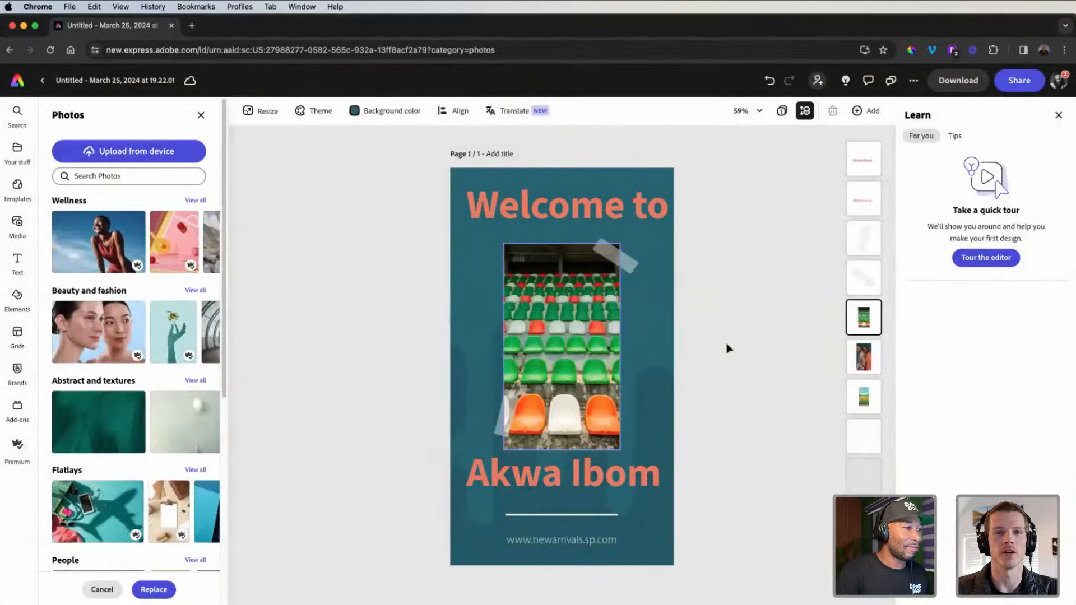
left_click(648, 349)
left_click(734, 336)
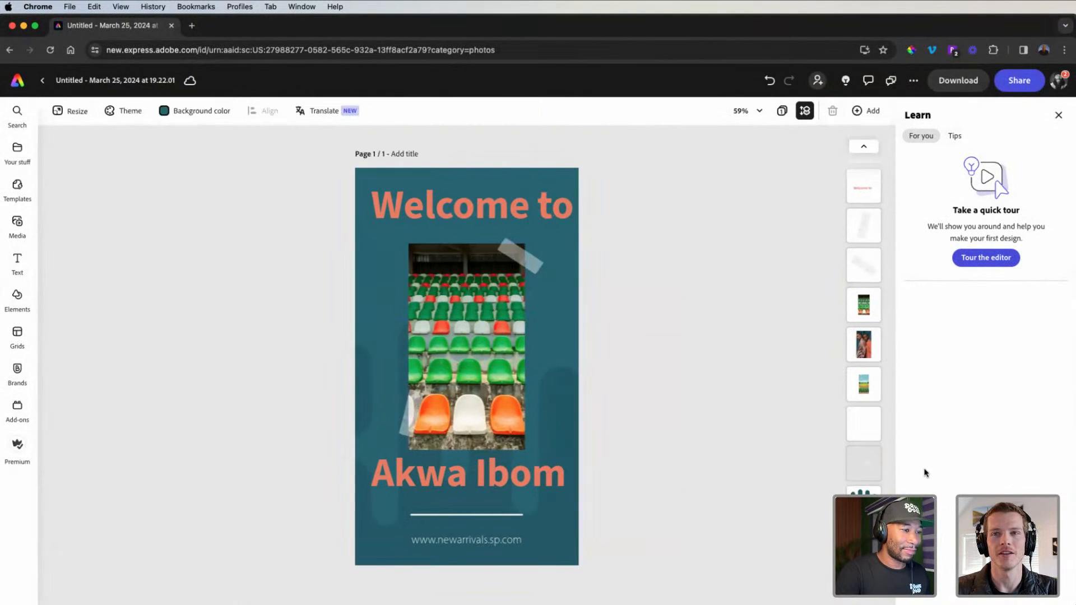
Try red and pale peach fills on the dripping background shape and set it to dark brown
left_click(558, 418)
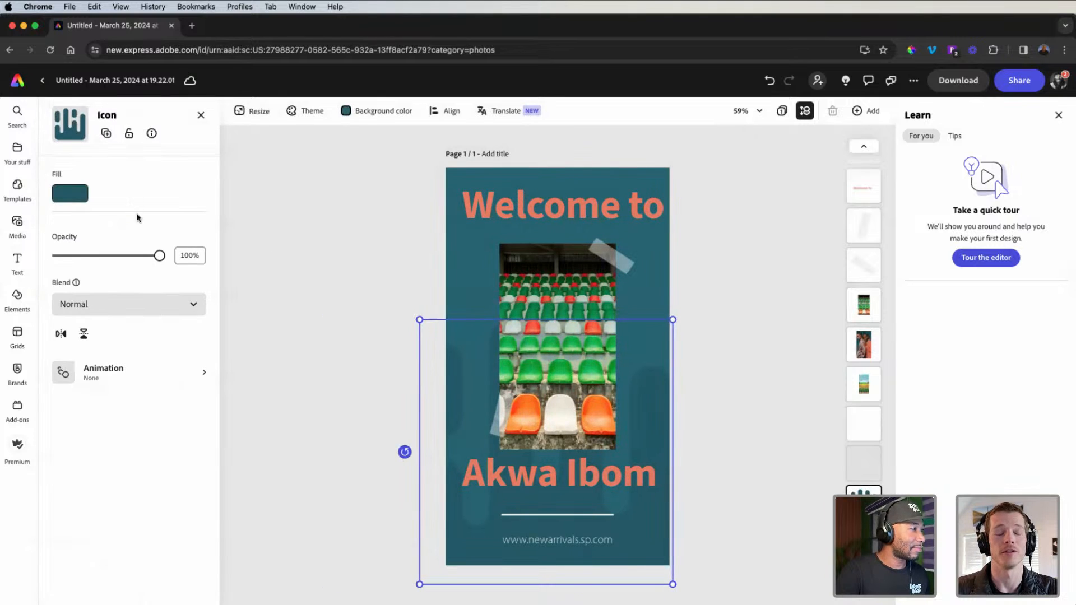
left_click(78, 200)
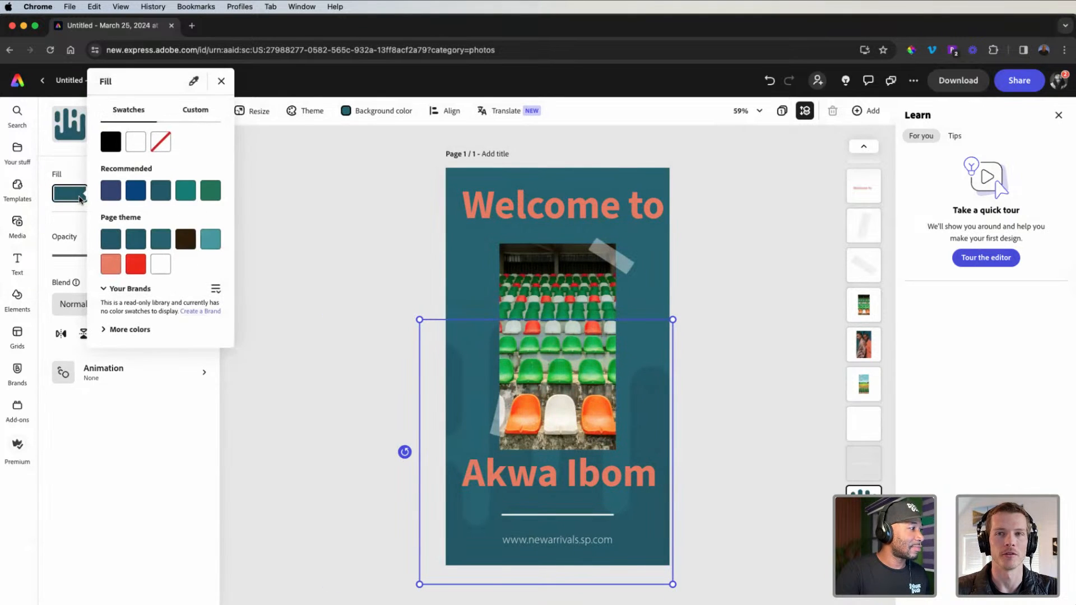
left_click(135, 266)
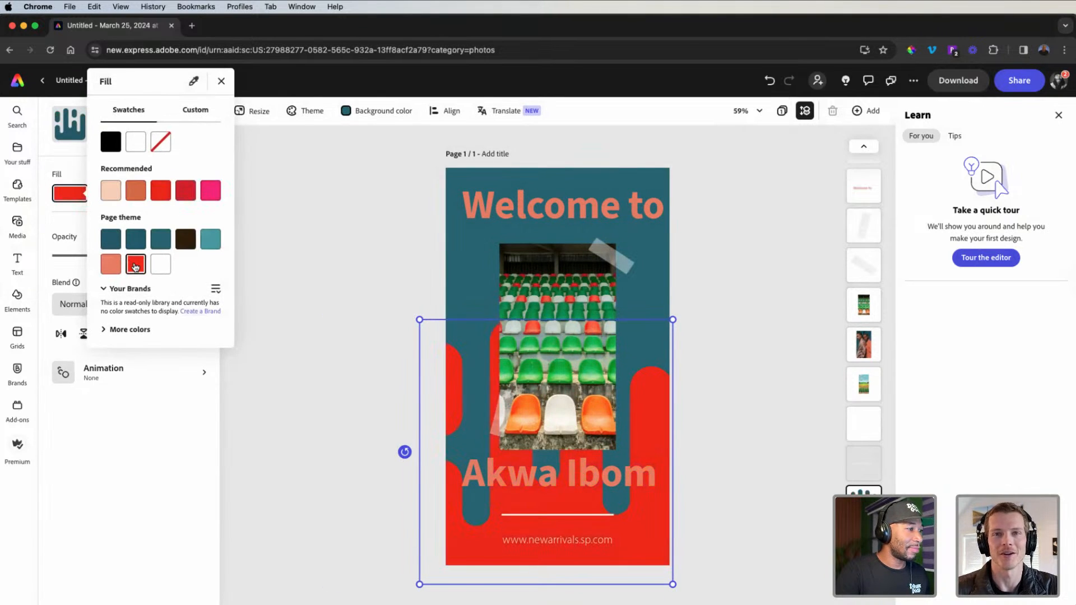
left_click(111, 190)
left_click(189, 240)
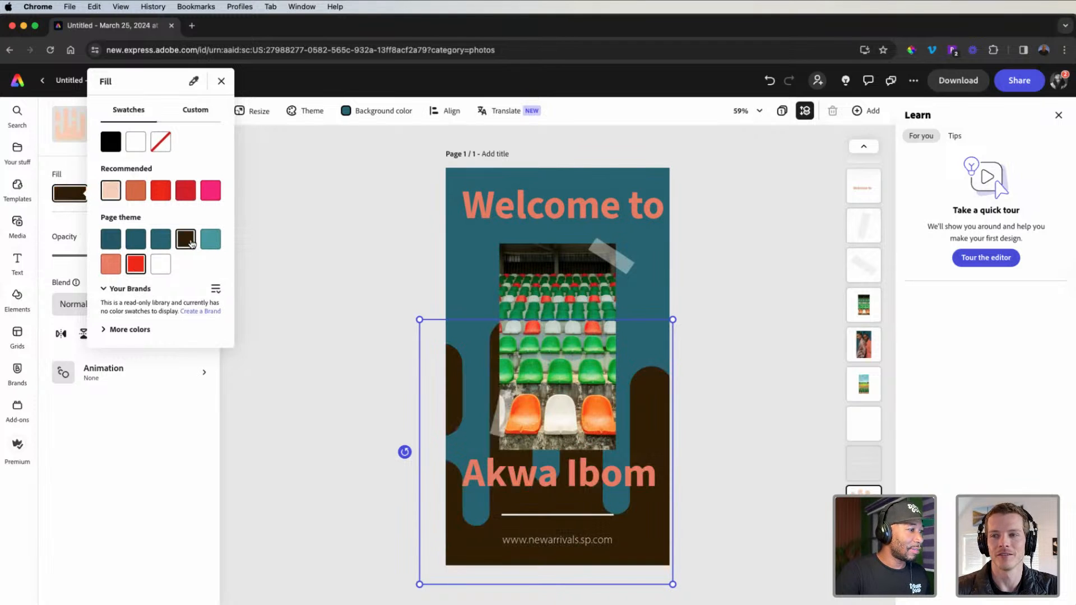
left_click(657, 537)
Delete the website address, the dripping background shape and the tape strip on the photo's upper corner
left_click(586, 536)
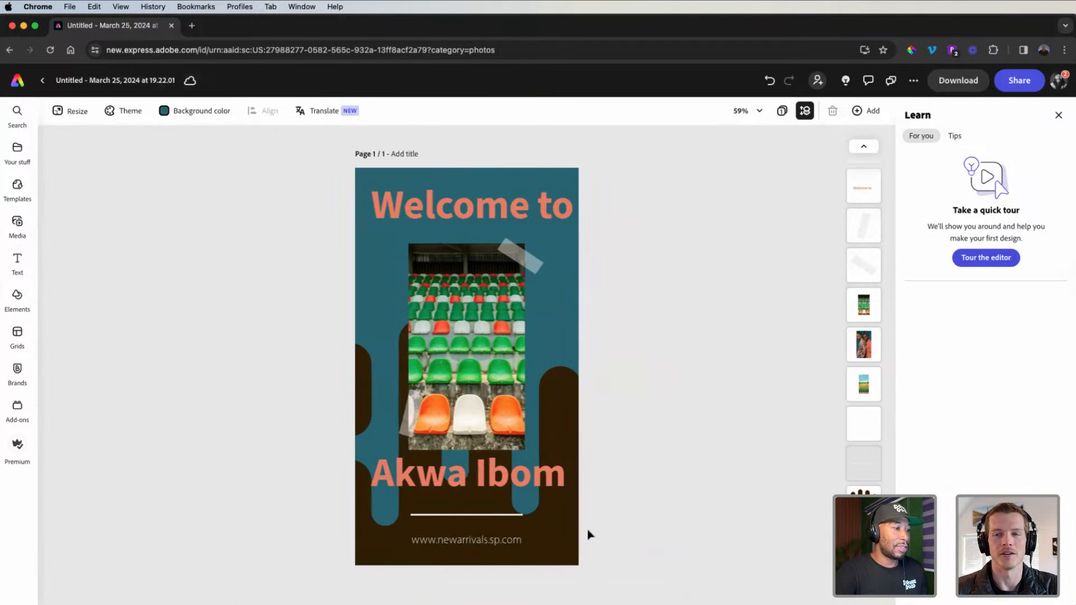
key("Delete")
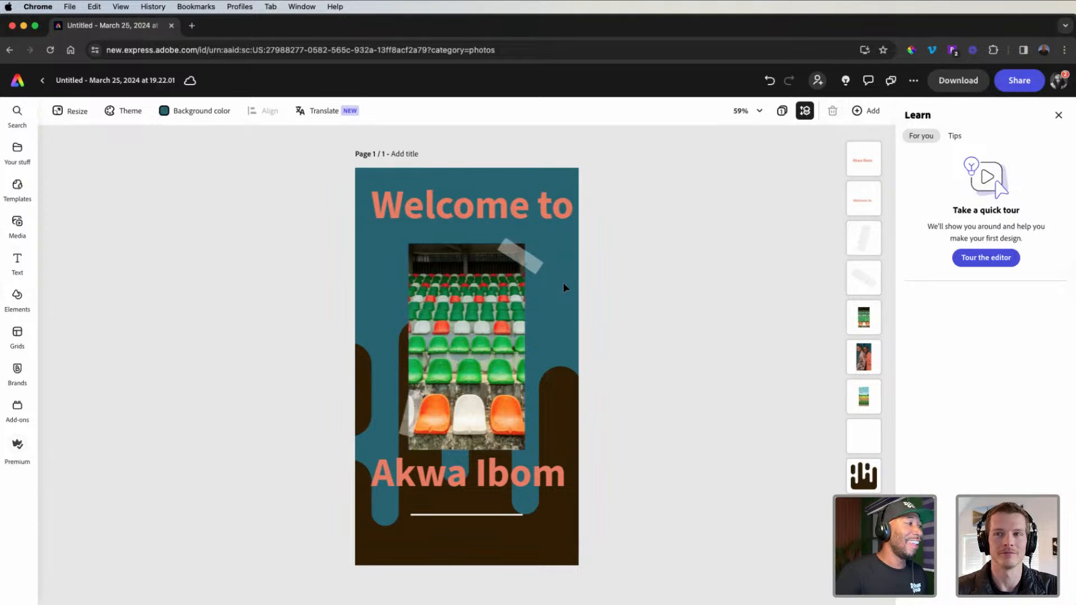
left_click(864, 476)
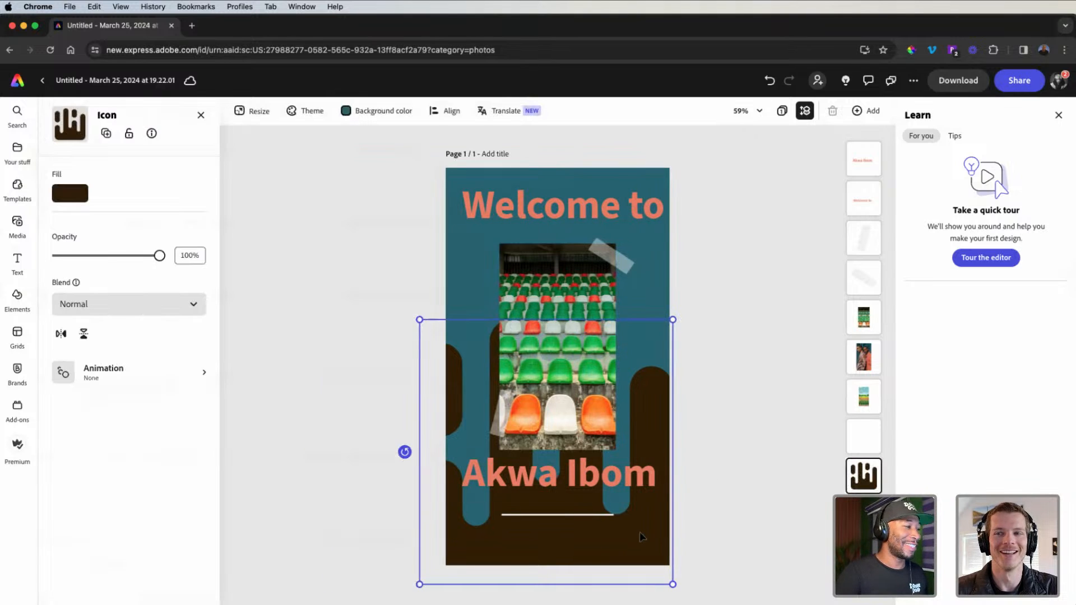
key("Delete")
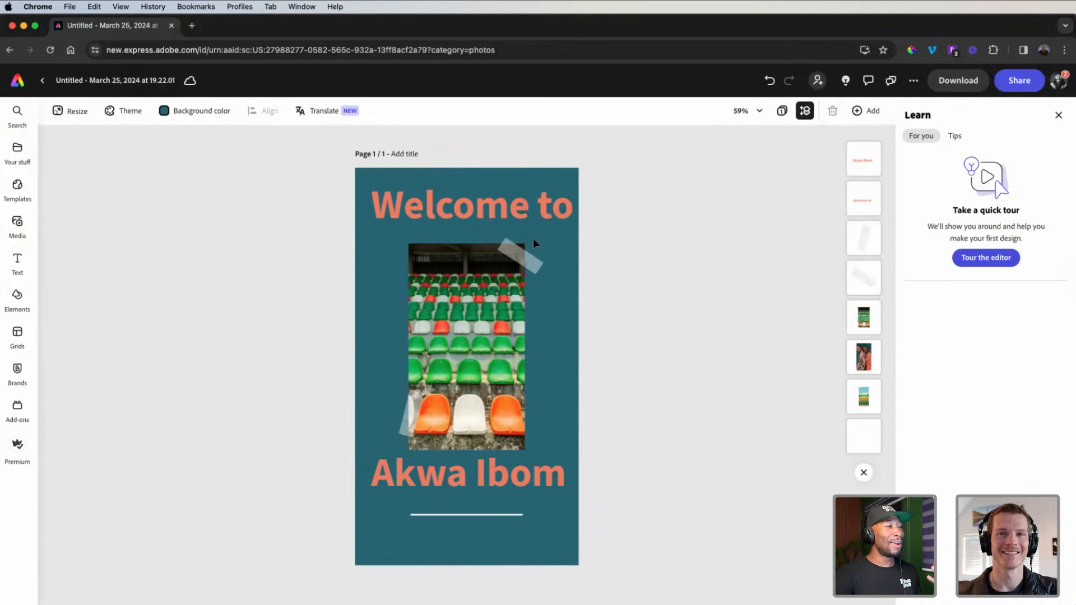
left_click(521, 259)
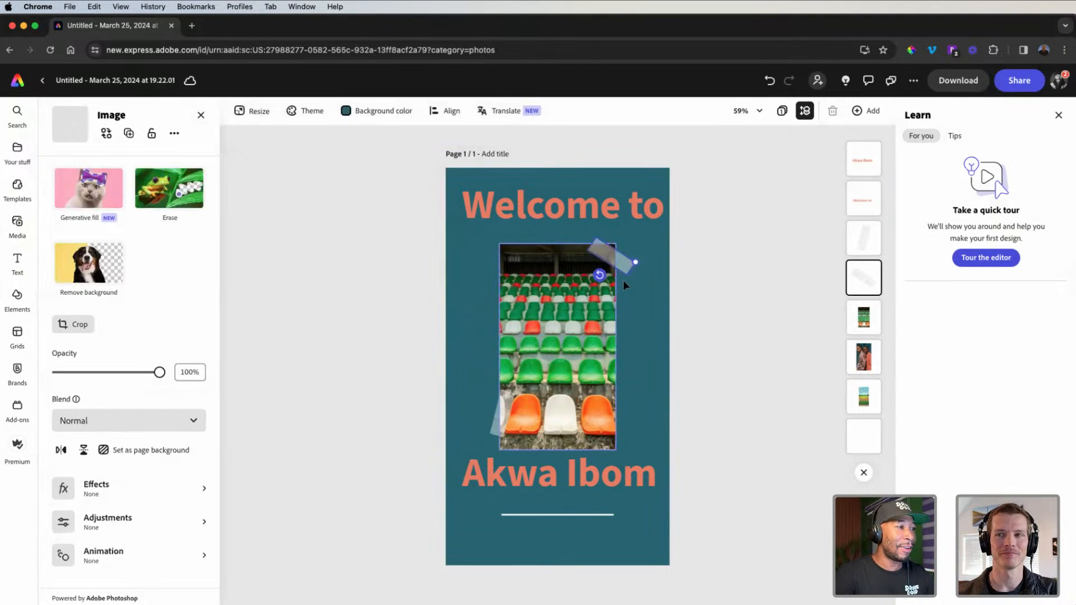
key("Delete")
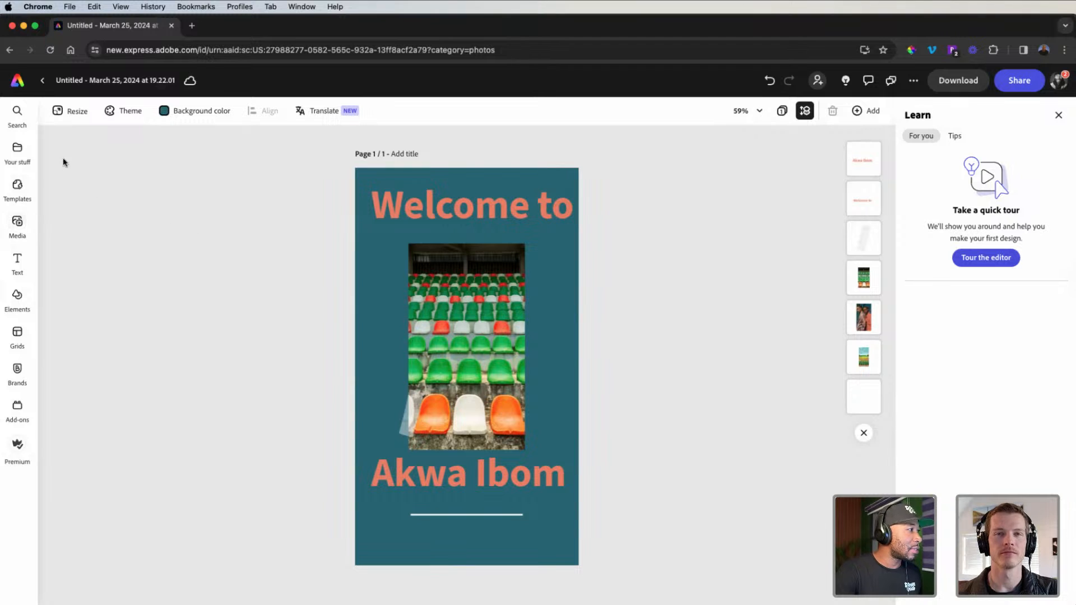
Search the design assets for "bar", place the toasting beer glasses on the stadium seating photo and move them down over the Akwa Ibom title
left_click(17, 151)
left_click(17, 296)
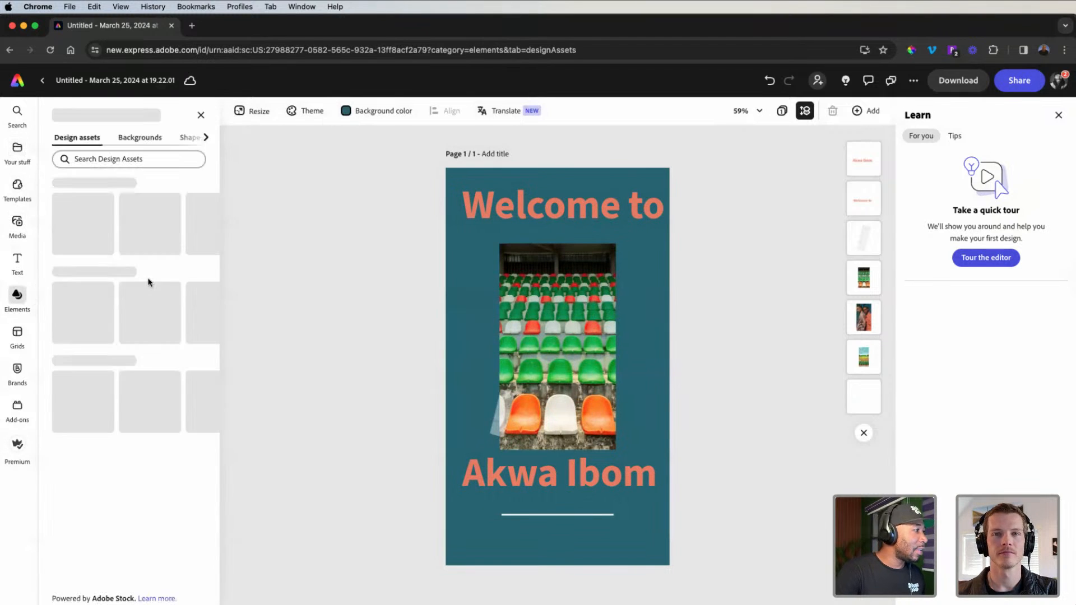
left_click(132, 163)
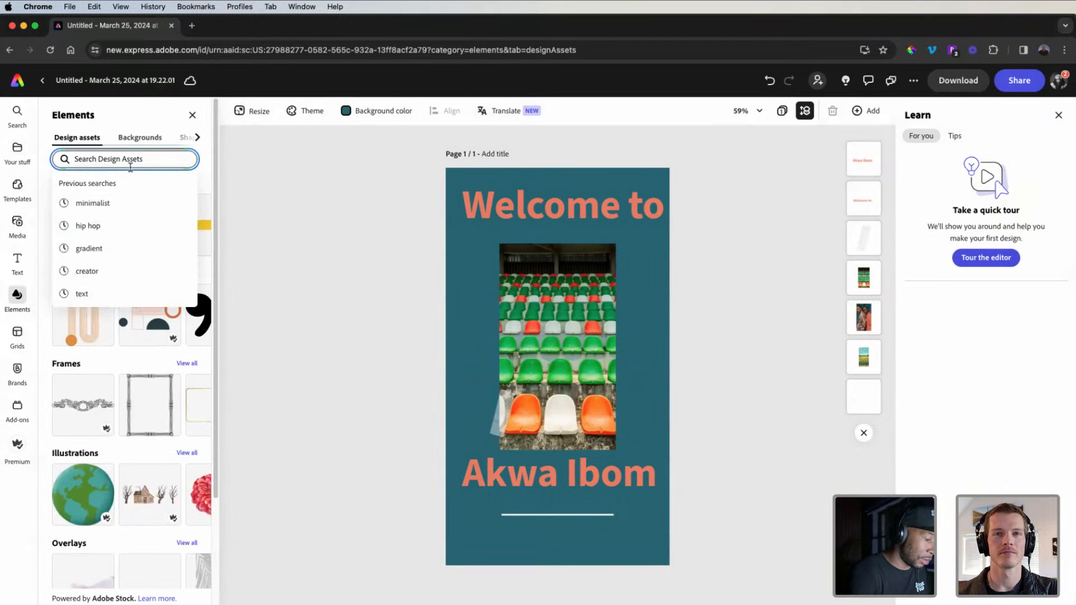
type("bar")
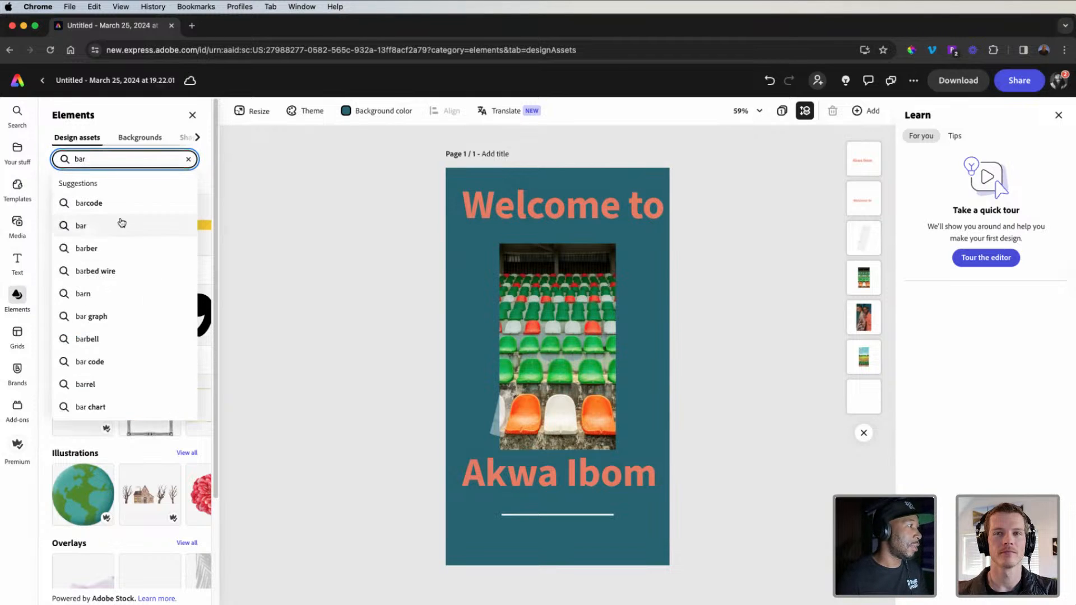
left_click(127, 226)
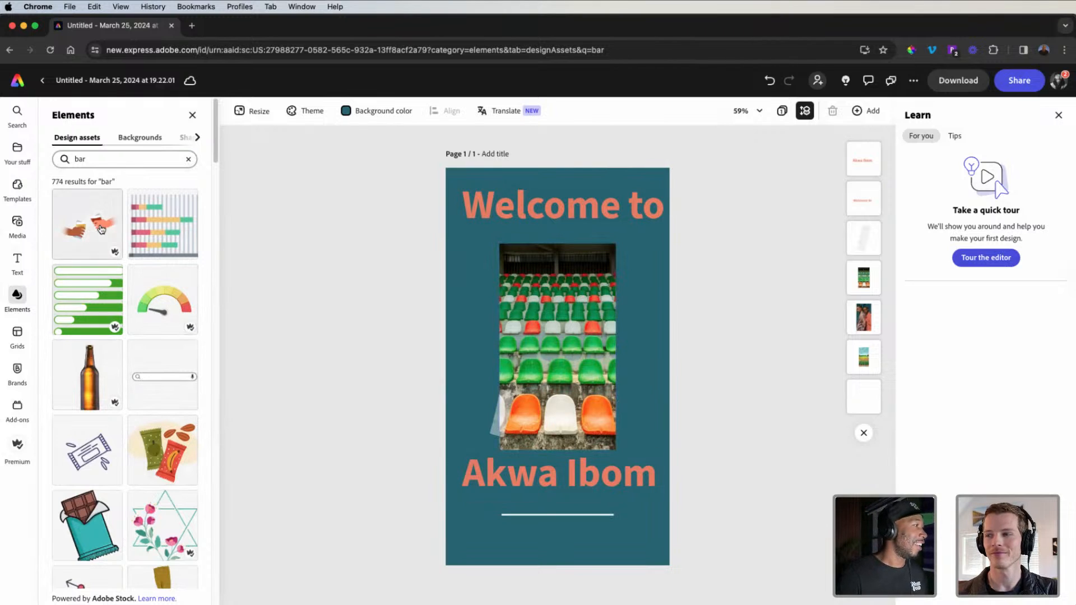
left_click_drag(106, 231, 567, 435)
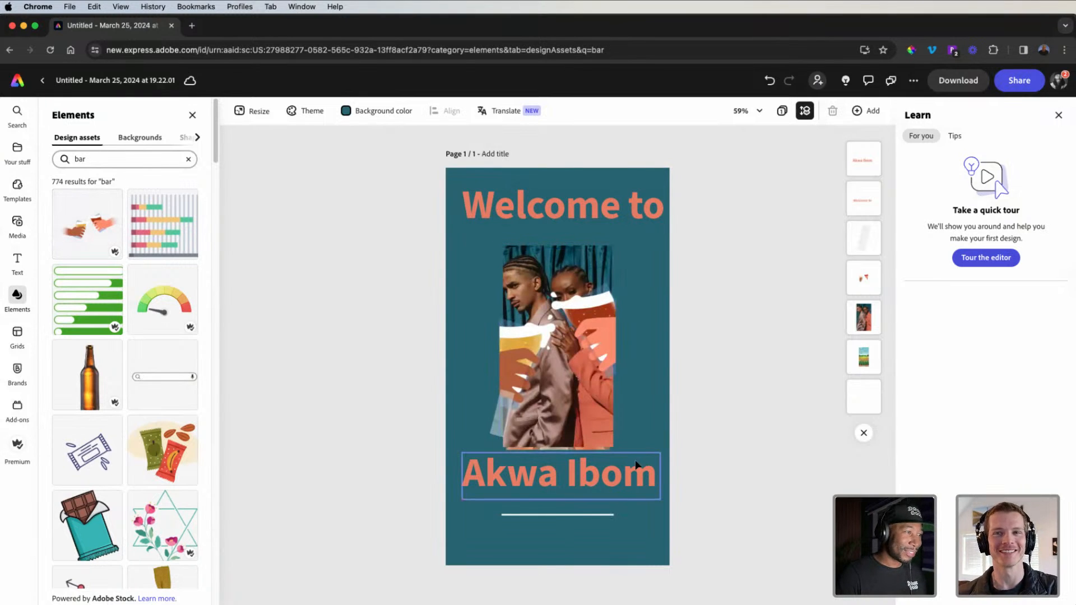
left_click_drag(546, 339, 542, 497)
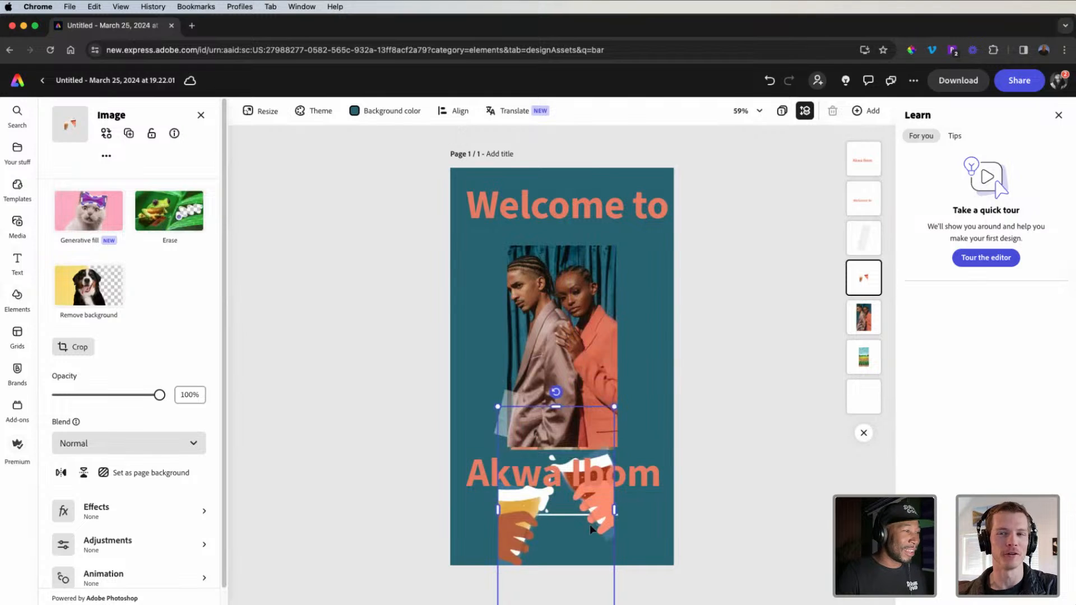
Delete the toasting beer glasses and place the search bar graphic over the white line beneath the Akwa Ibom title
key("Delete")
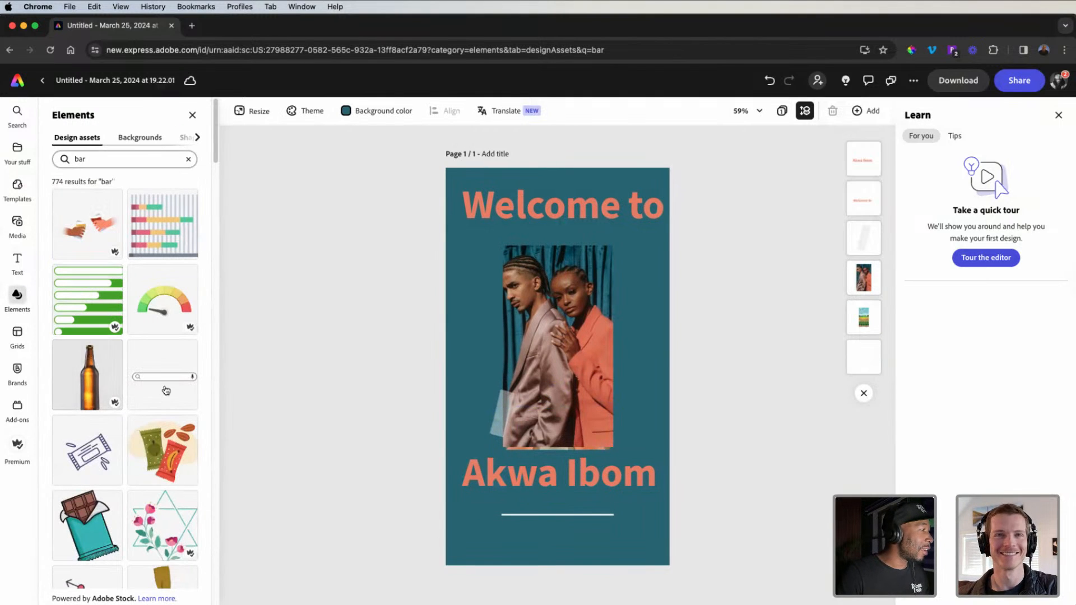
left_click_drag(166, 387, 550, 516)
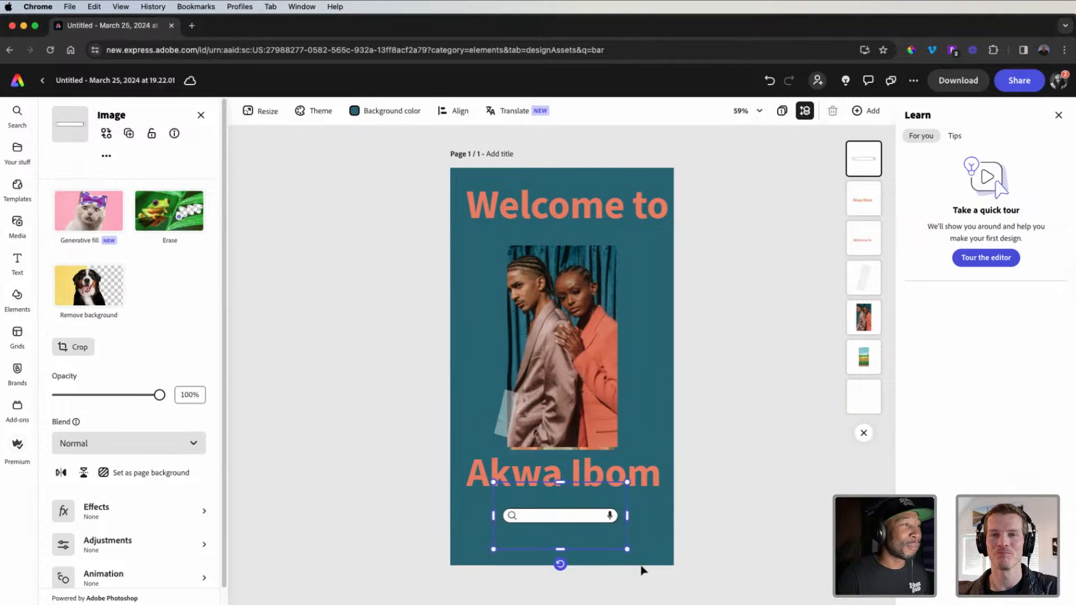
left_click(700, 539)
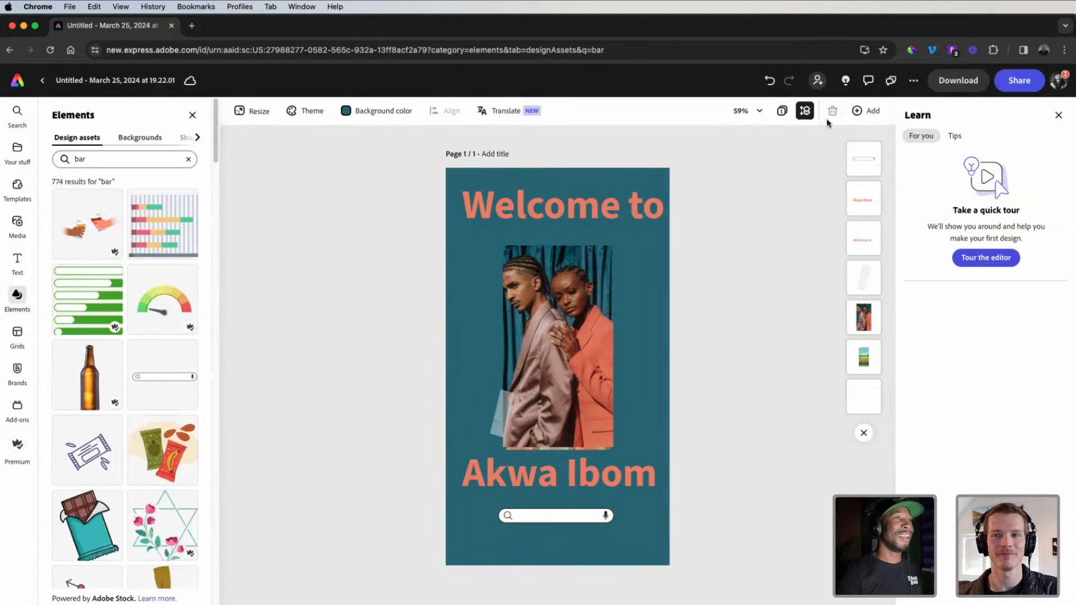
Start downloading the design as a PNG and choose the Desktop folder on Macintosh HD as the save location
left_click(959, 80)
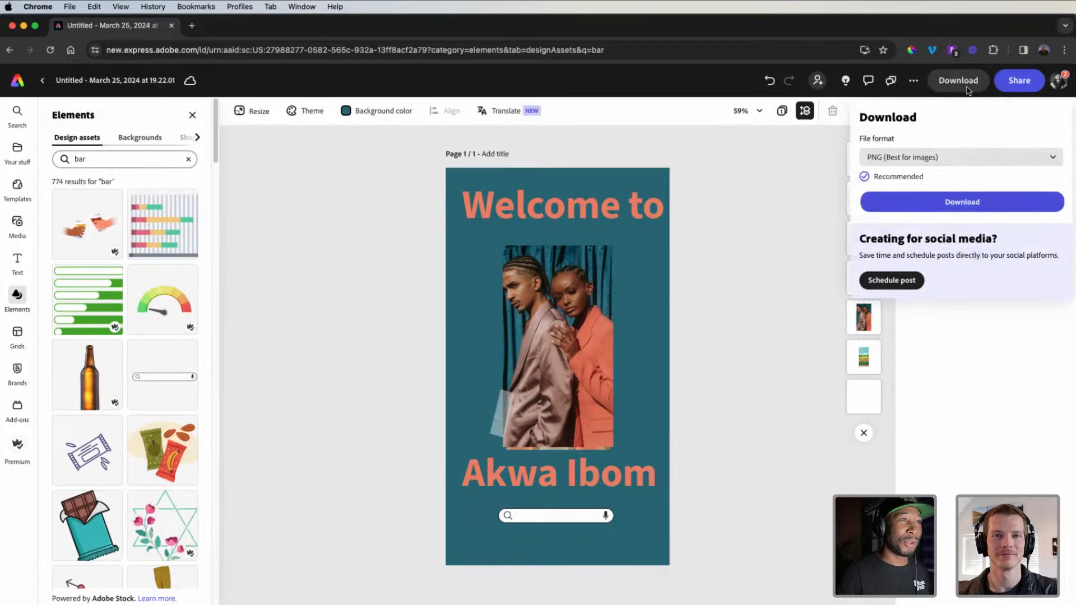
left_click(962, 203)
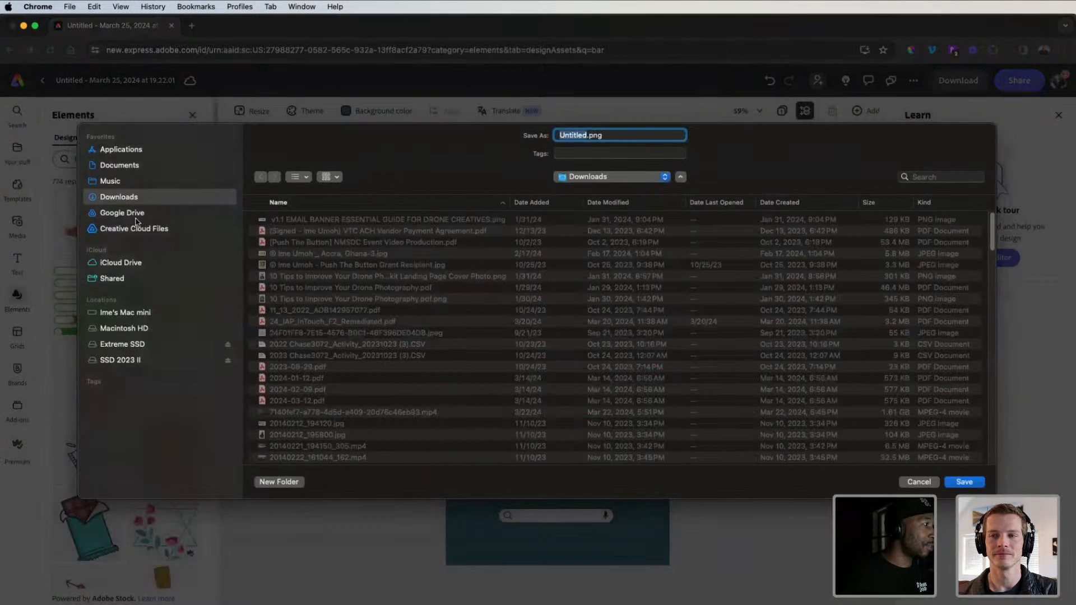
left_click(135, 229)
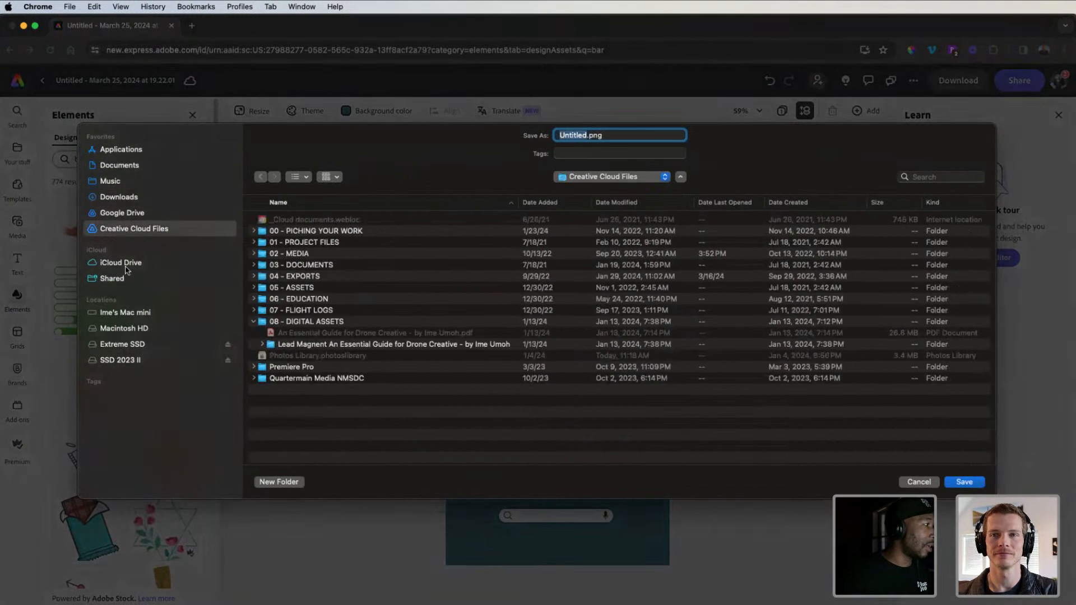
left_click(123, 327)
double_click(280, 254)
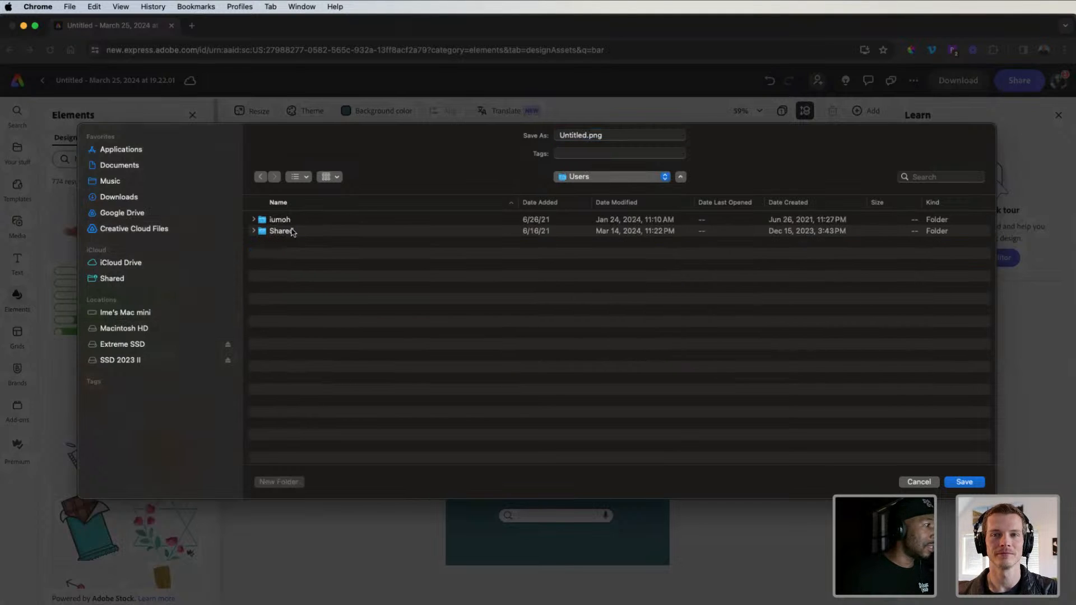
double_click(286, 219)
double_click(303, 242)
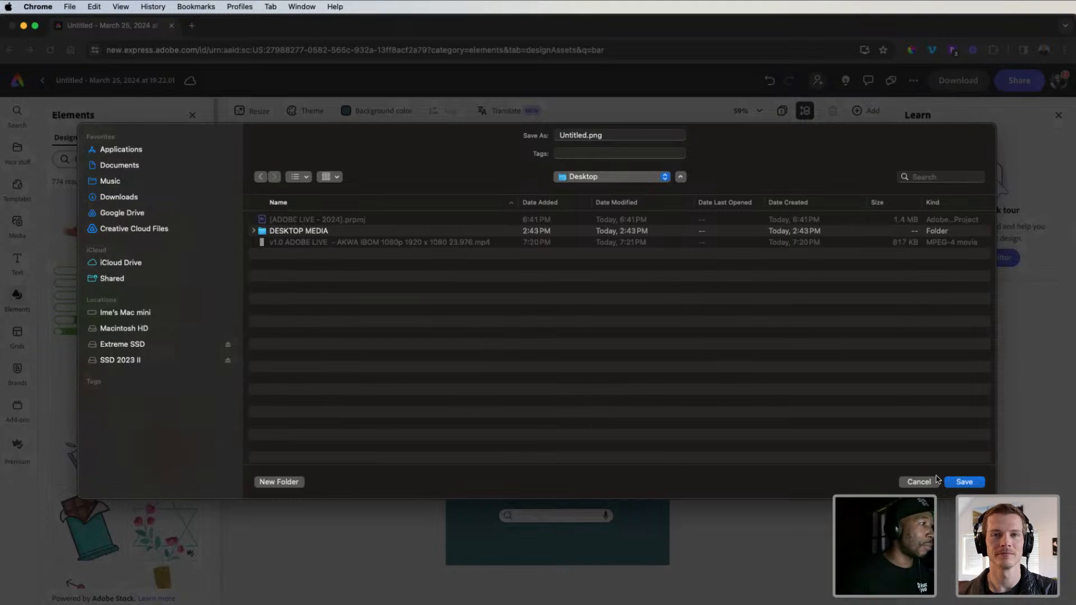
Name the file "AAkwa Ibom Cover.png" and save it to the Desktop
left_click_drag(588, 135, 521, 135)
type("Ak")
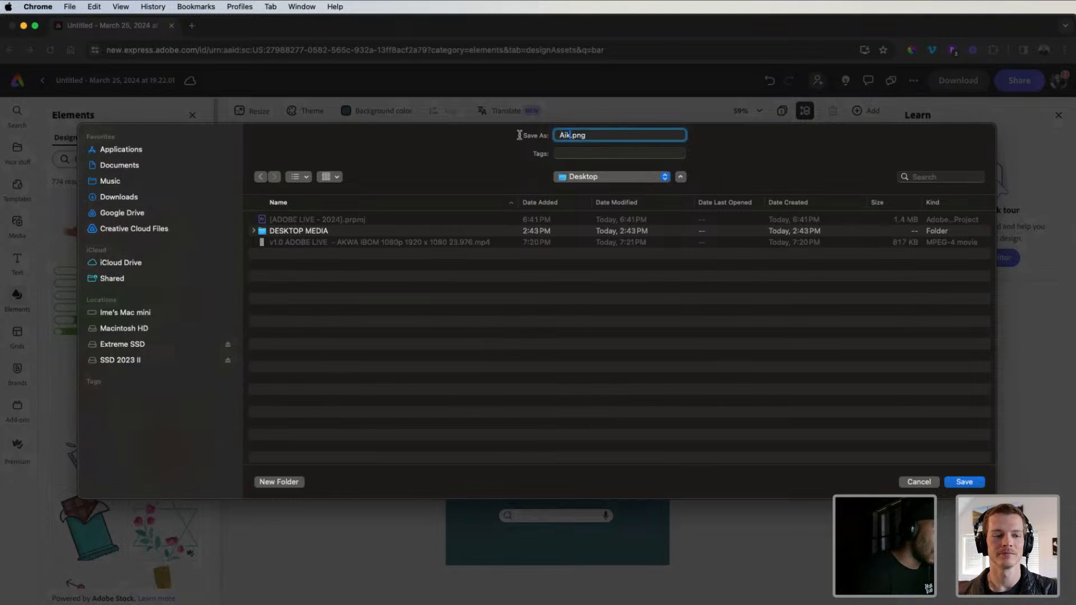
key("BackSpace")
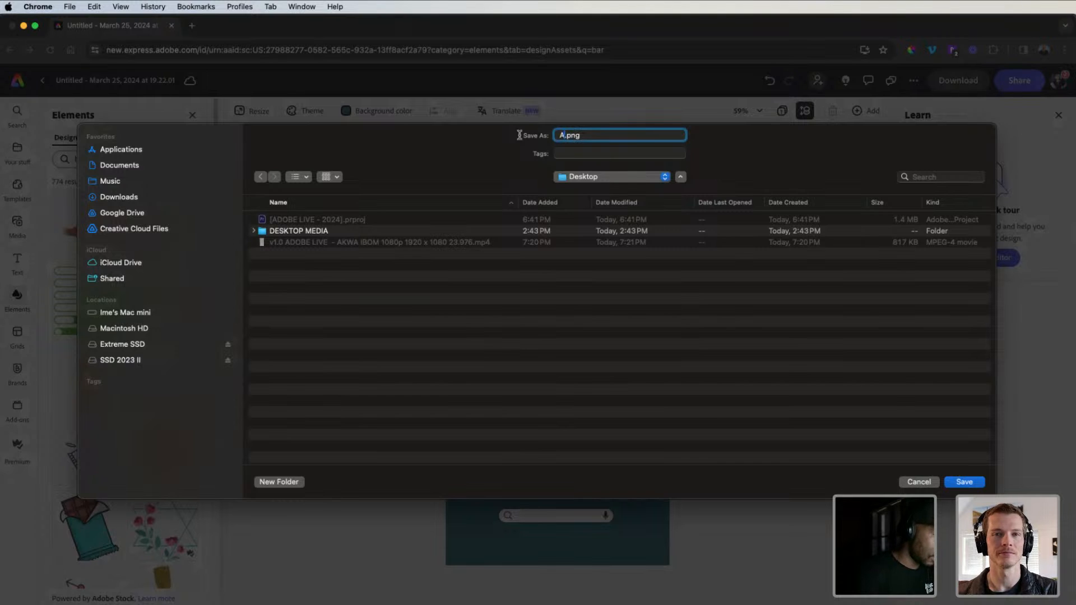
type("Akwa Ibom Cover")
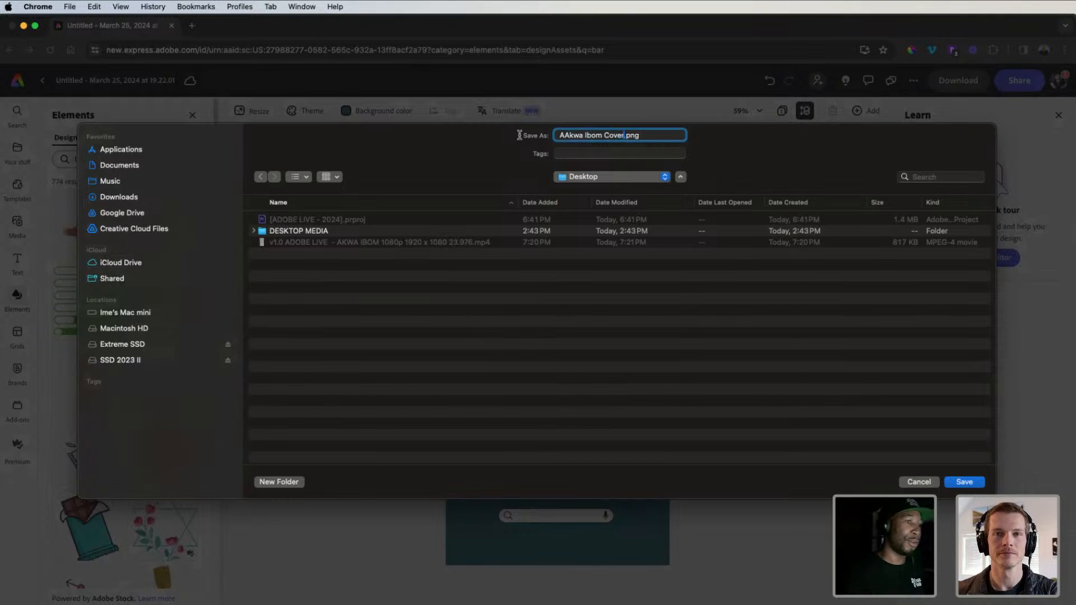
key("Return")
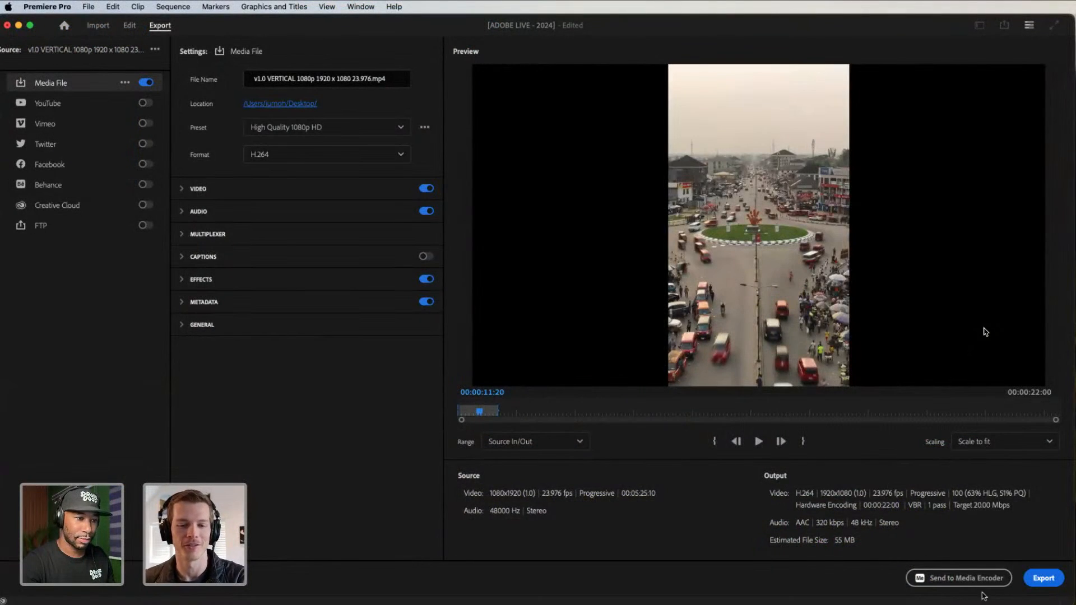
Send the v1.0 VERTICAL 1080p sequence from Premiere Pro to the encoding queue and switch to Media Encoder
left_click(982, 583)
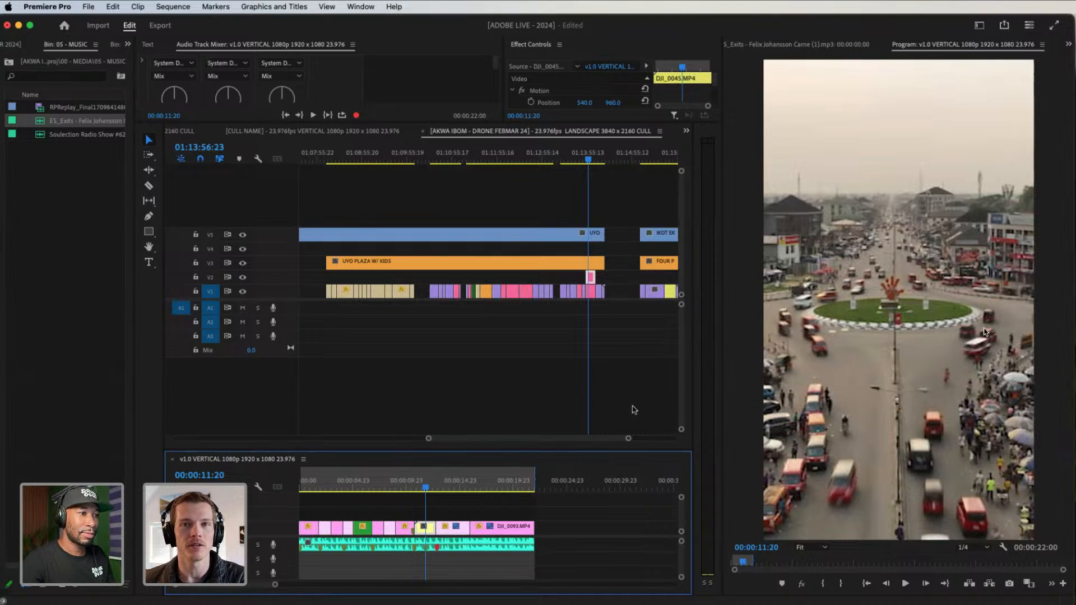
key("super+Tab")
key("super+Tab")
key("super+Tab")
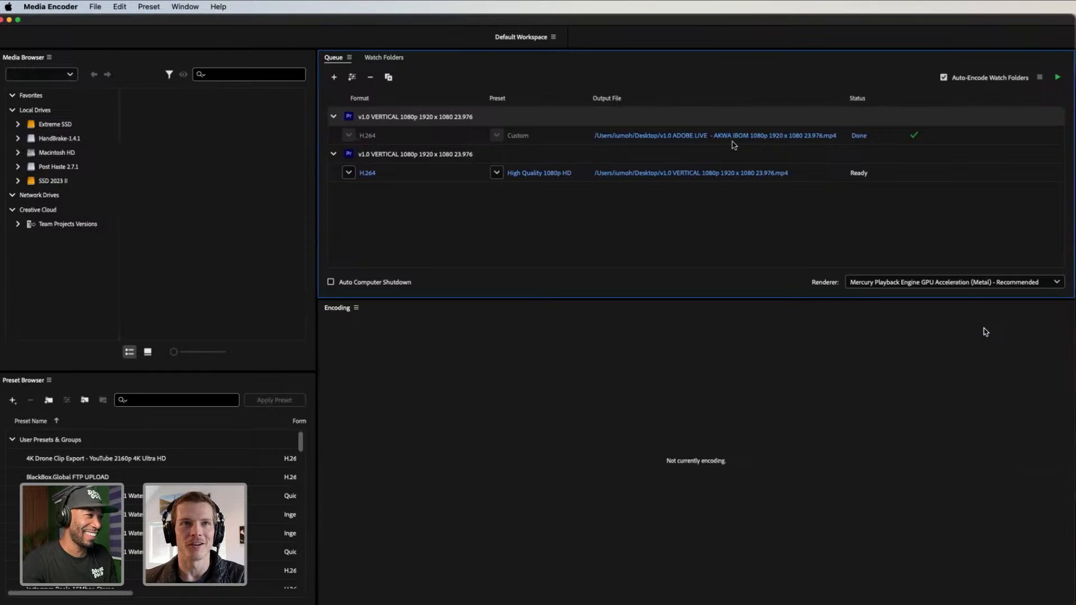
Remove the finished ADOBE LIVE - AKWA IBOM job from the encoding queue
left_click(948, 138)
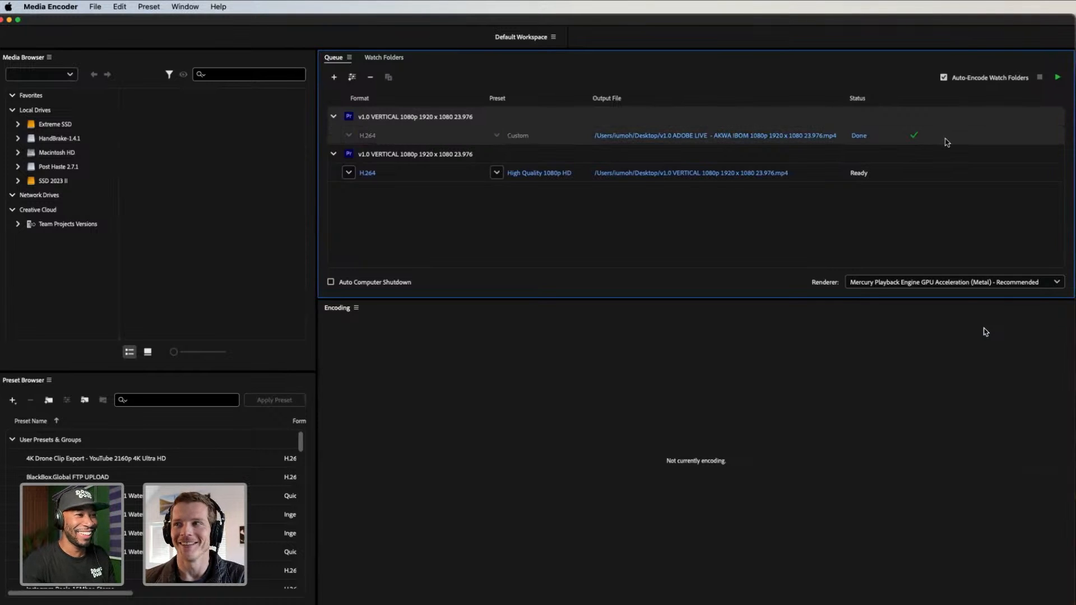
right_click(948, 142)
left_click(998, 268)
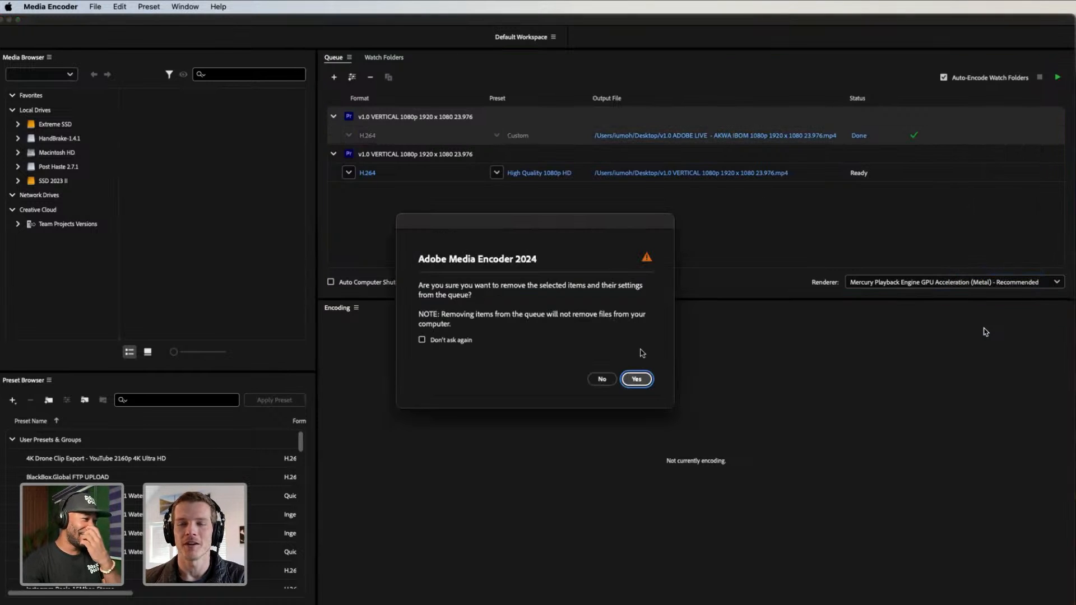
left_click(636, 379)
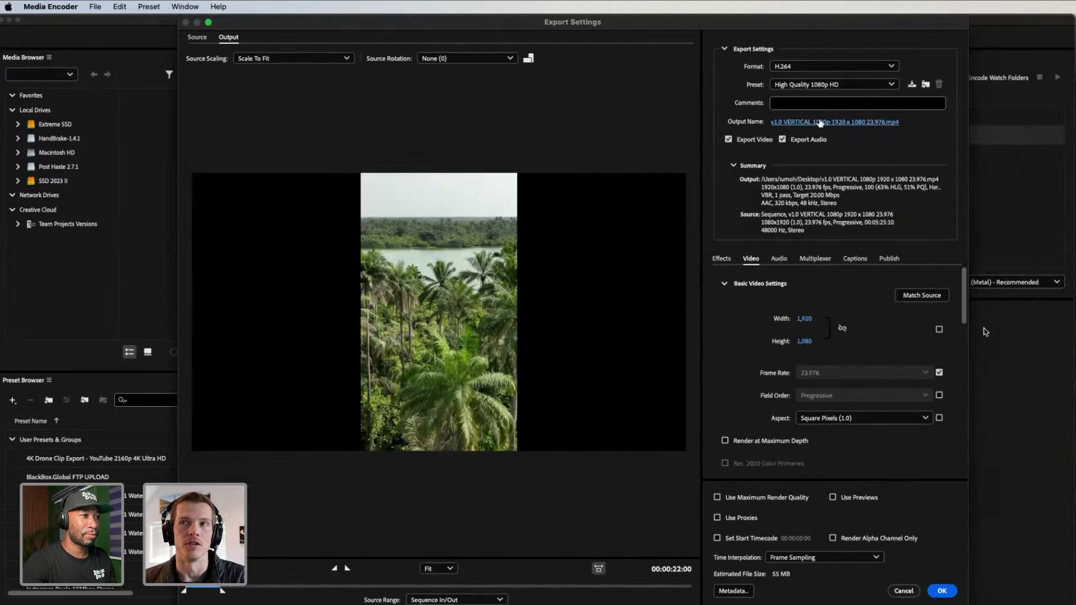
Set the remaining vertical job's export preset to Instagram Reels-15Mbps-Stereo
left_click(856, 85)
scroll(818, 157, "up", 5)
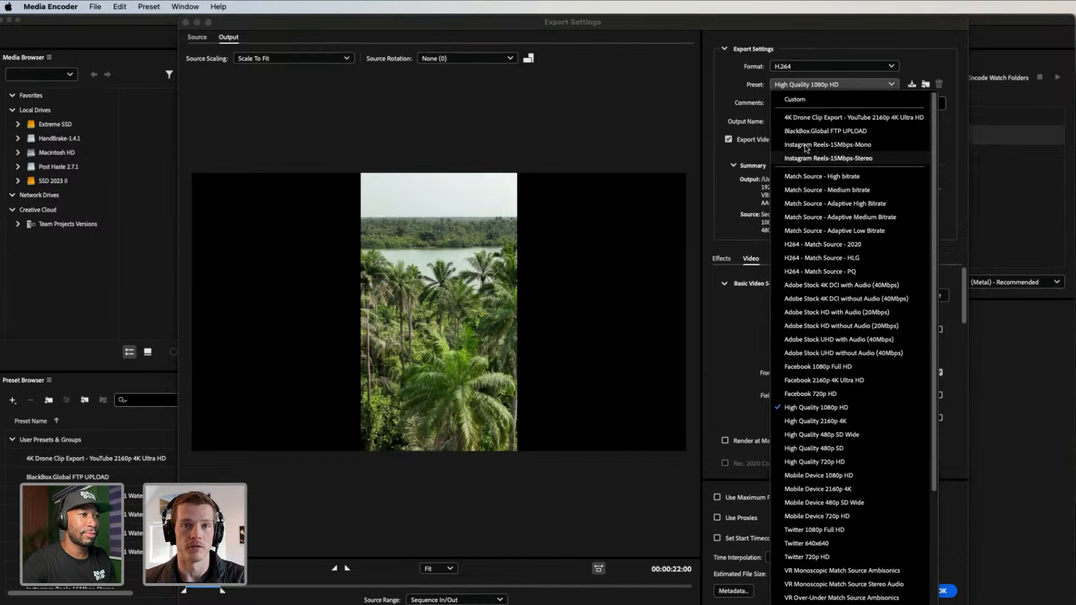
left_click(816, 158)
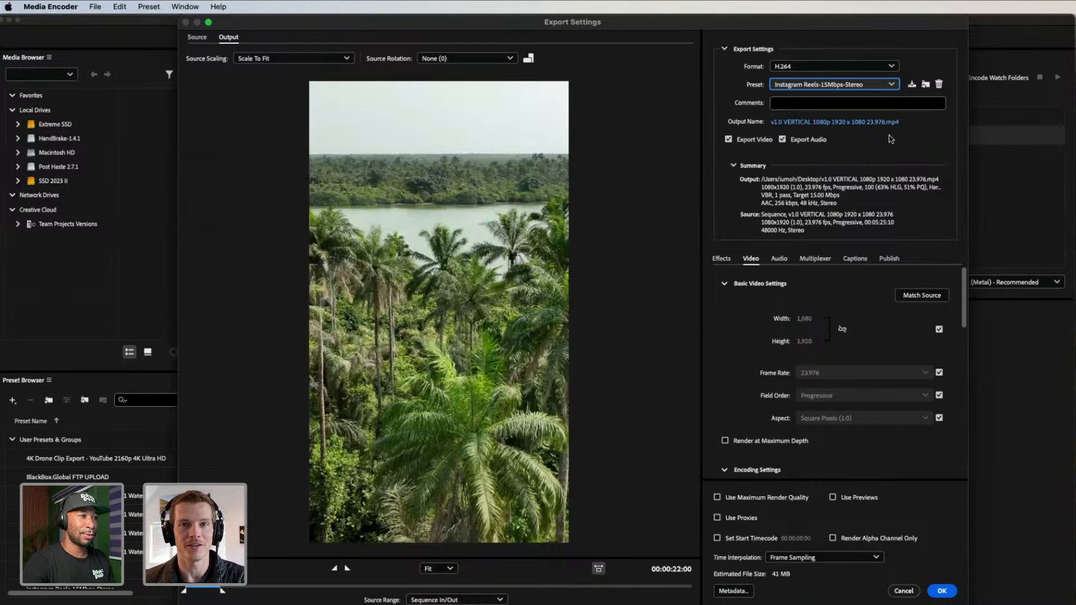
Preview the exported v1.0 ADOBE LIVE - AKWA IBOM video from the desktop, skipping through it, and close the preview
key("F11")
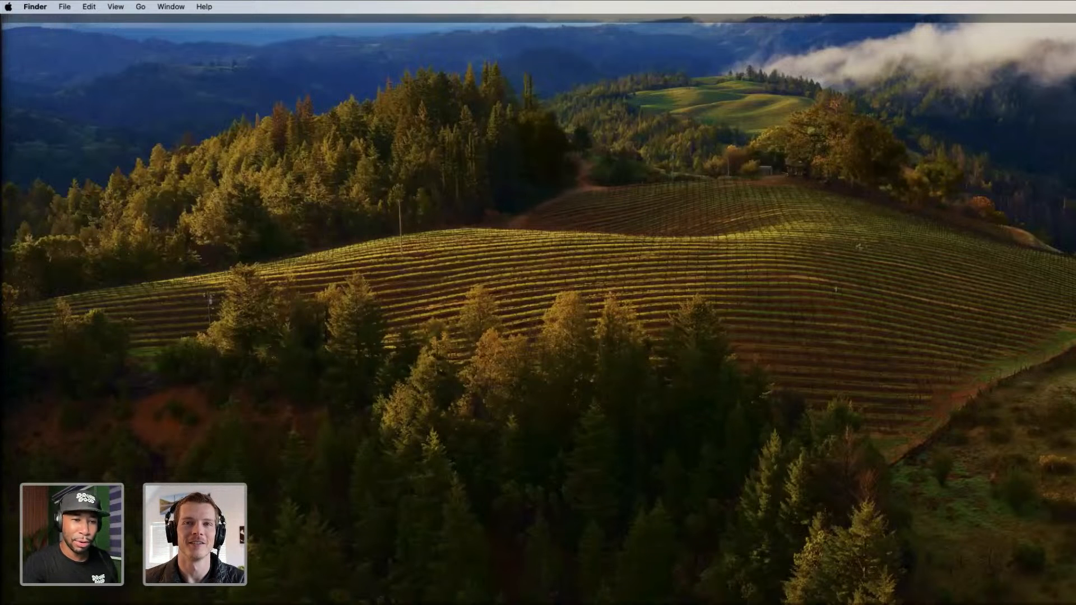
key("space")
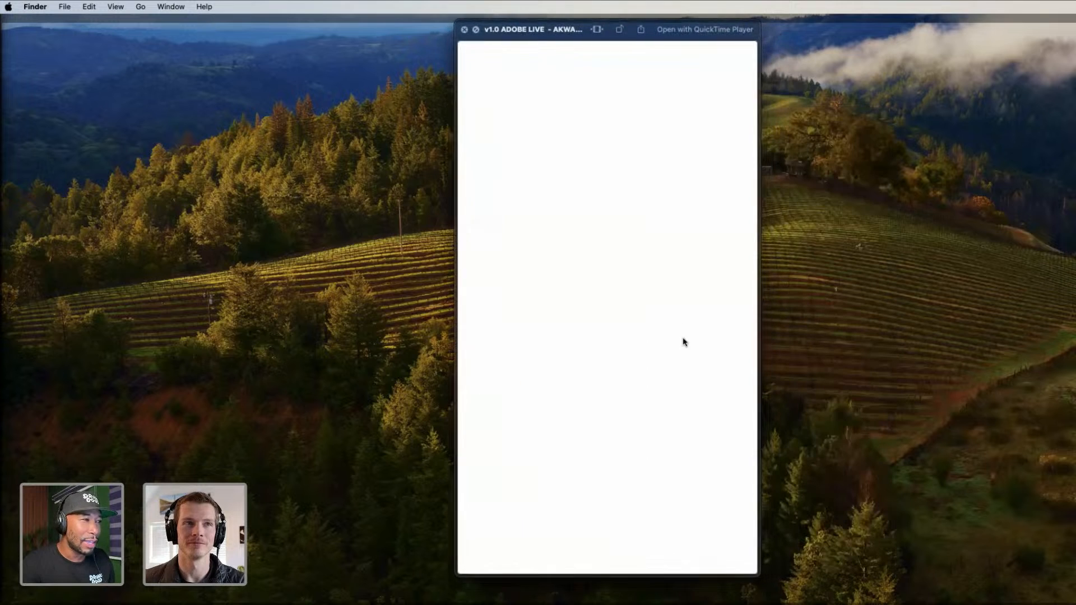
left_click(595, 563)
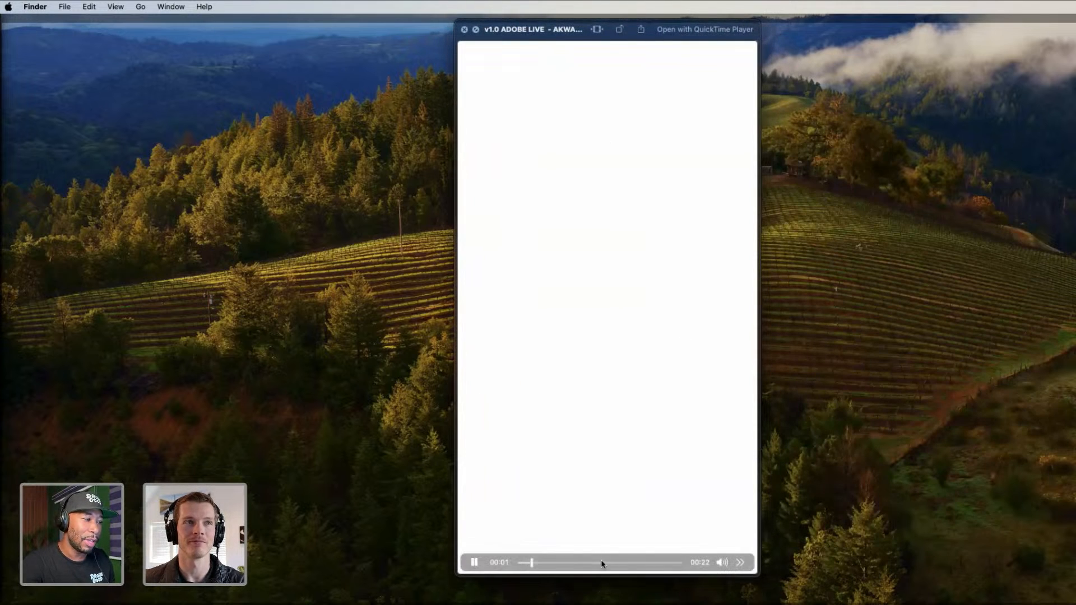
left_click(628, 562)
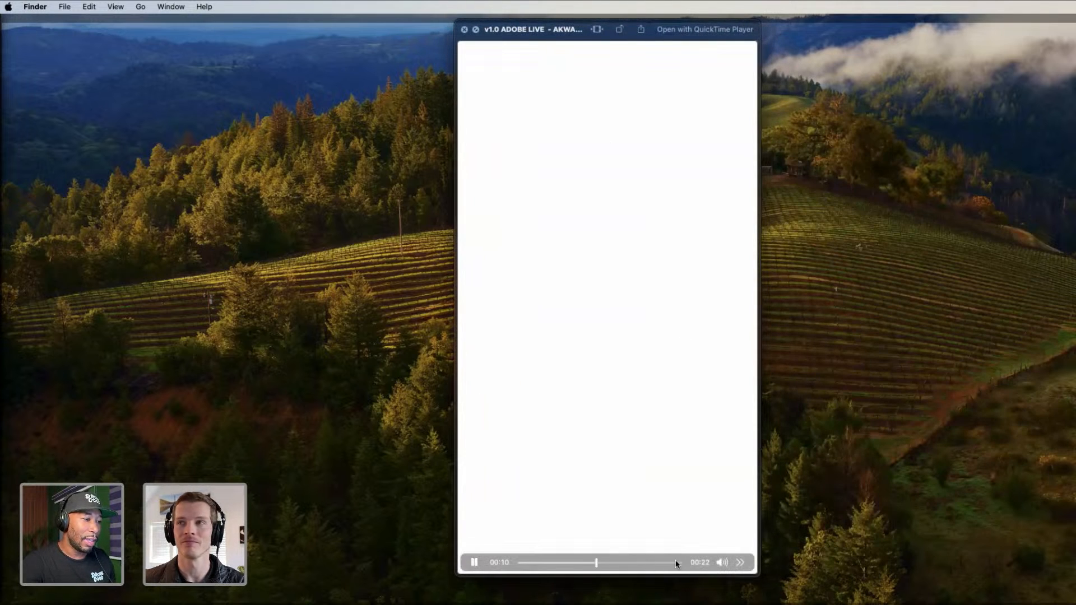
left_click(465, 30)
key("F11")
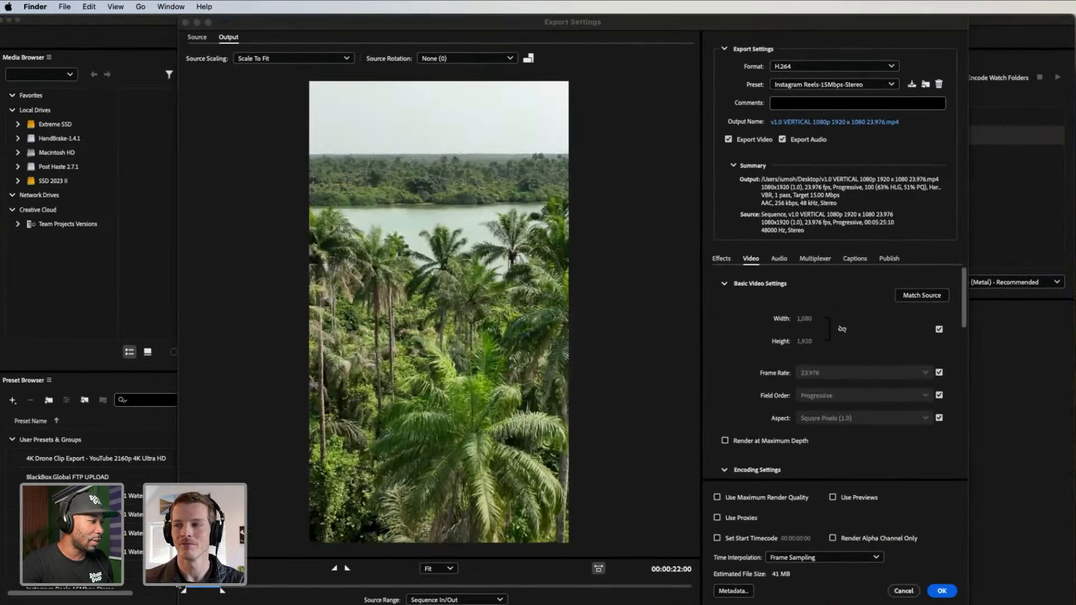
Switch to Premiere Pro, play the vertical sequence and check the frame at 00:00:07:01, and return to the Media Encoder export settings
left_click(207, 585)
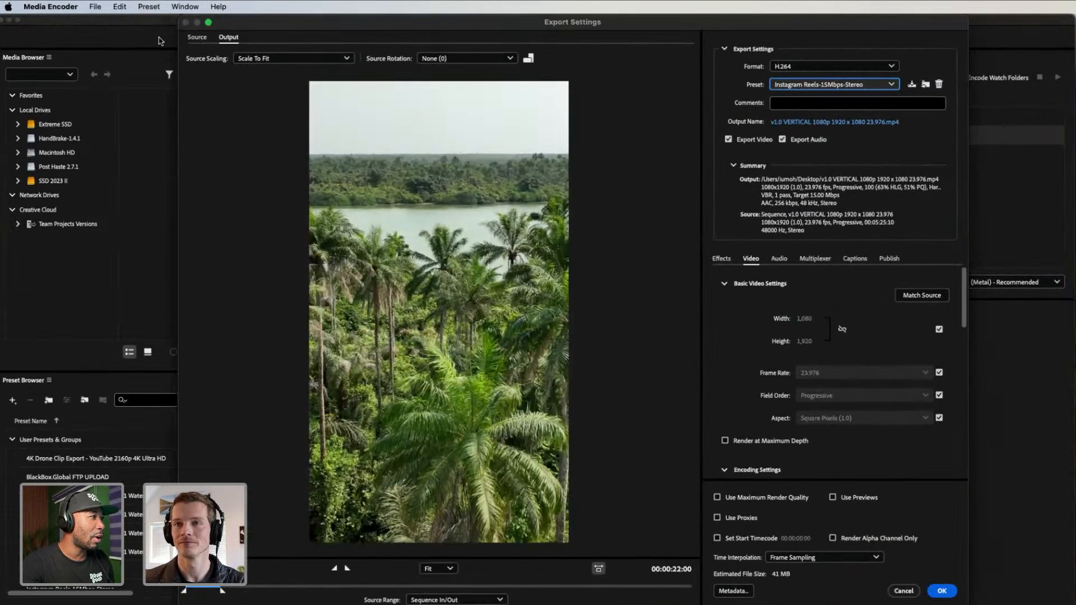
left_click_drag(236, 20, 652, 141)
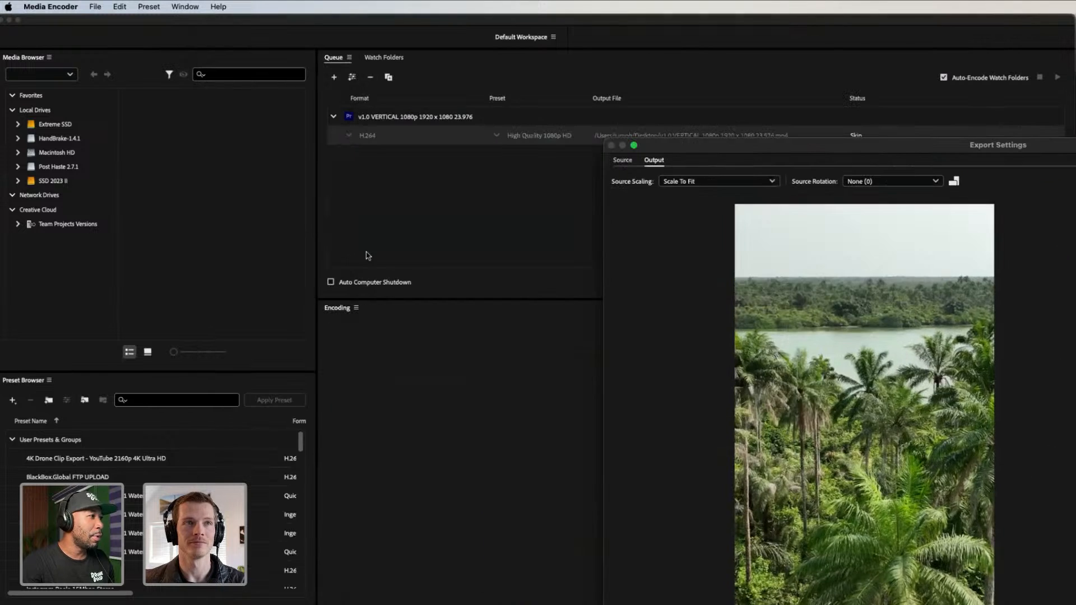
key("super+Tab")
key("super+Tab")
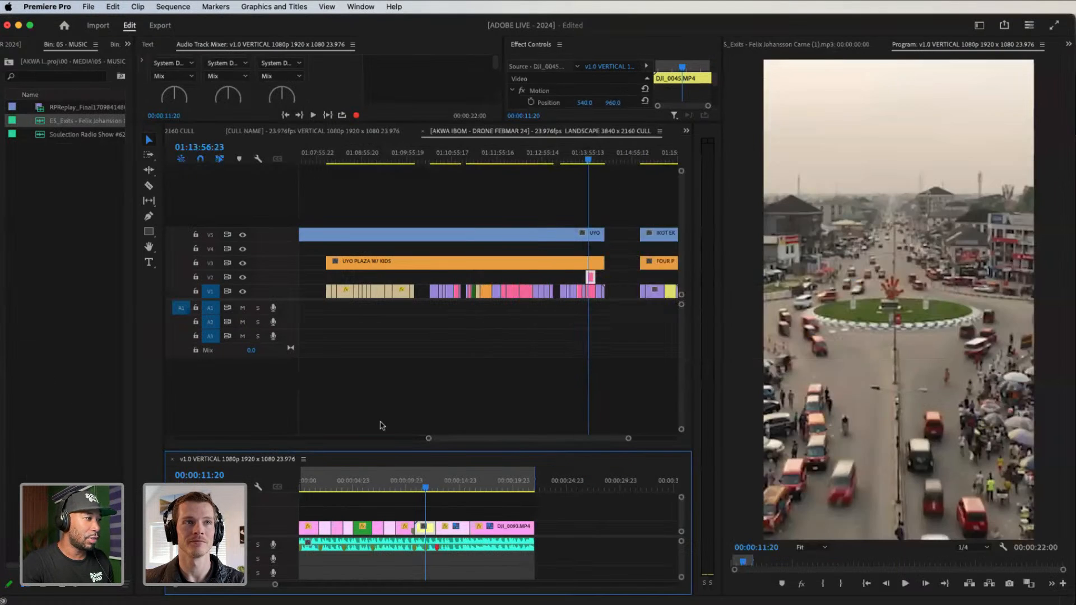
key("space")
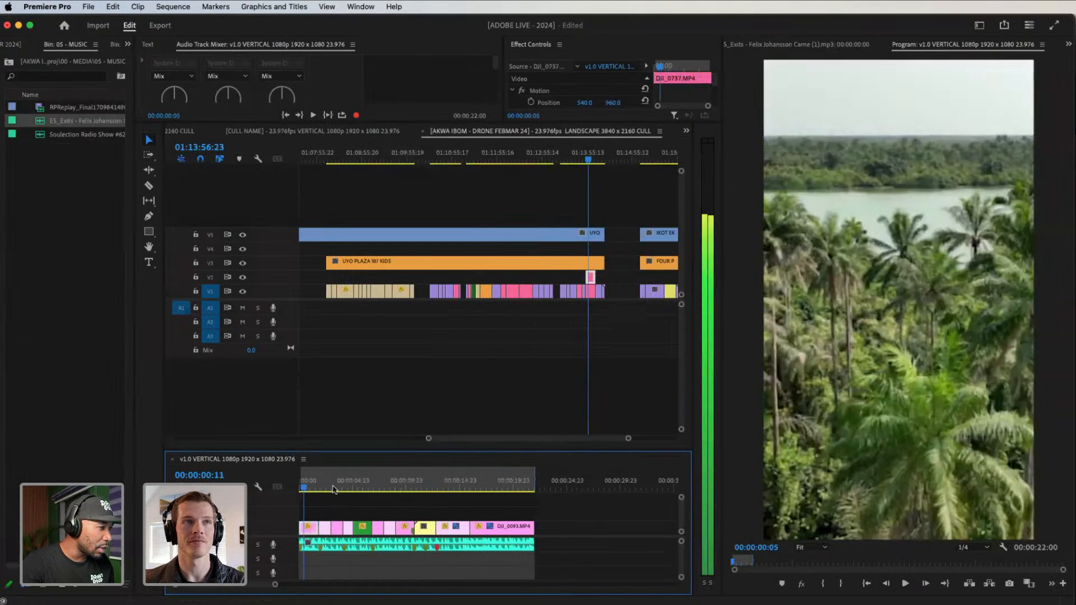
left_click_drag(388, 483, 374, 484)
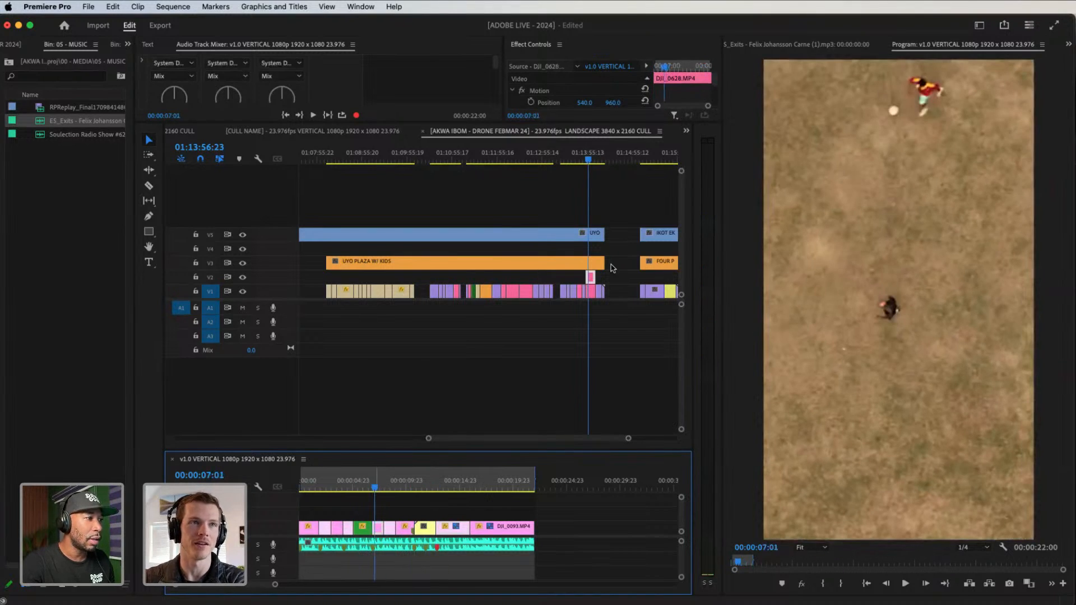
key("super+Tab")
left_click_drag(712, 146, 353, 25)
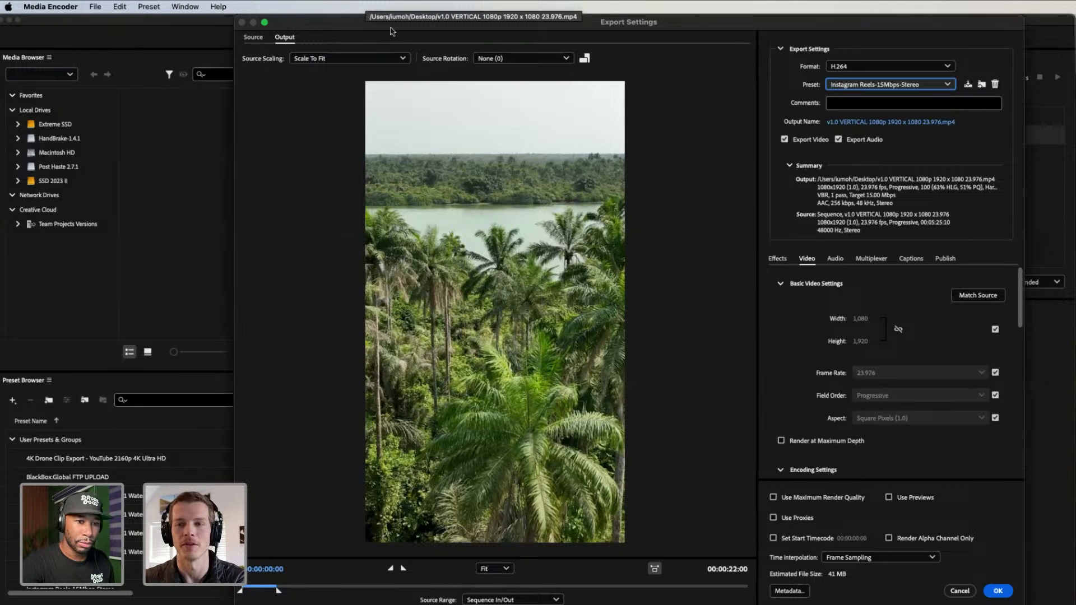
key("super+Tab")
key("super+Tab")
key("super+Tab")
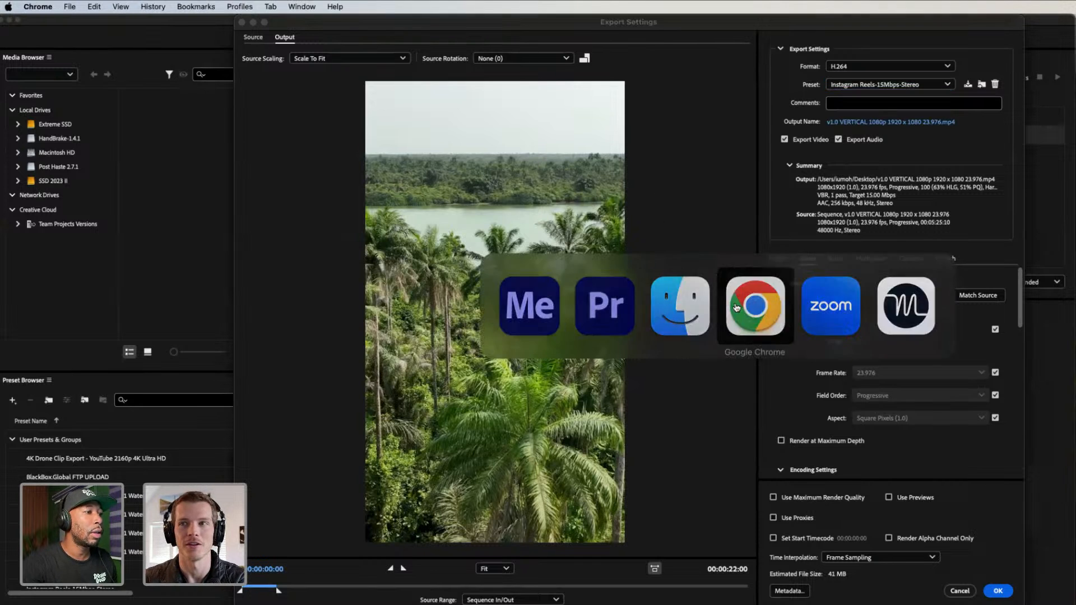
left_click(669, 295)
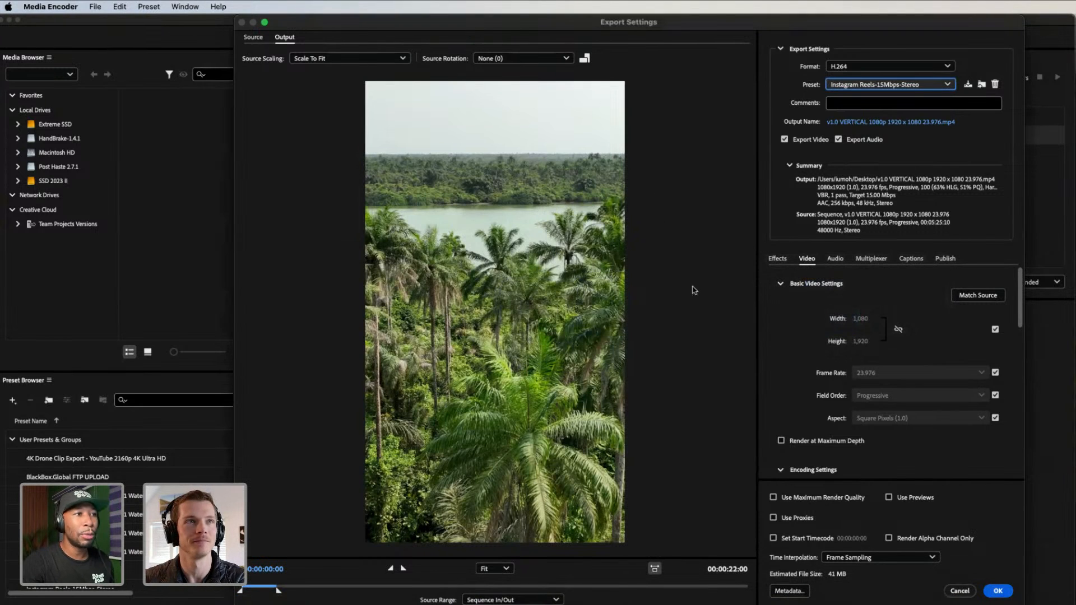
Enable Render at Maximum Depth and Use Maximum Render Quality for the vertical video export
left_click(780, 440)
scroll(784, 443, "down", 6)
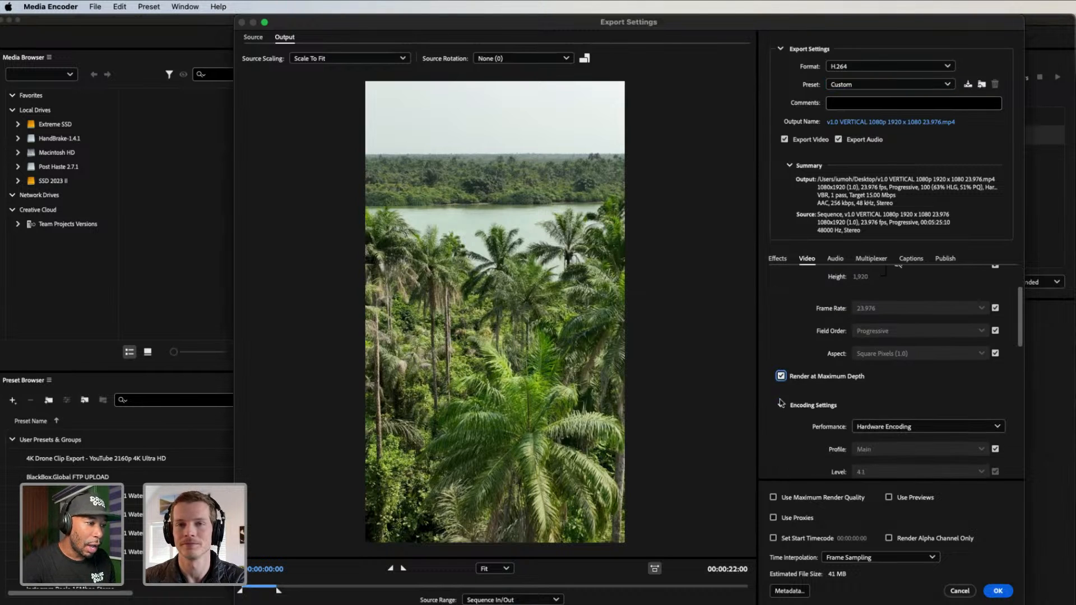
left_click(774, 498)
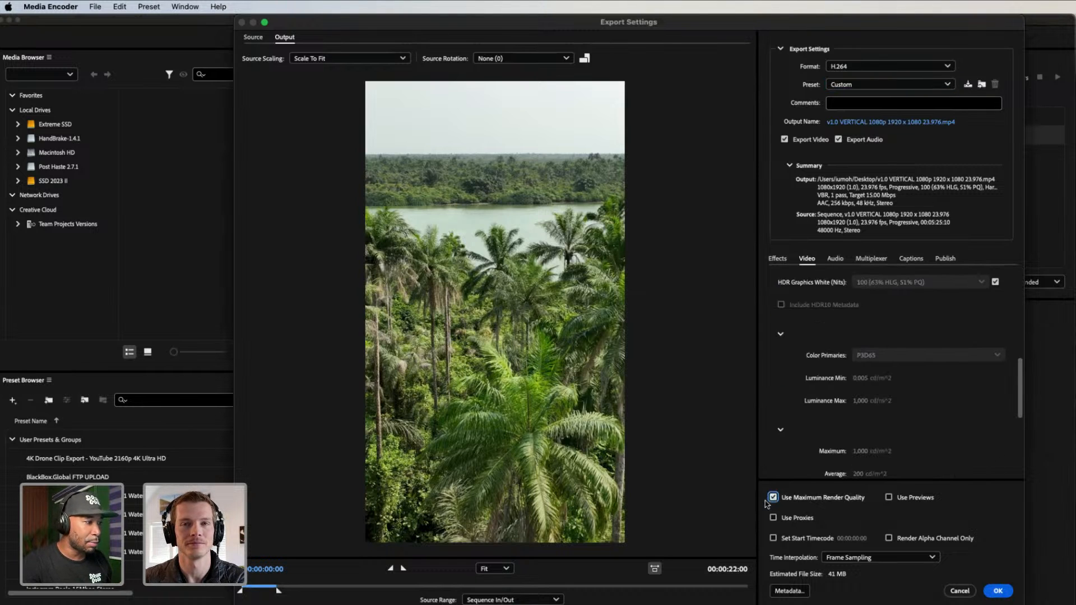
left_click(547, 600)
left_click(671, 509)
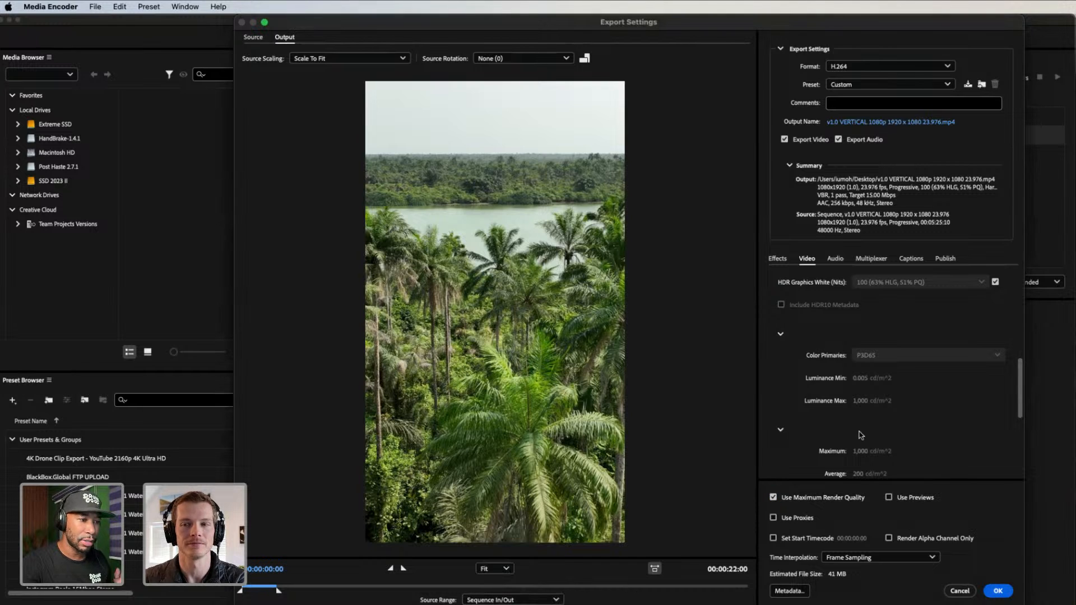
Name the vertical video's output file "v1.1 ADOBE LIVE - AKWA IBOM 1080p 1920 x 1080 23.976.mp4" and save it to the Desktop
left_click(870, 122)
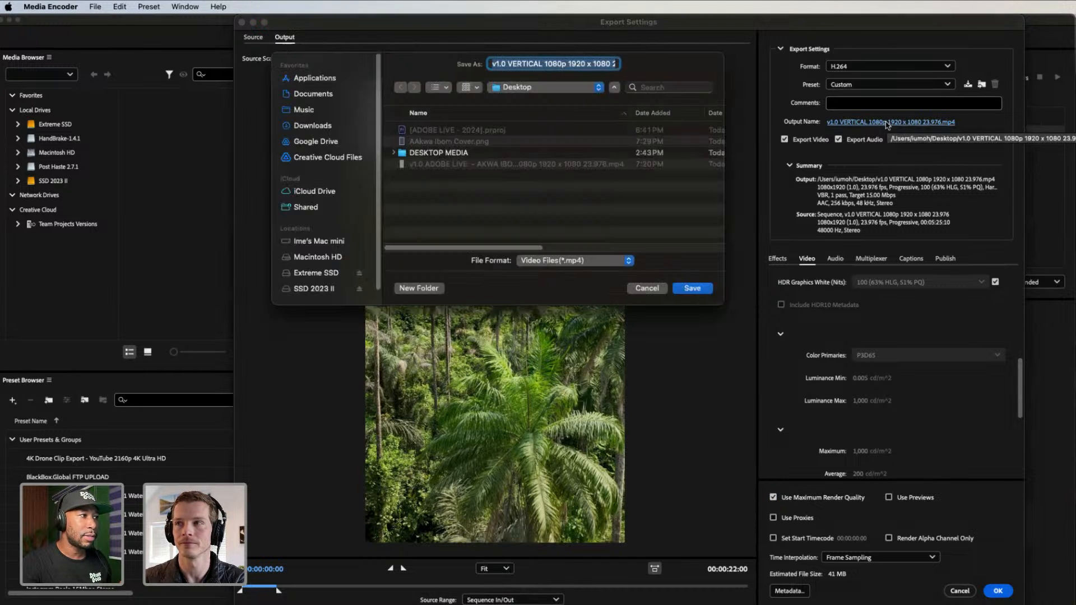
left_click(505, 64)
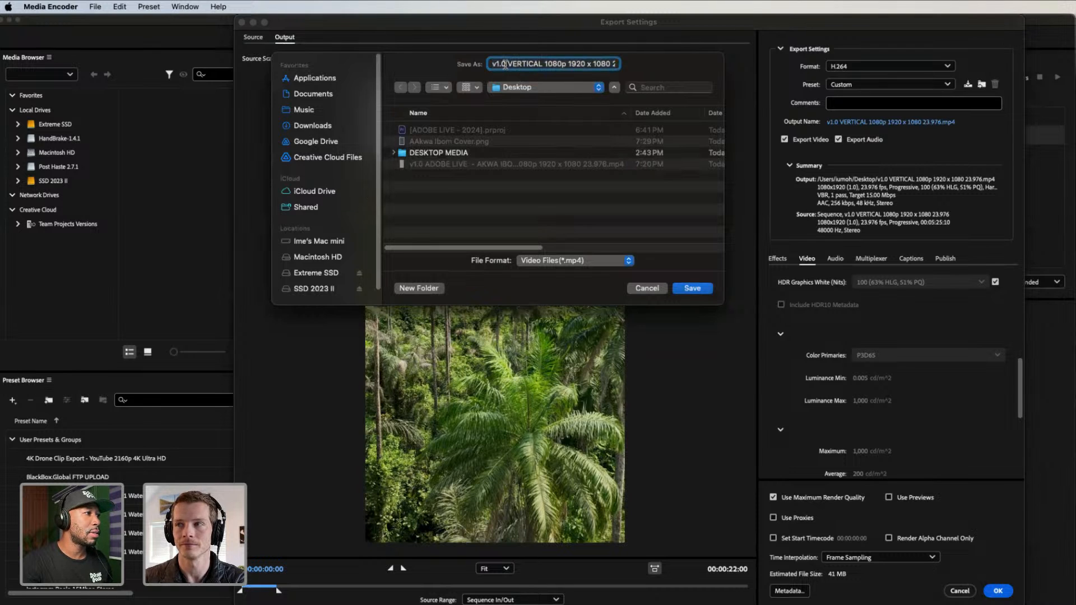
key("BackSpace")
type("1")
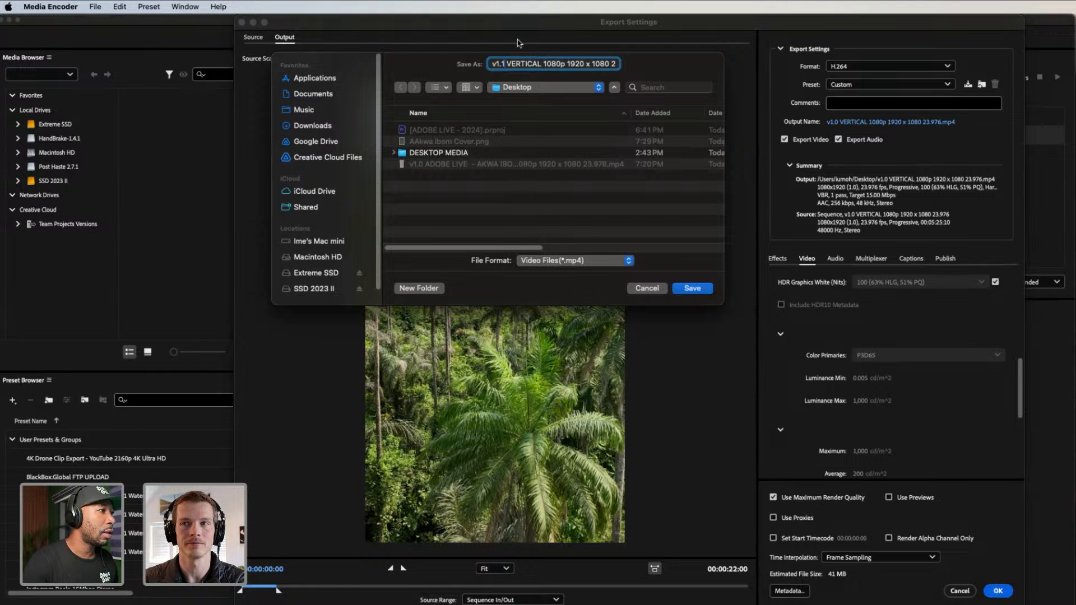
left_click(511, 164)
left_click(508, 65)
key("BackSpace")
type("1.1 ADOBE LIVE  - AKWA IBOM 108")
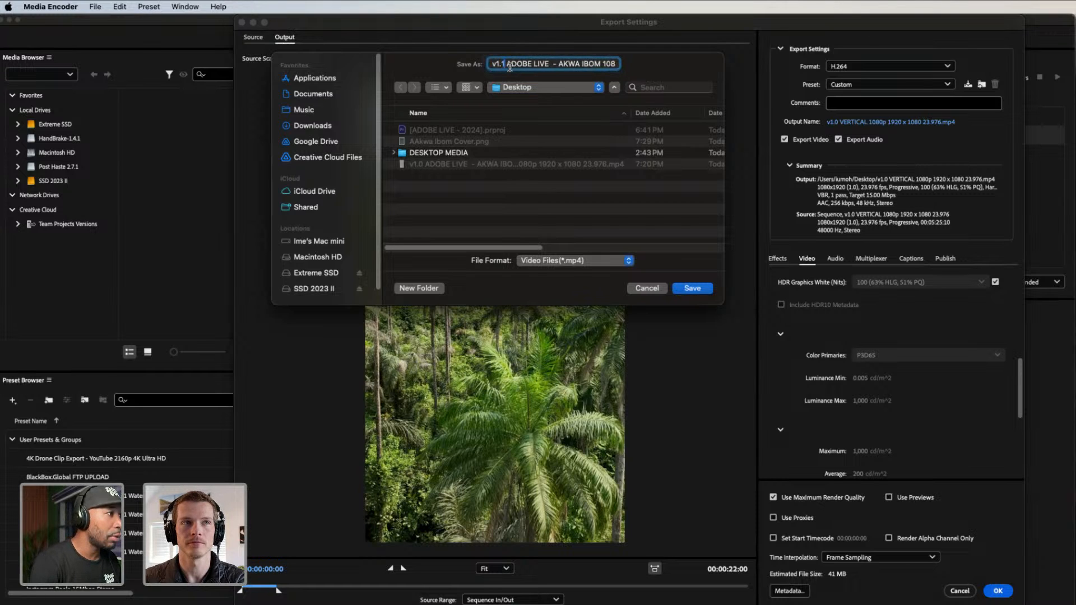
left_click(694, 288)
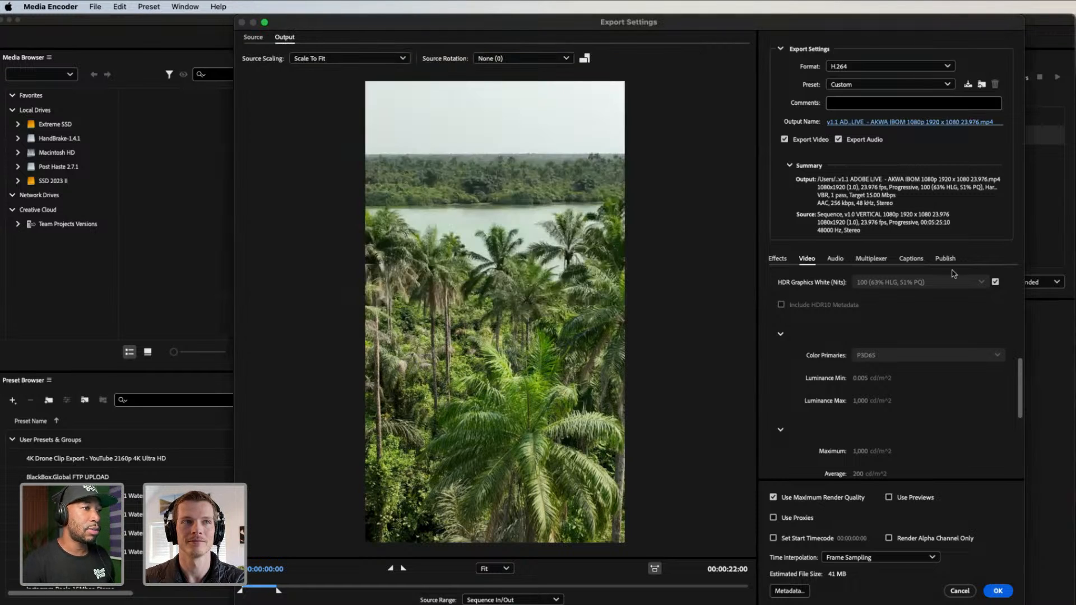
Confirm the vertical video's export settings and start encoding the queue
scroll(959, 470, "down", 2)
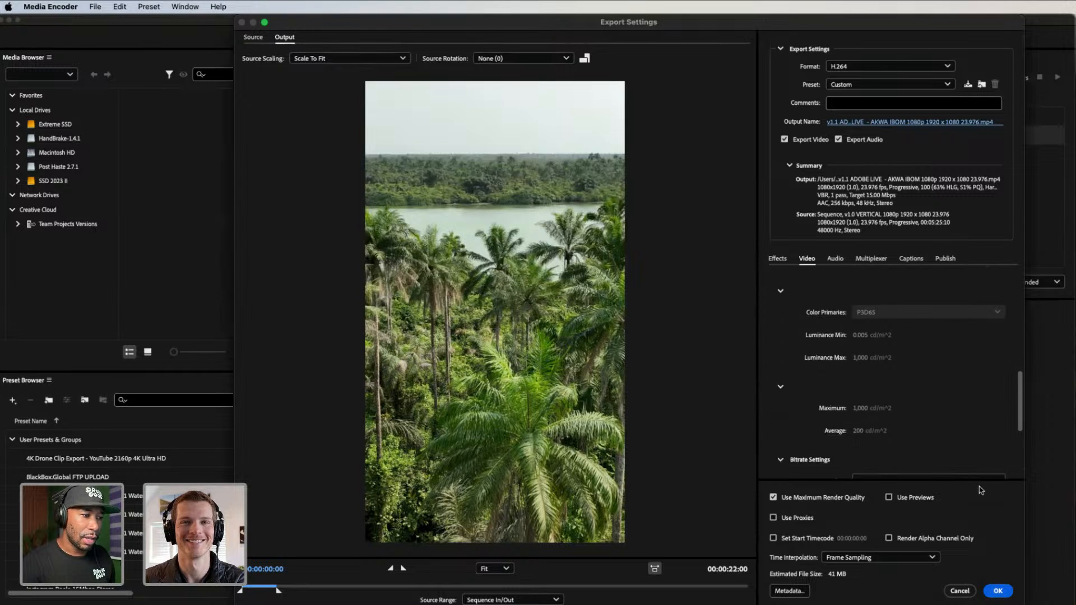
scroll(990, 504, "down", 7)
left_click(990, 595)
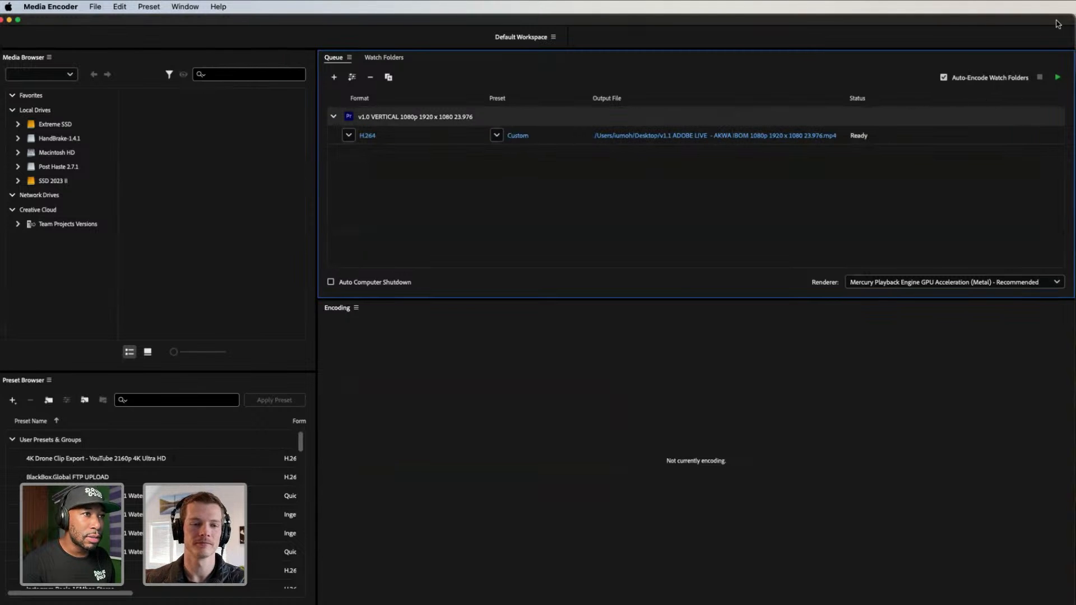
left_click_drag(964, 22, 969, 77)
left_click(1064, 131)
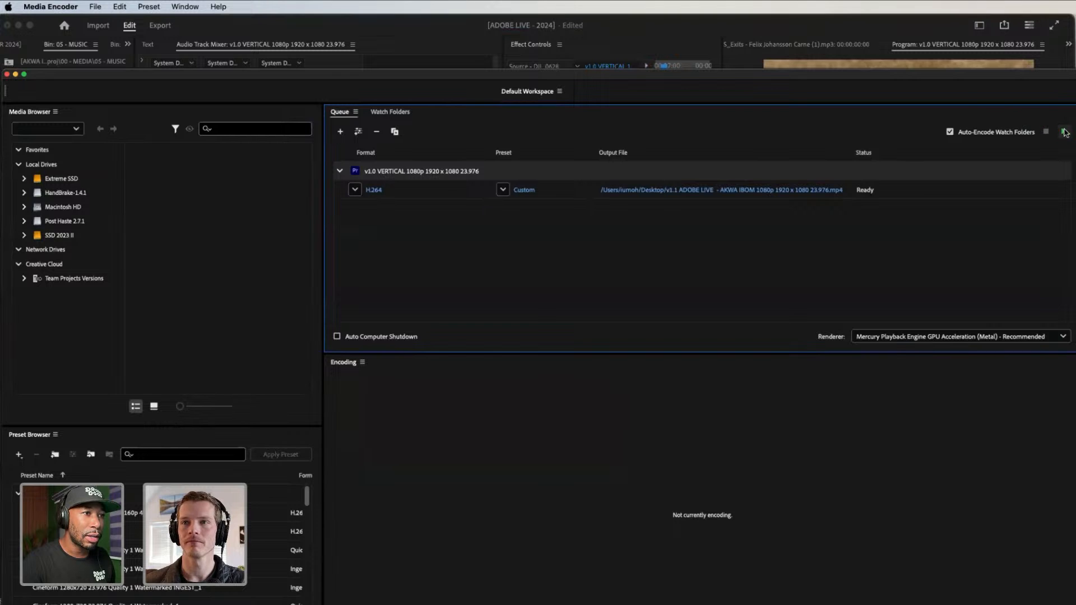
double_click(716, 77)
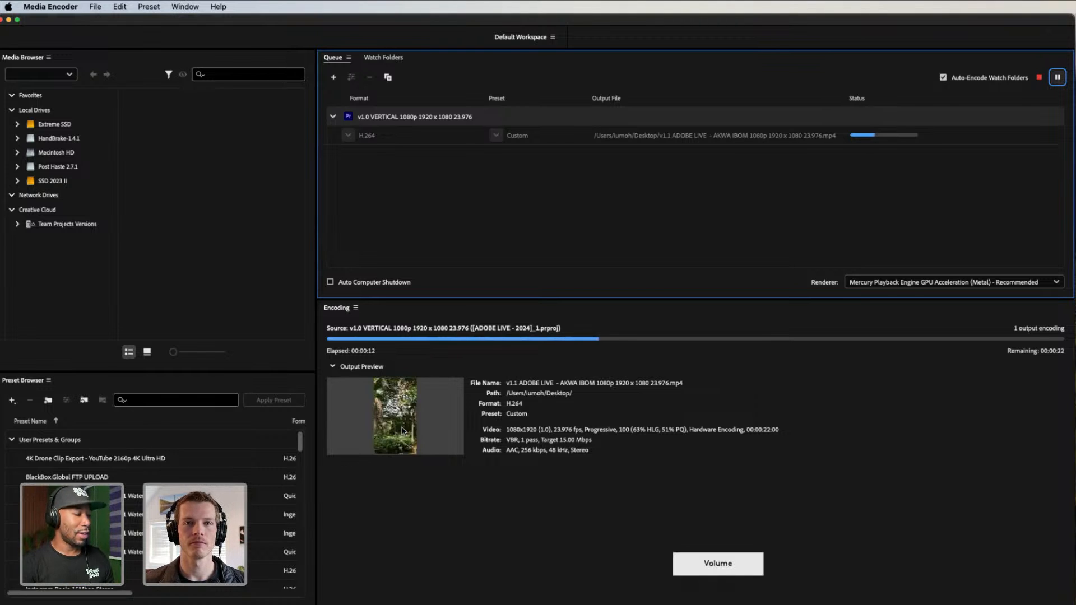
Switch to Adobe Express in Chrome, dismiss the Learn pane, and delete the translucent tape image beside the couple's photo
key("super+Tab")
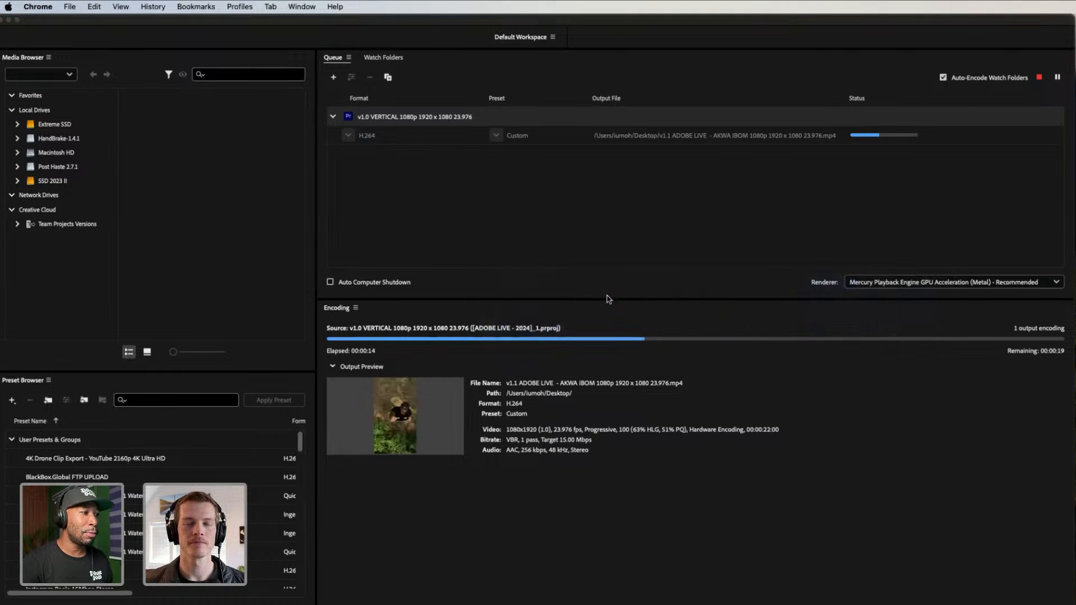
mouse_move(728, 601)
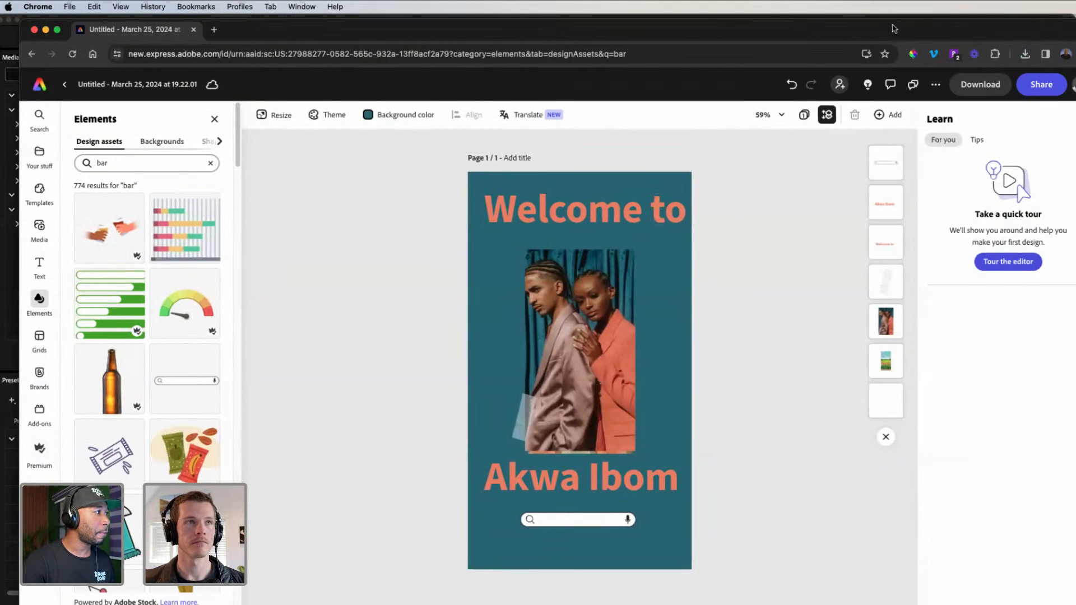
left_click_drag(895, 29, 871, 25)
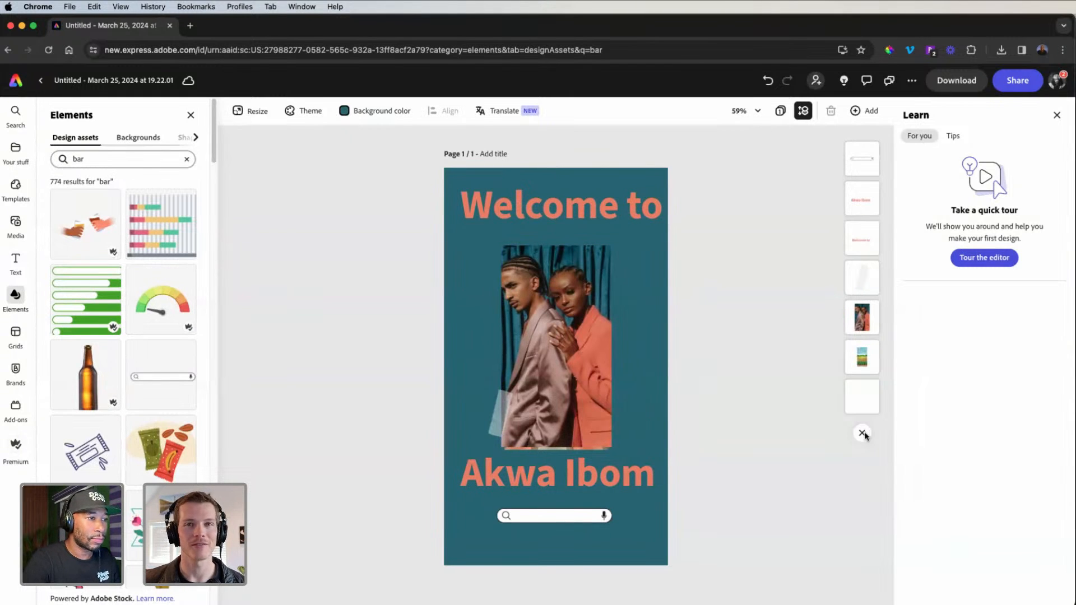
left_click(1056, 115)
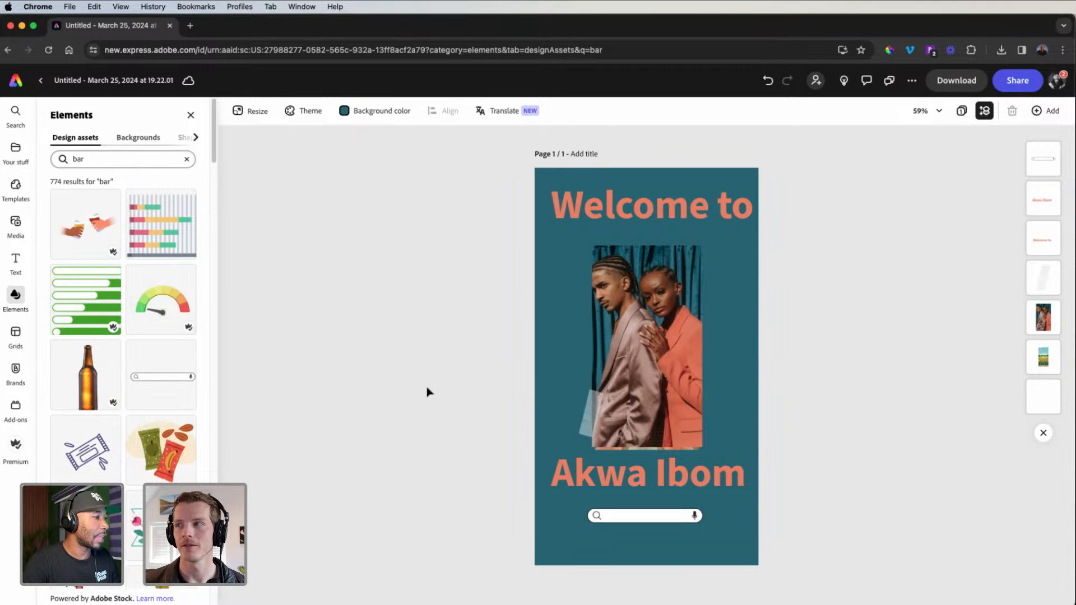
left_click(596, 413)
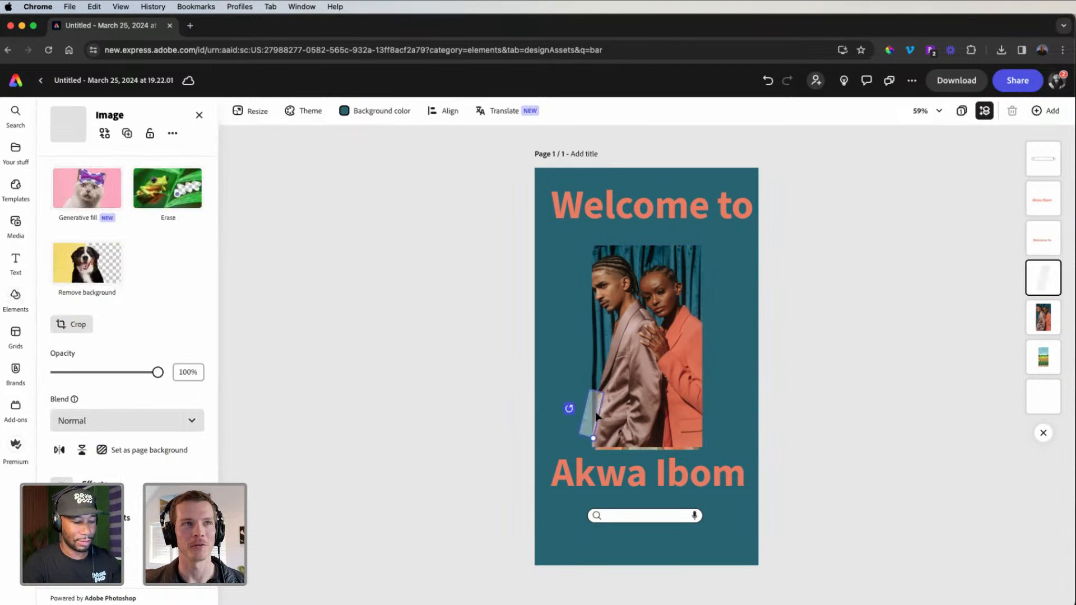
key("Delete")
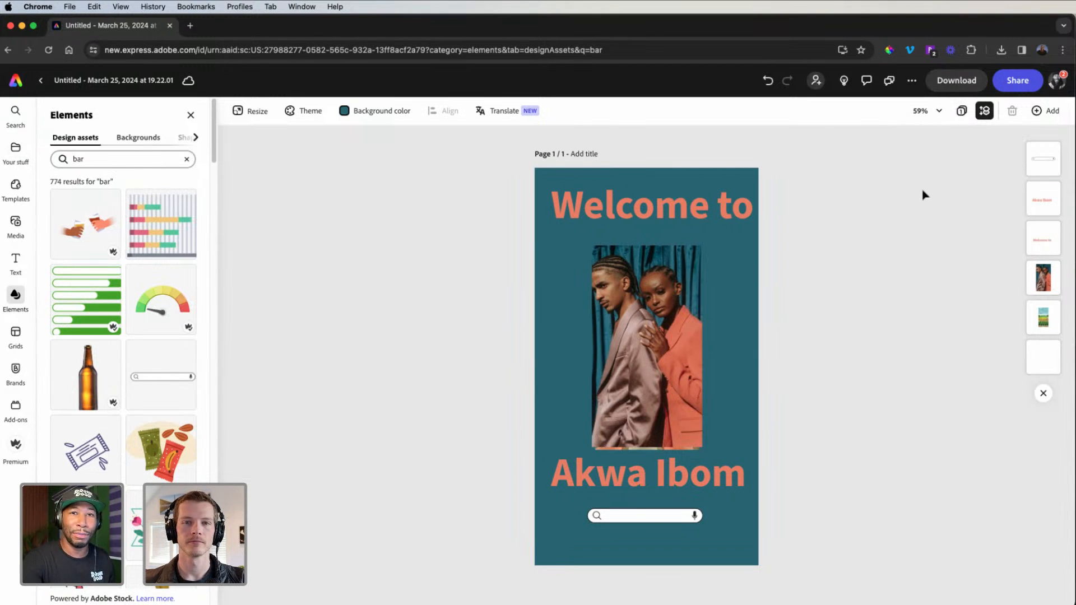
Open the Instagram sharing form for the cover, review its account, caption and first-comment options, and close it
left_click(1018, 87)
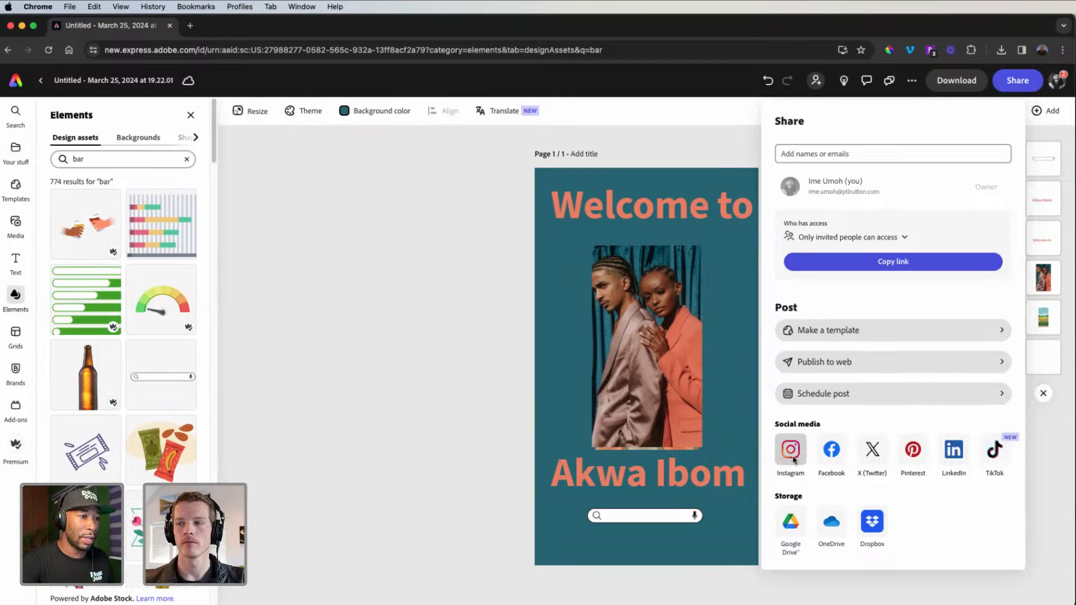
left_click(794, 455)
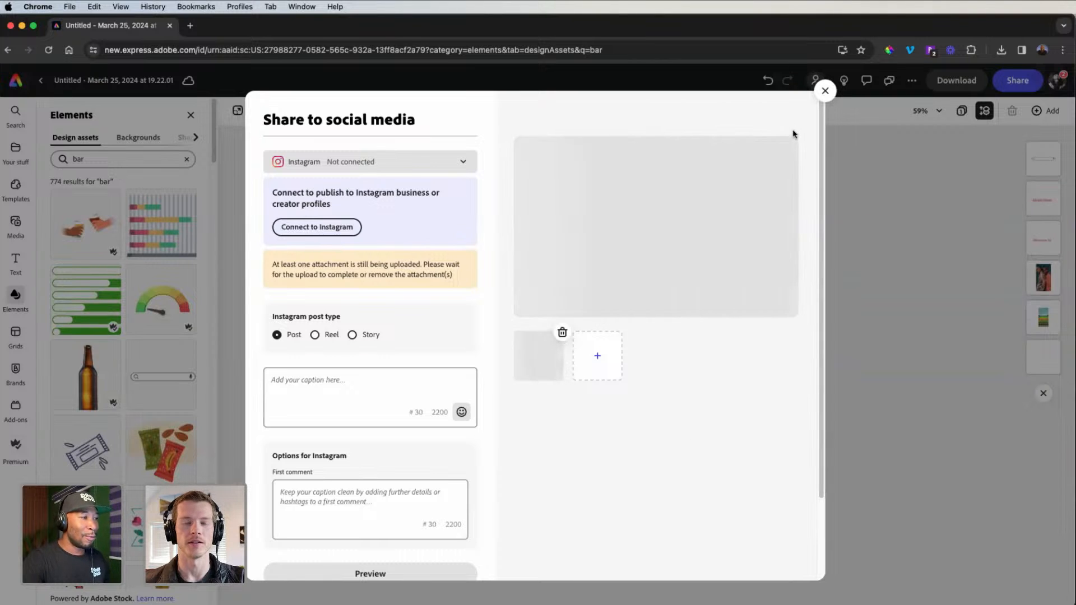
scroll(646, 371, "down", 2)
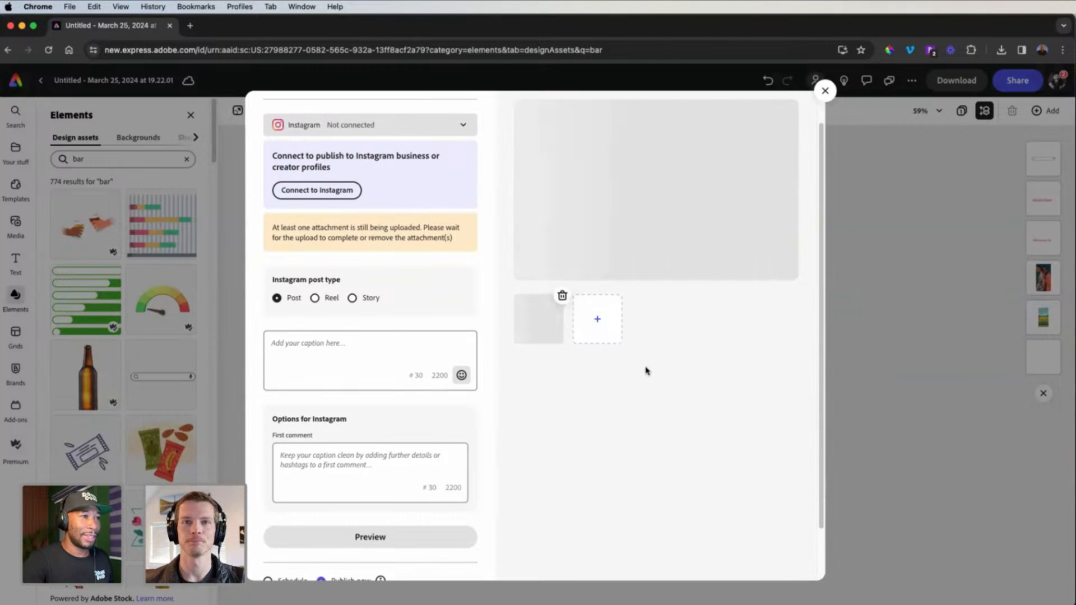
scroll(683, 372, "up", 2)
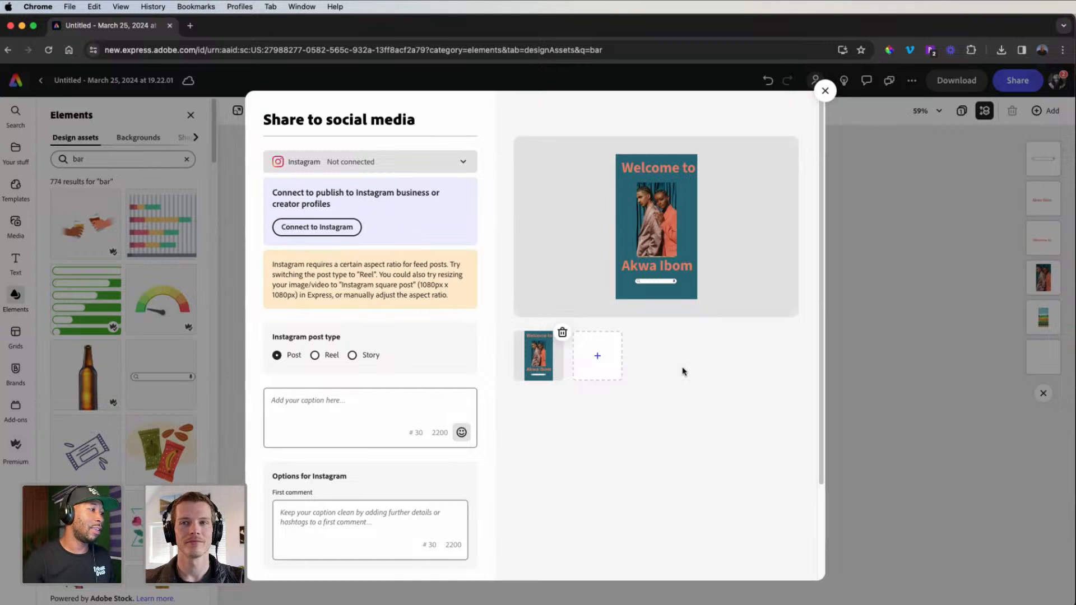
left_click(407, 419)
left_click(398, 529)
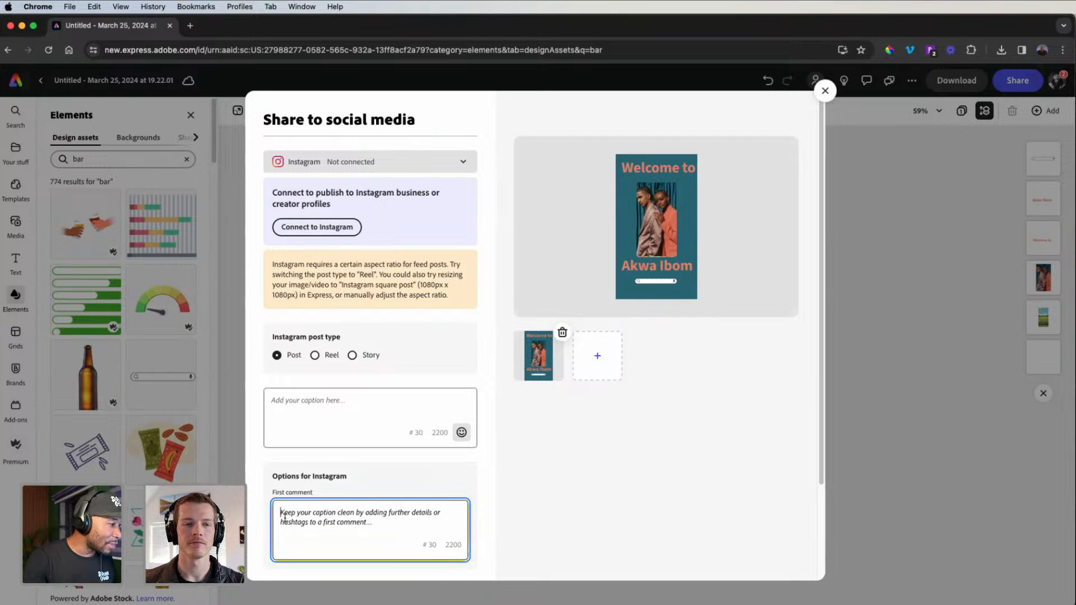
left_click(466, 164)
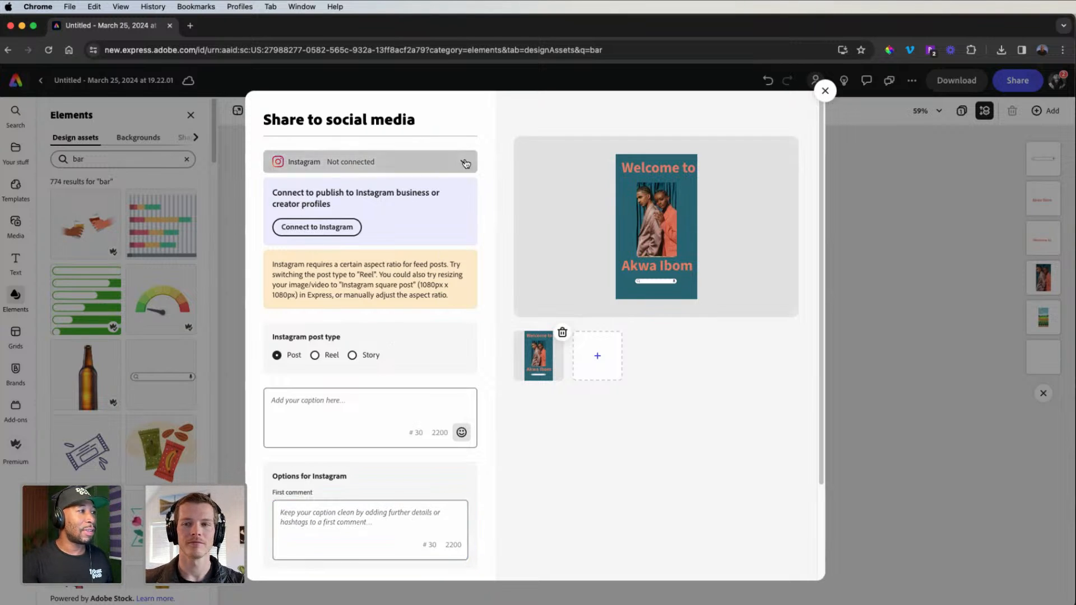
left_click(660, 421)
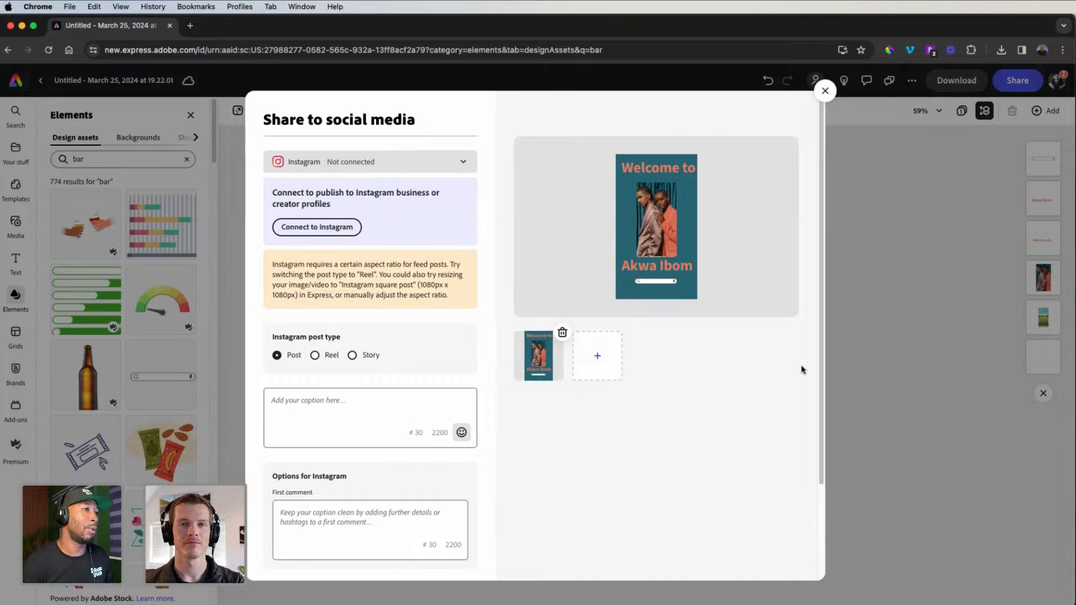
left_click(826, 91)
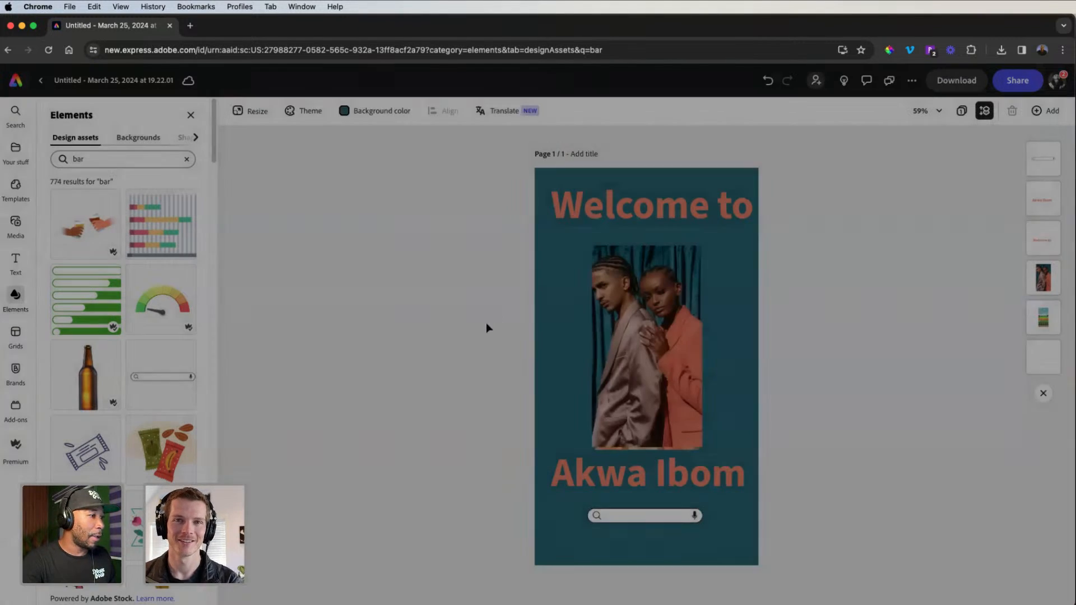
Reveal the exported v1.1 ADOBE LIVE video from Media Encoder's queue, preview it in Finder, and preview AAkwa Ibom Cover.png
key("super+Tab")
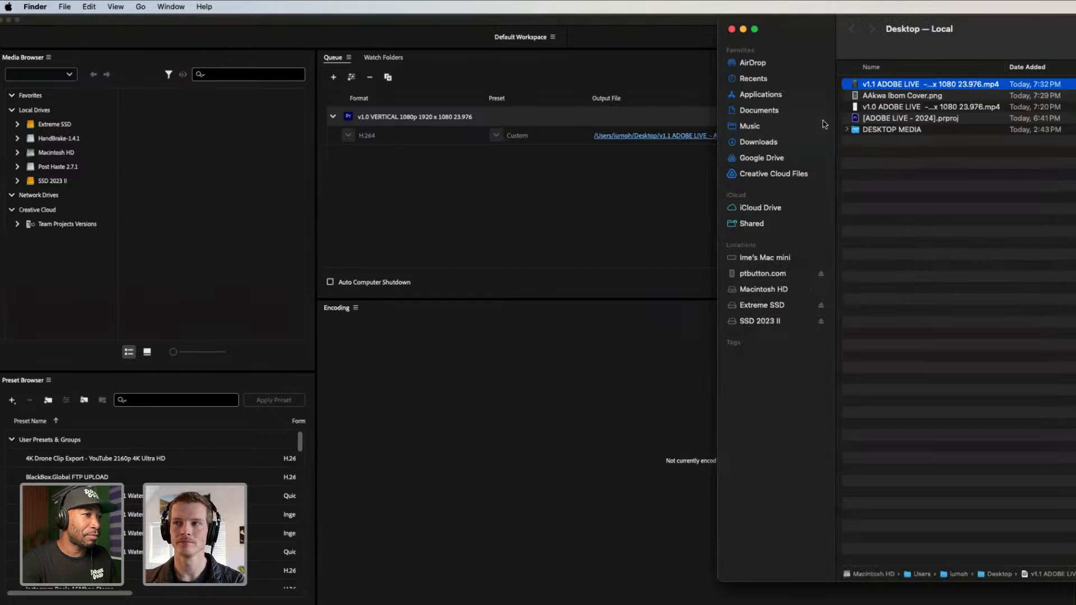
left_click(662, 163)
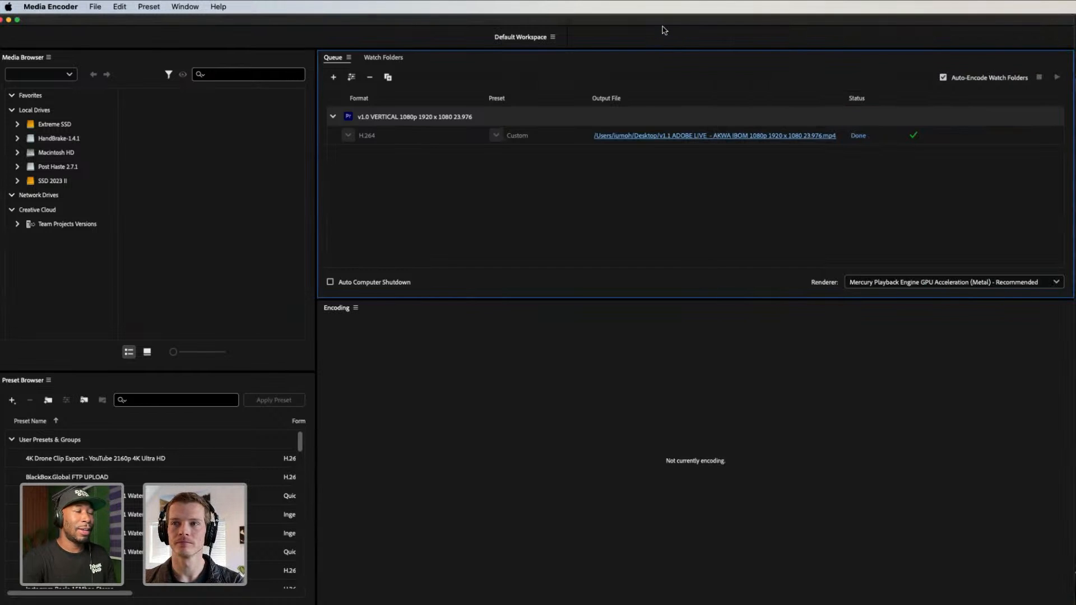
left_click(702, 137)
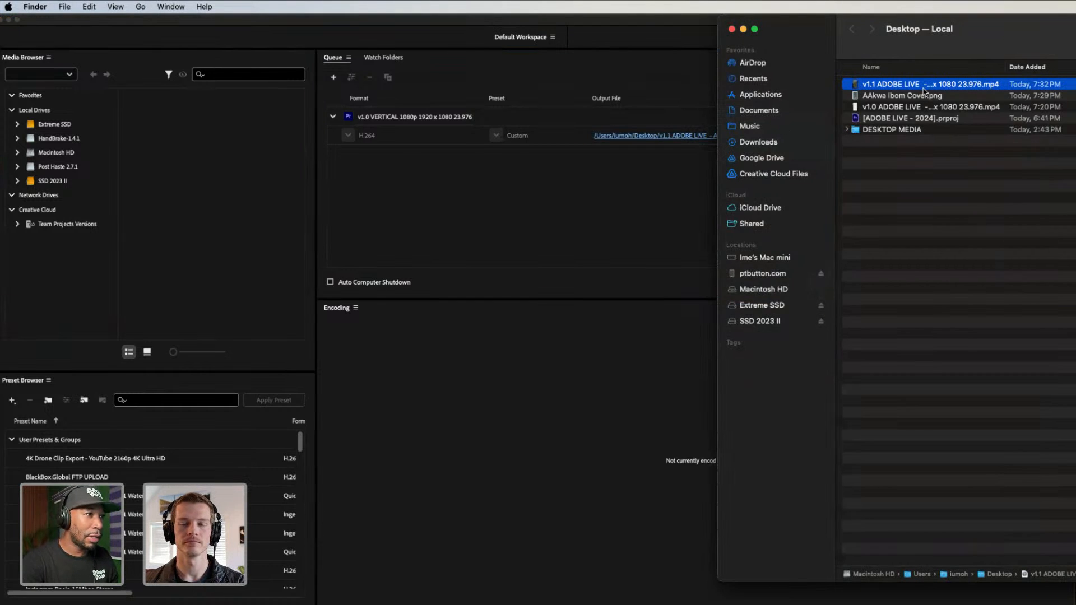
key("space")
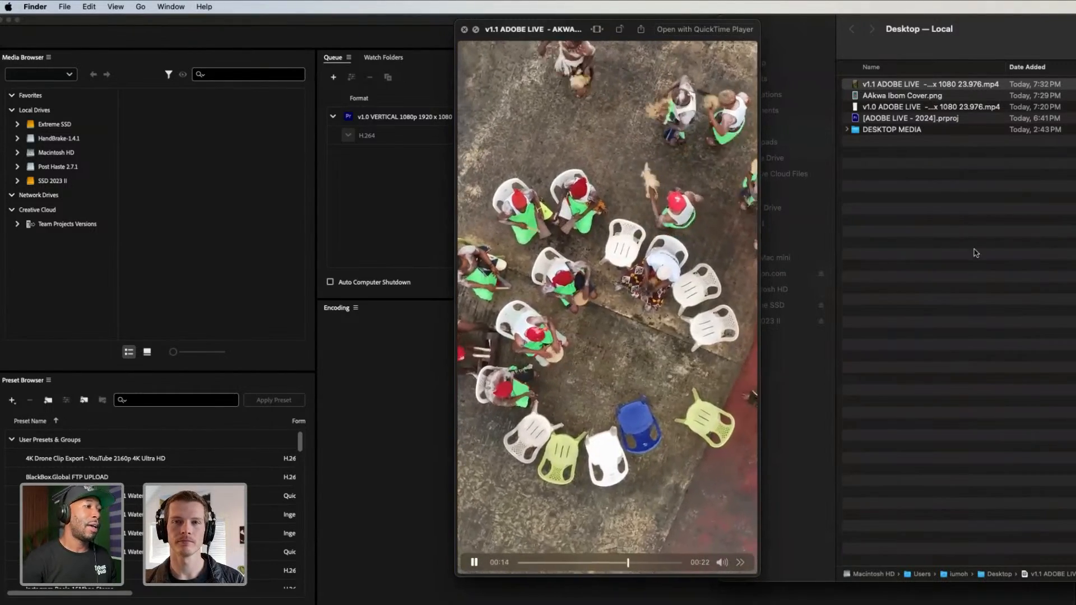
key("space")
key("Down")
key("space")
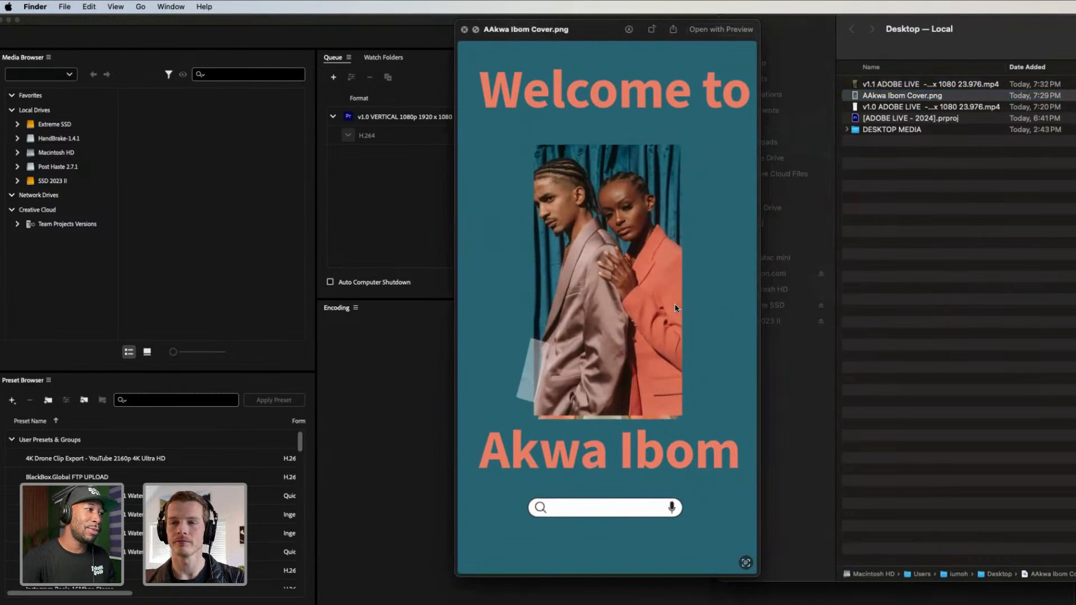
Return to the cover in Adobe Express, reopen its Instagram sharing form, and check the account selection
key("super+Tab")
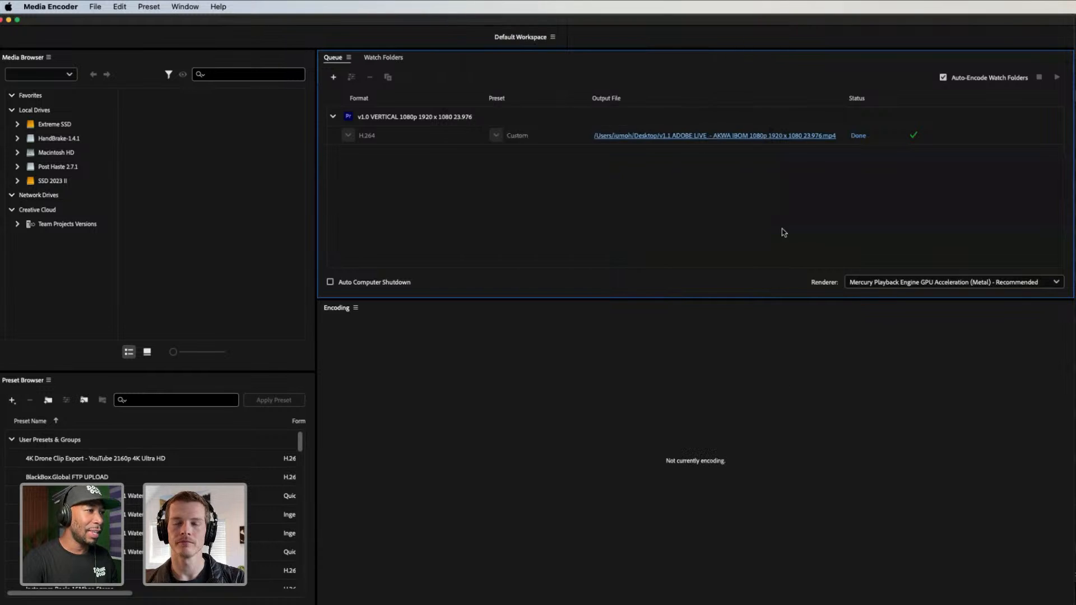
mouse_move(656, 604)
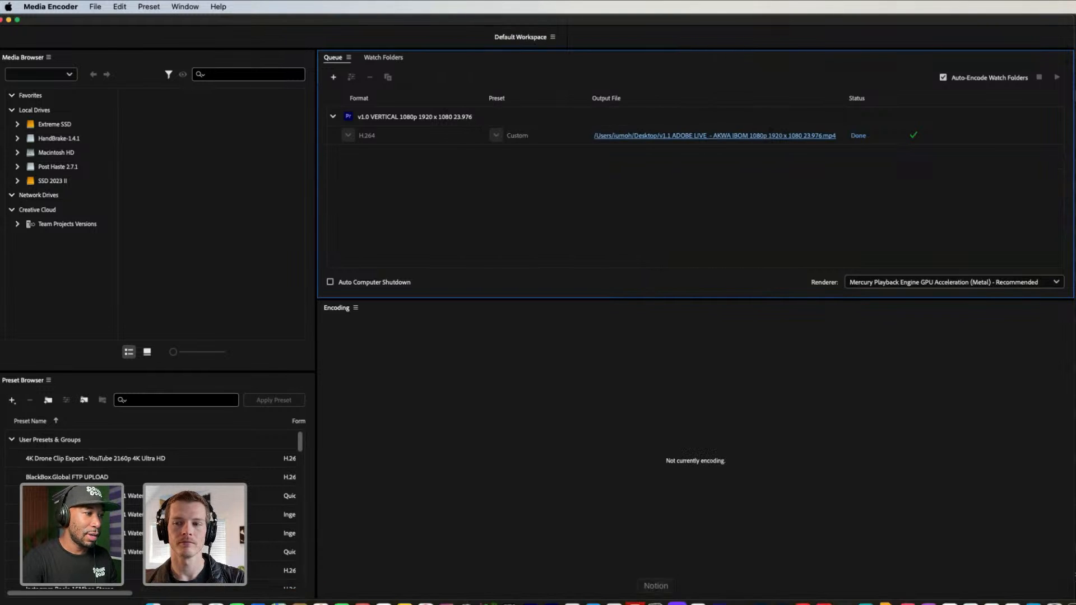
mouse_move(902, 604)
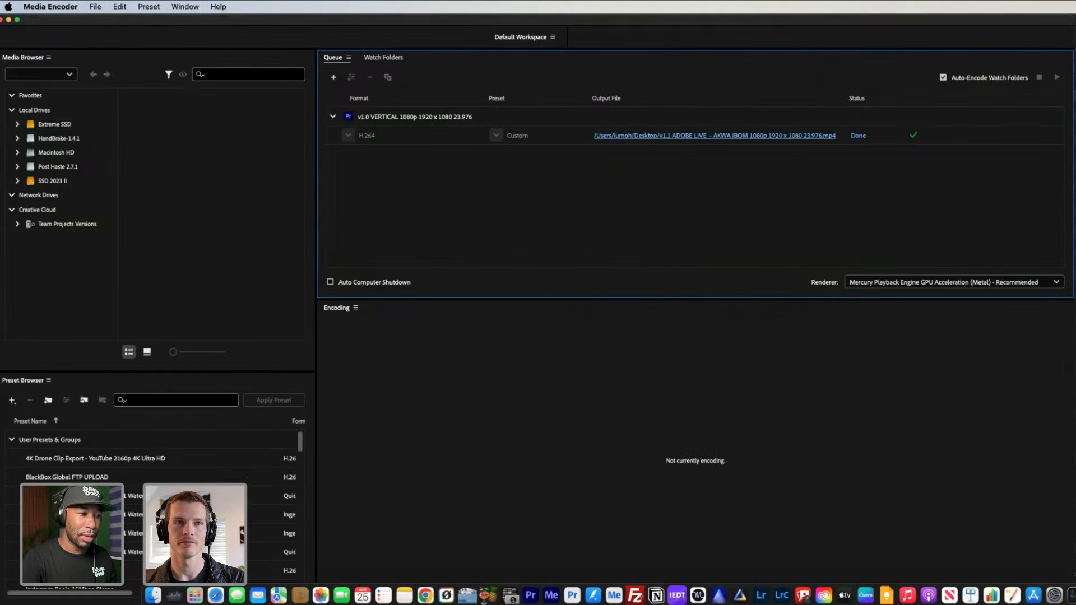
left_click(428, 596)
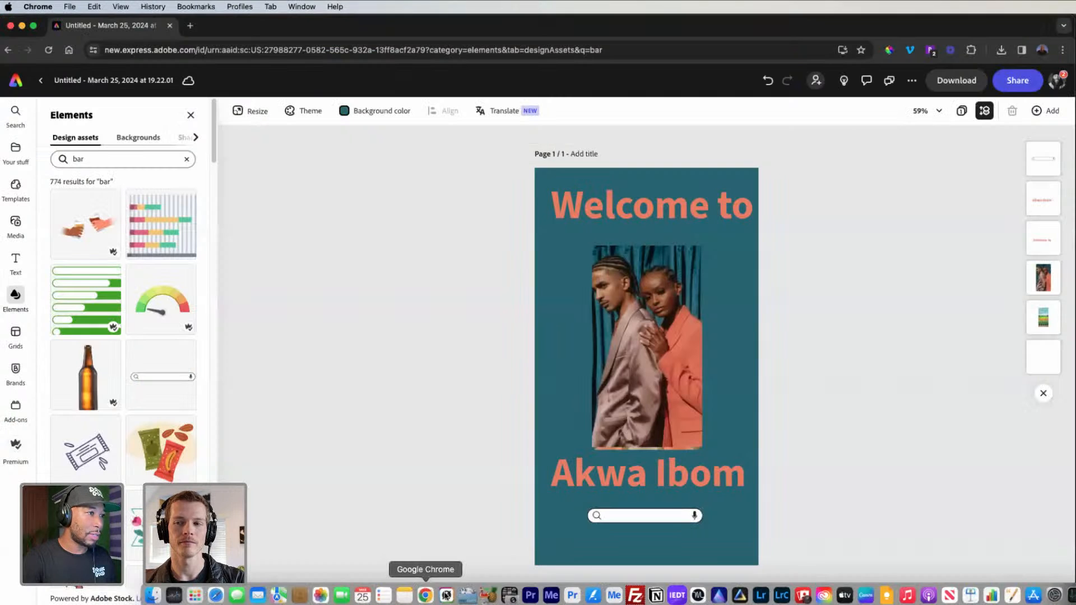
left_click(1012, 87)
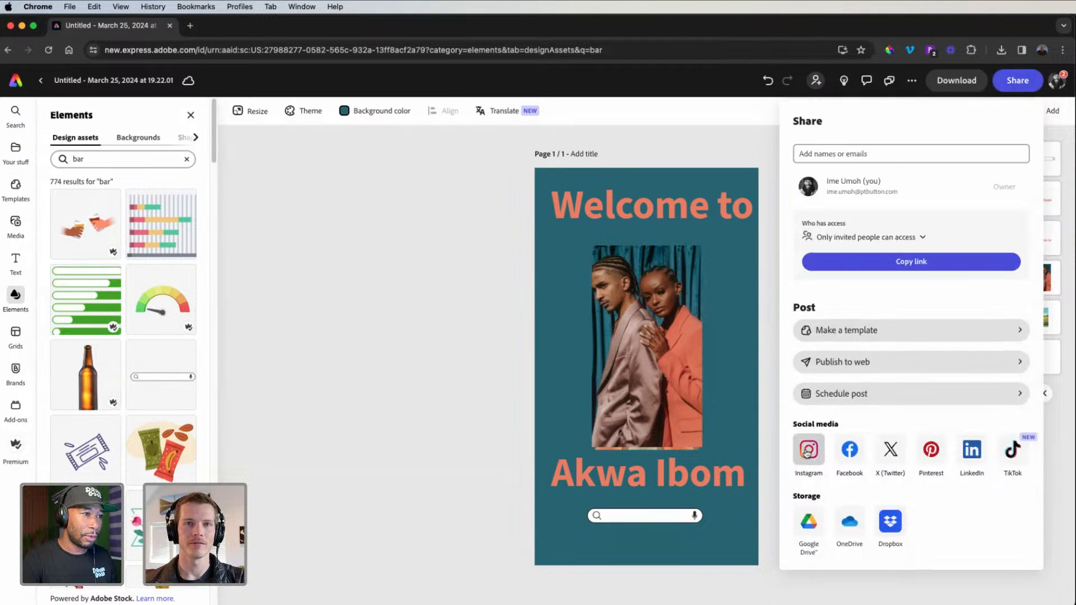
left_click(807, 452)
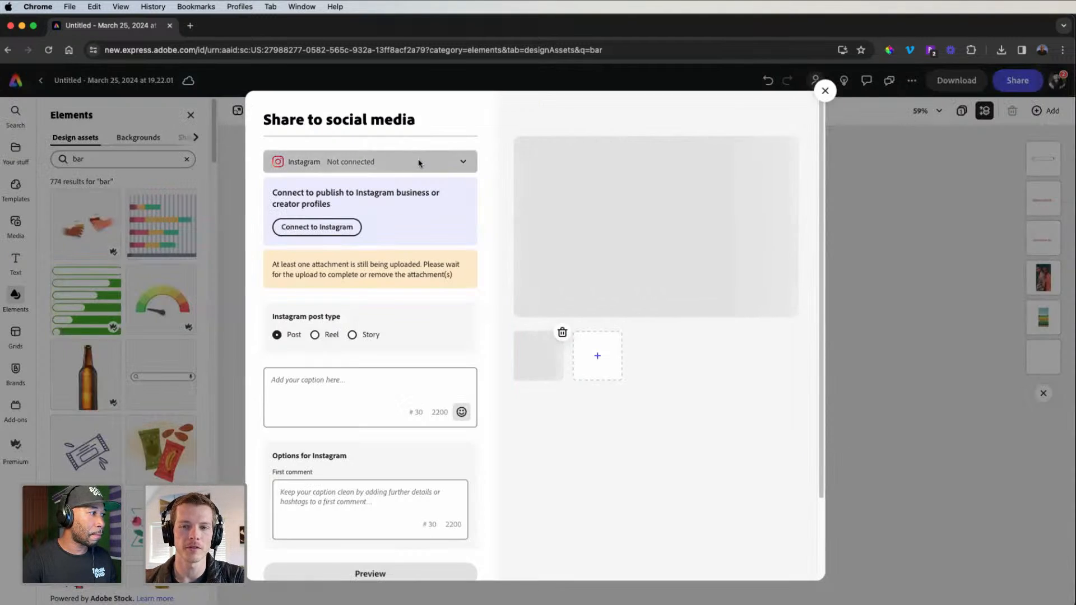
left_click(419, 163)
left_click(463, 135)
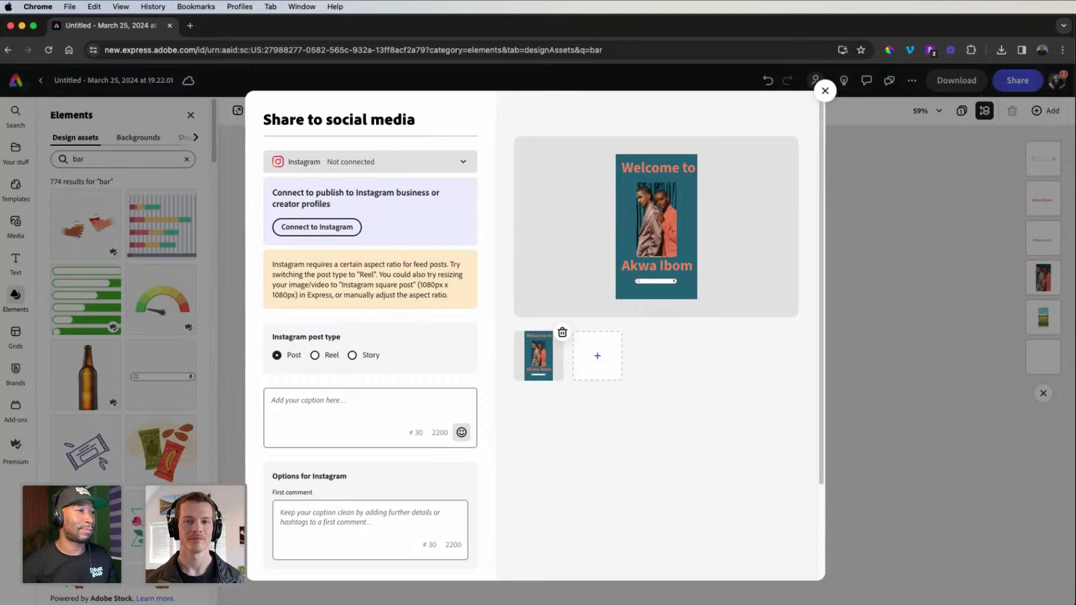
Close the Instagram sharing form, return to the Adobe Express home page, and browse the quick actions and popular templates
left_click(826, 92)
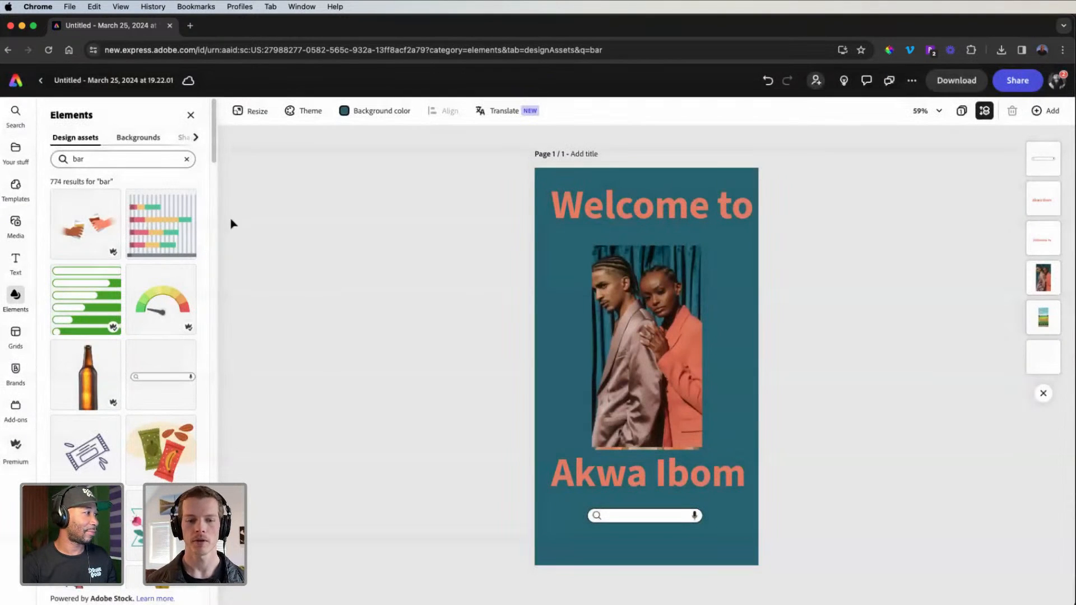
left_click(18, 82)
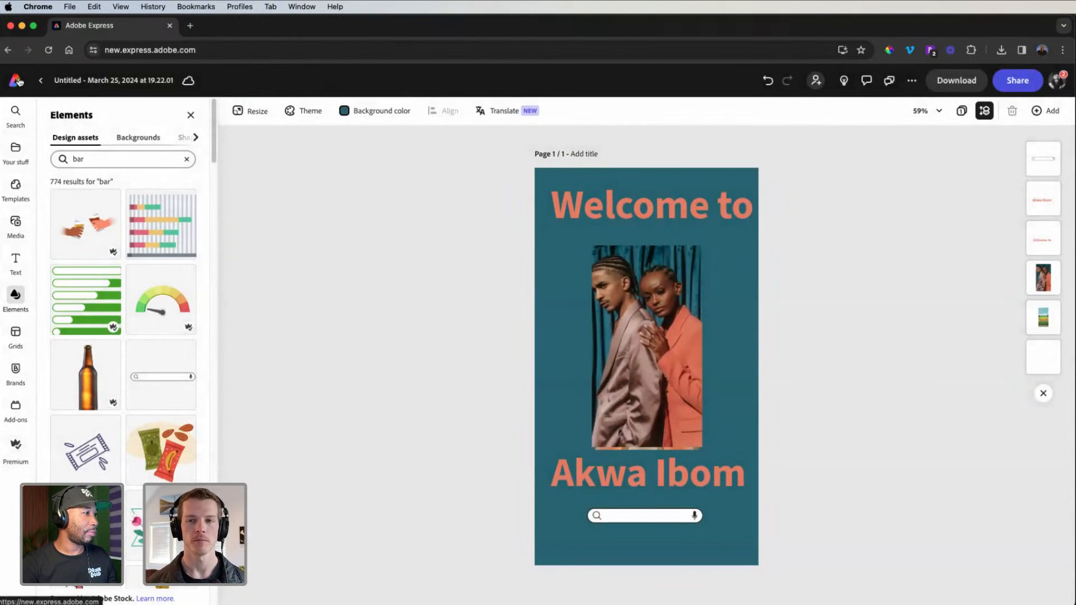
scroll(532, 385, "down", 5)
scroll(537, 387, "down", 3)
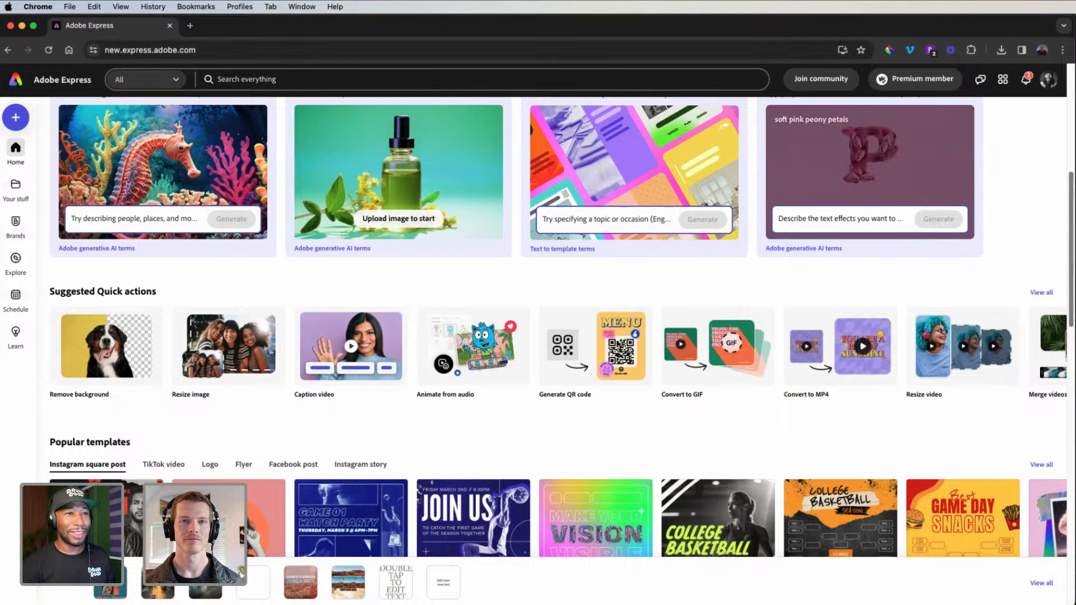
Review the AAkwa Ibom Cover.png preview in Finder, close it, and return to Adobe Express in Chrome
left_click(1075, 214)
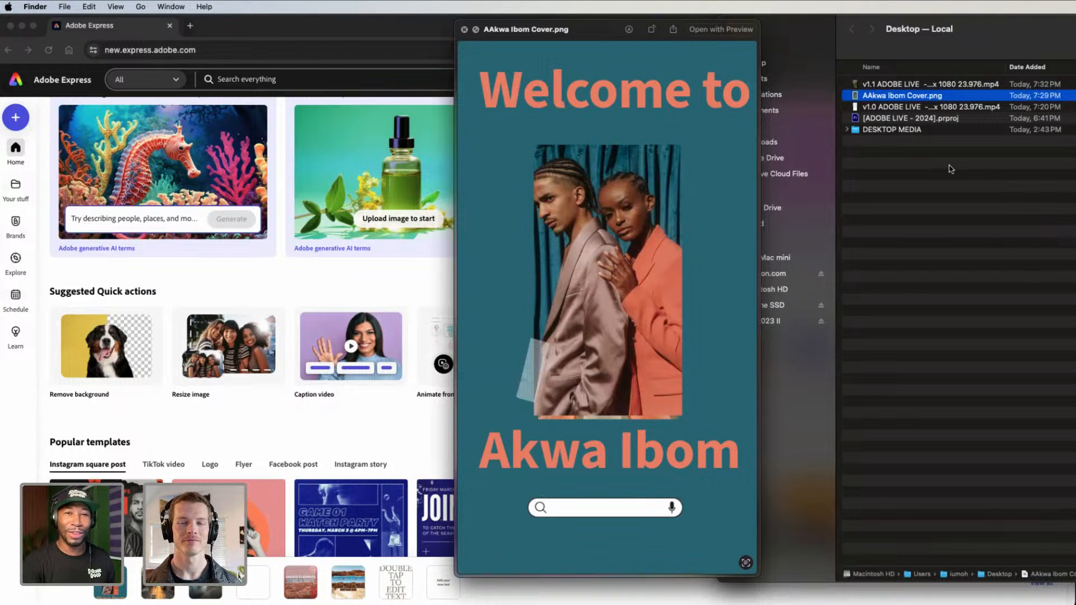
left_click(403, 28)
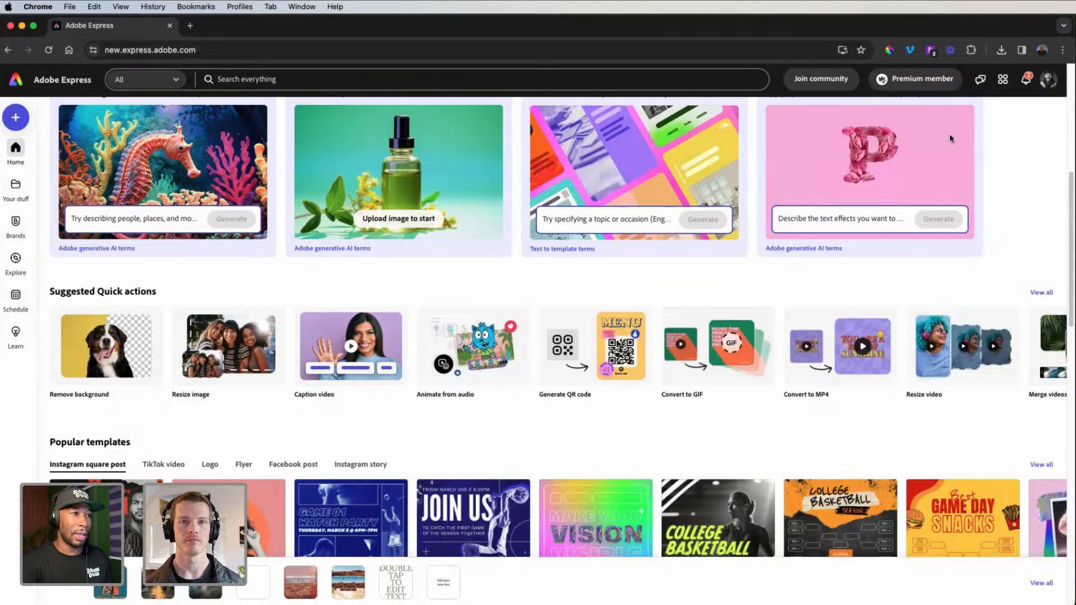
key("super+Tab")
left_click_drag(585, 32, 490, 30)
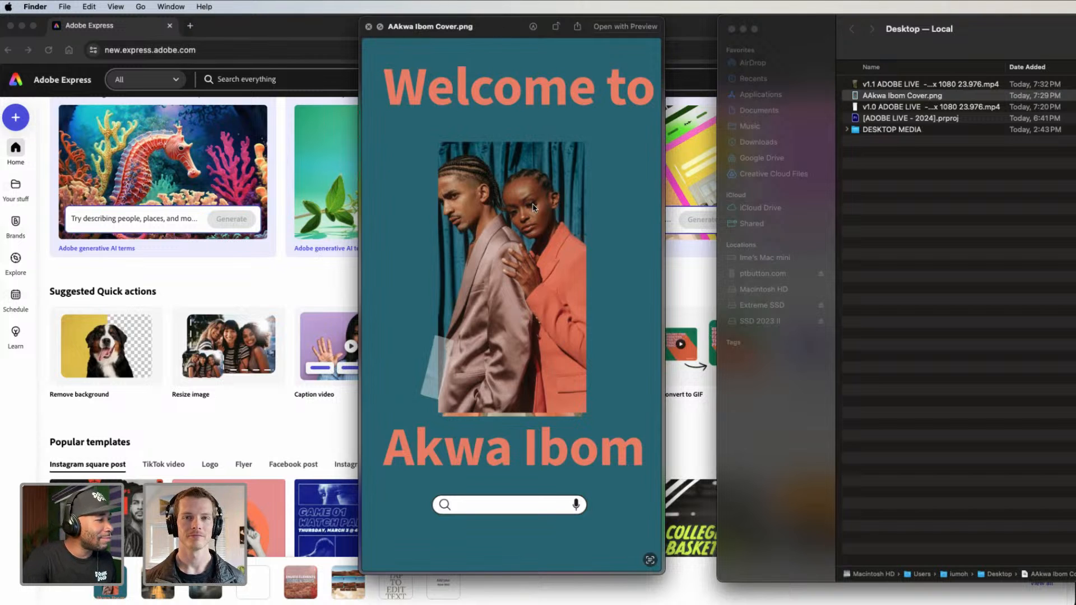
left_click(368, 26)
left_click(668, 268)
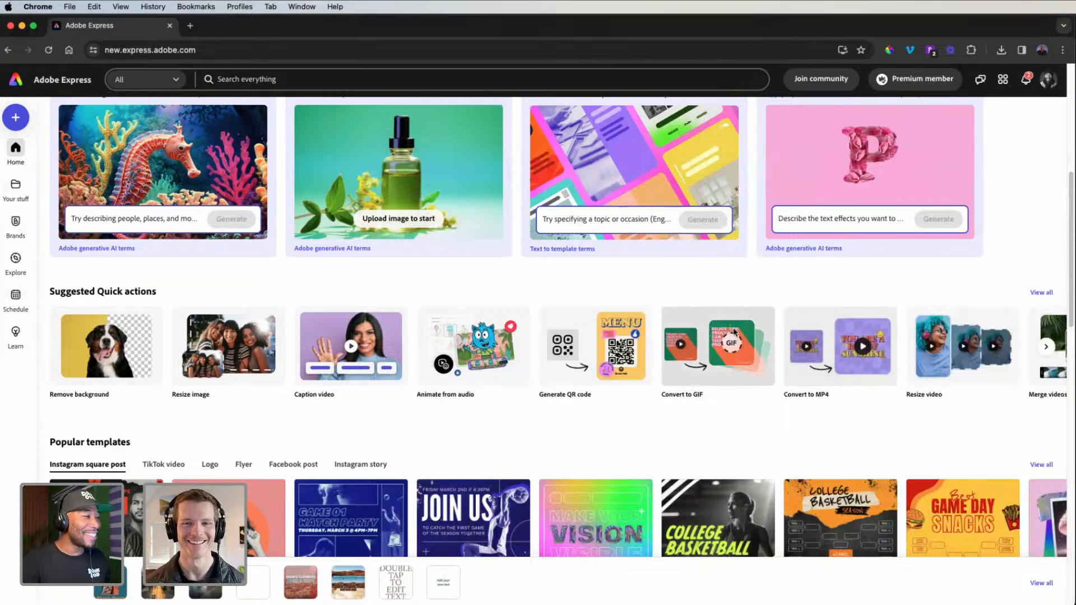
Reopen the "Welcome to Akwa Ibom" cover design and delete the couple's photo covering the stadium image
scroll(729, 339, "up", 1)
scroll(724, 342, "down", 1)
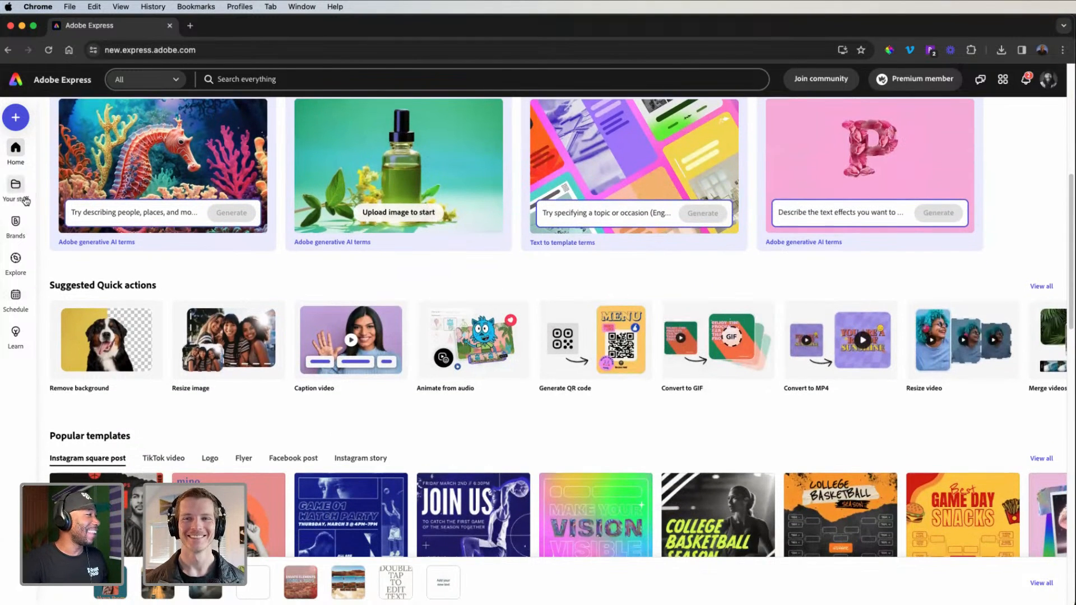
left_click(16, 117)
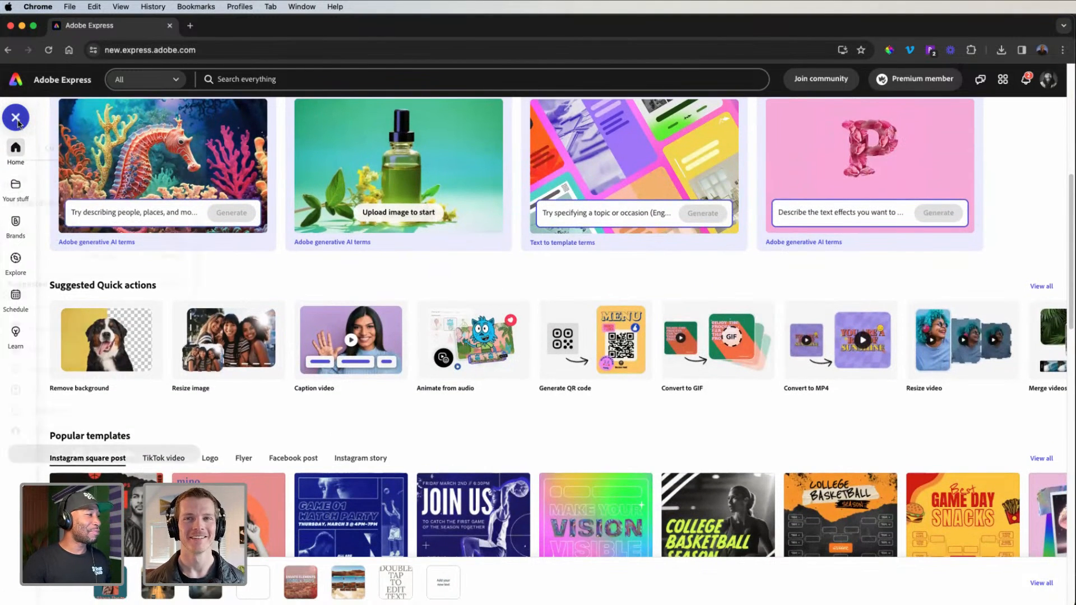
left_click(325, 434)
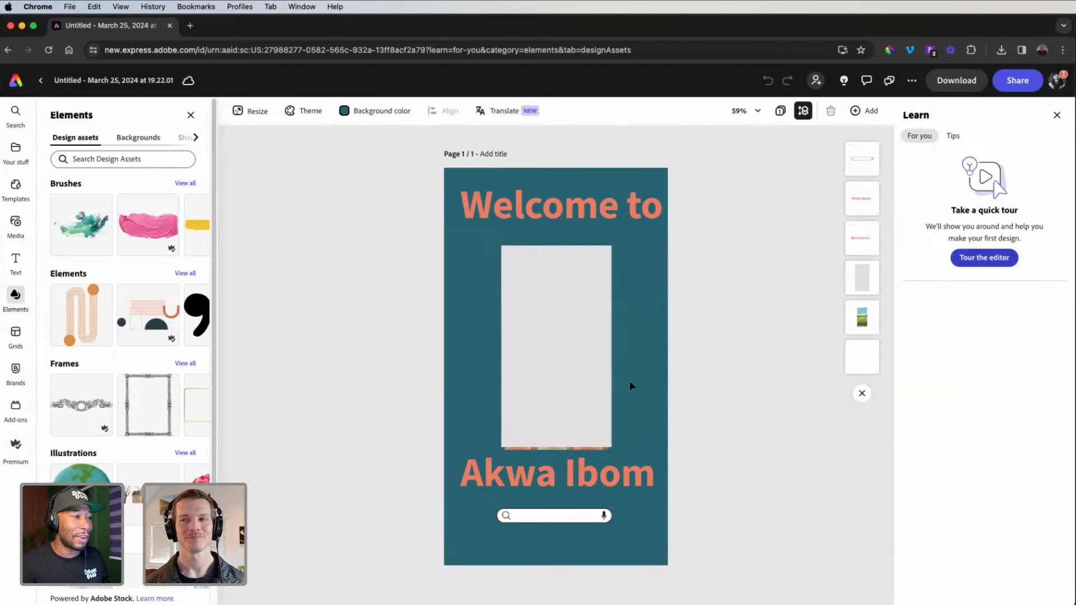
left_click(863, 278)
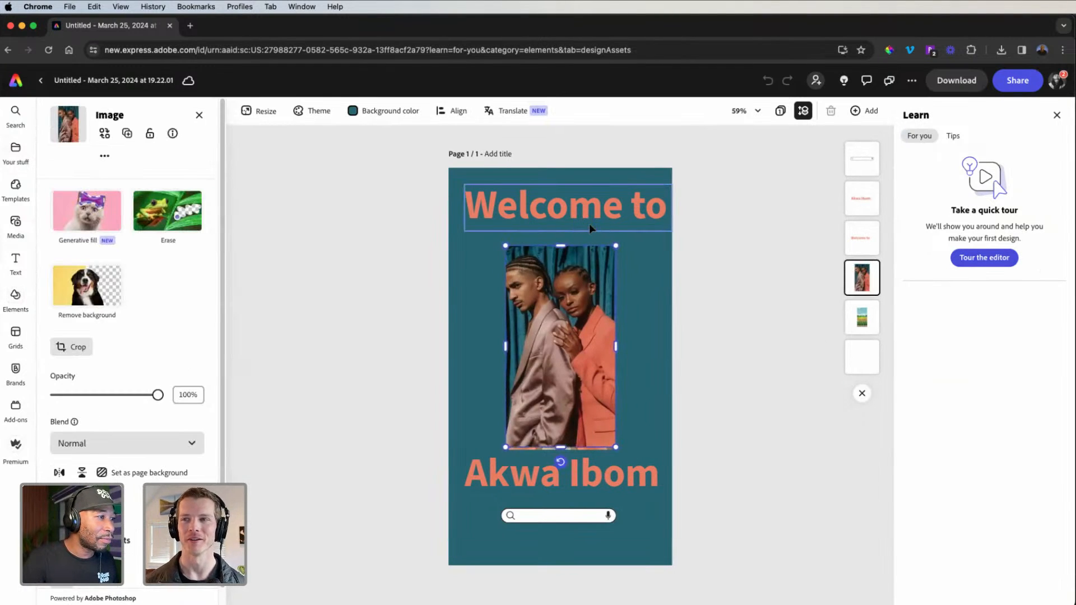
right_click(585, 292)
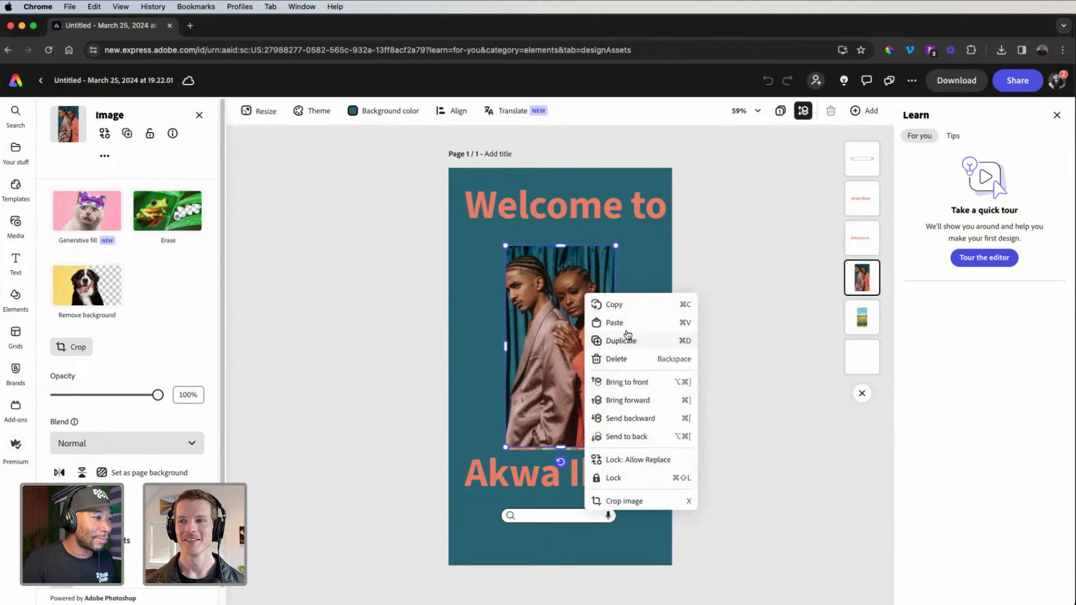
left_click(637, 362)
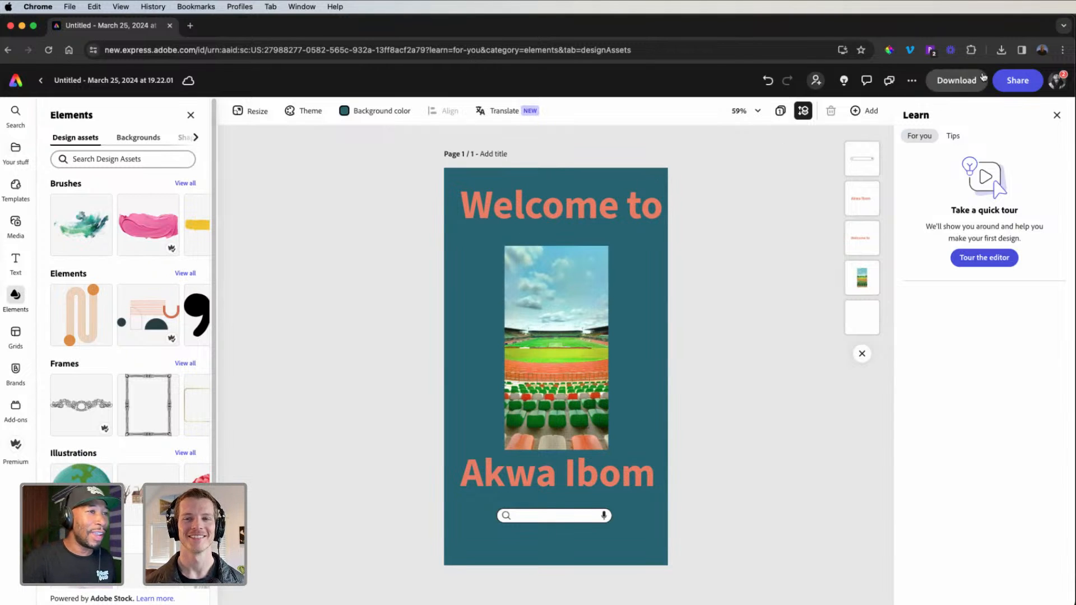
Download the revised cover and save it to the Desktop as Akwa Ibom Cover.png
left_click(964, 89)
left_click(932, 203)
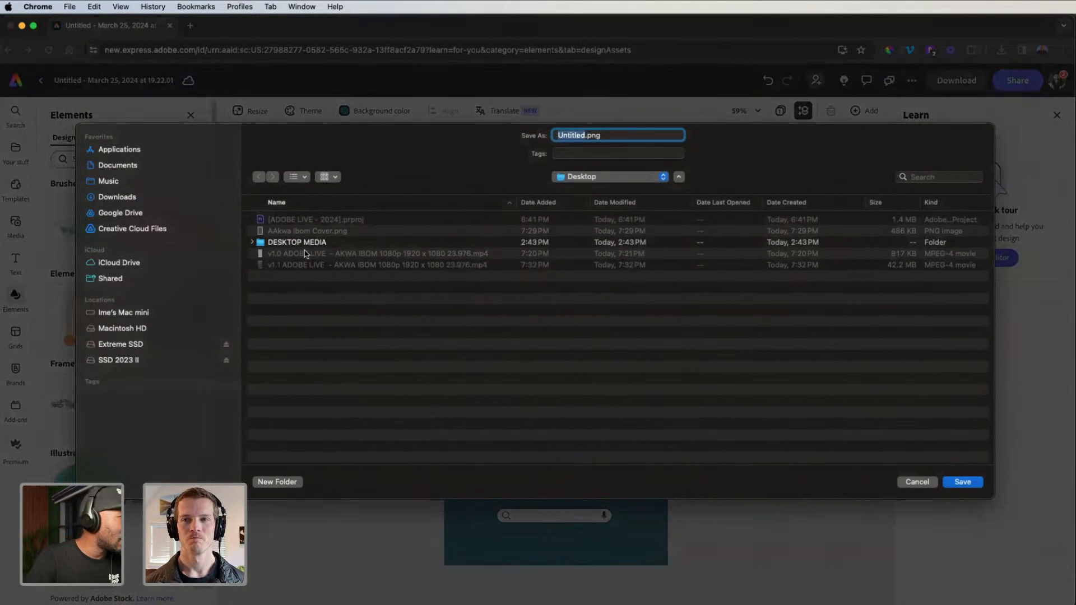
left_click(308, 231)
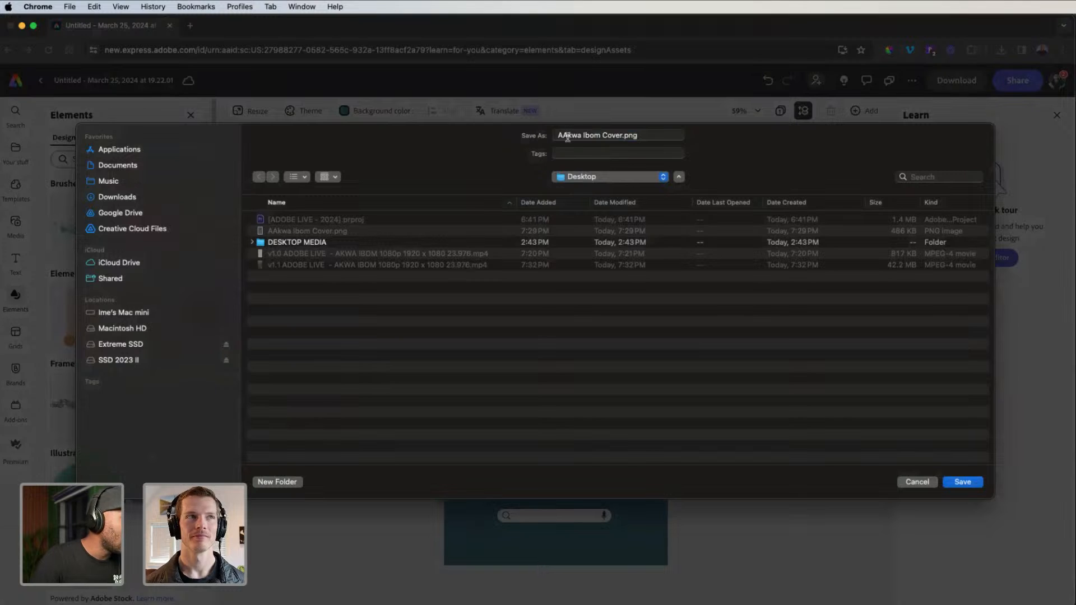
left_click(566, 136)
key("BackSpace")
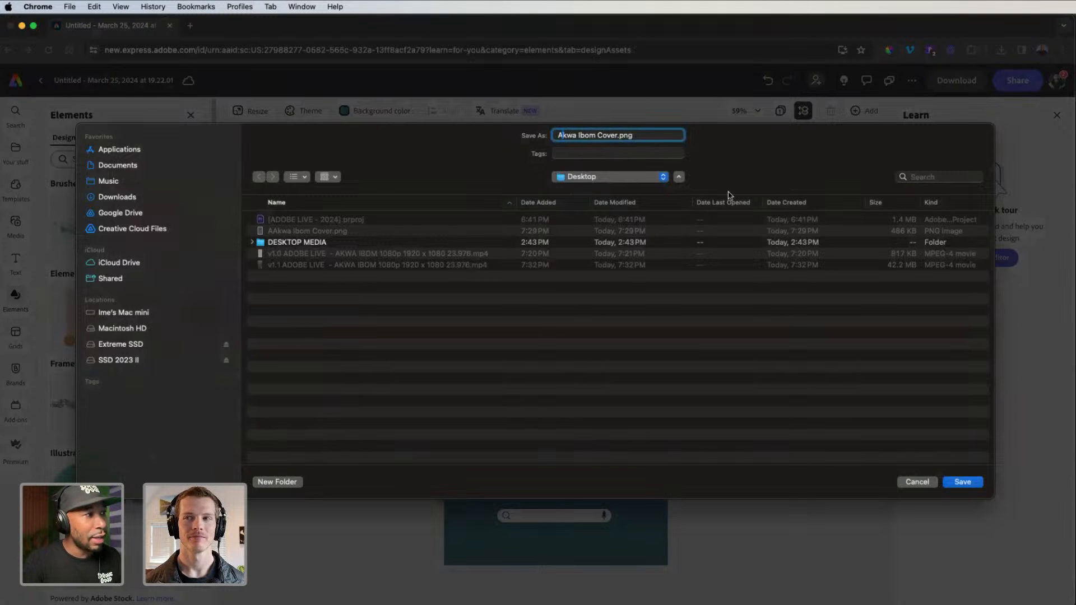
left_click(963, 482)
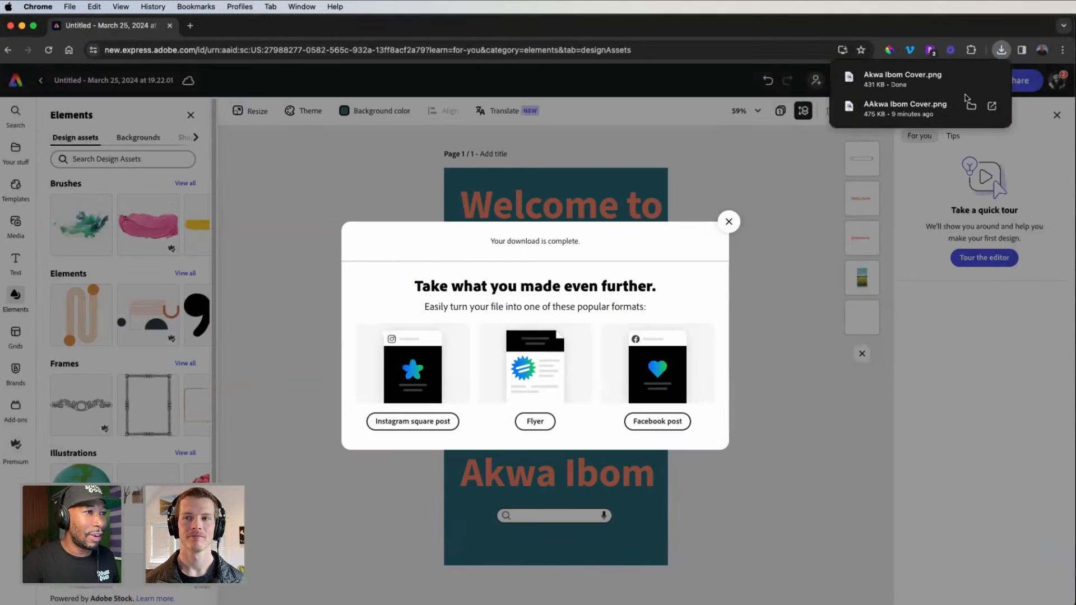
Reveal the new Akwa Ibom Cover.png in Finder, preview it, and dismiss the download-complete dialog in Adobe Express
left_click(972, 76)
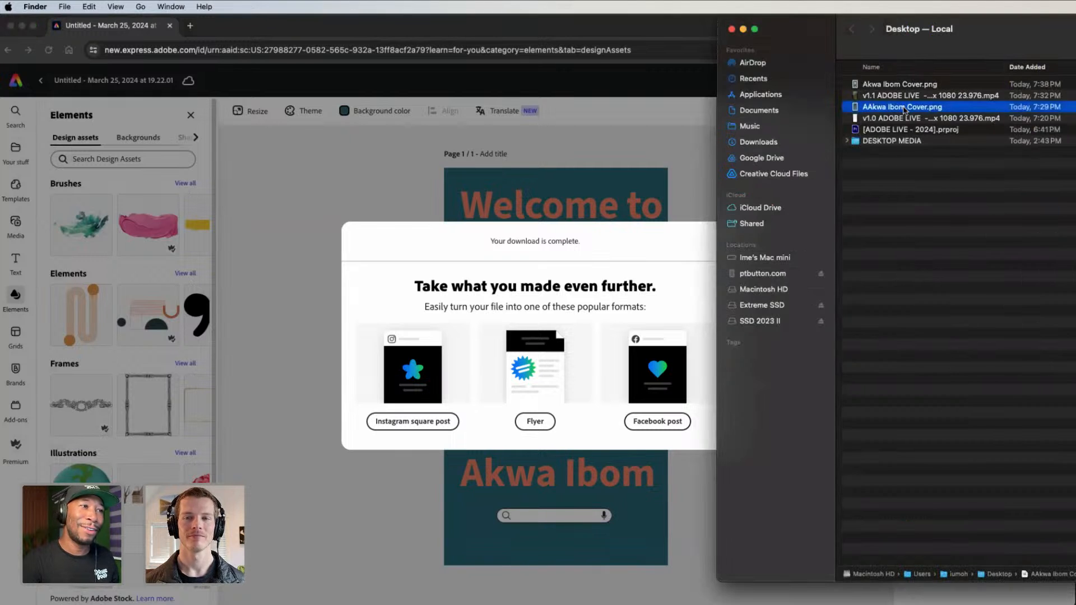
key("space")
left_click(916, 85)
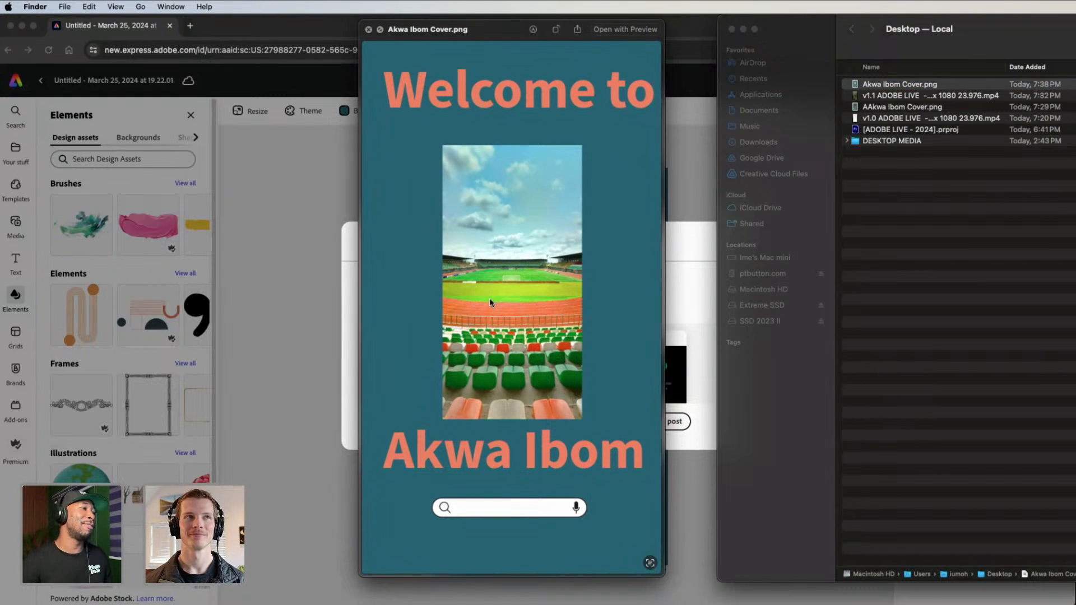
left_click(684, 155)
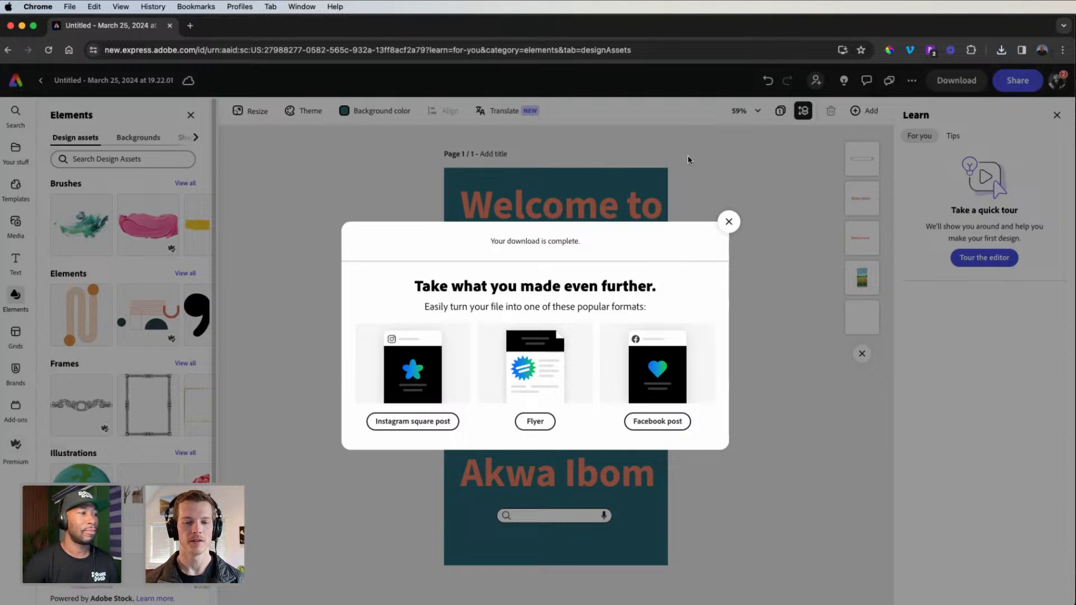
left_click(729, 221)
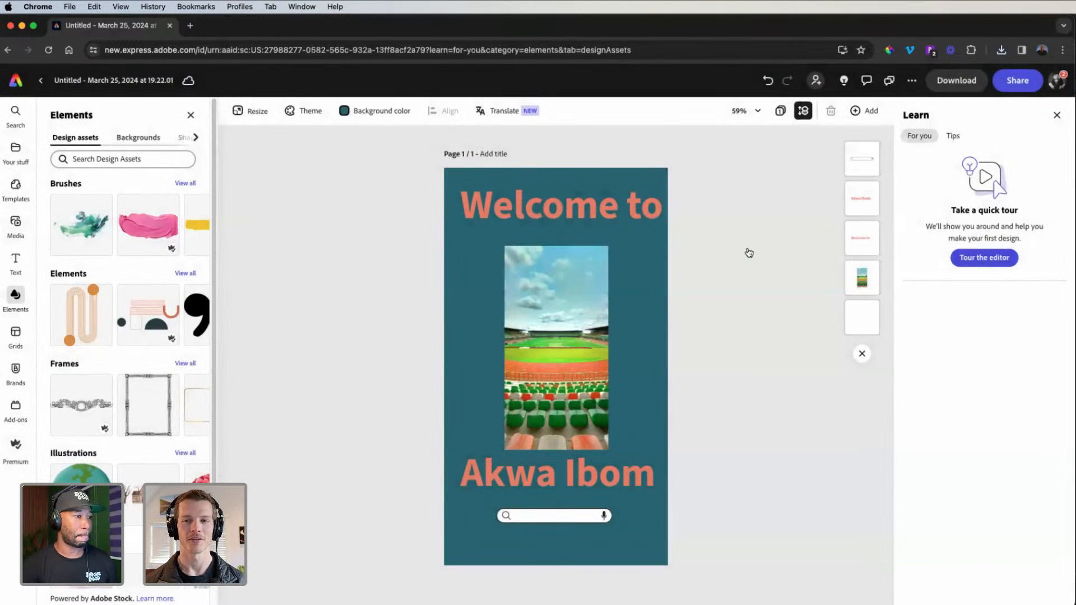
Switch to Premiere Pro and close the v1.0 VERTICAL 1080p sequence
key("super+Tab")
key("super+Tab")
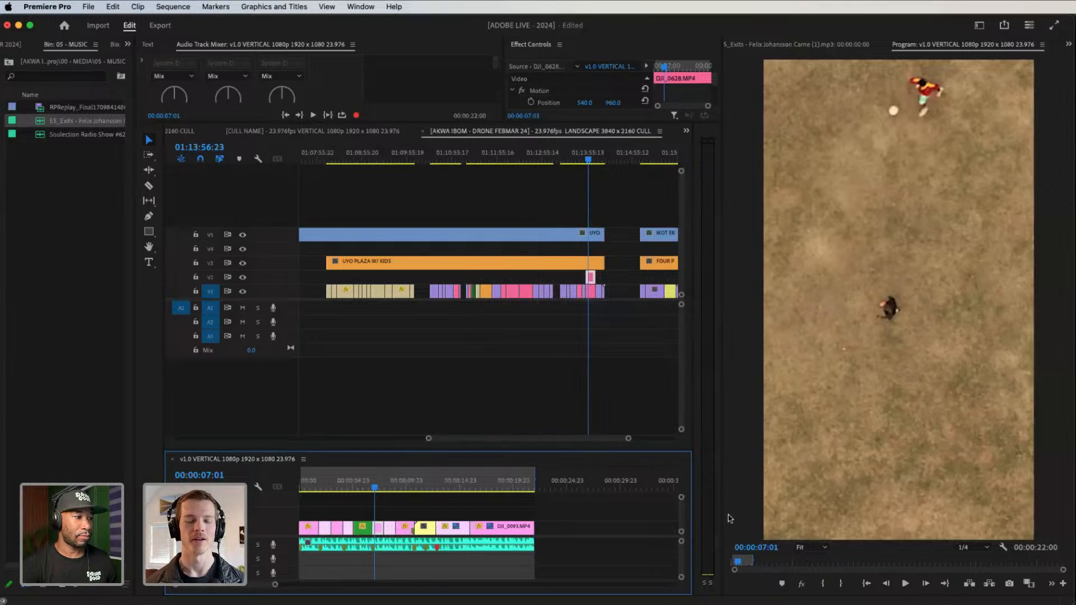
left_click(173, 461)
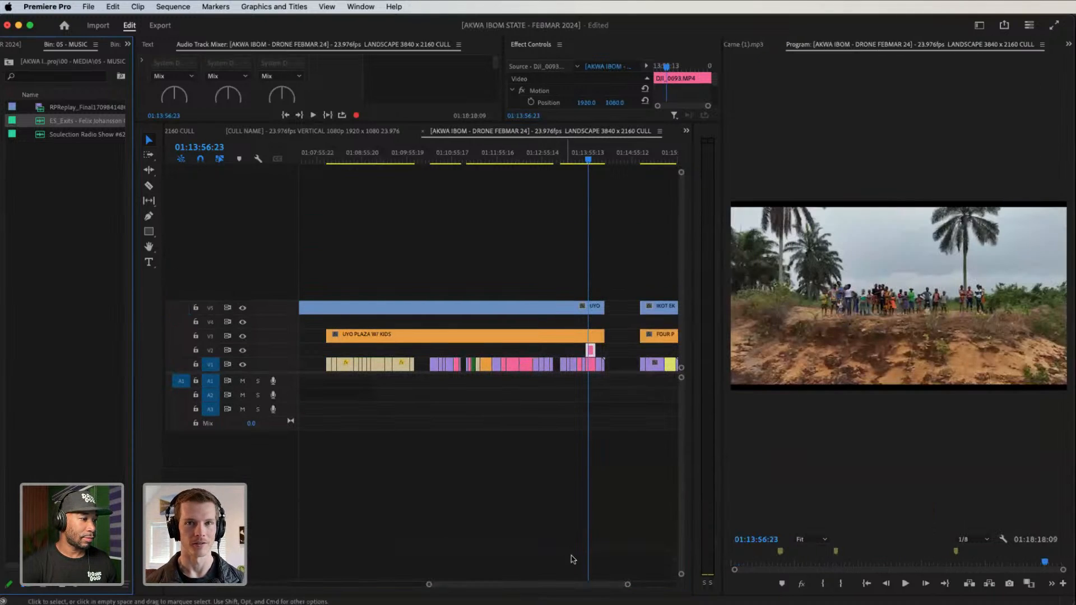
Play the landscape drone sequence from the start of the FOUR POINTS SHERATON section
scroll(575, 584, "up", 2)
scroll(575, 584, "up", 4)
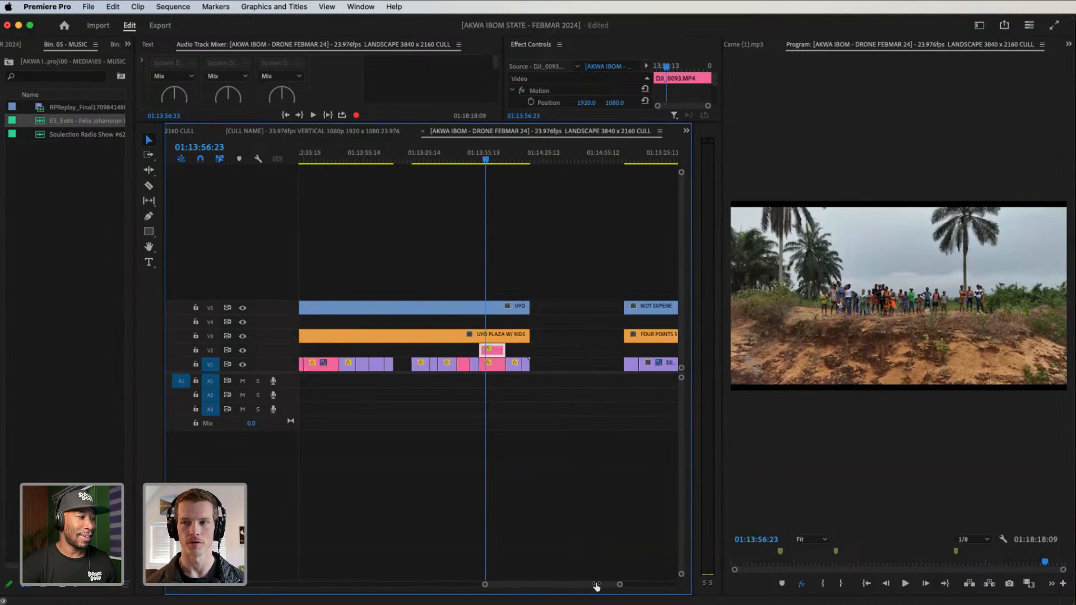
scroll(595, 587, "right", 5)
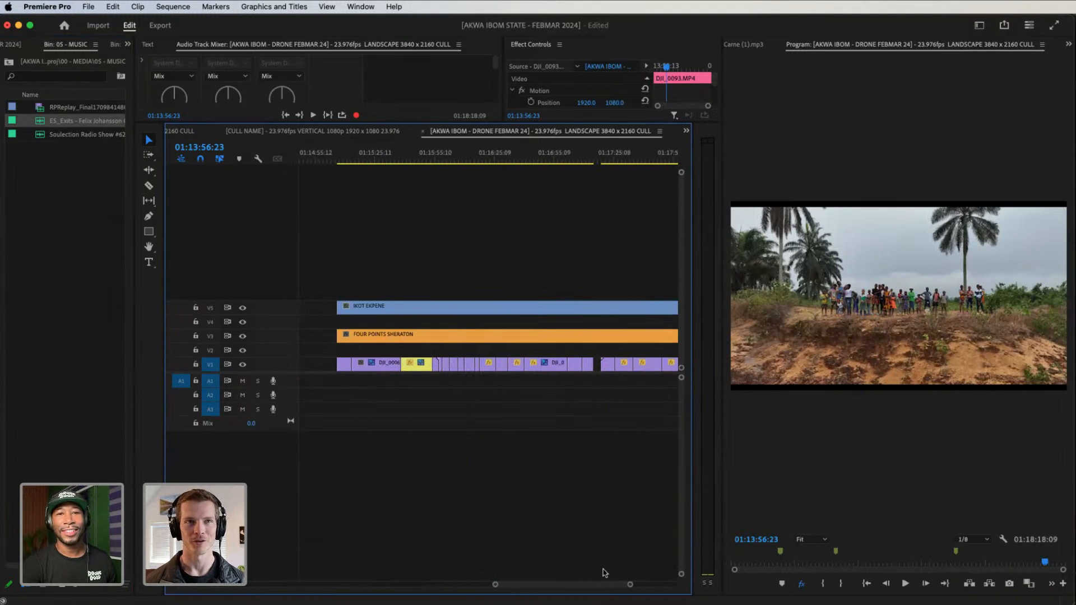
left_click(371, 153)
key("space")
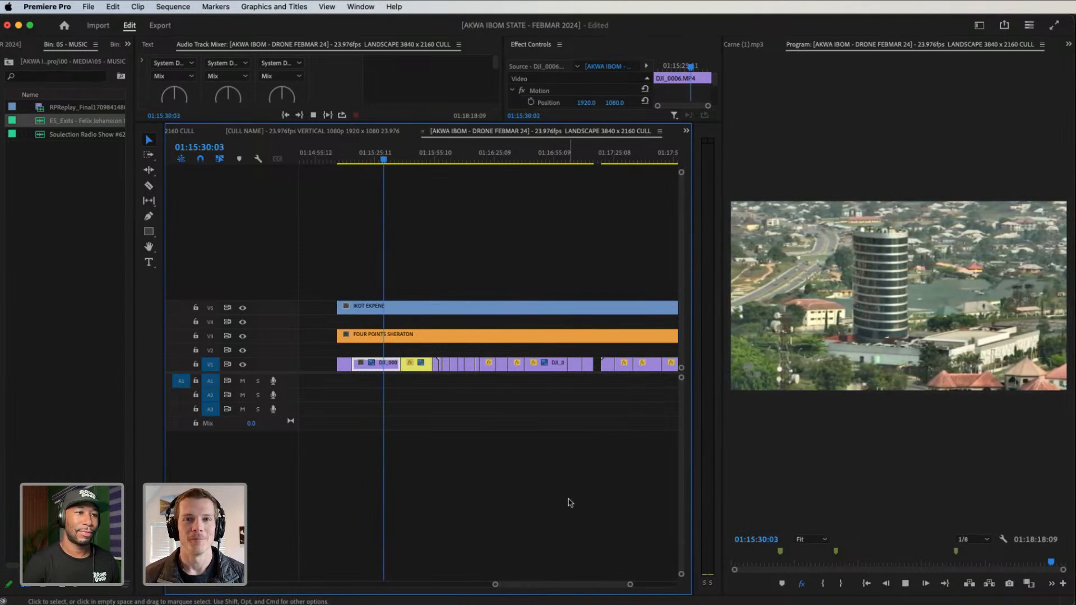
Close the Finder window and the cover preview, and widen the Program monitor in Premiere Pro
key("super+Tab")
left_click(732, 29)
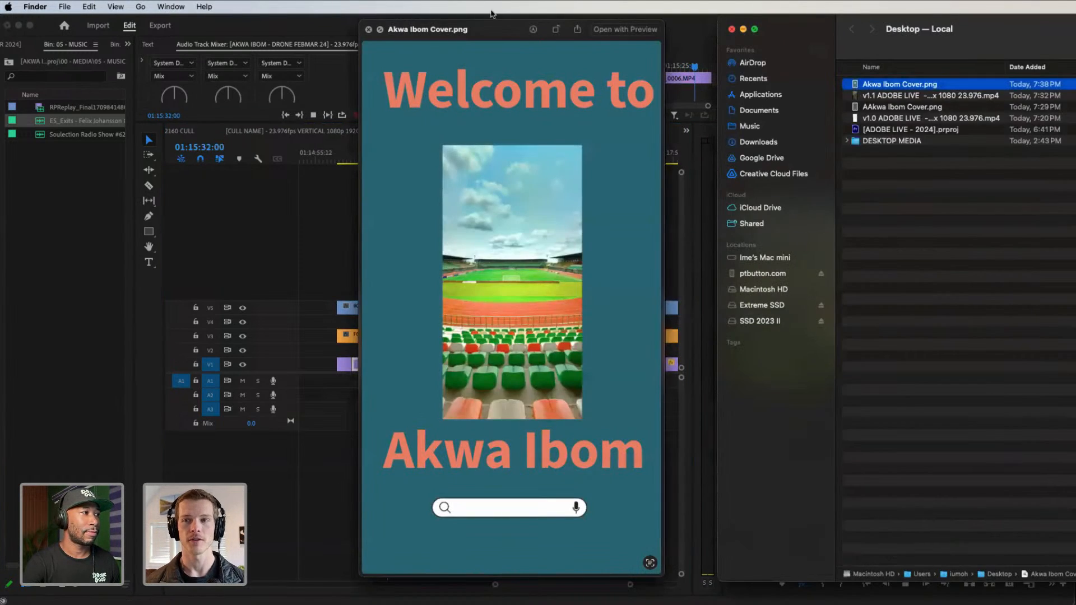
left_click(359, 30)
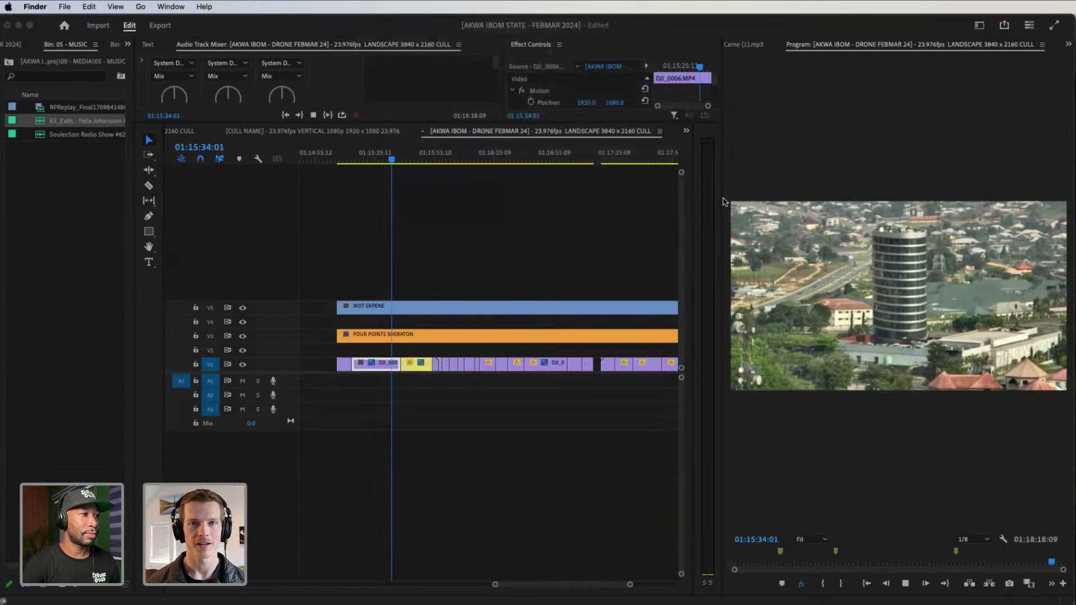
left_click(725, 203)
left_click_drag(724, 203, 580, 204)
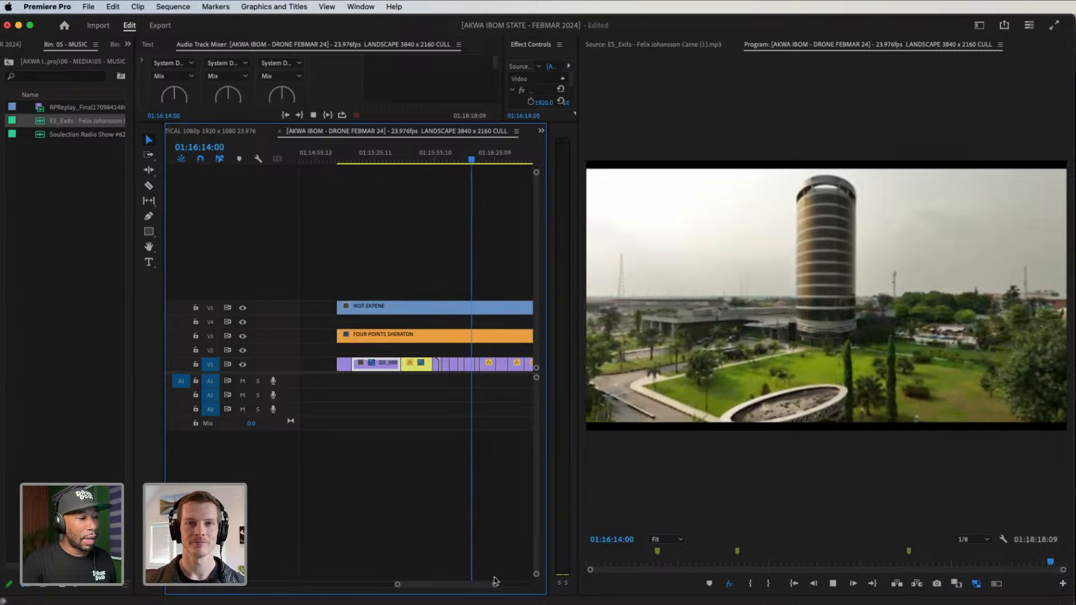
Split the DJI_0025.MP4 tower clip on V1 at 01:16:20:17 with the Razor tool
left_click_drag(495, 586, 492, 587)
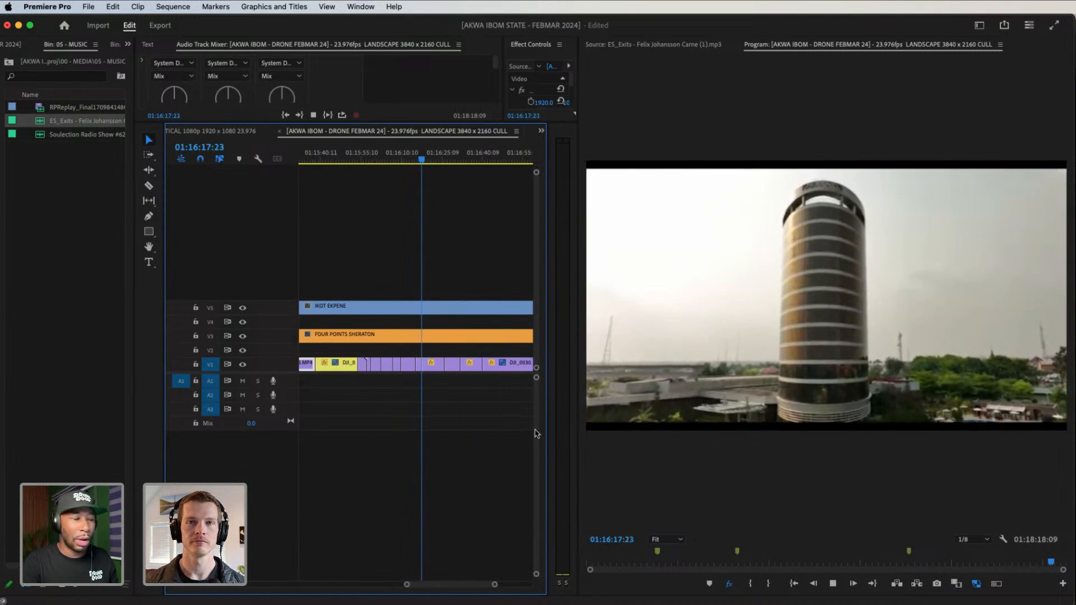
left_click_drag(409, 160, 432, 192)
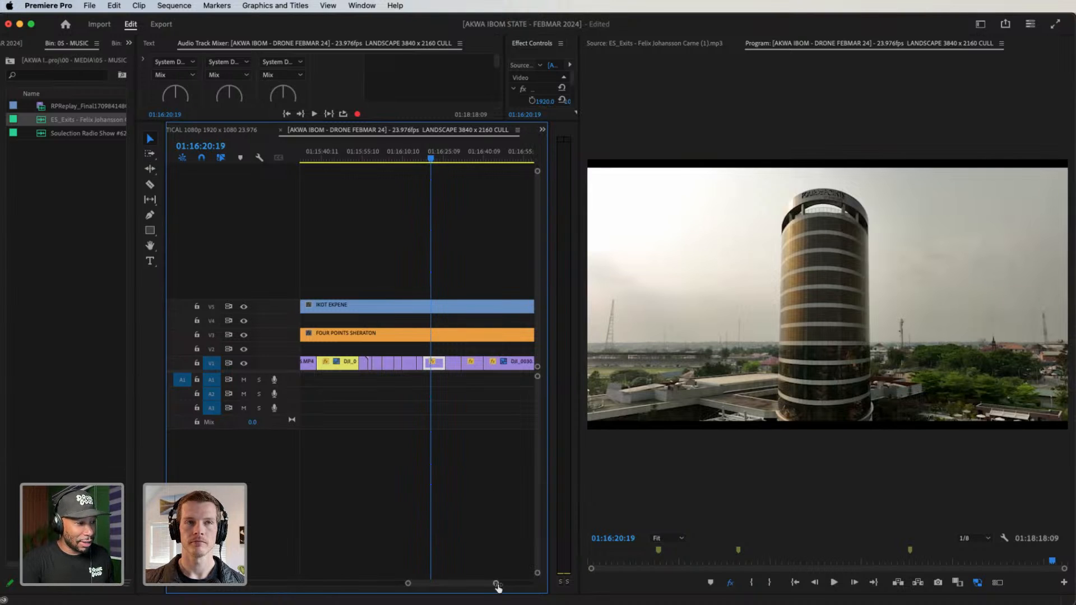
left_click_drag(497, 585, 488, 584)
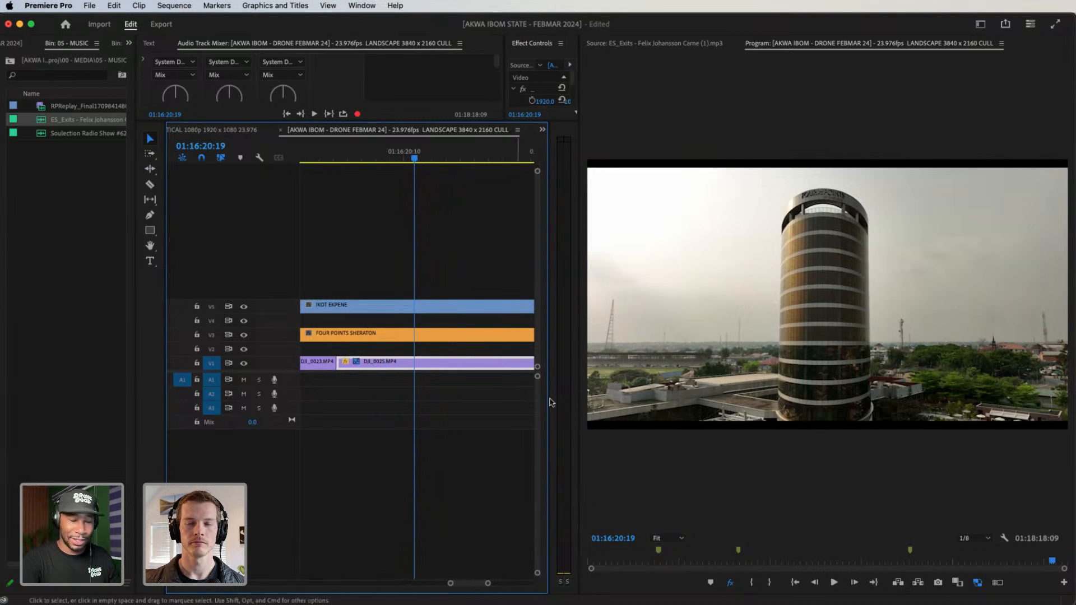
left_click(412, 160)
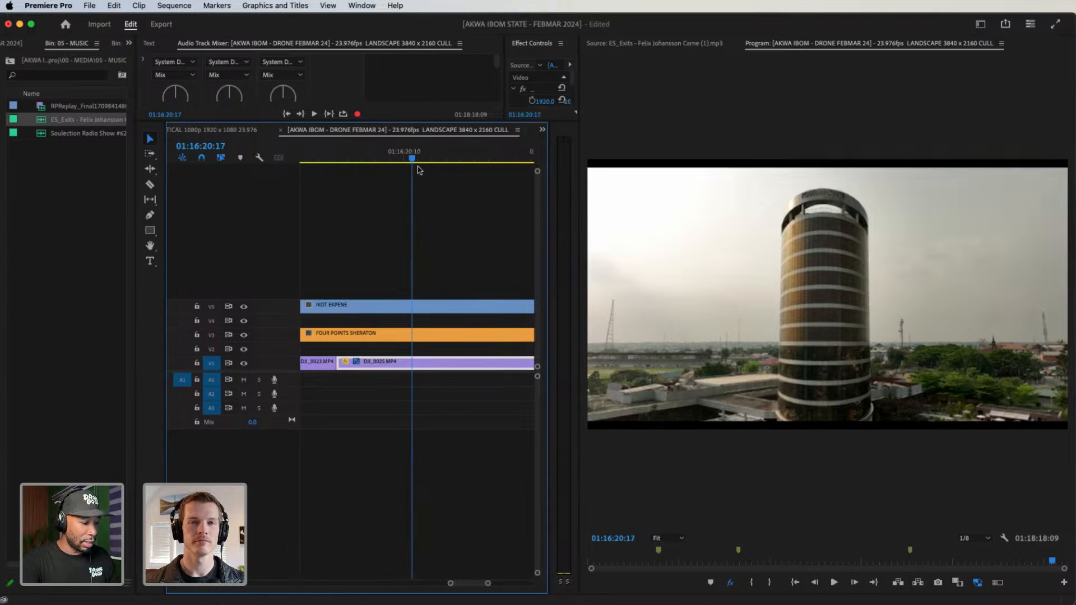
key("c")
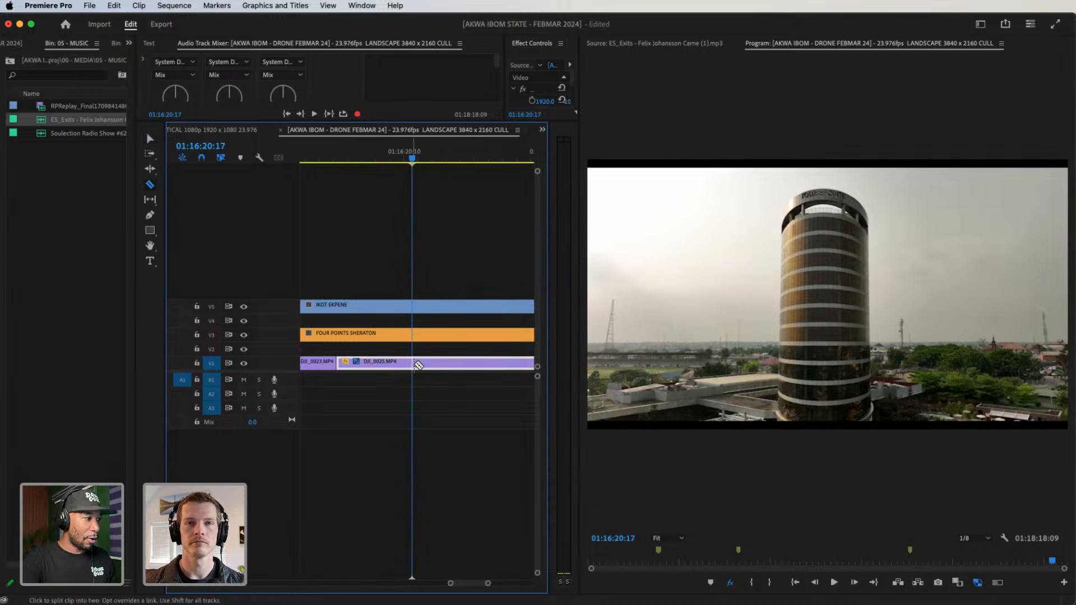
left_click(412, 364)
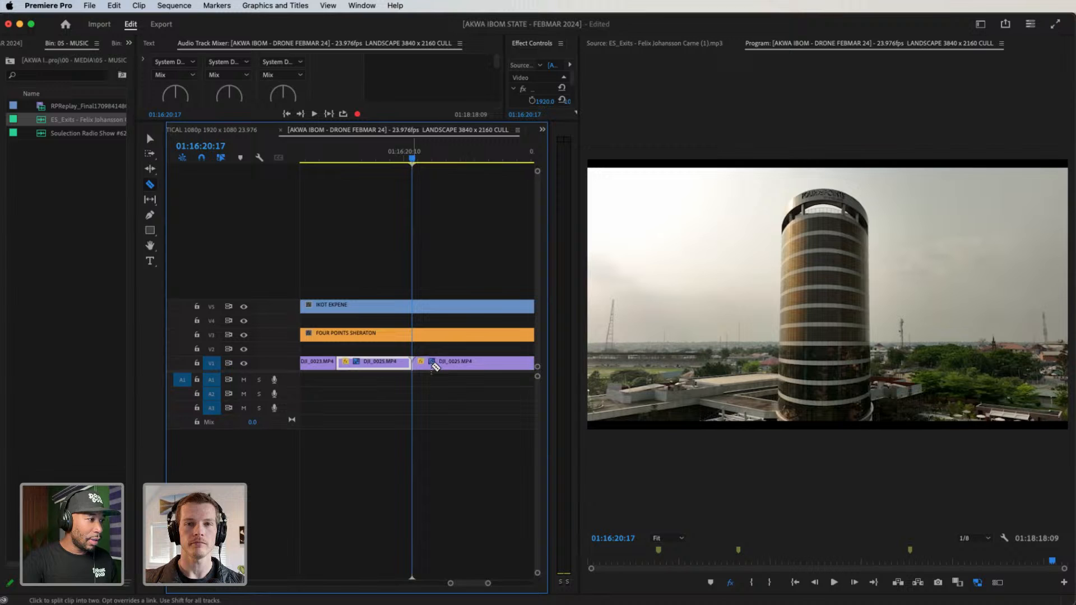
Scrub across the cut between the two DJI_0025.MP4 tower segments on V1 and deselect the clip
left_click(407, 159)
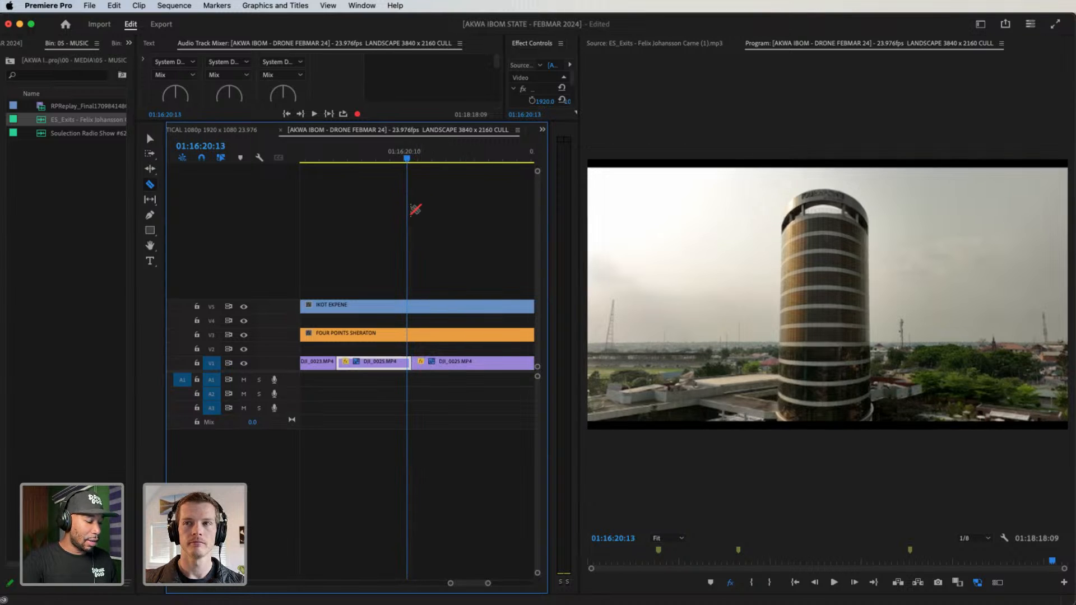
left_click(409, 160)
left_click_drag(407, 171, 432, 174)
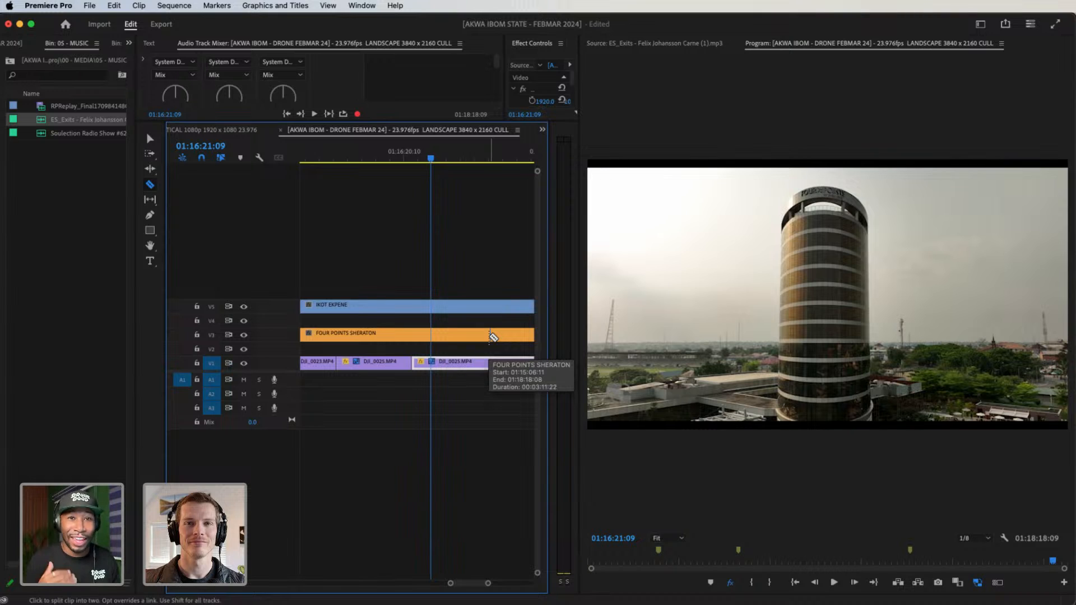
key("v")
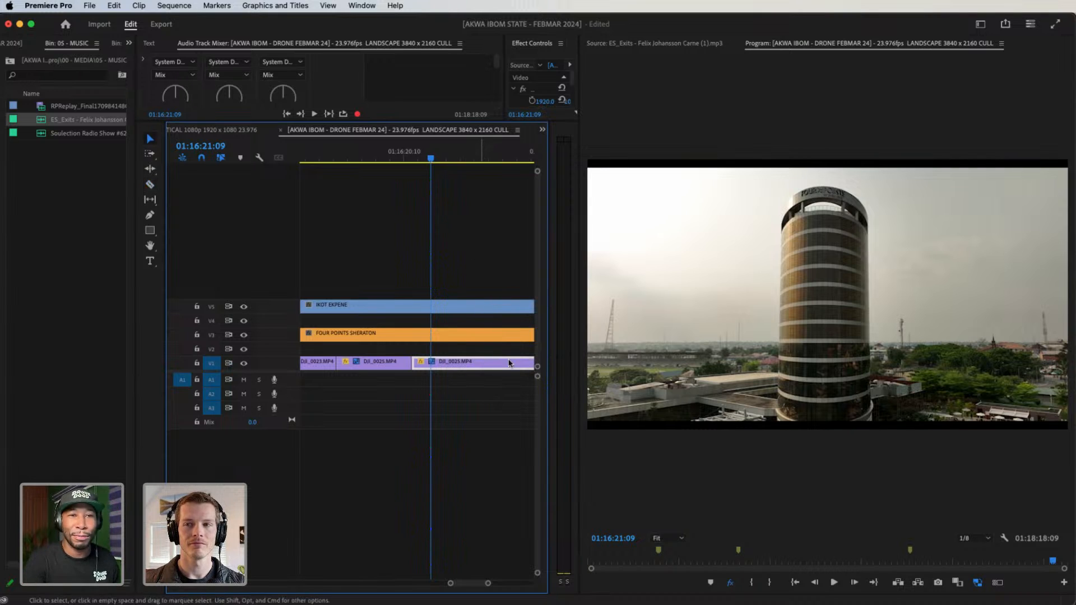
mouse_move(509, 363)
left_mouse_down()
mouse_move(493, 354)
mouse_move(495, 363)
left_mouse_up()
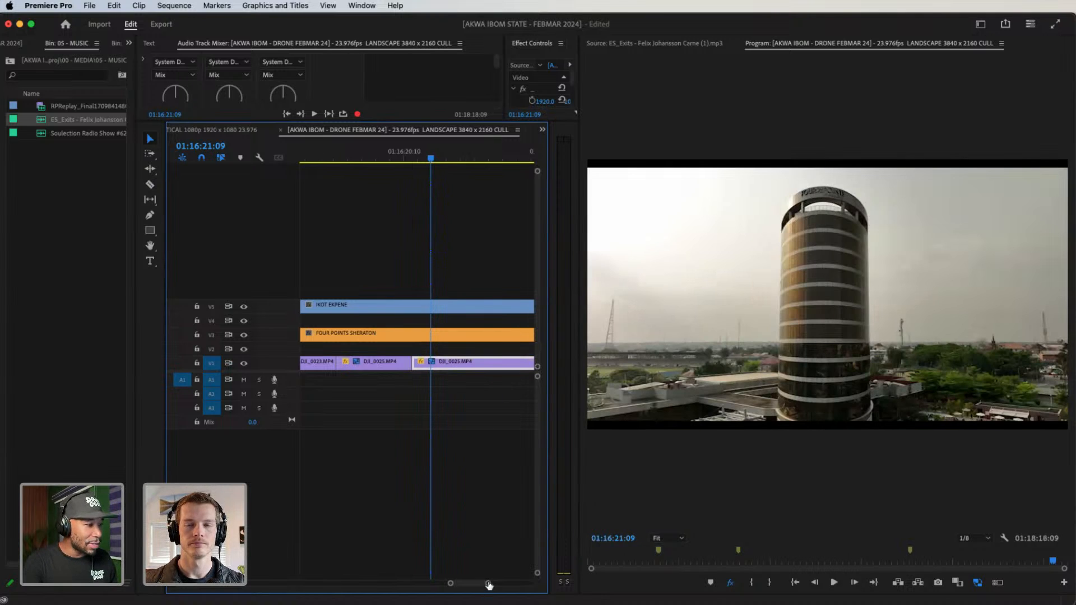
left_click_drag(507, 584, 524, 584)
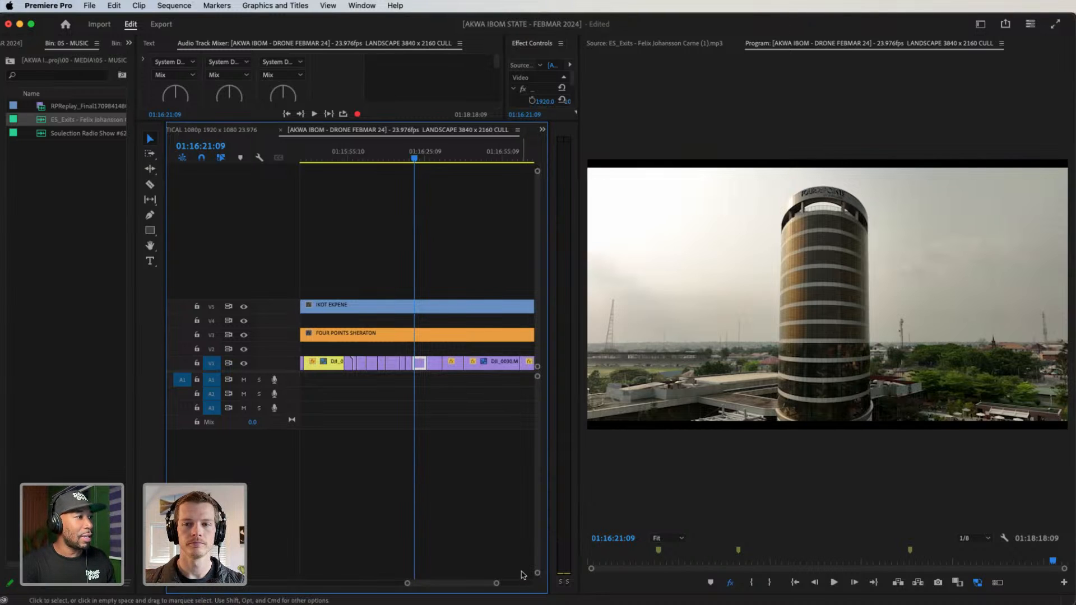
left_click(447, 460)
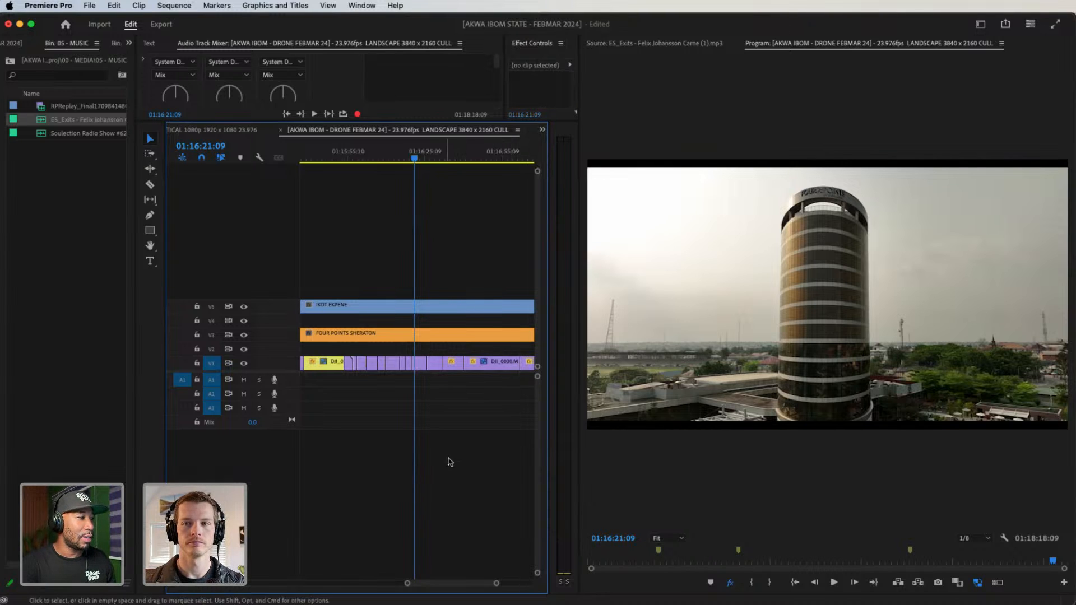
Play the tower footage in the maximized Program monitor and restore the panel layout
left_click(774, 48)
double_click(783, 47)
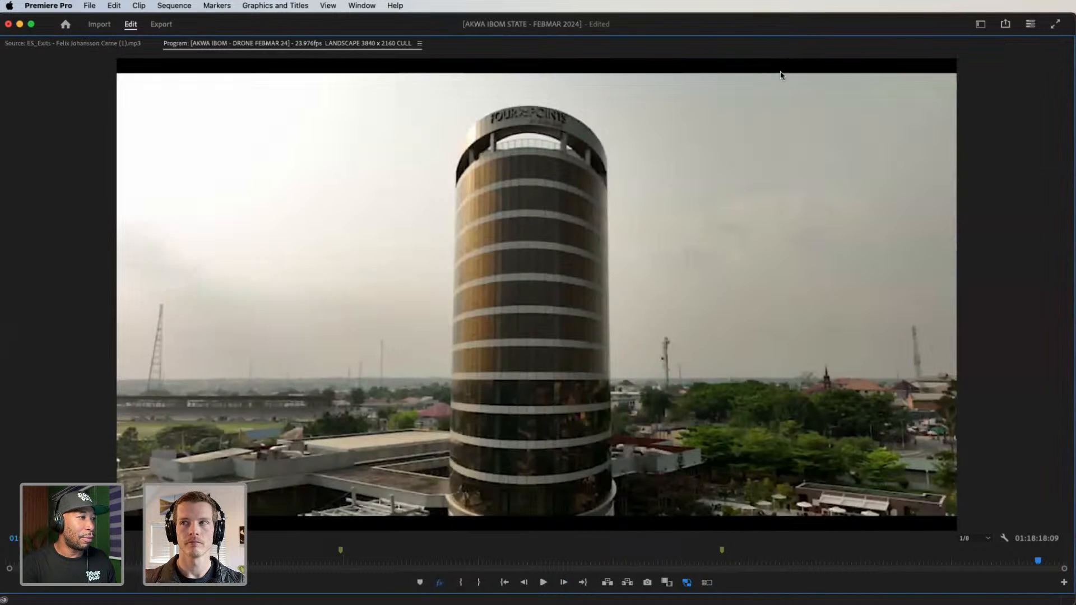
key("space")
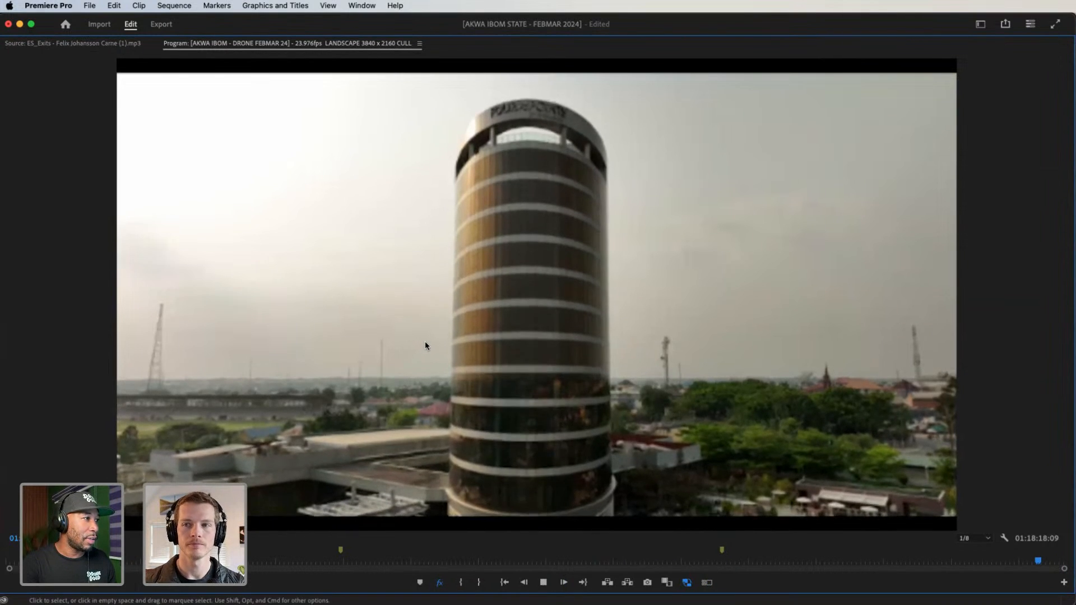
double_click(304, 49)
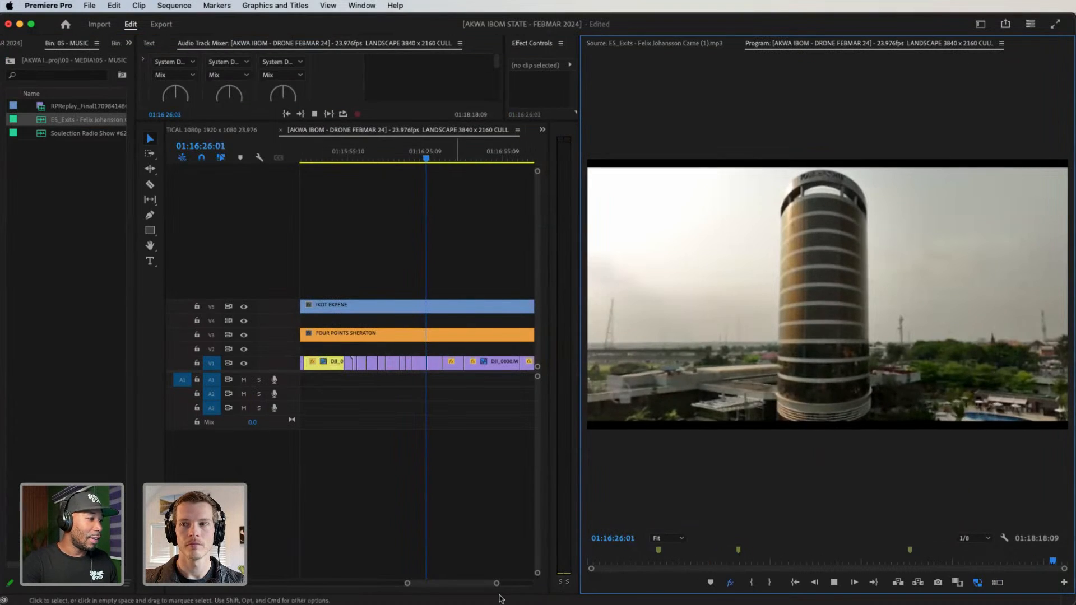
left_click_drag(497, 584, 489, 583)
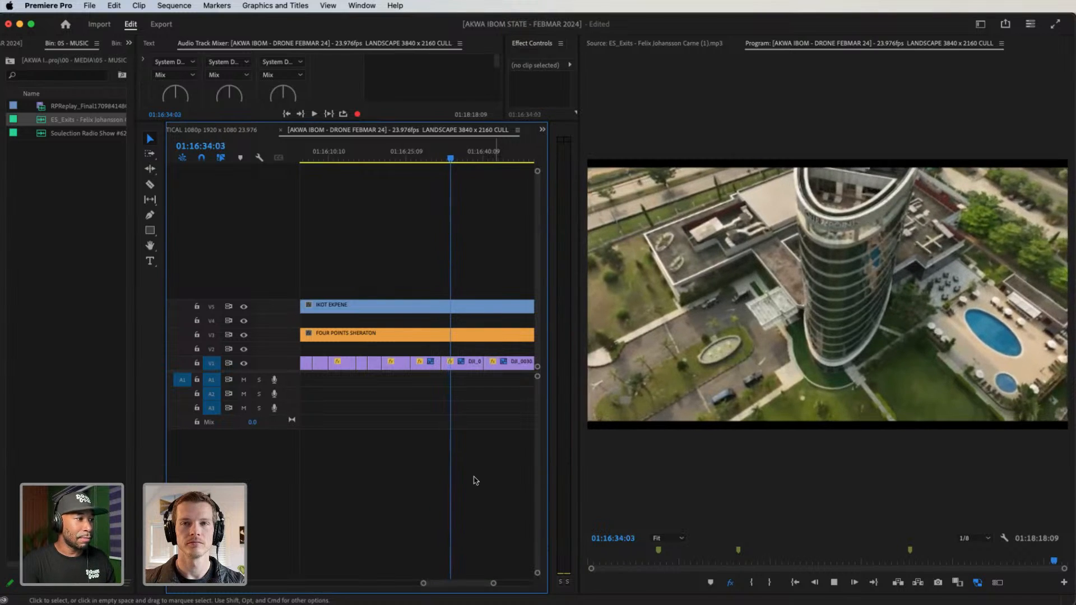
Speed up the aerial tower clip under the playhead with Speed/Duration and play the result from the preceding clip
left_click(471, 363)
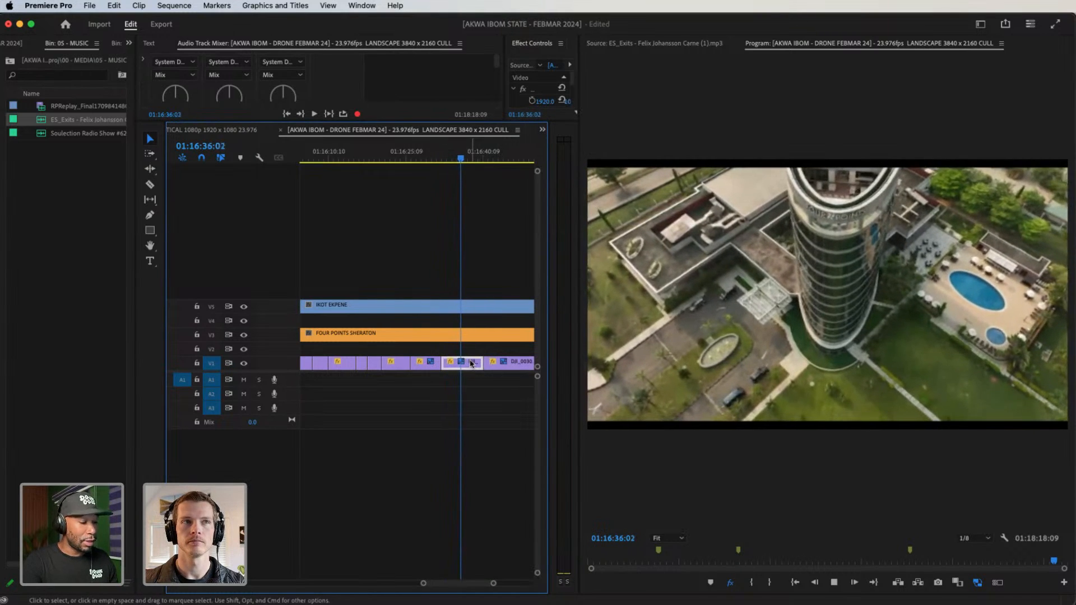
key("super+r")
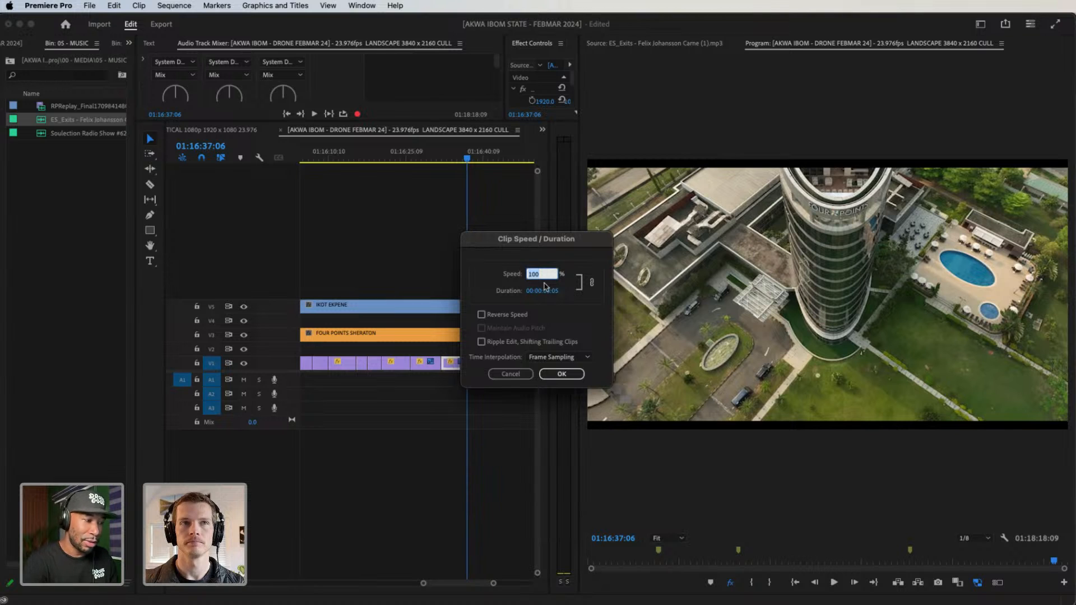
left_click(561, 374)
left_click(448, 161)
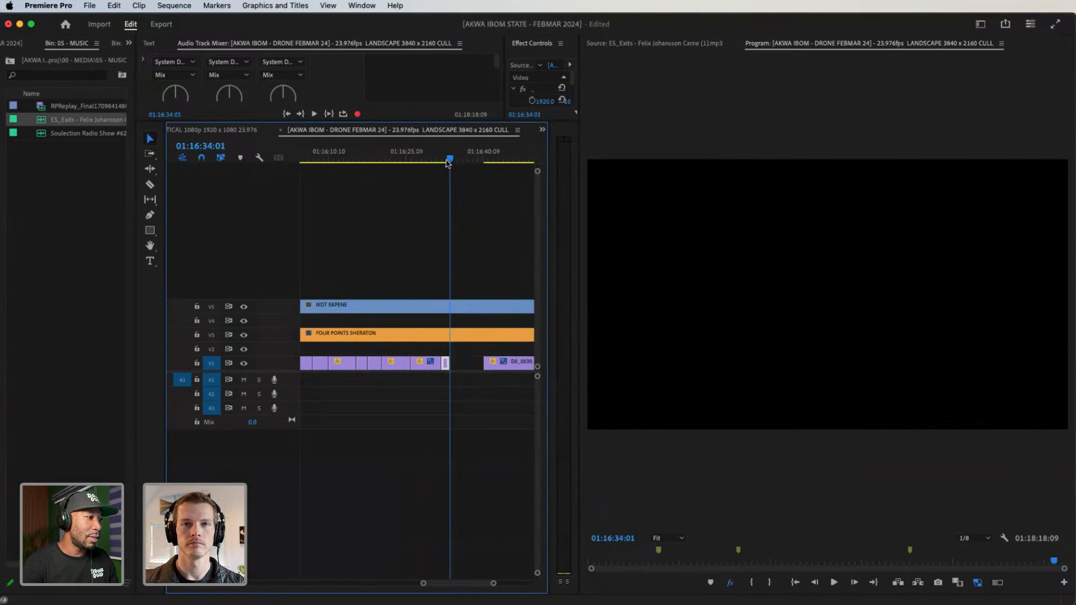
left_click_drag(449, 162, 443, 169)
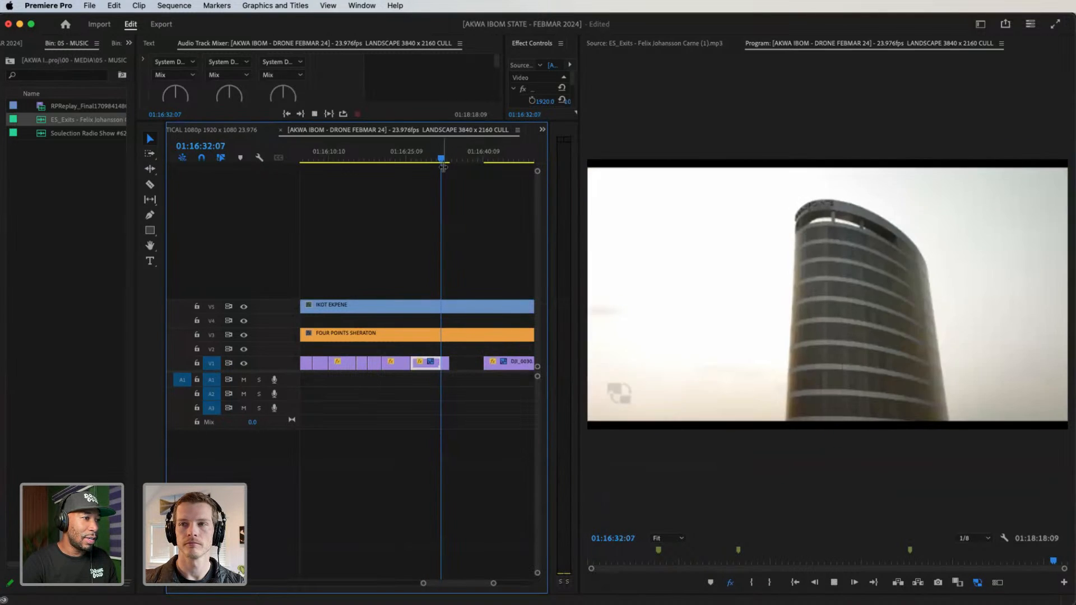
key("space")
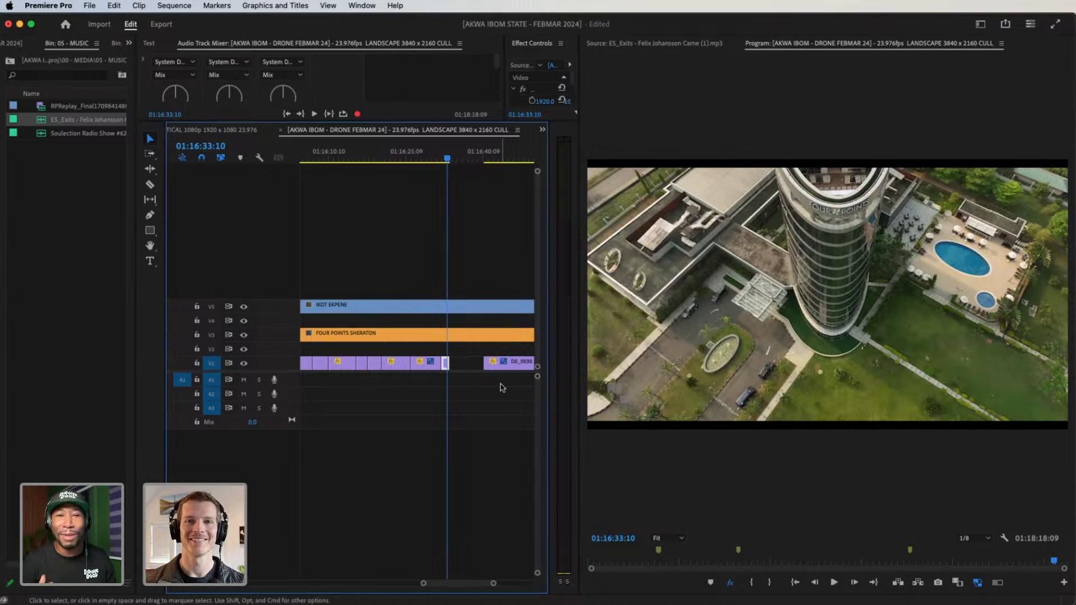
Undo the speed change on the aerial tower clip and scrub over its beginning
key("super+z")
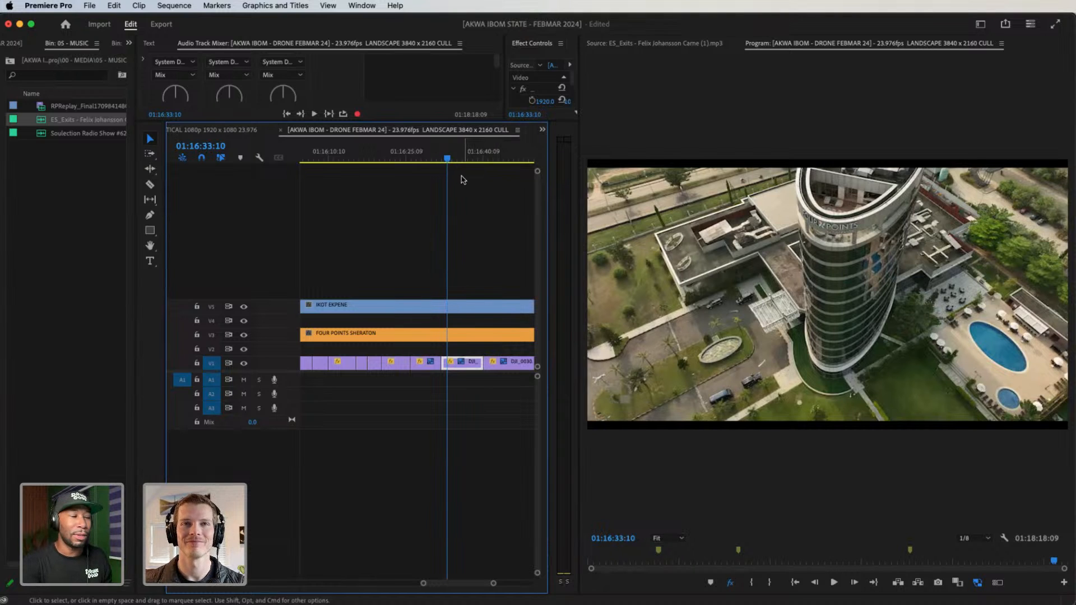
mouse_move(440, 163)
left_mouse_down()
mouse_move(459, 161)
mouse_move(445, 161)
left_mouse_up()
left_click_drag(421, 205, 448, 201)
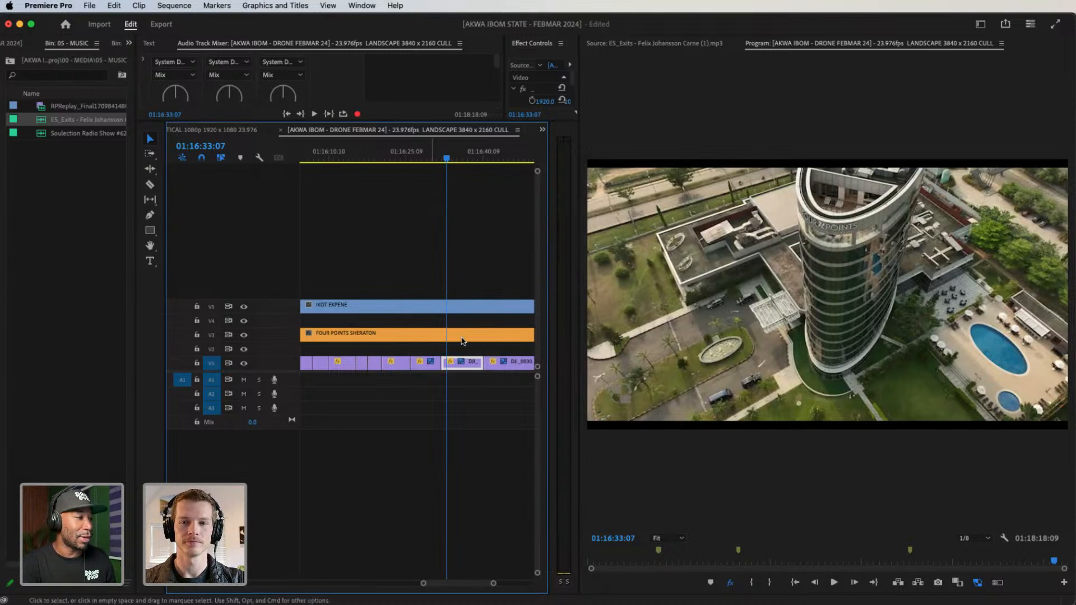
Play the sequence from 01:15:42:16 and stop on the DJI_0993.MP4 clip at 01:17:20:22
left_click_drag(423, 583, 399, 584)
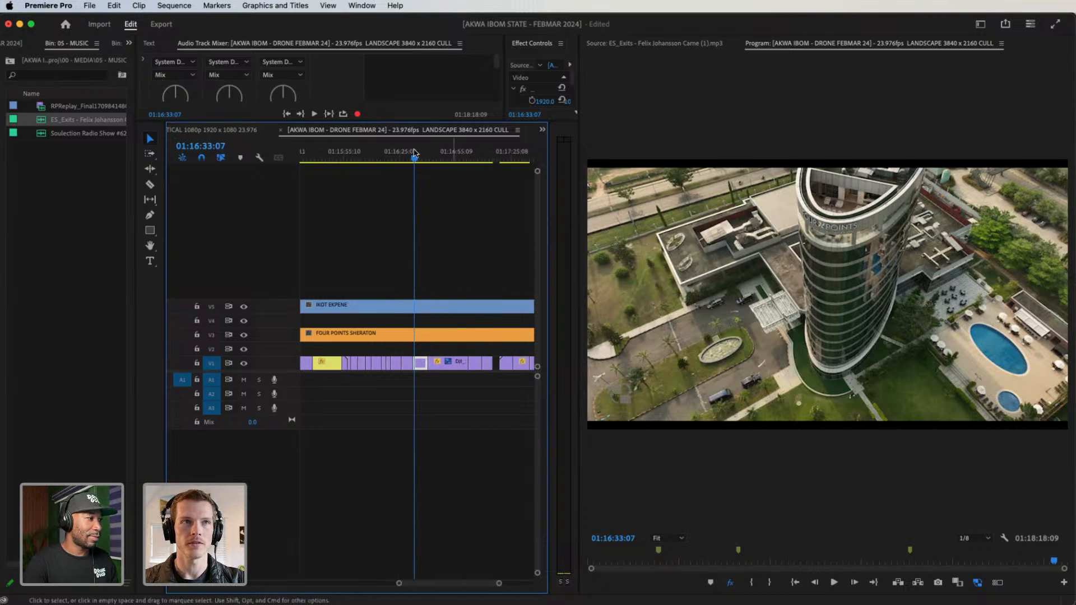
left_click_drag(434, 166, 318, 204)
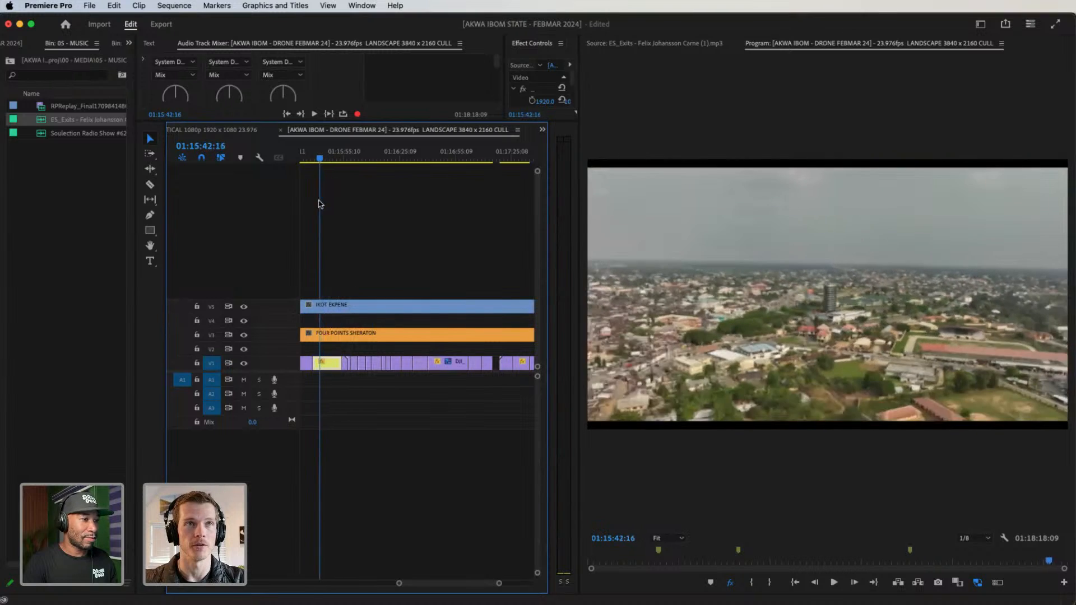
key("space")
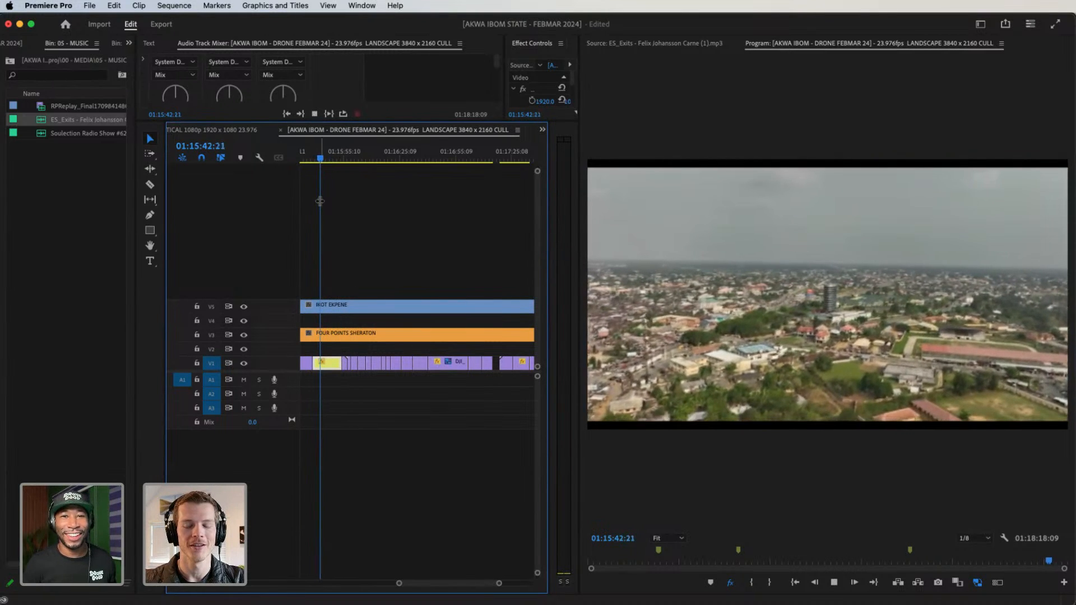
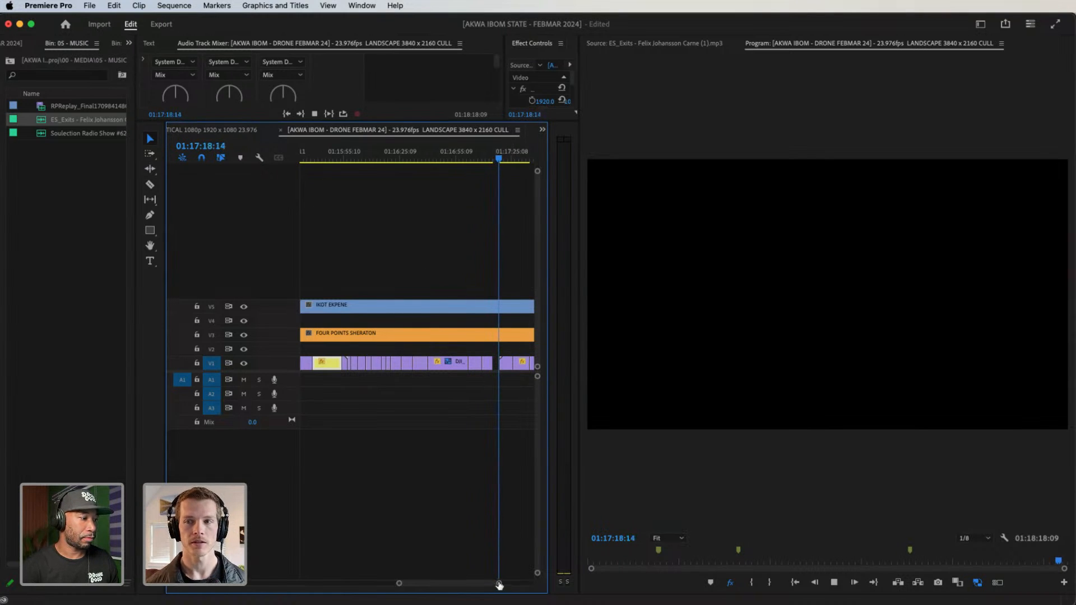
left_click_drag(498, 584, 460, 580)
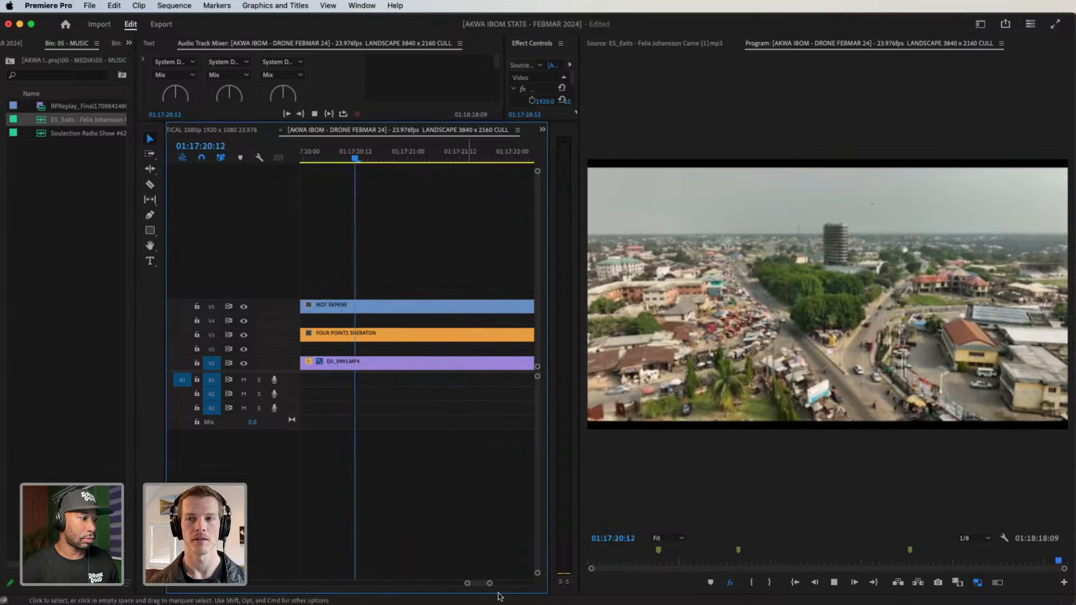
left_click_drag(489, 584, 495, 584)
key("minus")
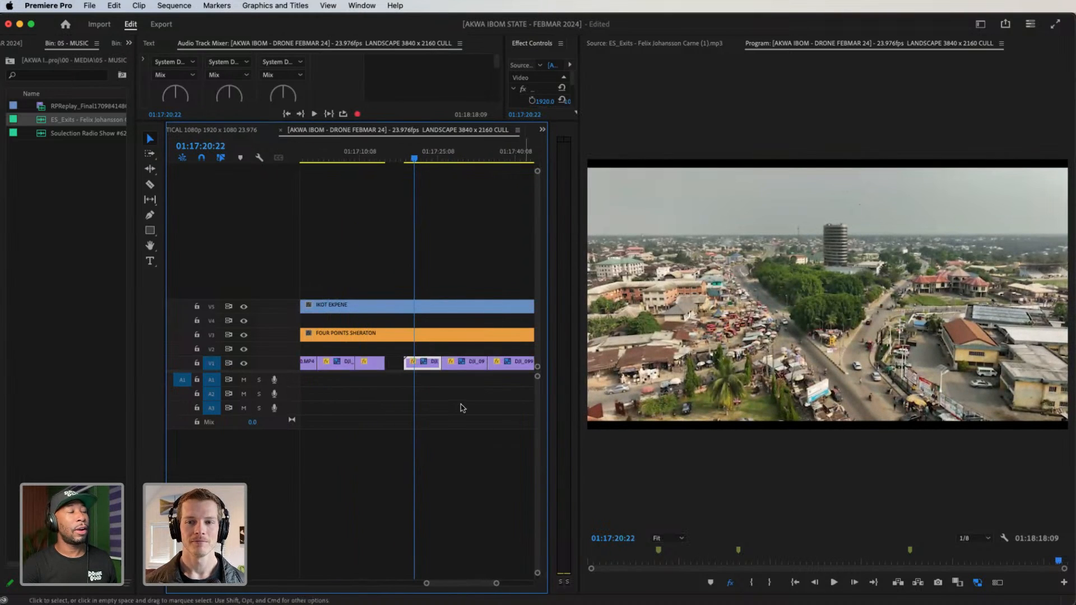
Switch the DJI_0993.MP4 clip's keyframe display on V1 to Time Remapping Speed
right_click(435, 365)
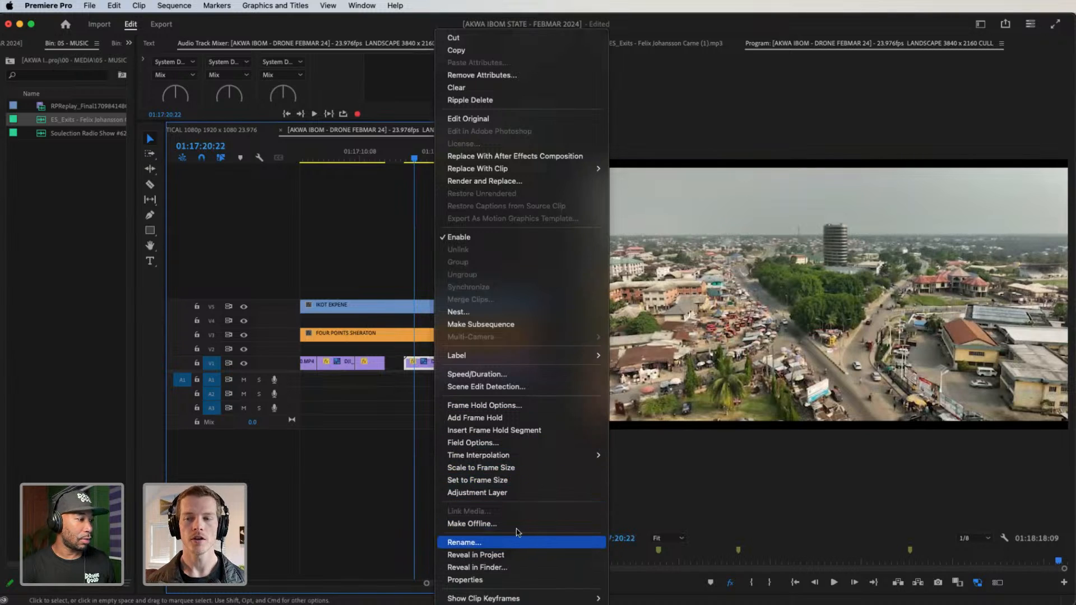
left_click(407, 448)
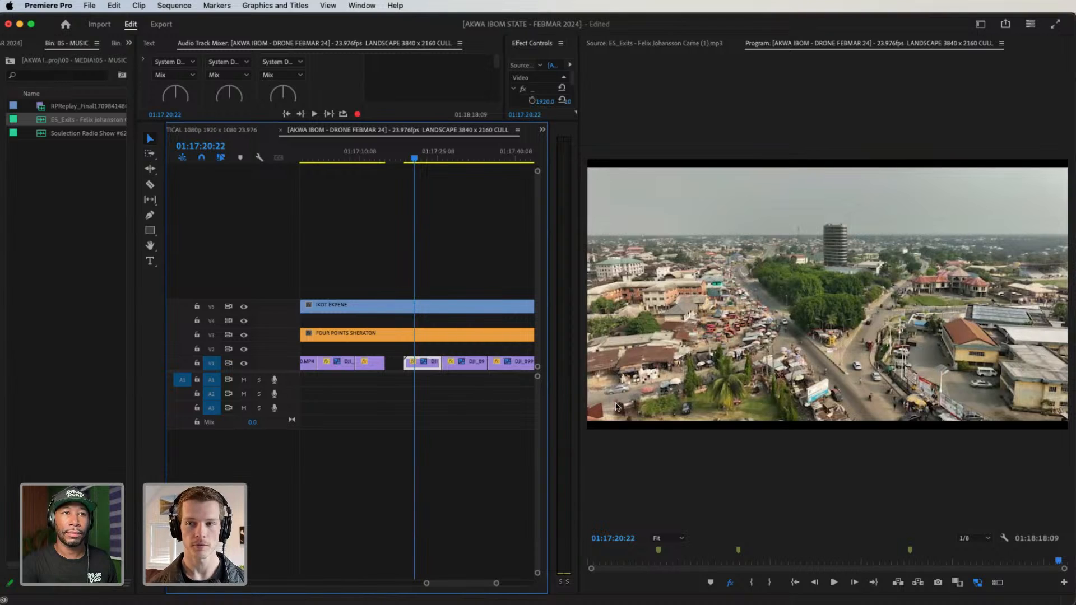
key("=")
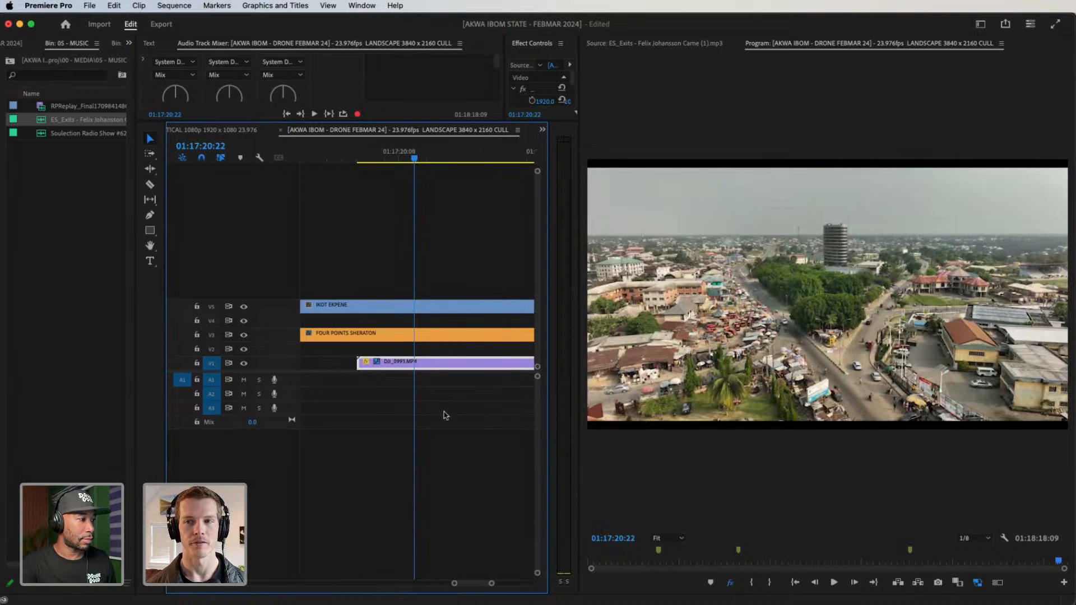
right_click(357, 363)
mouse_move(415, 401)
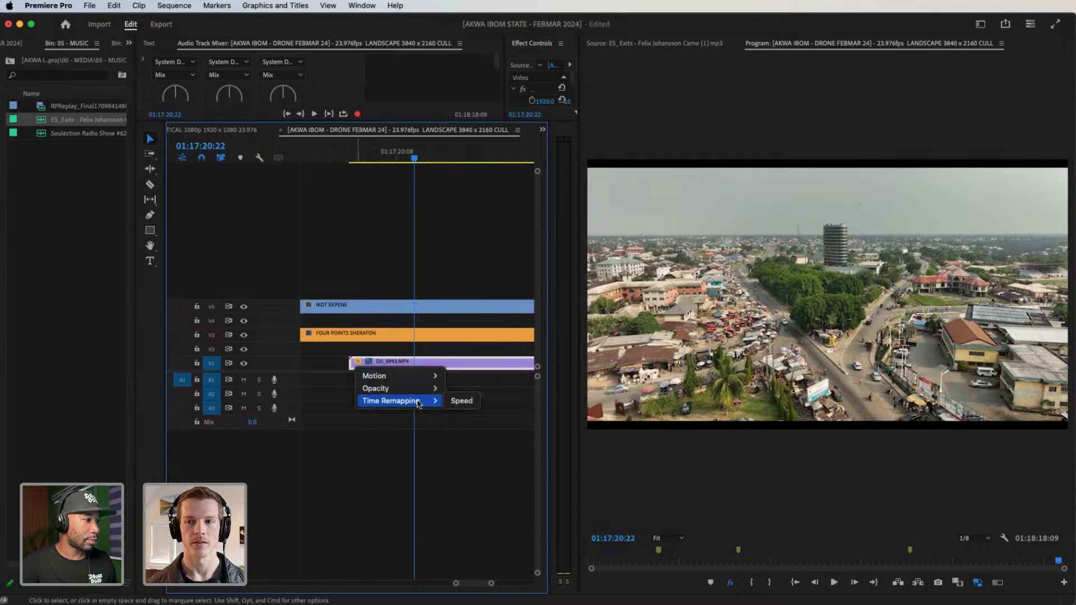
left_click(459, 401)
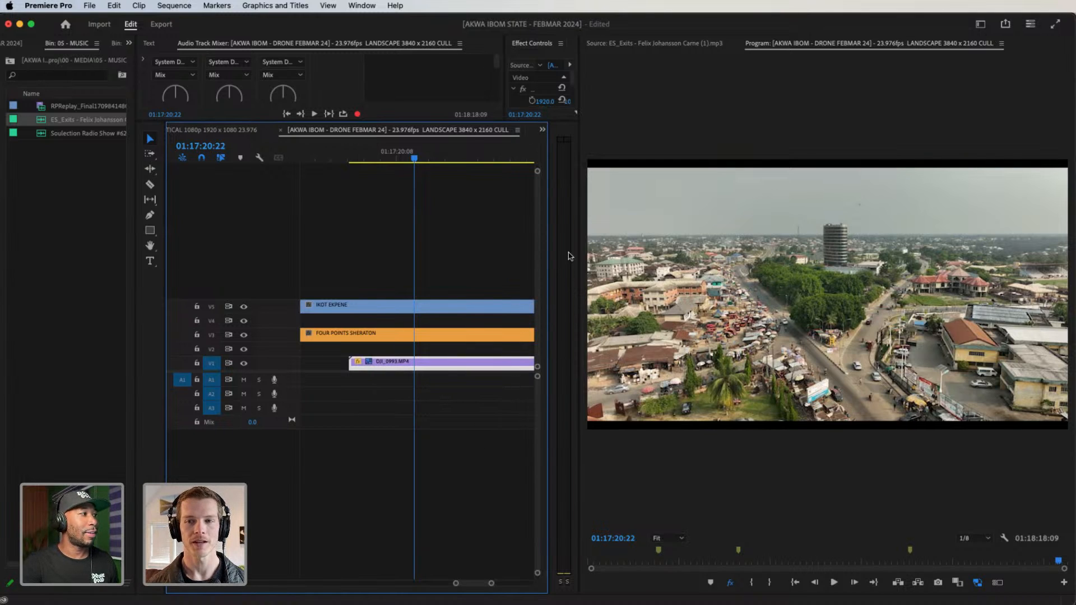
Widen the timeline by narrowing the Program monitor so the whole DJI_0993.MP4 clip fits in view
left_click_drag(548, 400, 653, 402)
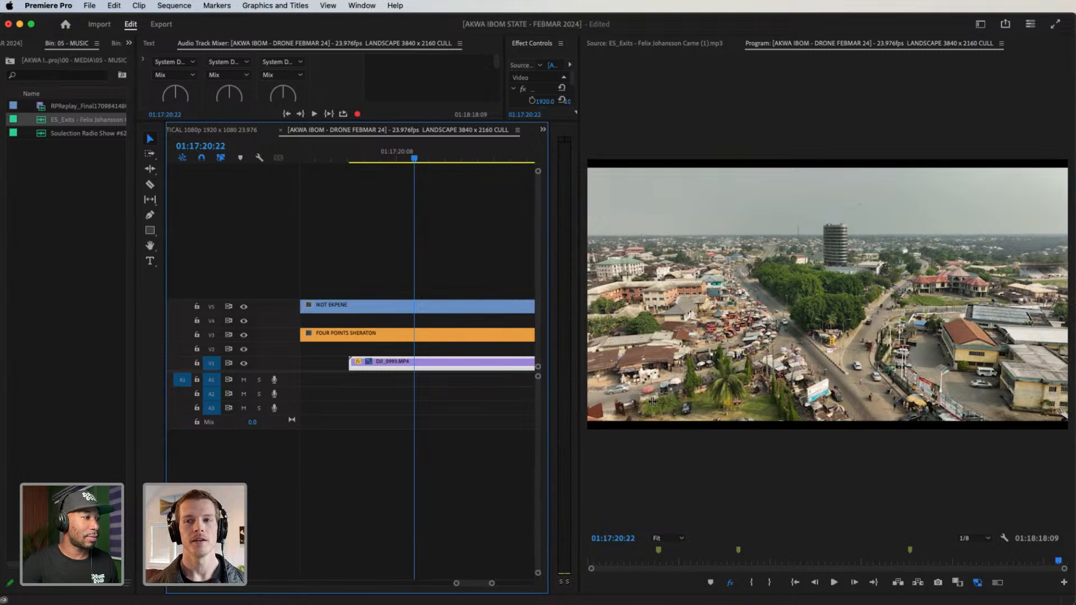
left_click_drag(578, 387, 817, 381)
left_click_drag(548, 341, 781, 342)
left_click_drag(698, 584, 726, 583)
left_click_drag(783, 375, 734, 375)
left_click_drag(677, 584, 621, 581)
Choose Time Remapping Speed for the DJI_0993.MP4 clip and increase the V1 track height to expose its speed line
left_click(482, 364)
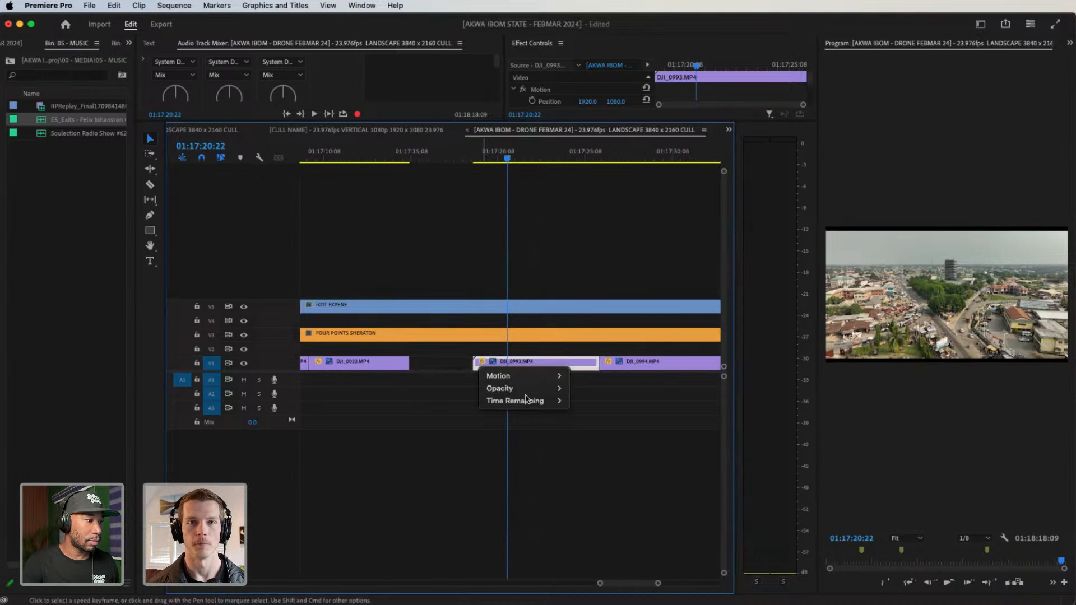
mouse_move(560, 401)
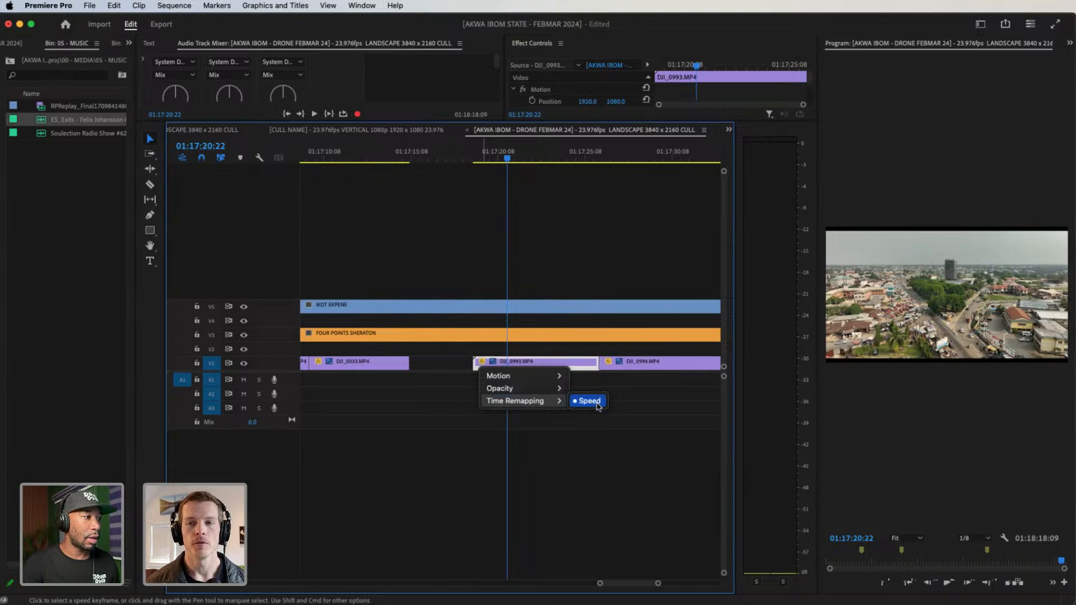
left_click(589, 401)
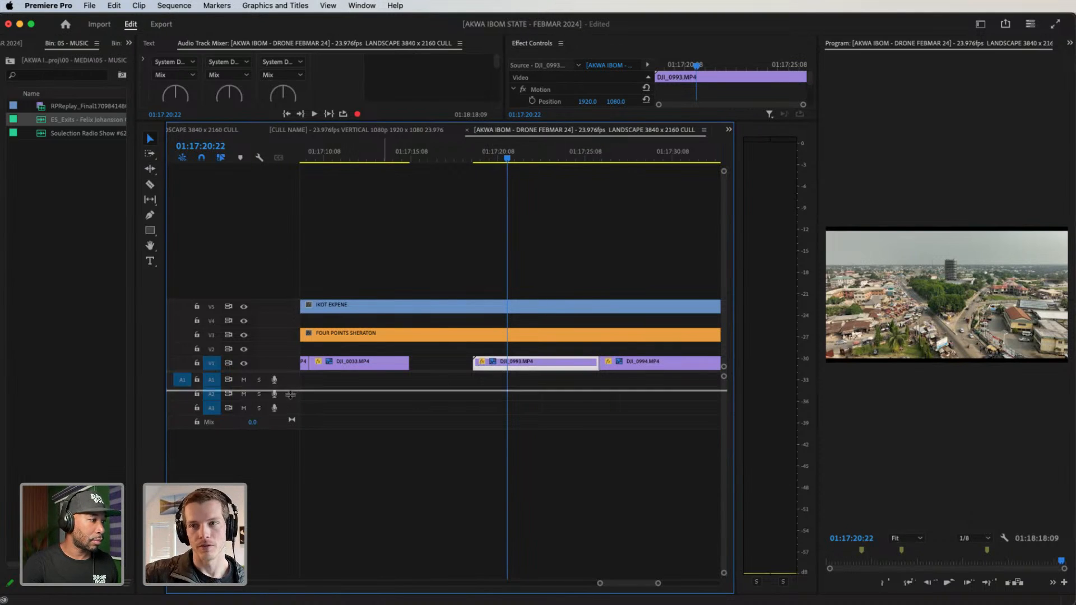
left_click_drag(290, 394, 287, 331)
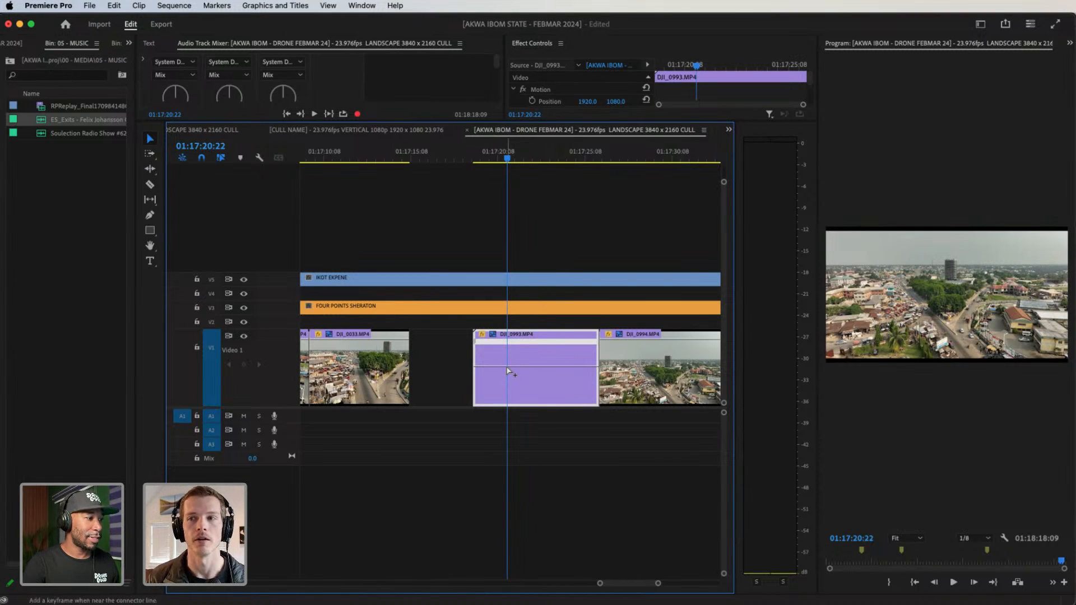
left_click(507, 369, "super")
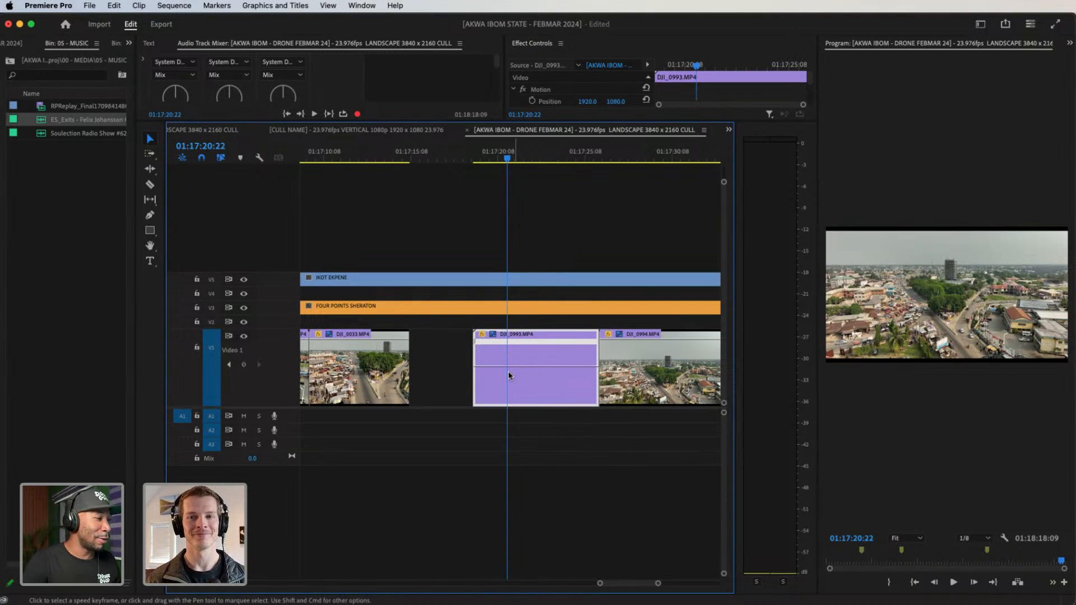
left_click(509, 160)
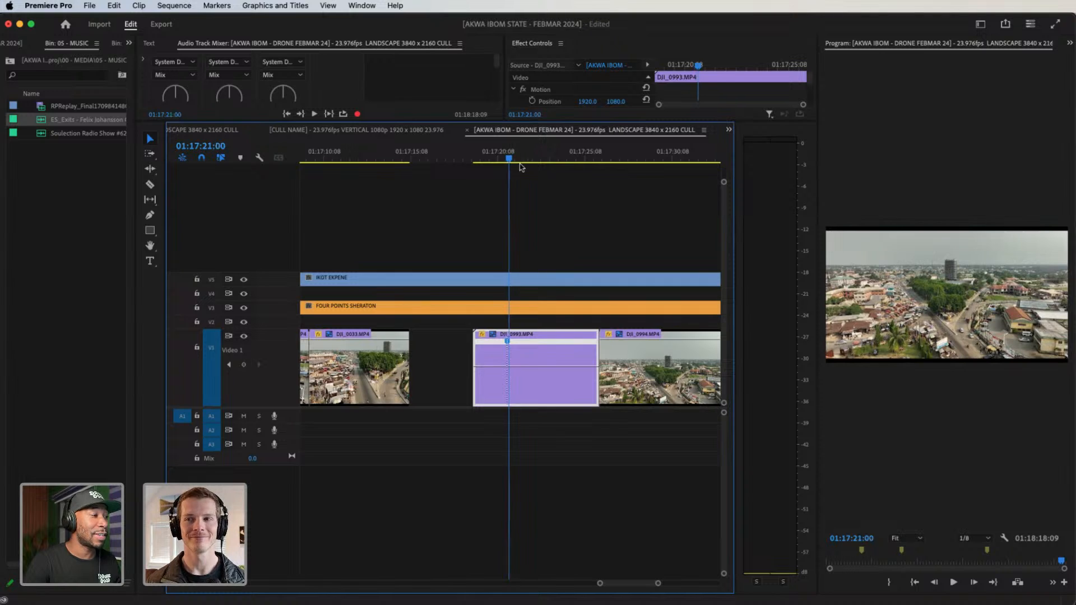
left_click(543, 159)
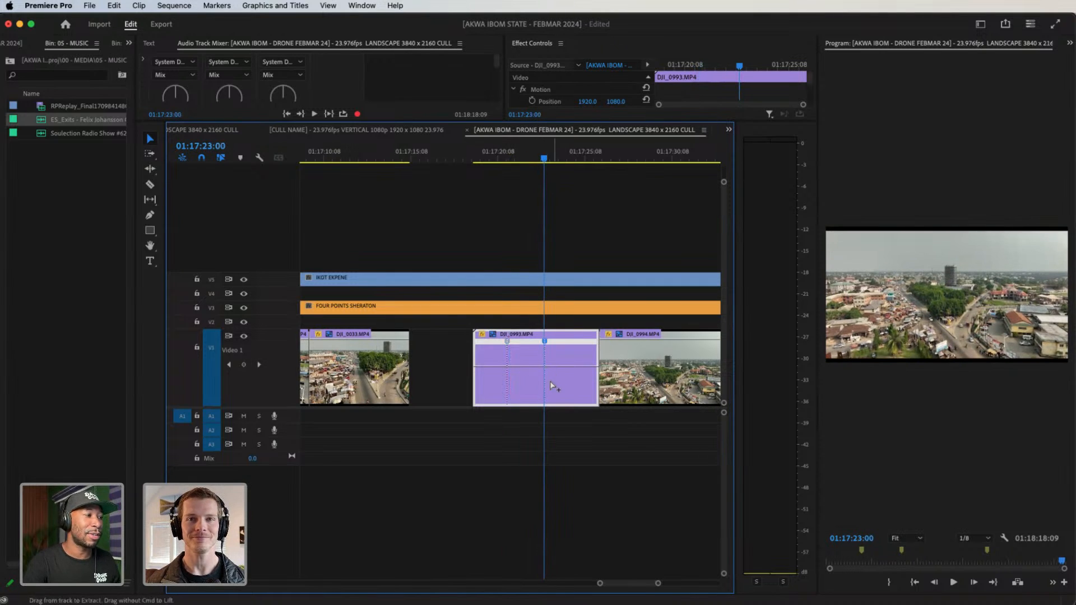
mouse_move(514, 343)
left_mouse_down()
mouse_move(569, 353)
mouse_move(517, 343)
left_mouse_up()
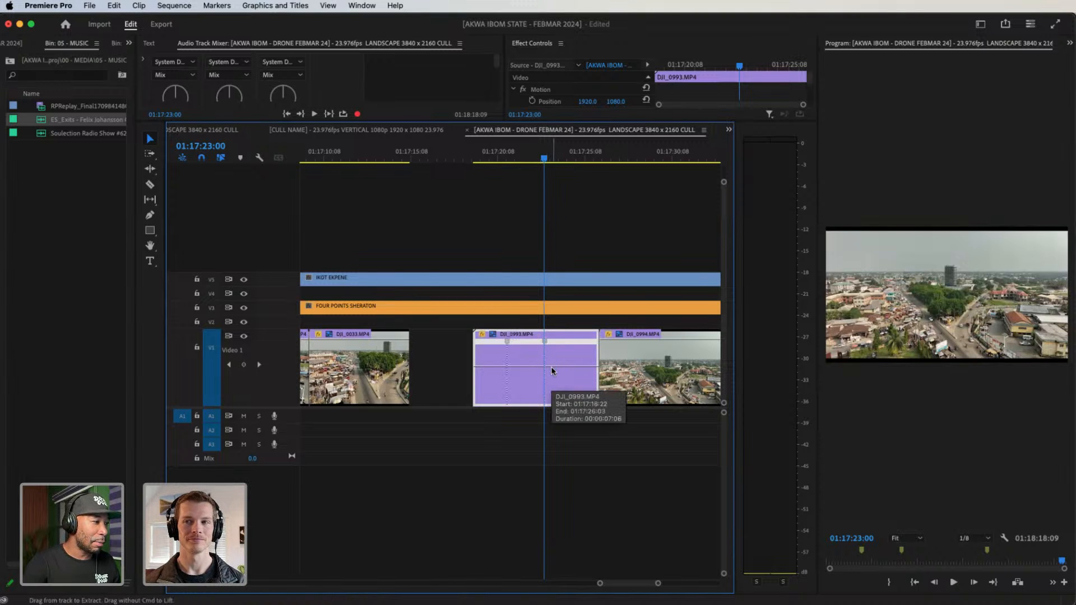
key("super+z")
key("super+z")
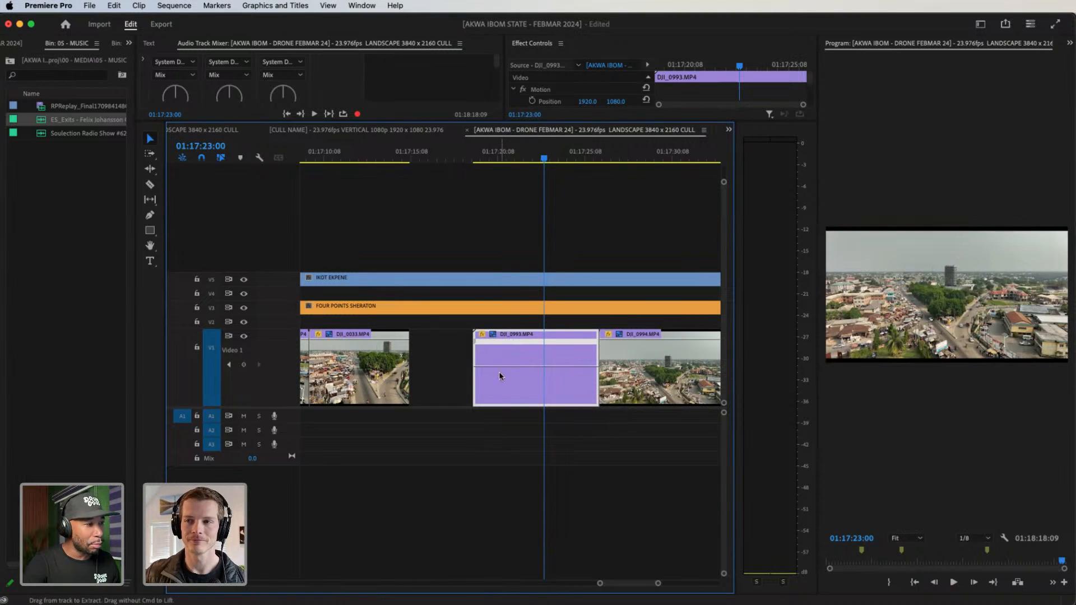
Add two speed keyframes around the middle of the DJI_0993.MP4 clip and slightly raise the speed between them
left_click(505, 366, "super")
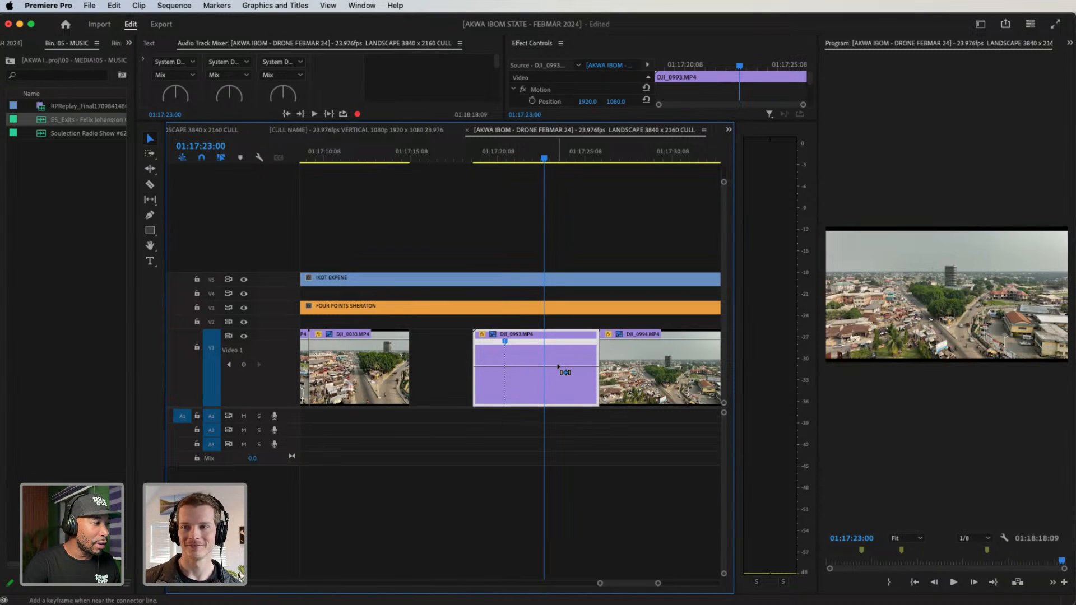
left_click(537, 367, "super")
left_click_drag(533, 367, 532, 357)
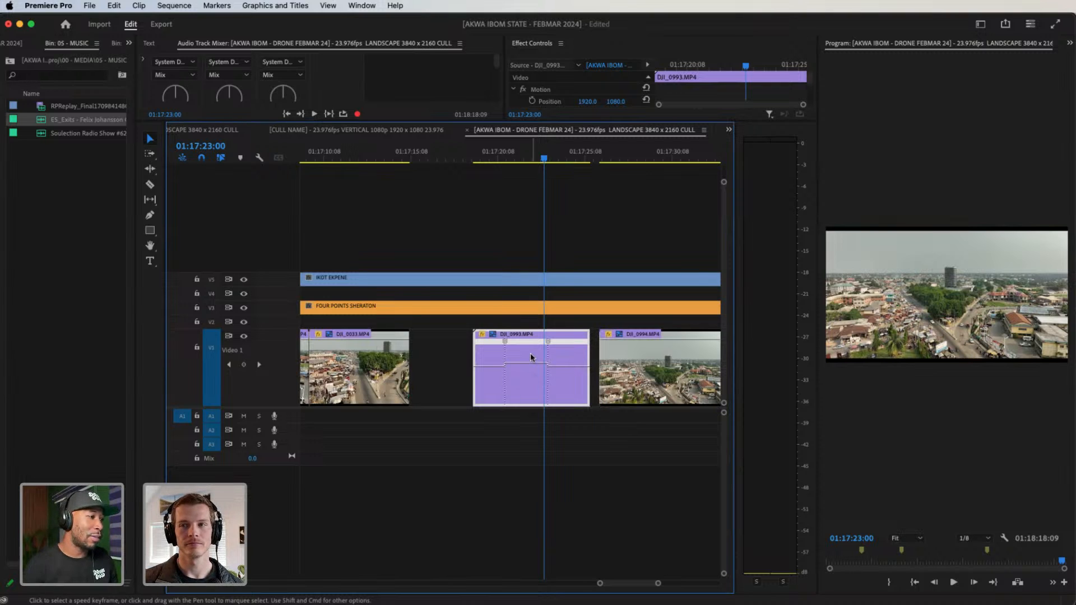
Raise the DJI_0993.MP4 middle section's speed, split both speed keyframes into gradual ramps, and curve the transitions smooth
left_click_drag(530, 362, 515, 343)
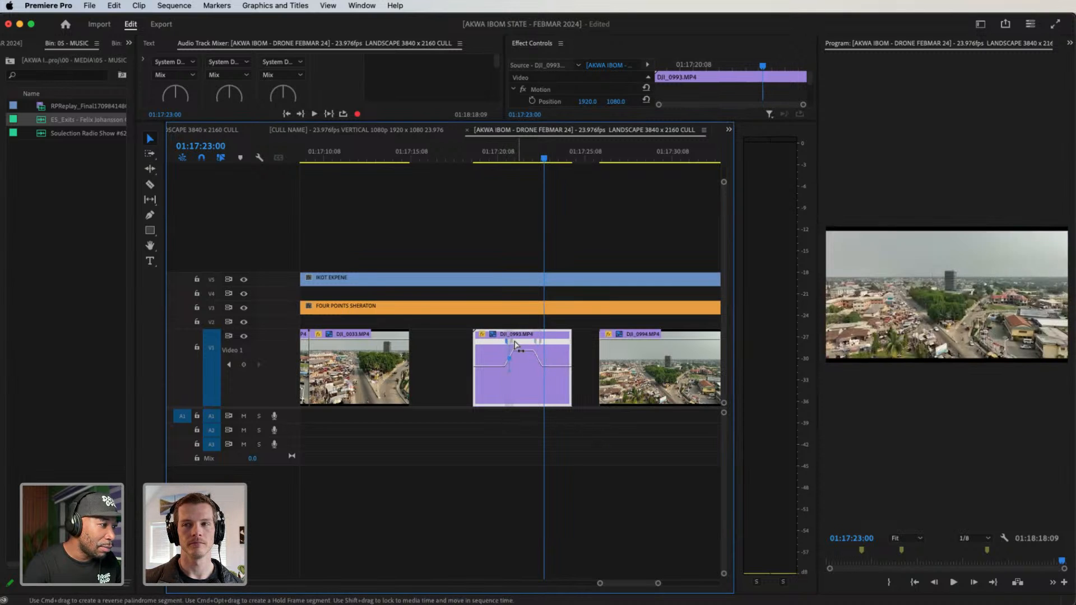
left_click(512, 342)
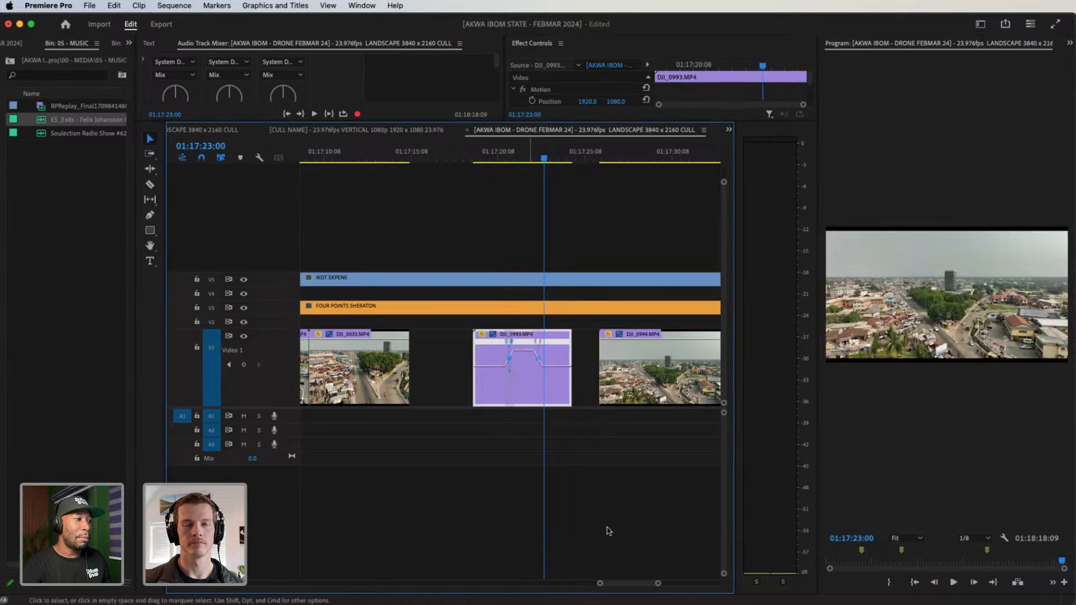
left_click_drag(658, 584, 655, 584)
left_click_drag(395, 371, 347, 367)
left_click(498, 341)
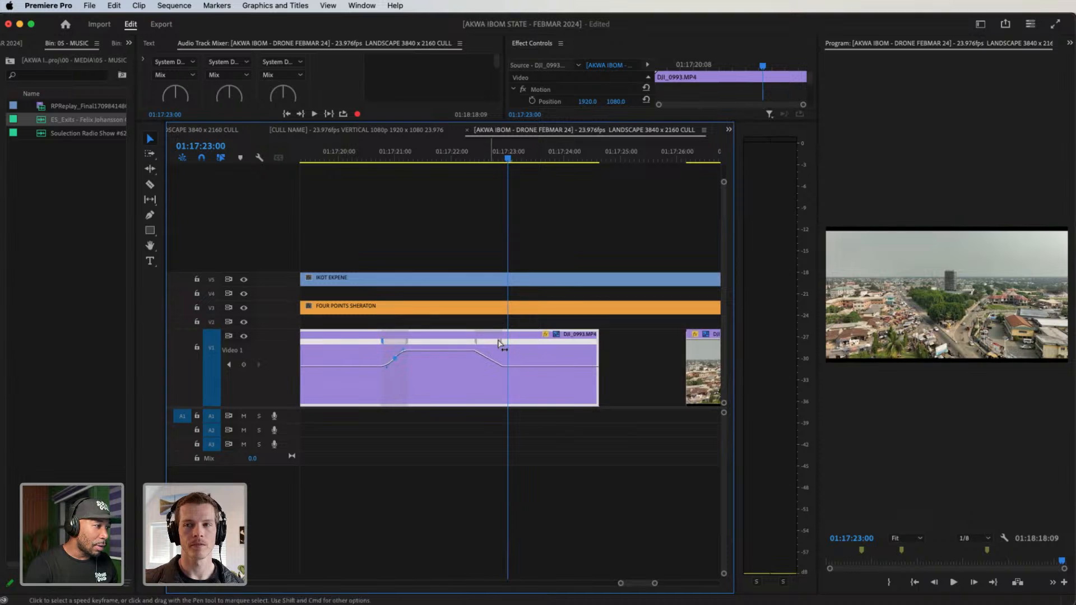
left_click_drag(488, 371, 543, 346)
left_click(601, 583)
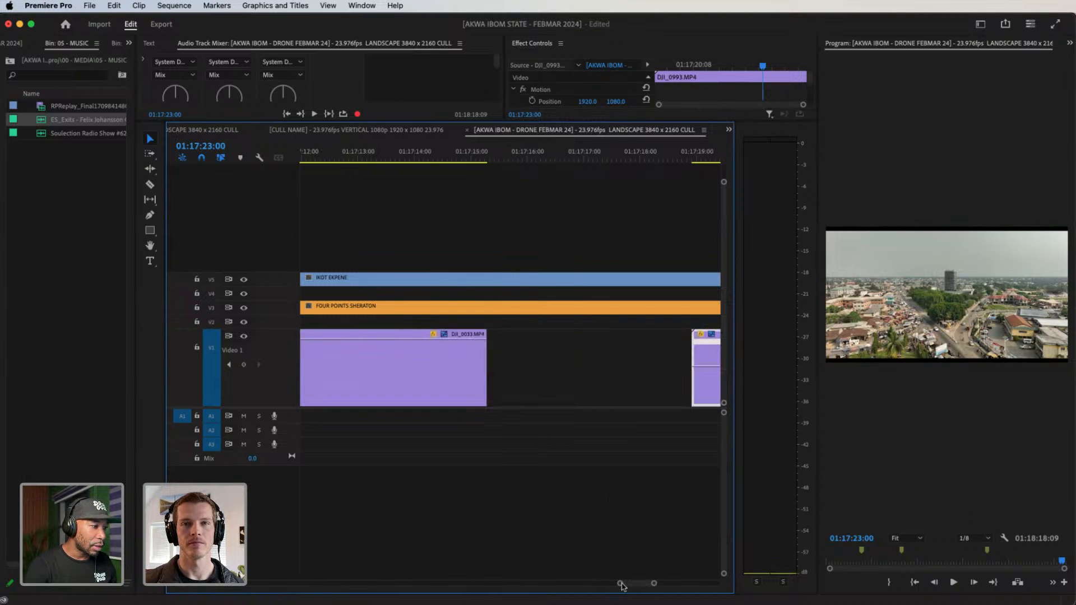
left_click_drag(619, 586, 581, 583)
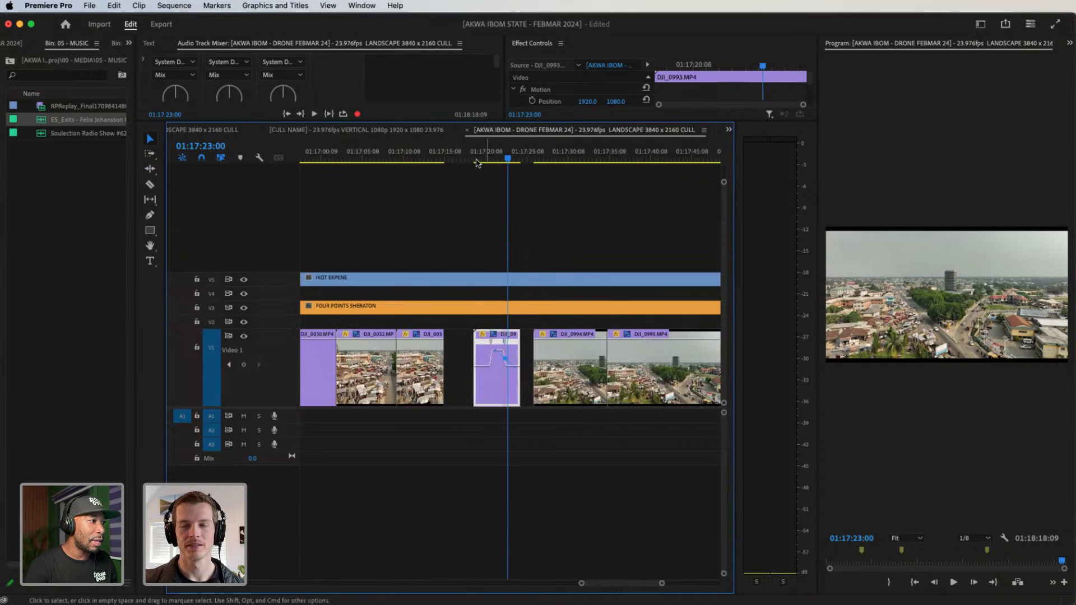
Play the DJI_0993.MP4 clip from its start to check the speed ramp
left_click(476, 157)
key("space")
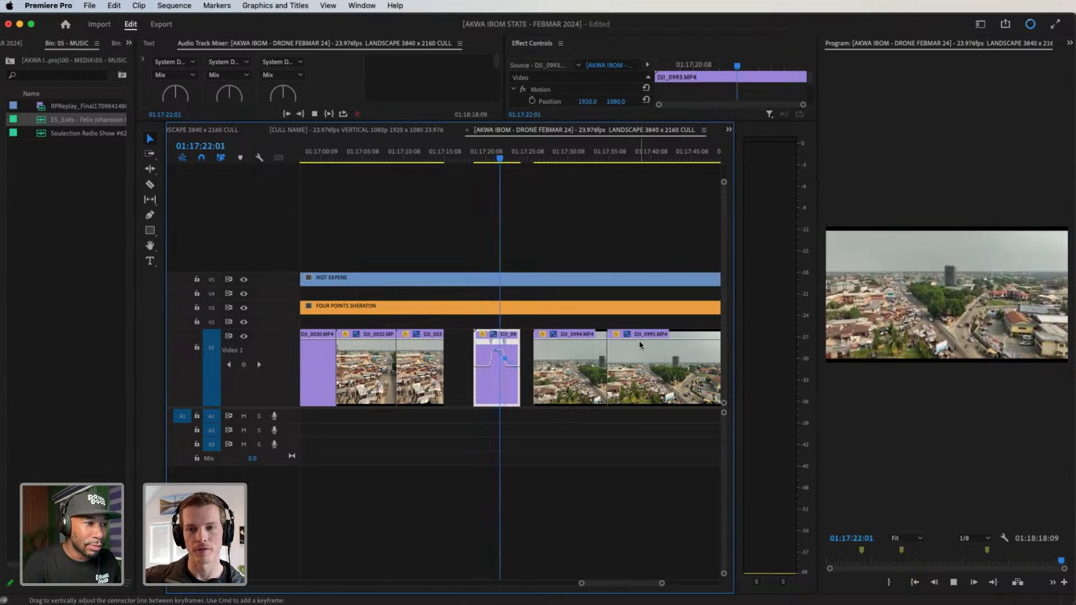
key("space")
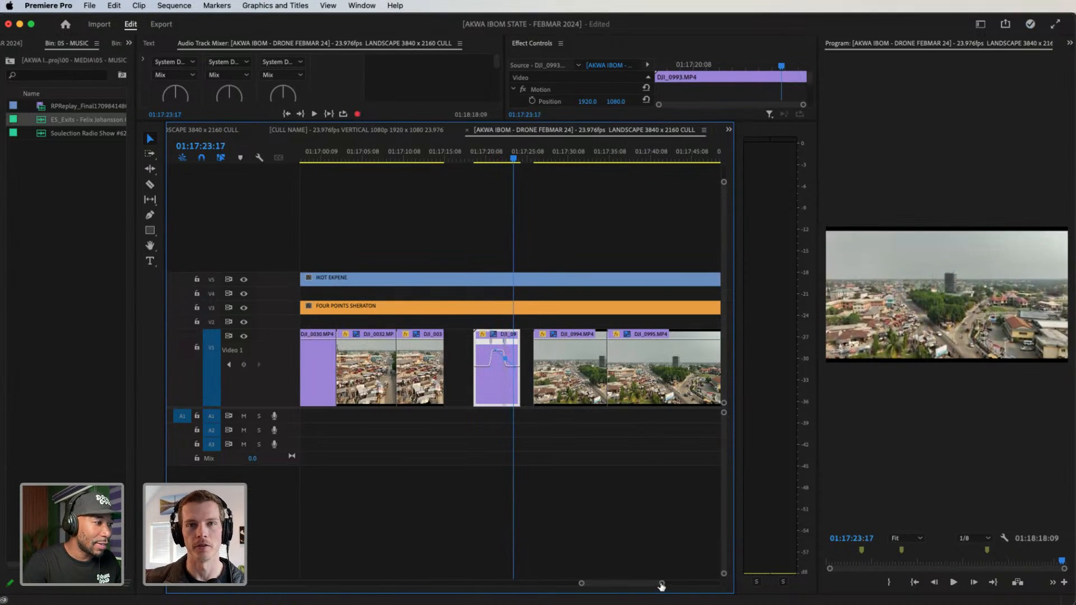
Raise the speed between the DJI_0993.MP4 ramp keyframes much further and play back the faster section
mouse_move(662, 584)
left_mouse_down()
mouse_move(636, 584)
mouse_move(645, 584)
left_mouse_up()
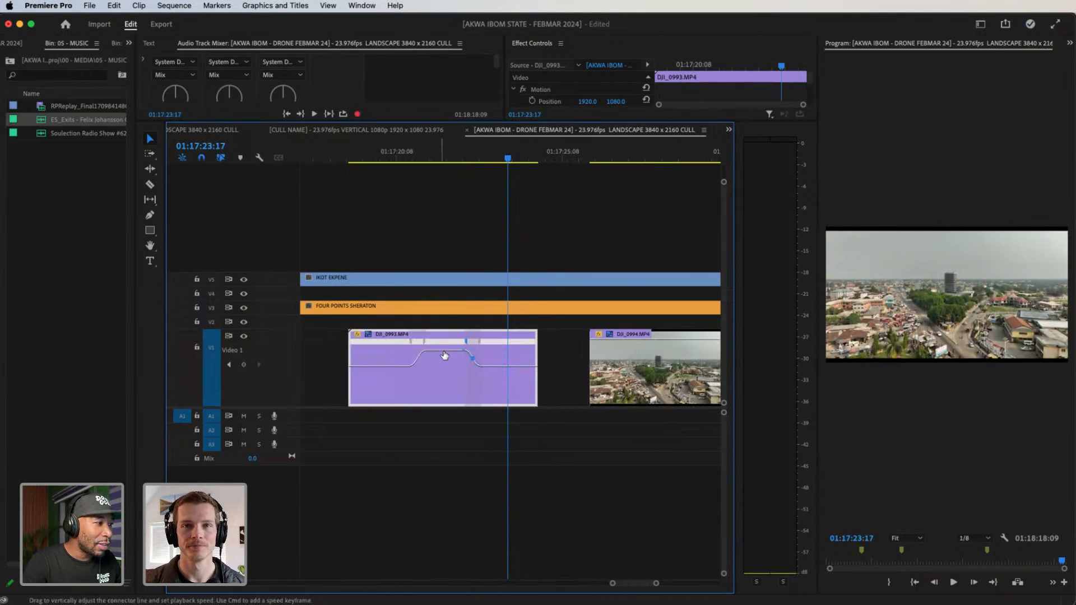
left_click(444, 356)
left_click_drag(444, 356, 443, 349)
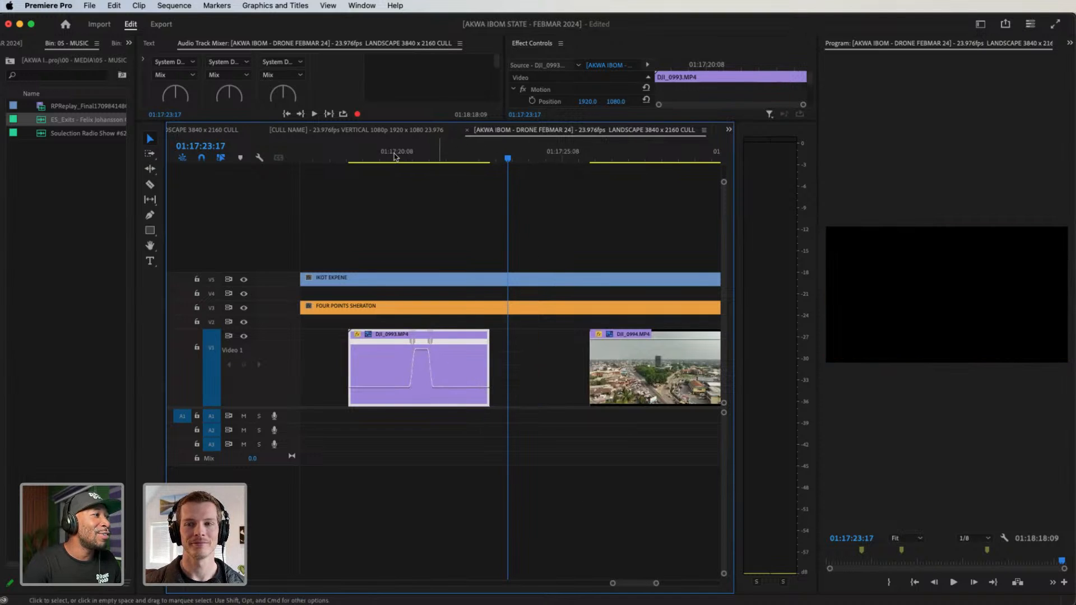
left_click(391, 158)
key("space")
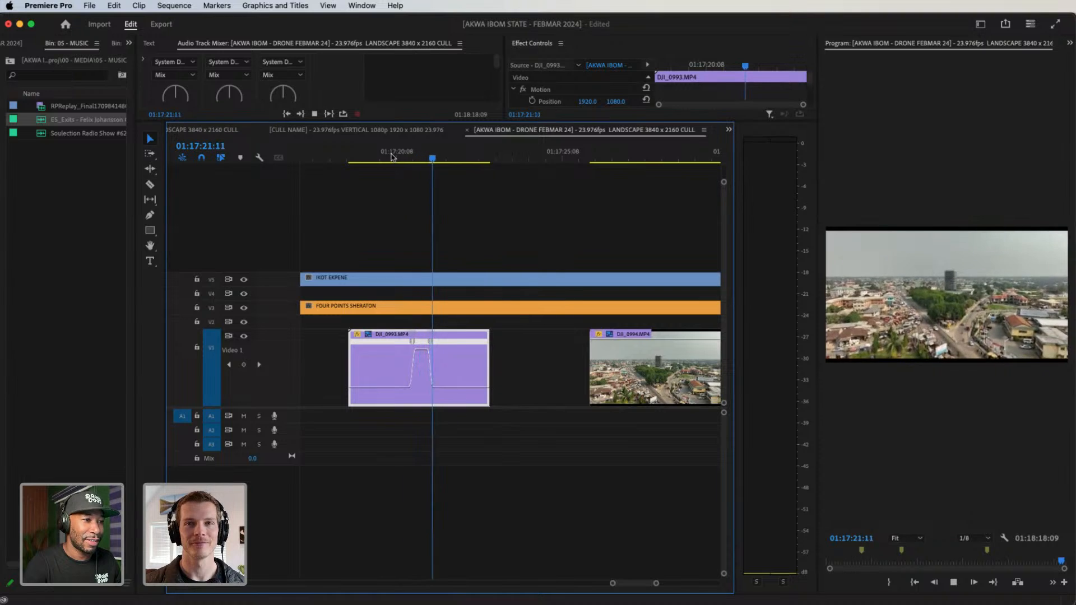
key("space")
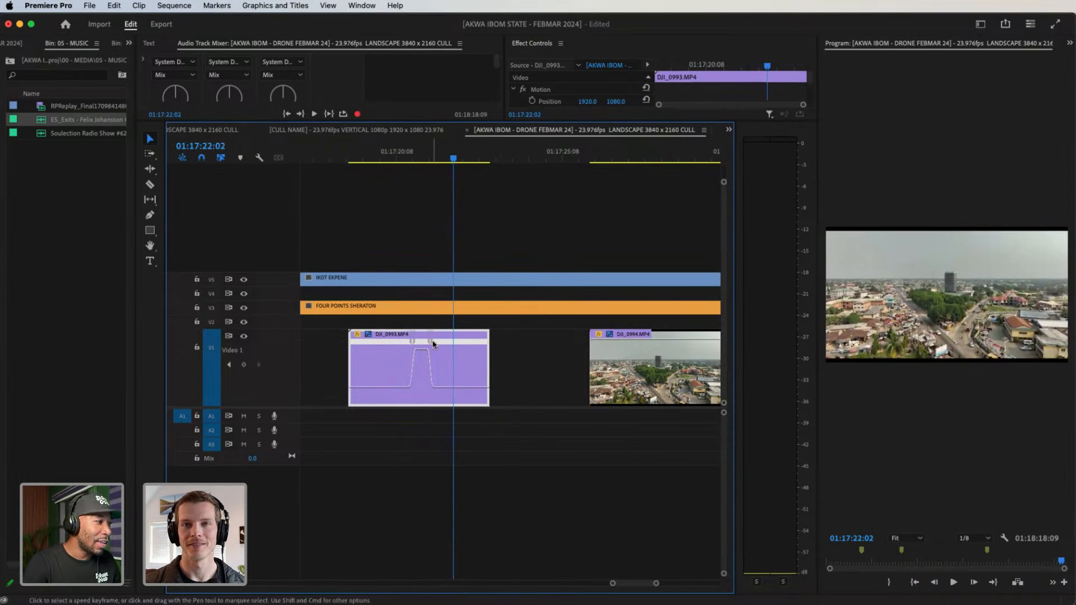
Spread the DJI_0993.MP4 speed keyframe halves further apart for more gradual ramps, and play the result
mouse_move(436, 342)
left_mouse_down()
mouse_move(405, 344)
mouse_move(417, 347)
left_mouse_up()
left_click(397, 152)
key("space")
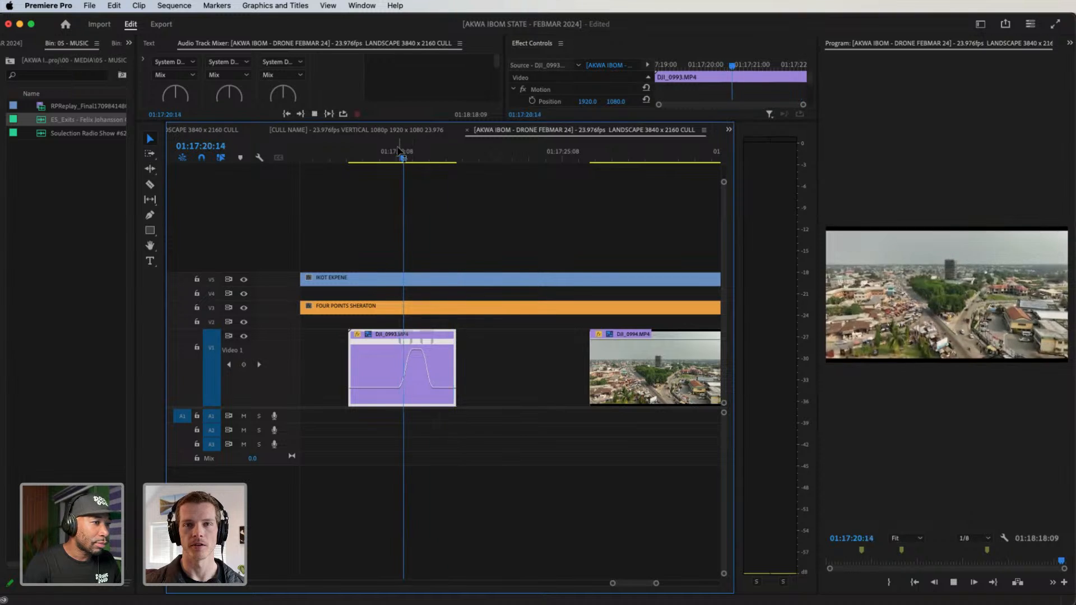
key("space")
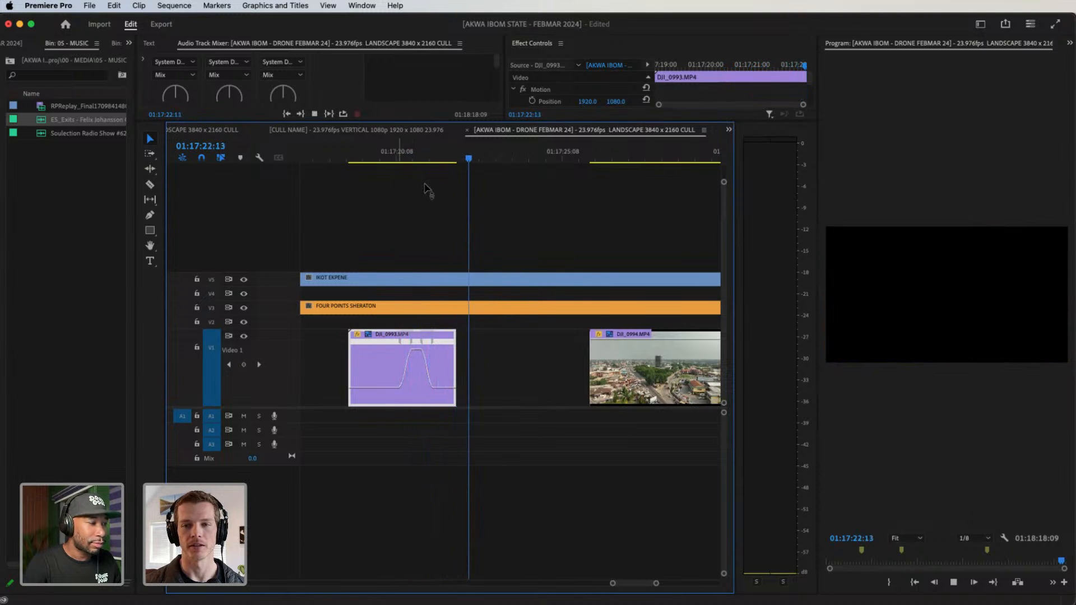
left_click_drag(419, 156, 393, 181)
key("space")
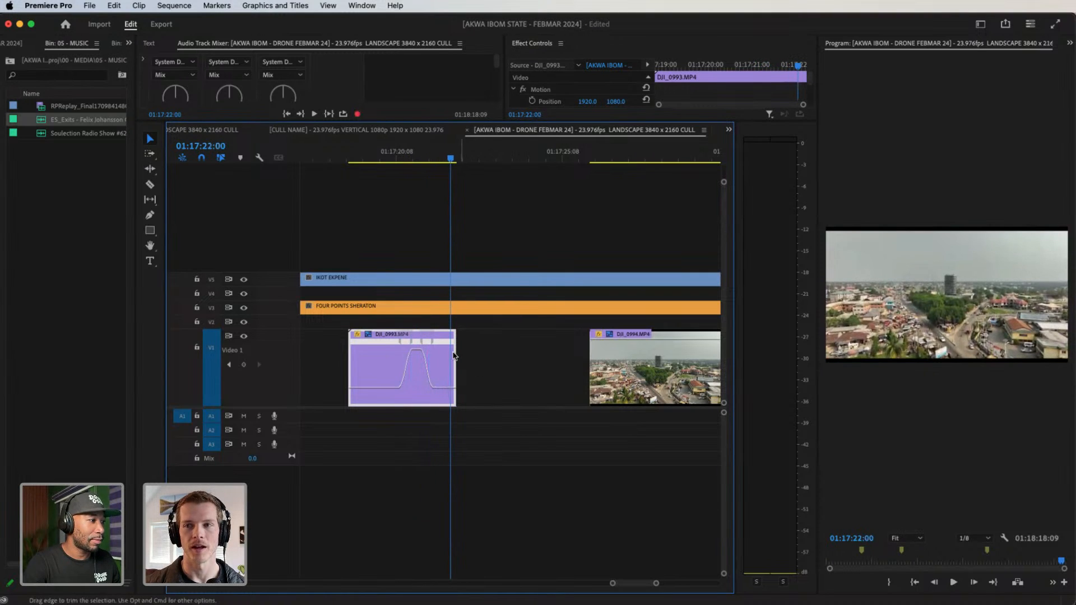
Extend the end of the DJI_0993.MP4 clip, raise the speed between its ramps further, and replay the ramp
left_click_drag(456, 354, 409, 237)
left_click(399, 159)
key("space")
key("space")
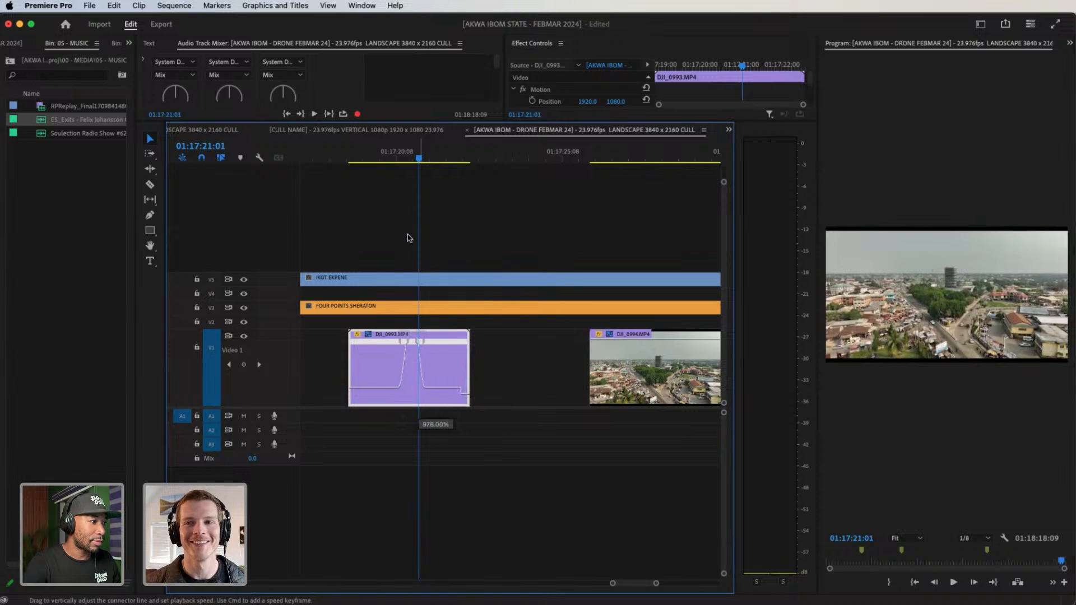
left_click(400, 146)
key("space")
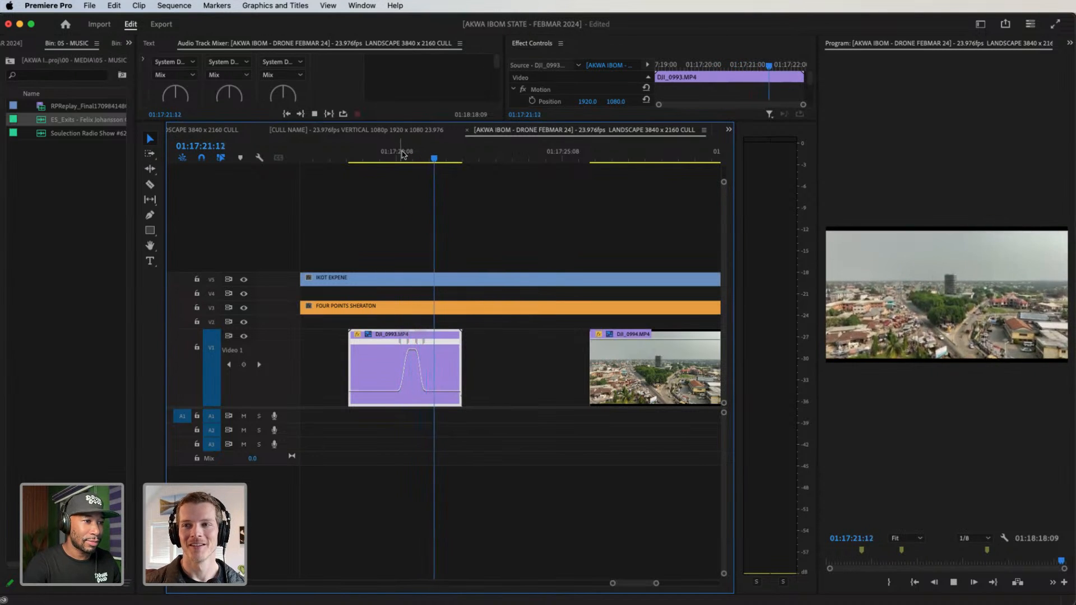
key("space")
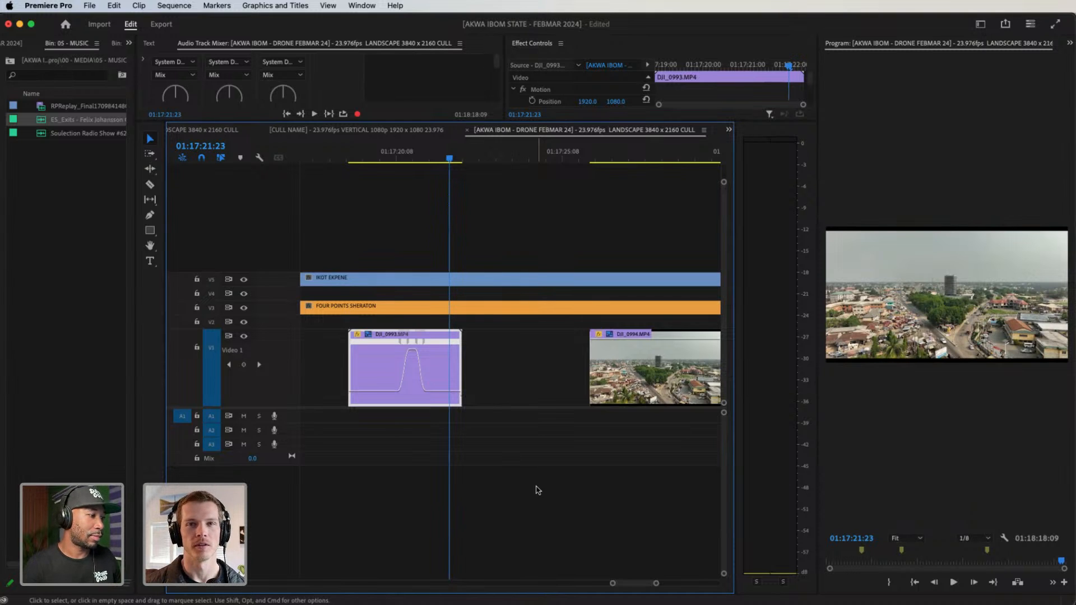
Move the DJI_0993.MP4 clip along V1 to butt against the start of DJI_0994.MP4, and play through the ramp and cut
left_click_drag(657, 584, 614, 586)
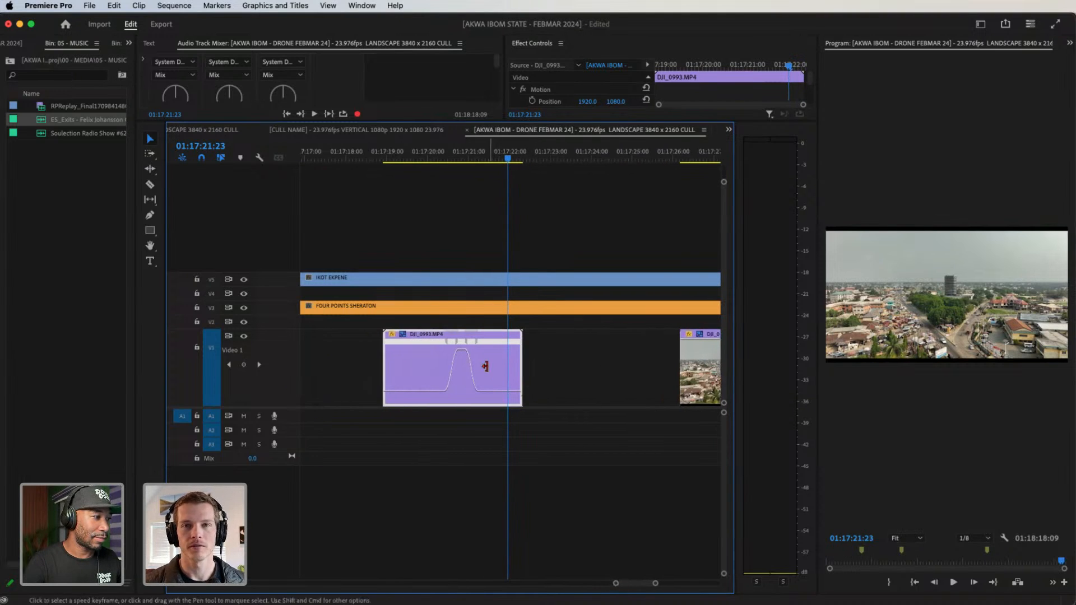
left_click_drag(486, 366, 642, 371)
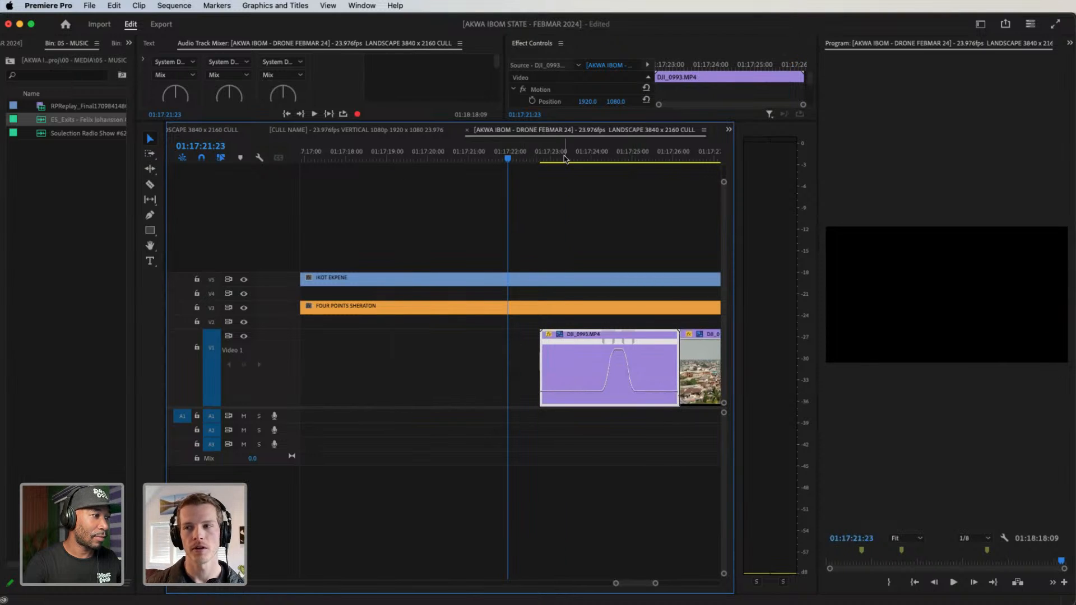
key("space")
key("space")
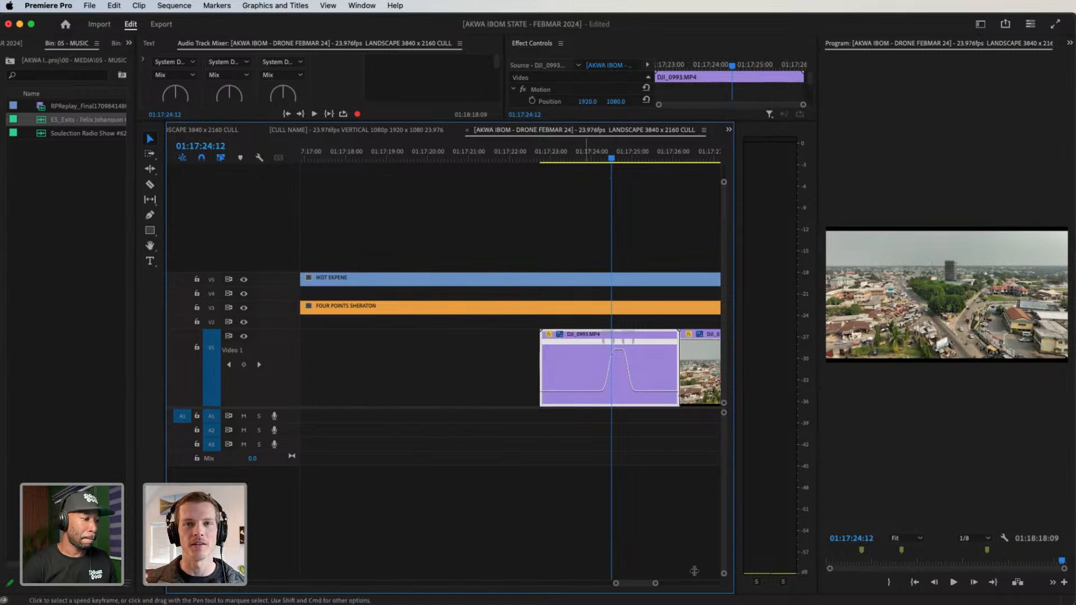
mouse_move(656, 583)
left_mouse_down()
mouse_move(642, 586)
mouse_move(673, 584)
left_mouse_up()
left_click(626, 149)
key("space")
left_click_drag(541, 584, 517, 584)
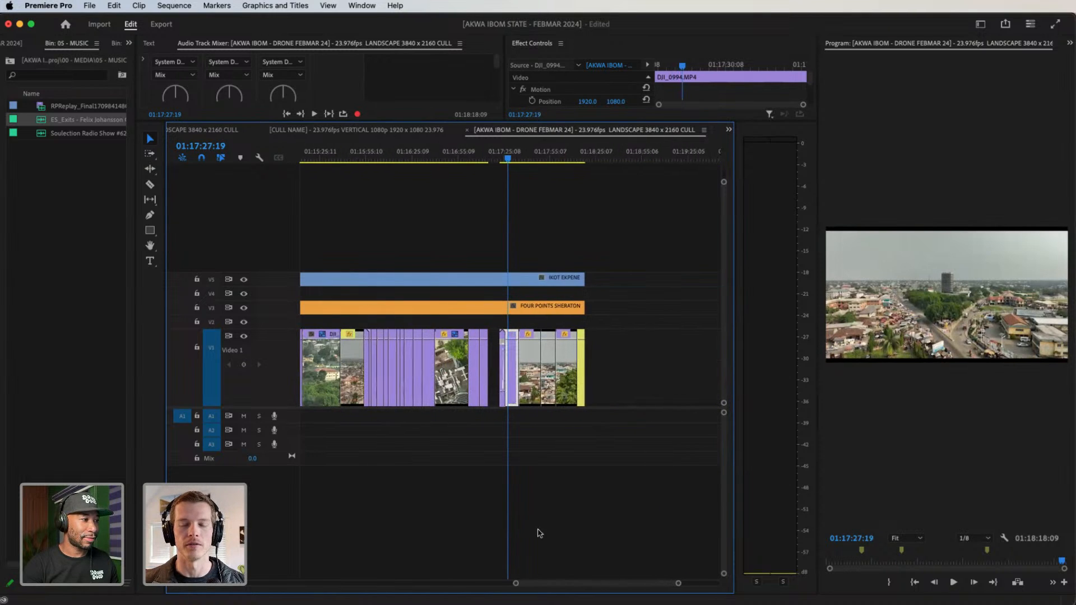
Zoom in on the DJI_0007.MP4 clip and scrub through it, stopping at 01:15:40:02 near its start
left_click_drag(410, 158, 353, 168)
key("space")
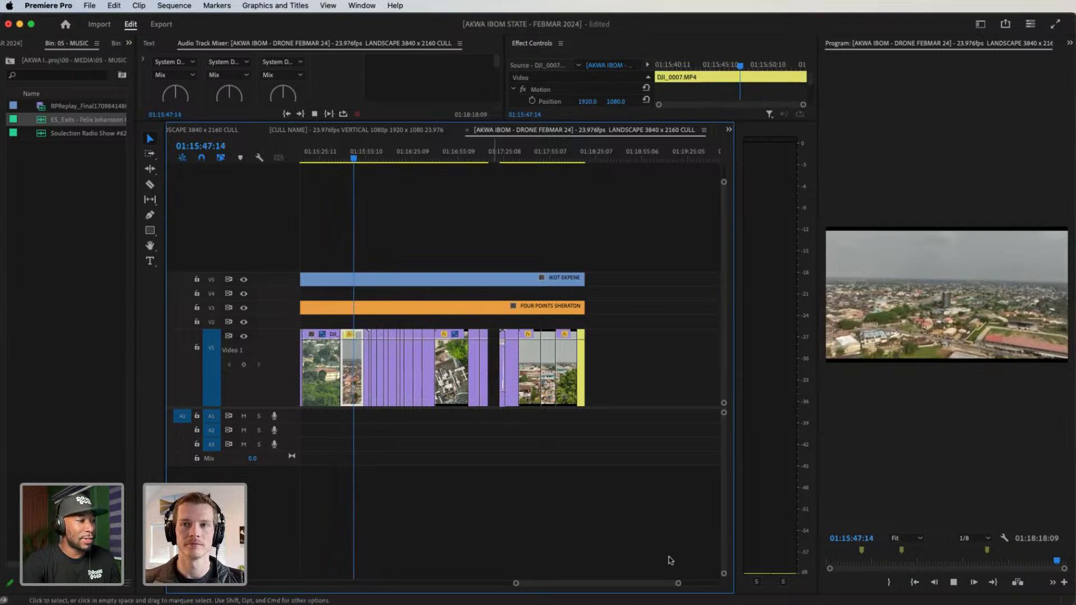
left_click_drag(677, 583, 628, 582)
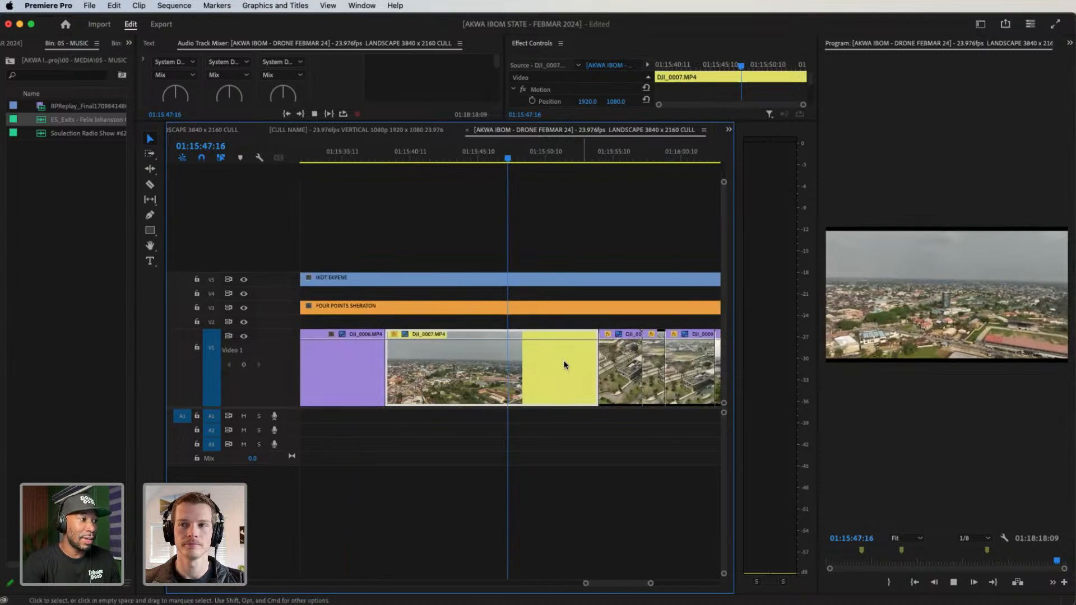
left_click(577, 439)
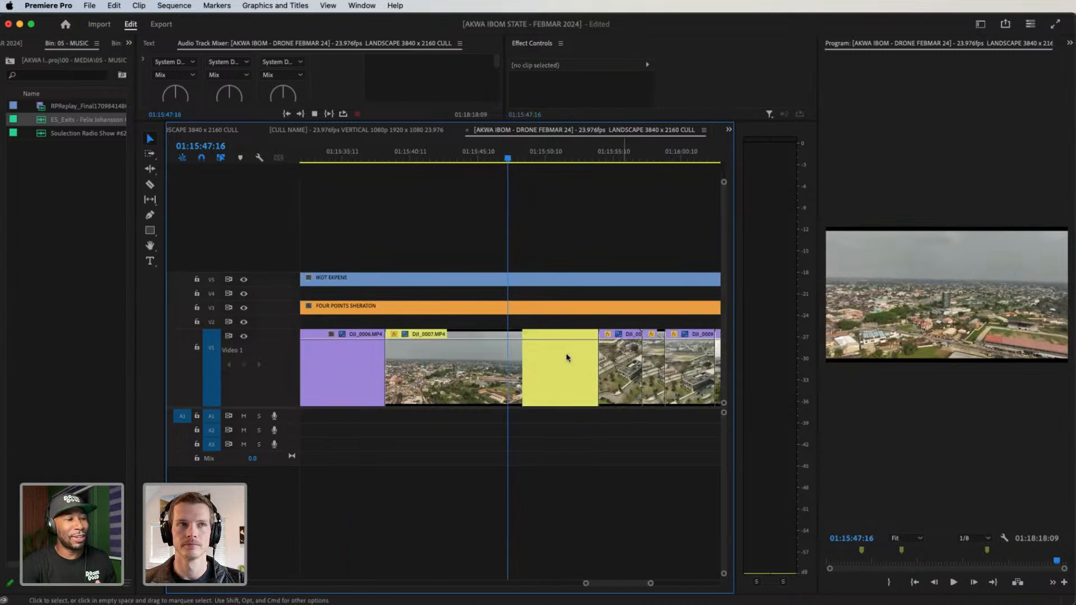
left_click_drag(418, 160, 544, 299)
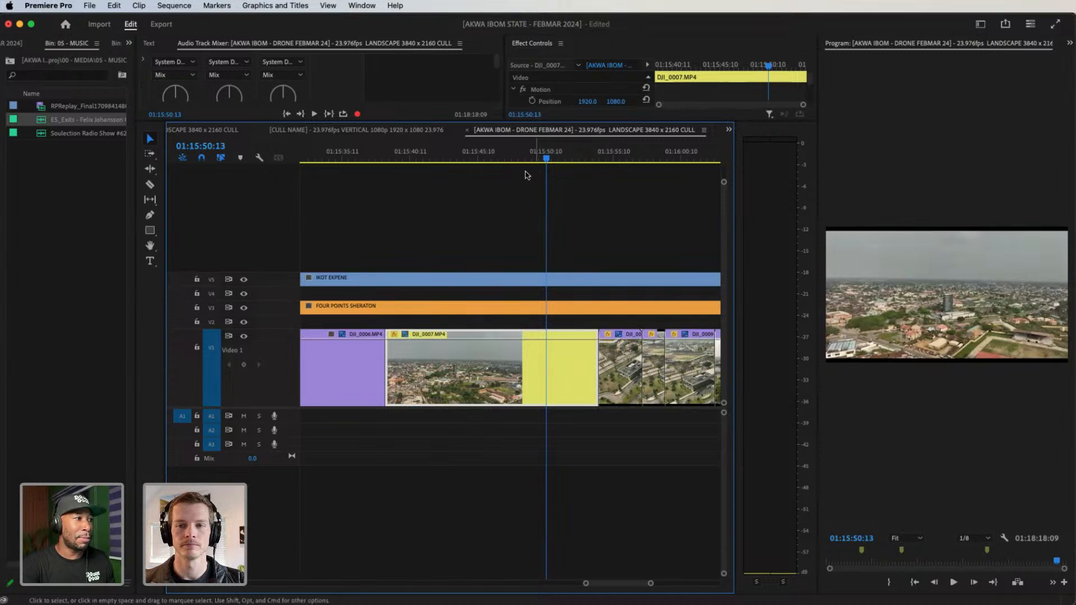
left_click_drag(527, 175, 406, 224)
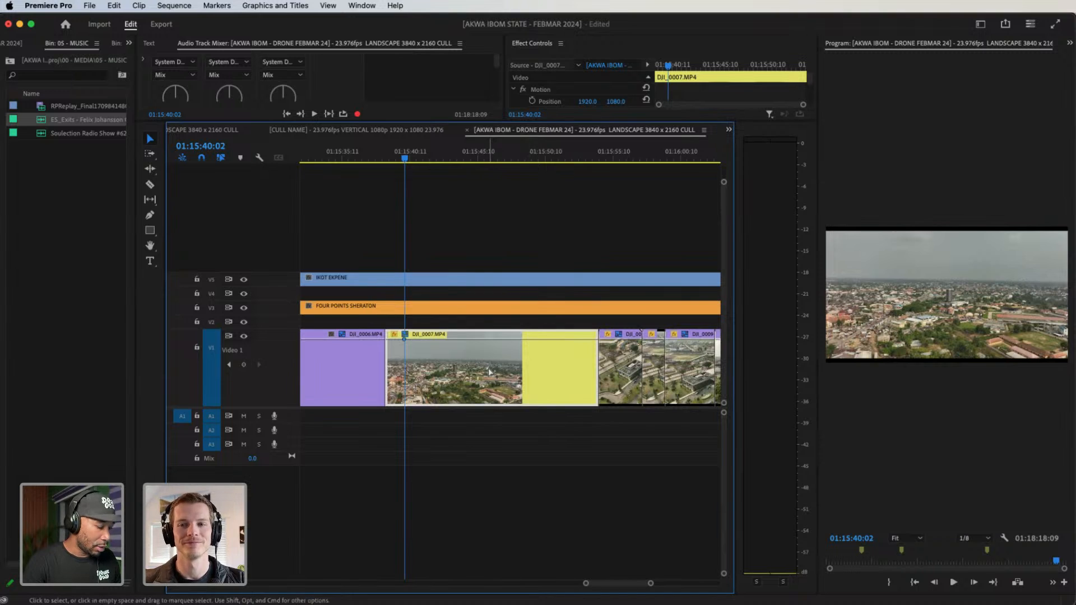
Switch the DJI_0007.MP4 clip's keyframe display on V1 to Time Remapping Speed
right_click(394, 335)
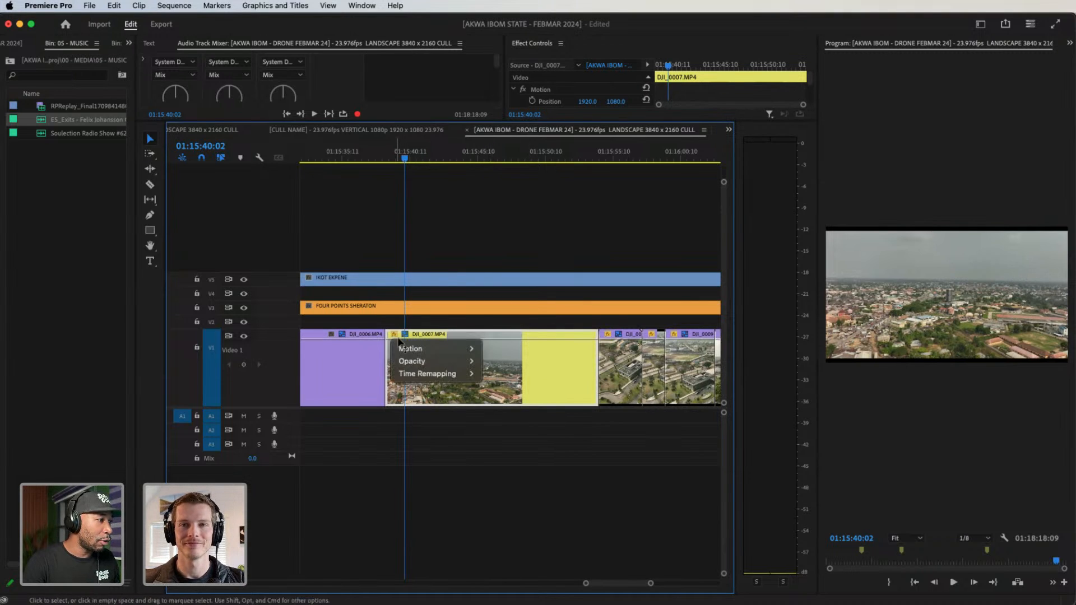
mouse_move(429, 373)
left_click(498, 373)
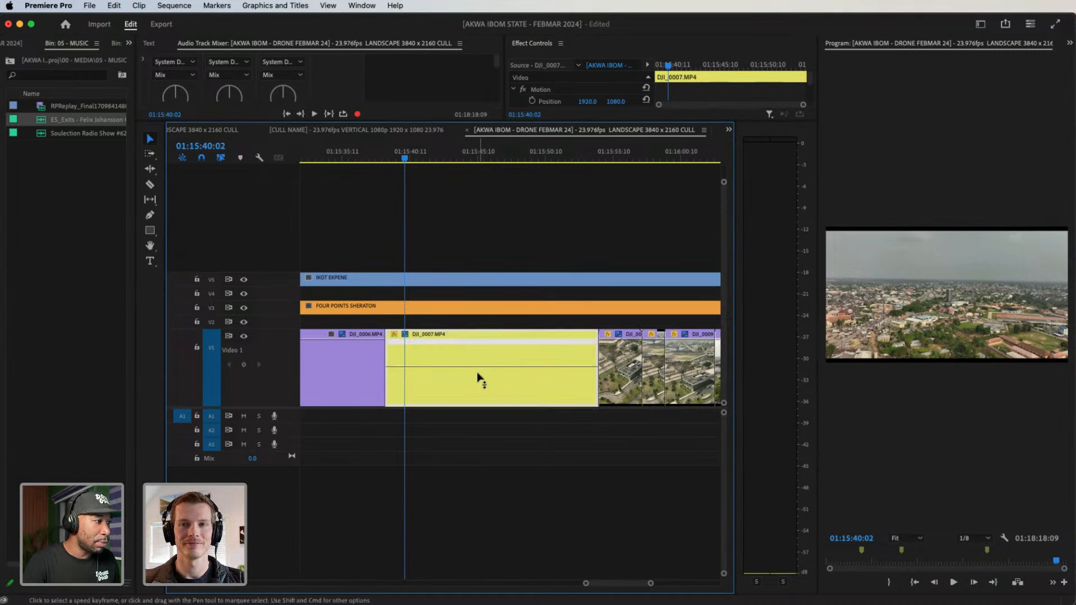
Add speed keyframes to the DJI_0007.MP4 clip at 01:15:40:20 and 01:15:51:16
mouse_move(404, 157)
left_mouse_down()
mouse_move(380, 157)
mouse_move(398, 170)
left_mouse_up()
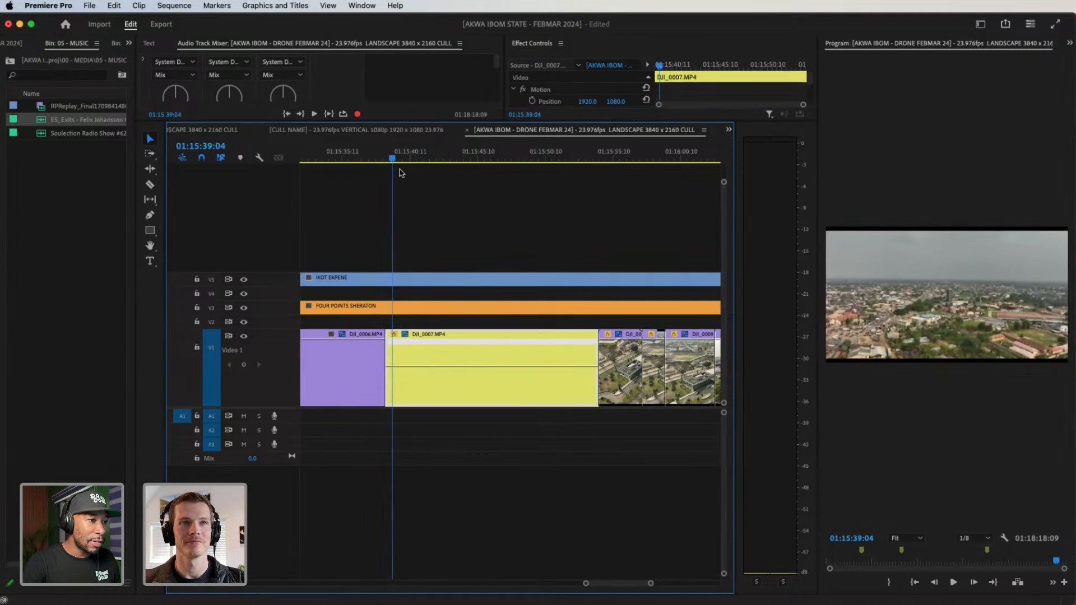
left_click(416, 171)
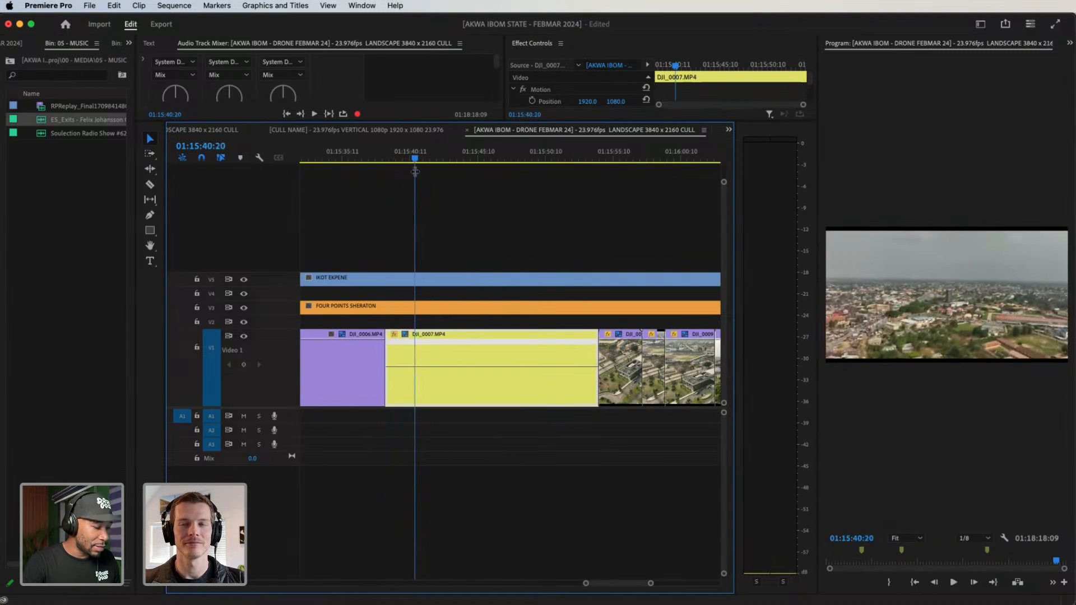
left_click(415, 367, "super")
left_click_drag(416, 158, 562, 269)
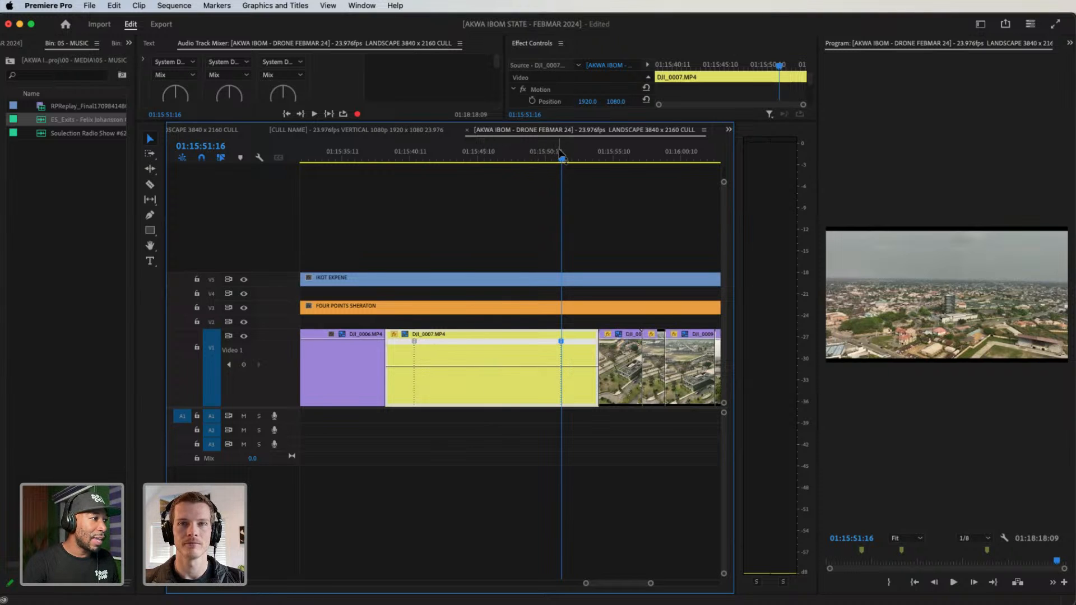
Scrub back to the first speed keyframe of DJI_0007.MP4 and raise the speed between the two keyframes
left_click_drag(560, 154, 413, 187)
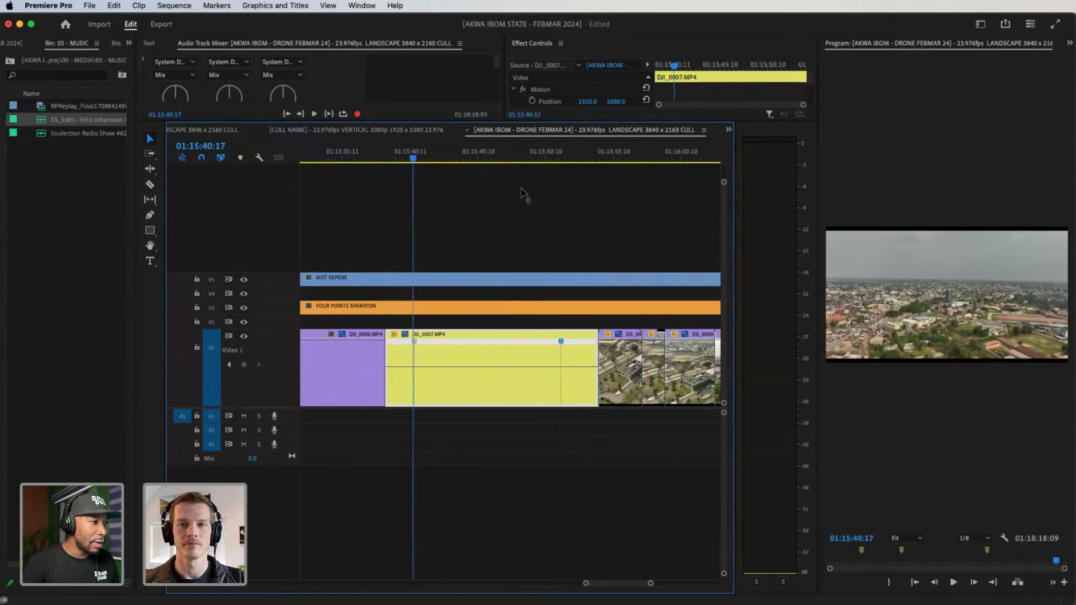
left_click_drag(521, 191, 521, 225)
mouse_move(492, 367)
left_mouse_down()
mouse_move(491, 349)
mouse_move(435, 343)
mouse_move(473, 357)
left_mouse_up()
Split both DJI_0007.MP4 speed keyframes into gradual ramps with an eased ramp-up, and slightly raise the speed between them
left_click(443, 342)
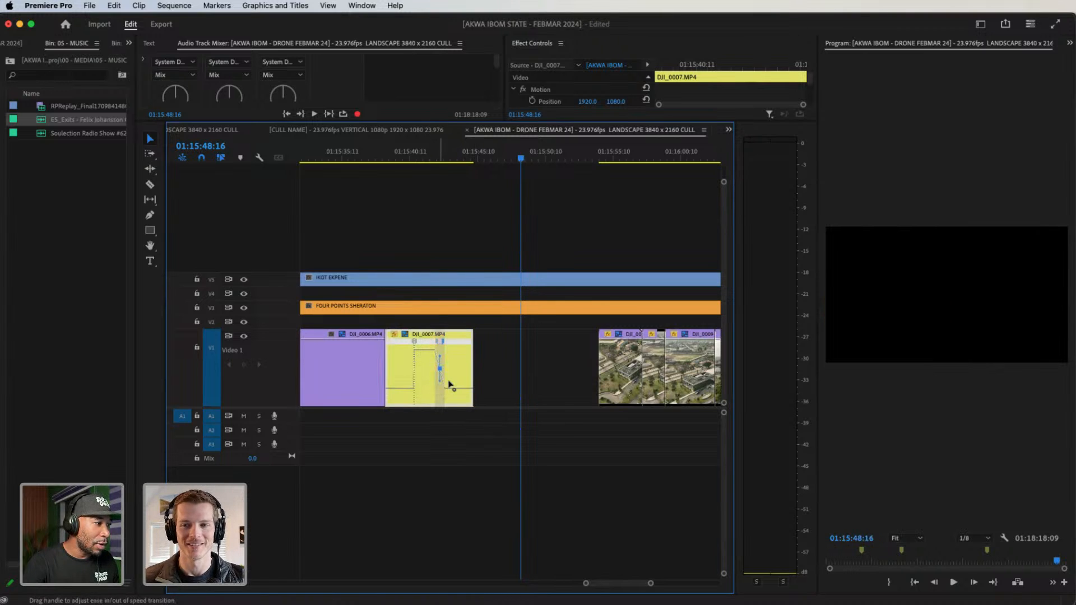
left_click_drag(422, 347, 431, 348)
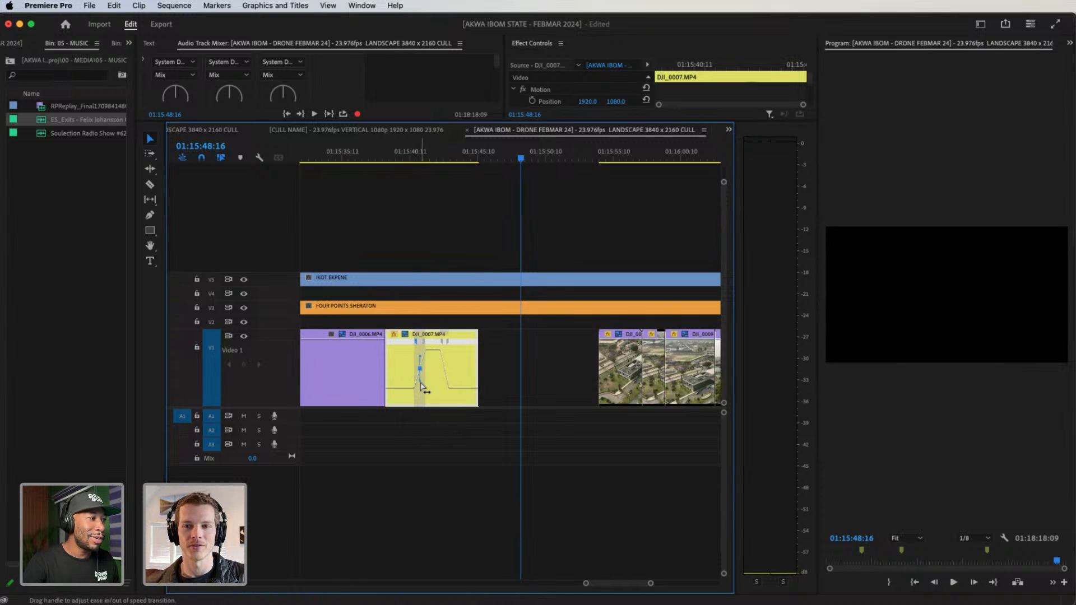
left_click_drag(422, 386, 408, 387)
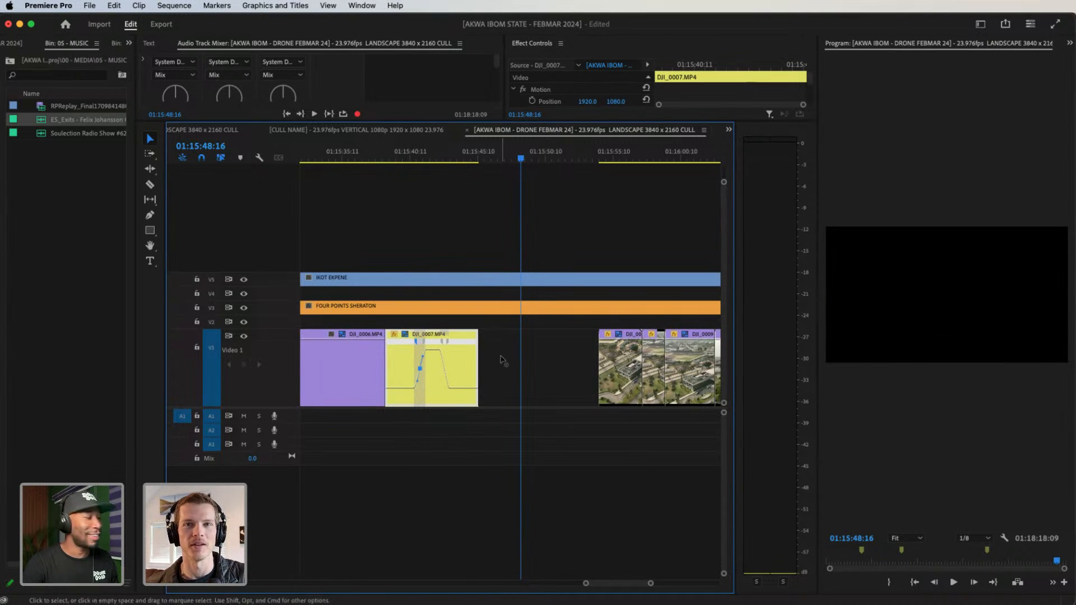
left_click_drag(436, 354, 437, 350)
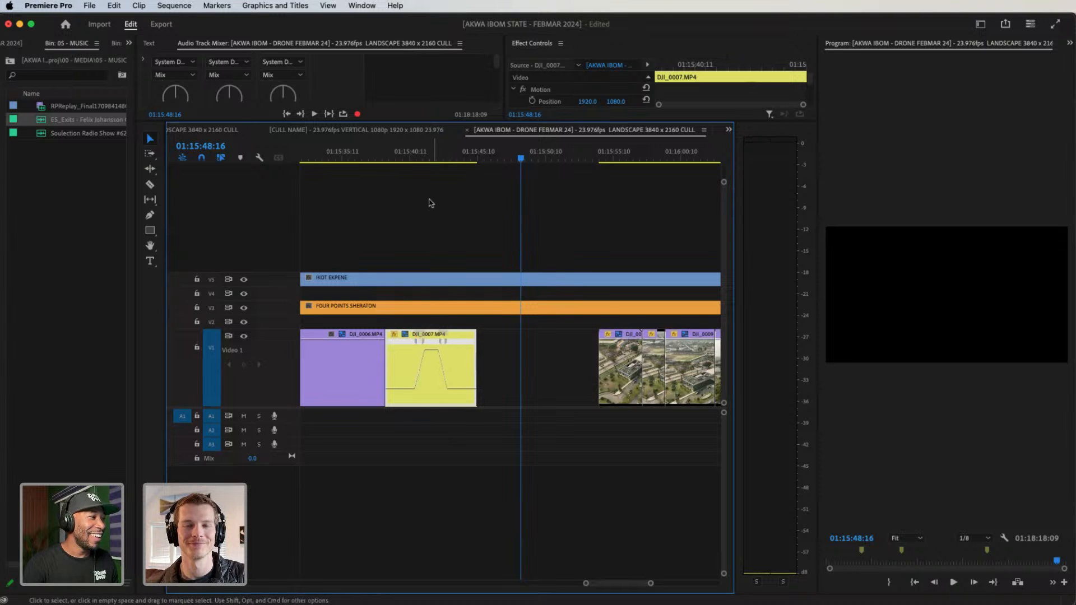
Play the DJI_0007.MP4 speed ramp from 01:15:39:13 through to 01:15:44:09
left_click_drag(523, 161, 398, 188)
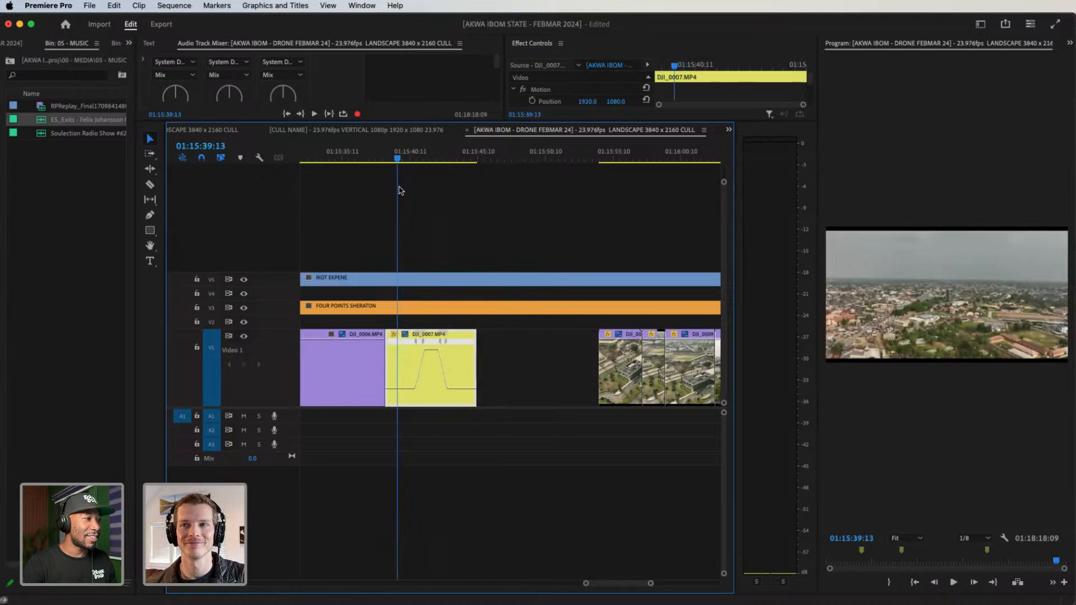
key("space")
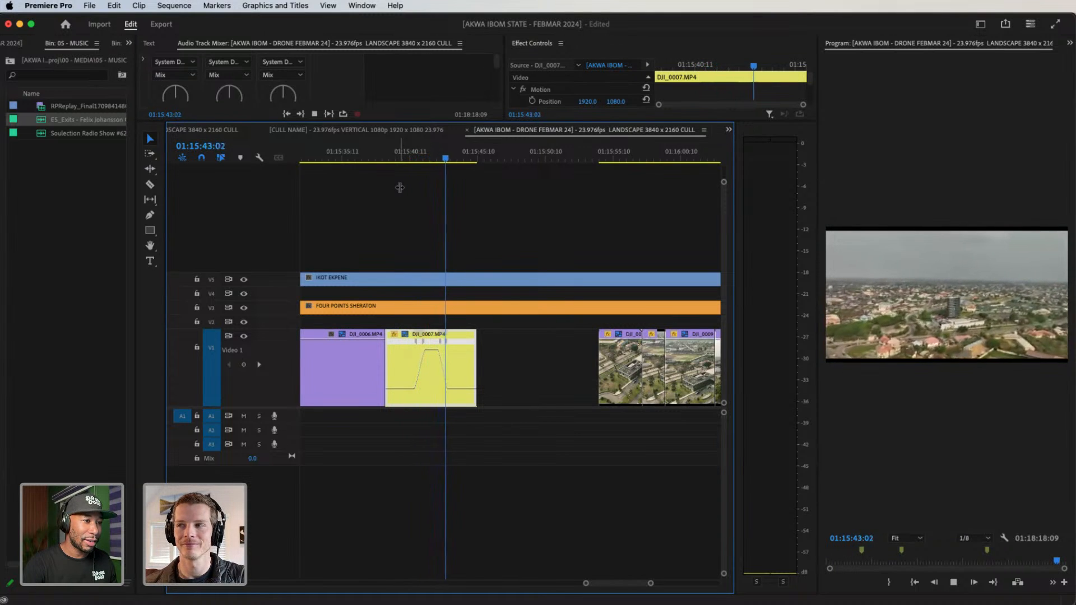
key("space")
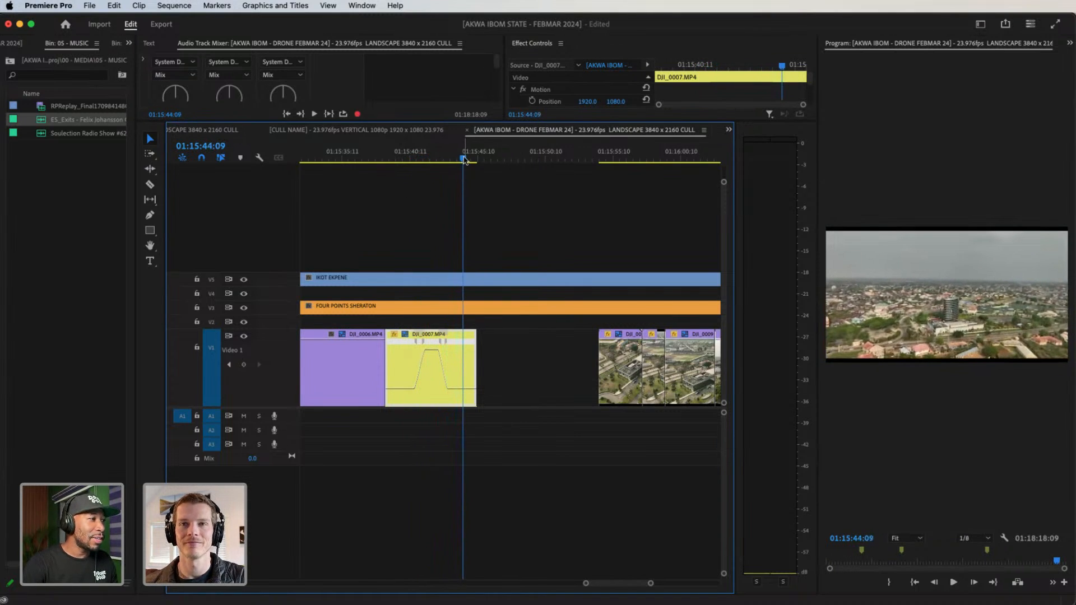
Enlarge the program monitor and replay the DJI_0007.MP4 speed ramp in the bigger preview
left_click_drag(465, 159, 449, 167)
left_click_drag(727, 199, 622, 199)
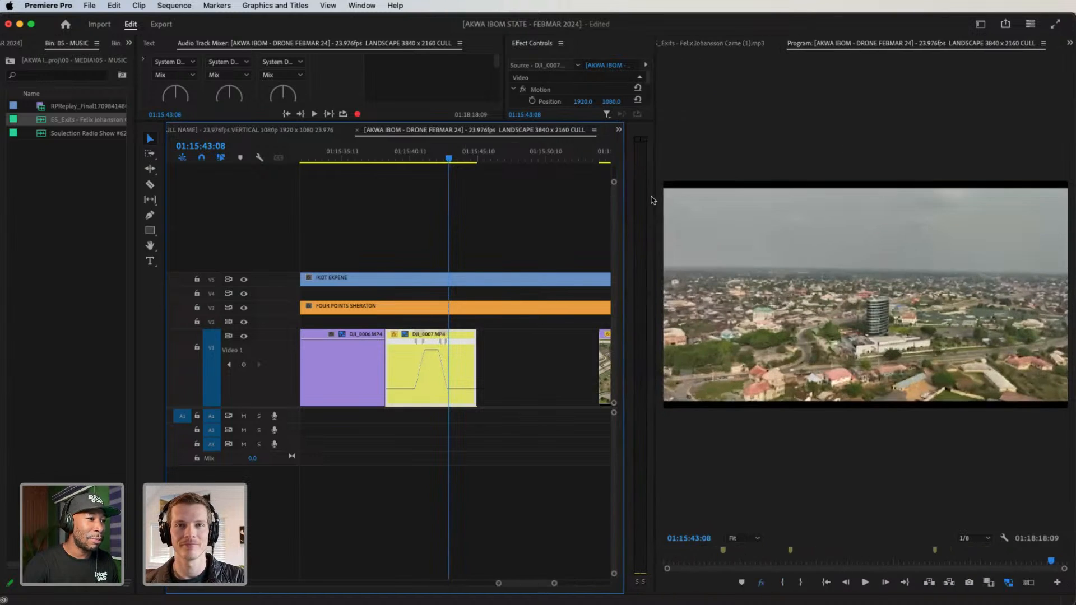
left_click(410, 159)
key("space")
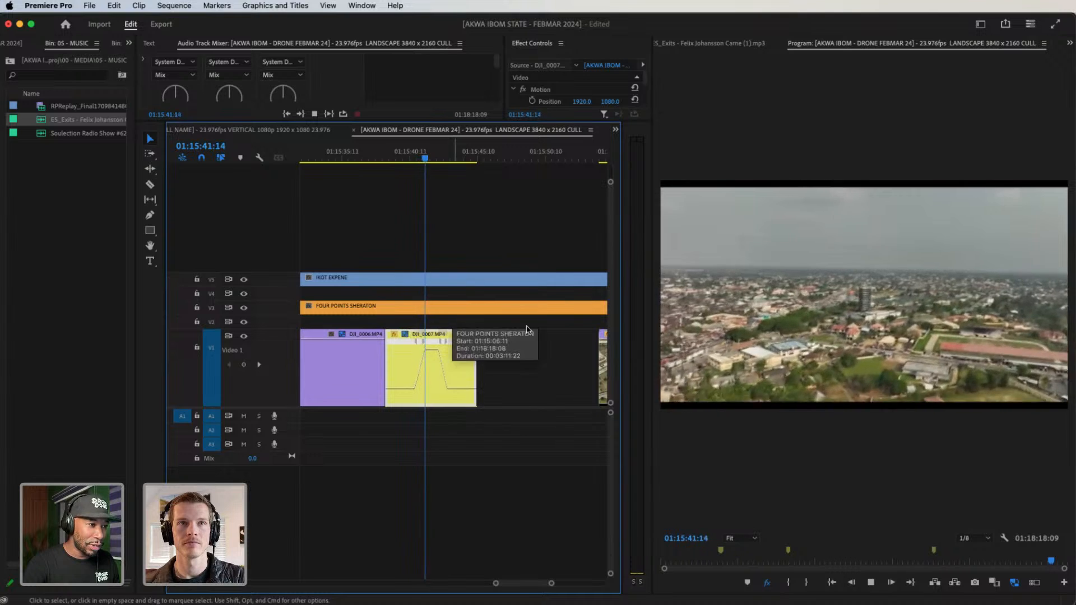
key("space")
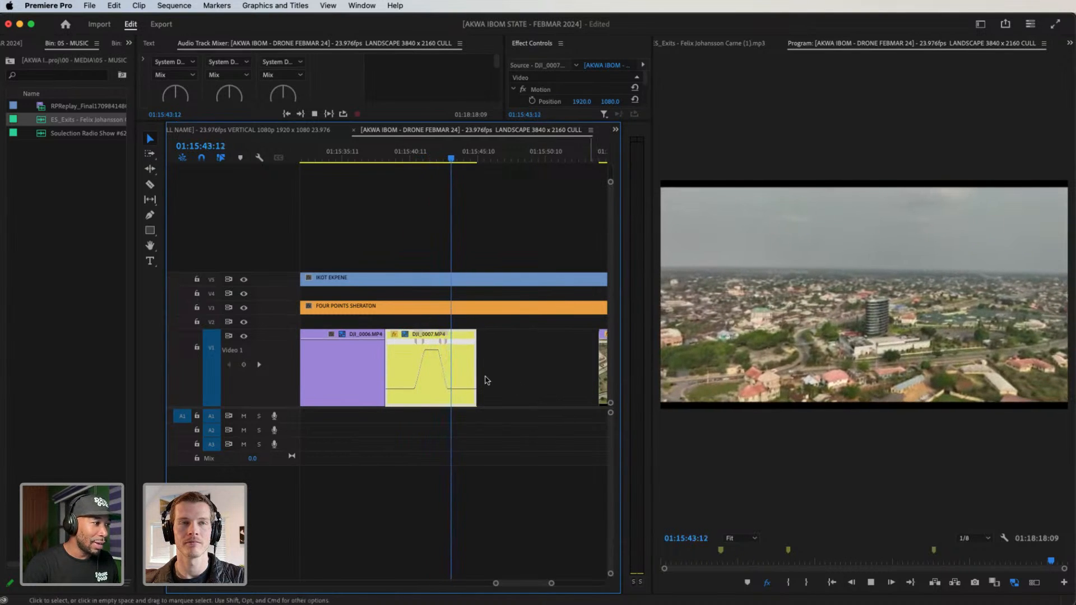
Readjust the closing ramp of DJI_0007.MP4 where the speed drops back down, and replay that part
left_click_drag(451, 348, 445, 348)
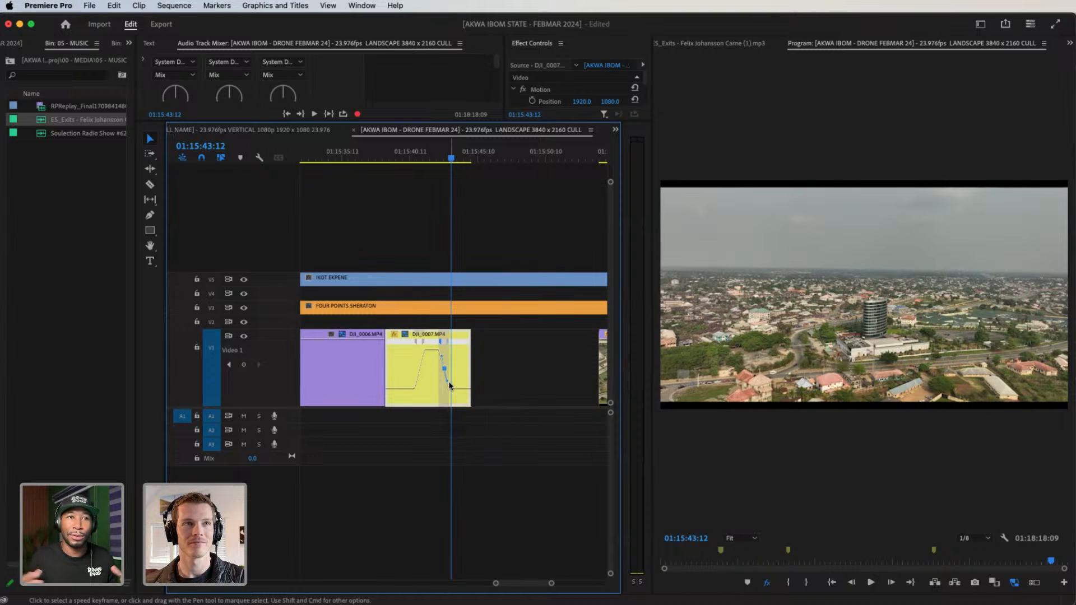
left_click(422, 158)
key("space")
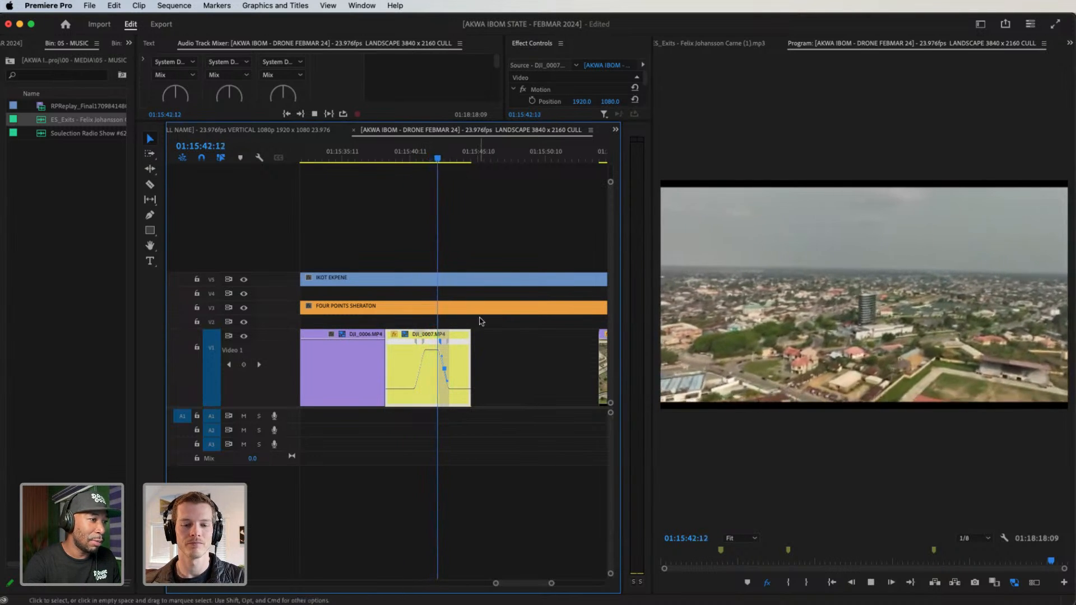
key("space")
Scrub back to 01:15:21:17 in the DJI_0006.MP4 clip and collapse the height of video track V1
left_click_drag(551, 585, 558, 585)
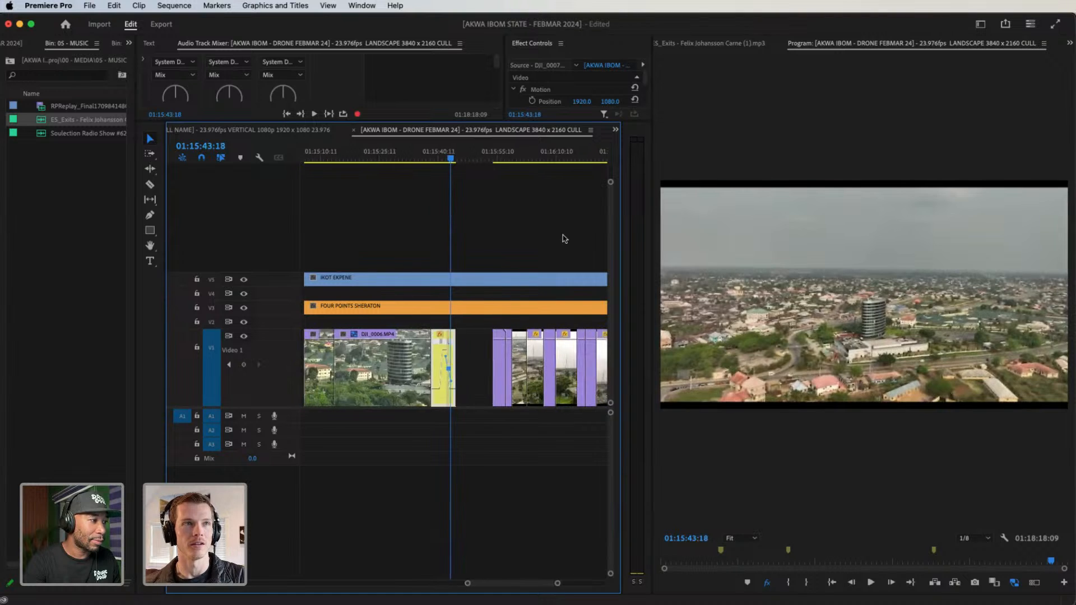
left_click_drag(546, 159, 364, 175)
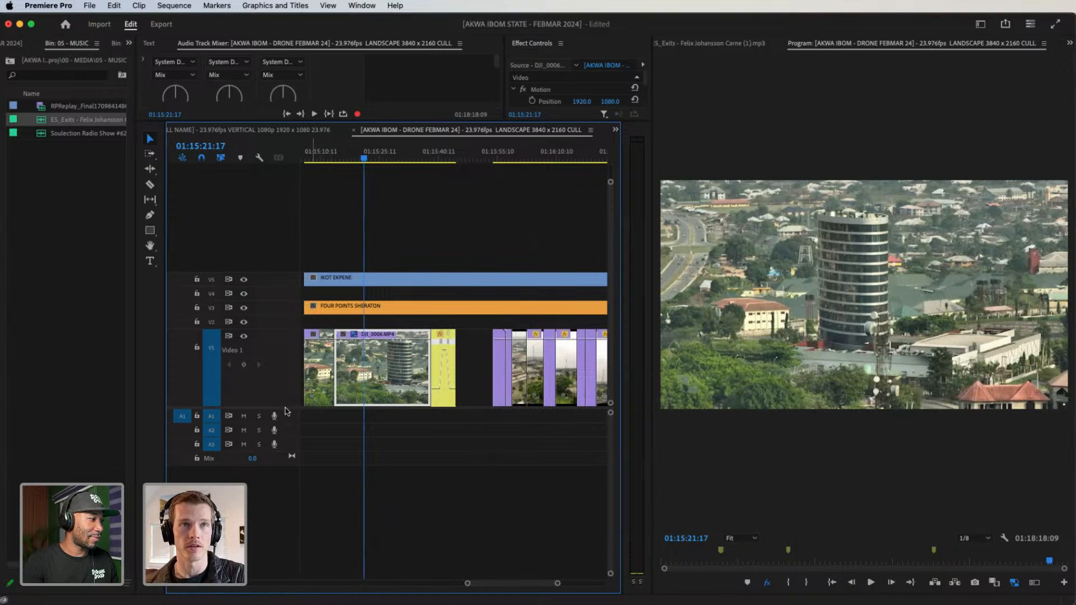
left_click_drag(286, 411, 293, 341)
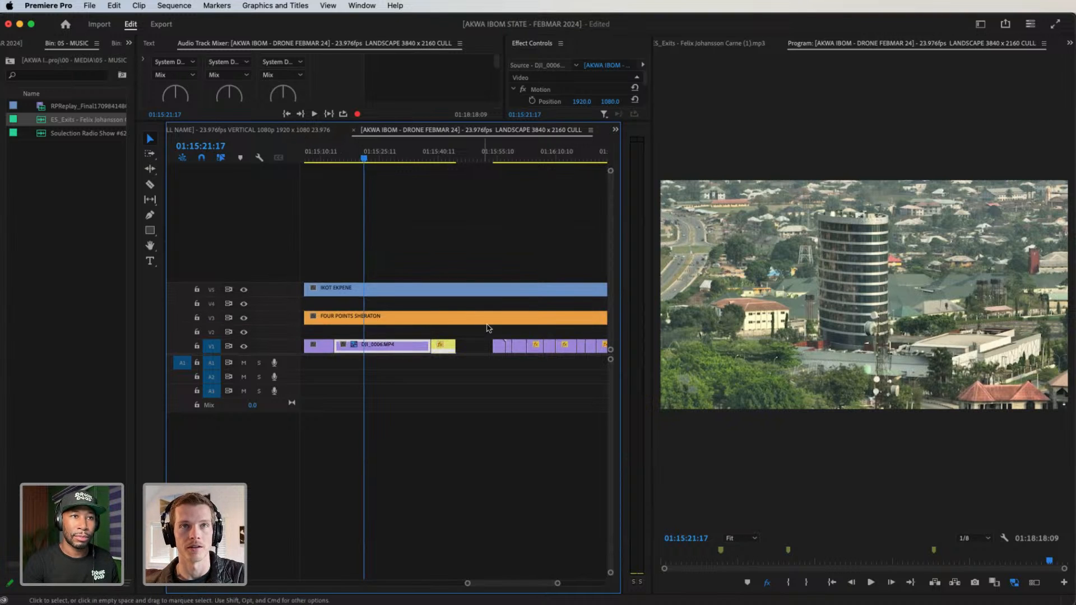